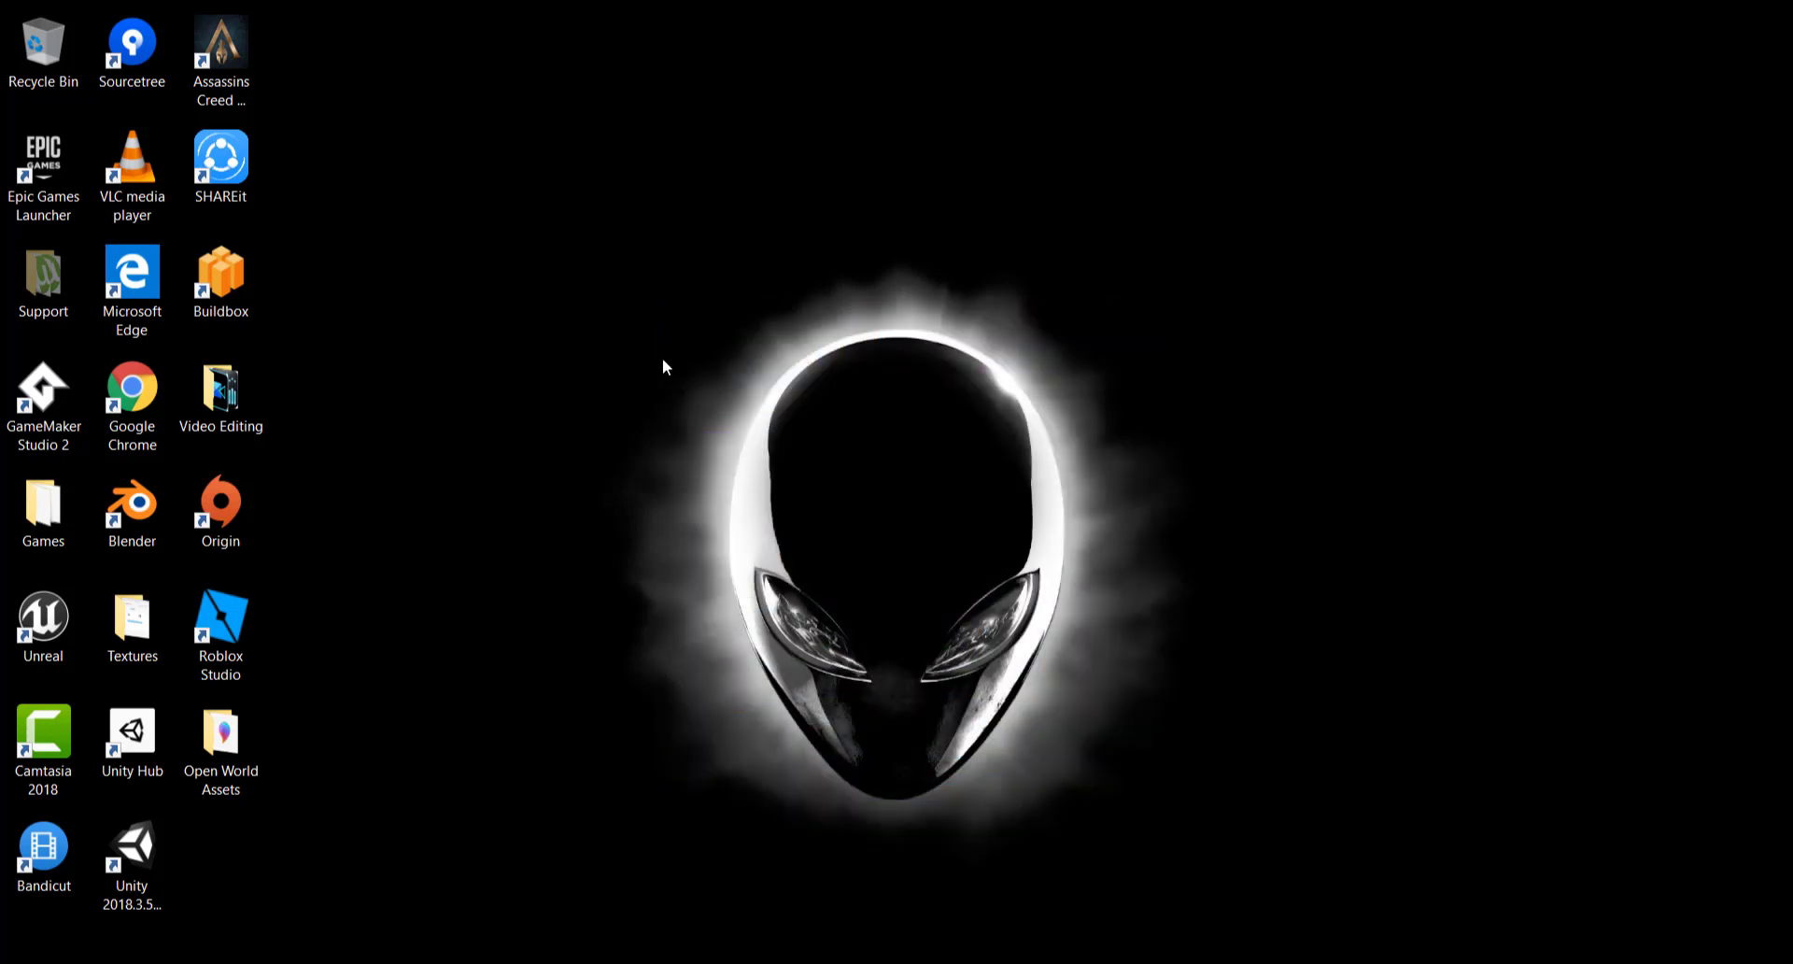
left_click_drag(666, 284, 1135, 853)
left_click_drag(654, 296, 1141, 821)
left_click_drag(1141, 821, 717, 314)
Step: Switch to the Unreal Editor window with the ProjectOdyssey project
mouse_move(893, 963)
left_click(891, 963)
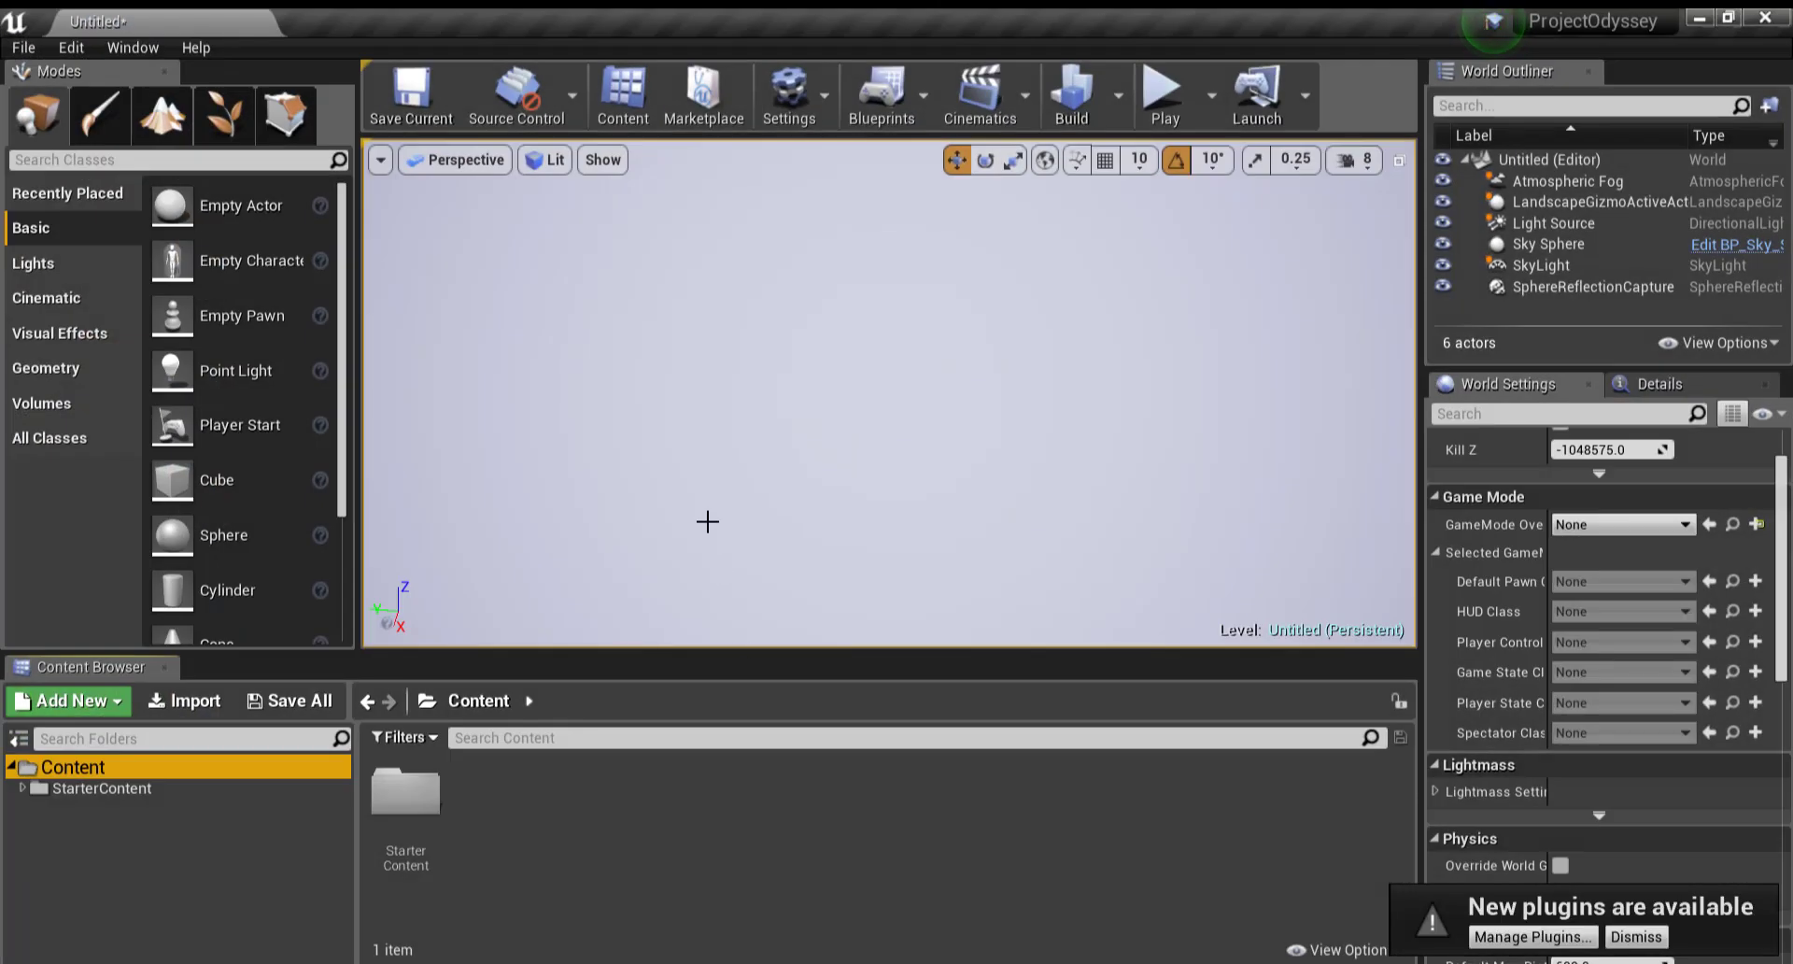
left_click(537, 380)
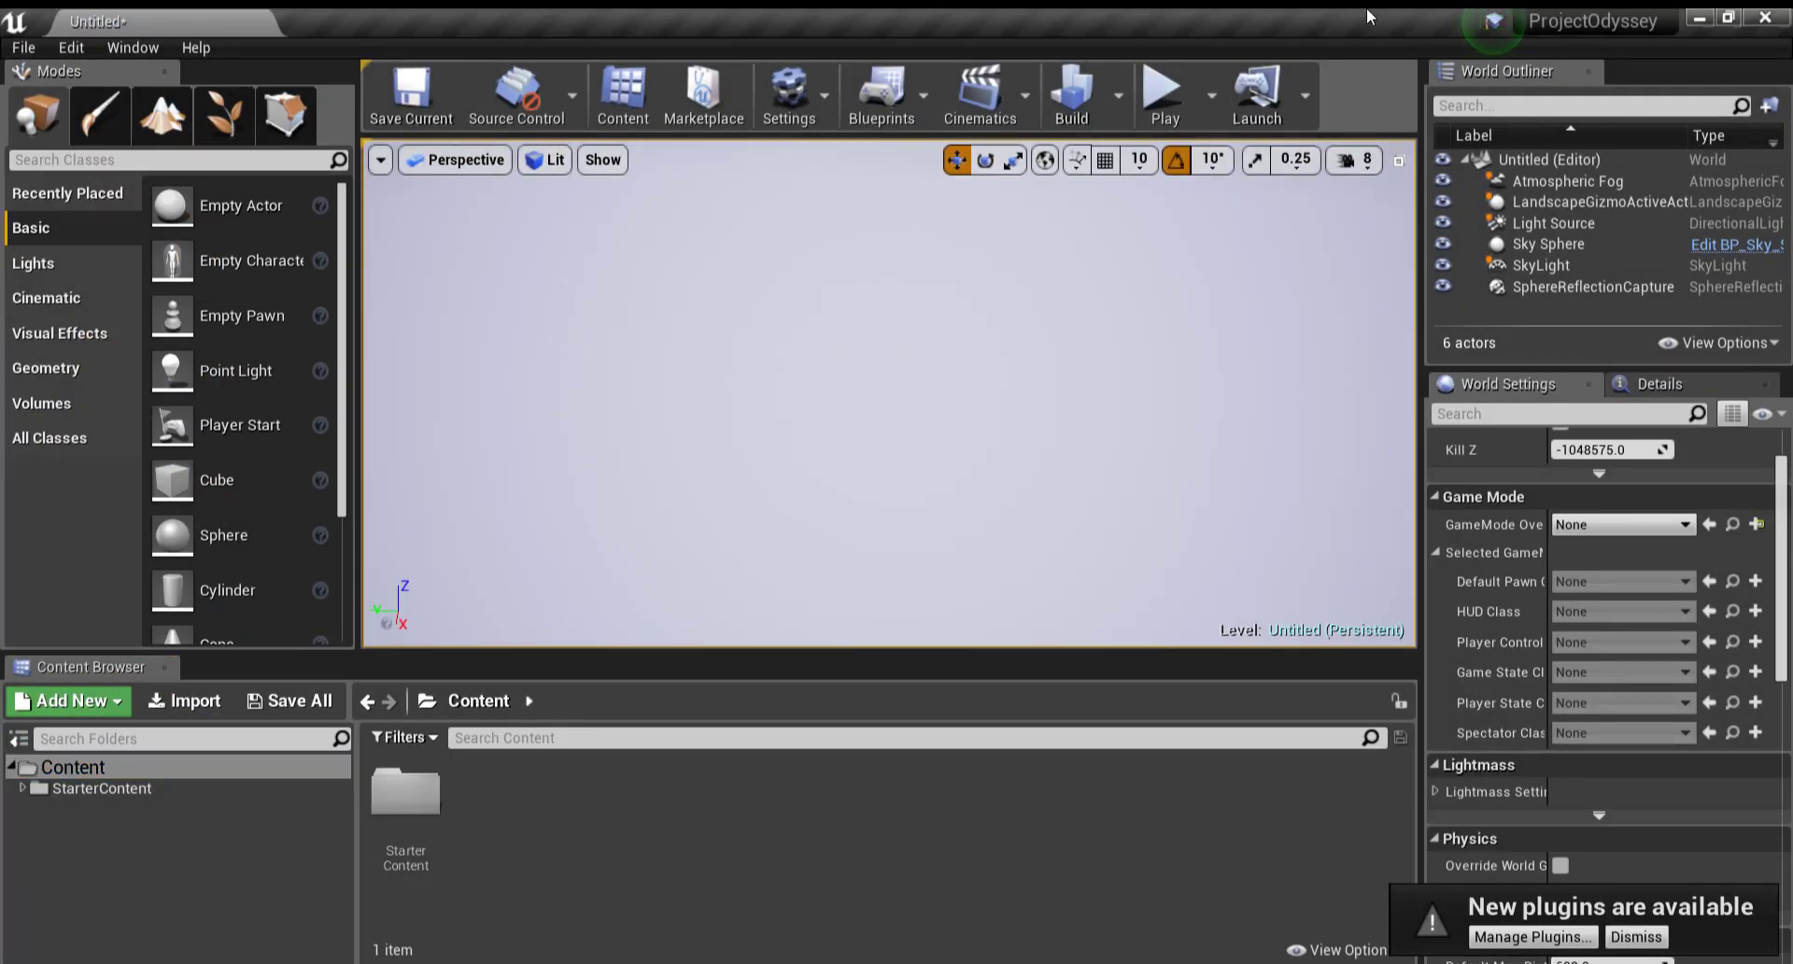
mouse_move(1576, 37)
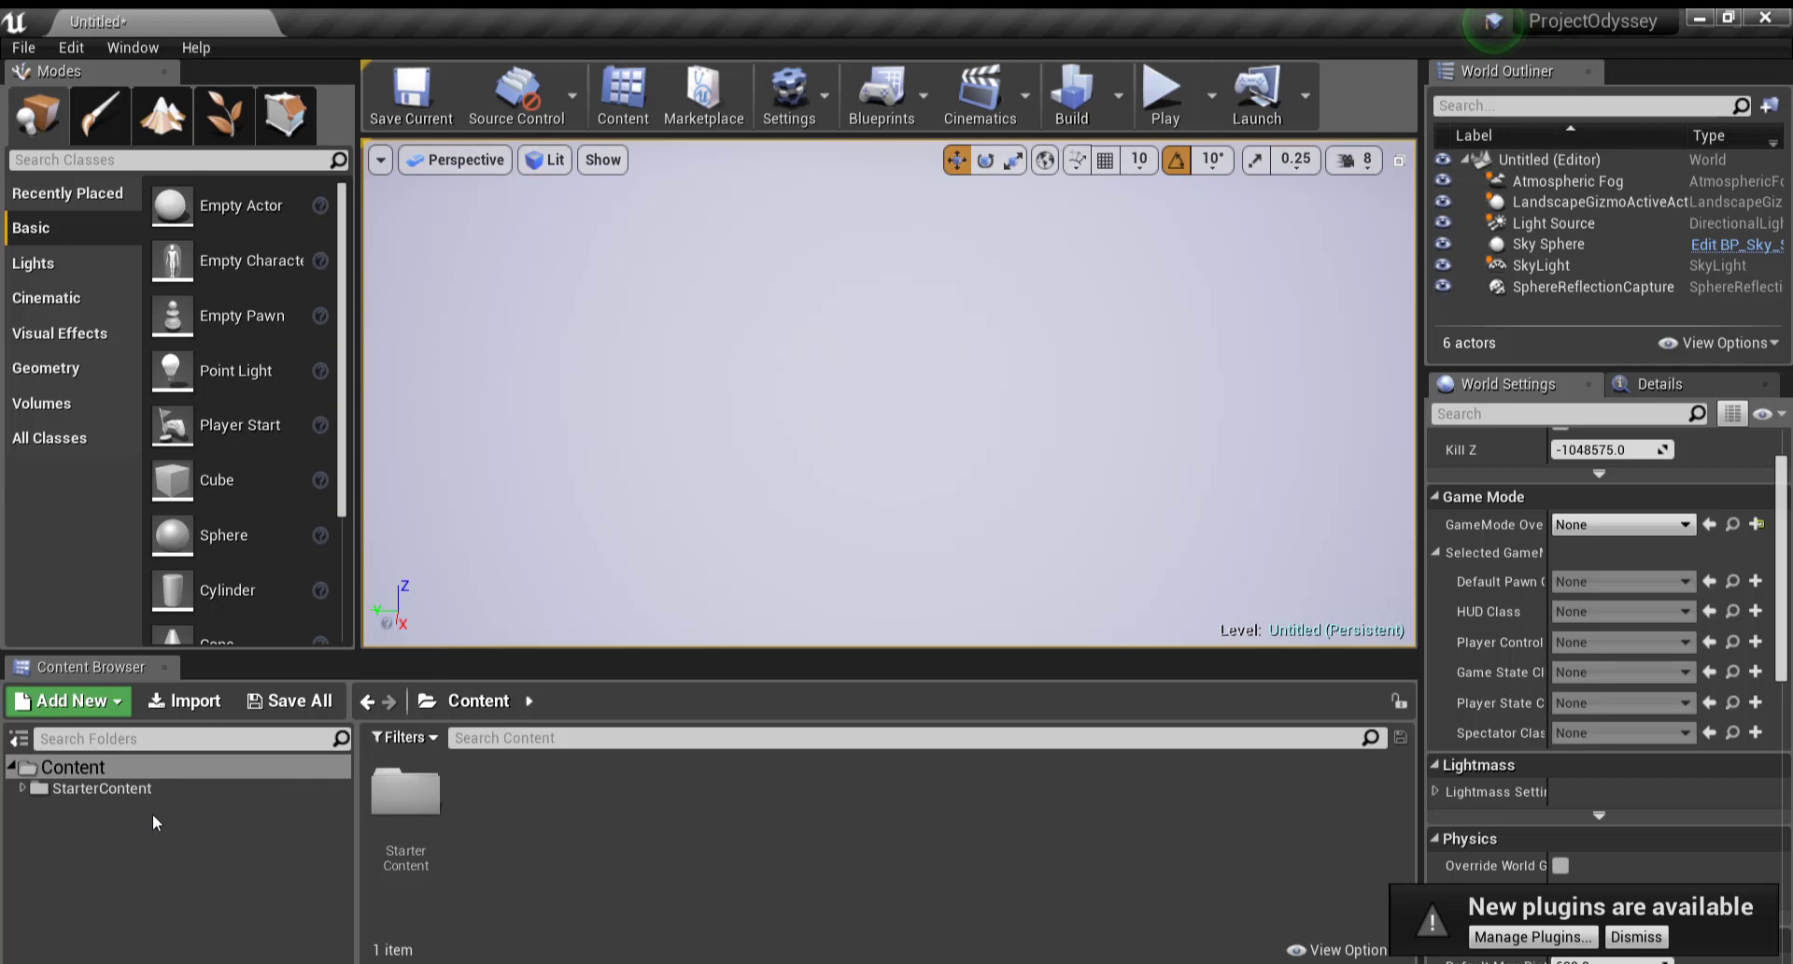
Step: Look at the StarterContent folder and at the Starter Content pack among the content packs available for the project, without adding it
left_click(143, 790)
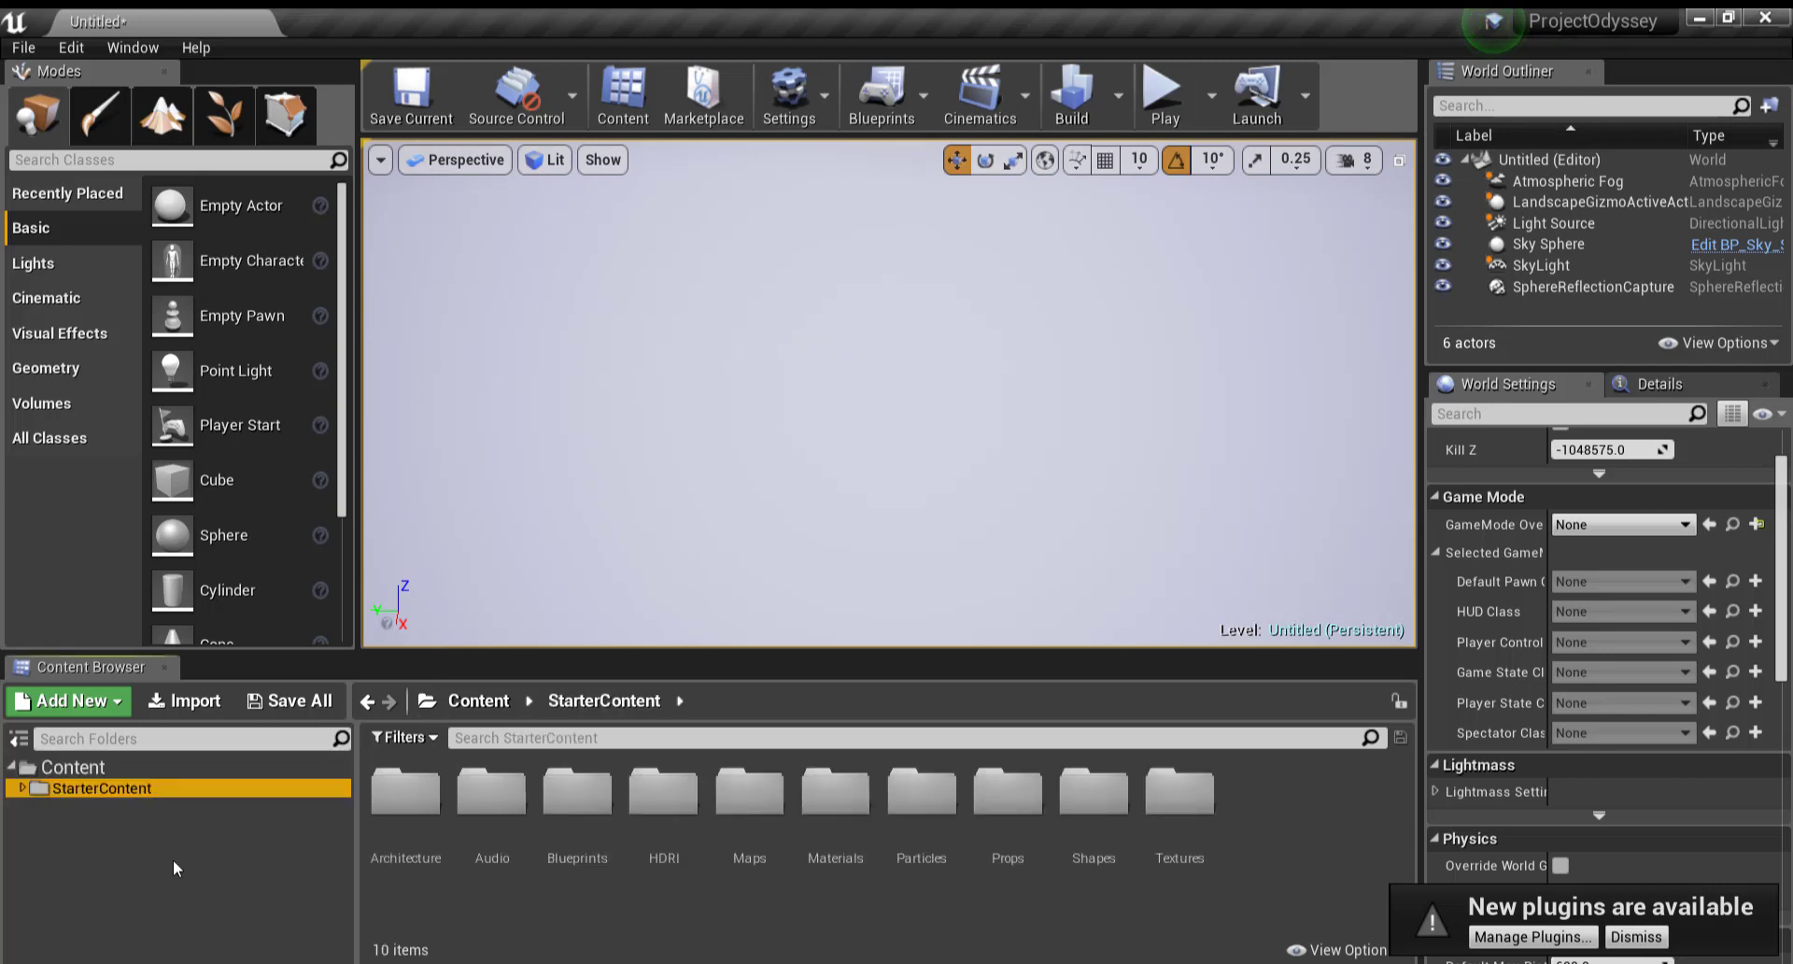
left_click(127, 765)
left_click(99, 706)
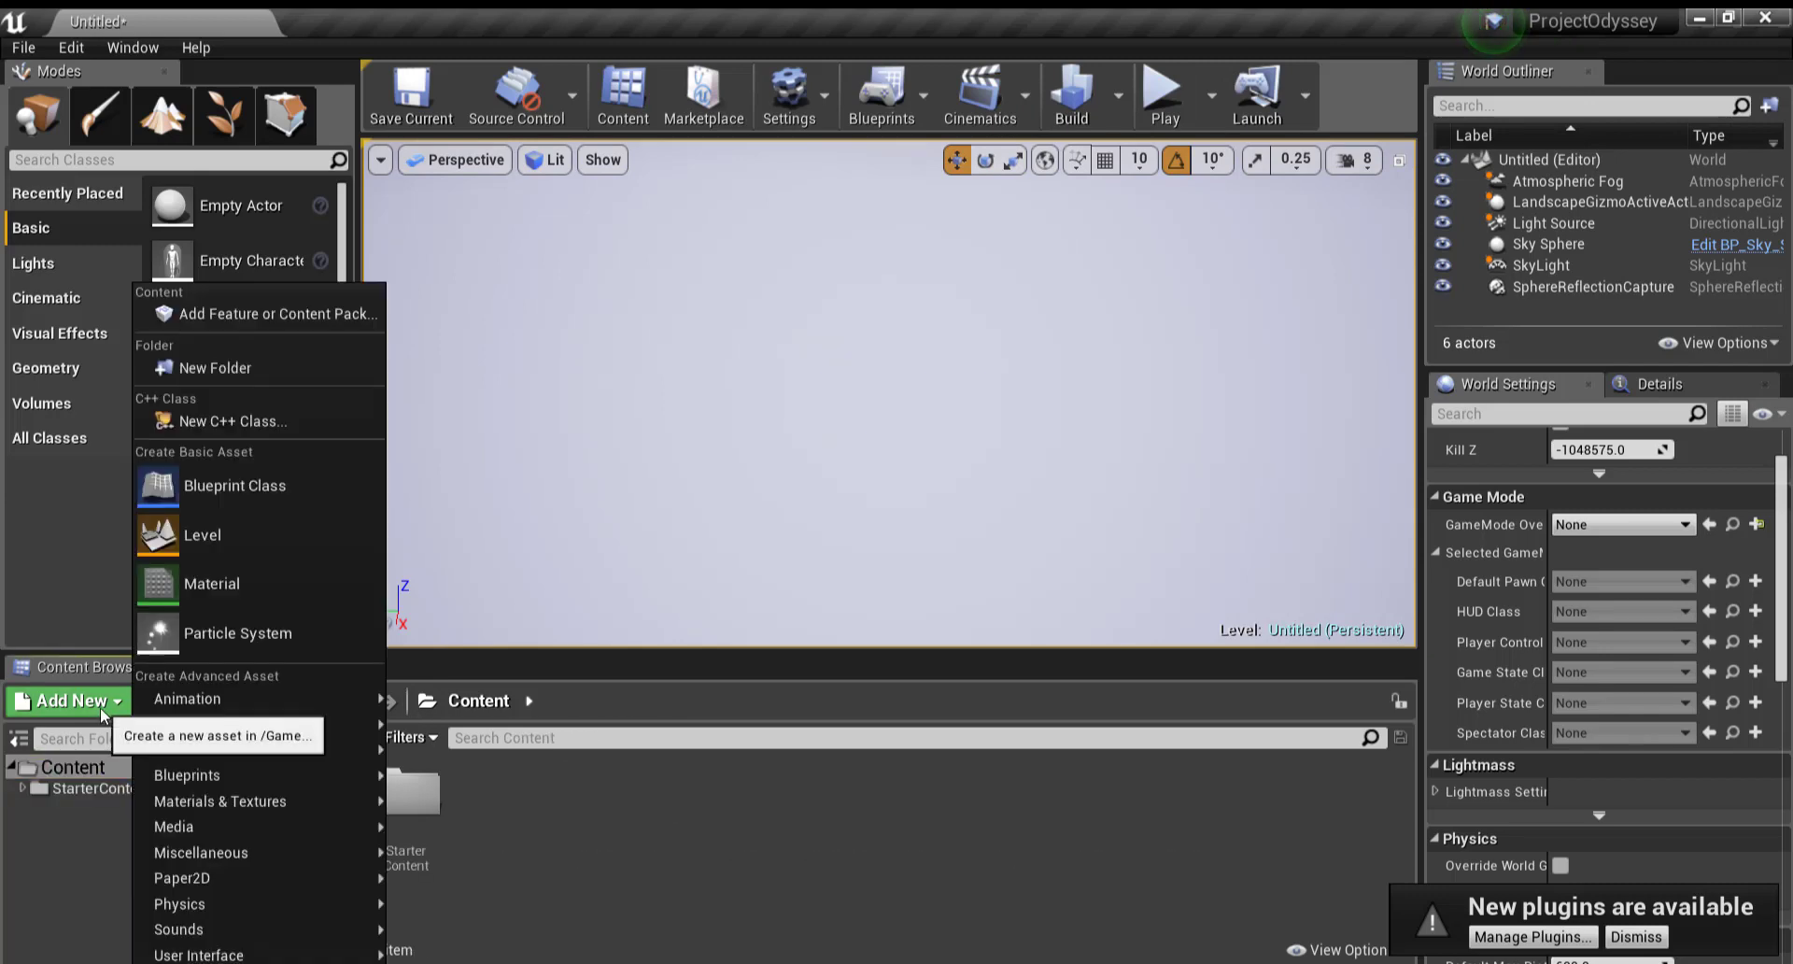
left_click(286, 314)
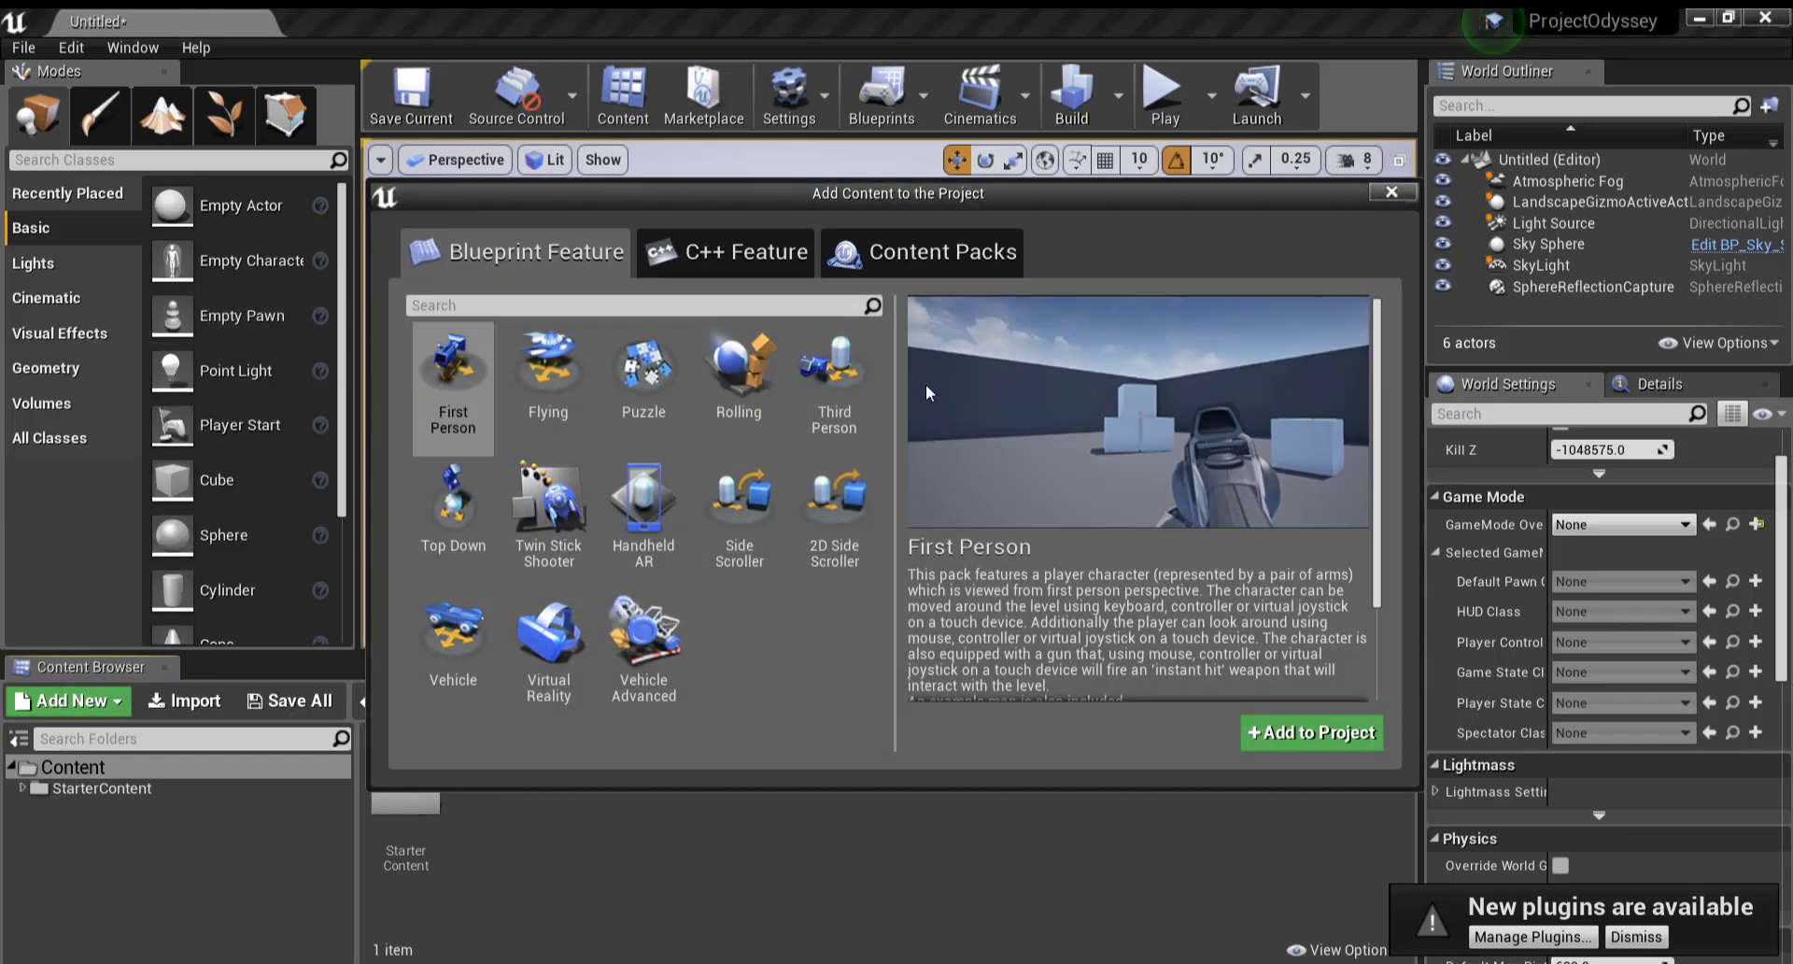
left_click(934, 261)
left_click(551, 384)
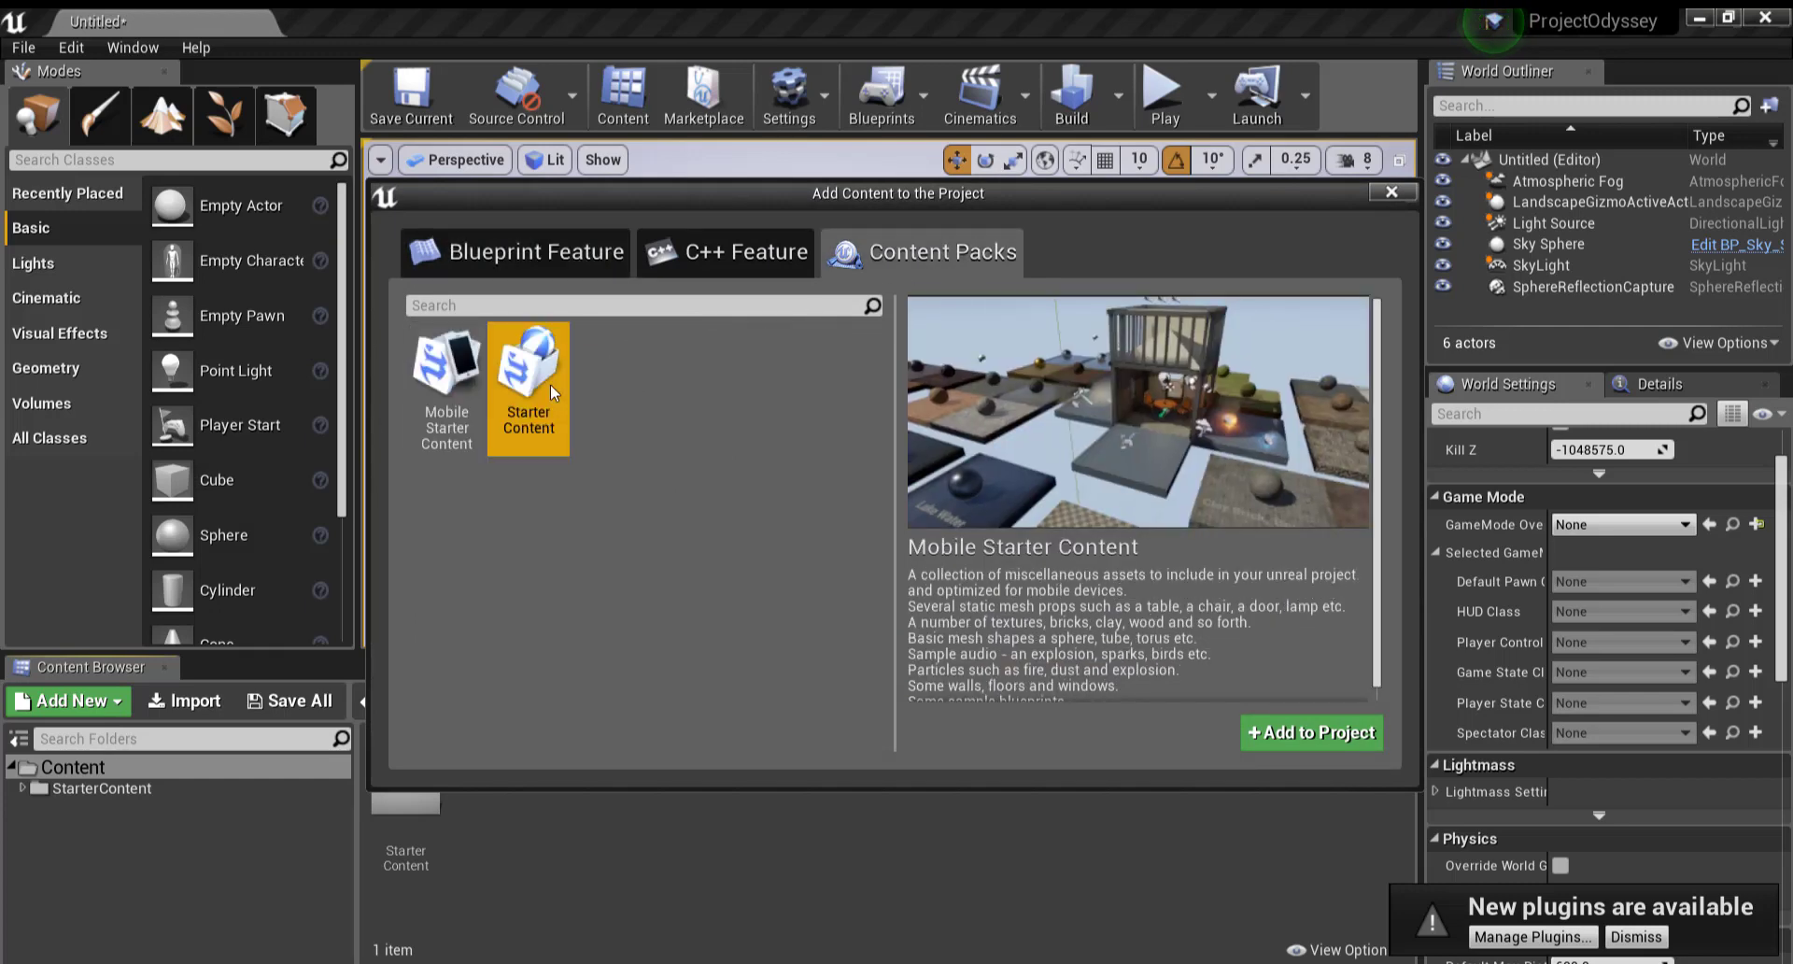
left_click(1393, 192)
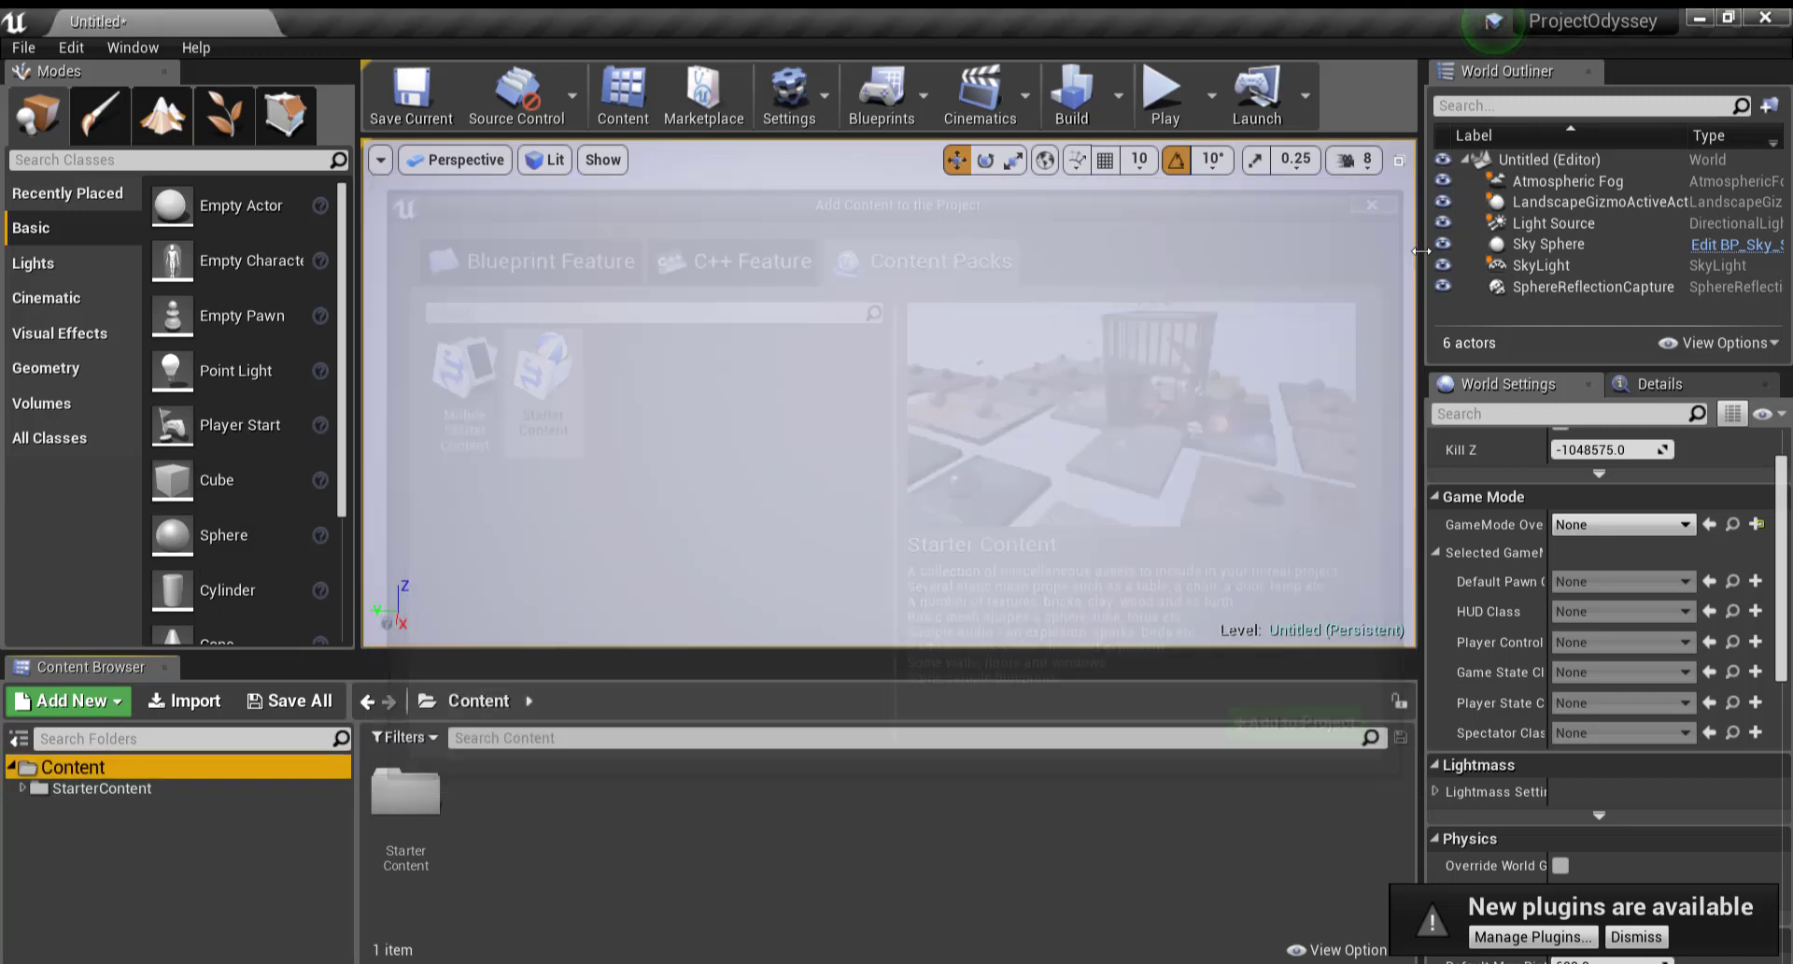
Step: Review the subfolders of StarterContent, such as Textures, Materials, Props and Architecture, and return to the Content folder
left_click(230, 788)
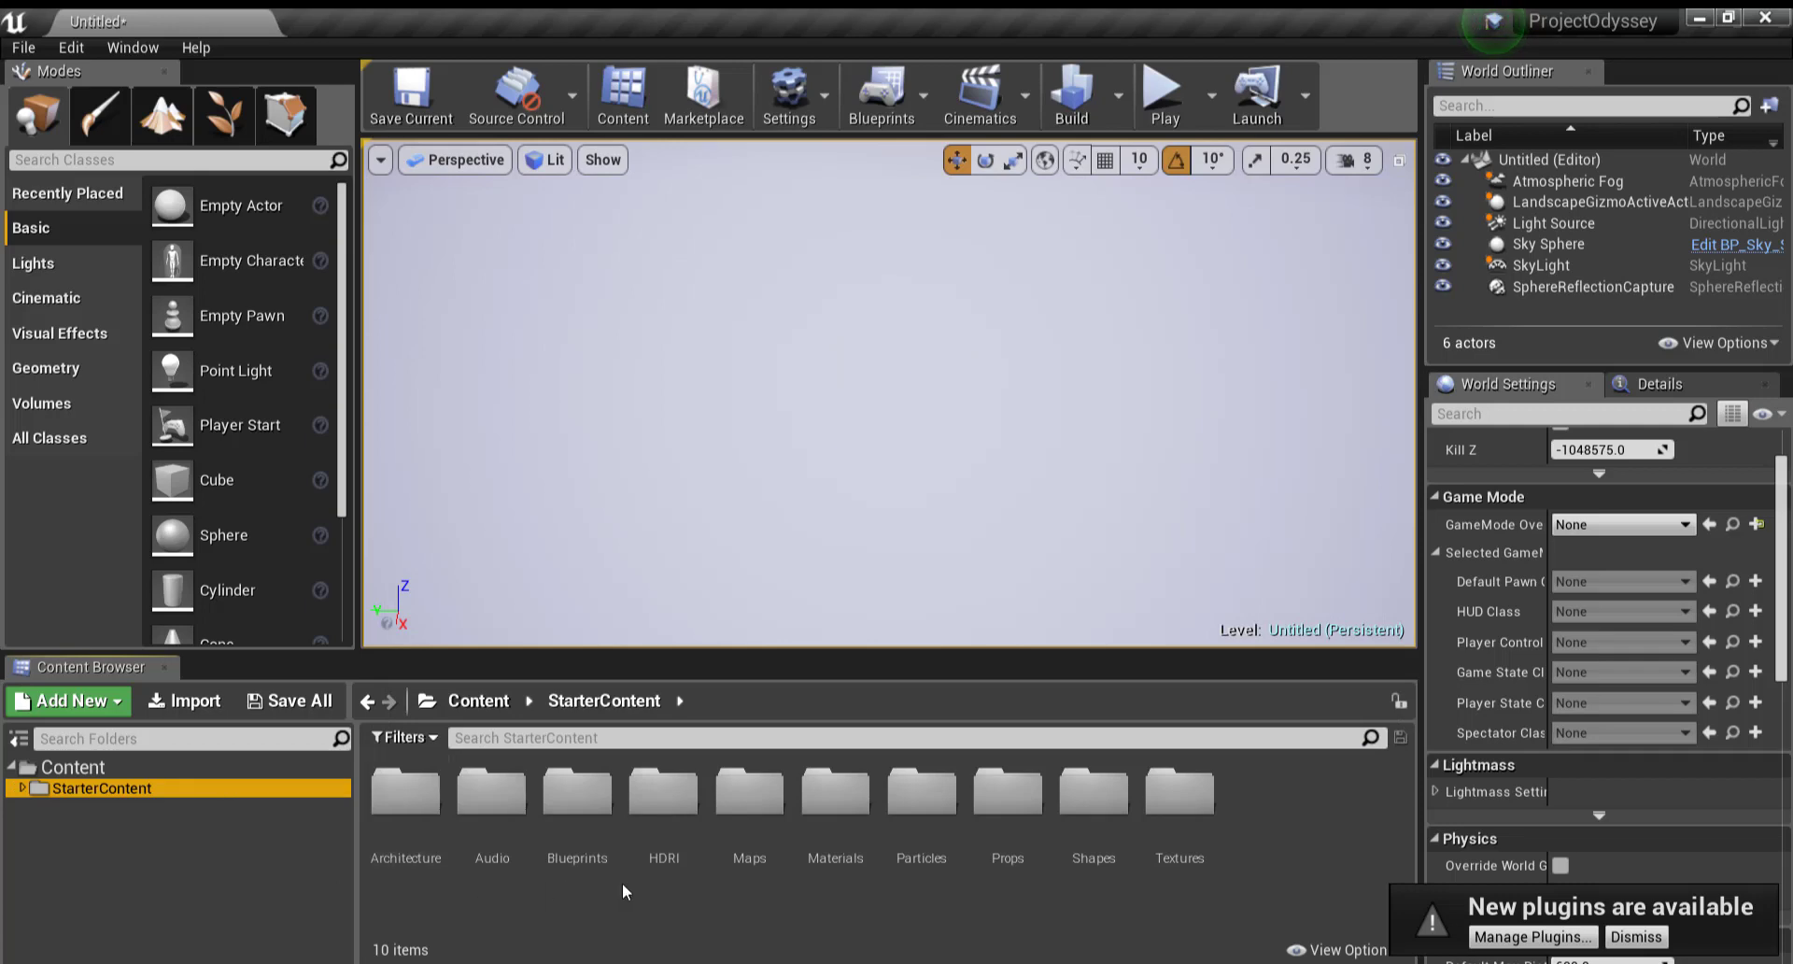
left_click(1174, 832)
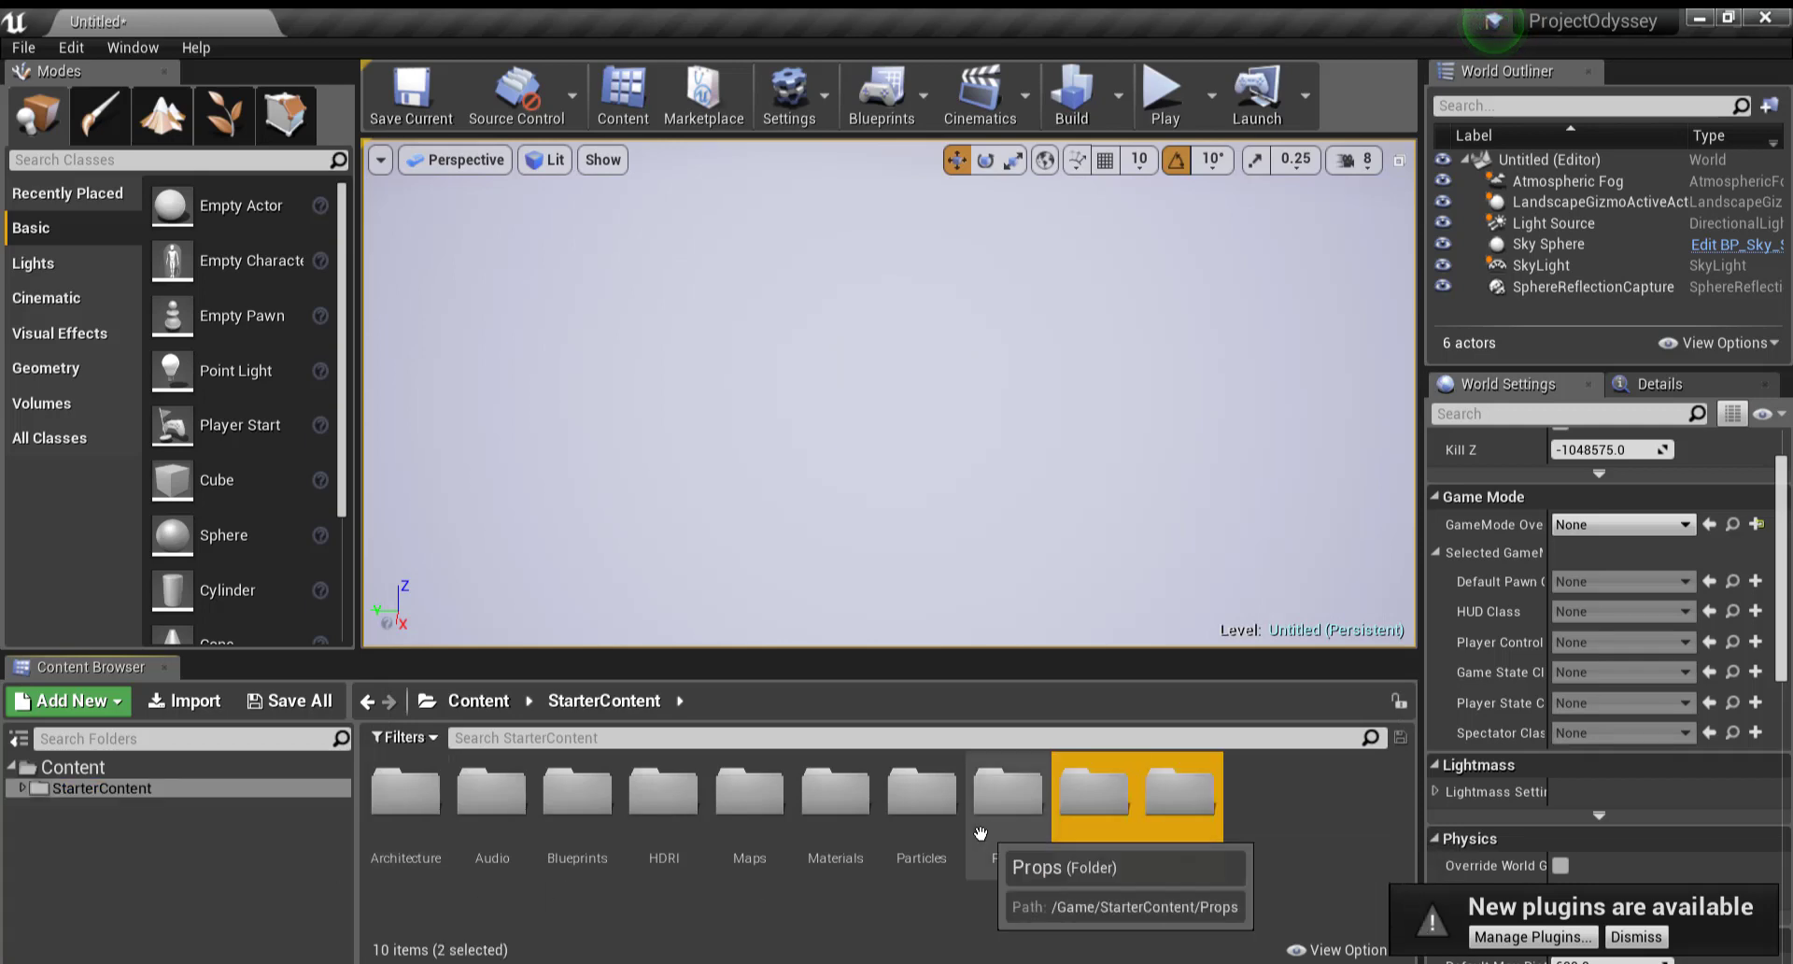
left_click(826, 822)
left_click(665, 830)
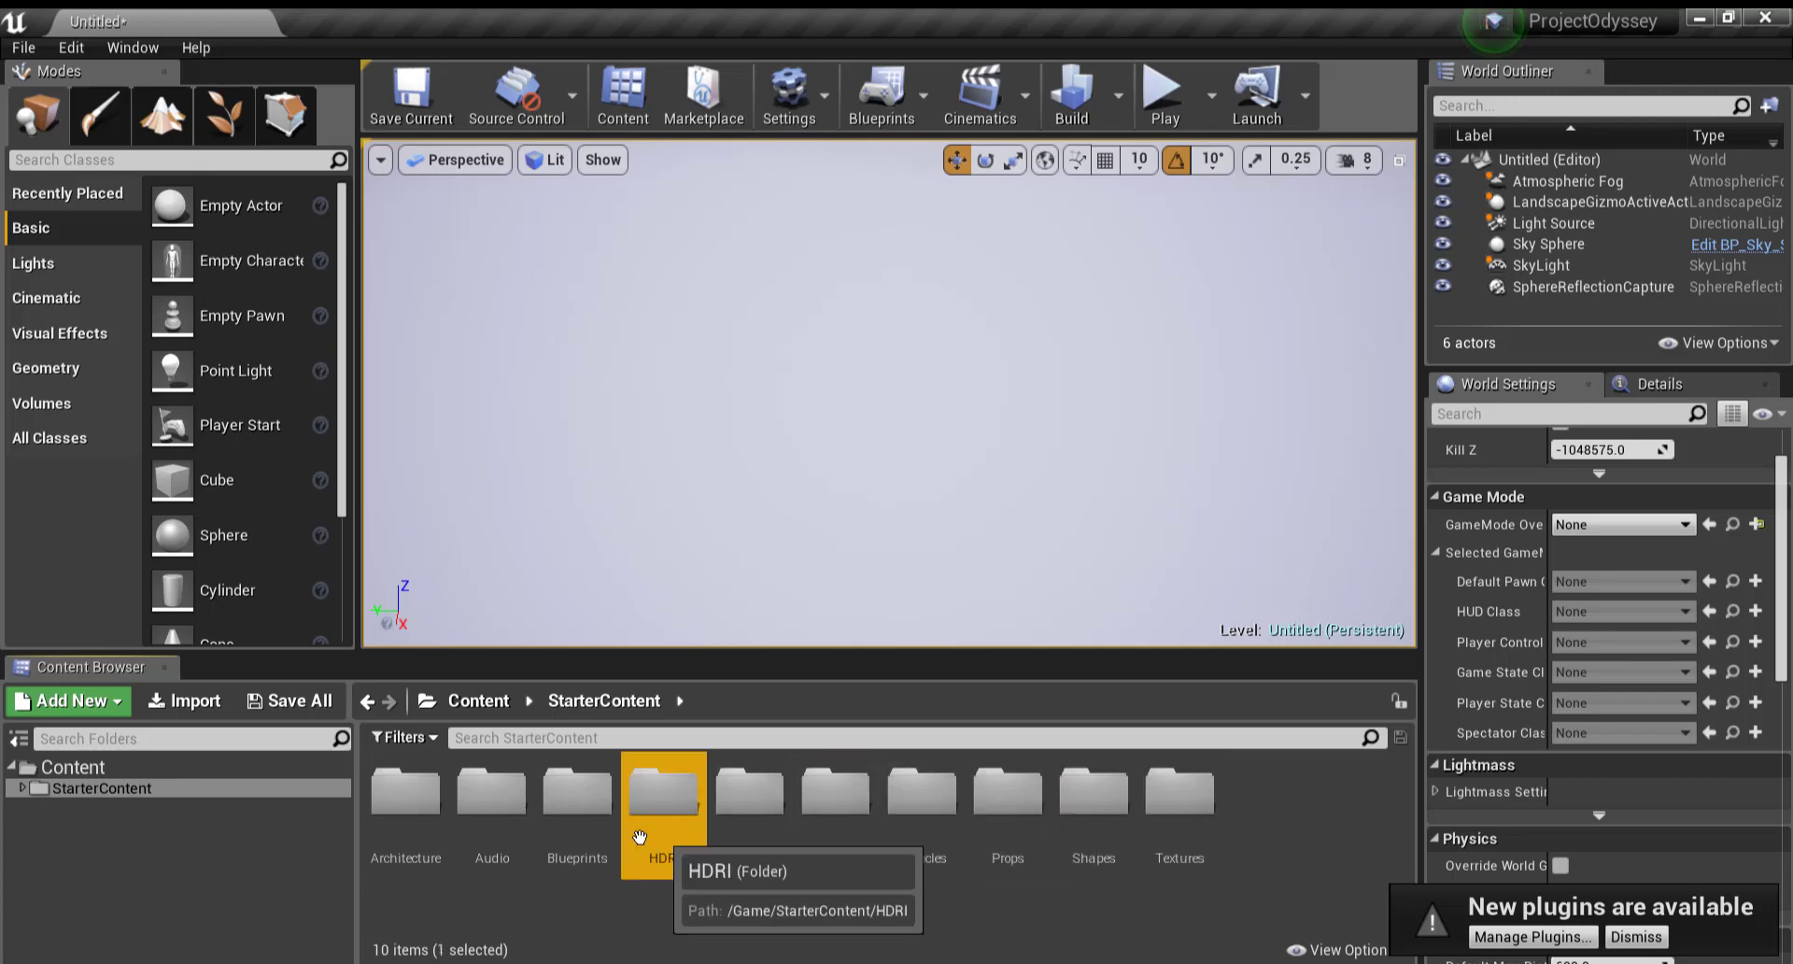
left_click(577, 829)
left_click(491, 829)
left_click(383, 834)
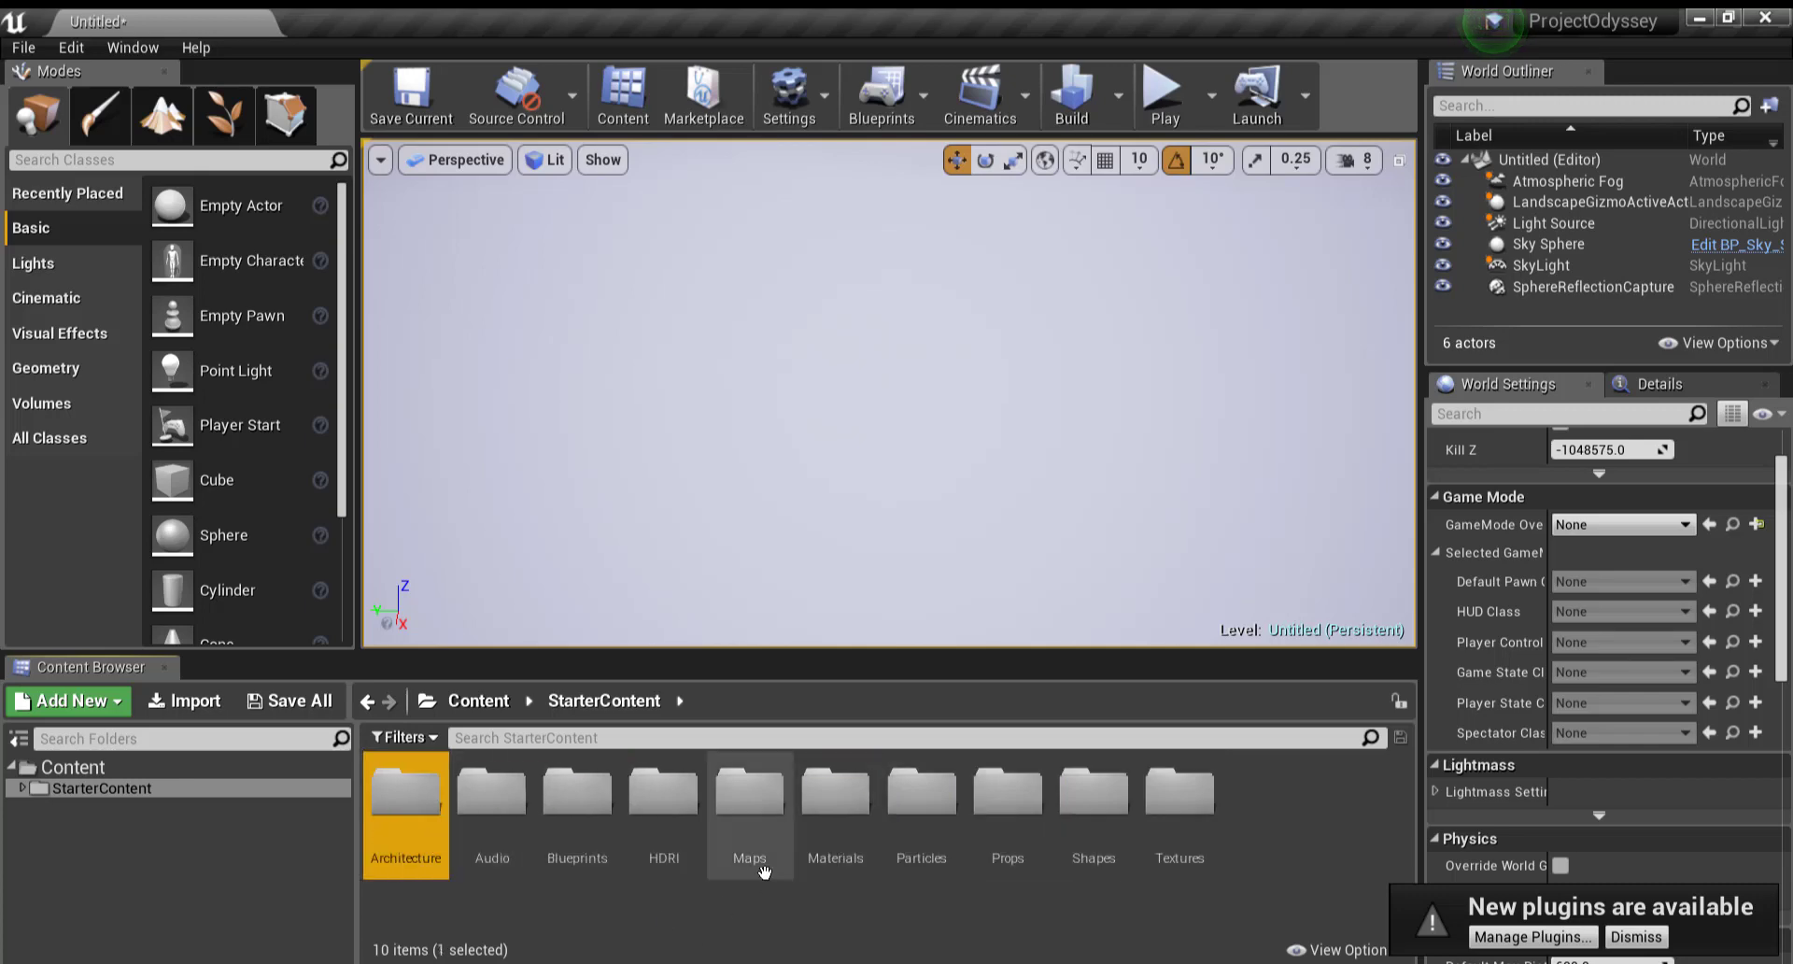
left_click(1006, 803)
left_click(912, 922)
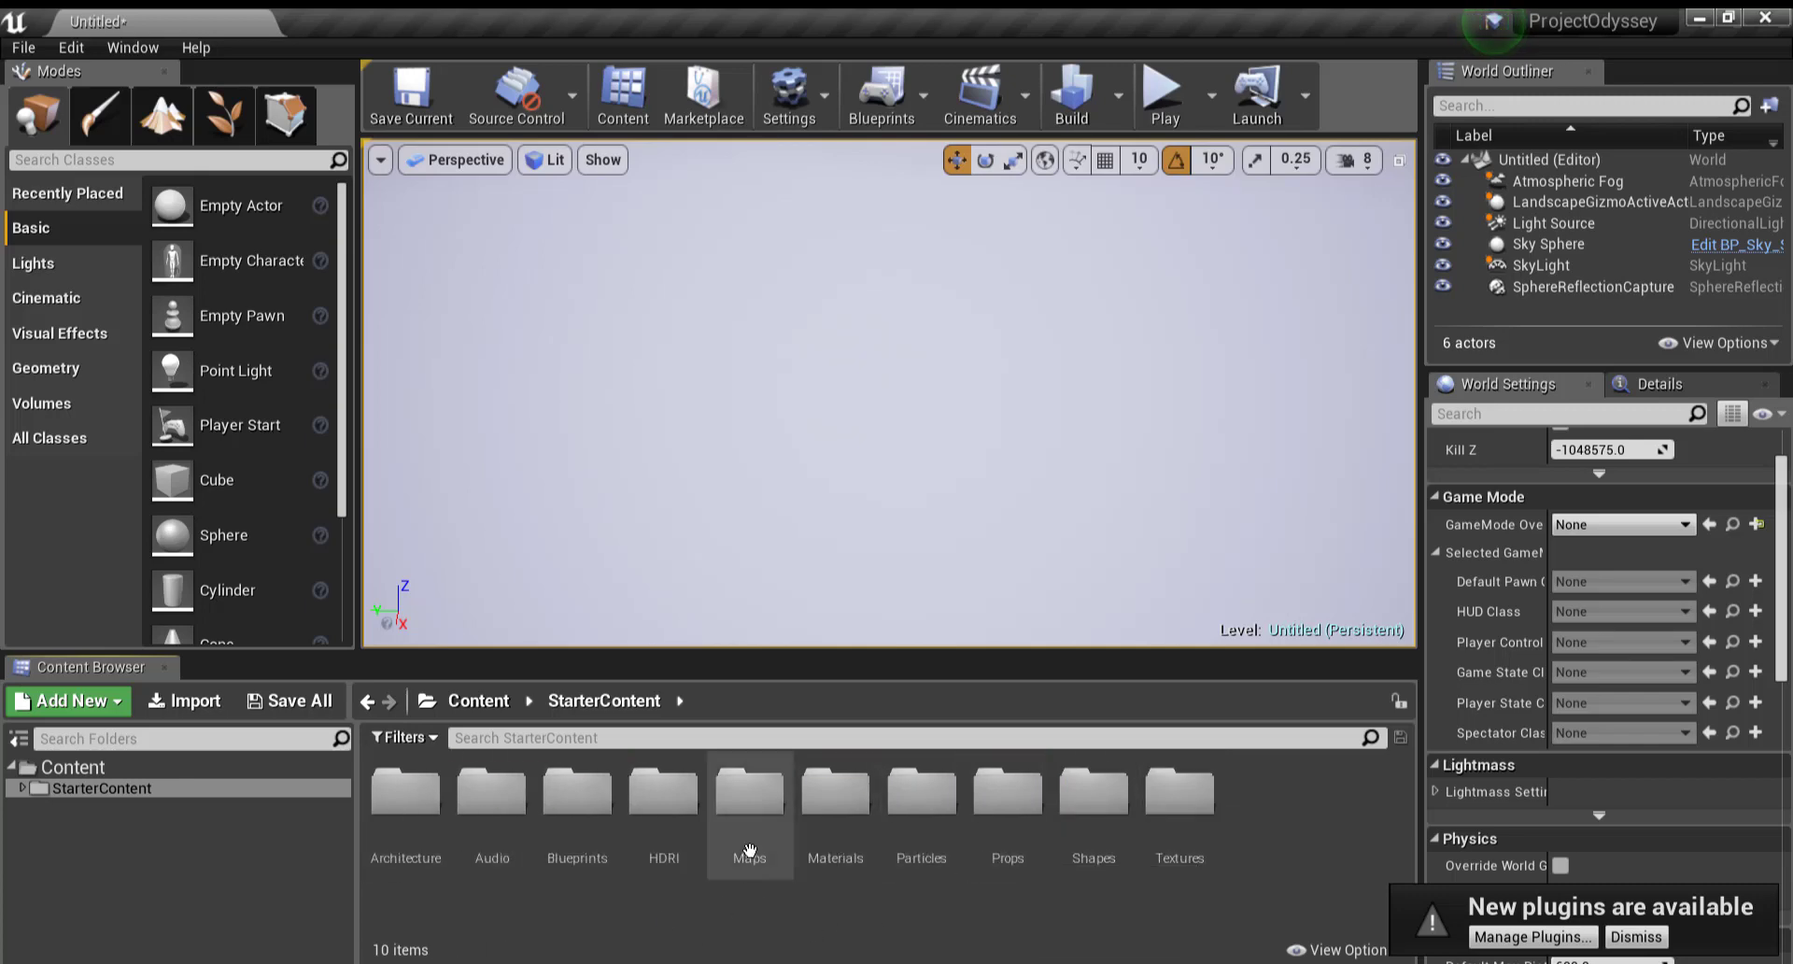
left_click(175, 760)
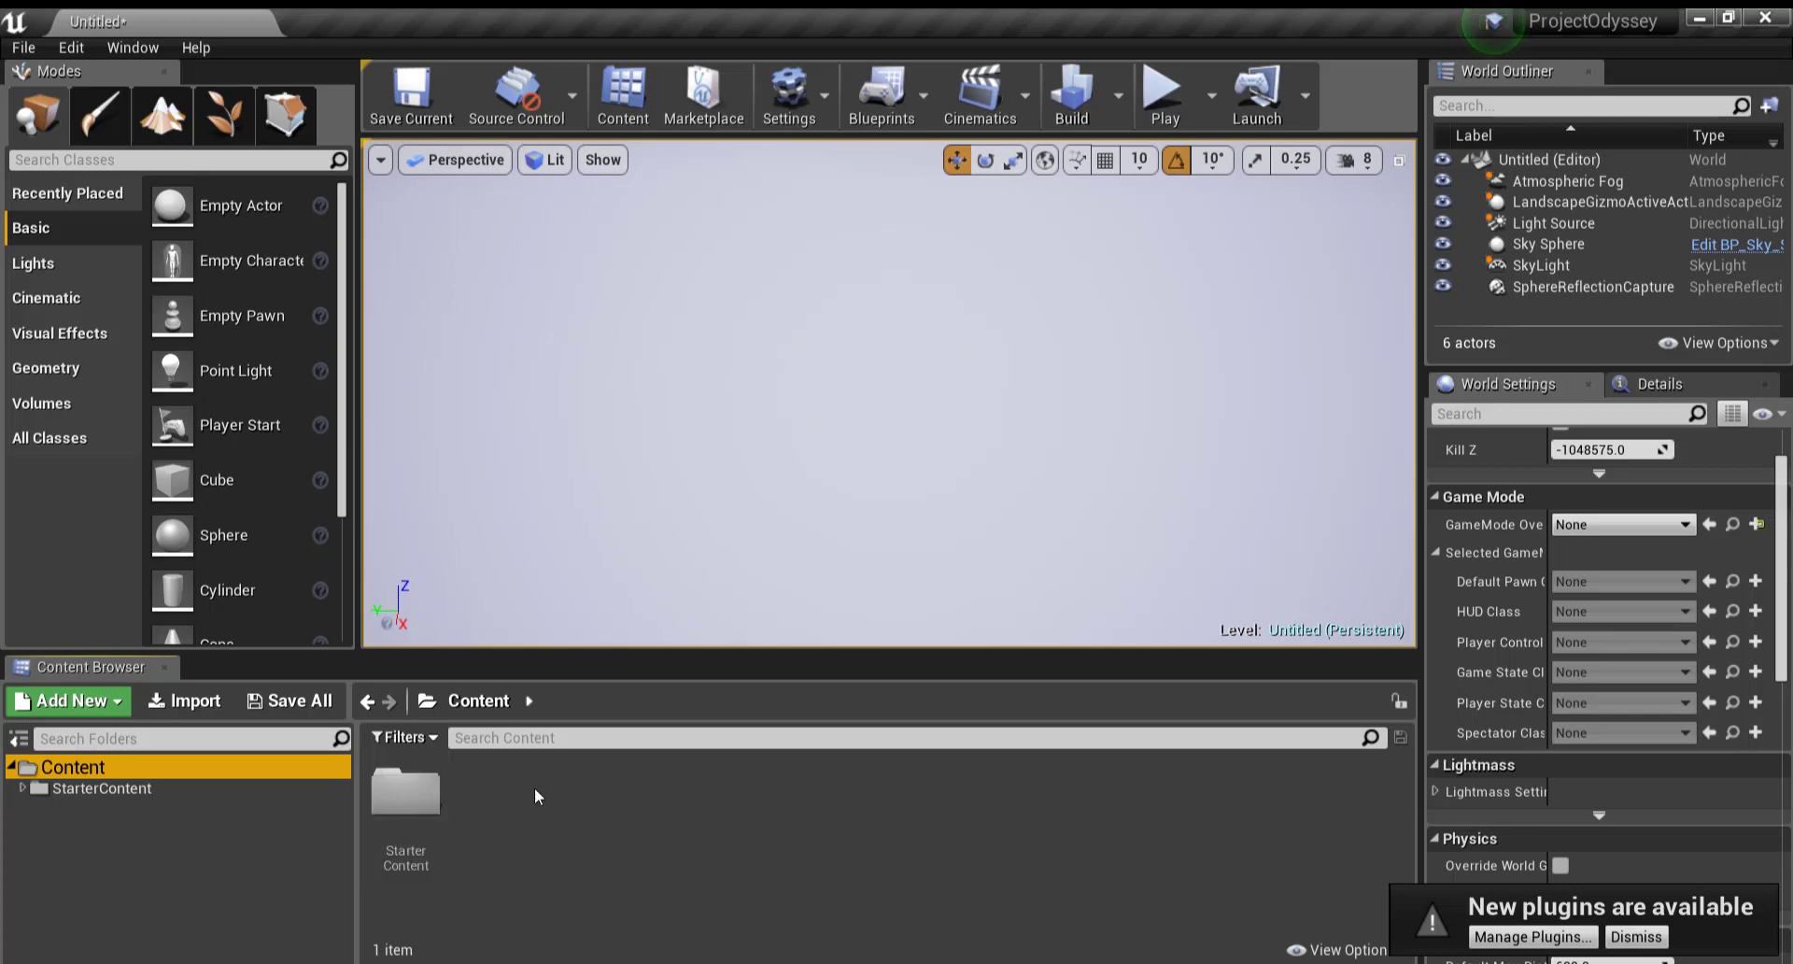
Step: Create a new folder named Maps in the Content folder and open it
left_click_drag(543, 651, 543, 650)
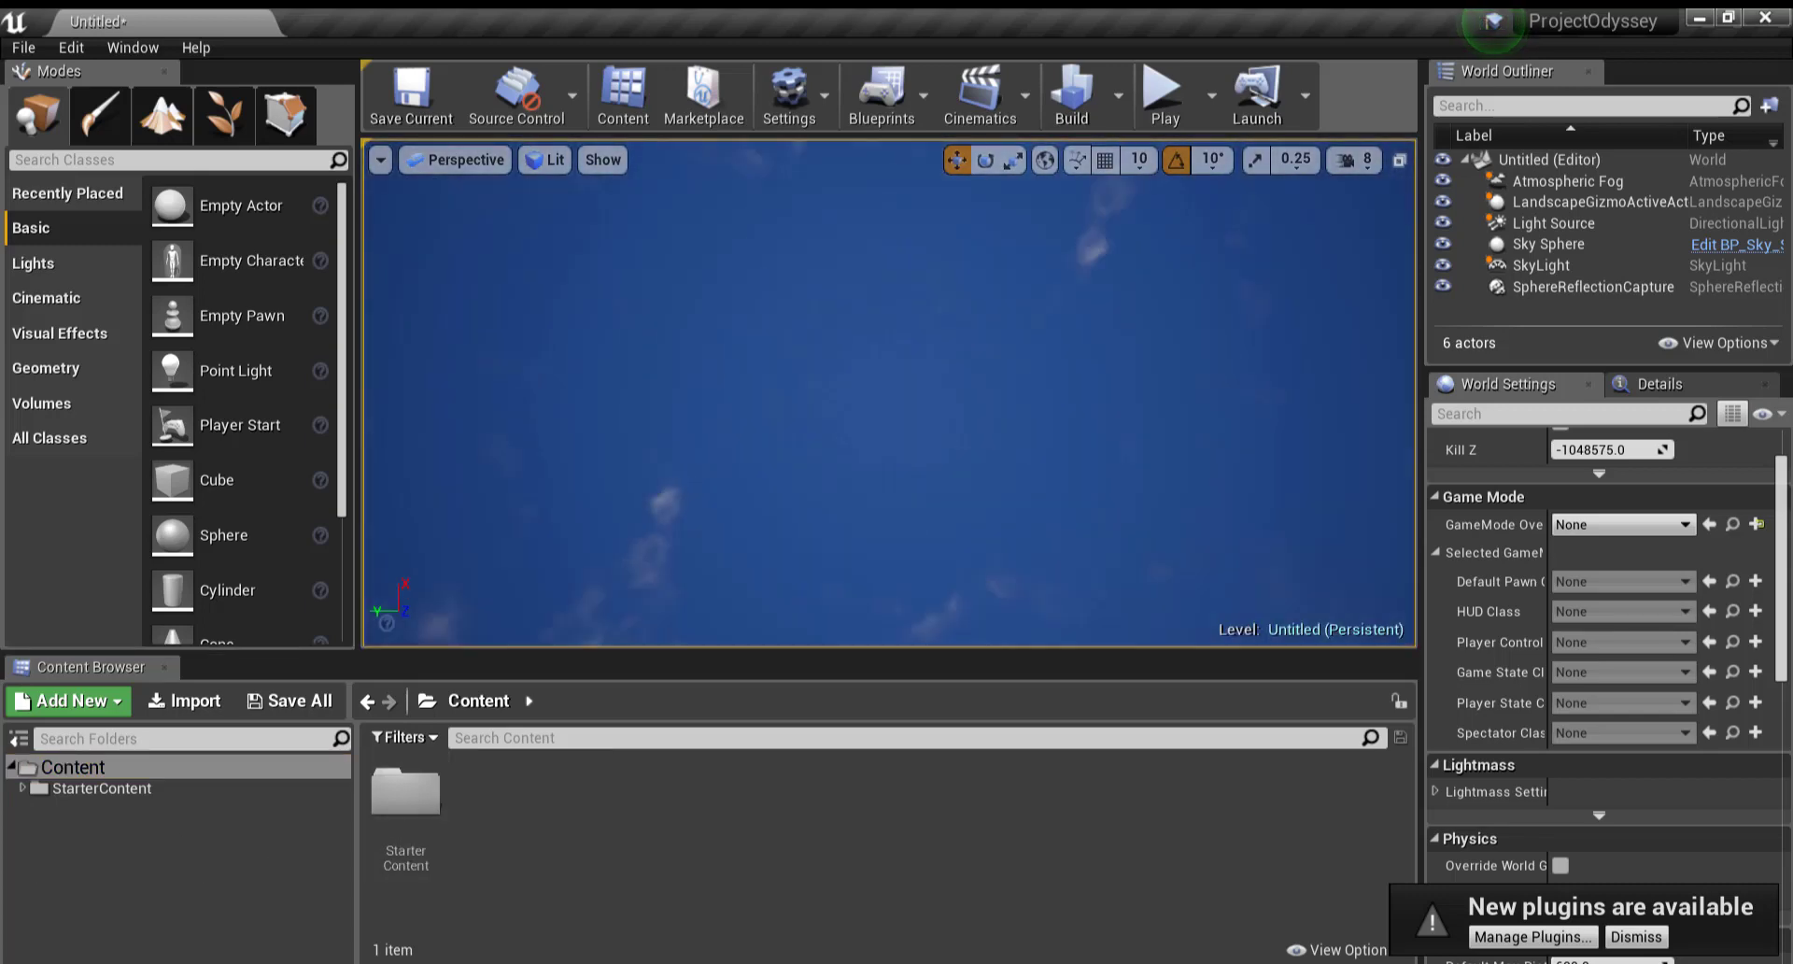
right_click_drag(889, 392, 1074, 528)
right_click_drag(914, 486, 972, 329)
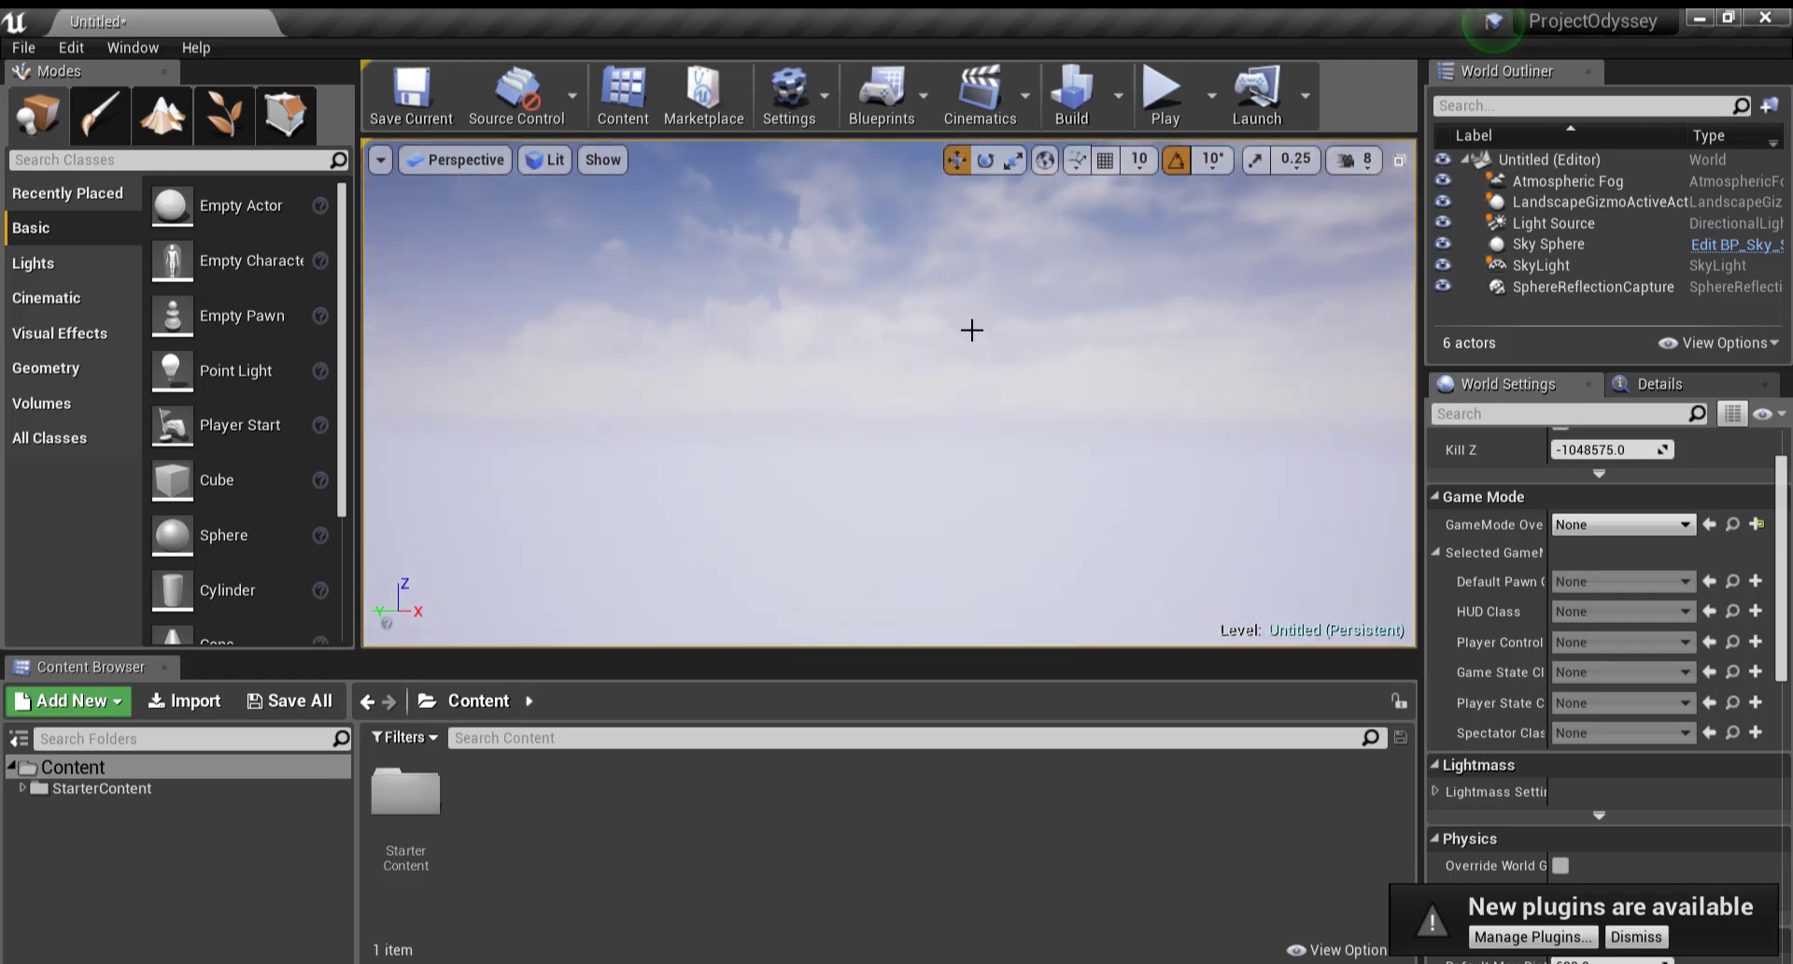
right_click_drag(933, 434, 976, 476)
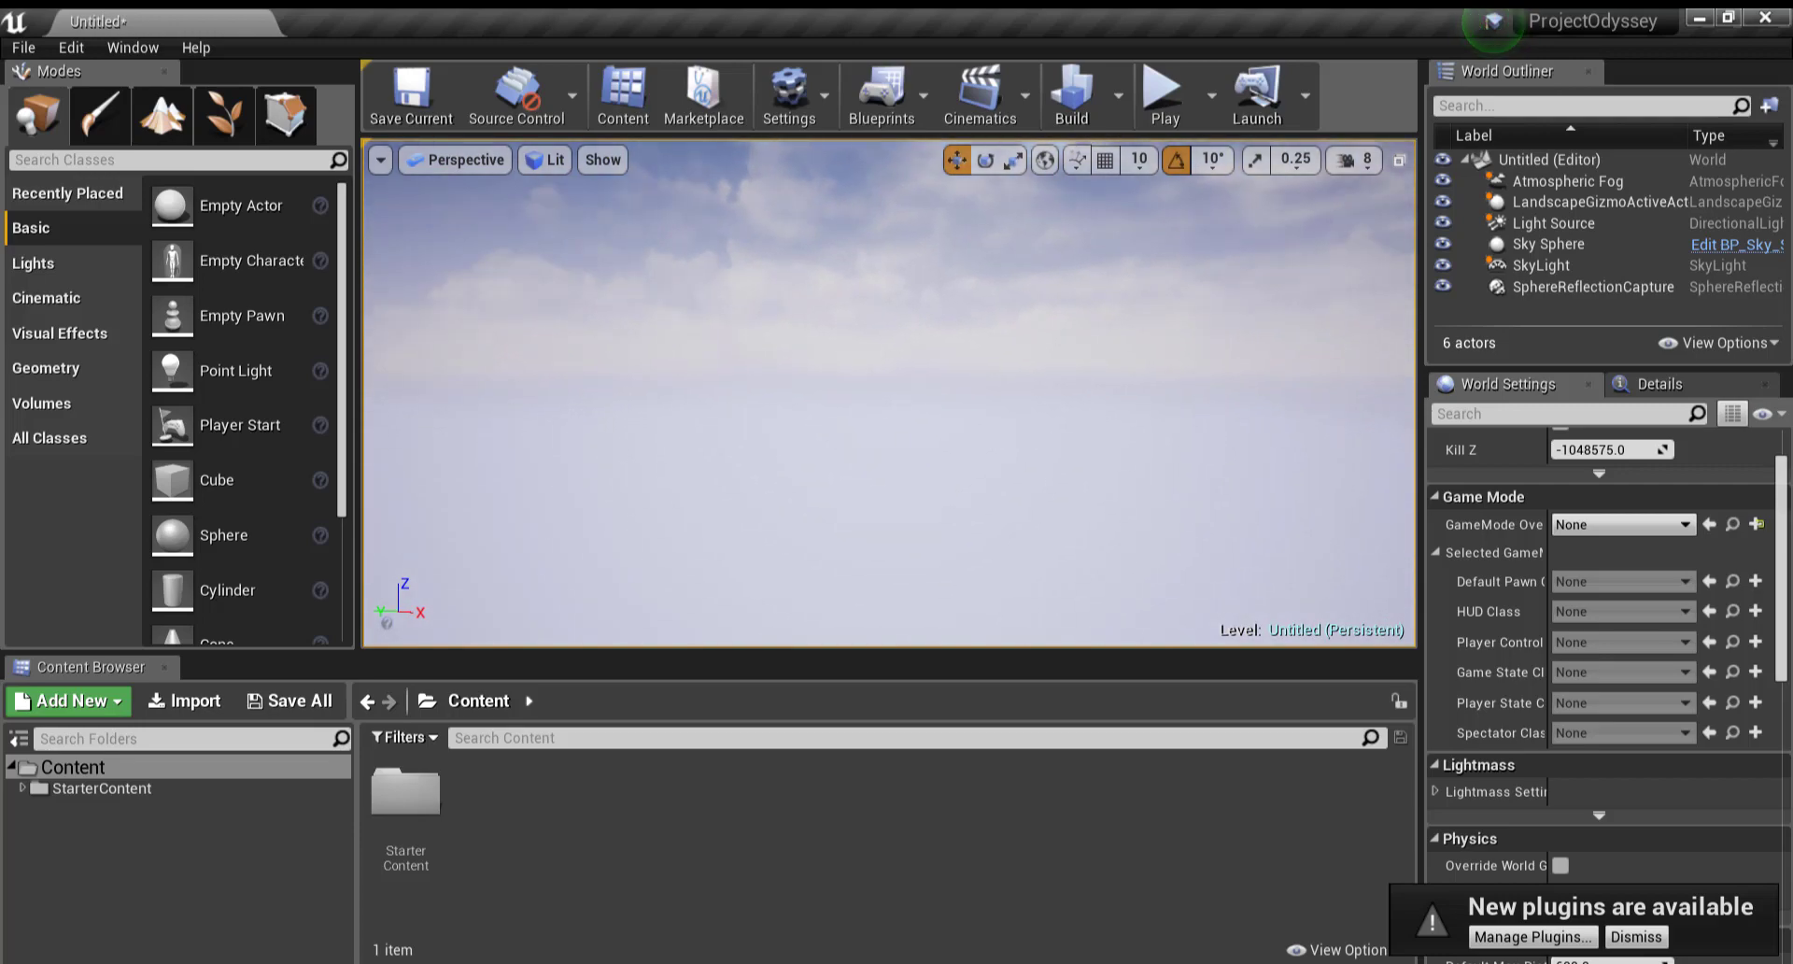
right_click(600, 846)
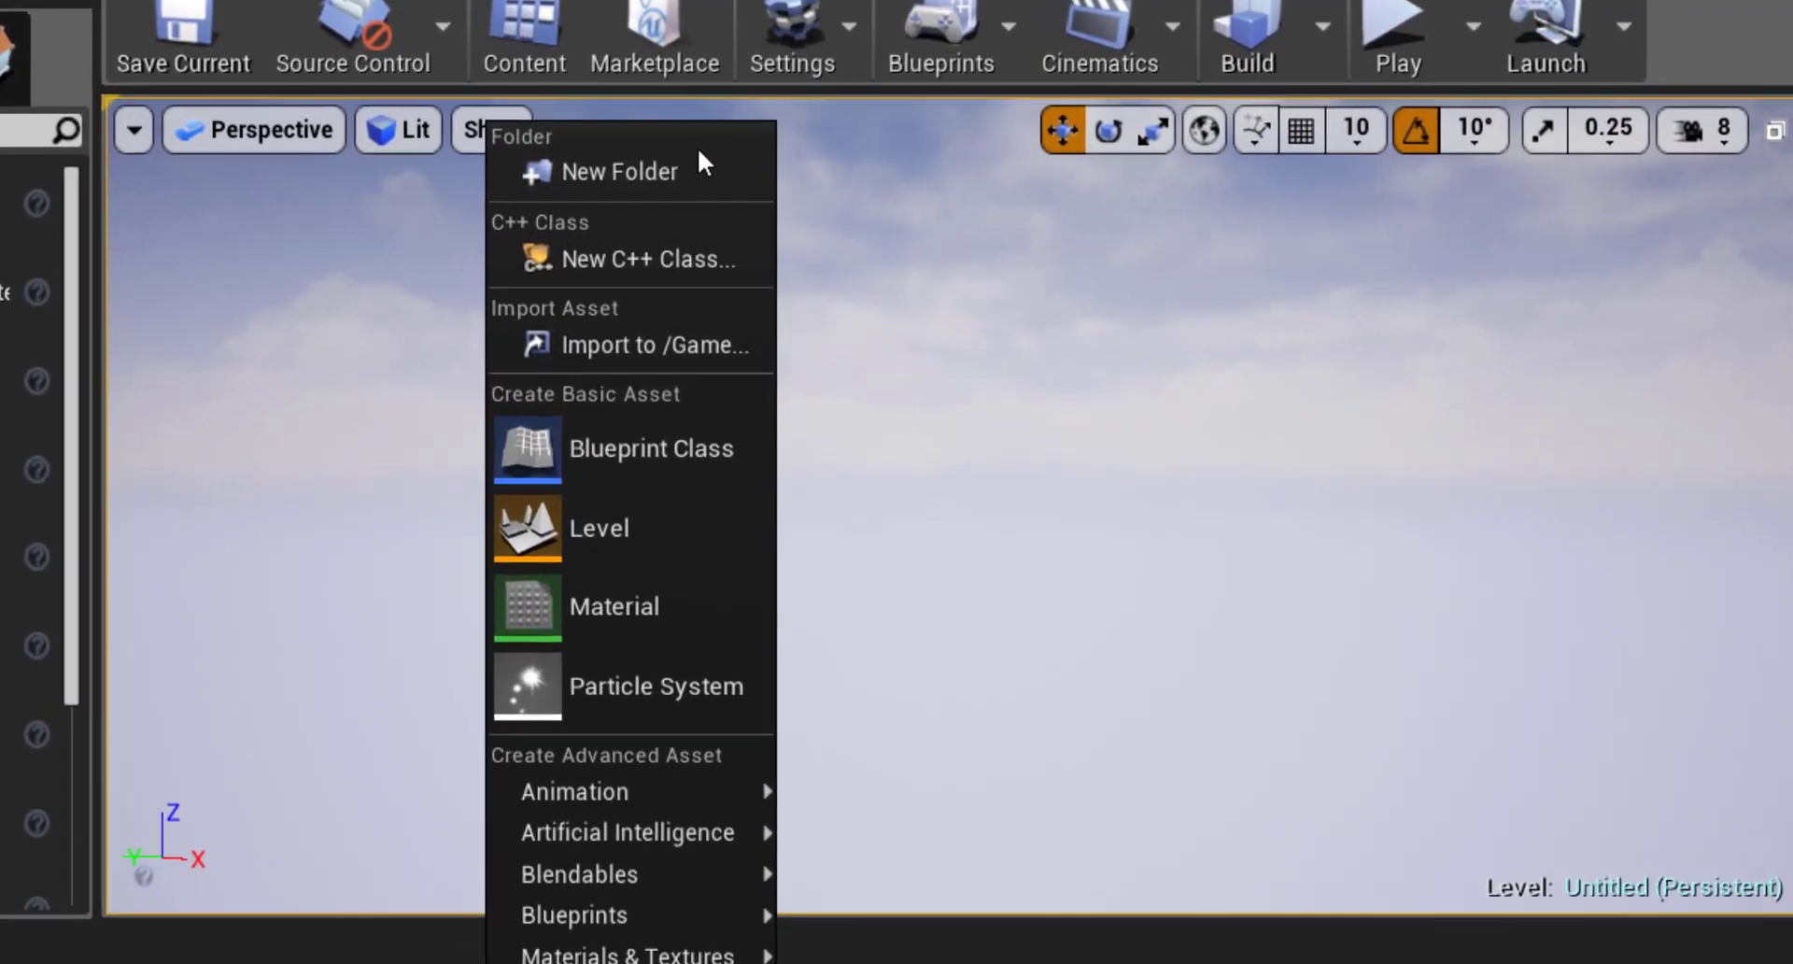
left_click(696, 173)
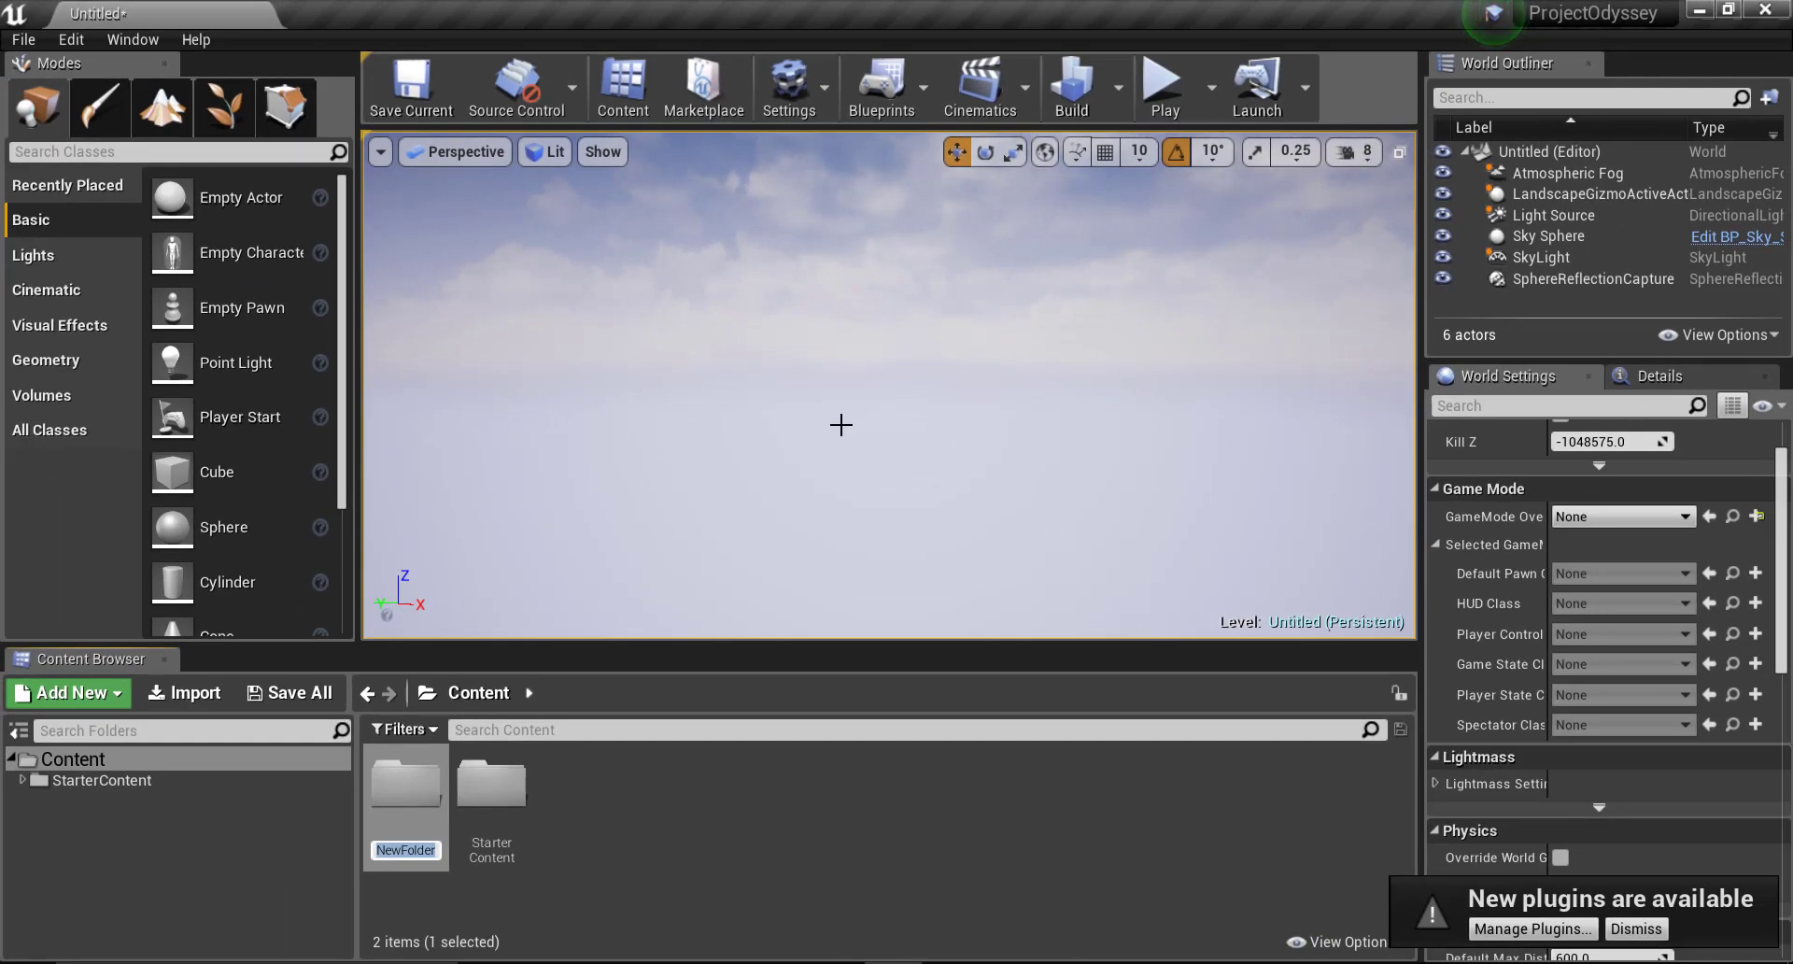
type("Maps")
key("Return")
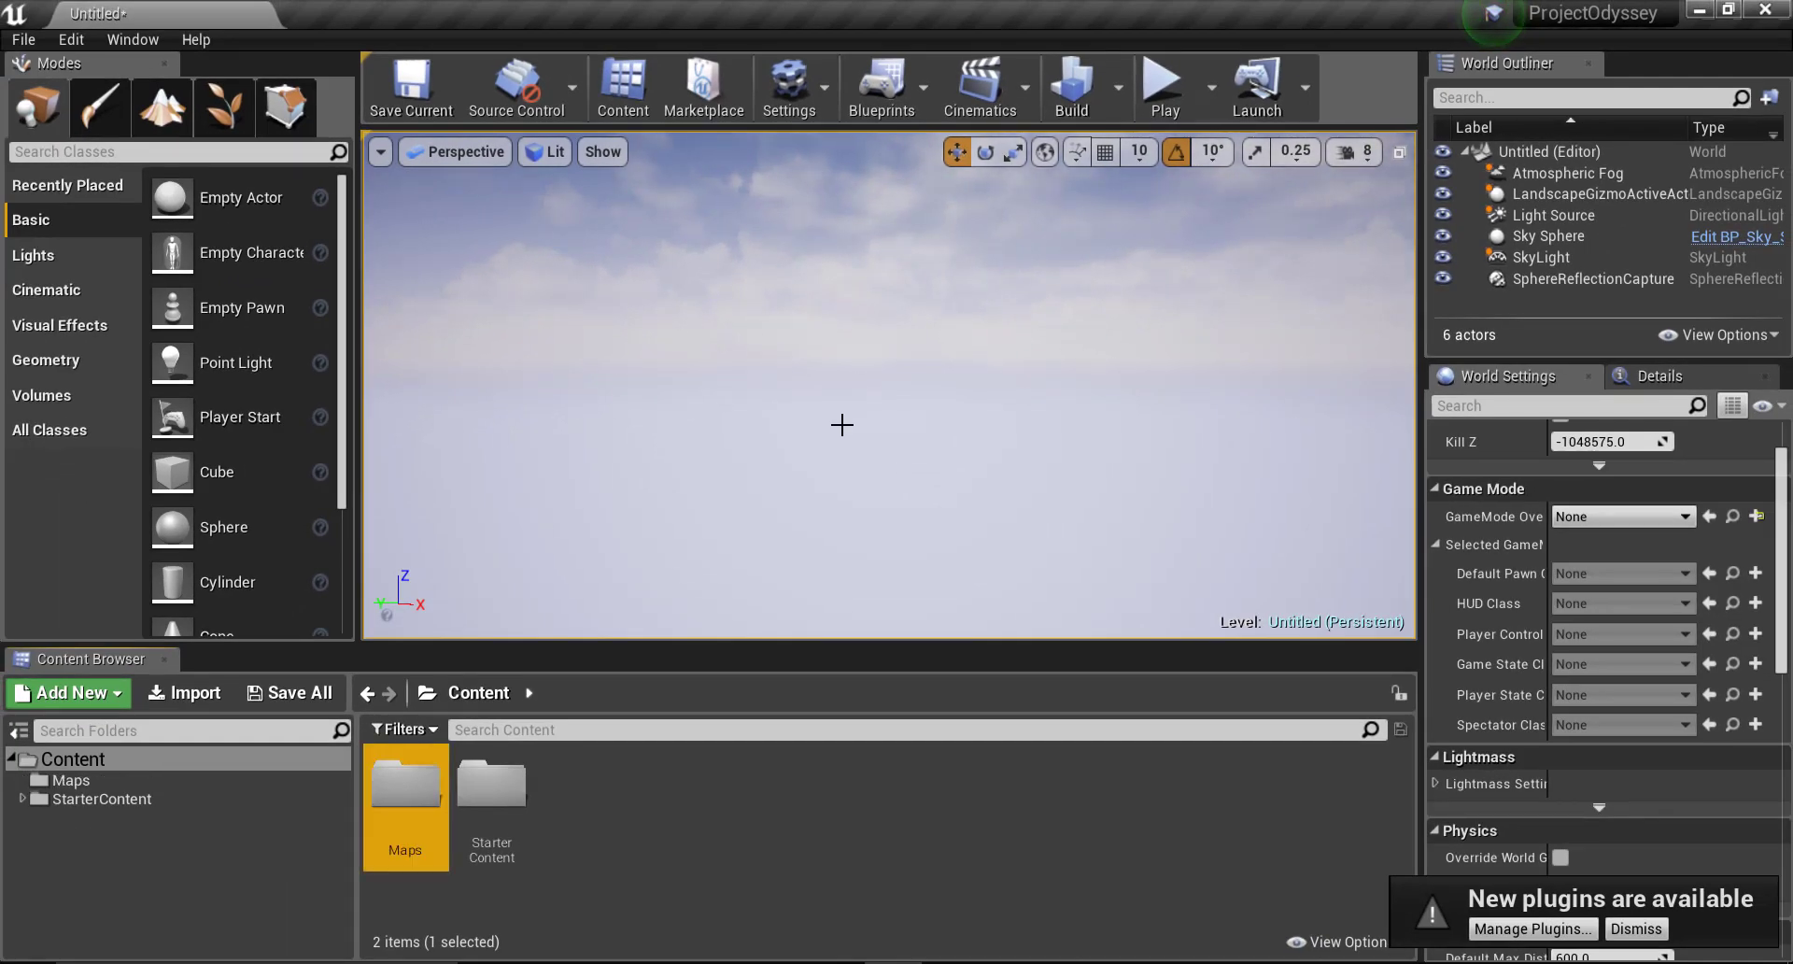
left_click(67, 780)
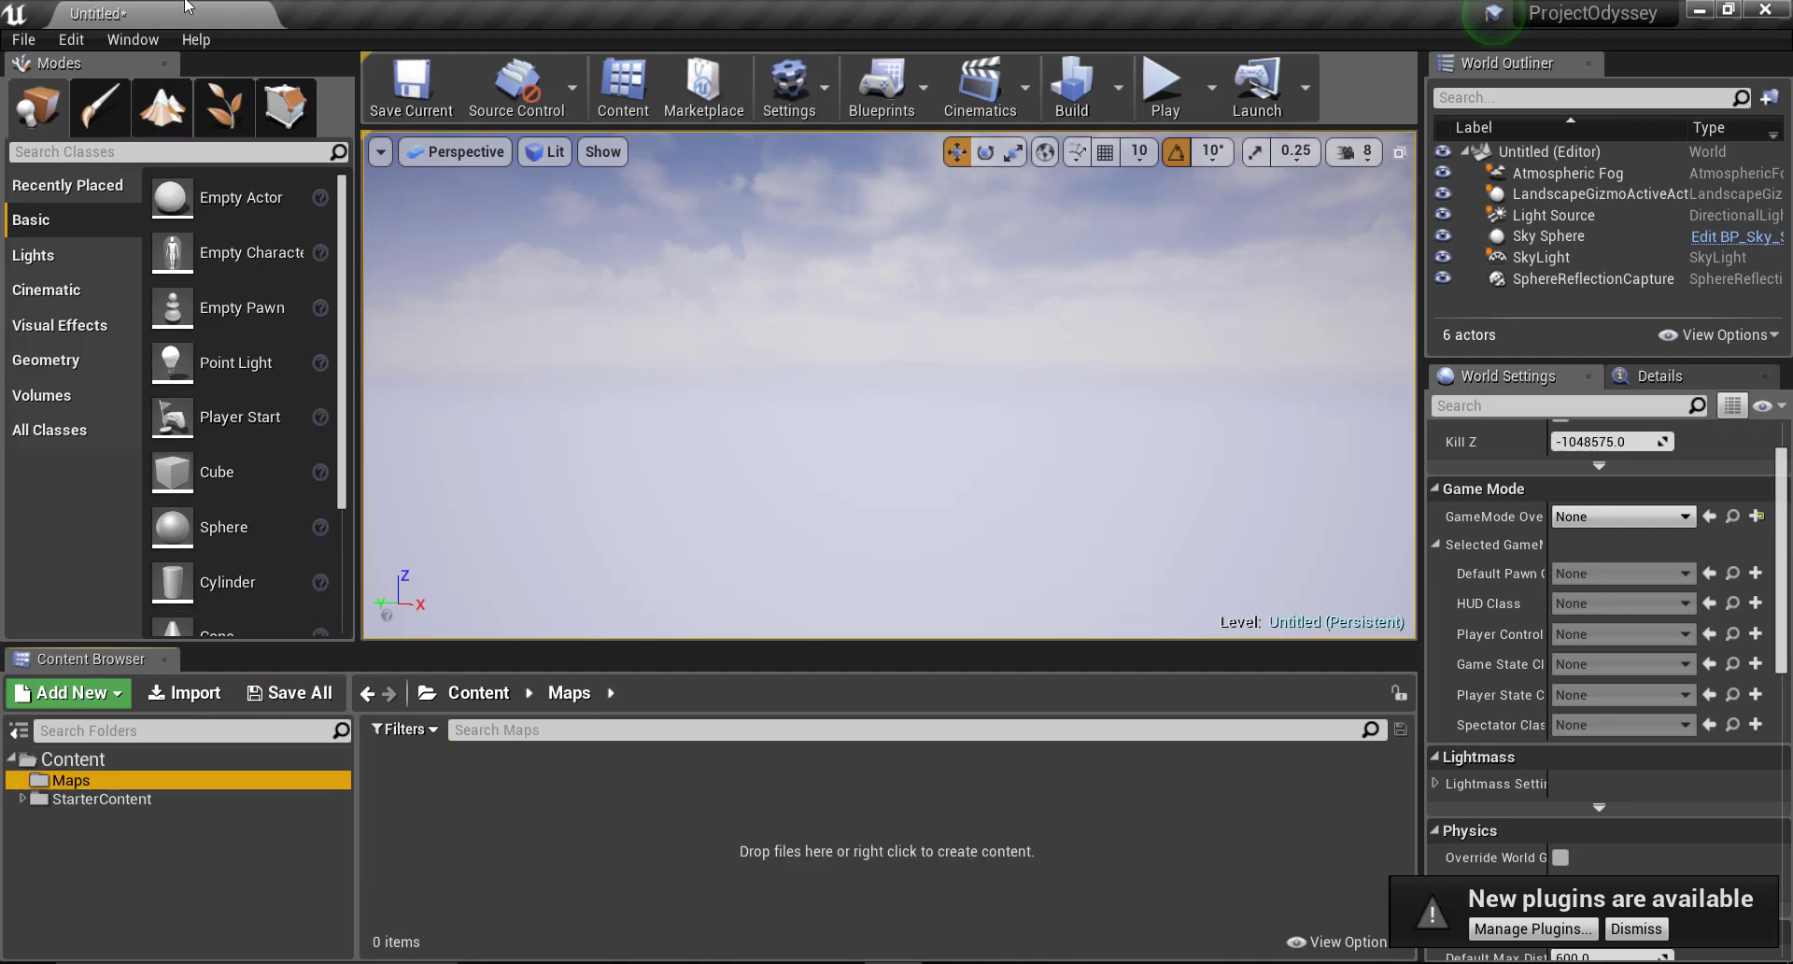
Step: Switch to Landscape mode and clear the material assigned to the new landscape
mouse_move(523, 373)
right_mouse_down()
mouse_move(523, 345)
mouse_move(523, 373)
right_mouse_up()
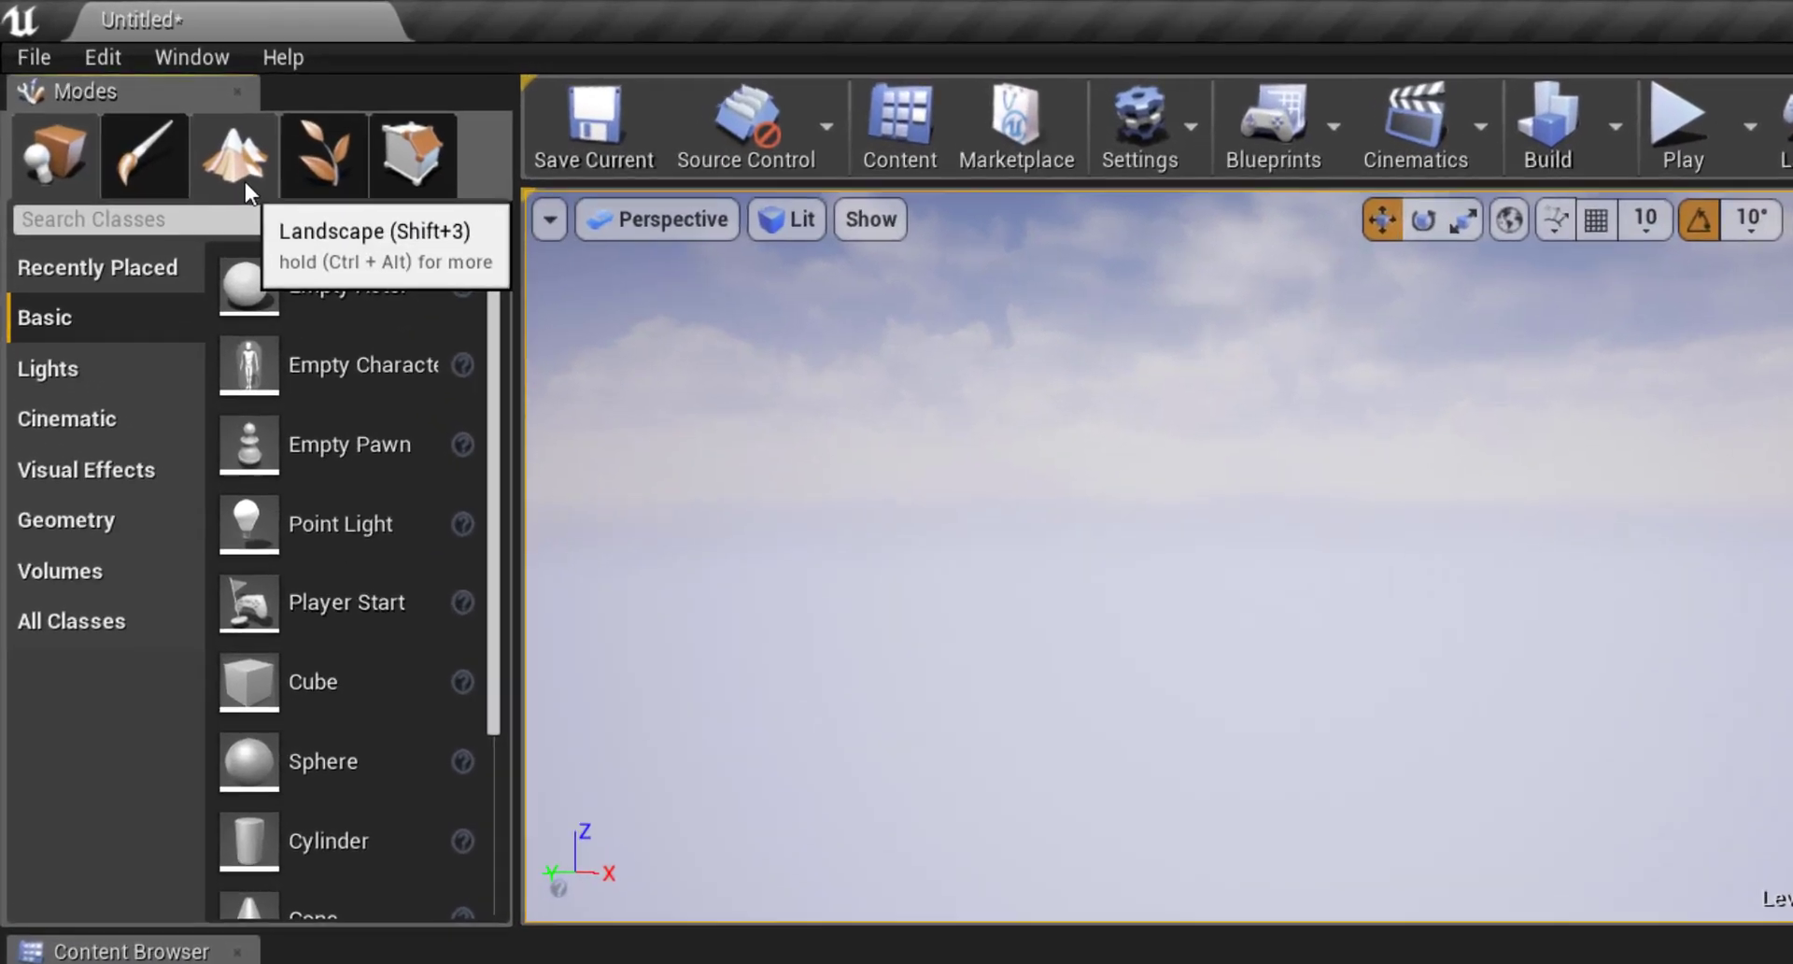
left_click(172, 116)
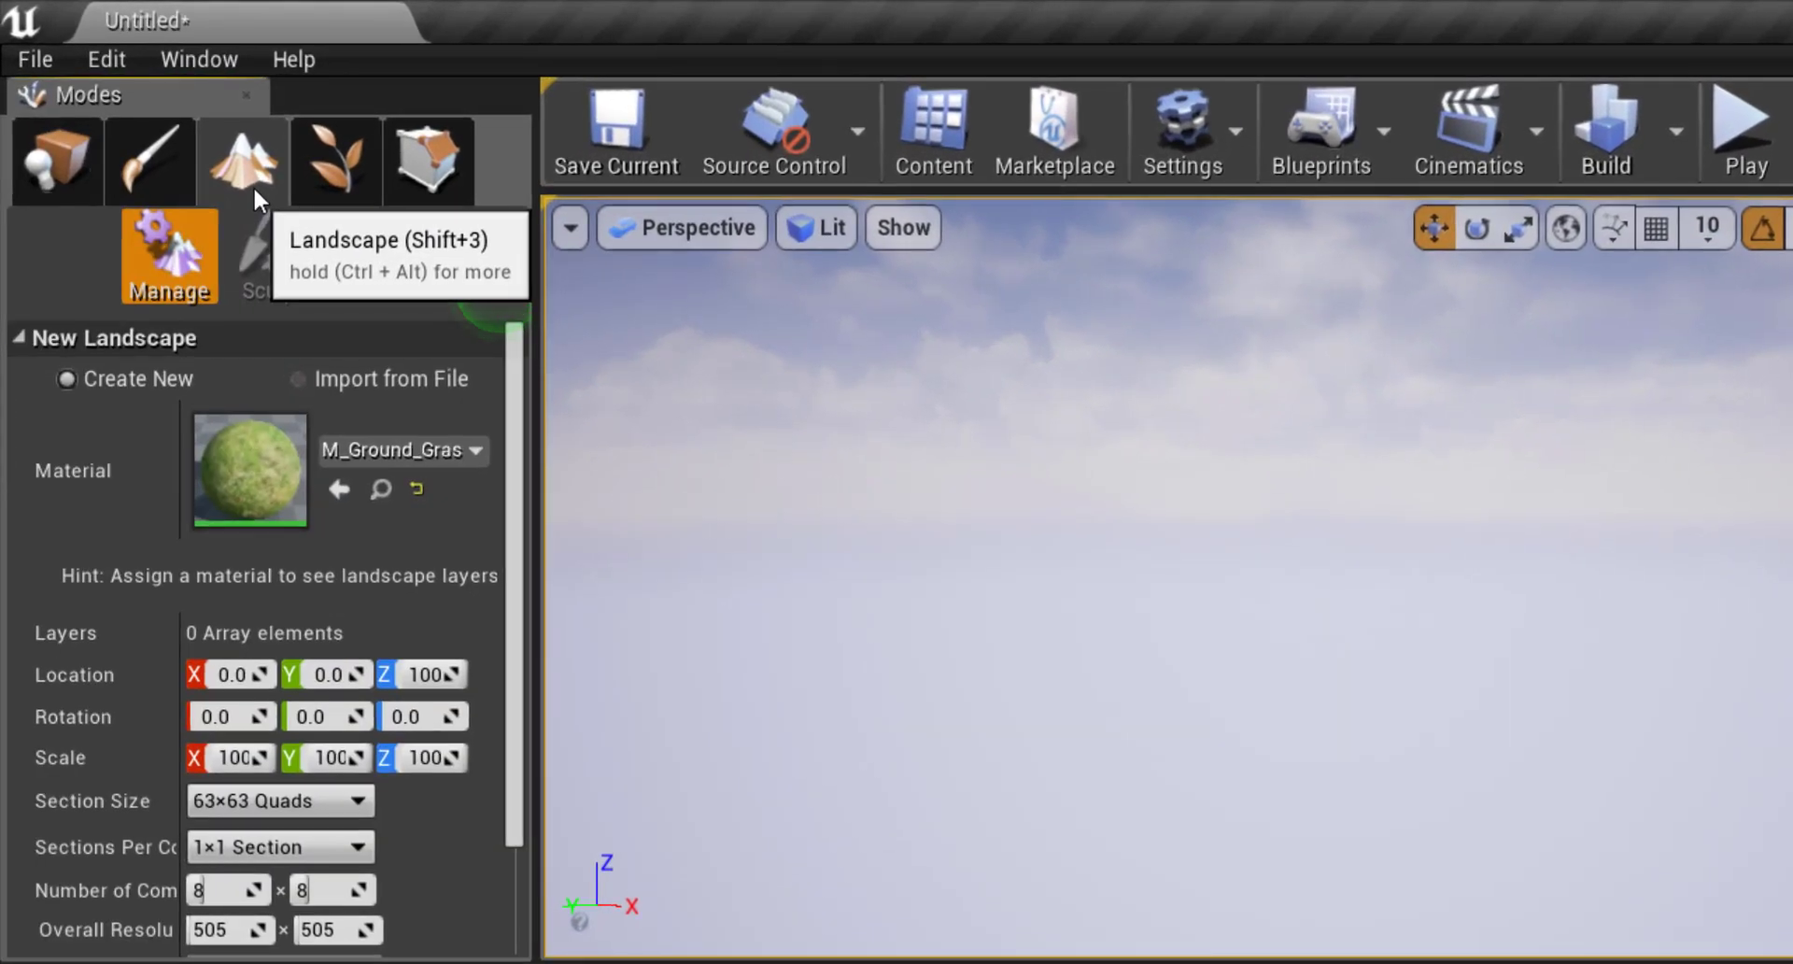
right_click_drag(595, 303, 595, 323)
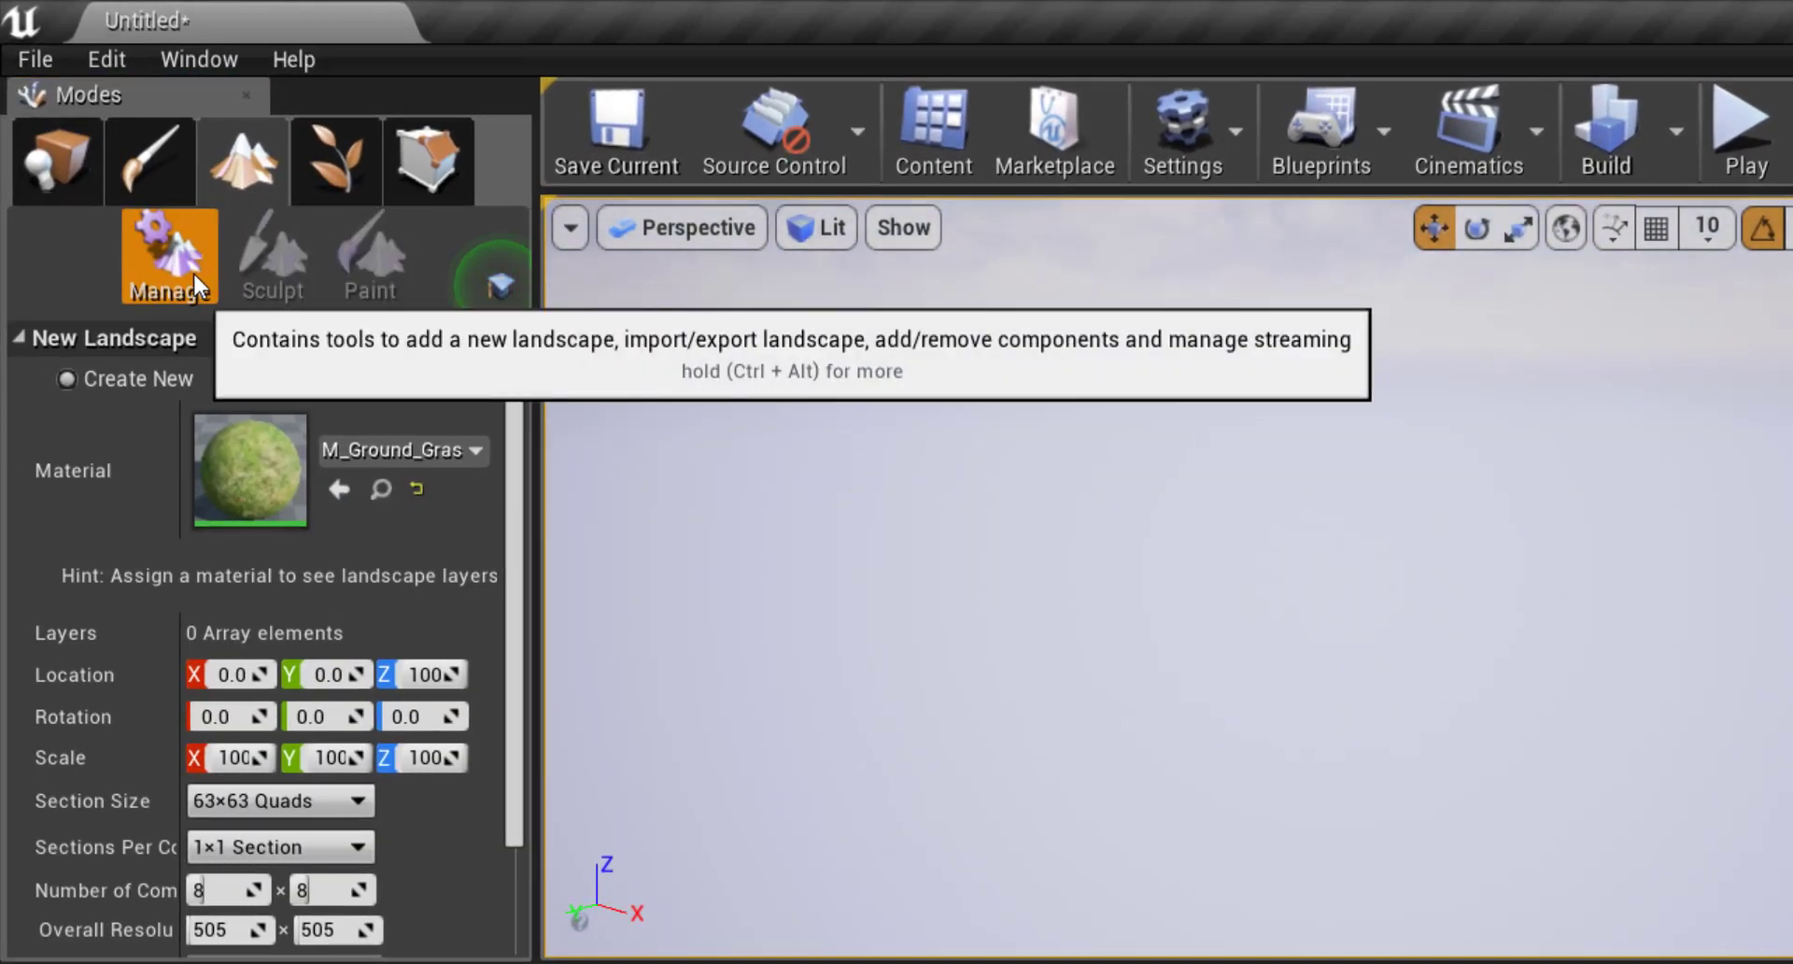
left_click(391, 449)
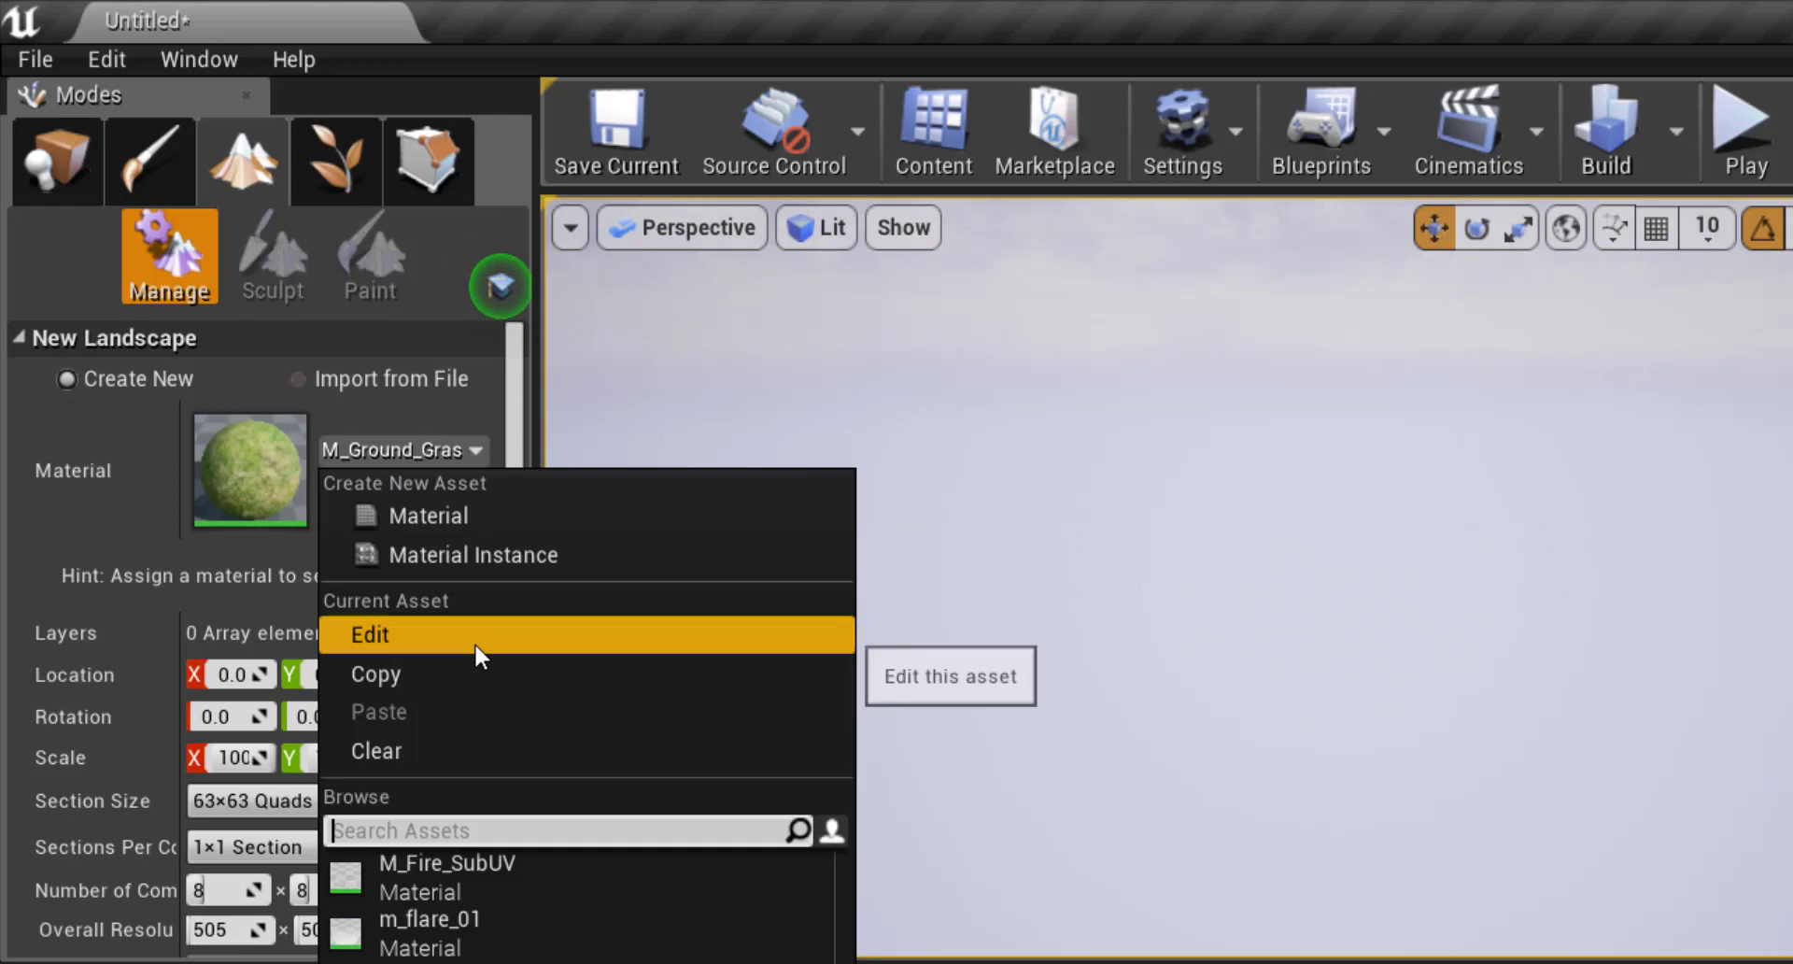
left_click(471, 750)
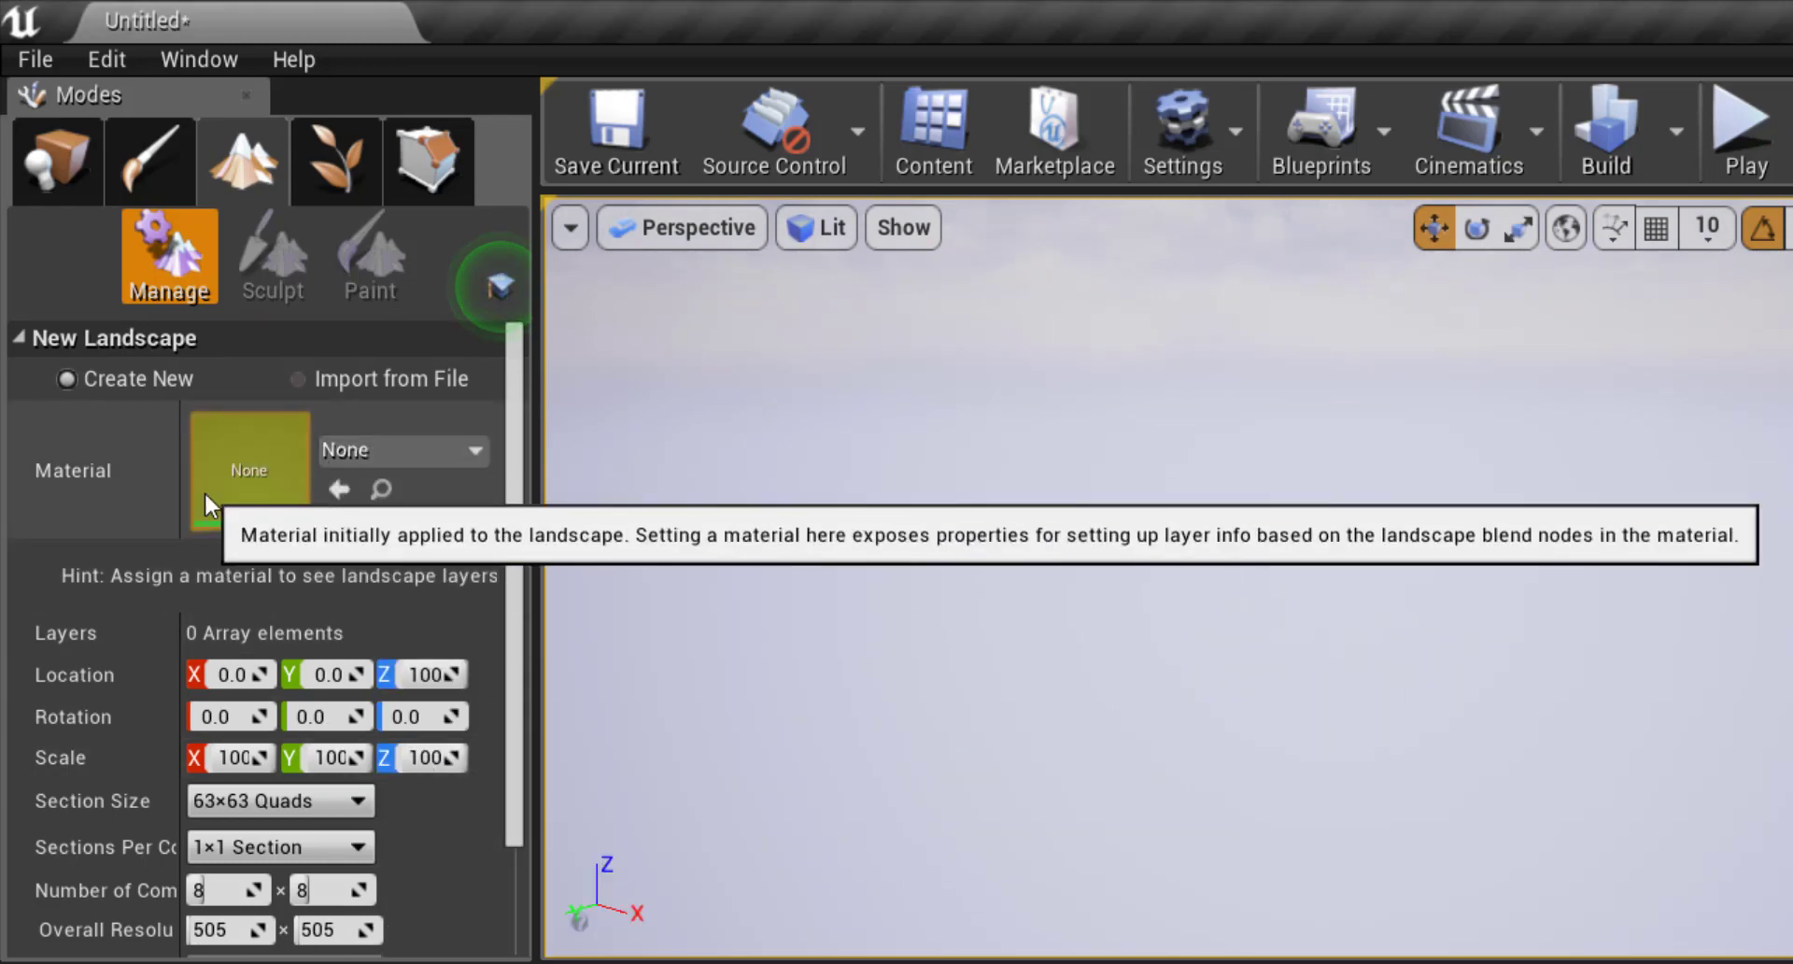
Step: Find the grass material and assign M_Ground_Grass to the new landscape
left_click(411, 454)
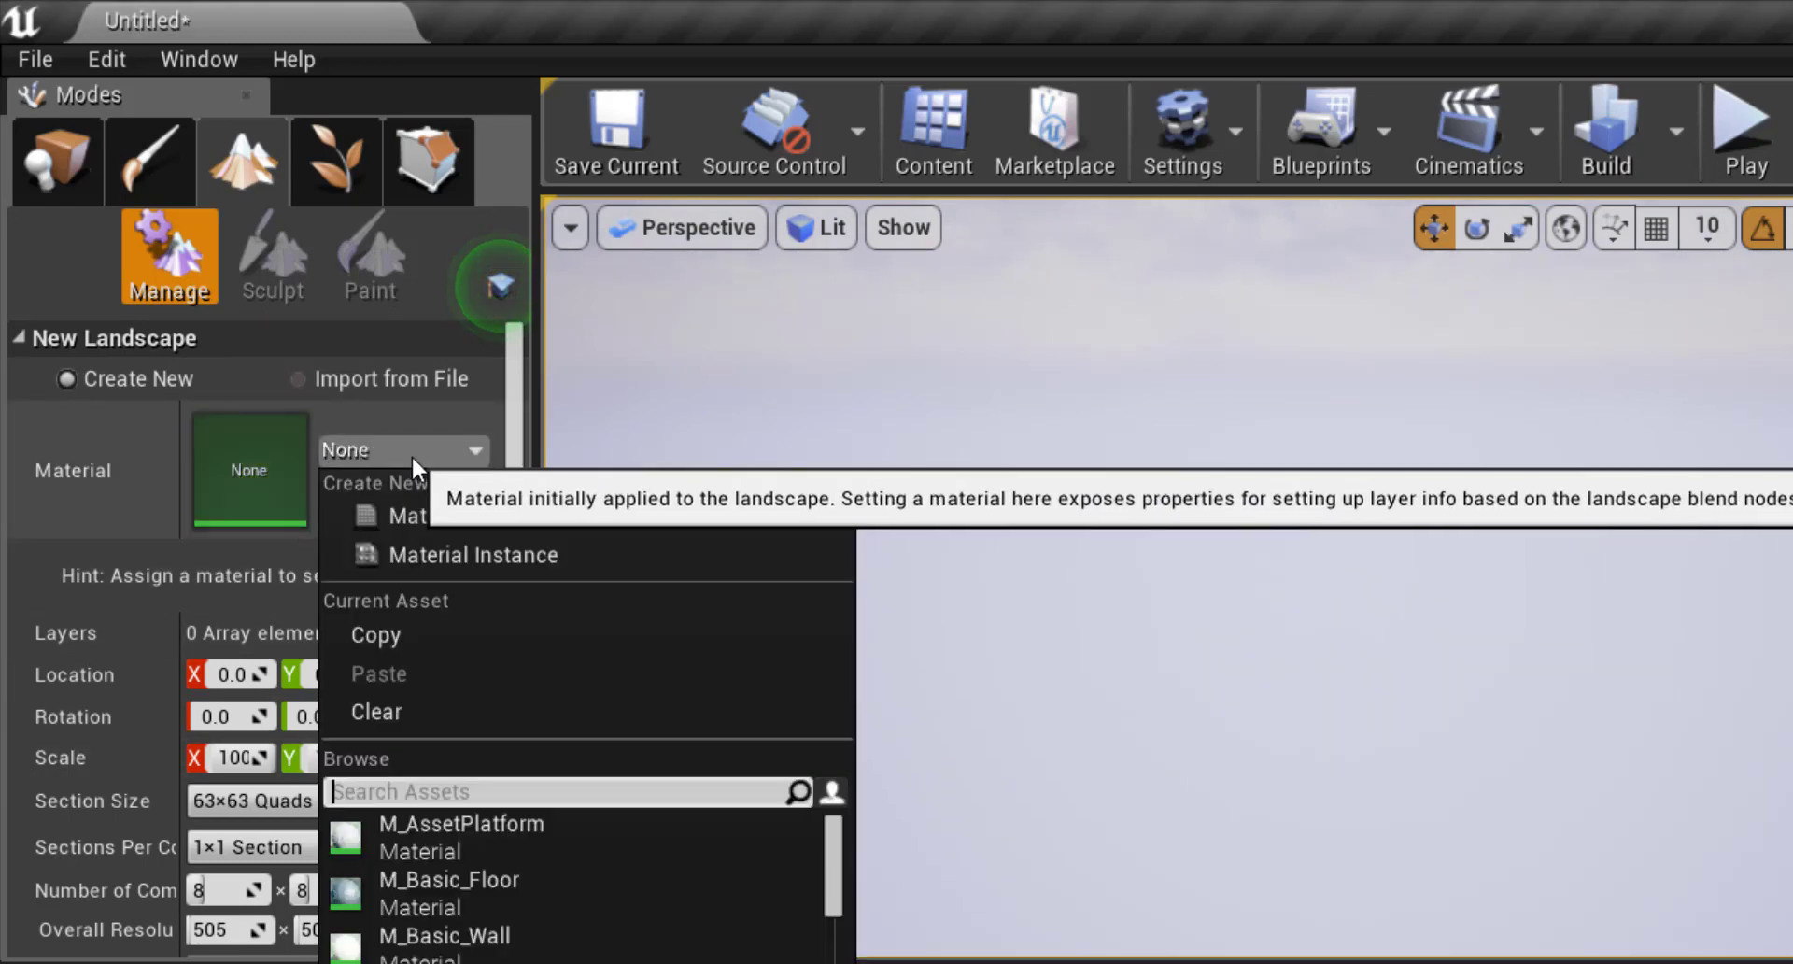
type("Grass")
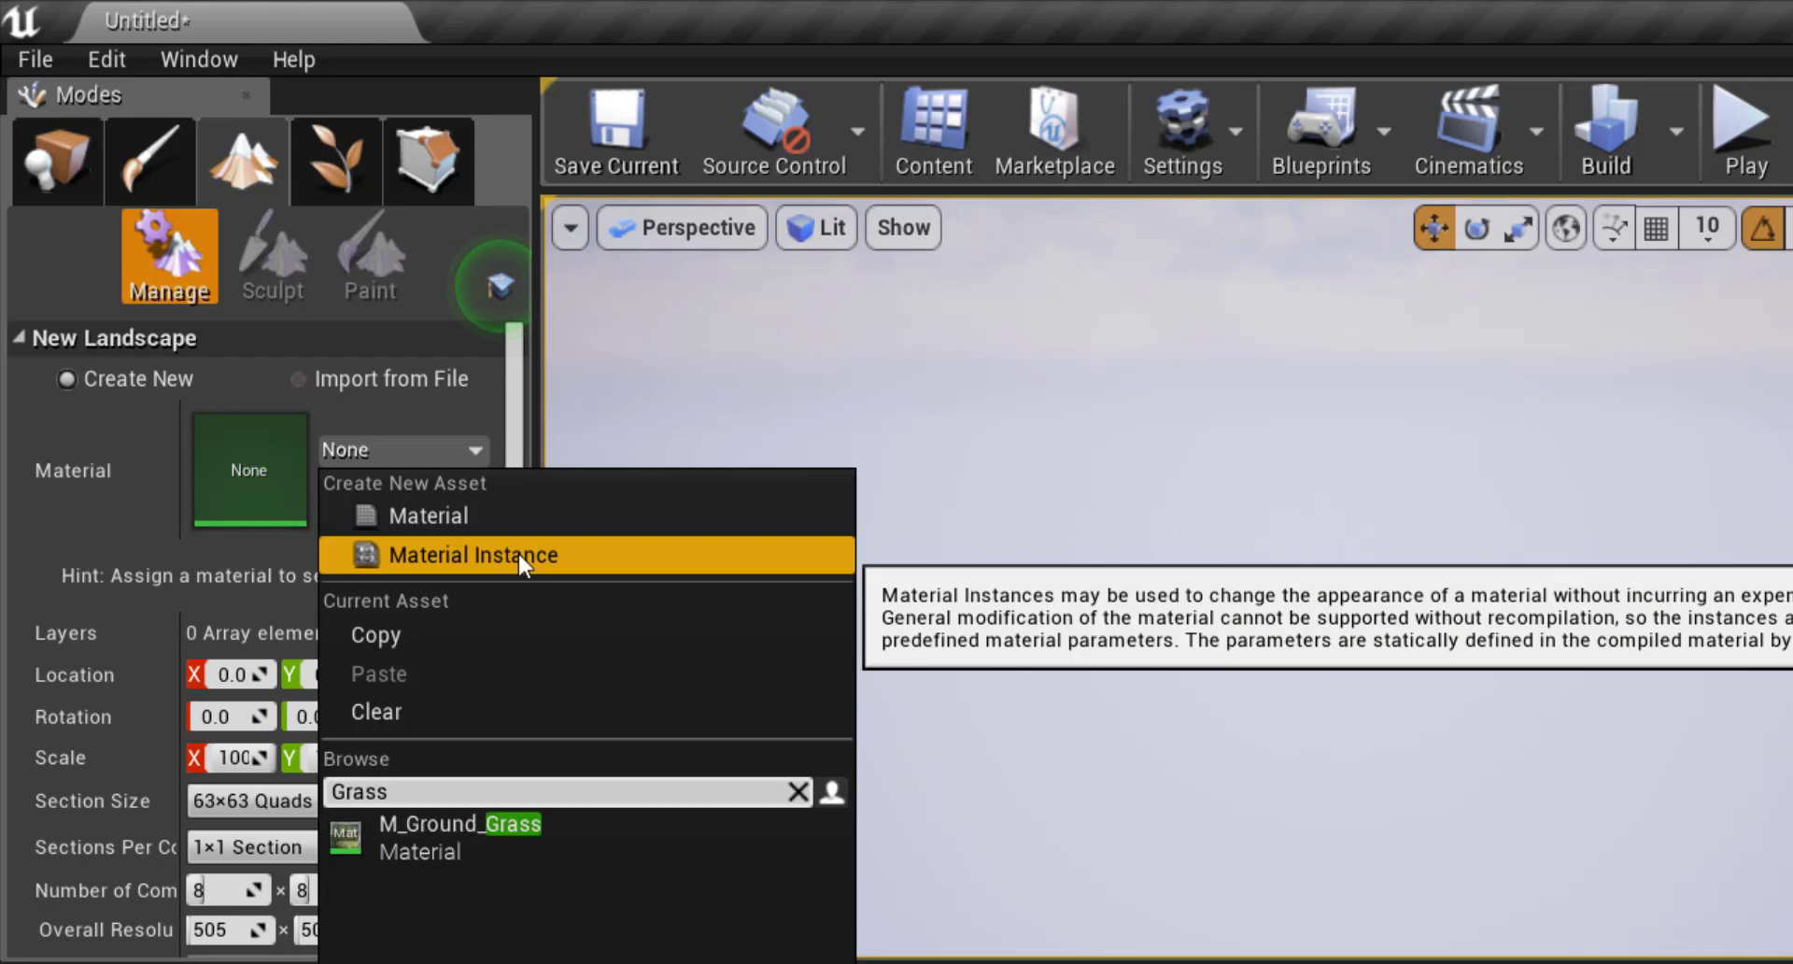
left_click(541, 841)
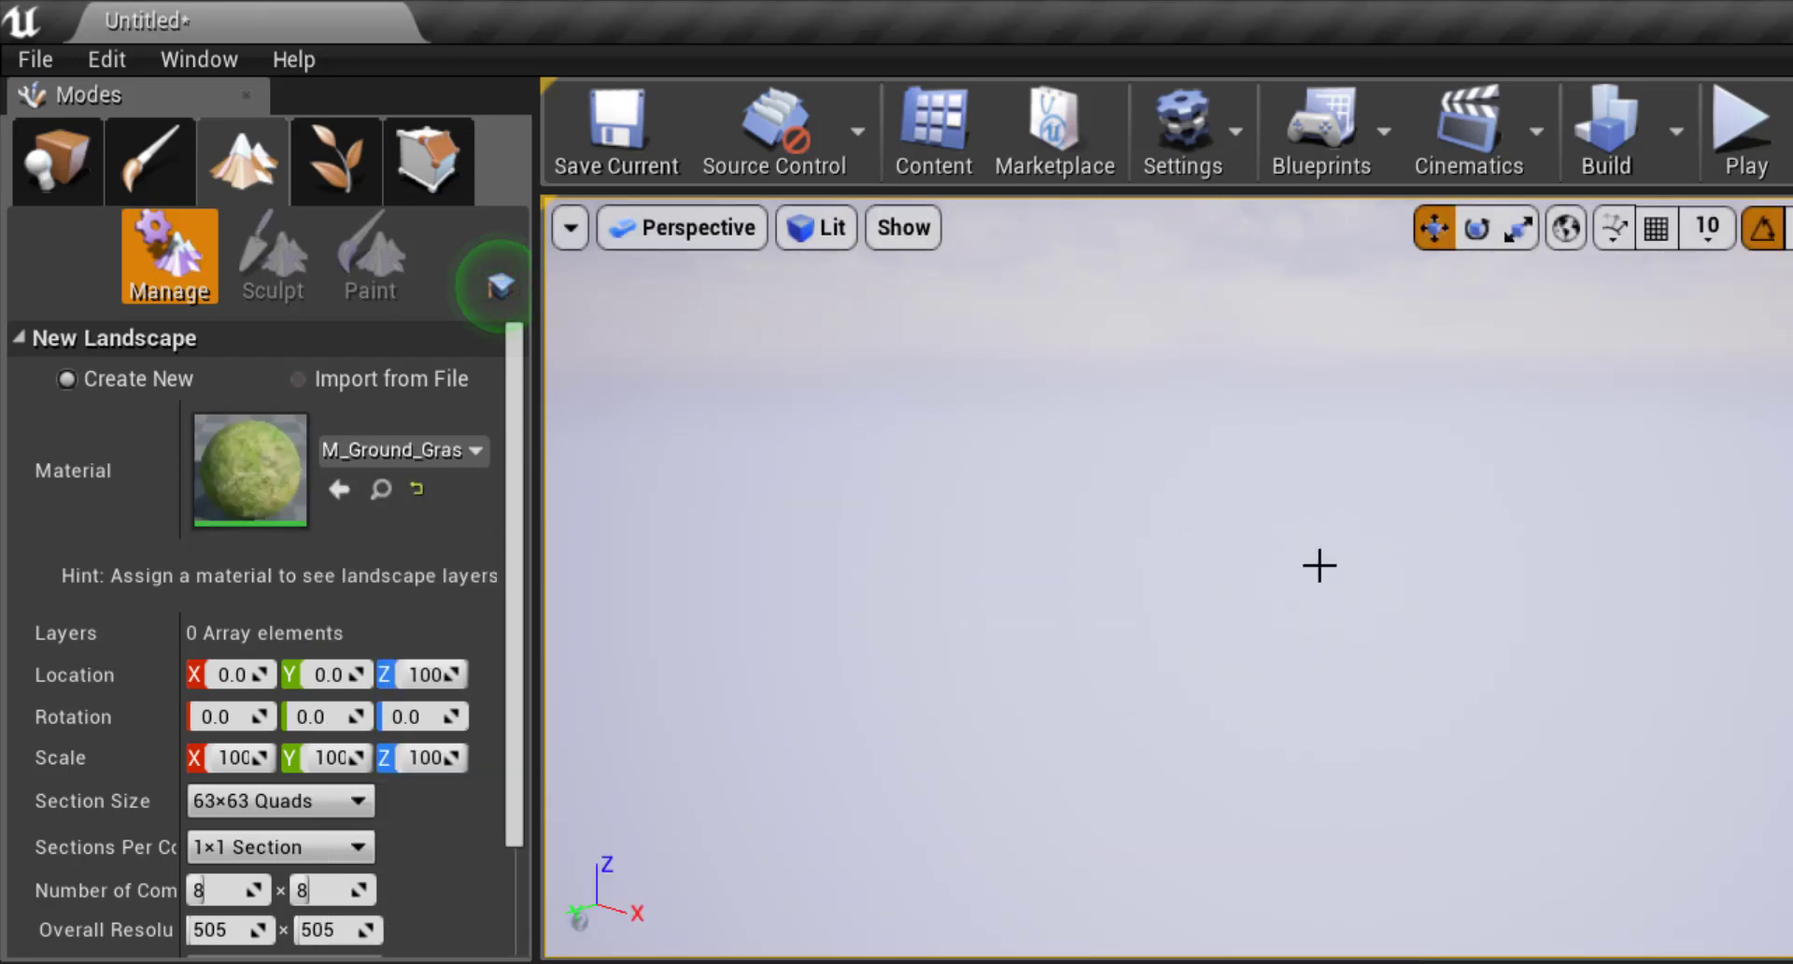
Step: Create the new landscape, keeping the preset location, scale, section size and component settings
right_click_drag(1319, 565, 1316, 458)
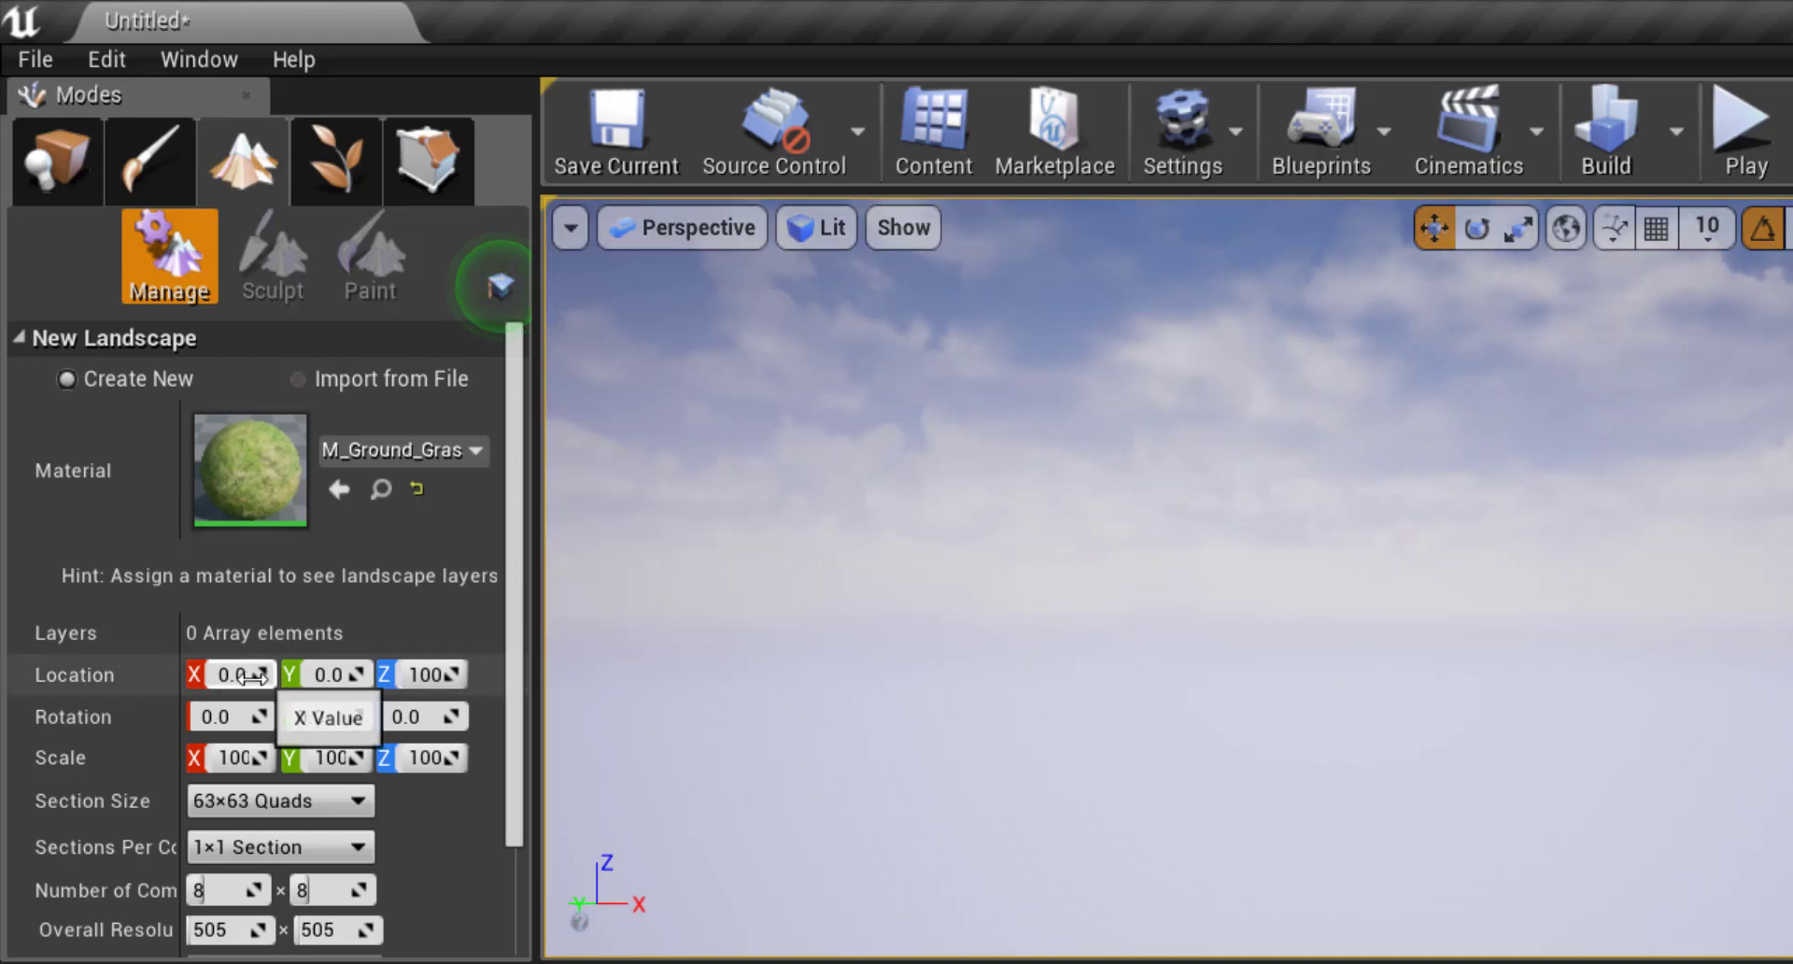
scroll(244, 674, "down", 2)
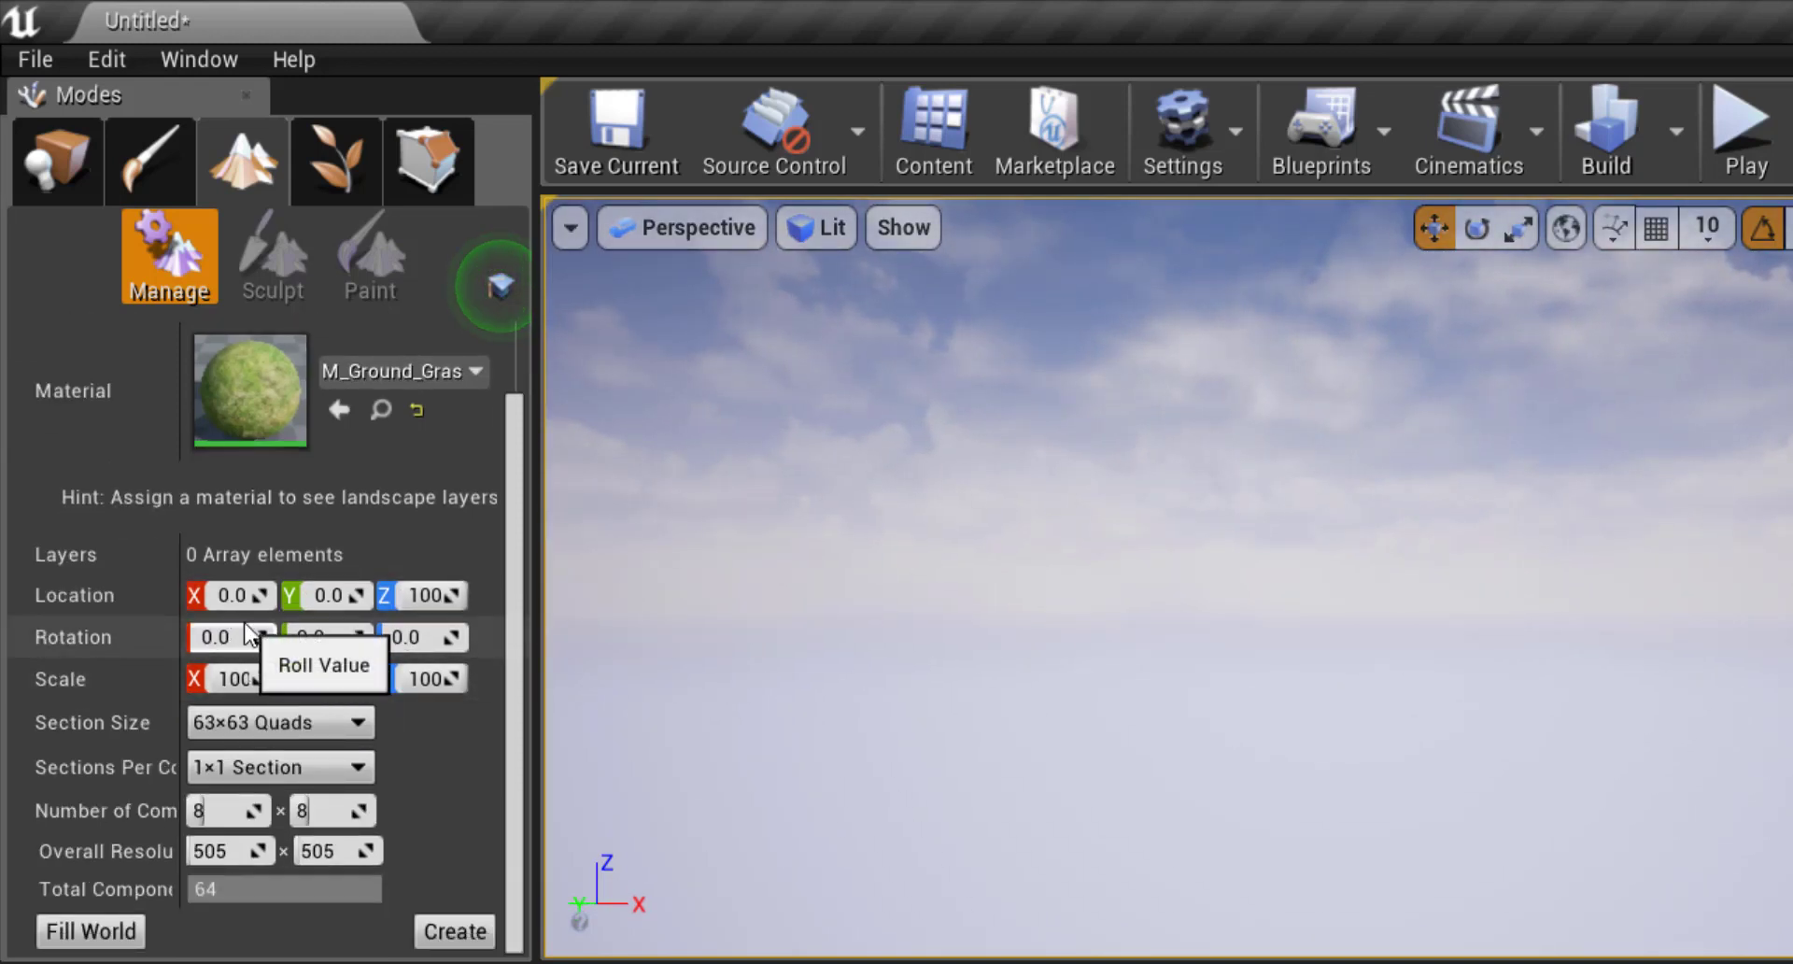
left_click(468, 920)
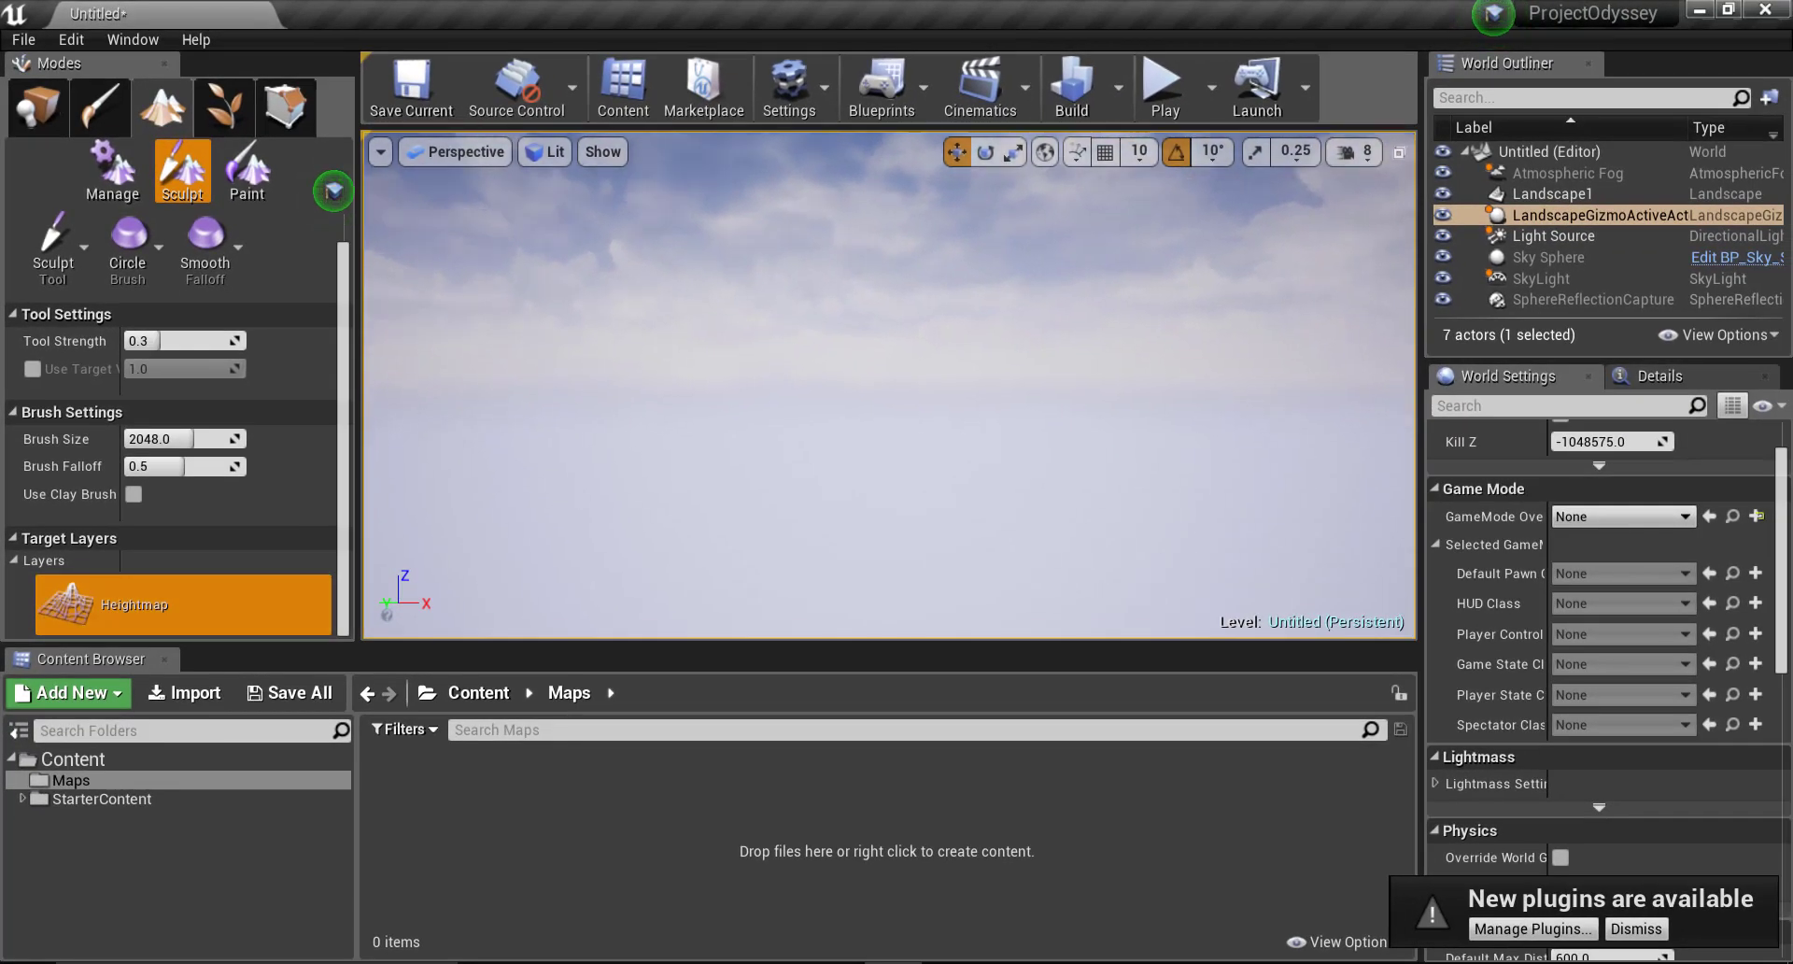
right_click_drag(919, 312, 896, 372)
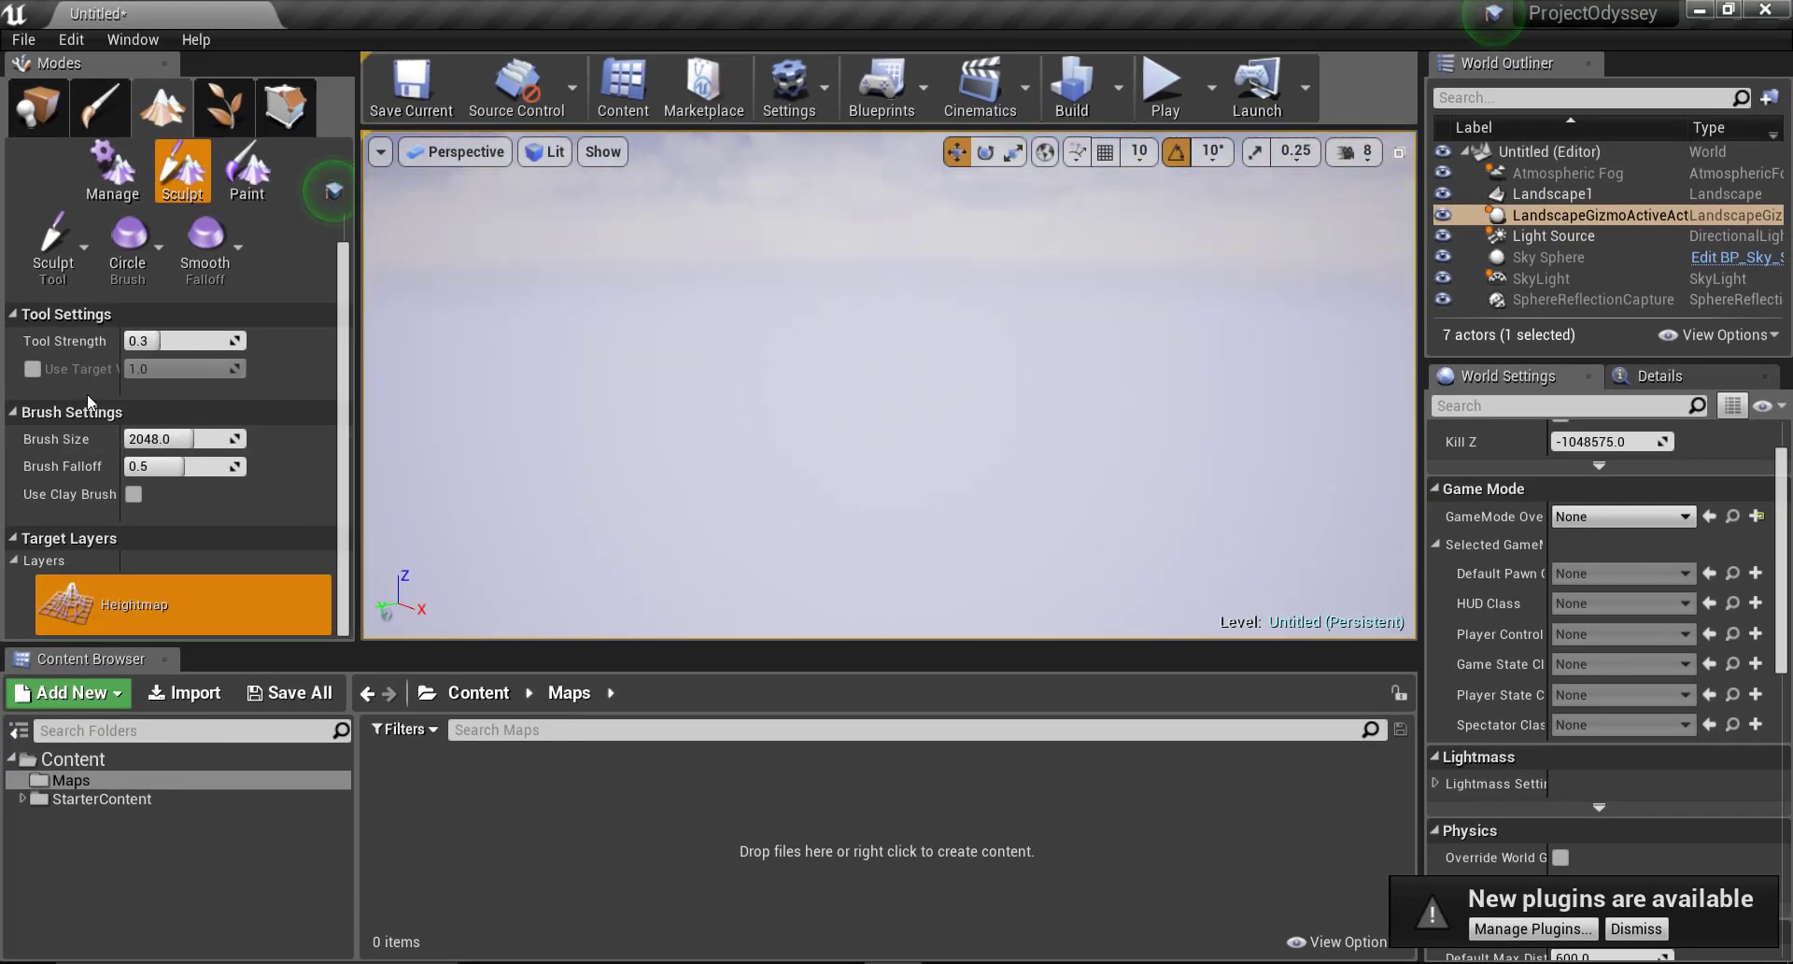
scroll(93, 397, "up", 1)
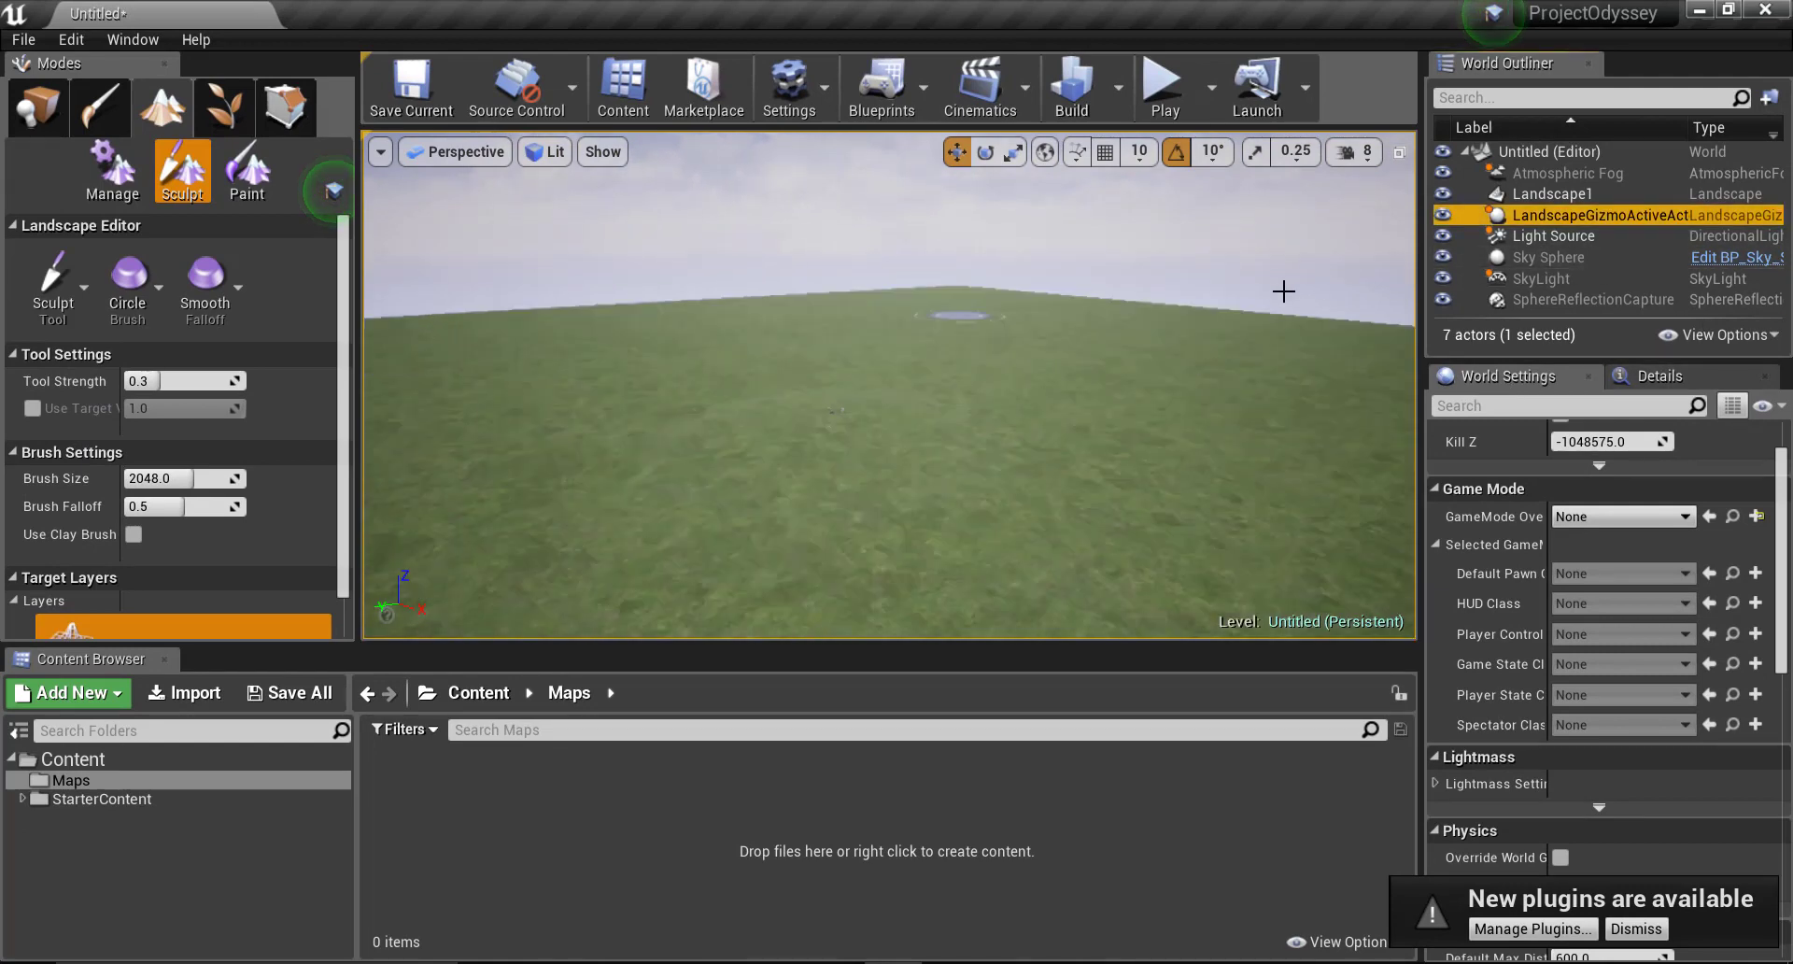
key("s")
mouse_move(575, 415)
right_mouse_down()
mouse_move(635, 463)
mouse_move(669, 452)
mouse_move(626, 460)
mouse_move(739, 362)
mouse_move(602, 396)
right_mouse_up()
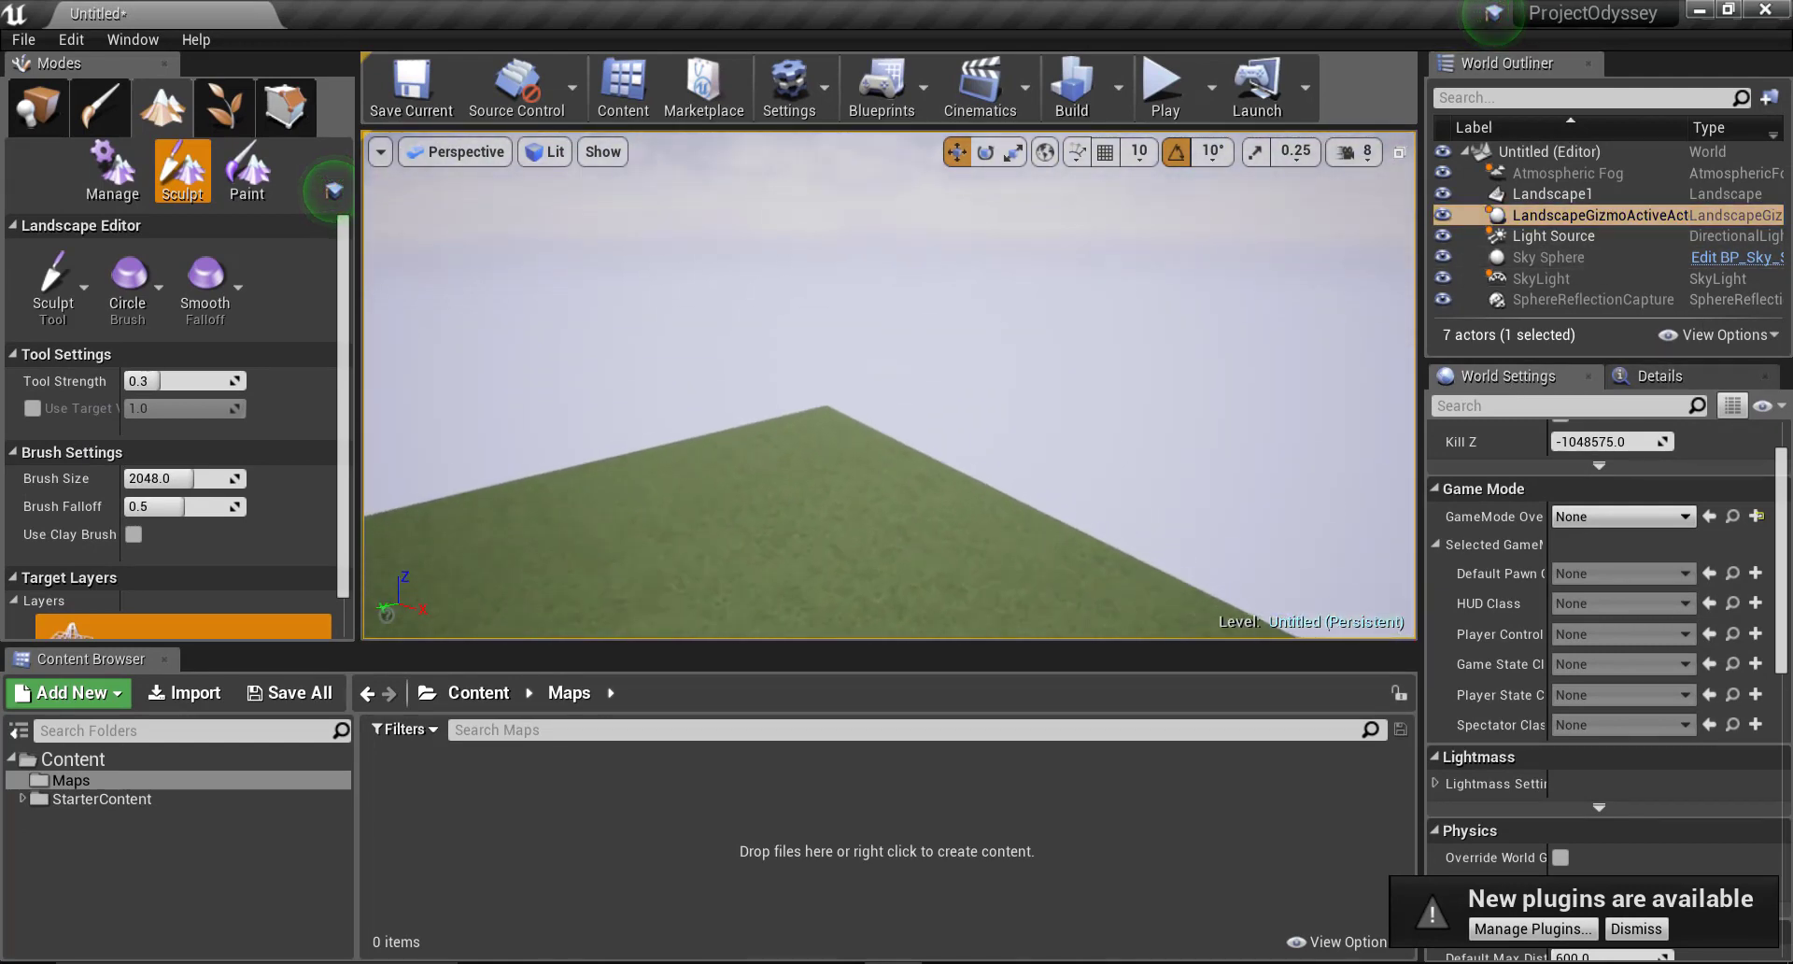
Step: Select Landscape1, focus the viewport on it and return to Place mode
right_click_drag(1302, 290, 1280, 284)
left_click(1545, 195)
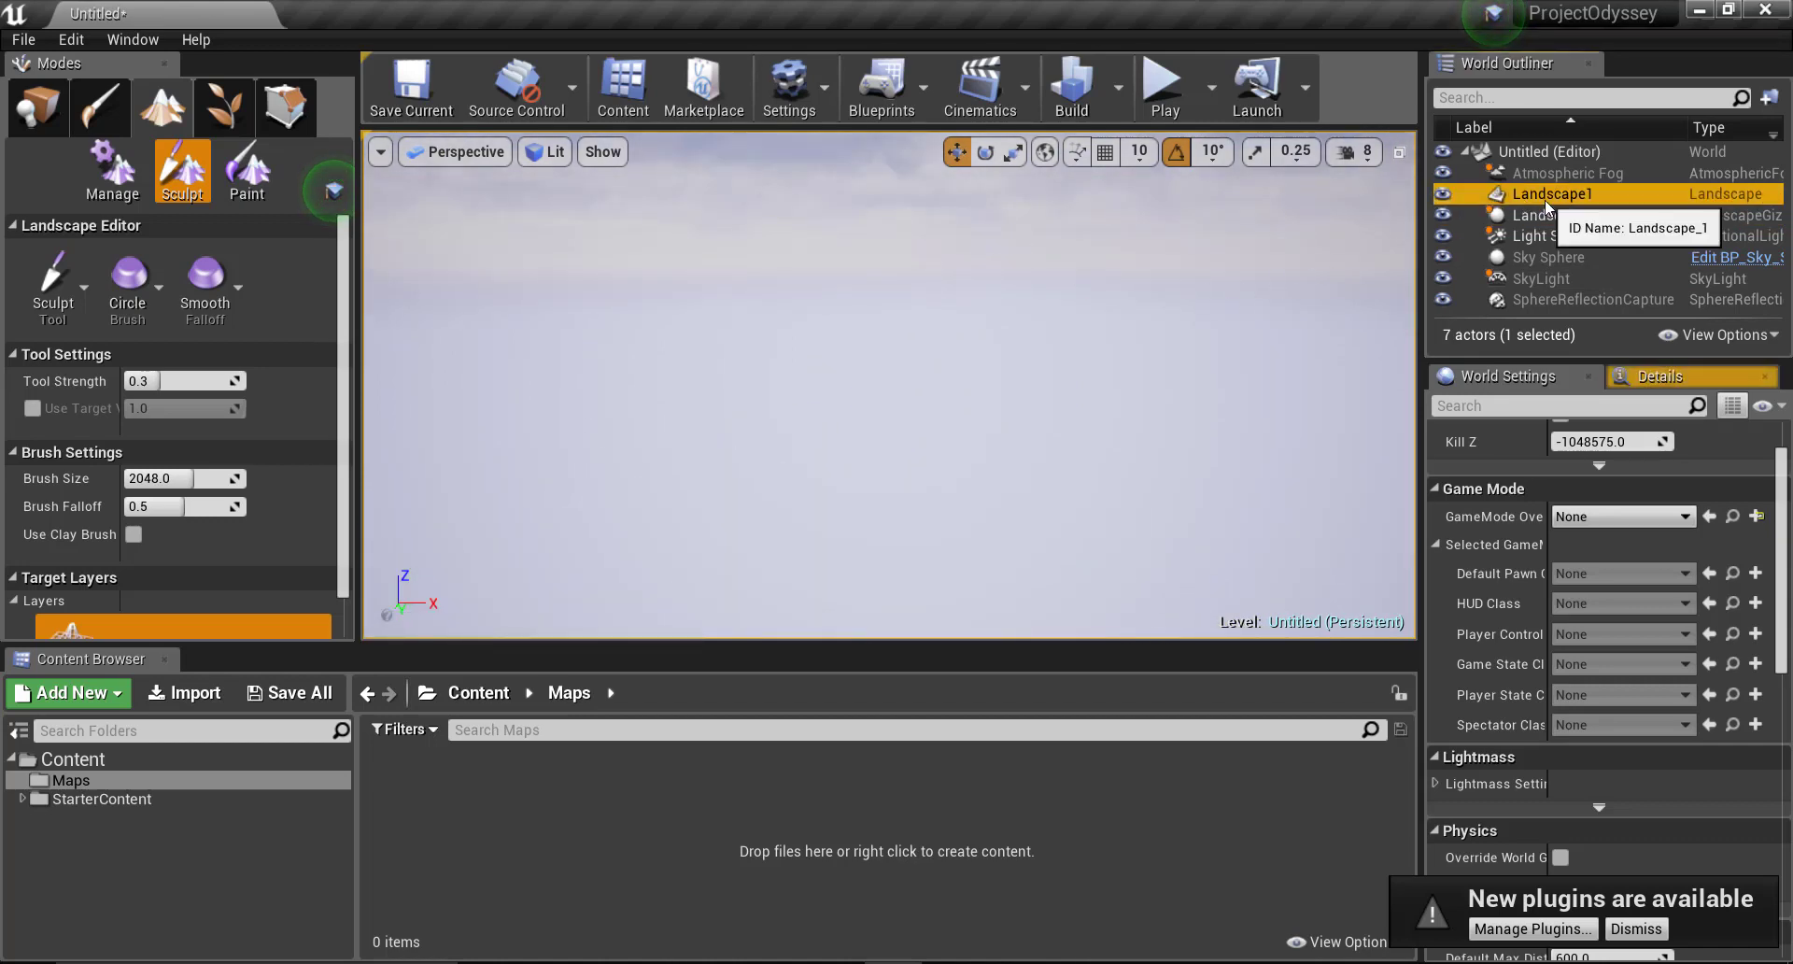
key("f")
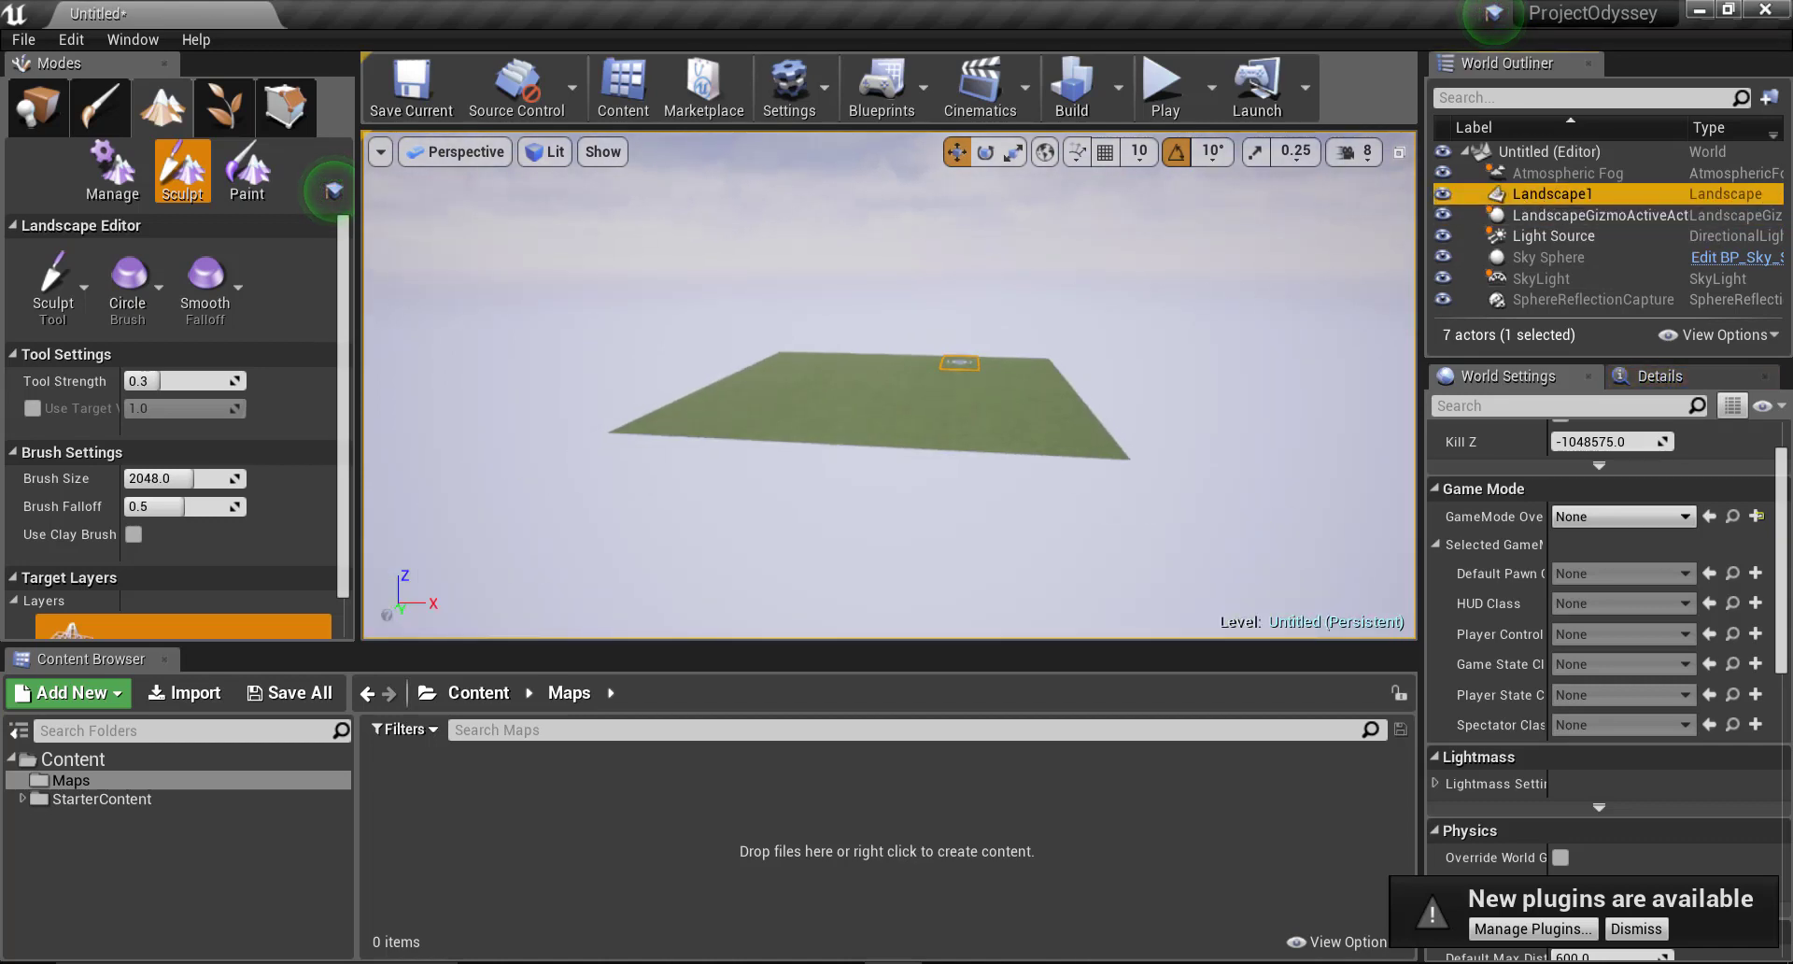
key("w")
mouse_move(1112, 288)
right_mouse_down()
mouse_move(1092, 299)
mouse_move(1102, 252)
mouse_move(1112, 288)
right_mouse_up()
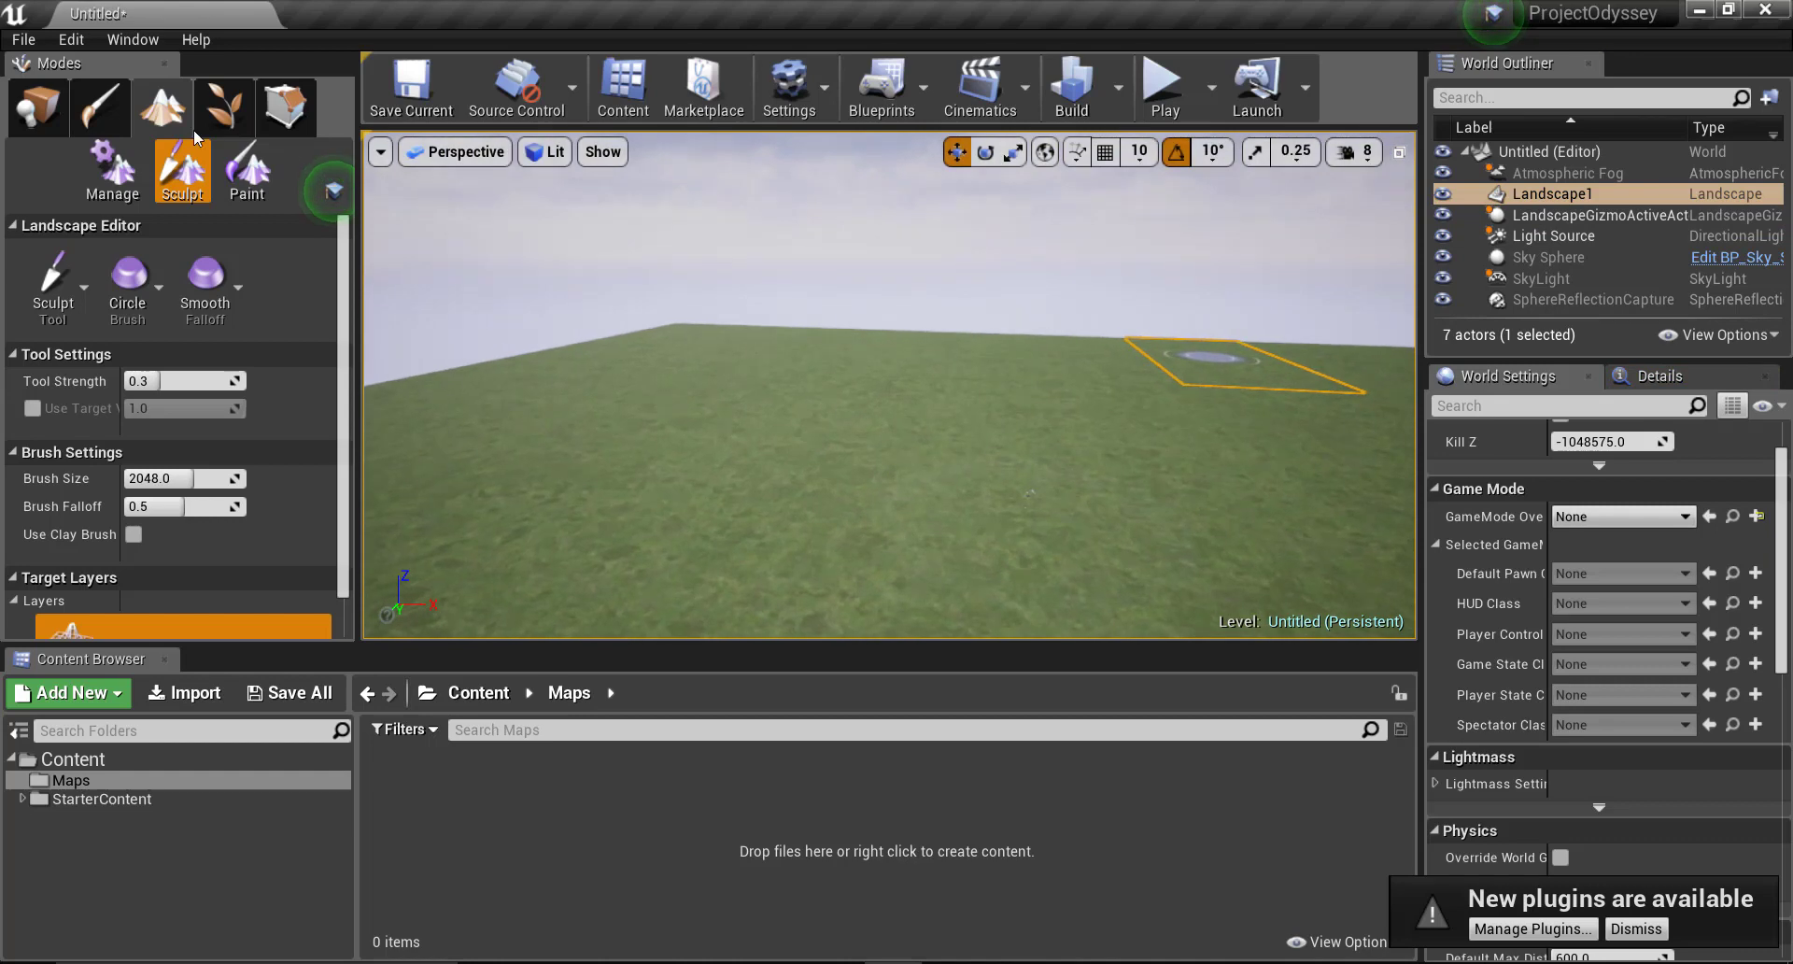
left_click(39, 105)
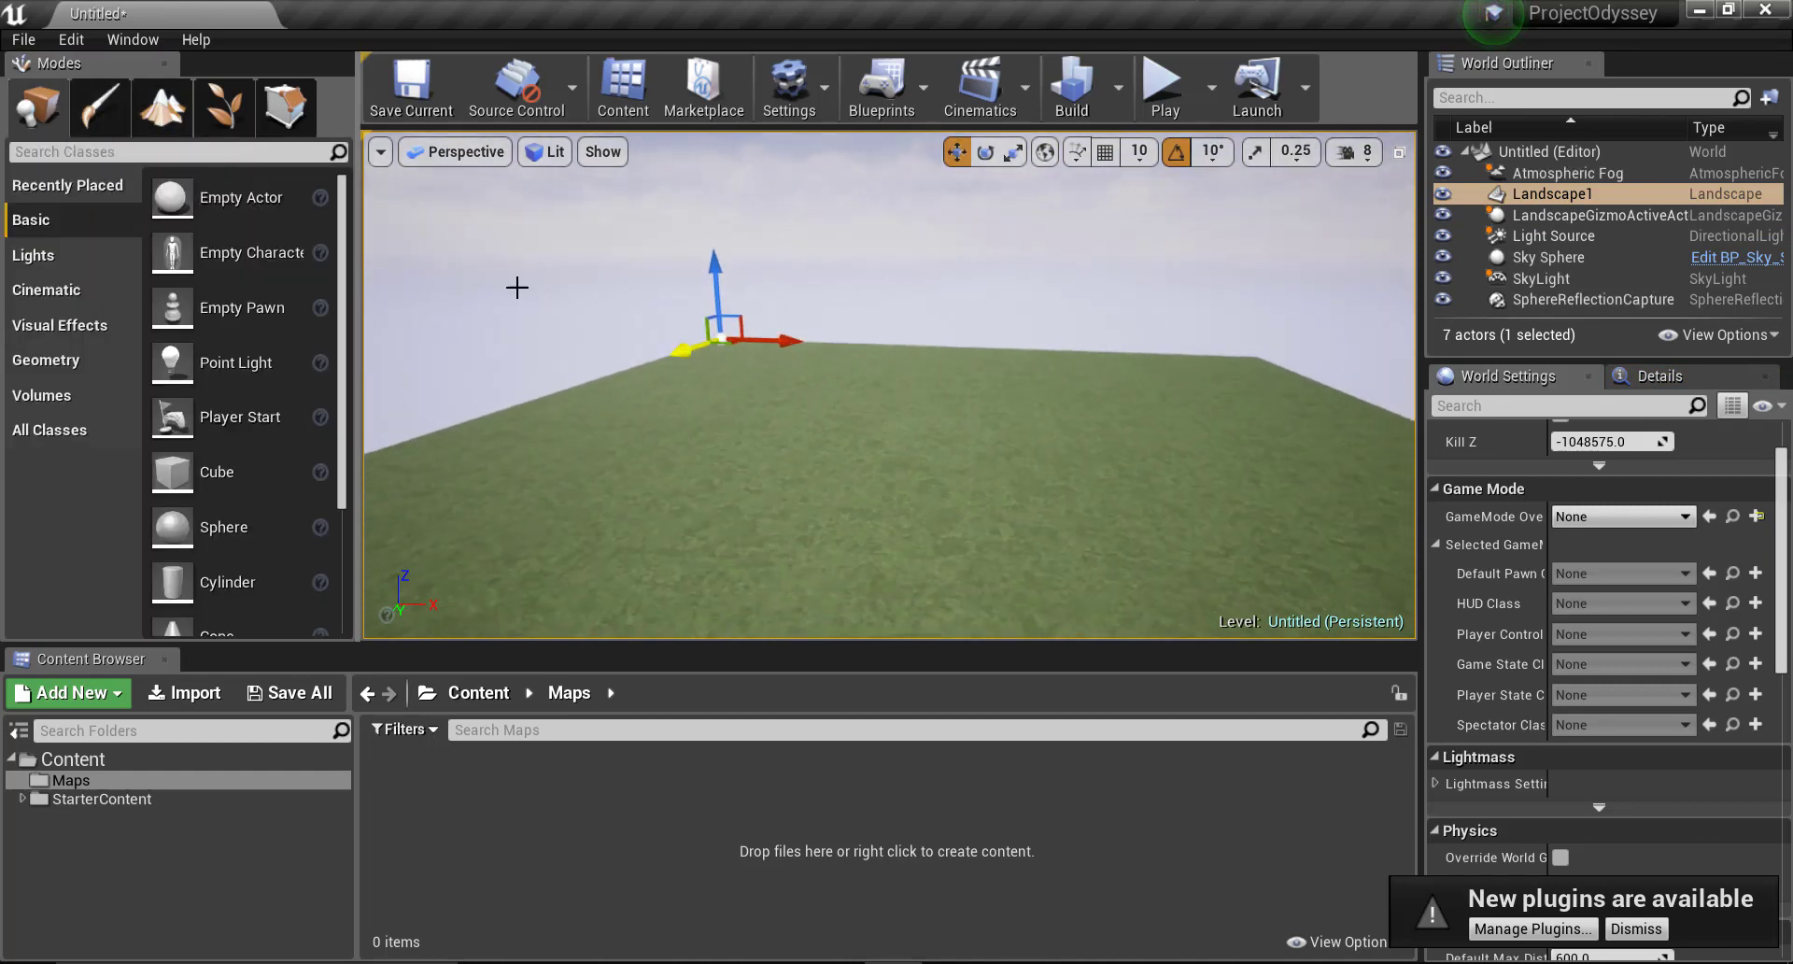
Step: Play the level from a viewpoint close to the grass landscape and stop the session
key("s")
right_click_drag(1079, 373, 1056, 462)
key("w")
key("s")
key("w")
key("s")
right_click_drag(889, 385, 889, 385)
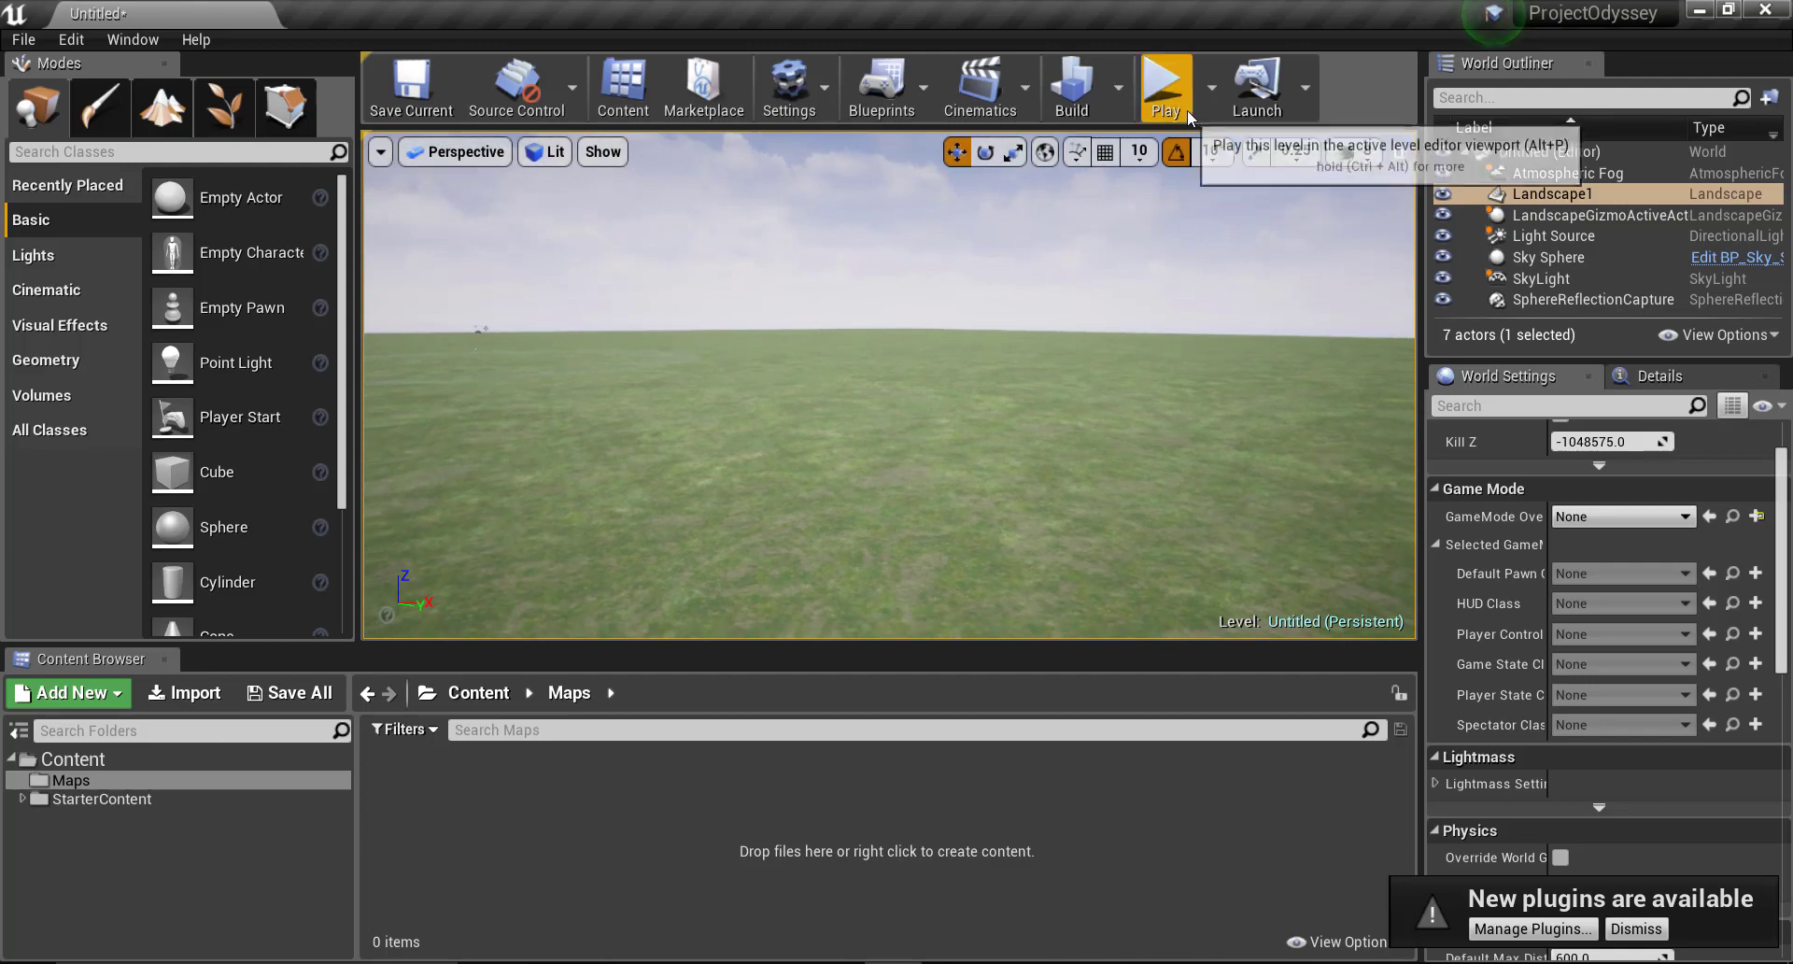
left_click(1163, 89)
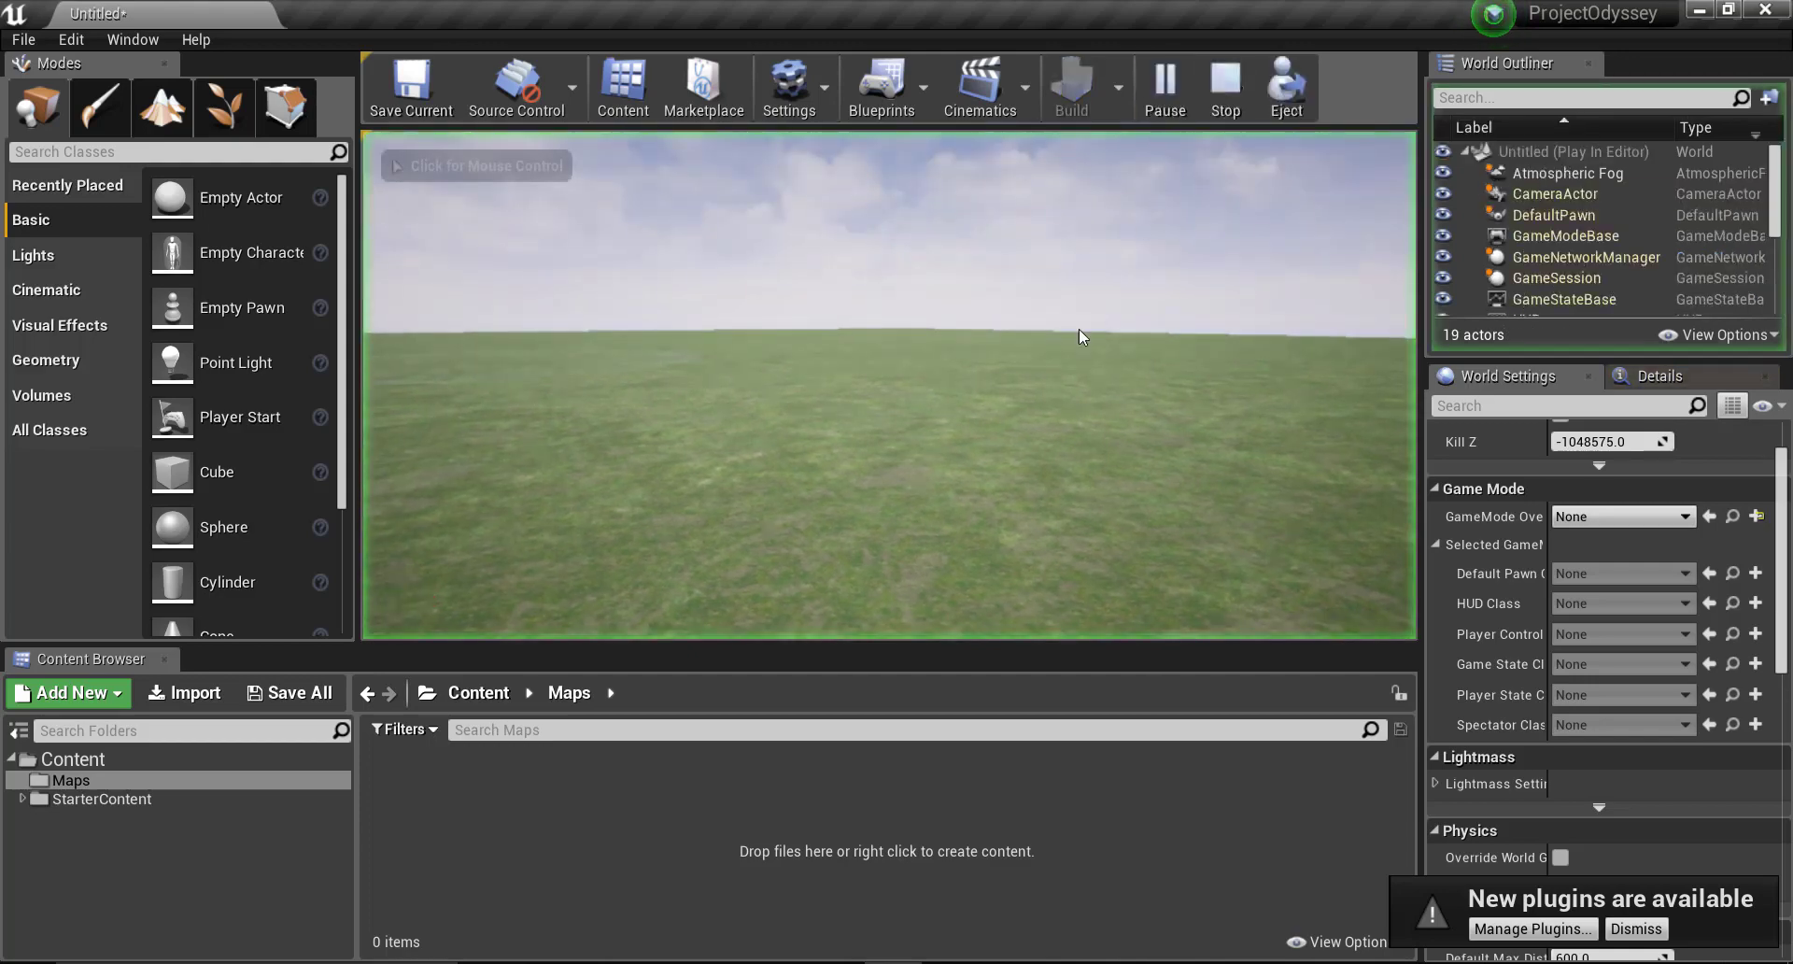
left_click(1231, 82)
Step: Run the level in the viewport again from a different spot on the landscape, and end play
right_click_drag(889, 385, 889, 385)
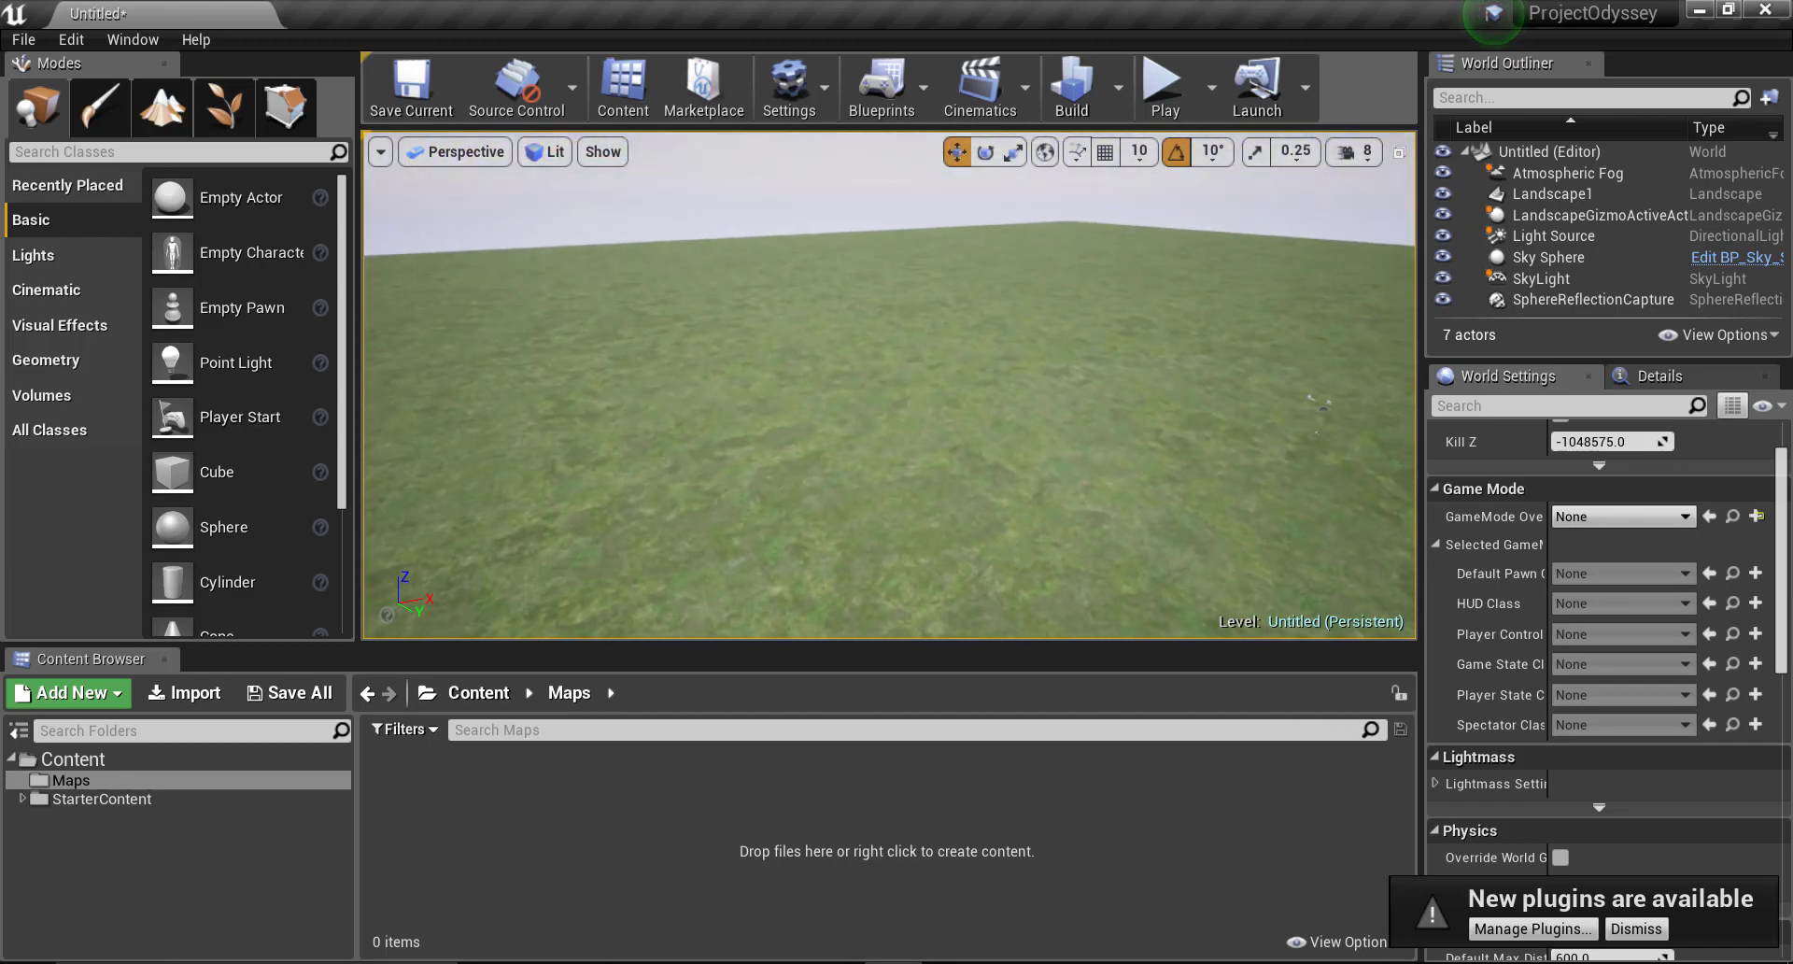
left_click(1164, 84)
mouse_move(889, 385)
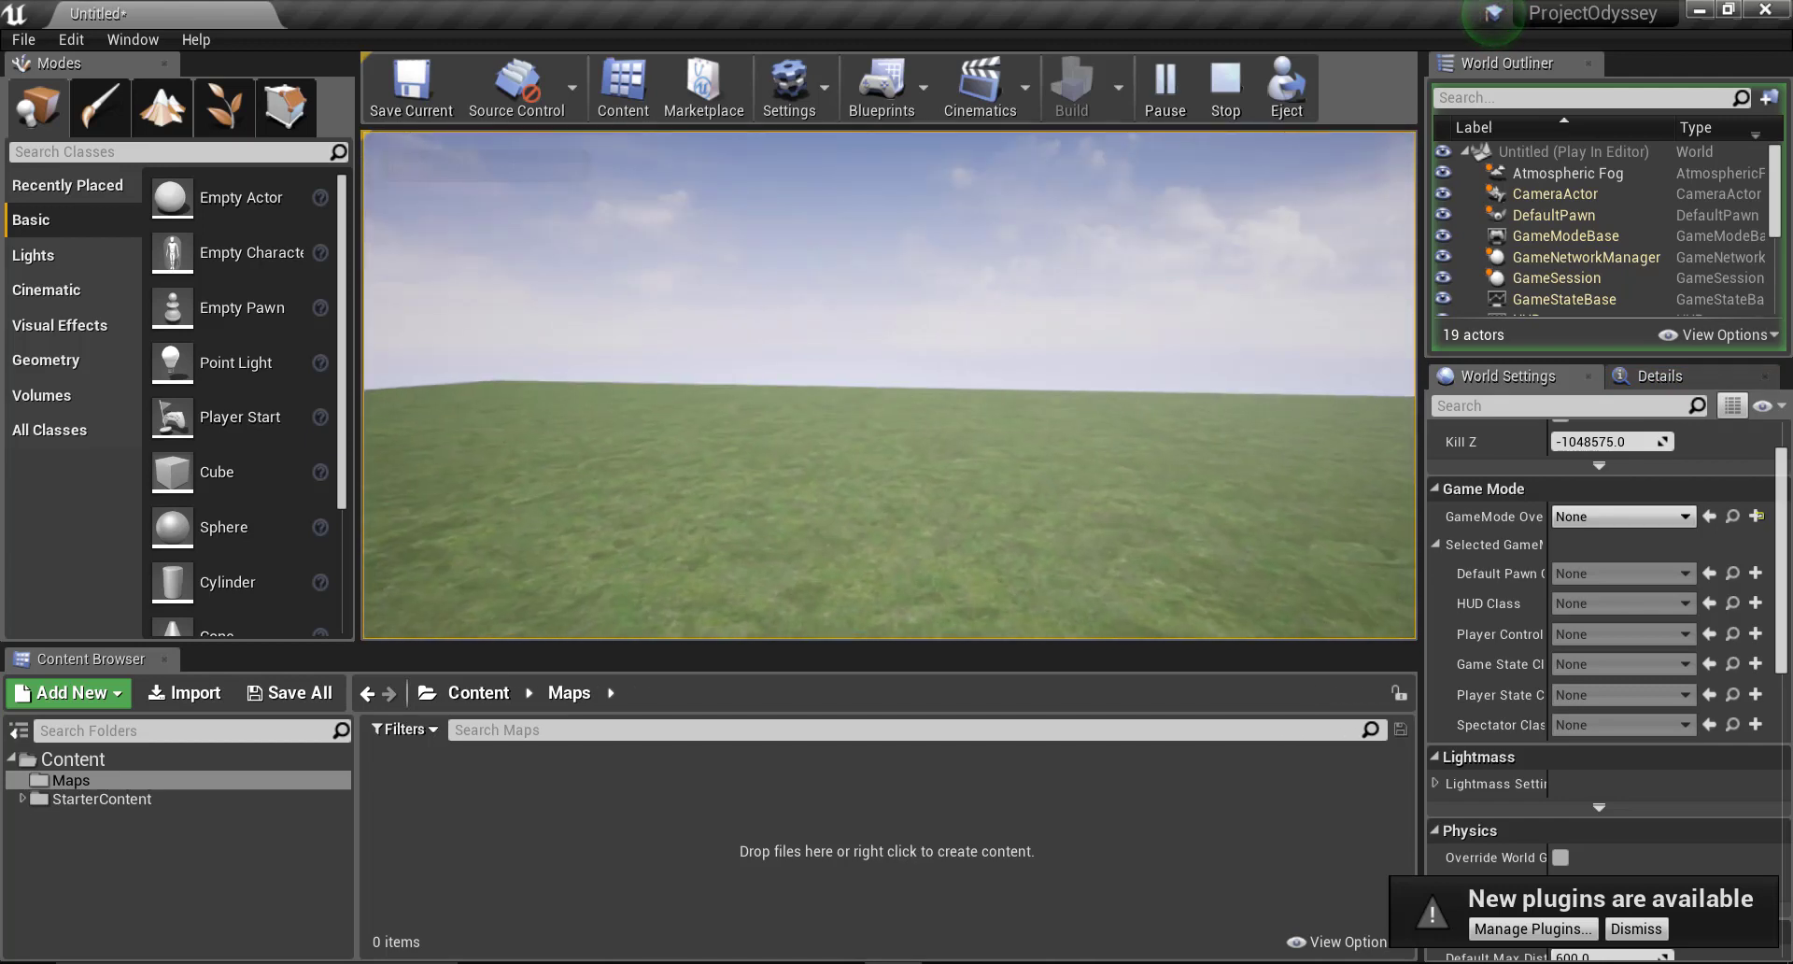
key("Escape")
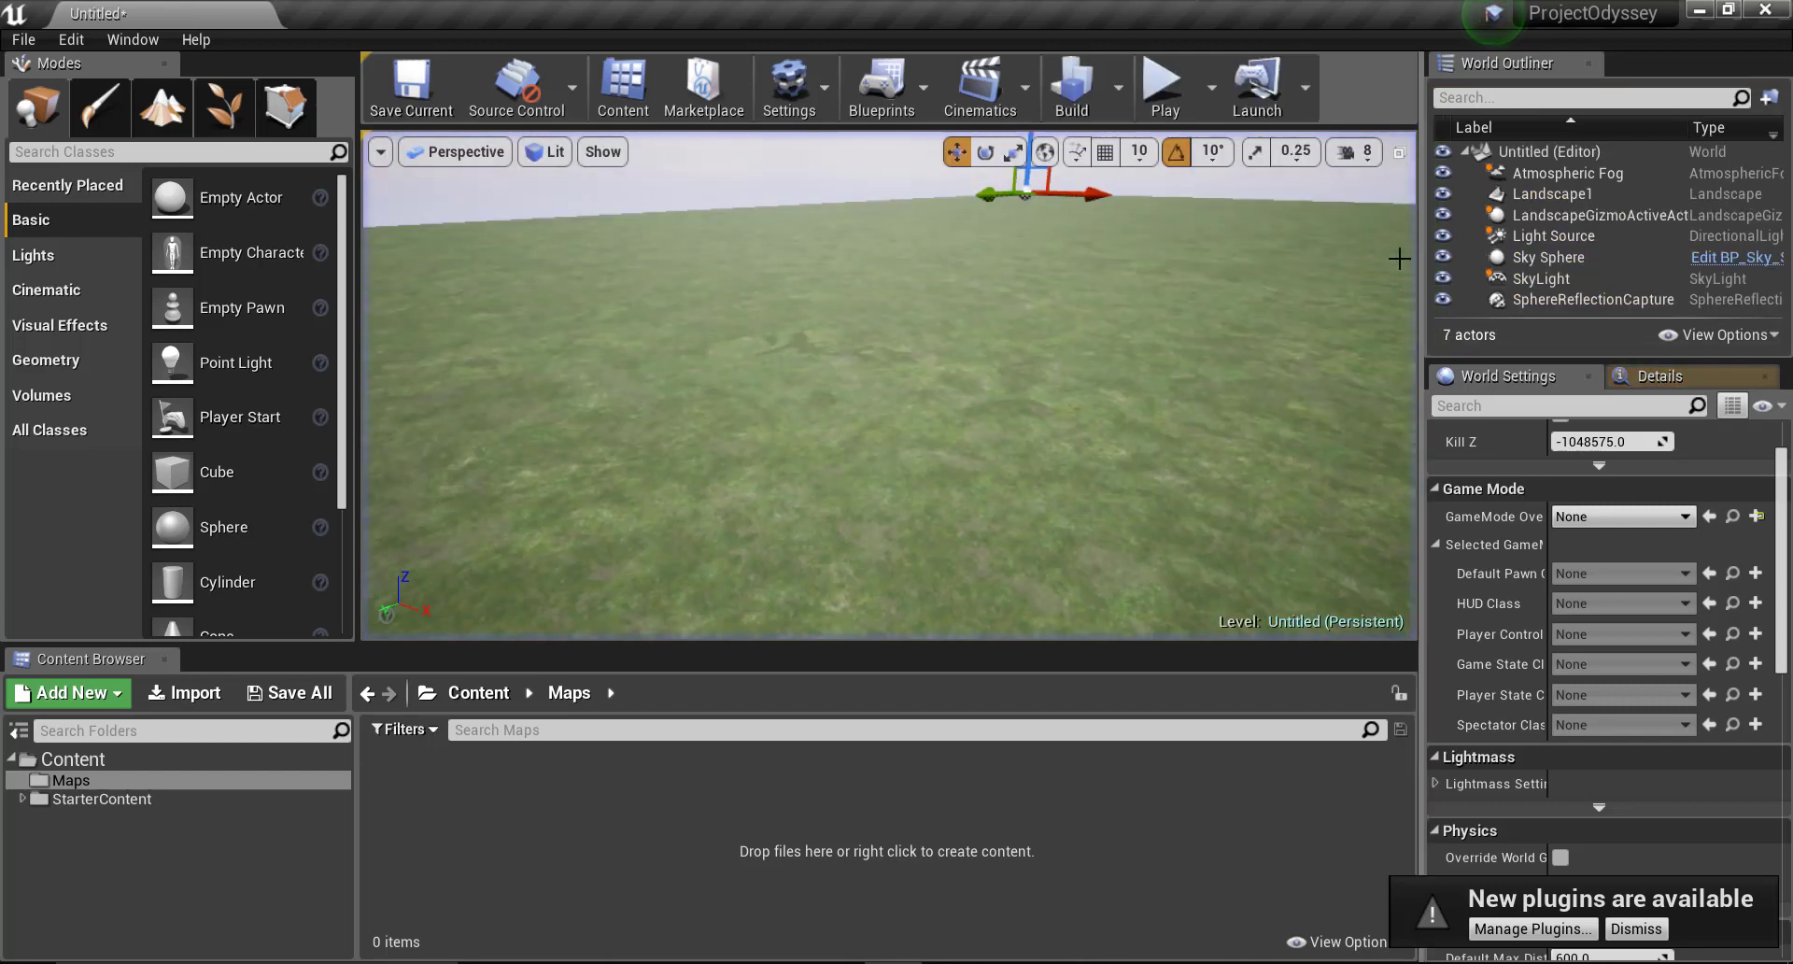
right_click_drag(1400, 258, 744, 352)
Step: Create a new folder named Characters in the Content folder
left_click(73, 758)
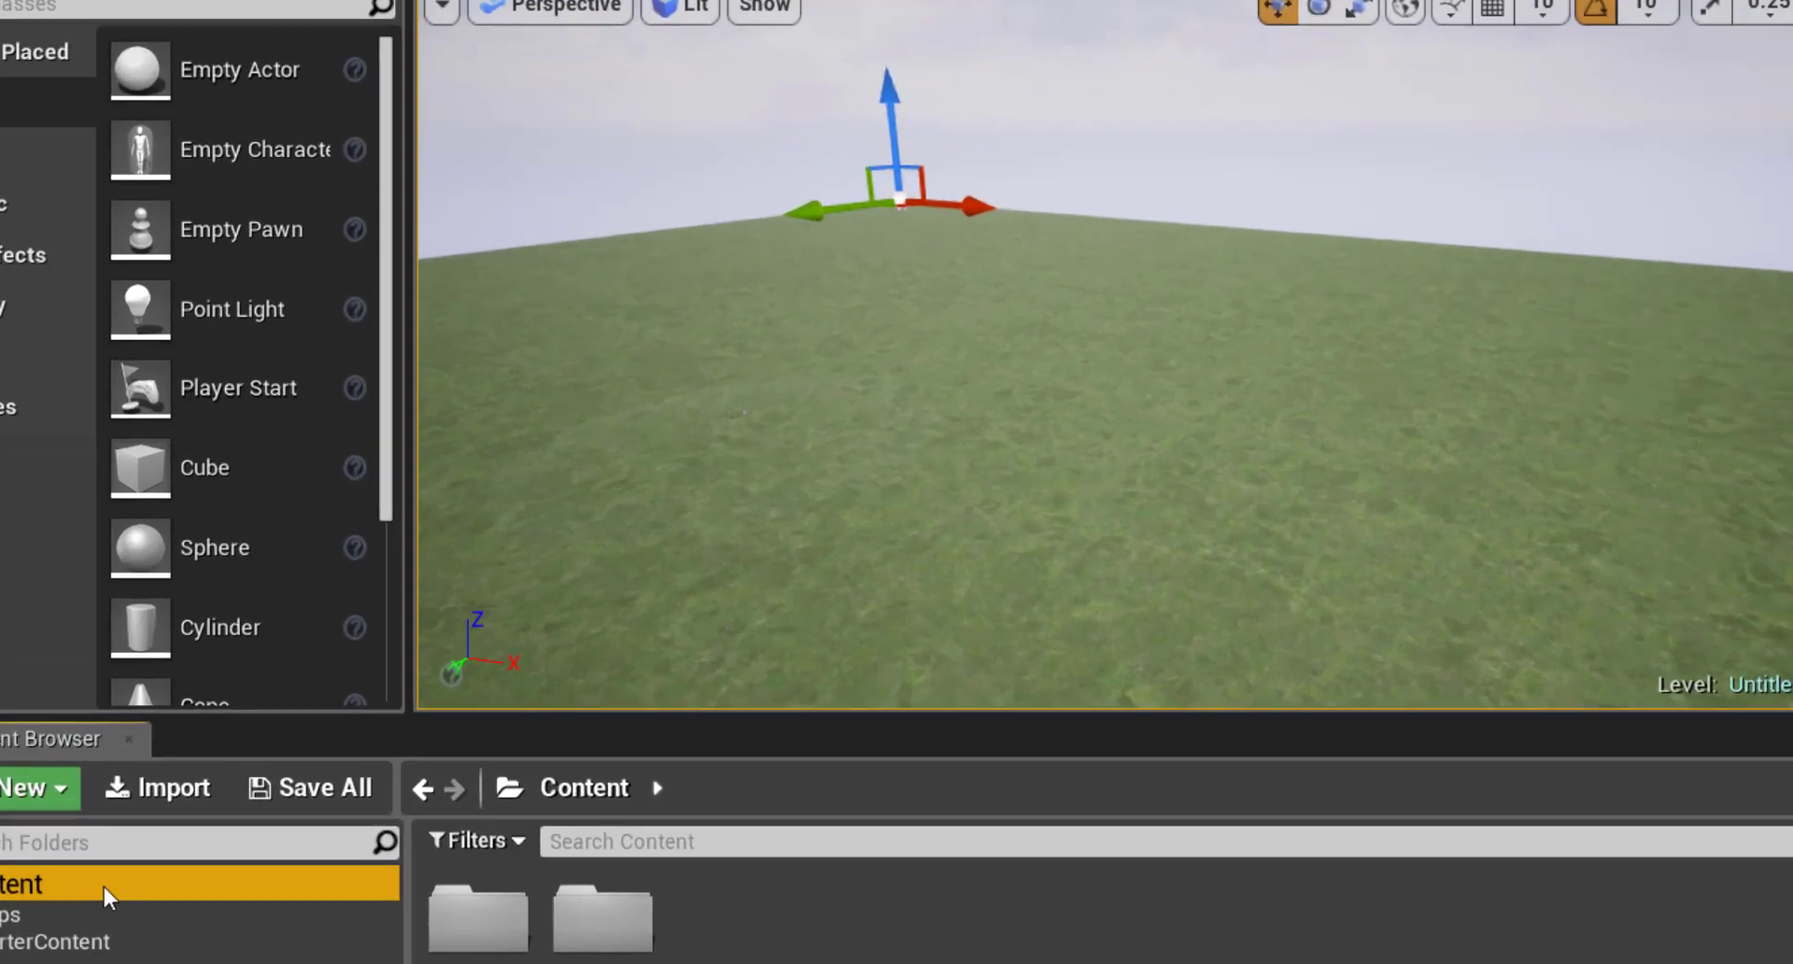
right_click(103, 761)
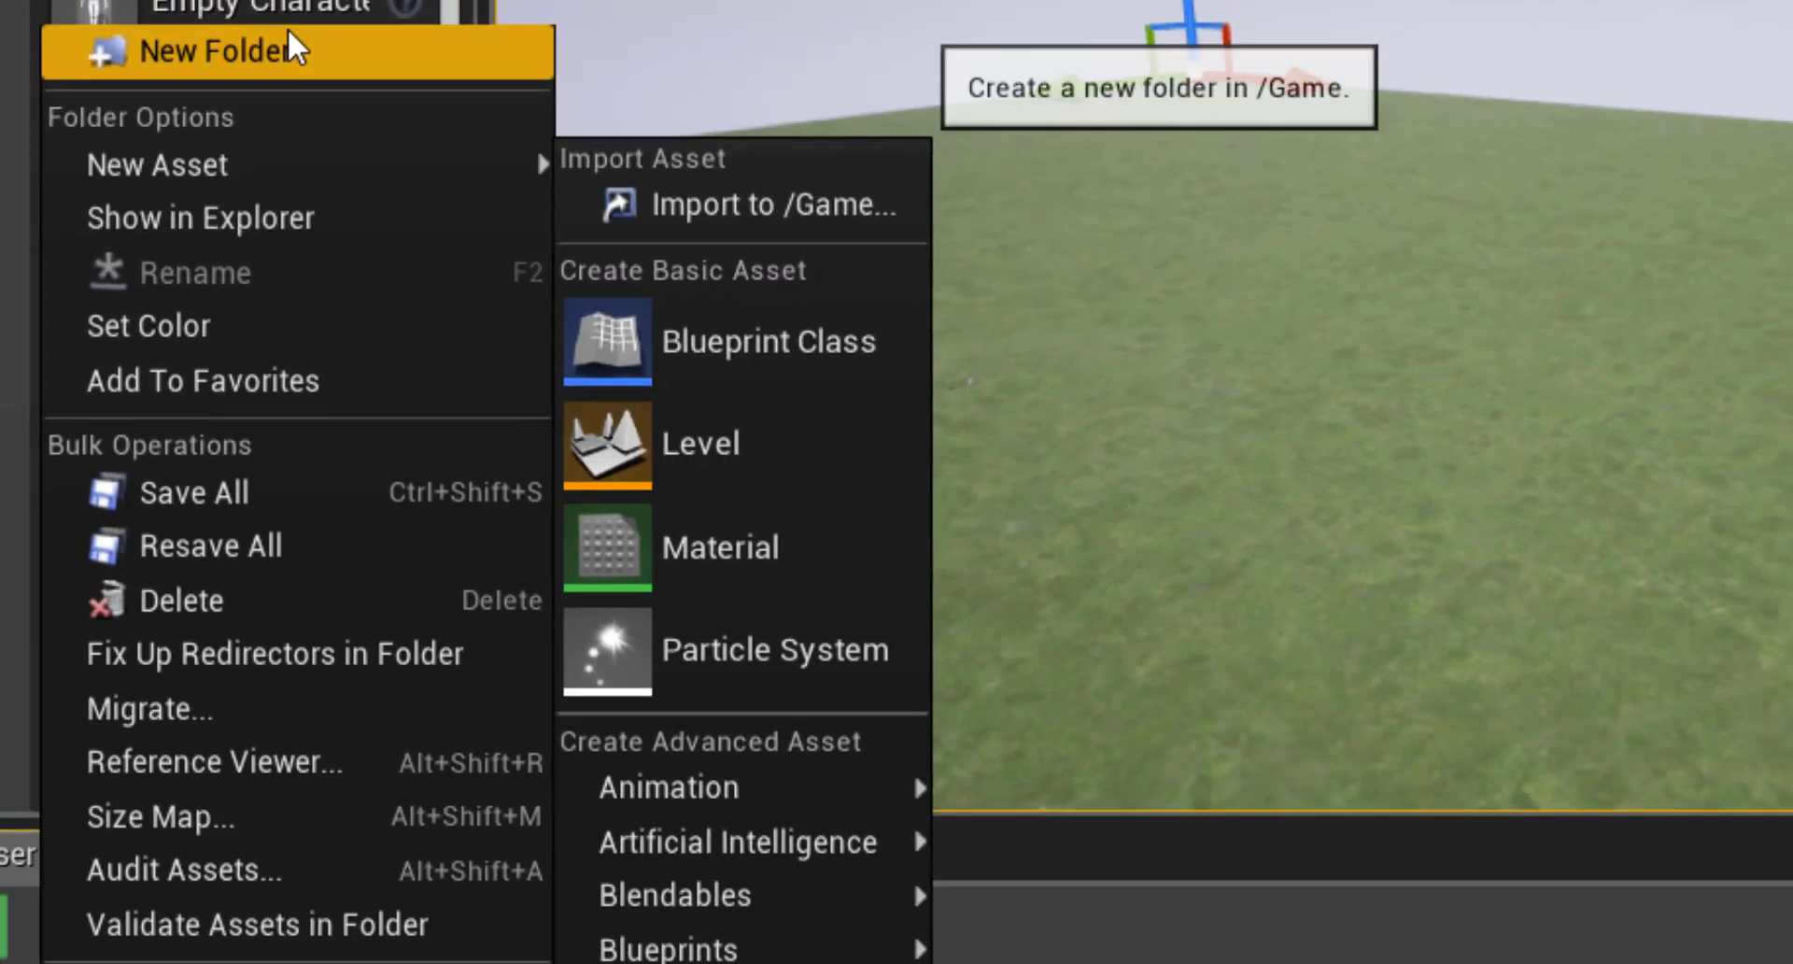
left_click(289, 32)
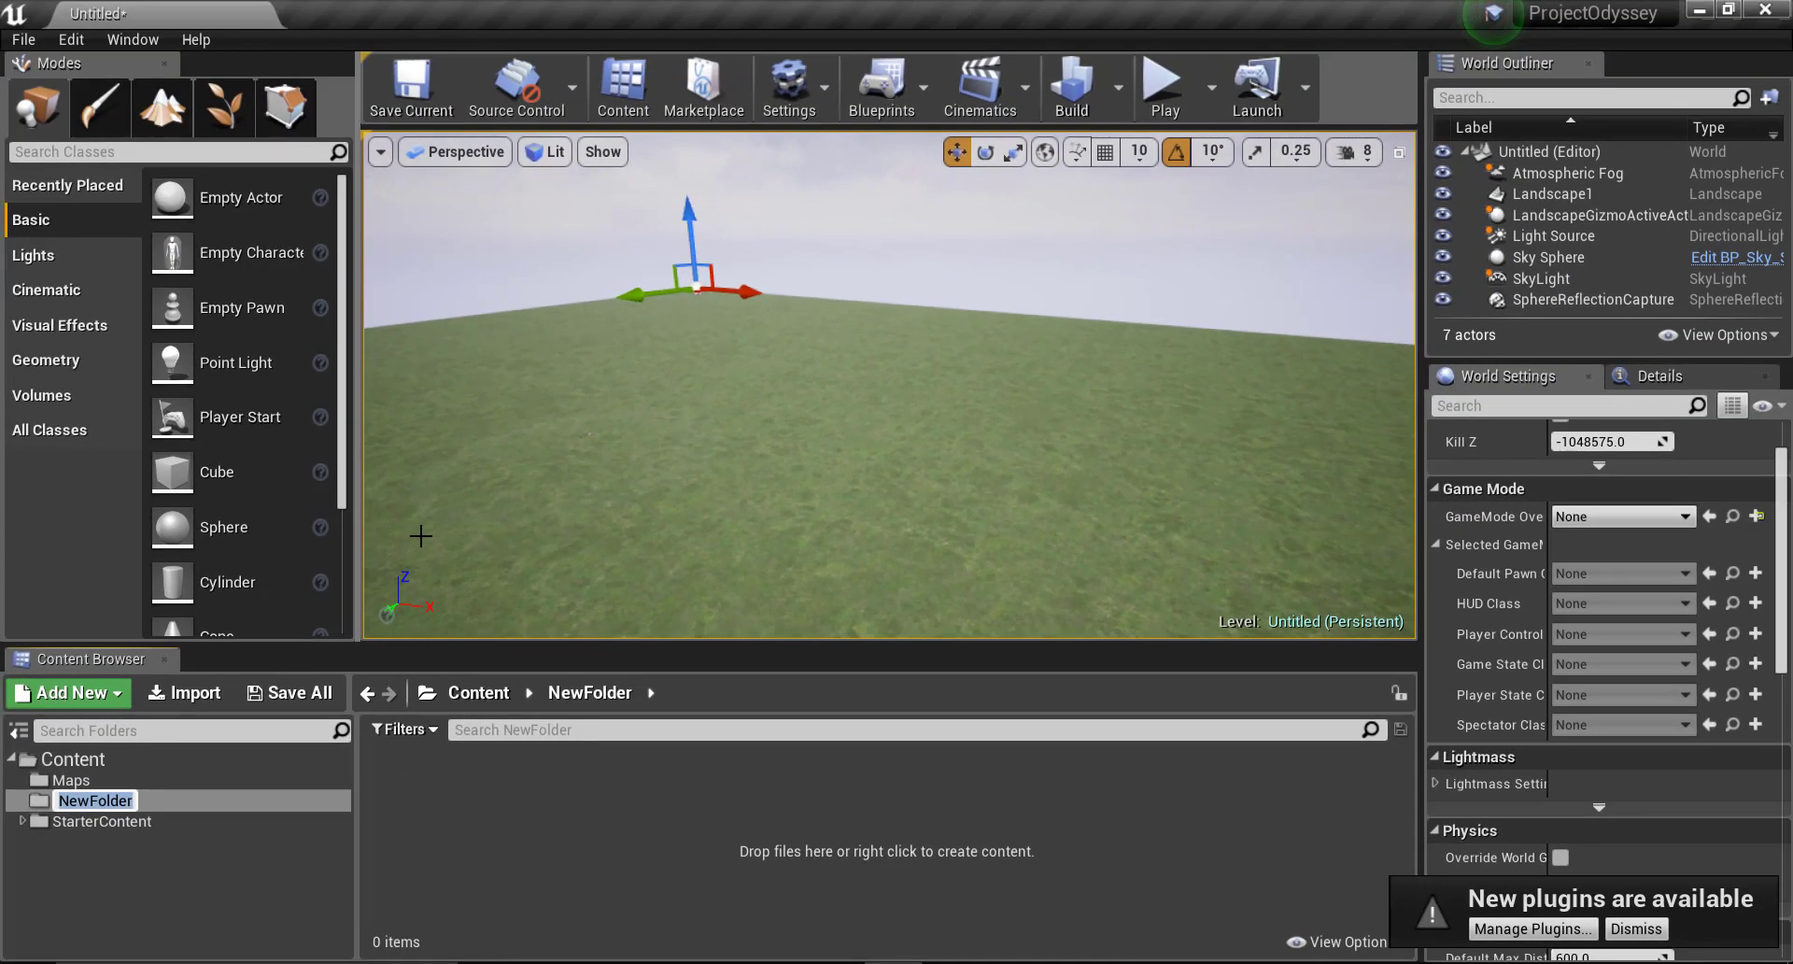
type("Characters")
key("Return")
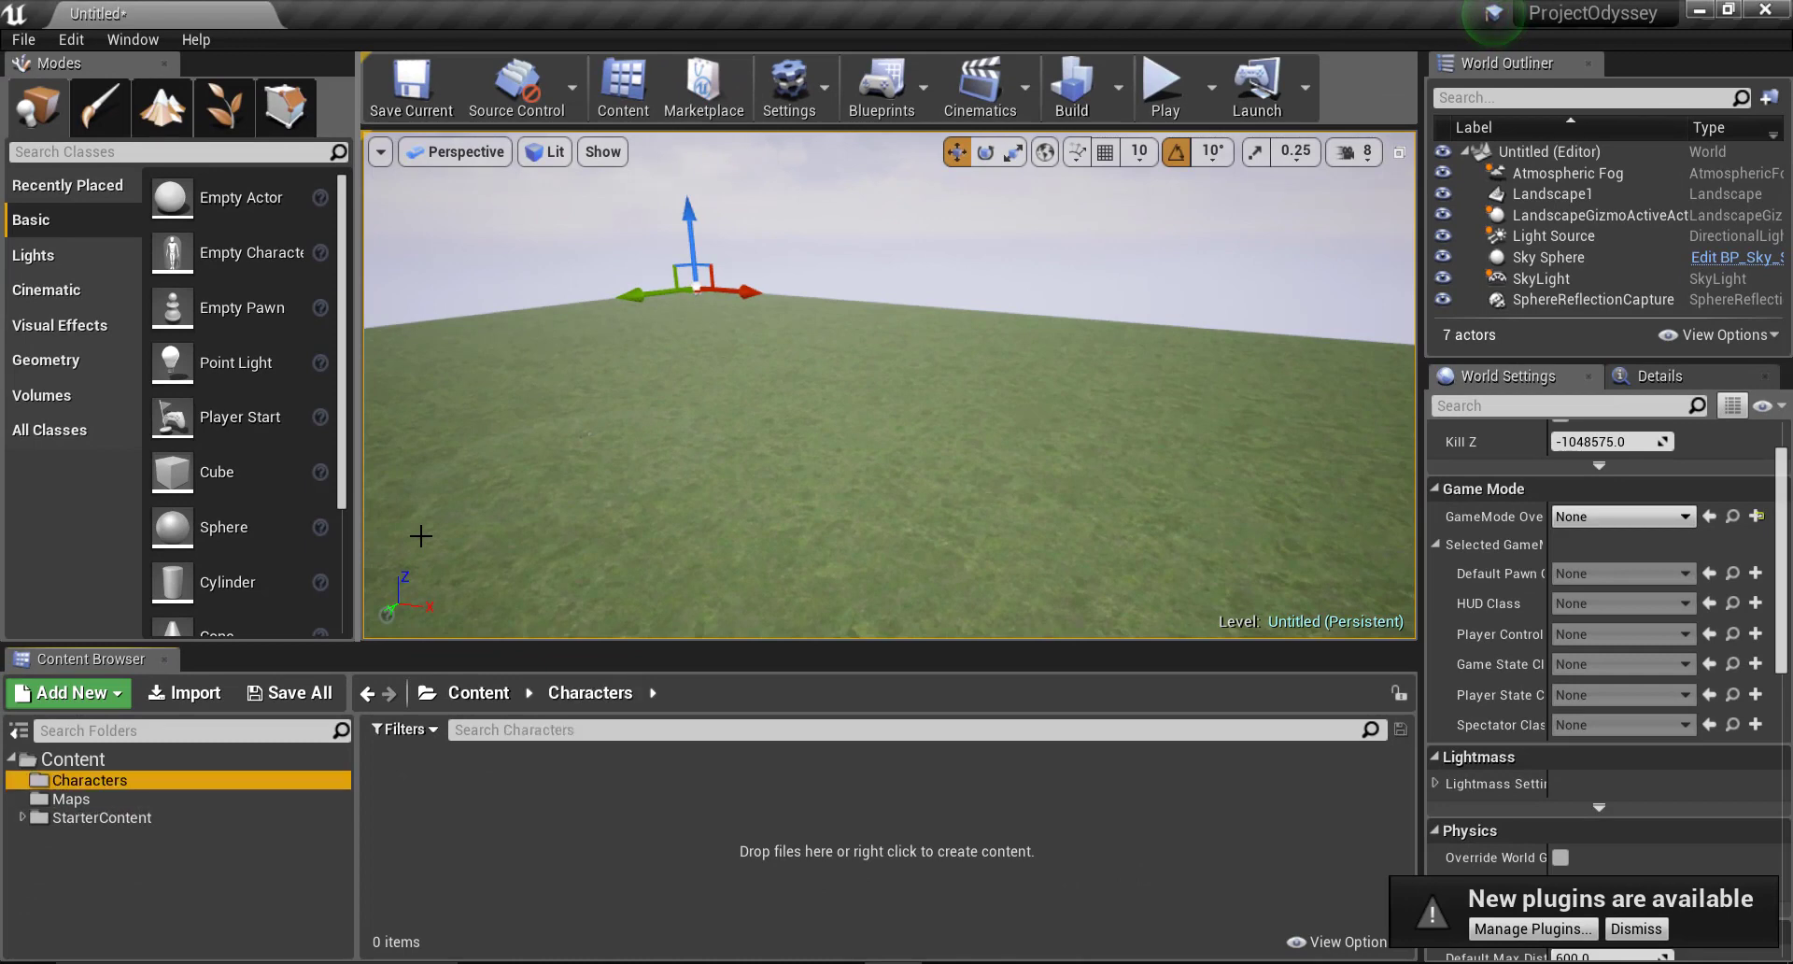
Step: Add a subfolder named Dreyar inside the Characters folder
right_click(637, 891)
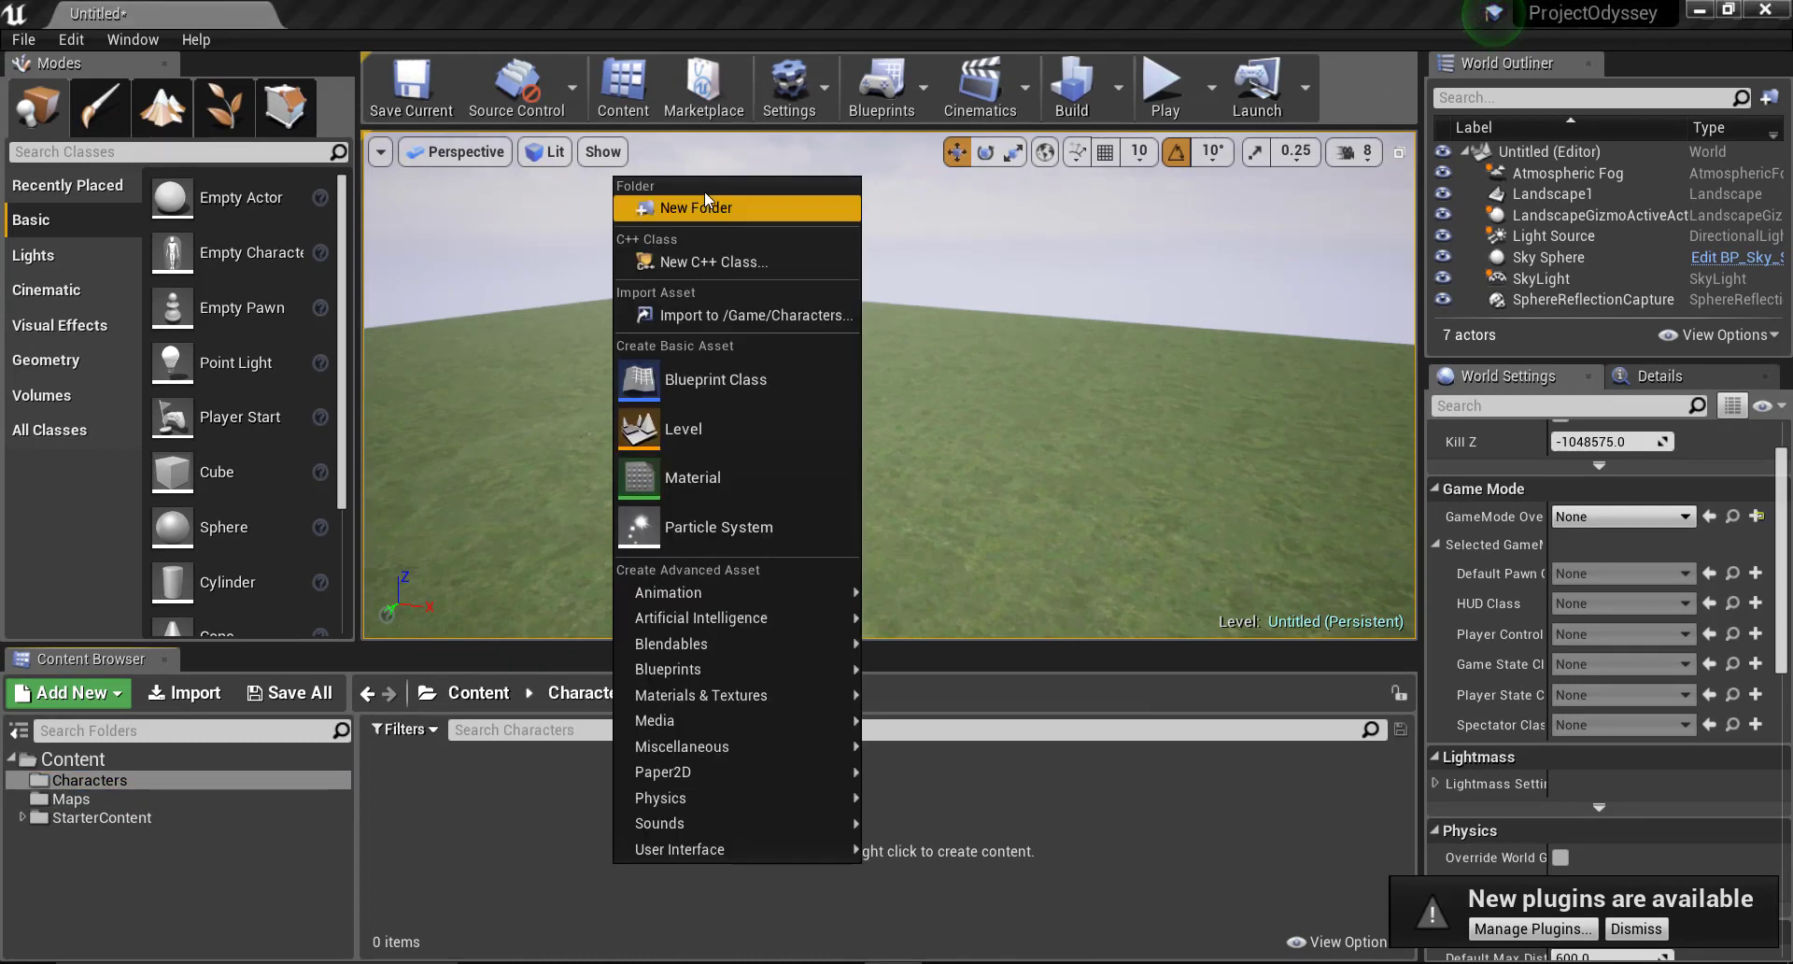
left_click(732, 208)
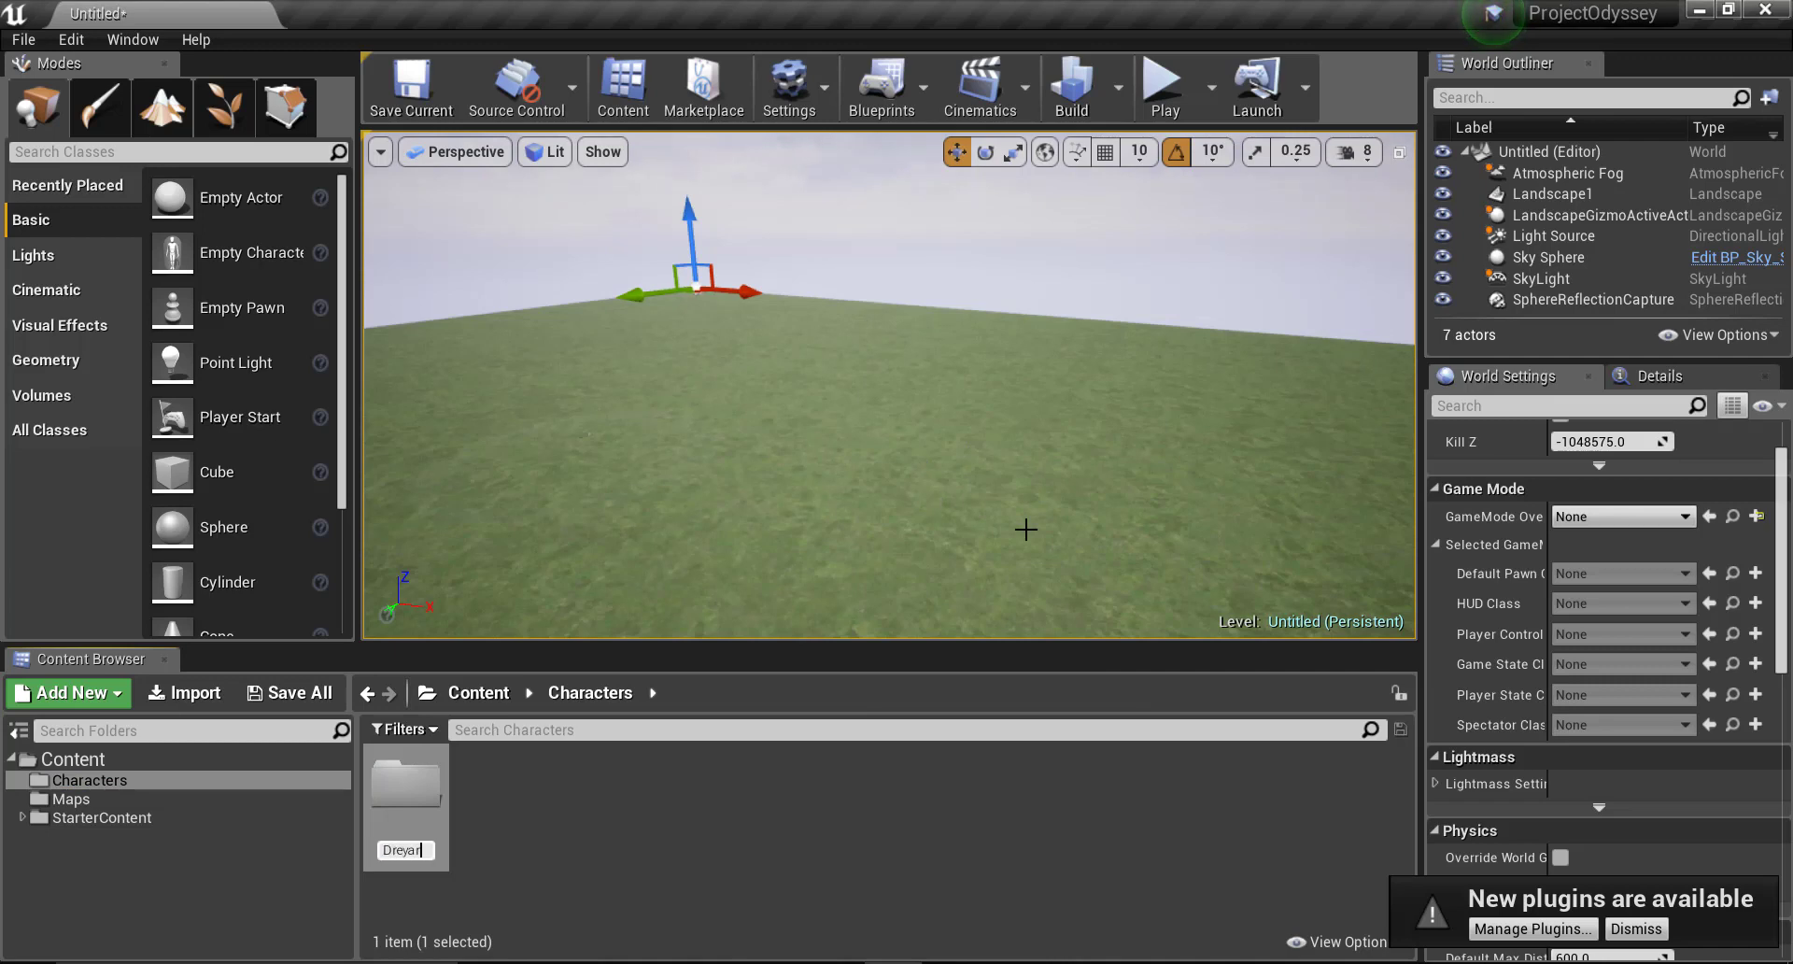
type("Dreyar")
key("Return")
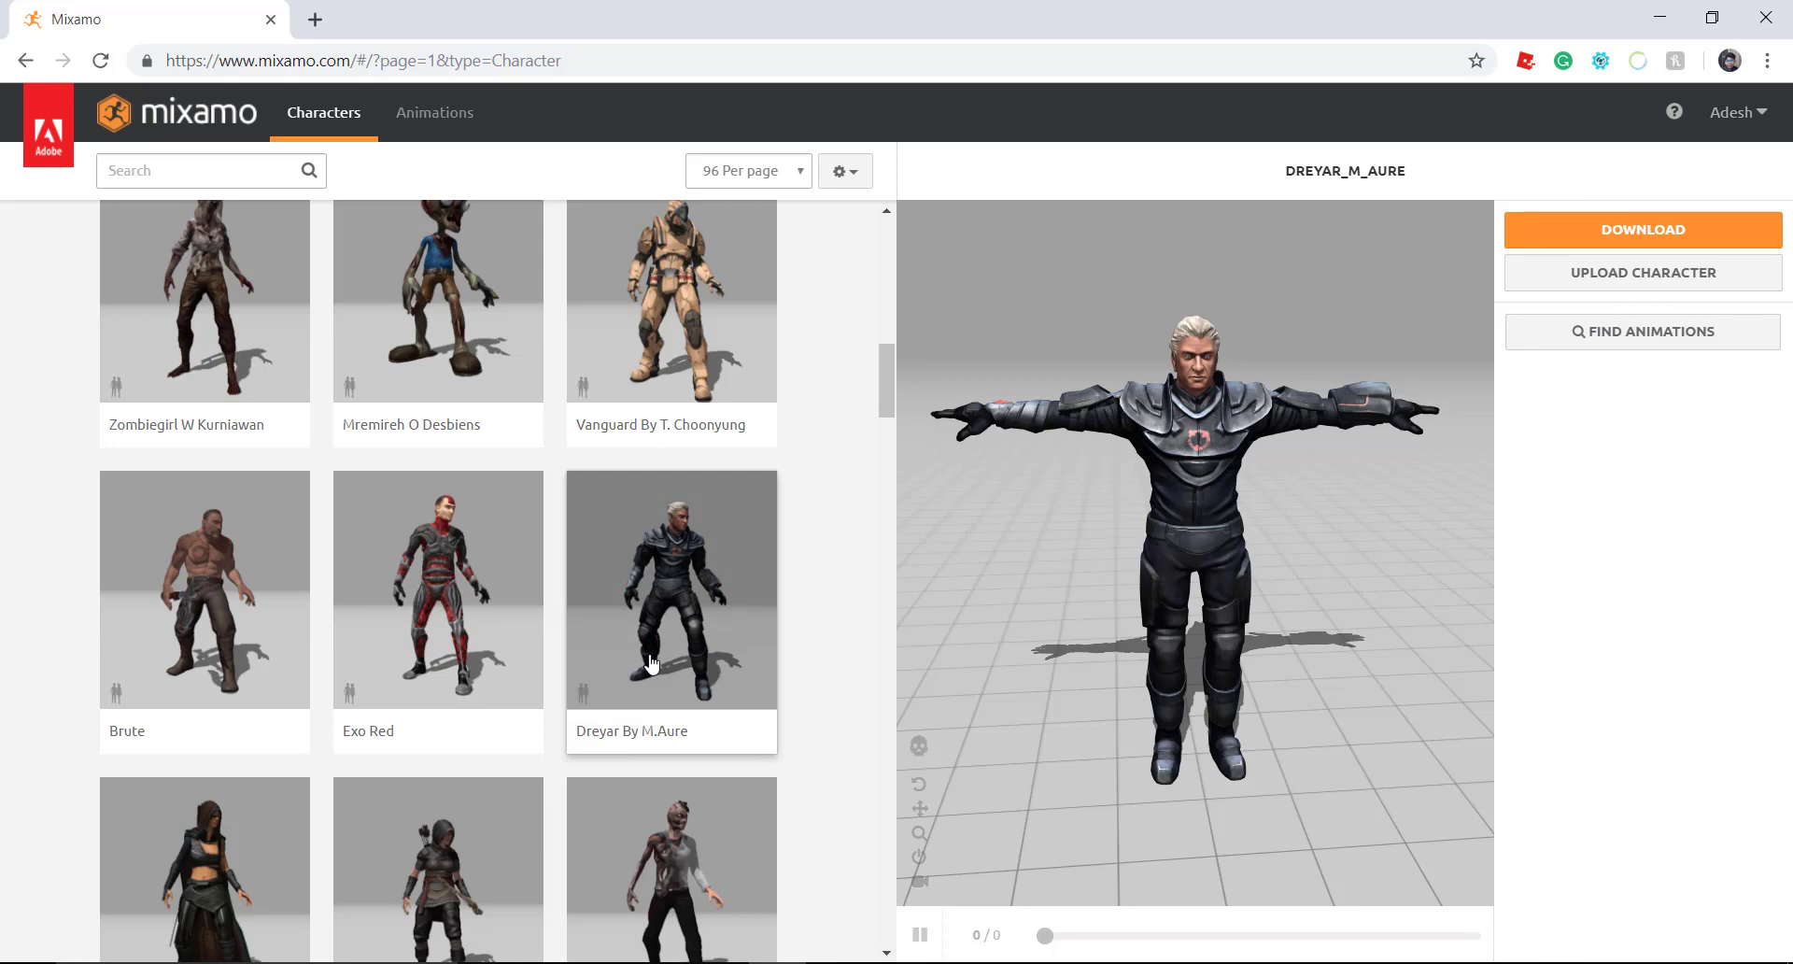
Step: On Mixamo, examine the Dreyar character's download settings with FBX(.fbx) format and T-pose, and leave without downloading
scroll(668, 483, "down", 5)
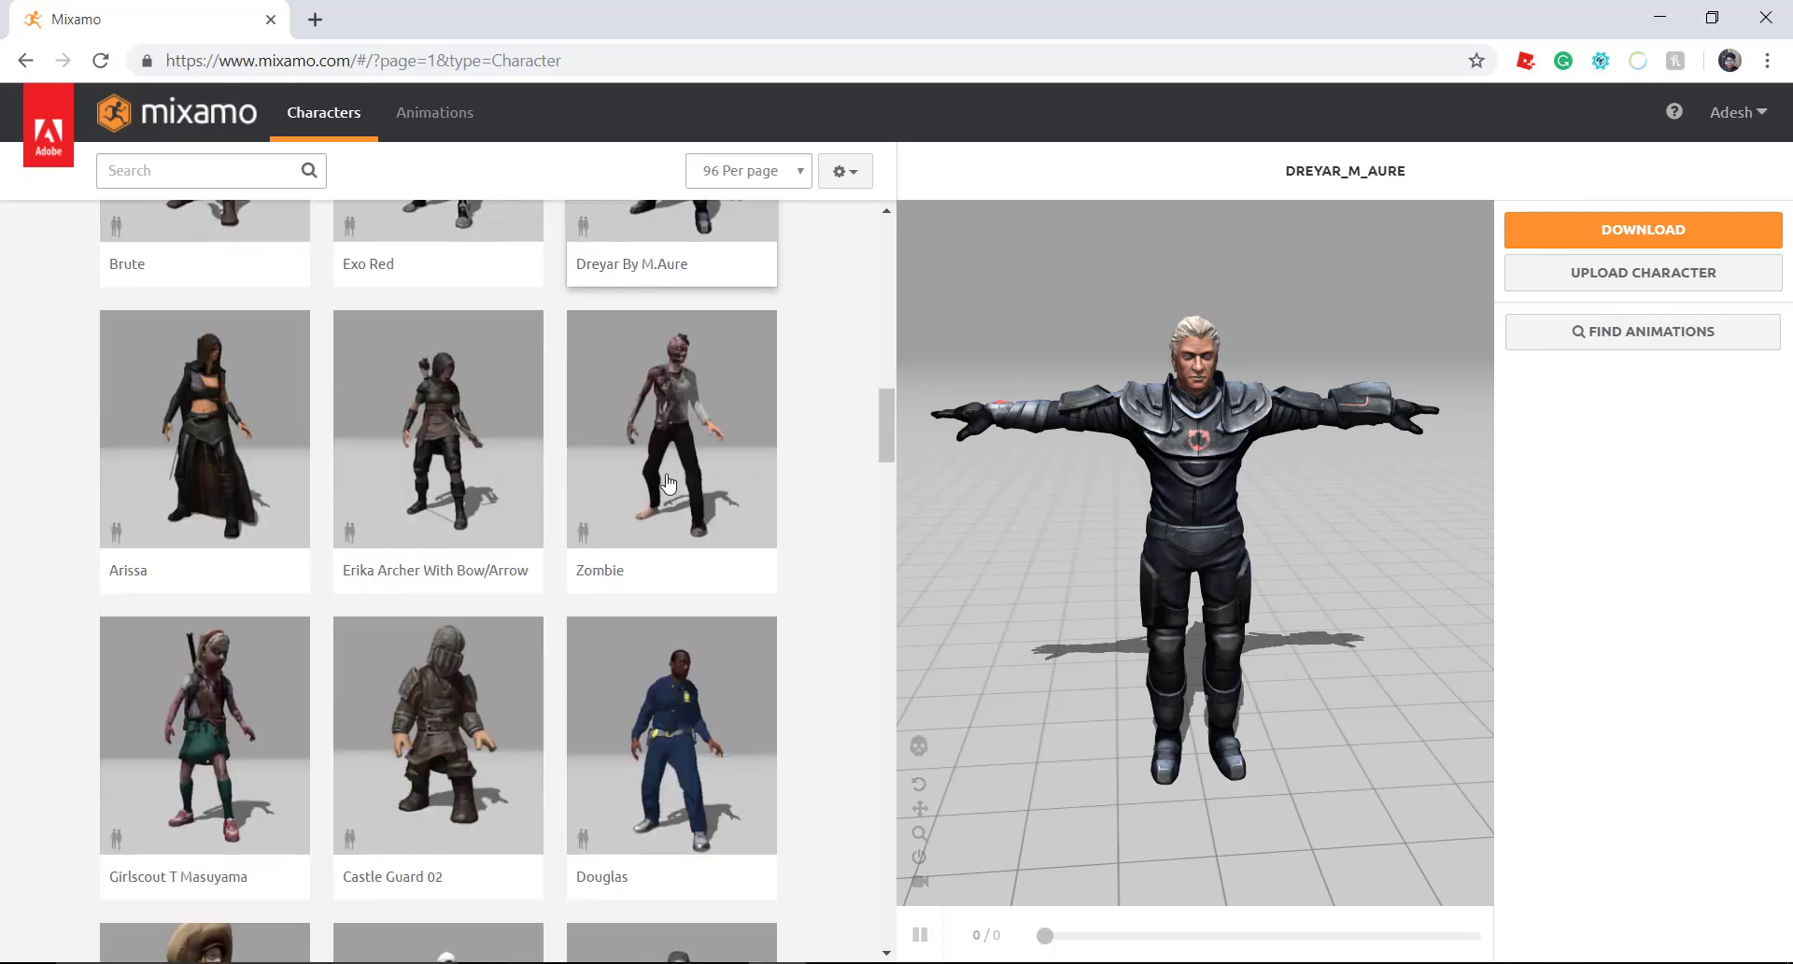
scroll(667, 483, "down", 1)
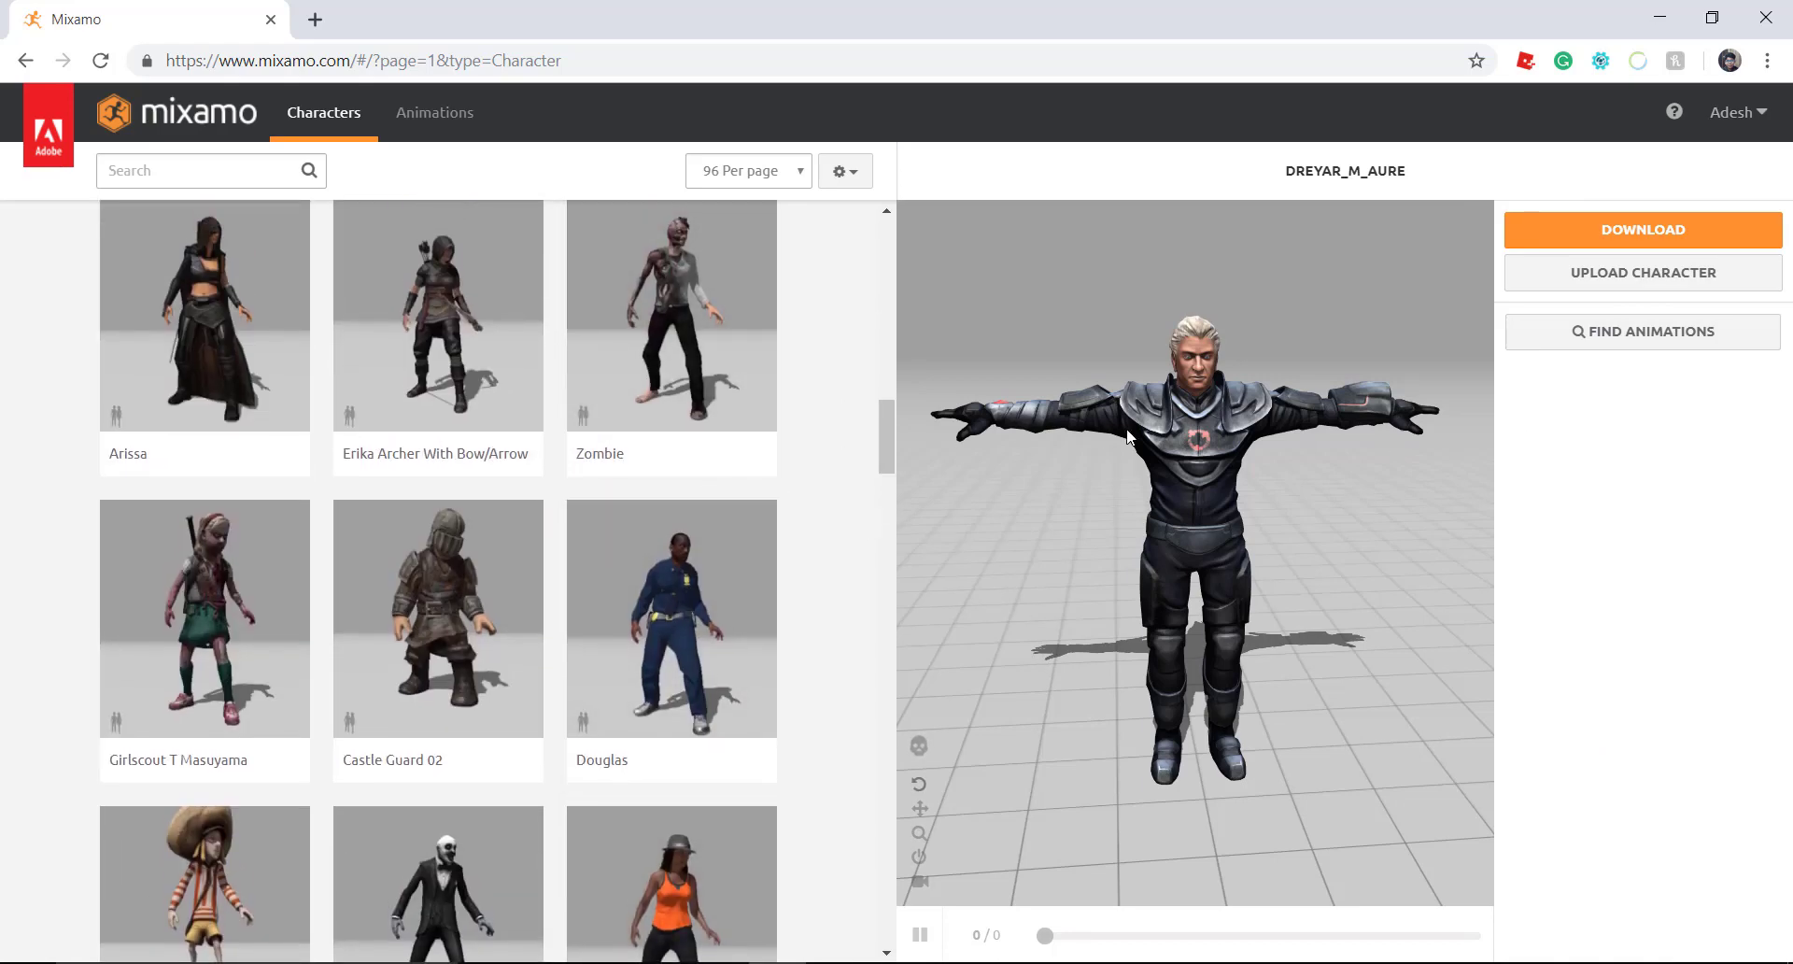
left_click(1565, 239)
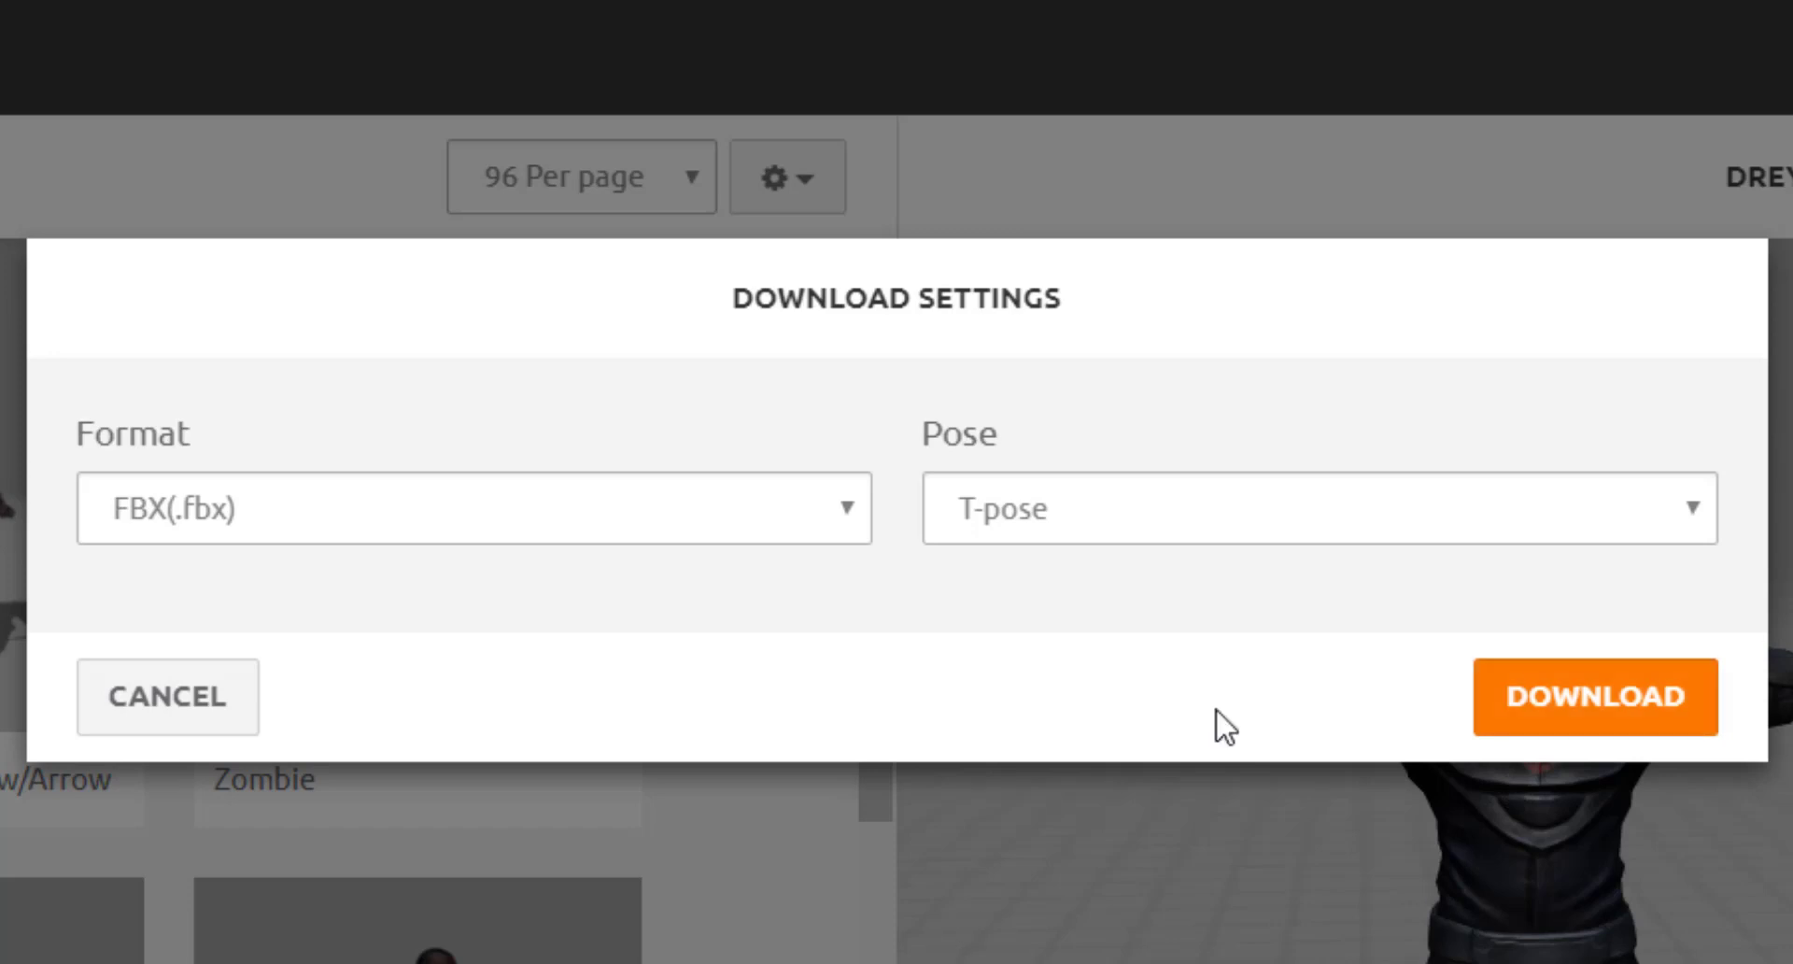
left_click(252, 528)
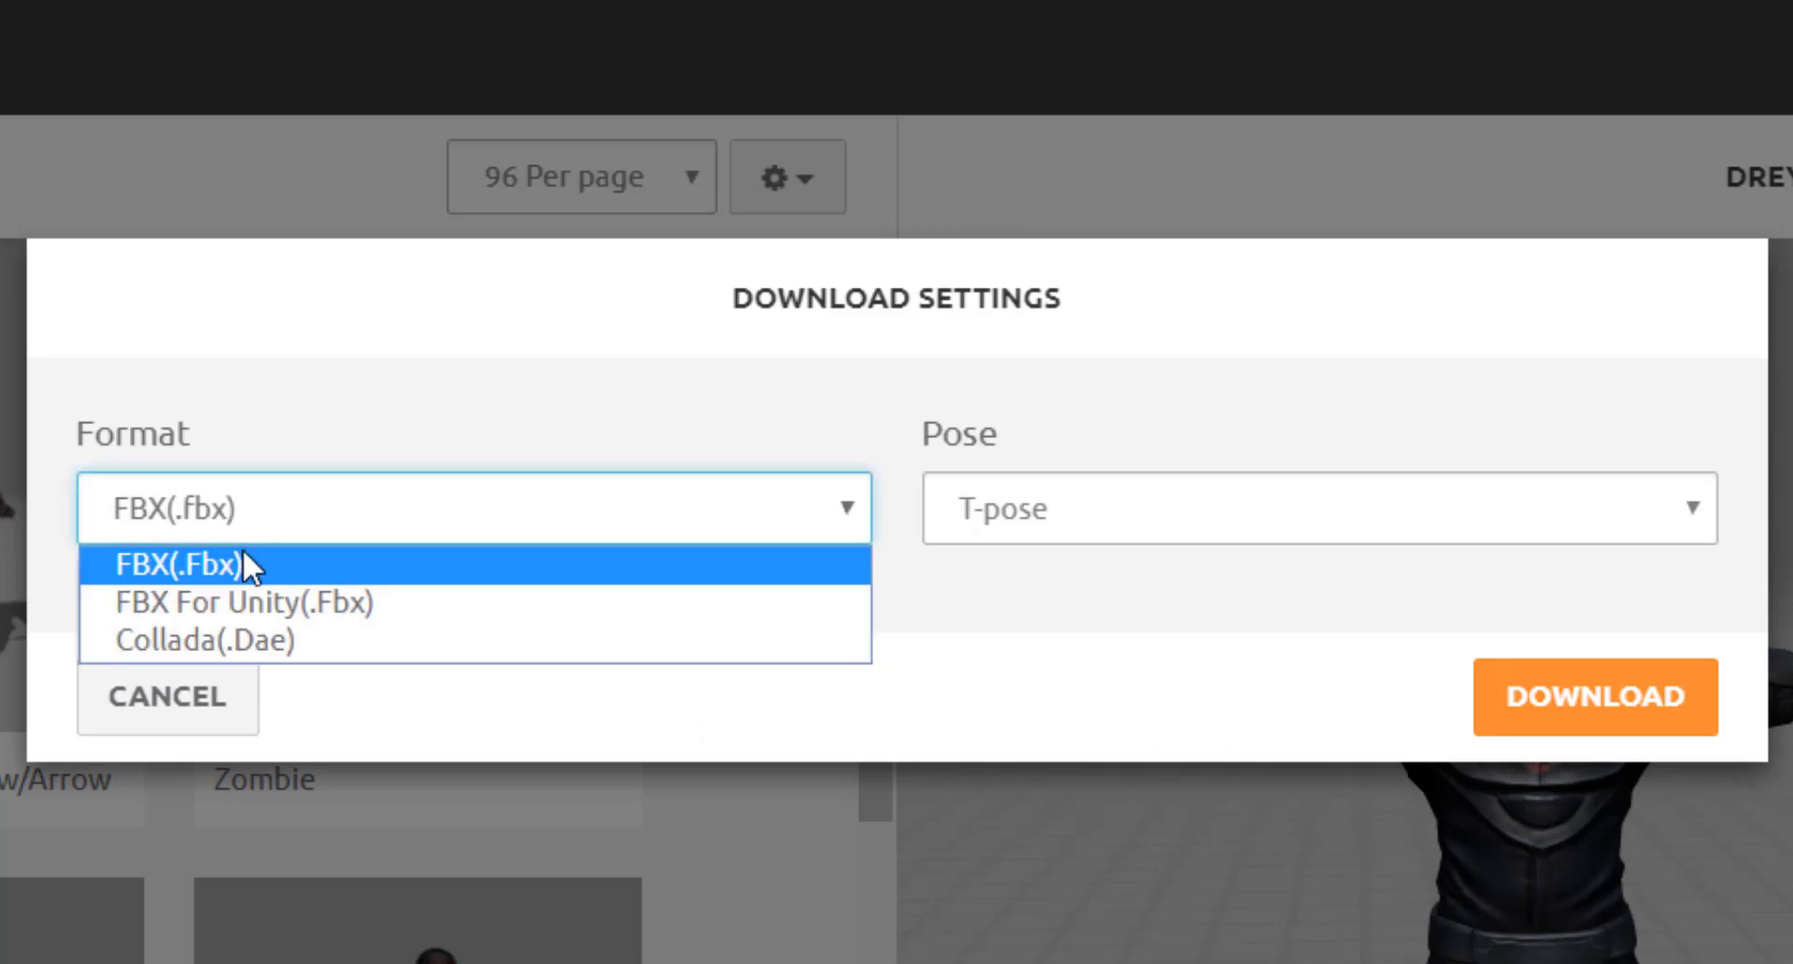
left_click(245, 558)
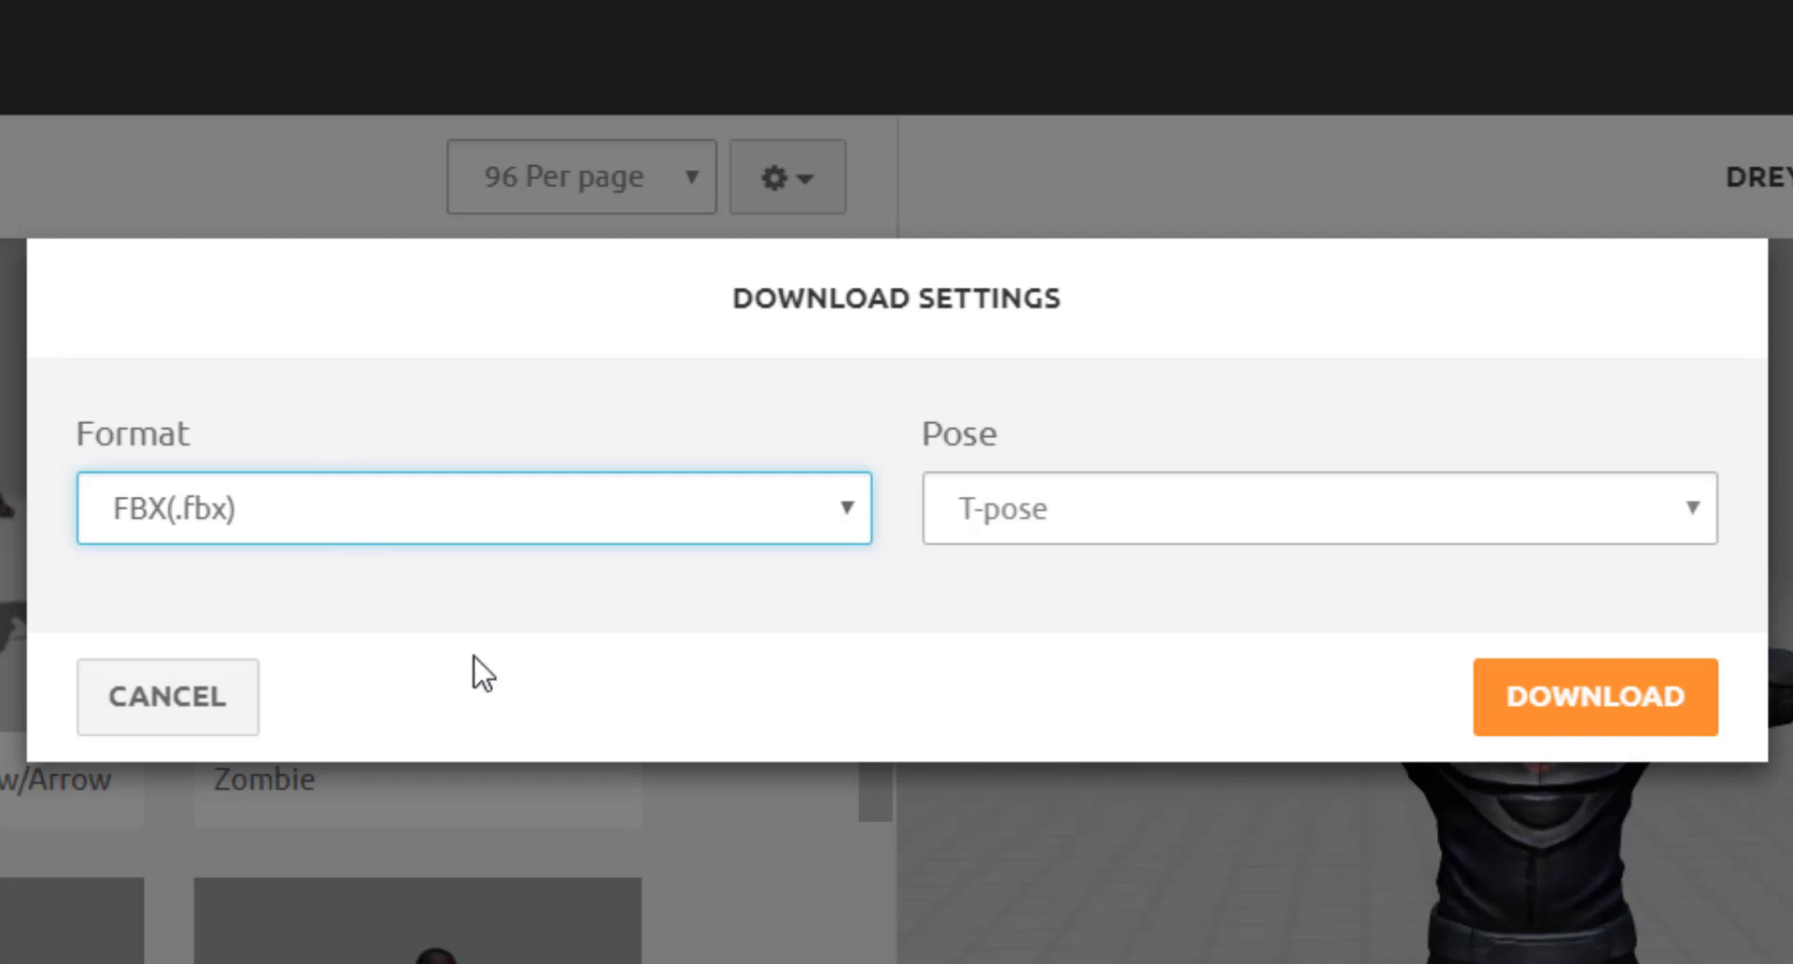
left_click(1100, 512)
left_click(1100, 511)
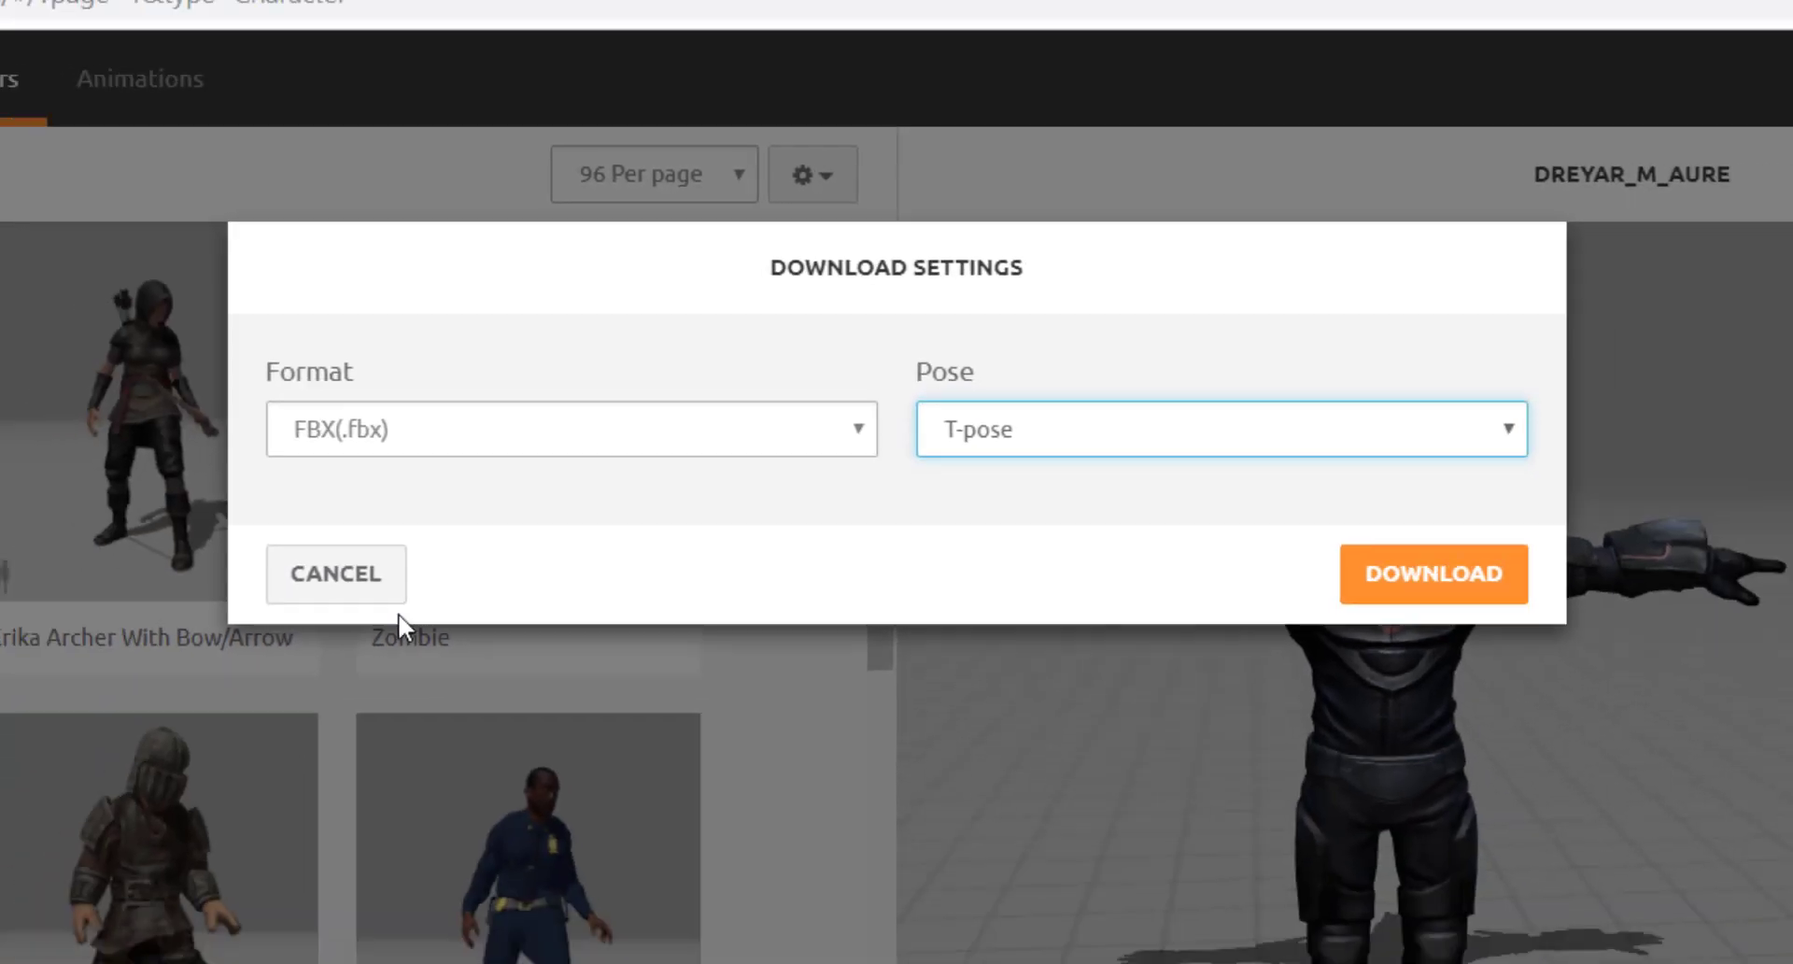
left_click(168, 696)
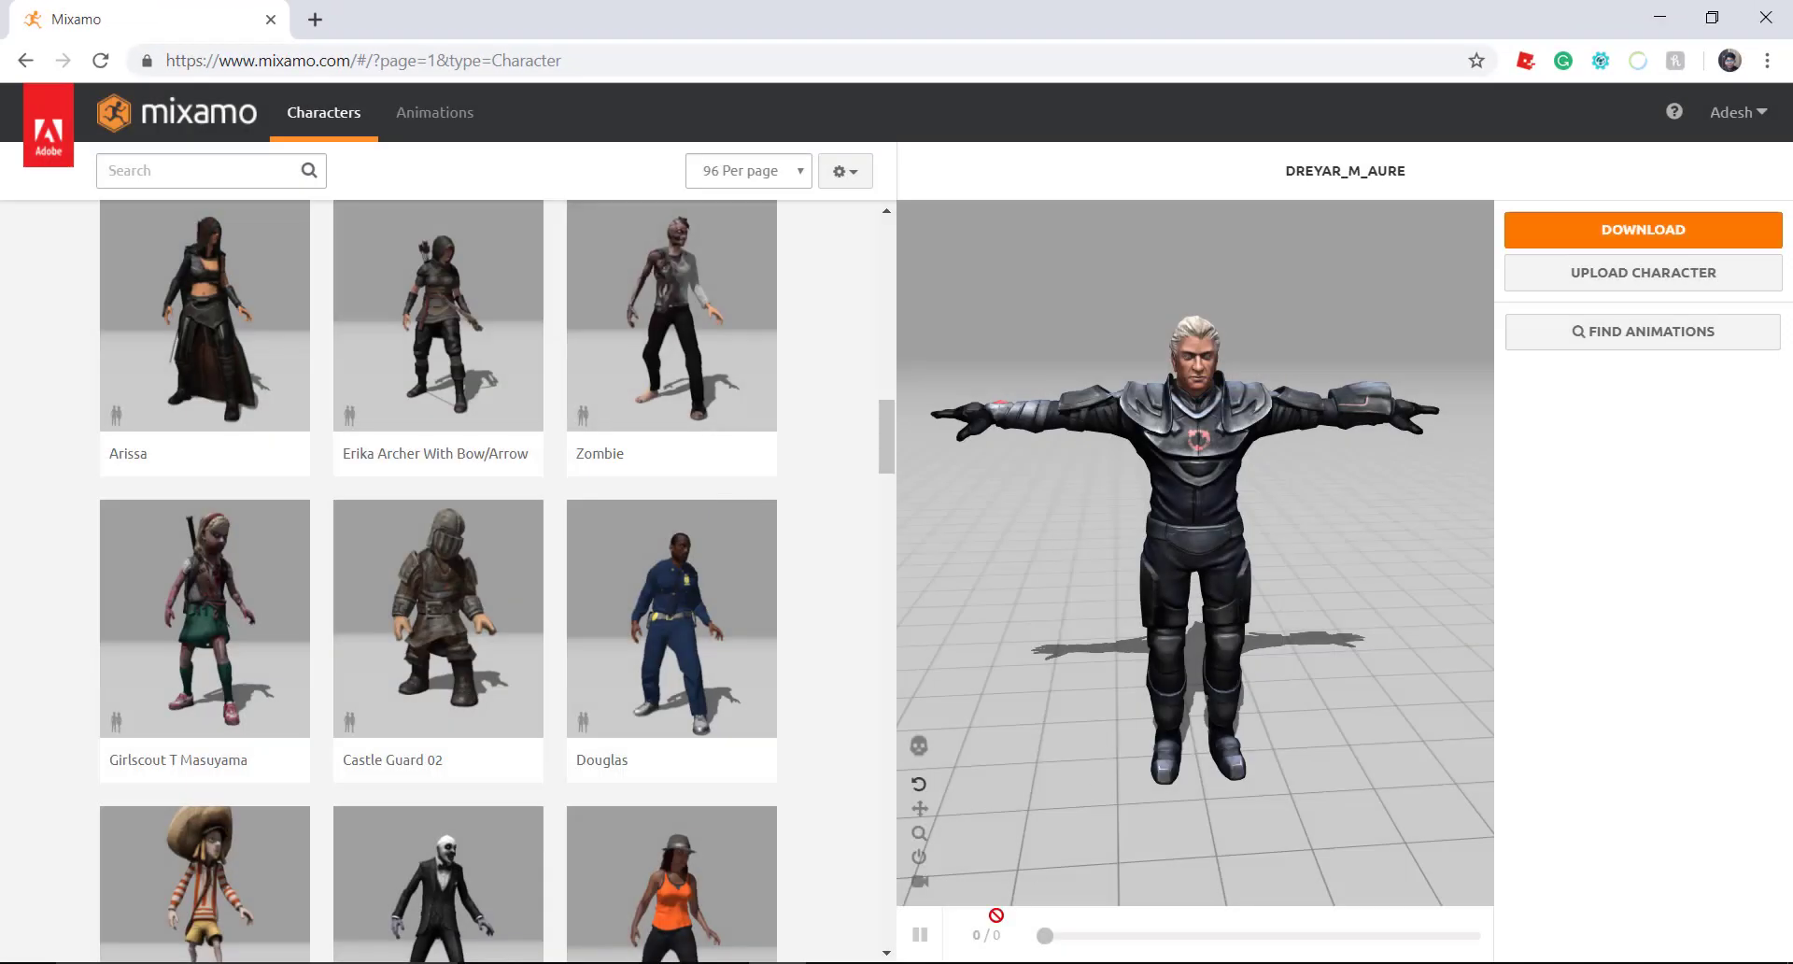
Step: Minimise the browser and the editor, and open the Characters folder inside Open World Assets on the desktop
left_click(1662, 17)
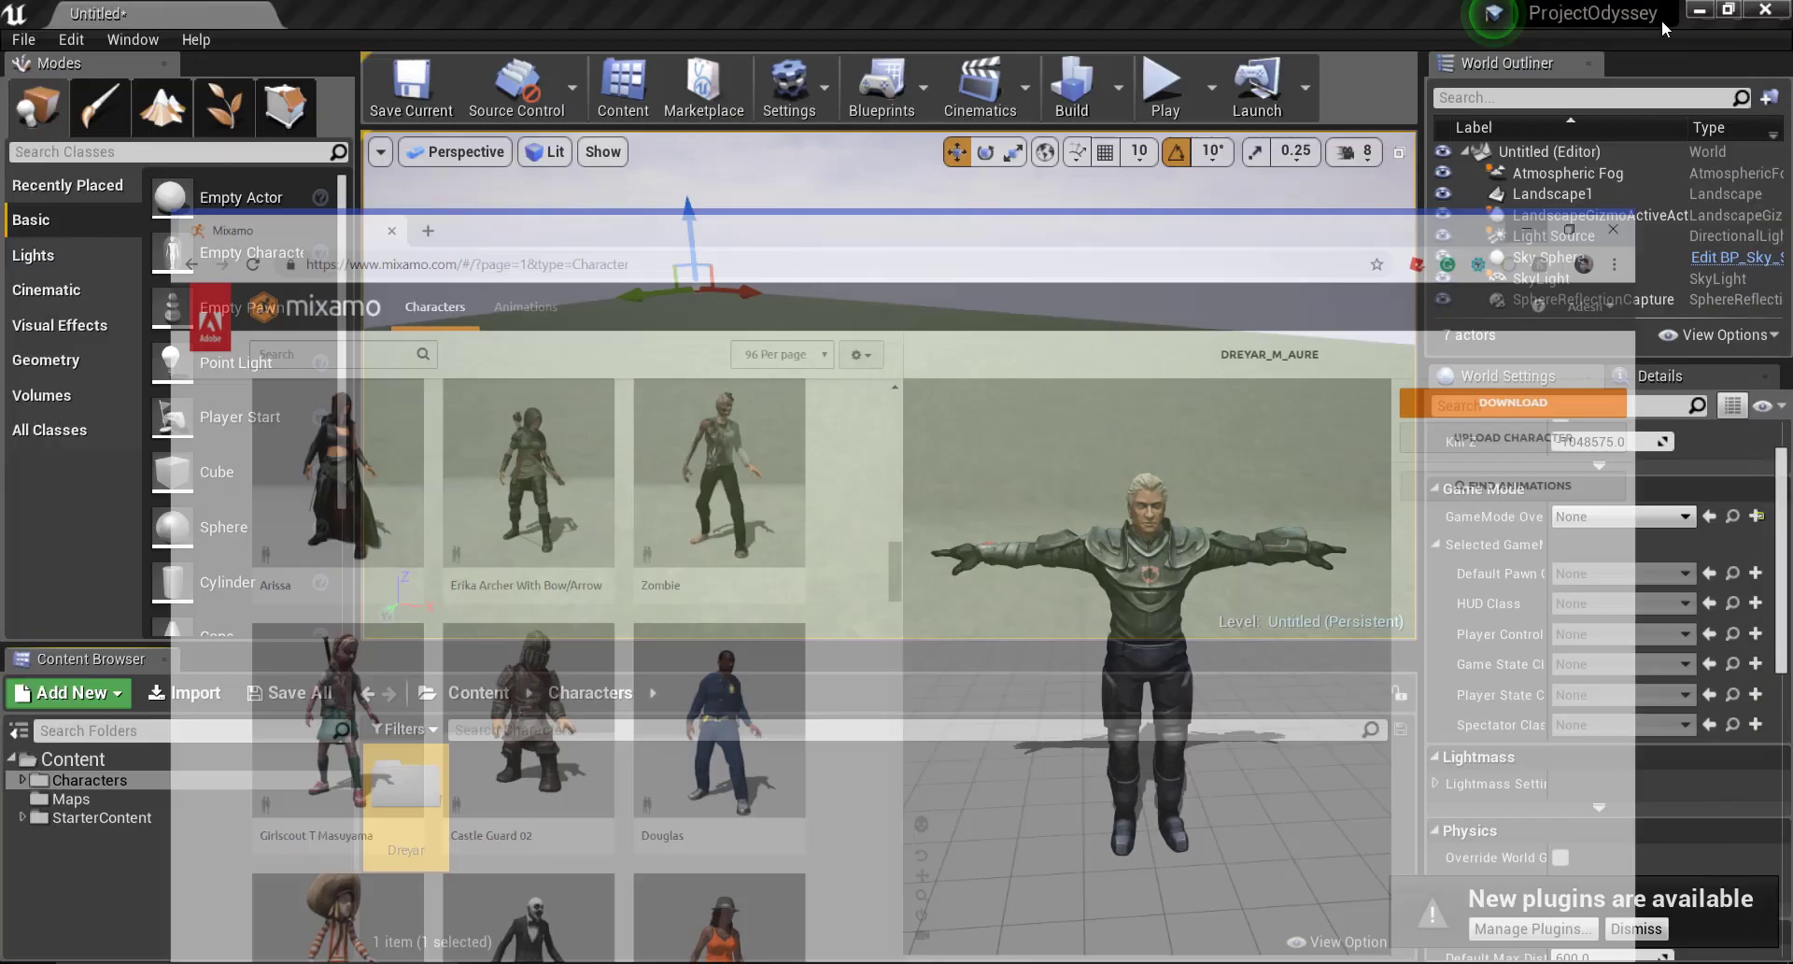
left_click(1706, 10)
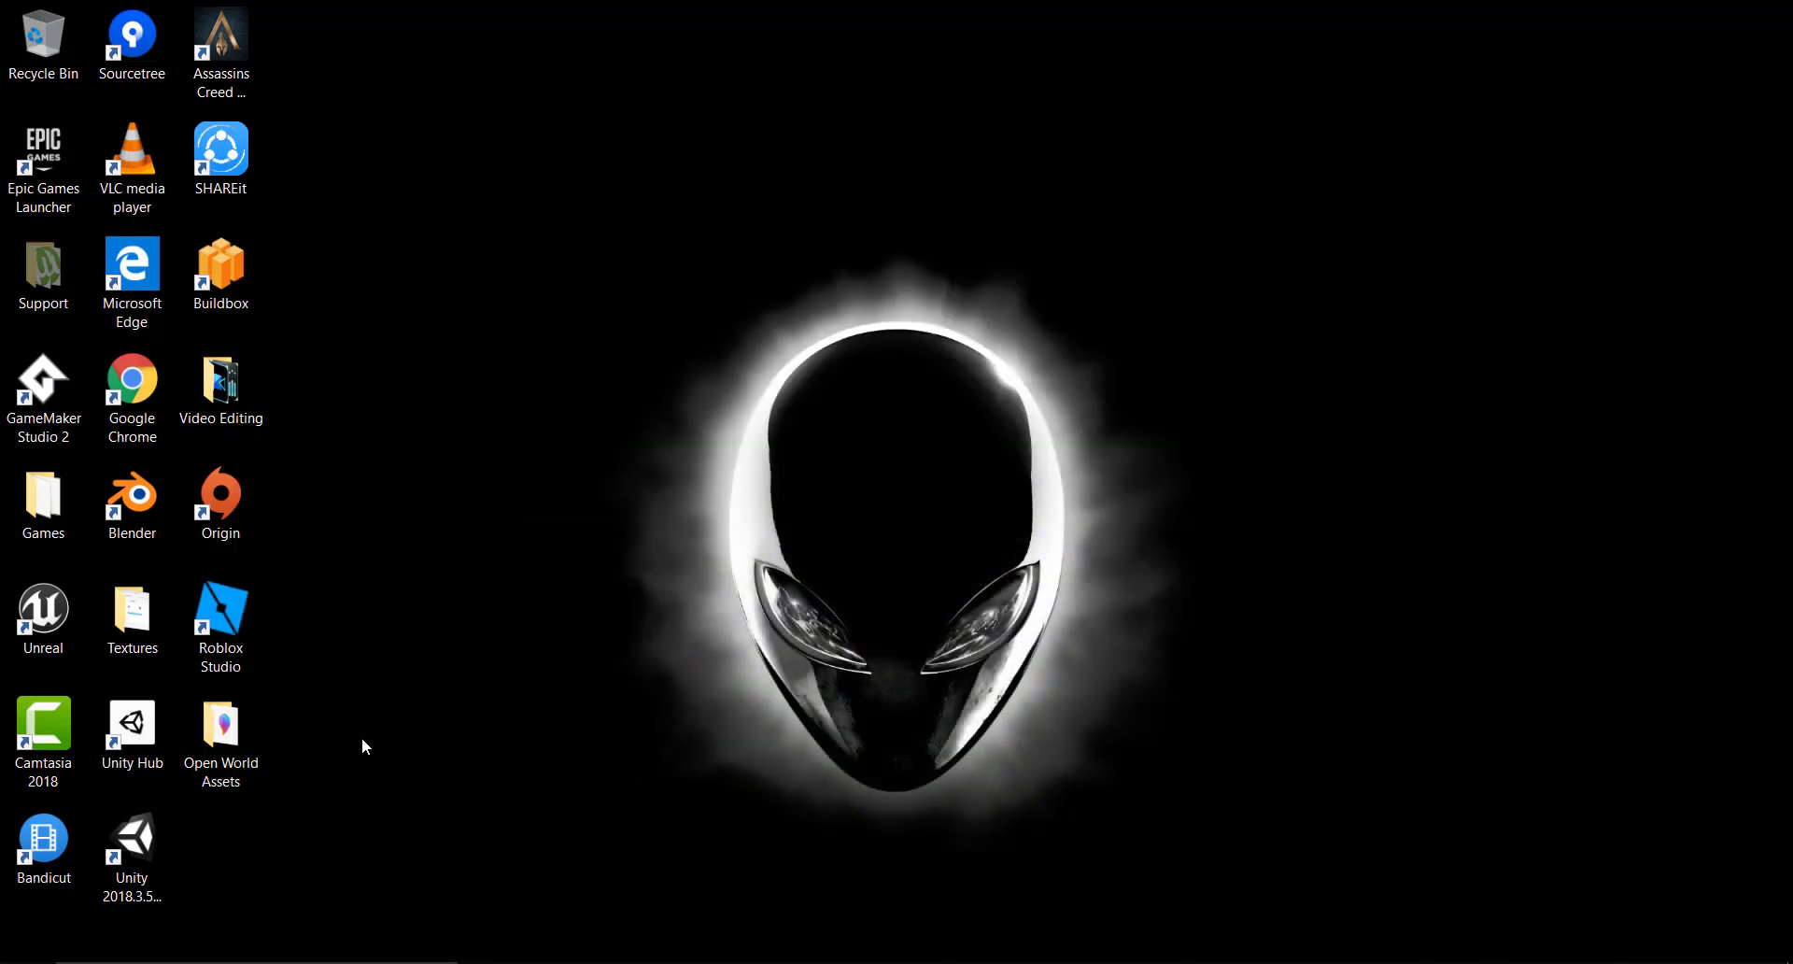
double_click(233, 774)
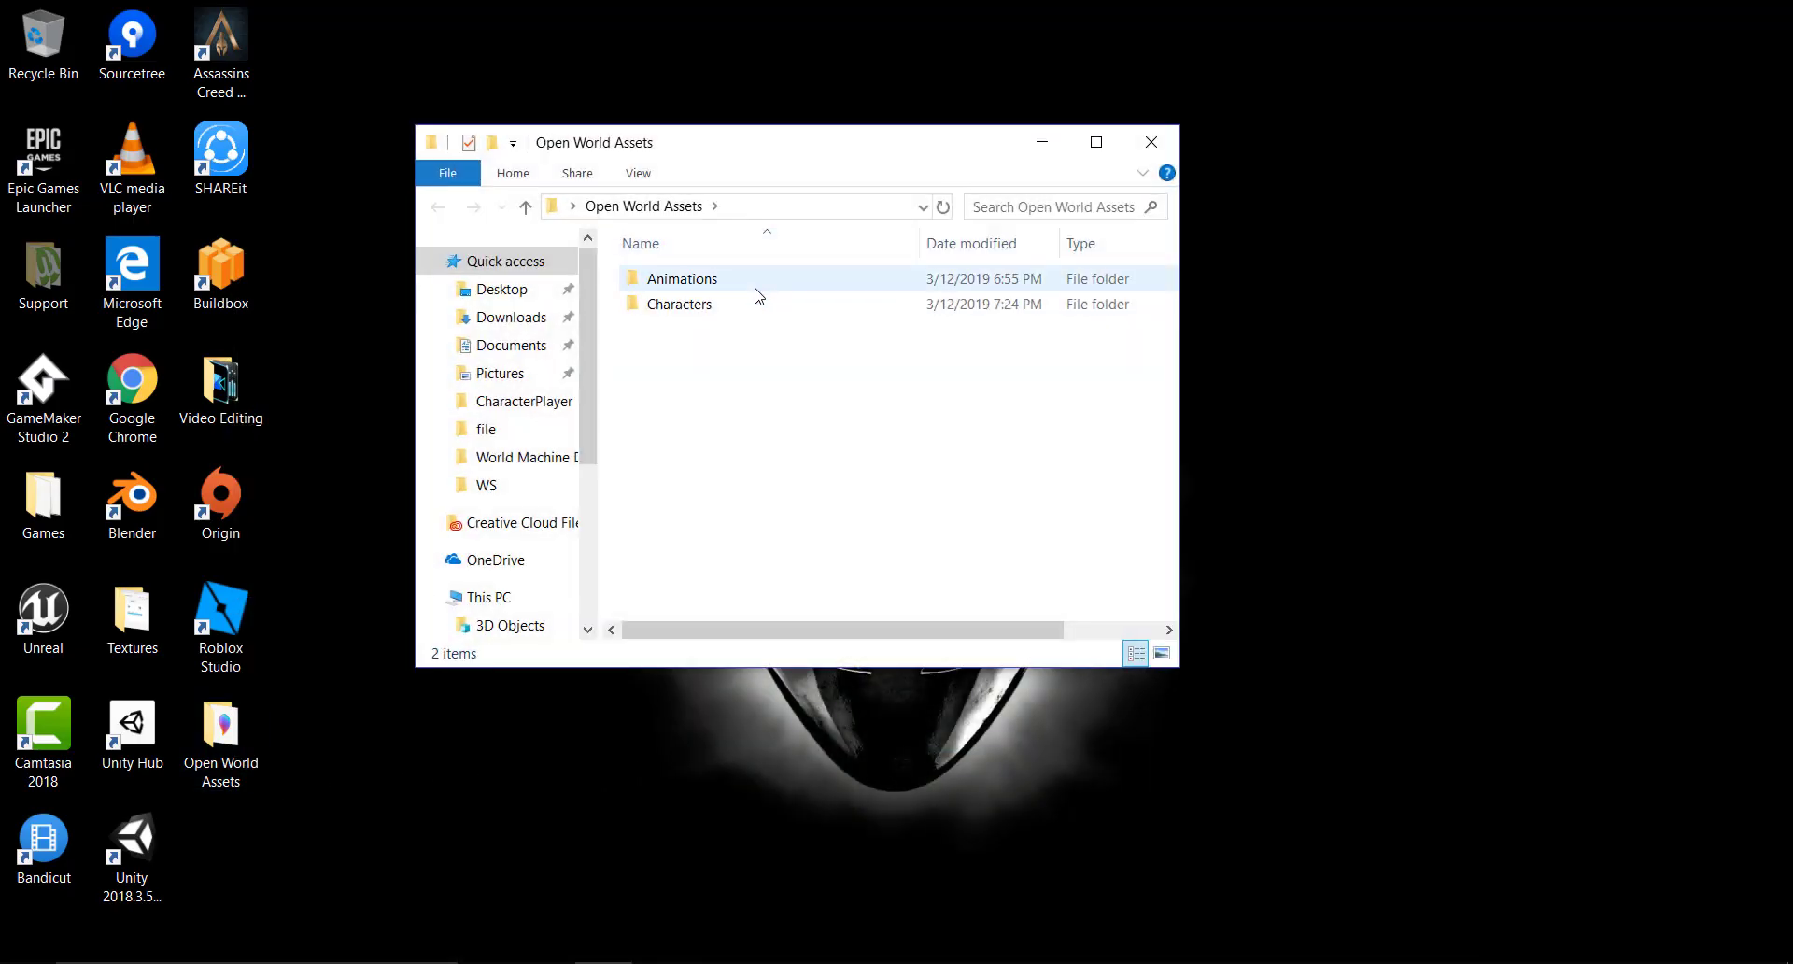
left_click(758, 308)
double_click(759, 308)
left_click(755, 309)
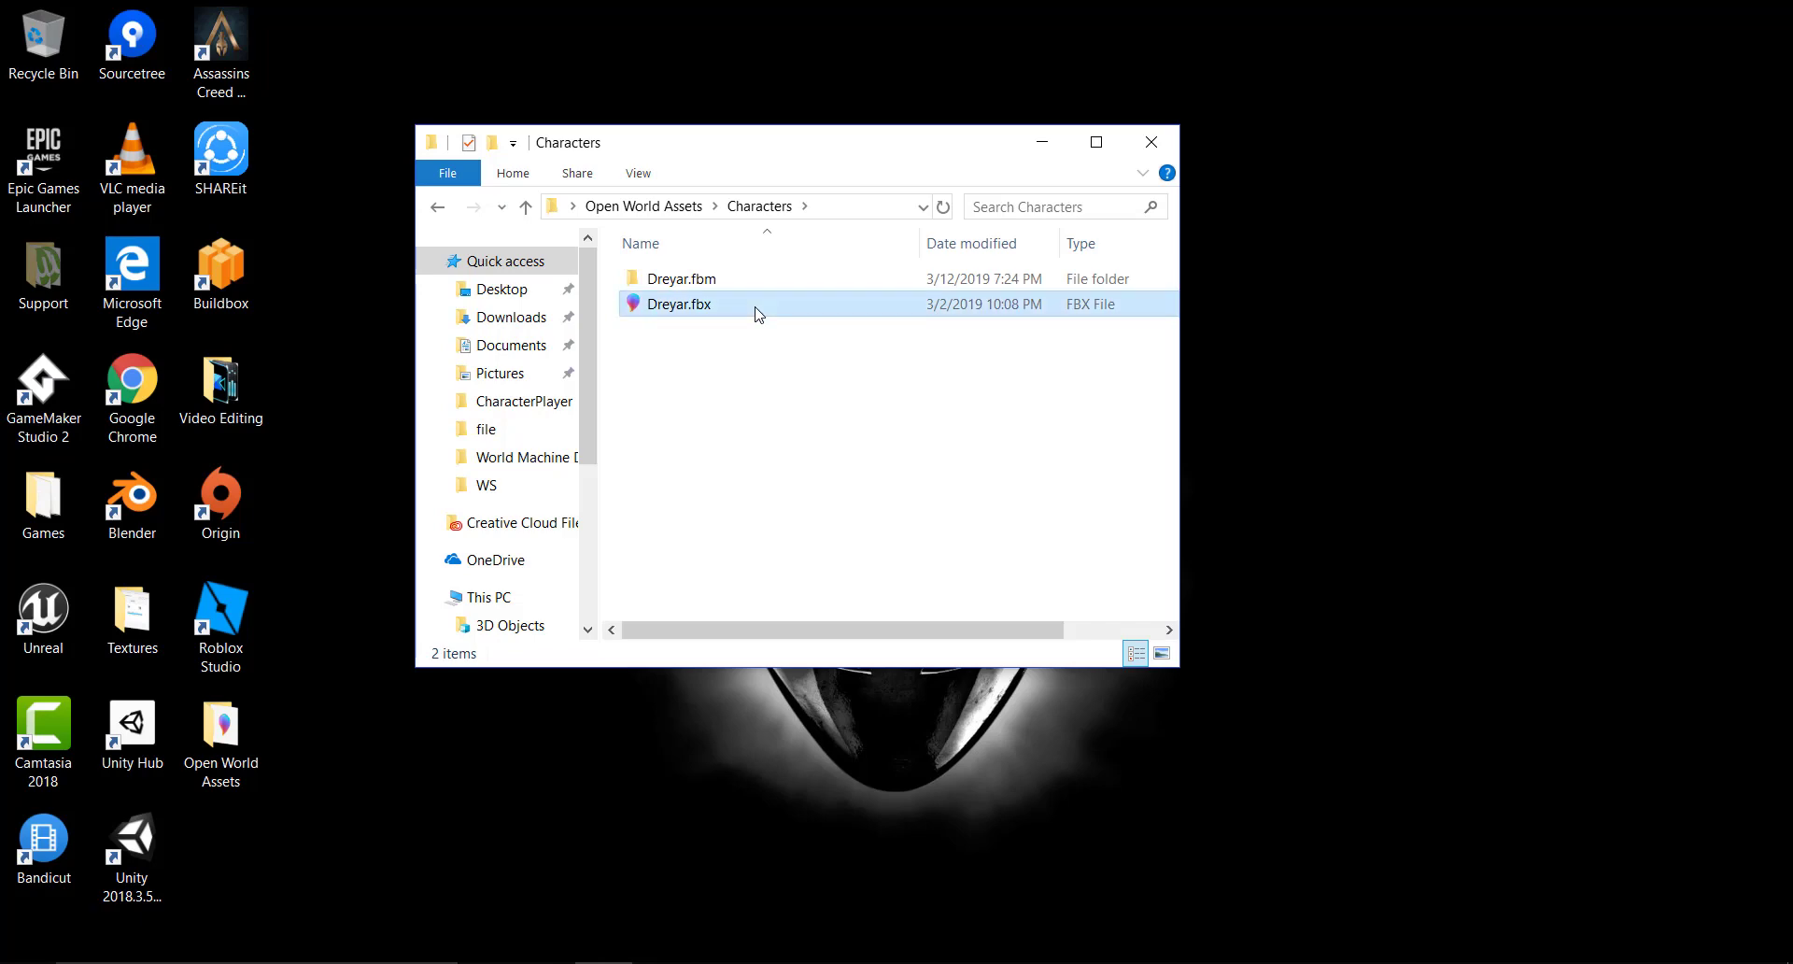
left_click(791, 398)
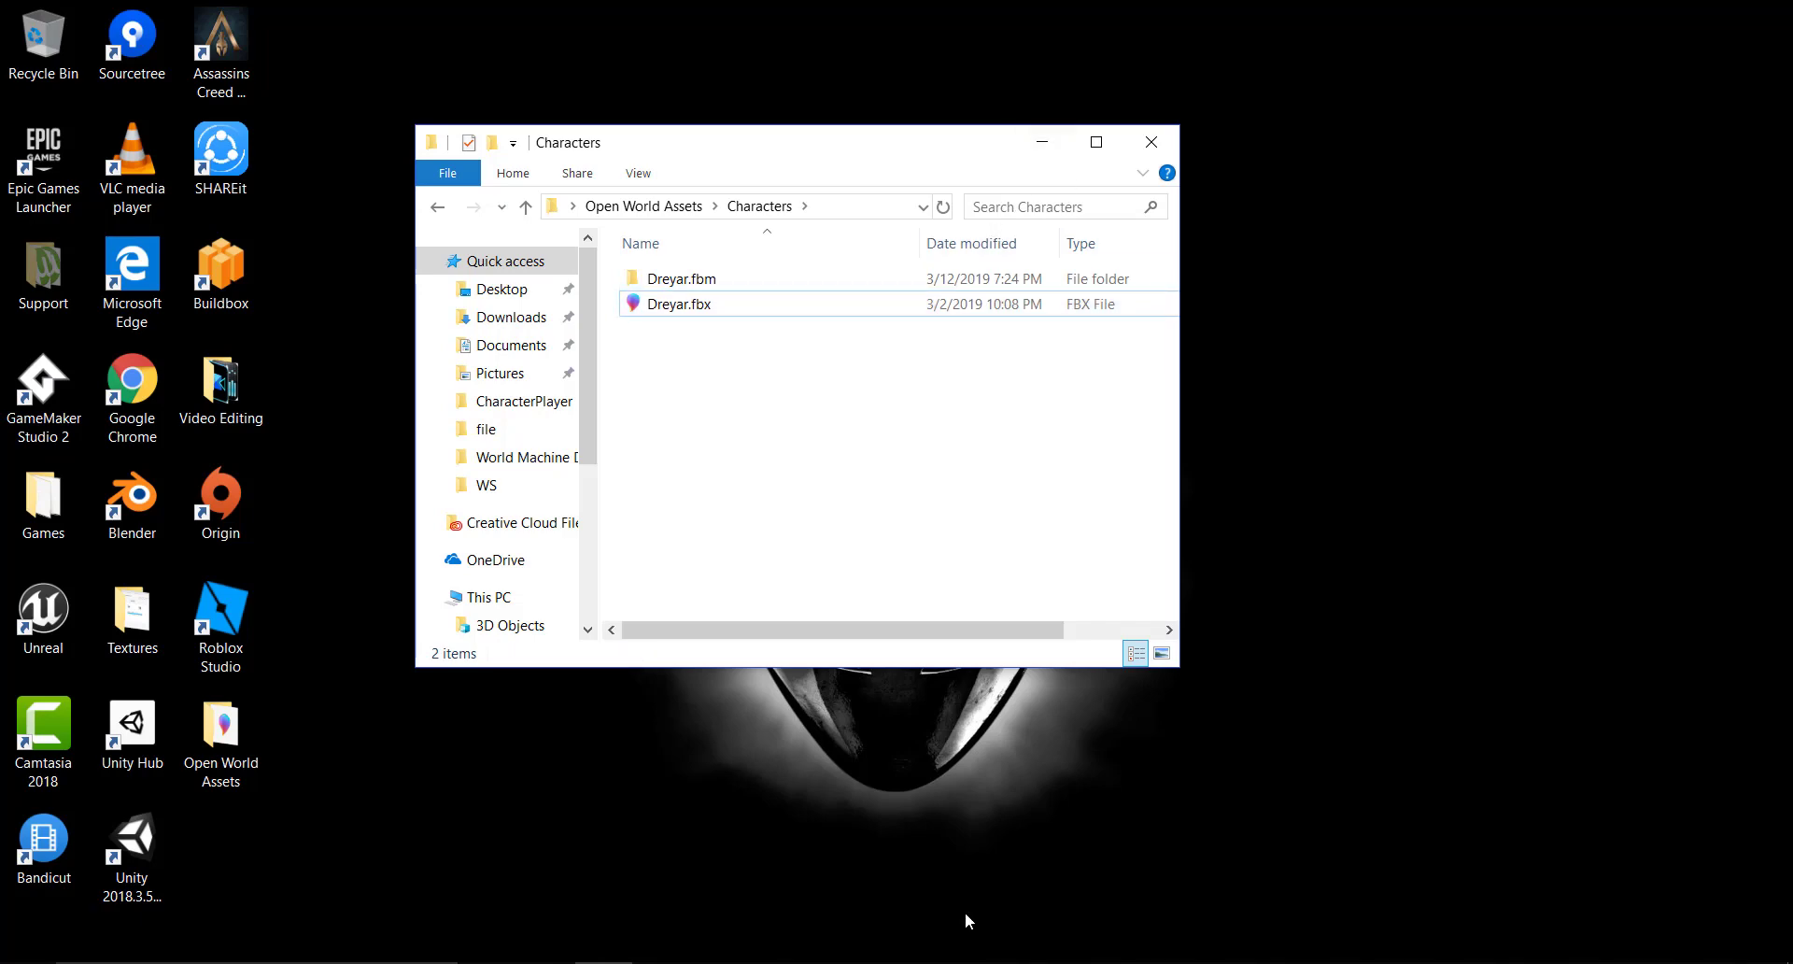
Step: Switch back to Unreal Editor, create a folder named Meshes inside the Dreyar folder and open it
left_click(894, 962)
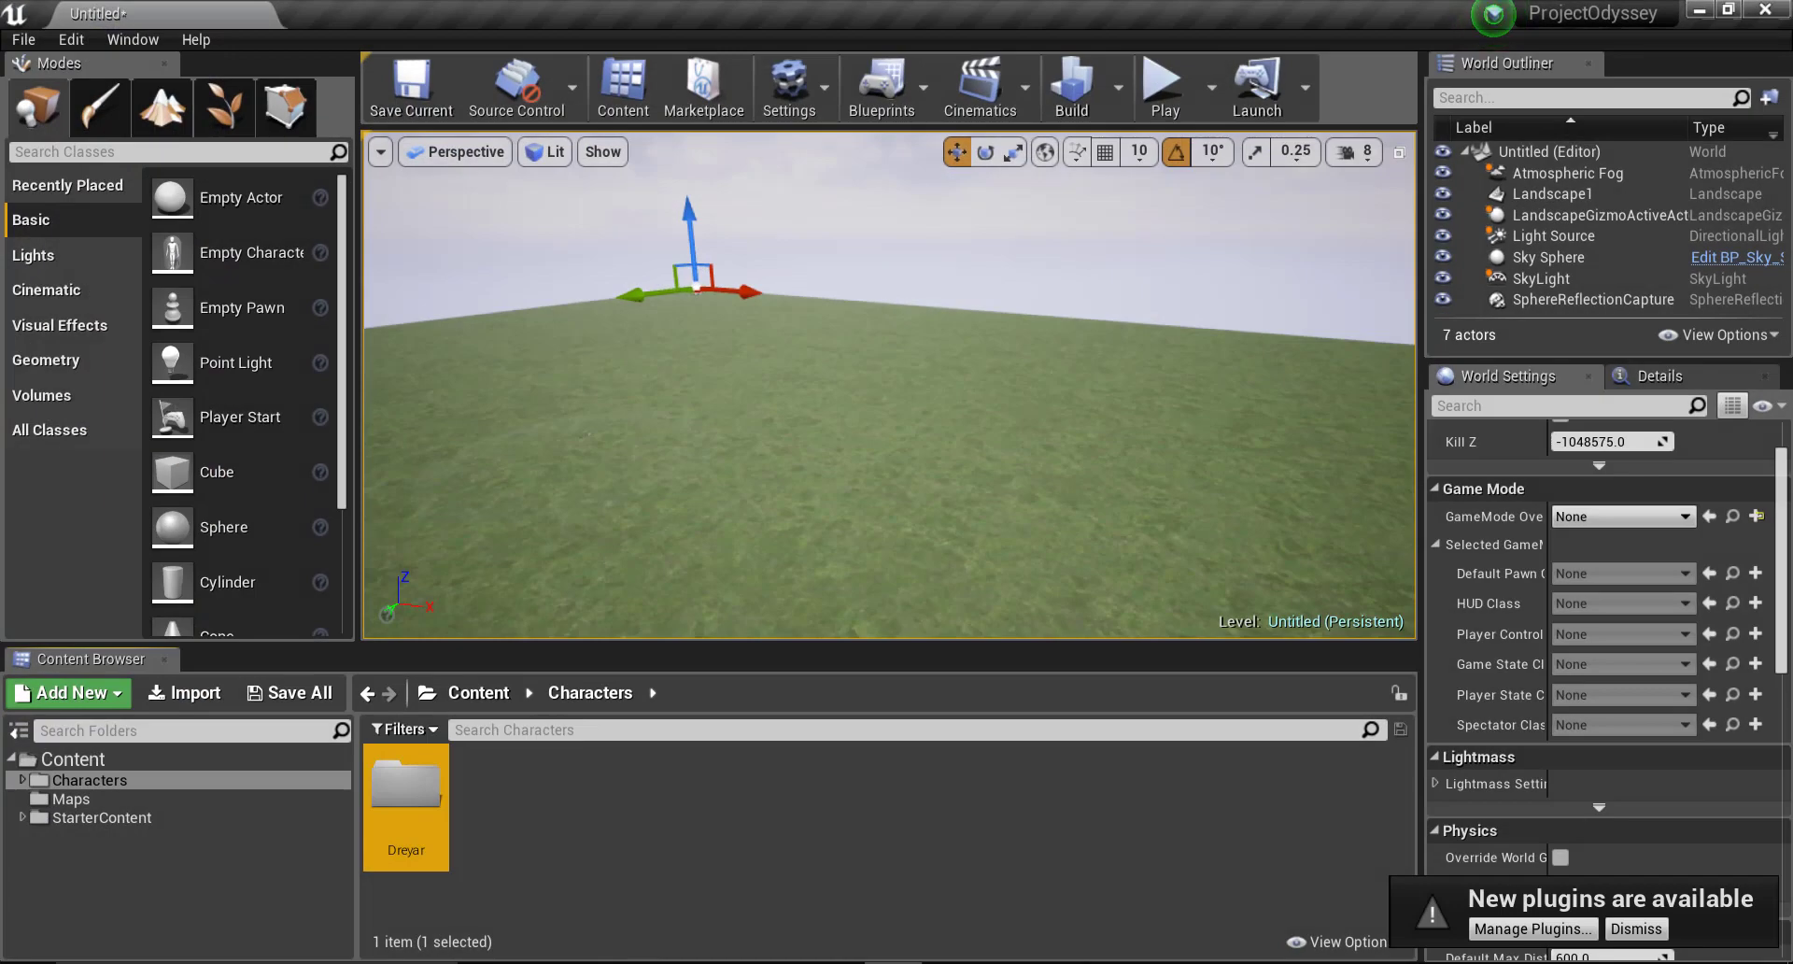
double_click(425, 809)
right_click(416, 807)
left_click(579, 152)
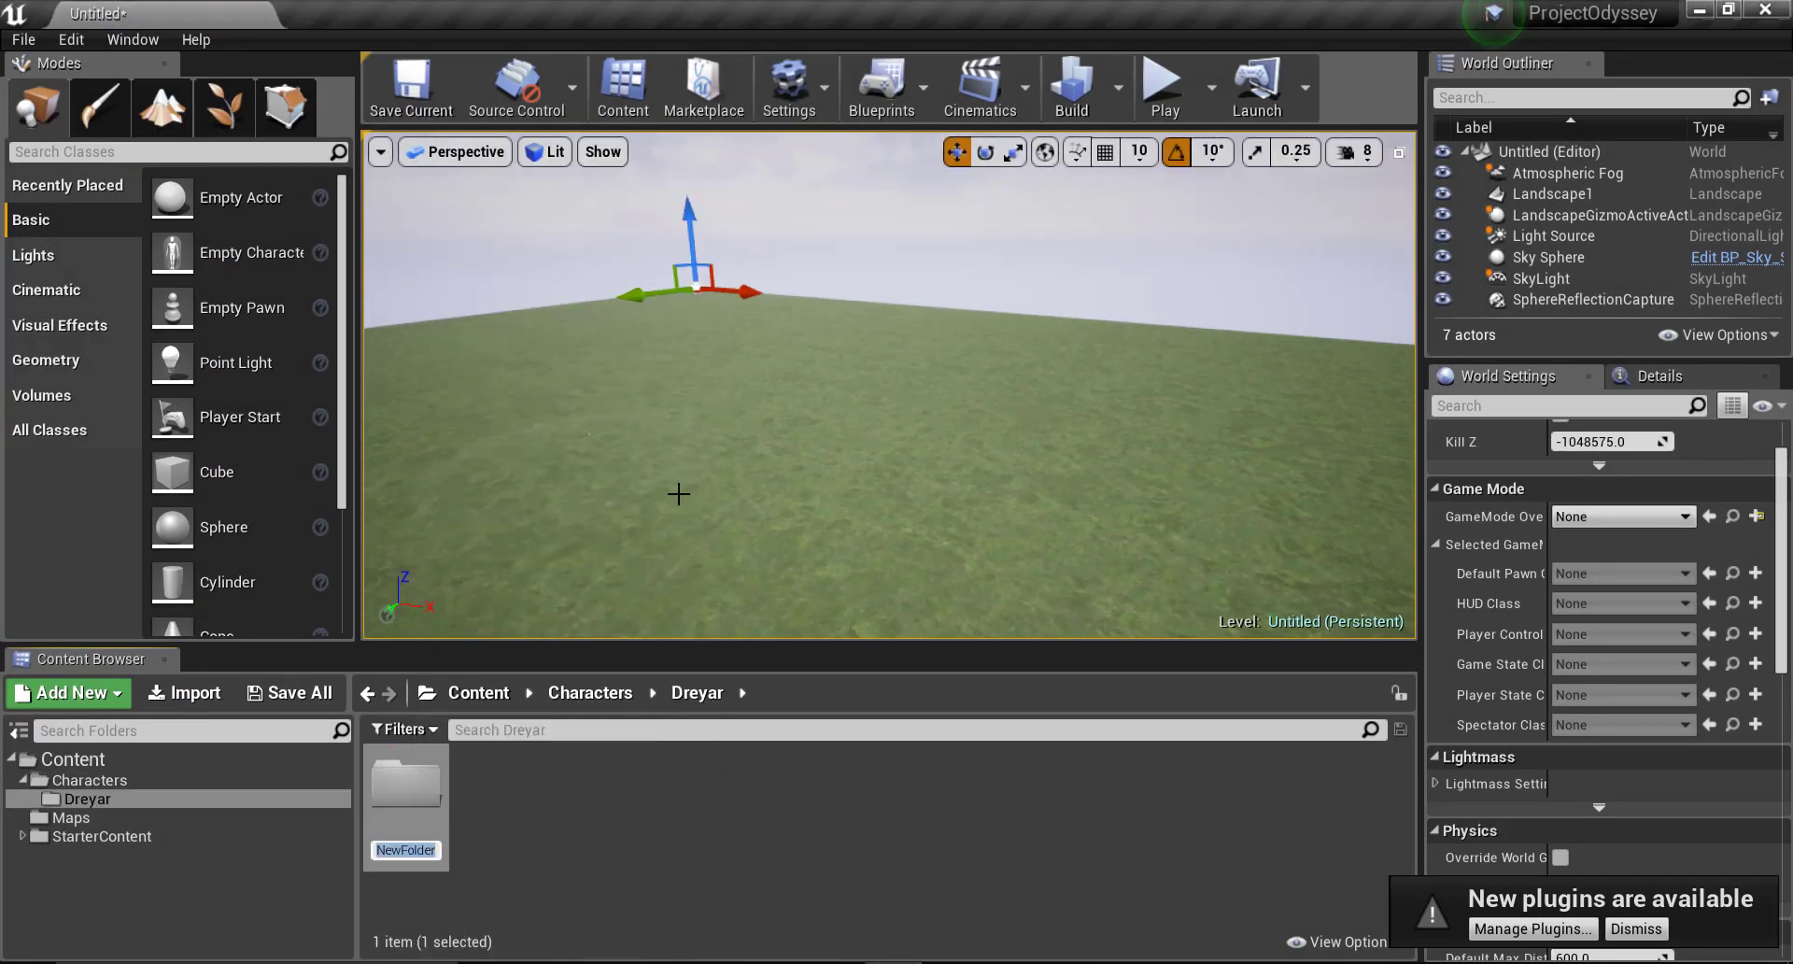
type("Meshes")
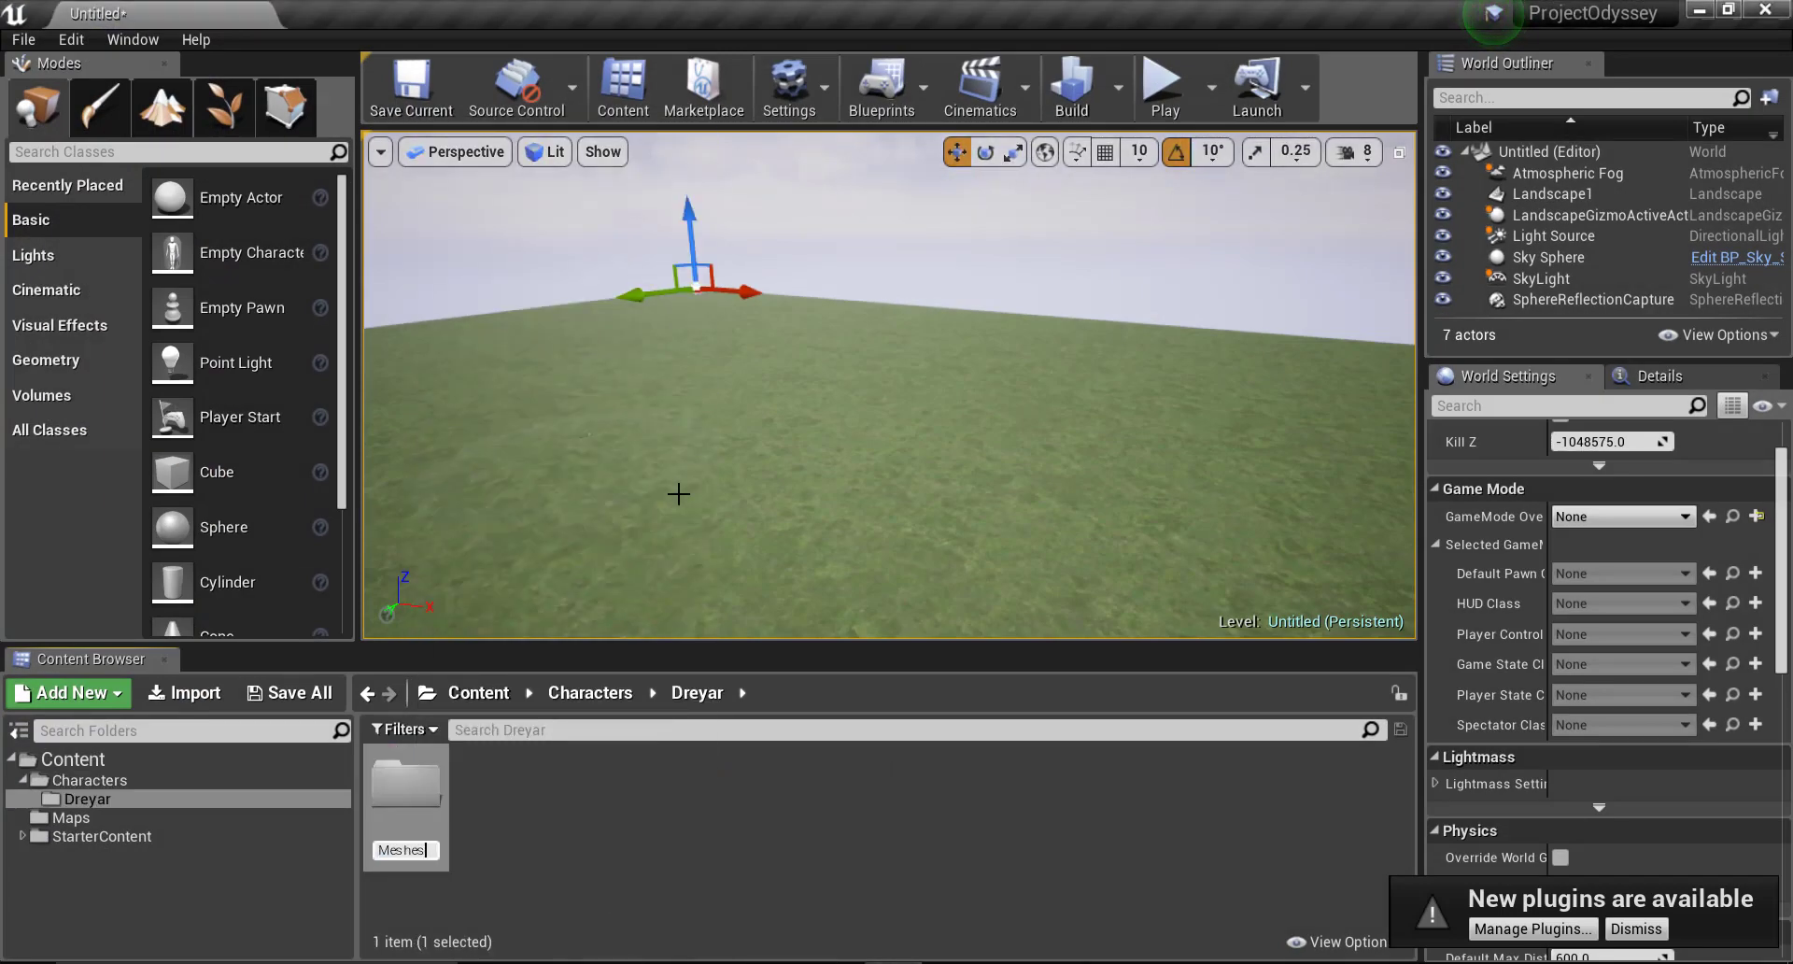
key("Return")
double_click(402, 802)
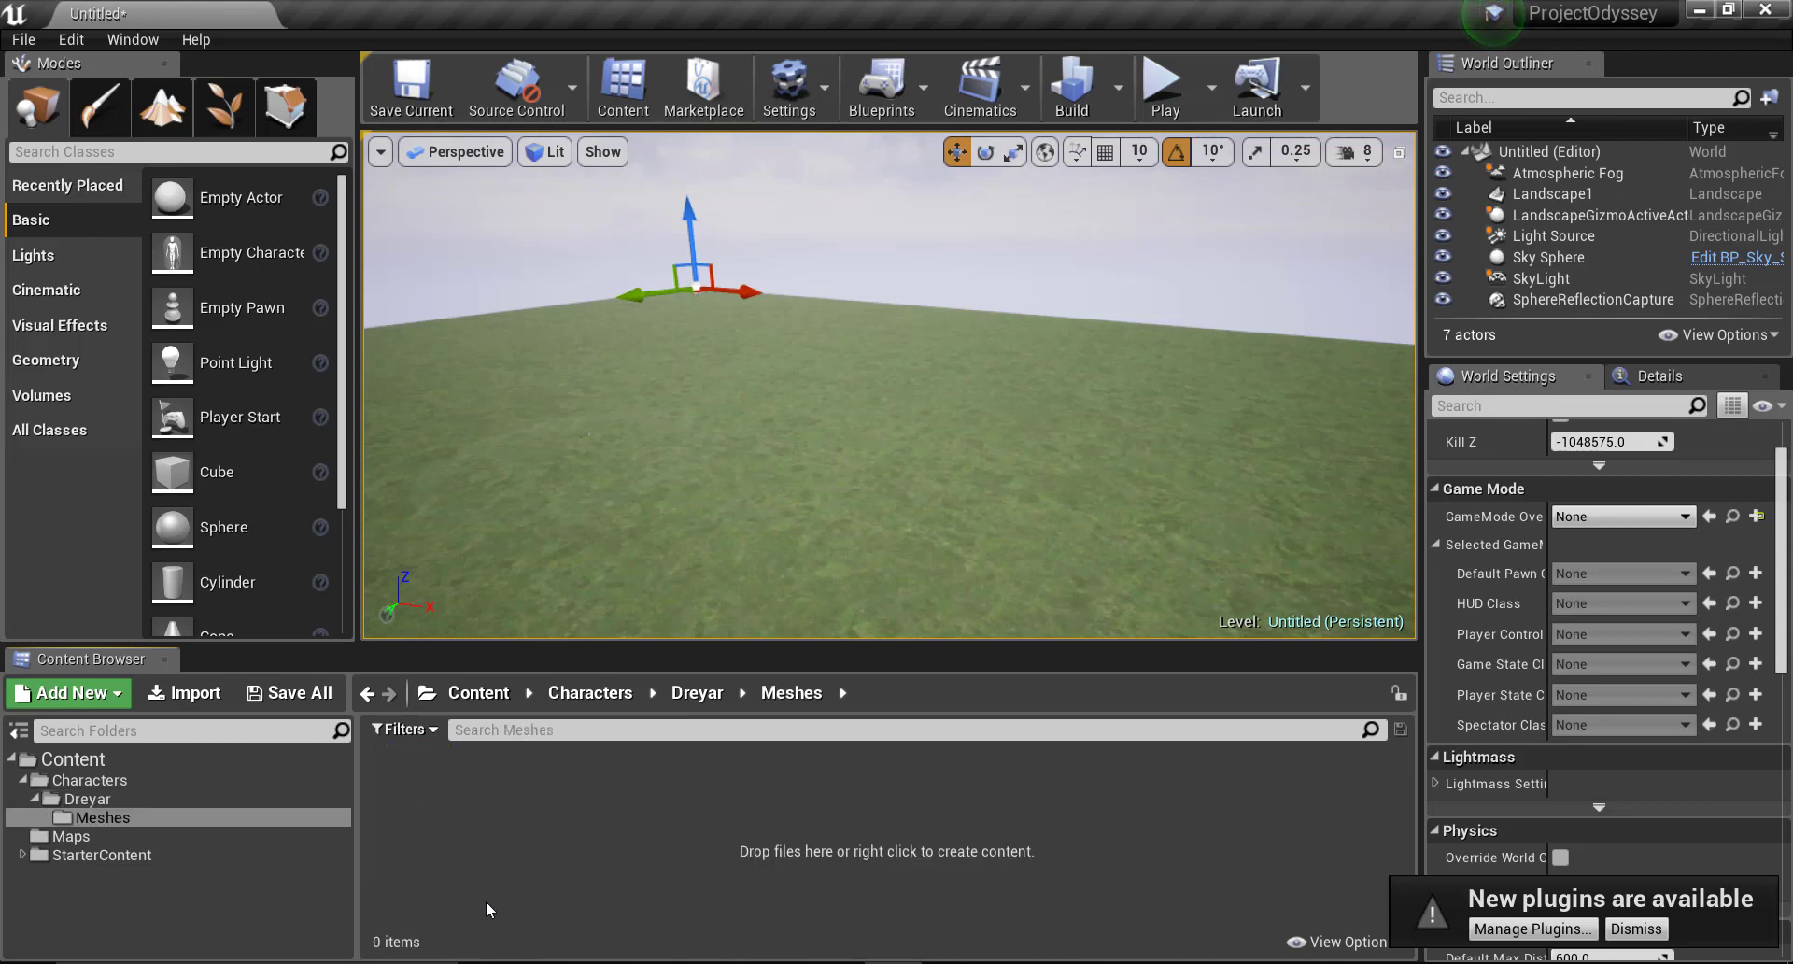
Step: Import Dreyar.fbx from the Characters folder into Meshes as a skeletal mesh with its materials and textures, and dismiss the import log
key("alt+Tab")
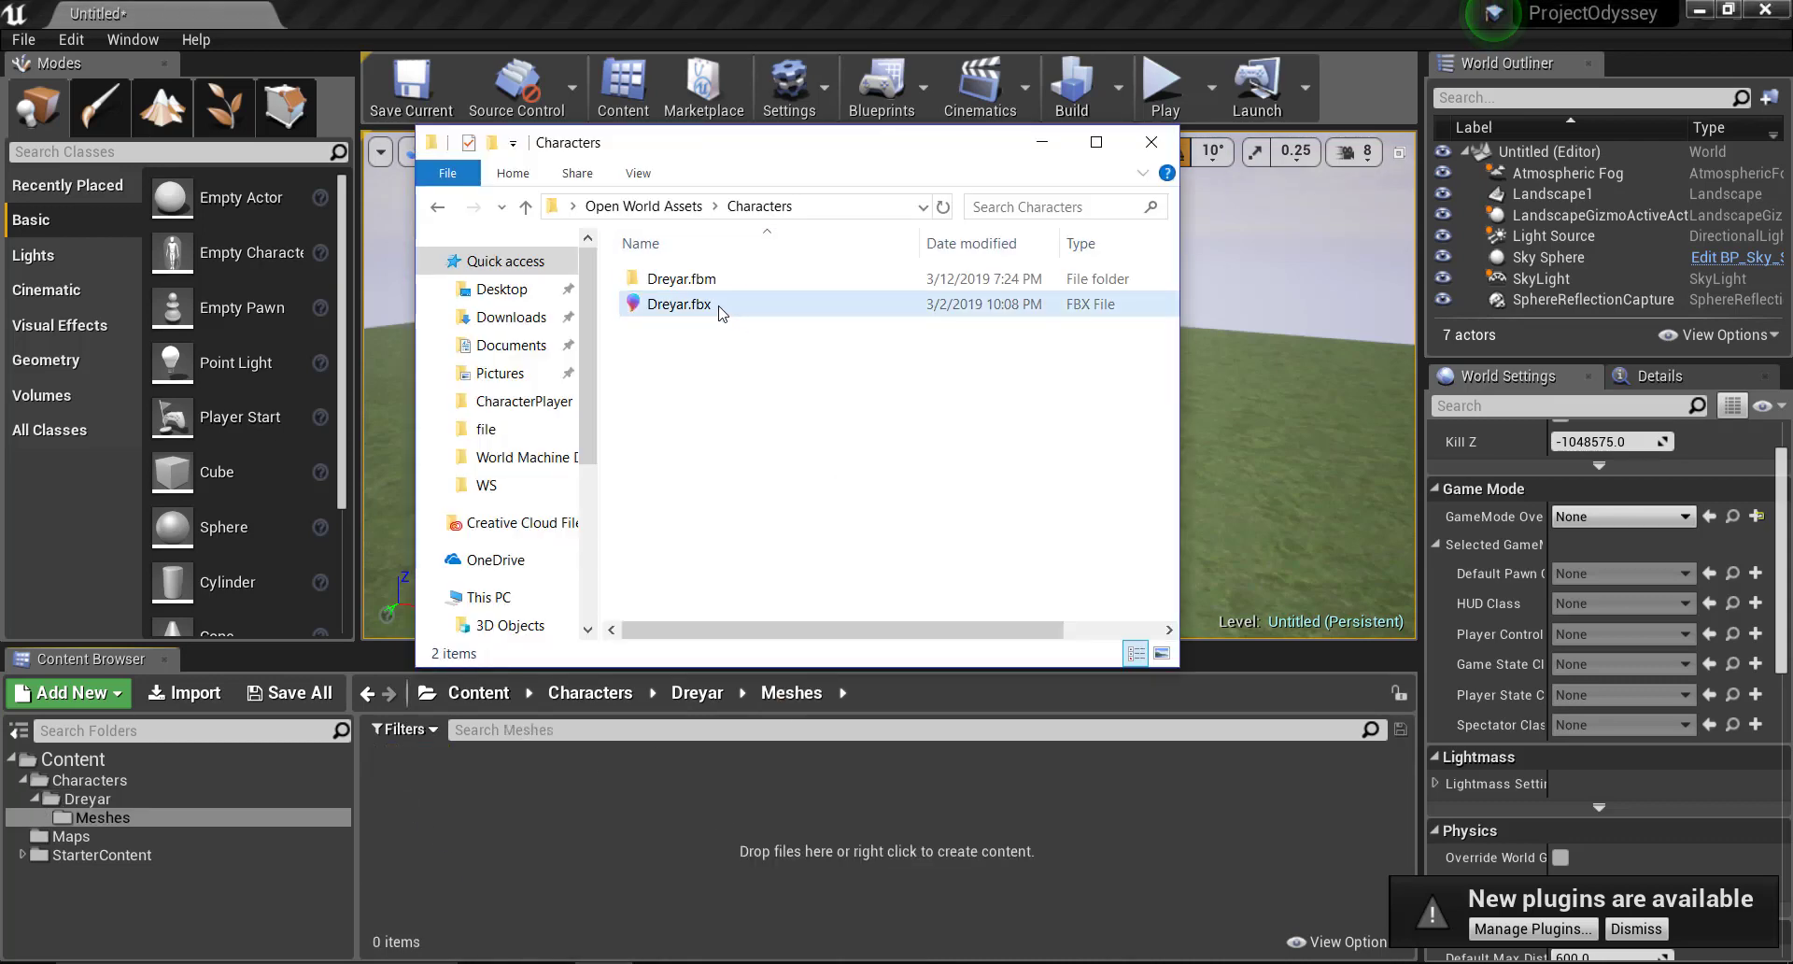
left_click_drag(719, 305, 710, 720)
left_click_drag(701, 306, 710, 843)
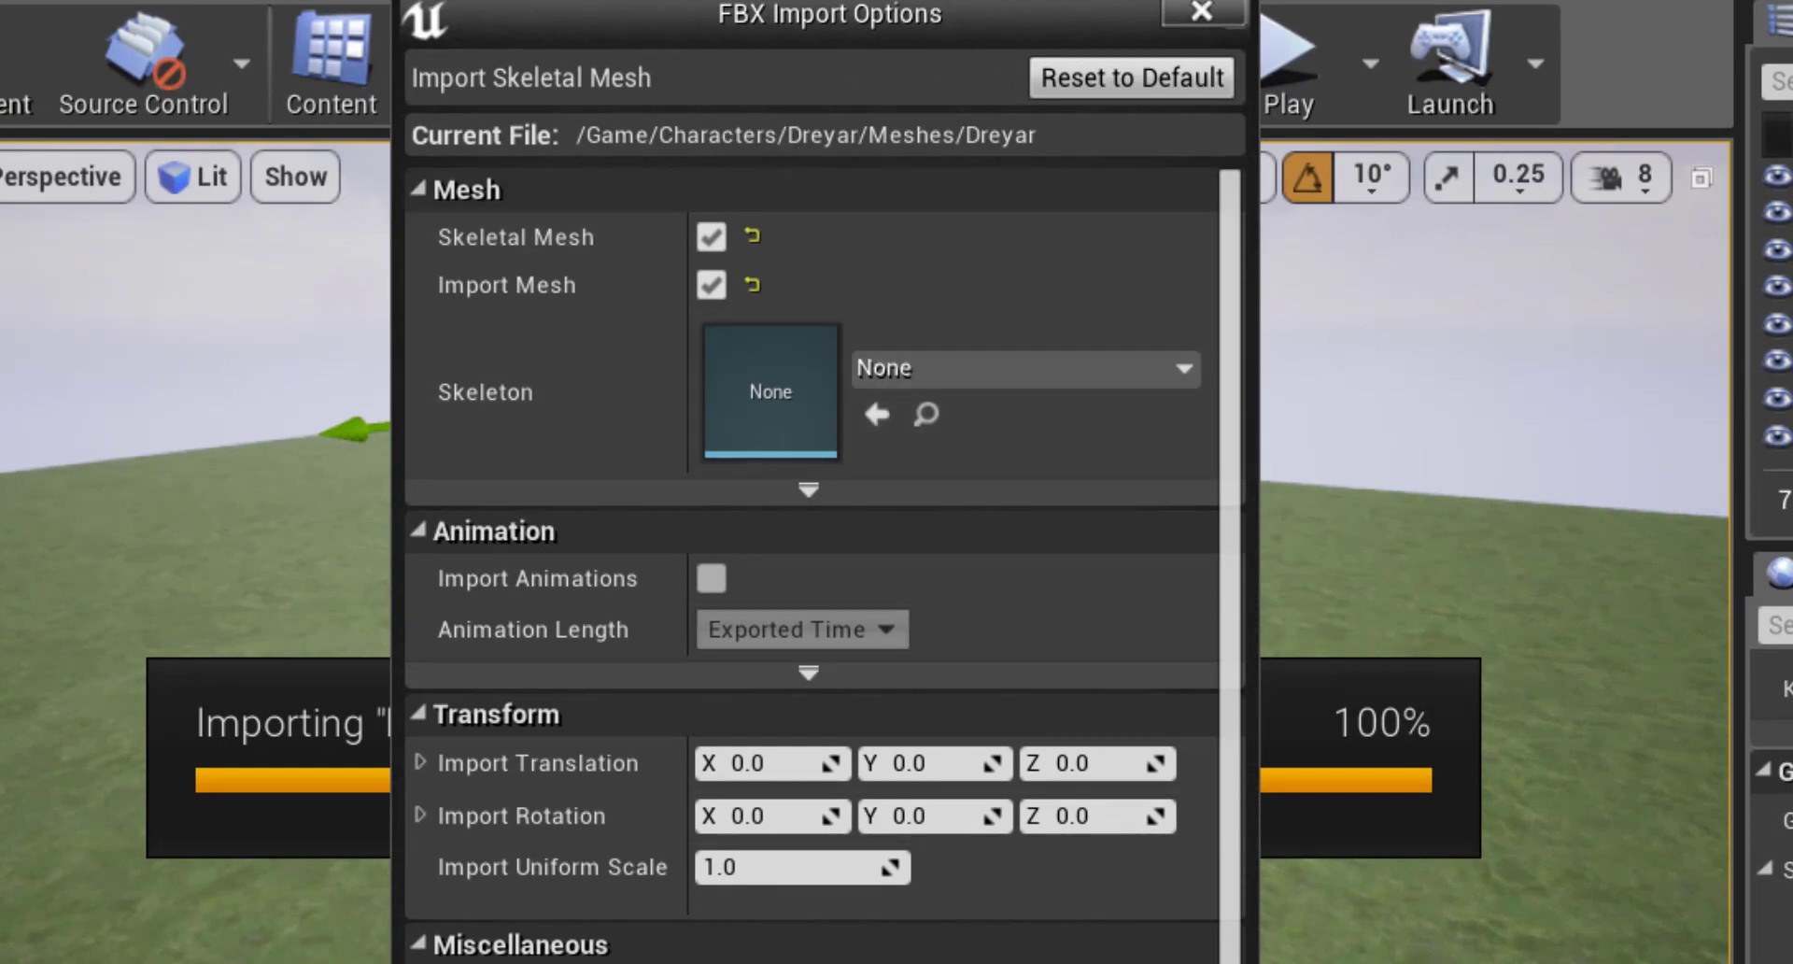
scroll(812, 560, "down", 1)
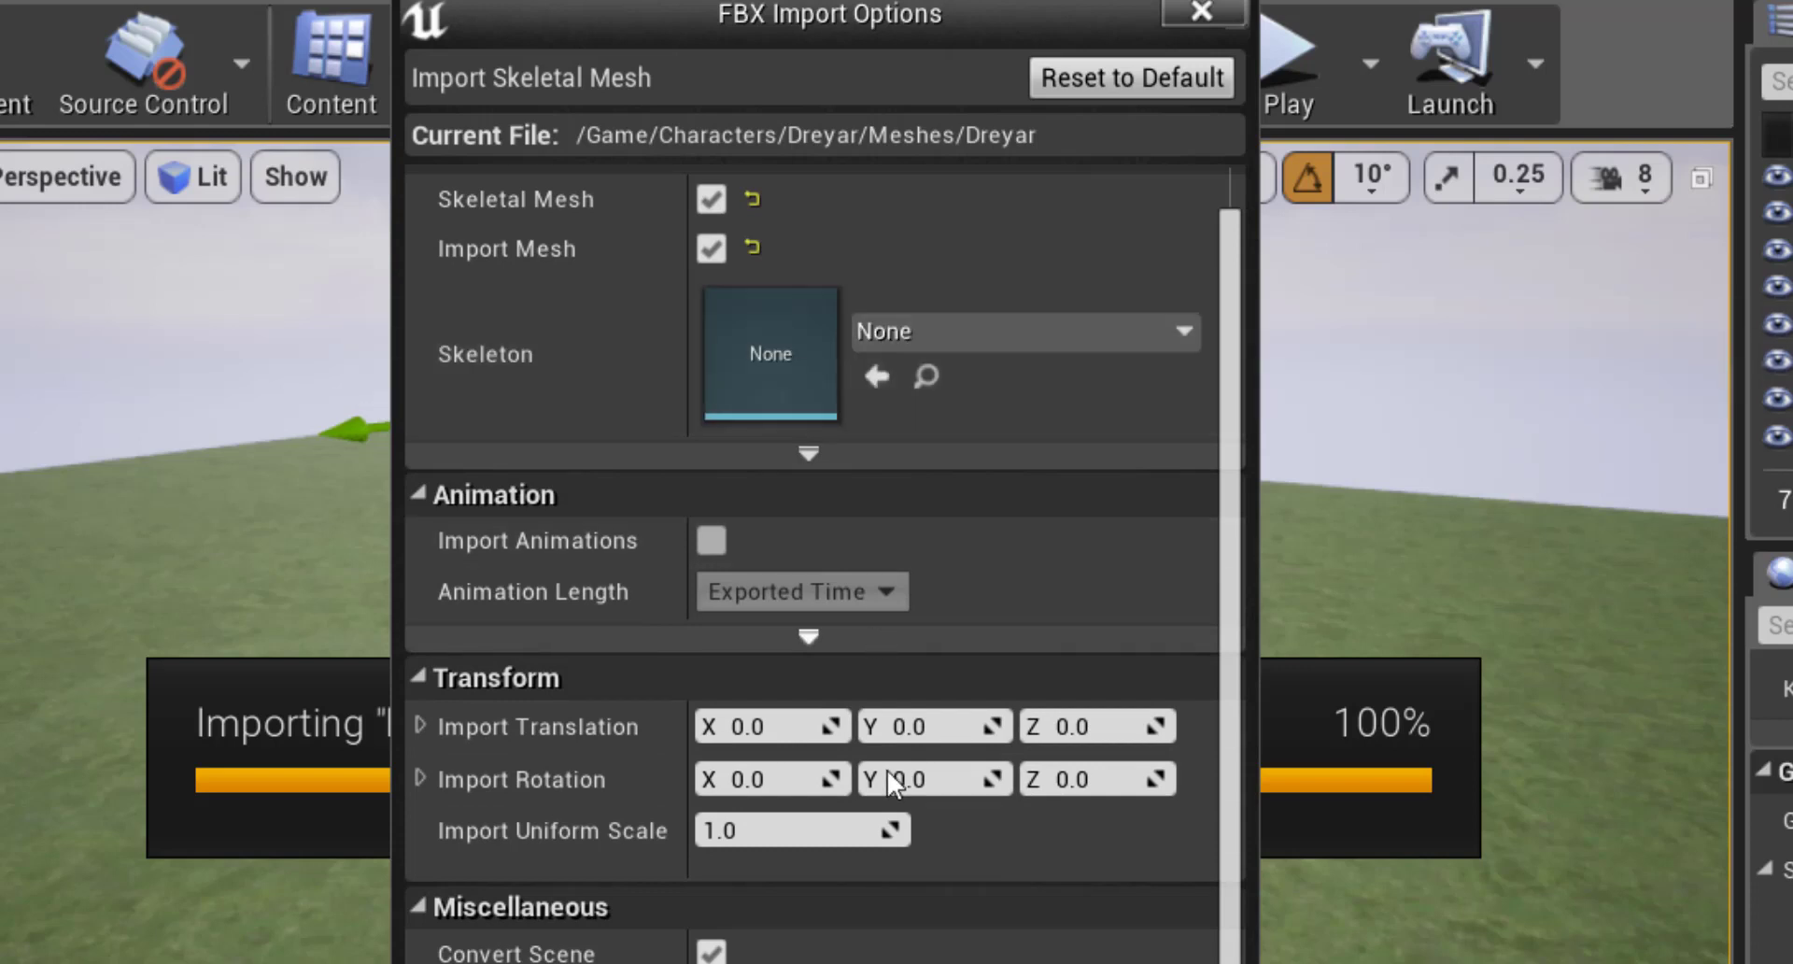
scroll(961, 864, "up", 1)
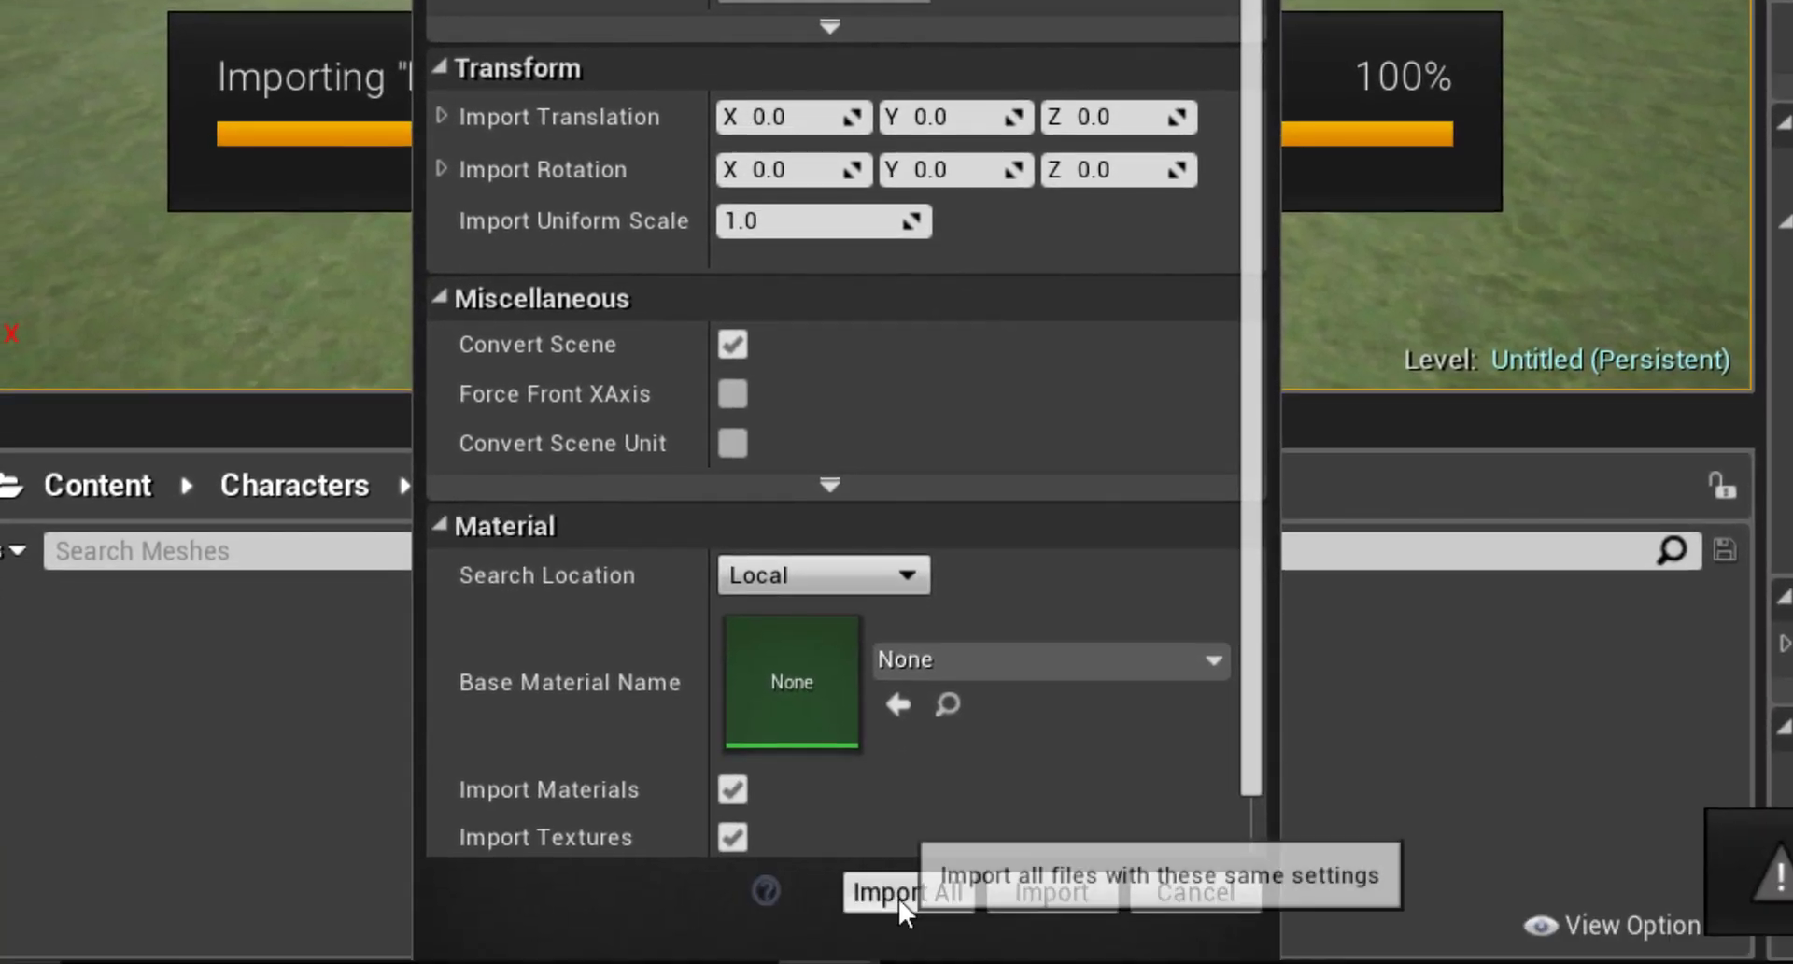
left_click(898, 898)
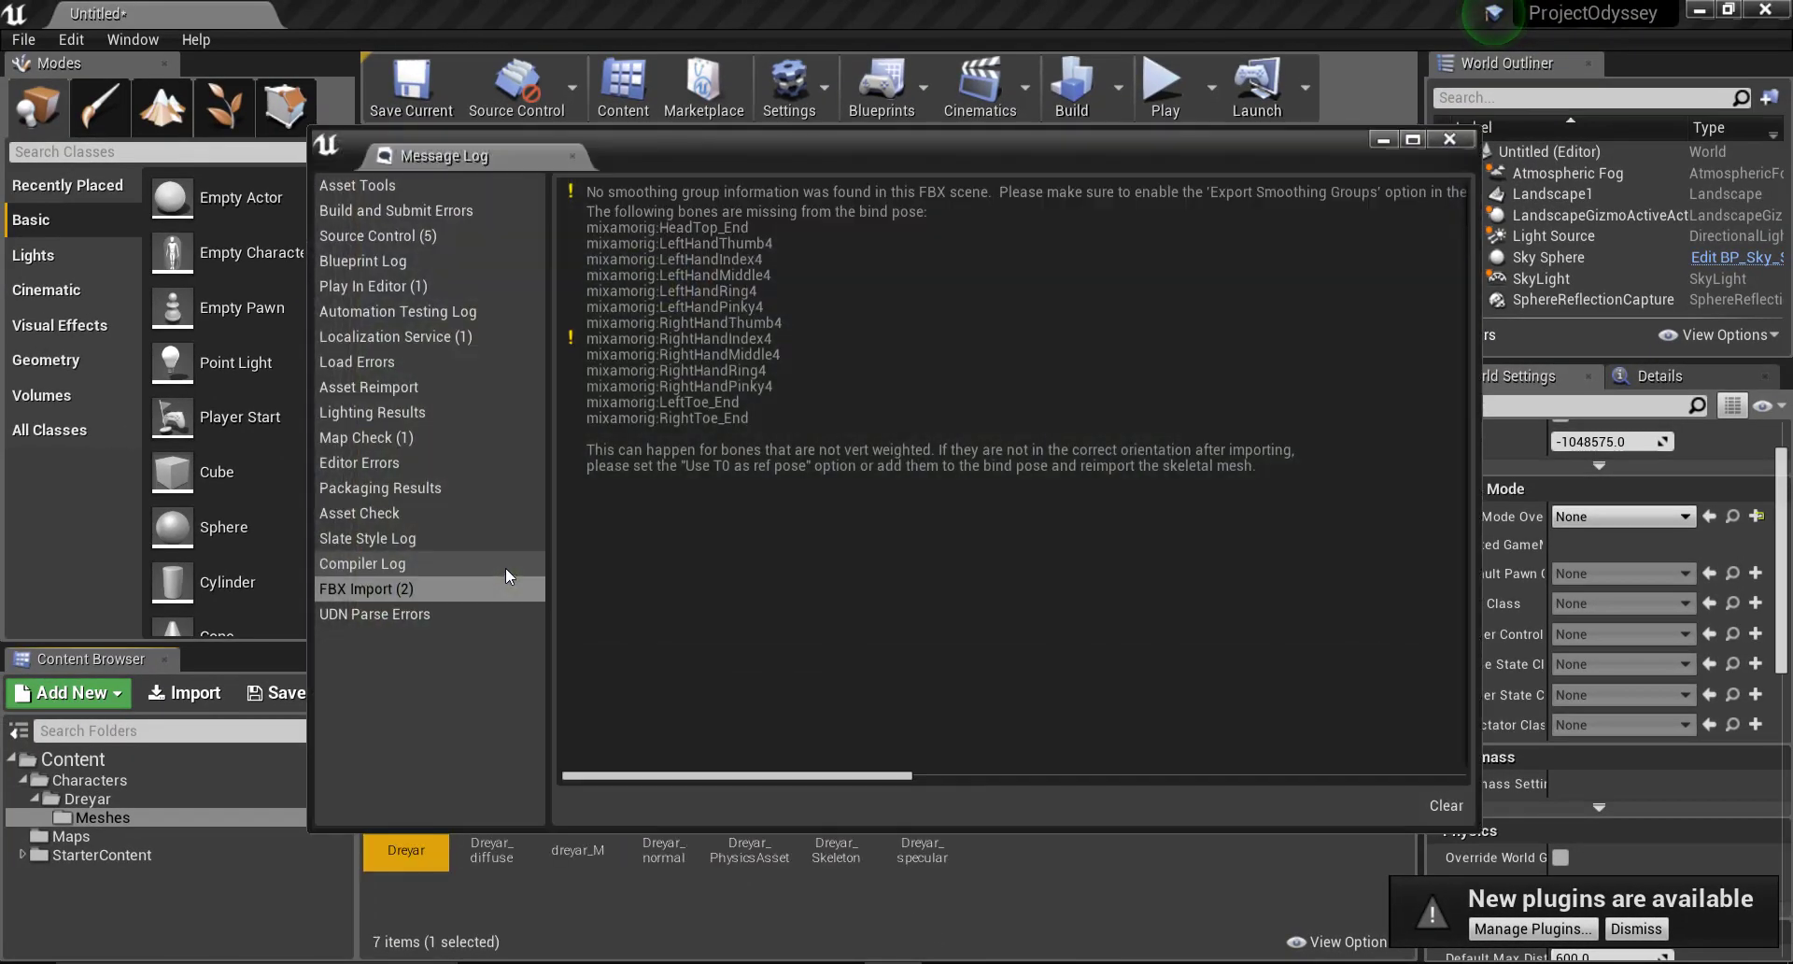
left_click(1464, 142)
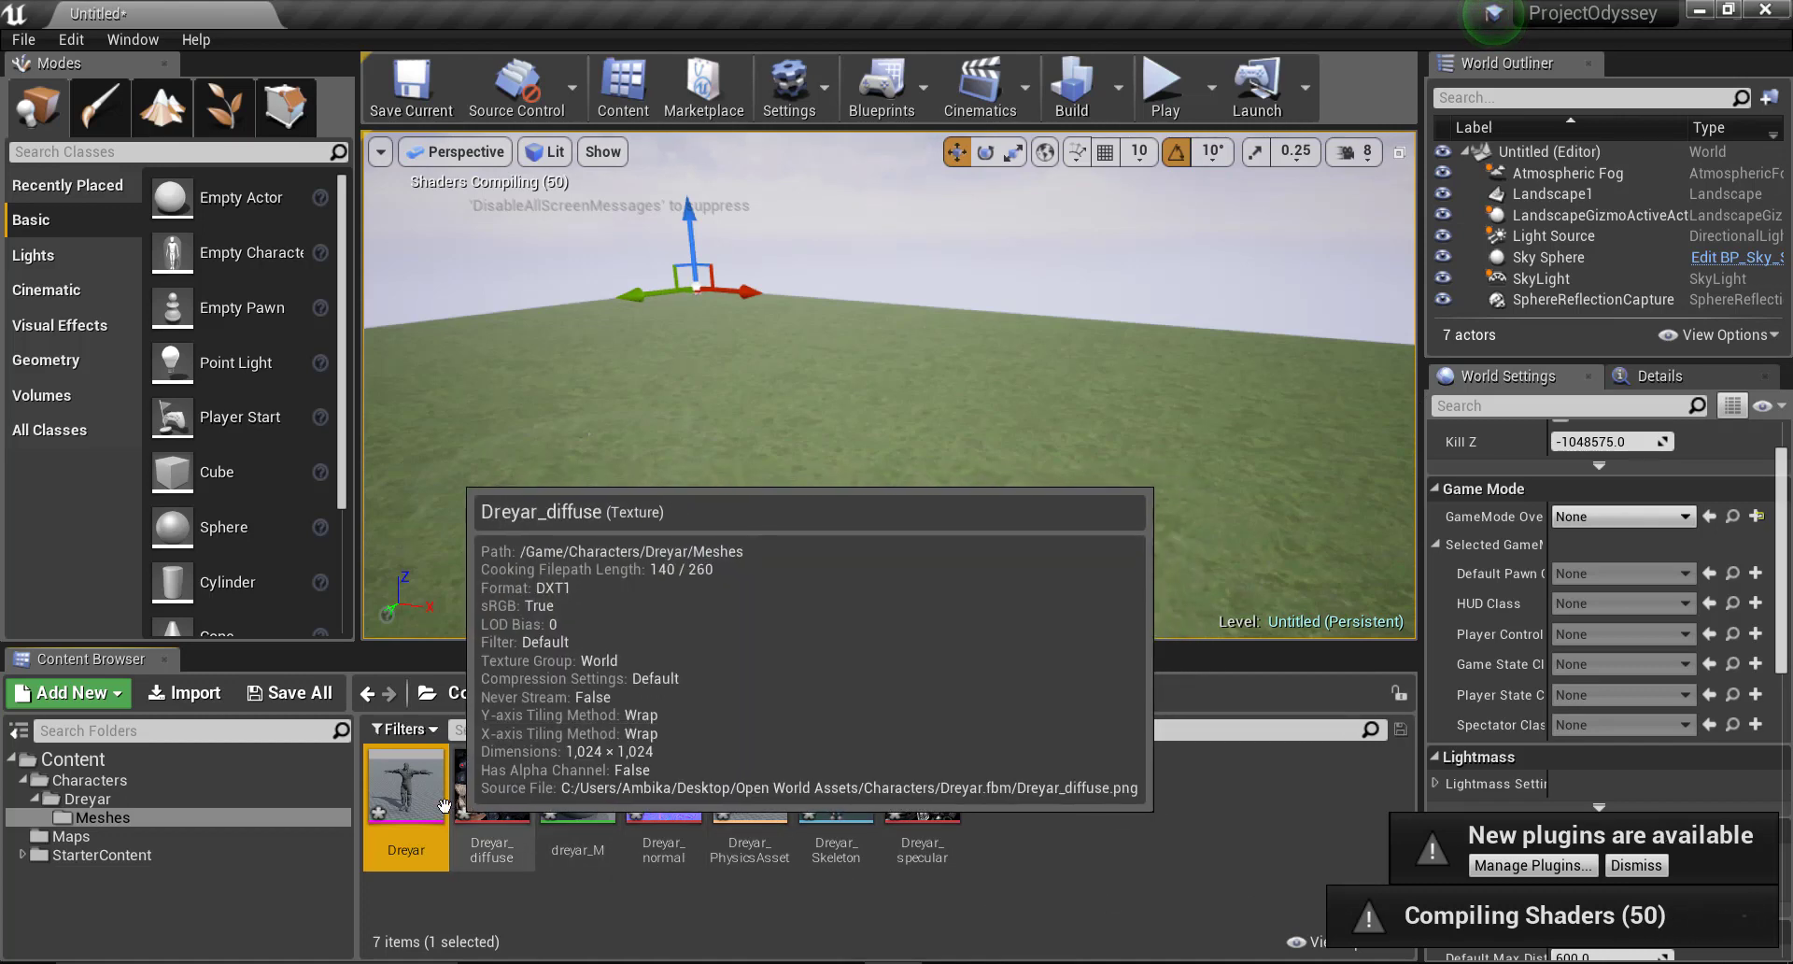
Step: Select all the imported Dreyar assets in the Meshes folder and save them
mouse_move(565, 822)
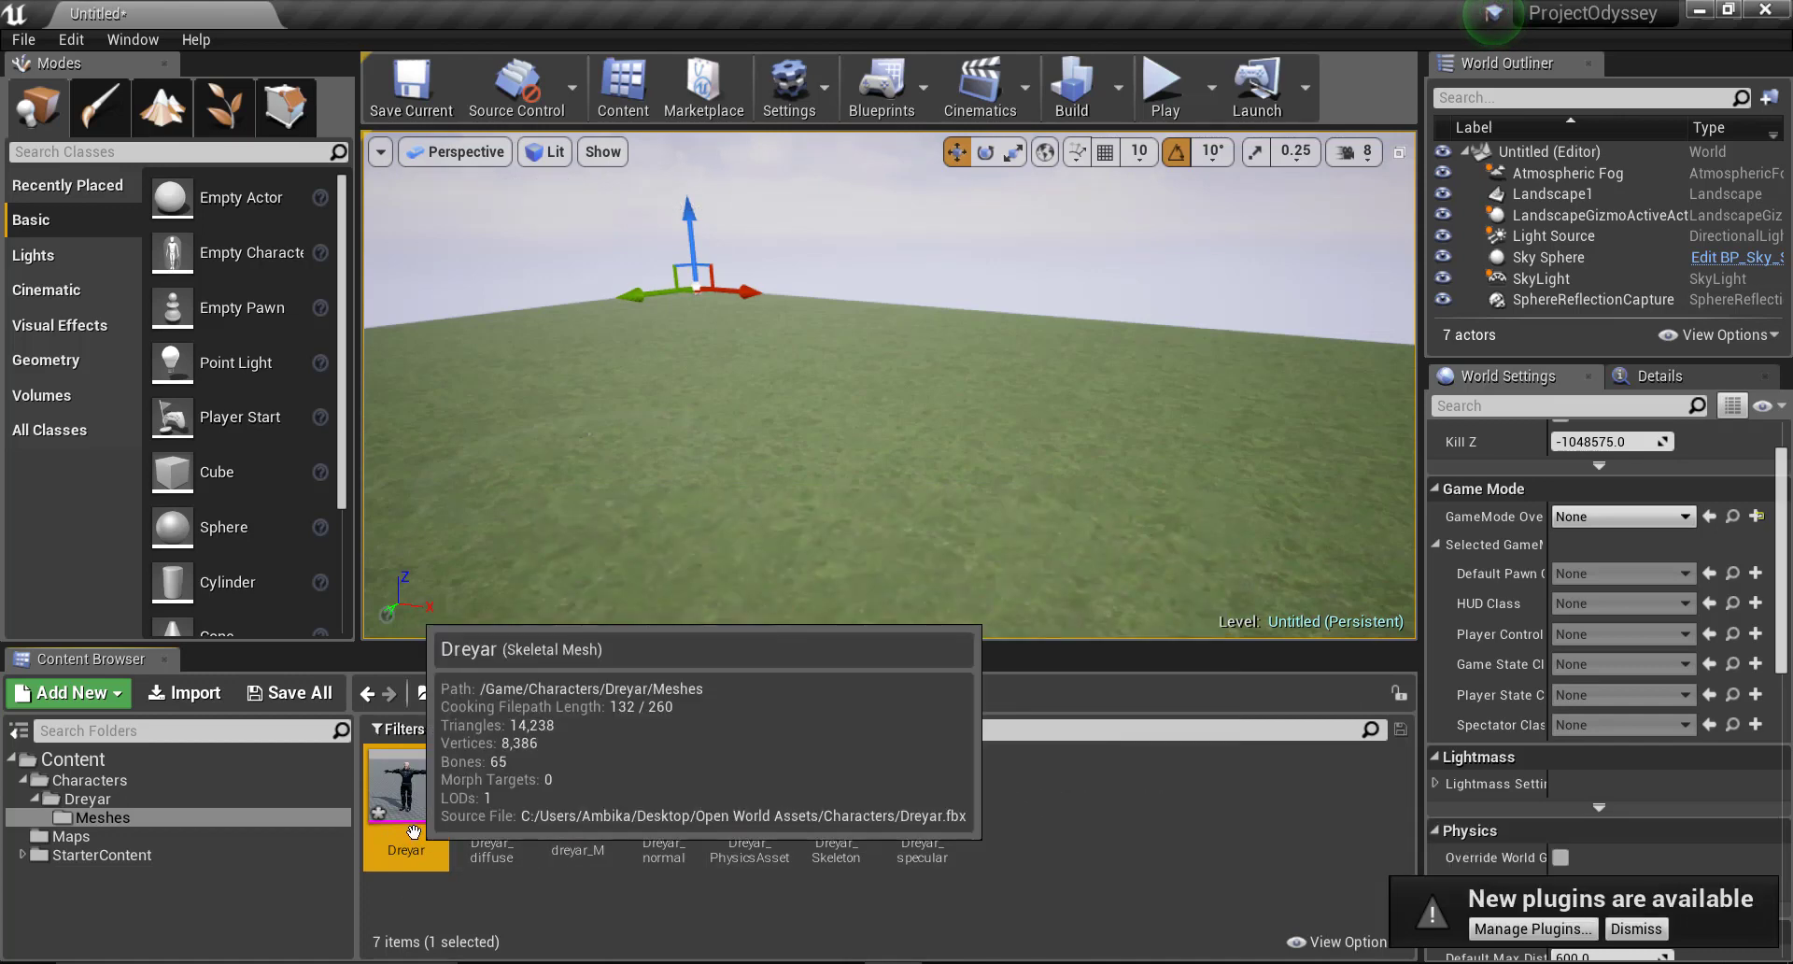
left_click(450, 829)
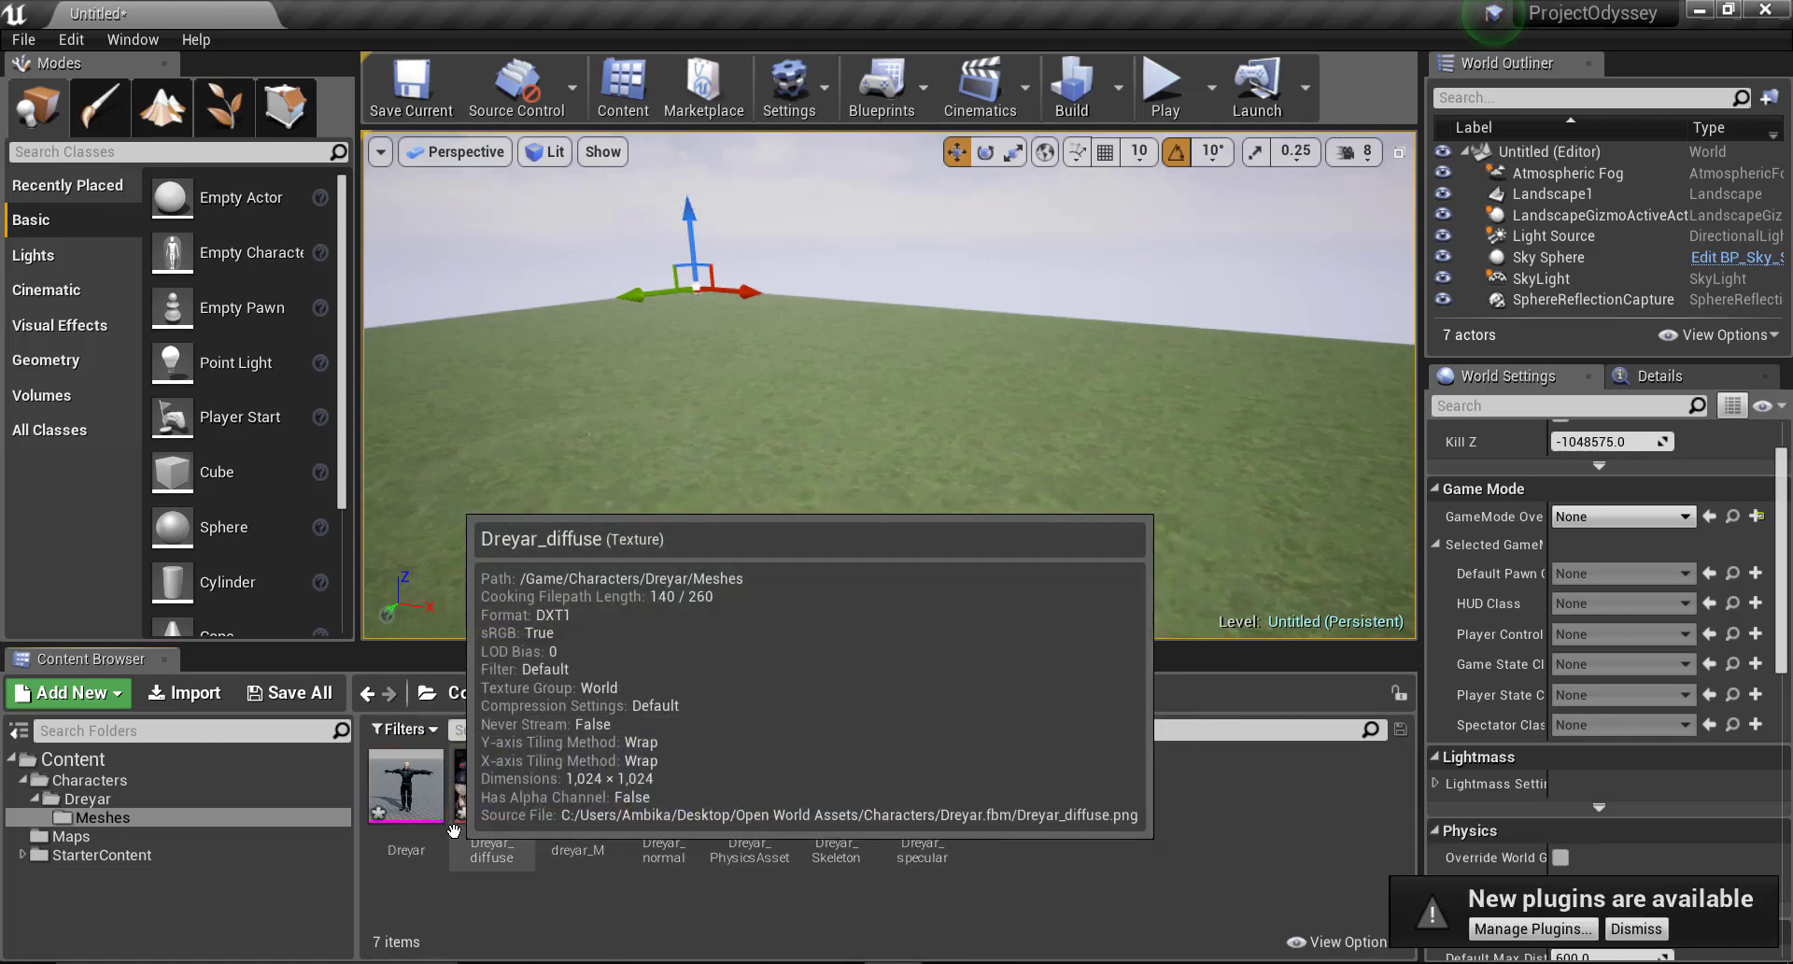
left_click(417, 806)
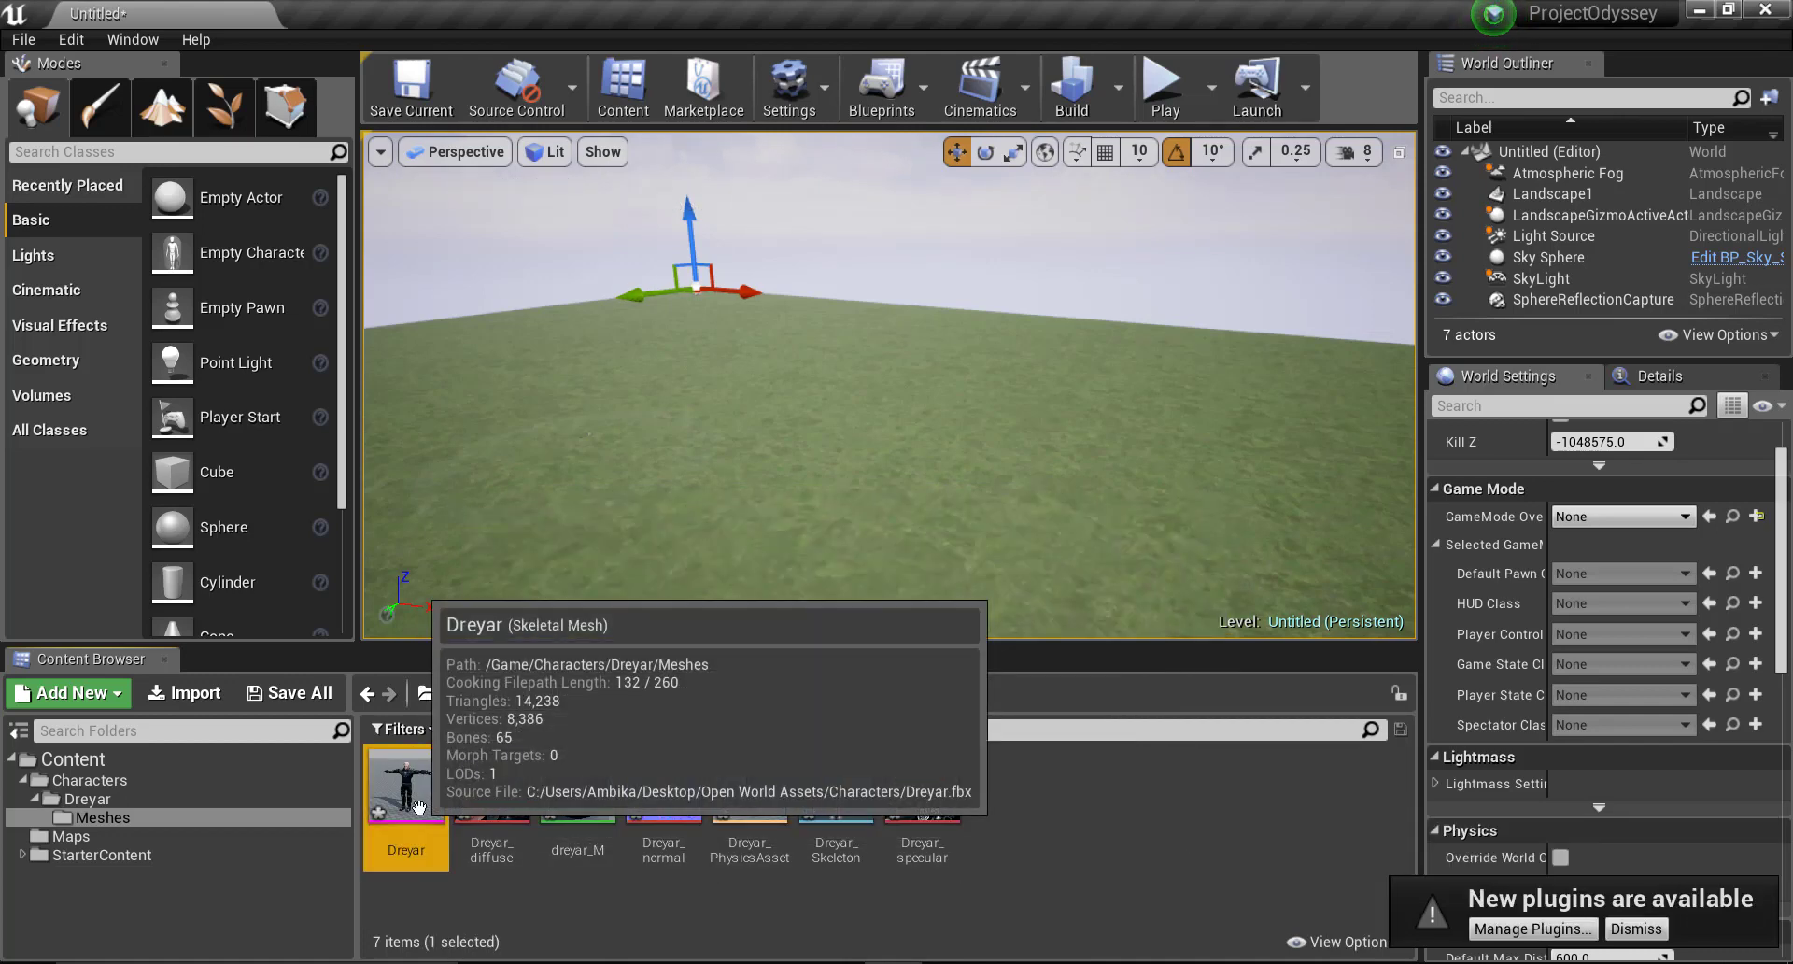
left_click(927, 808, "shift")
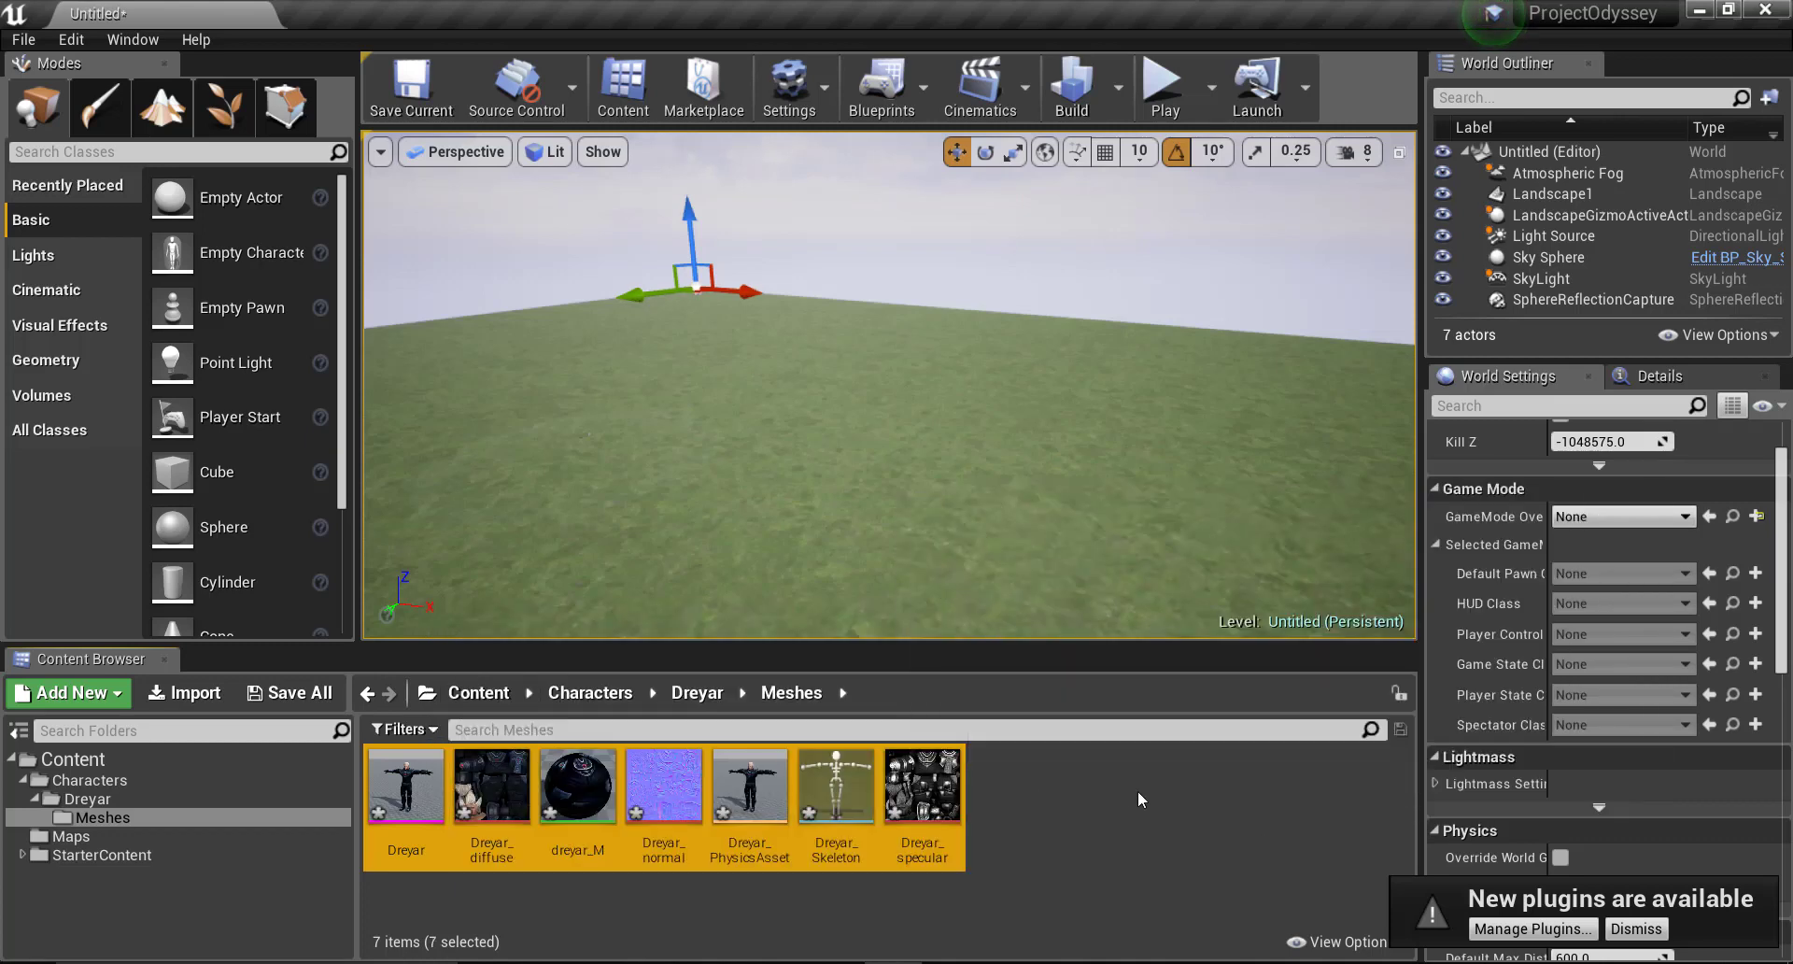
key("ctrl+s")
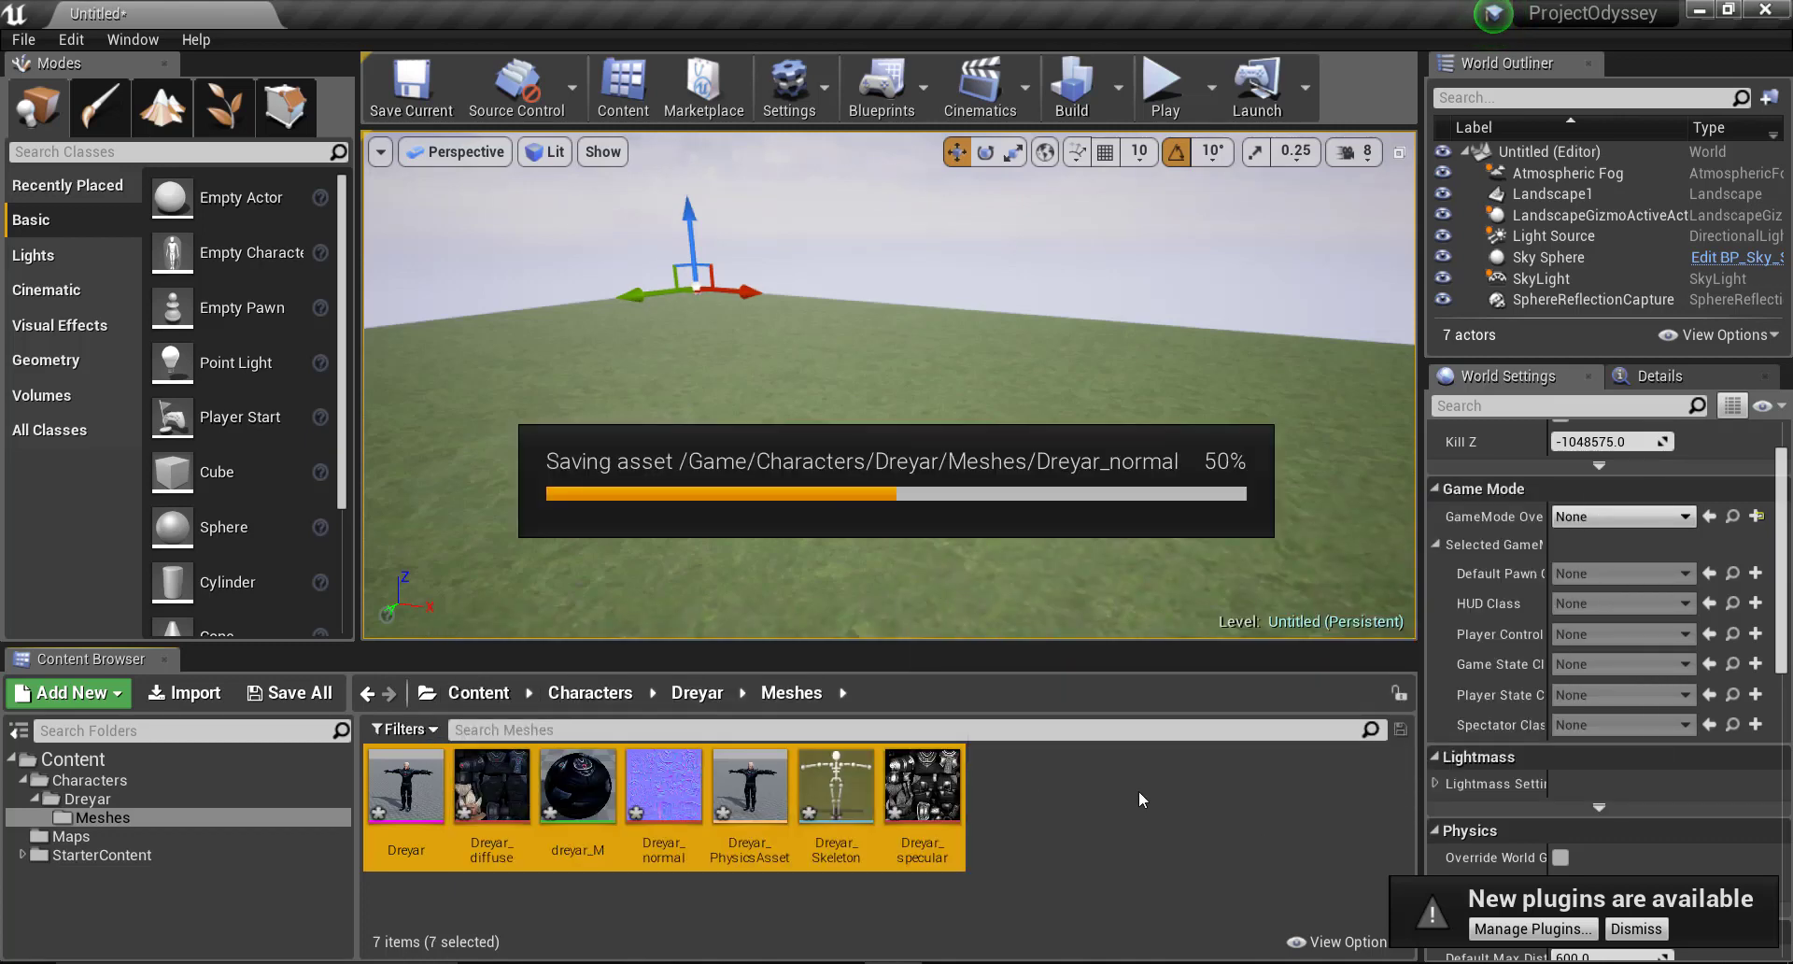
left_click(1139, 792)
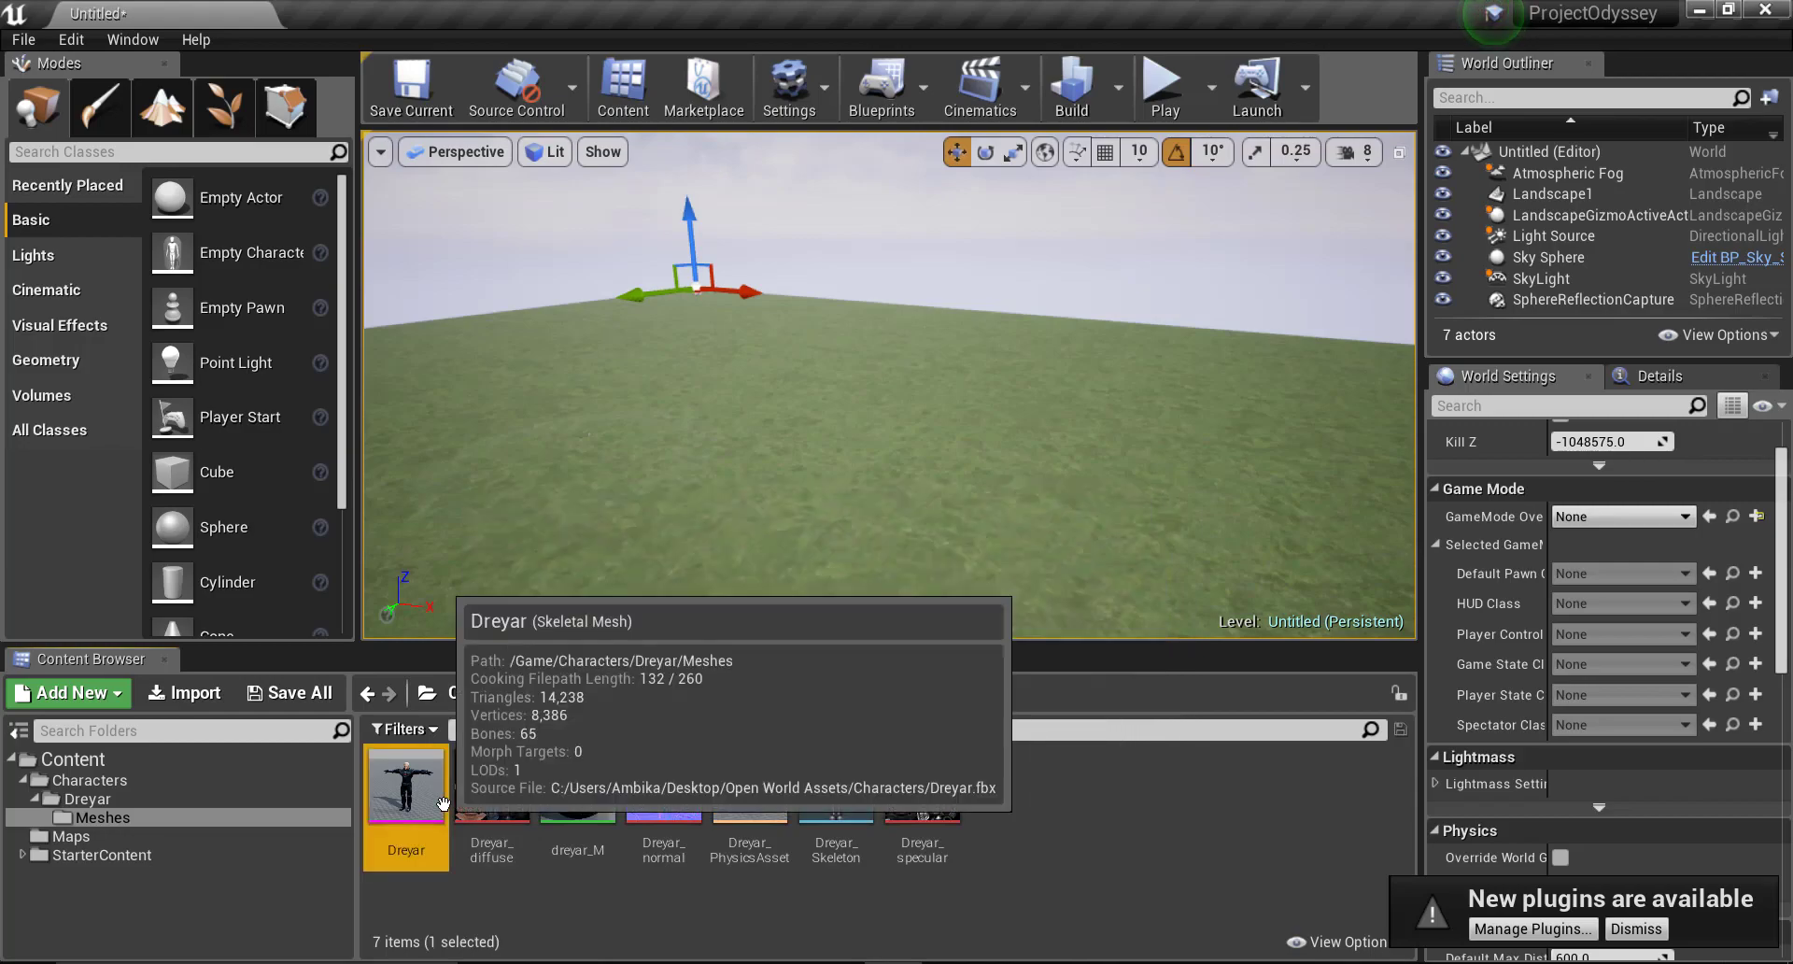
Step: Open the Dreyar skeletal mesh, examine the character from the front and the back, and close its editor
double_click(407, 794)
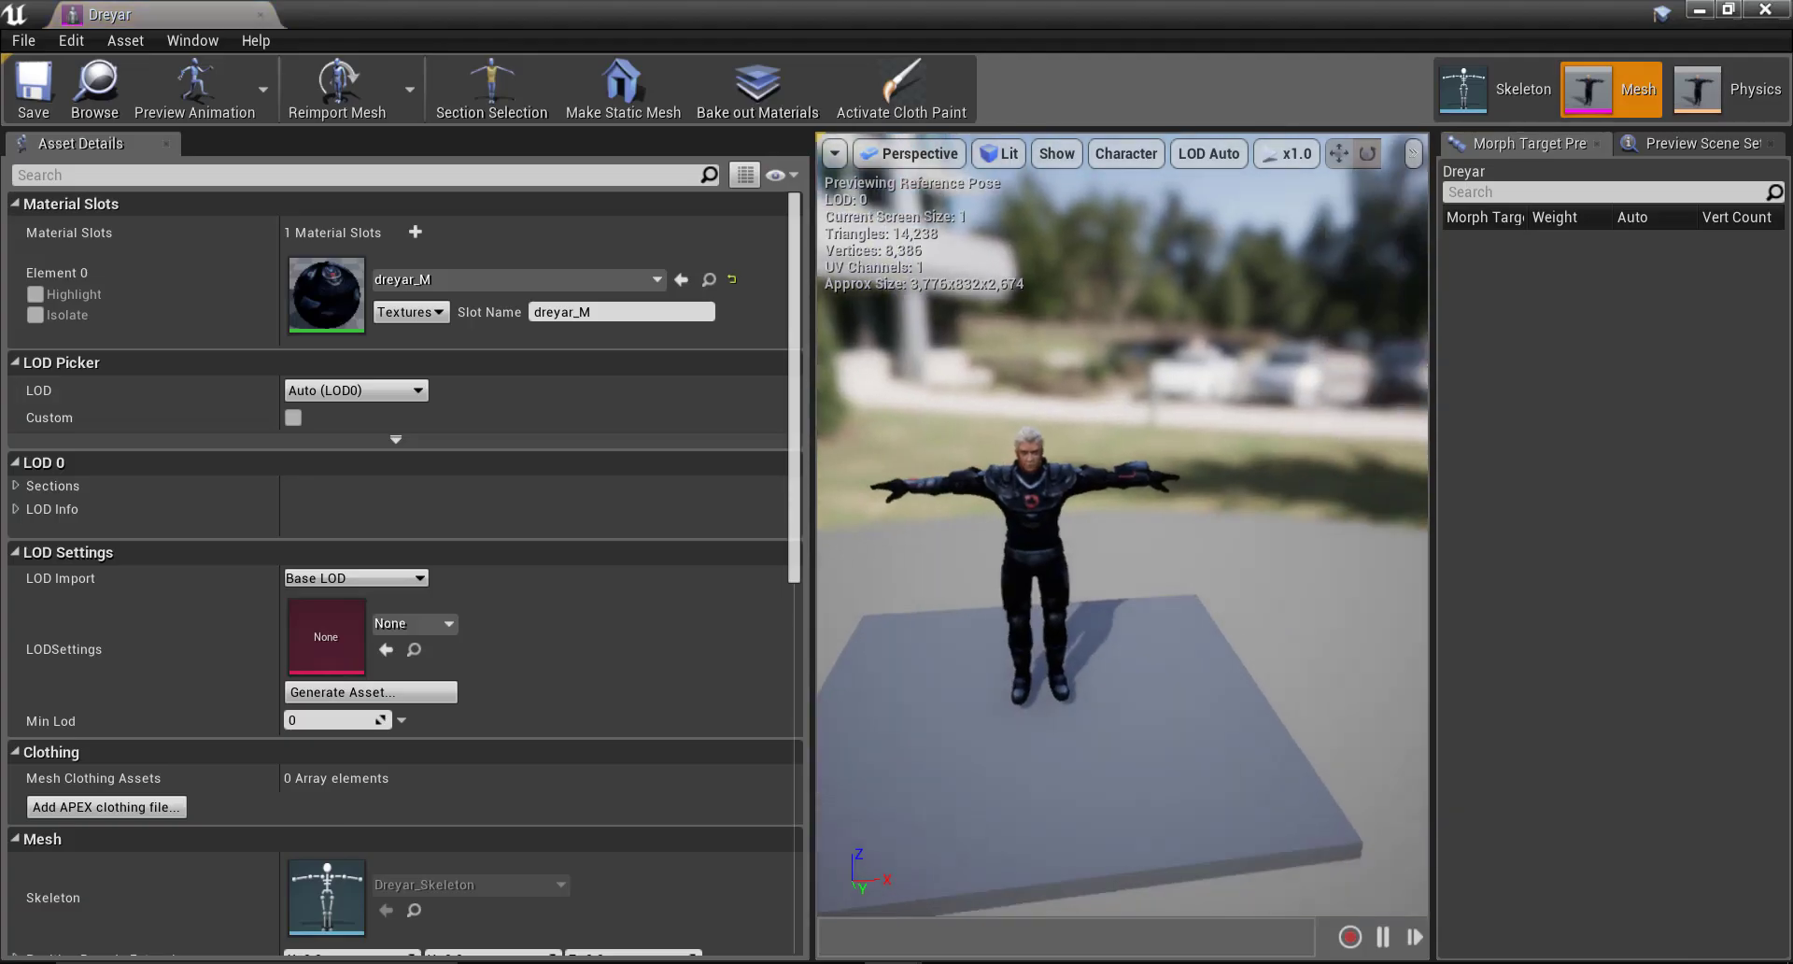
key("w")
right_click_drag(1121, 523, 789, 555)
key("d")
key("s")
mouse_move(1013, 433)
right_mouse_down()
mouse_move(999, 467)
mouse_move(1012, 432)
right_mouse_up()
key("w")
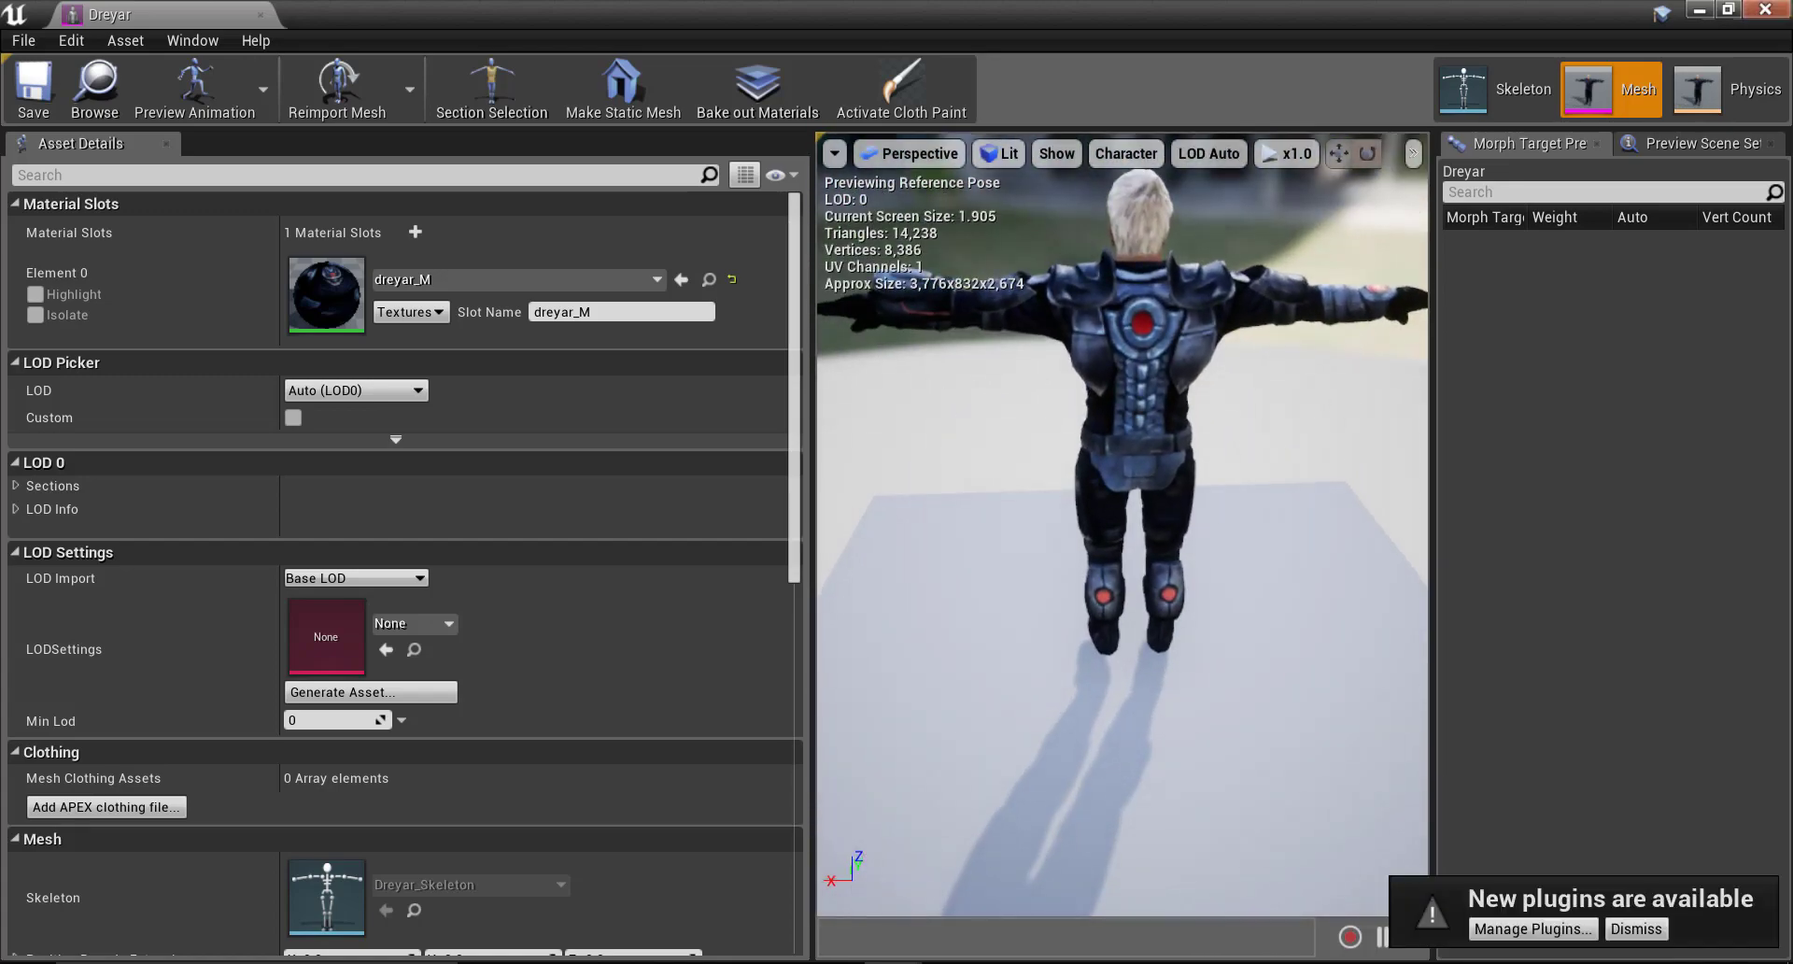
left_click(261, 15)
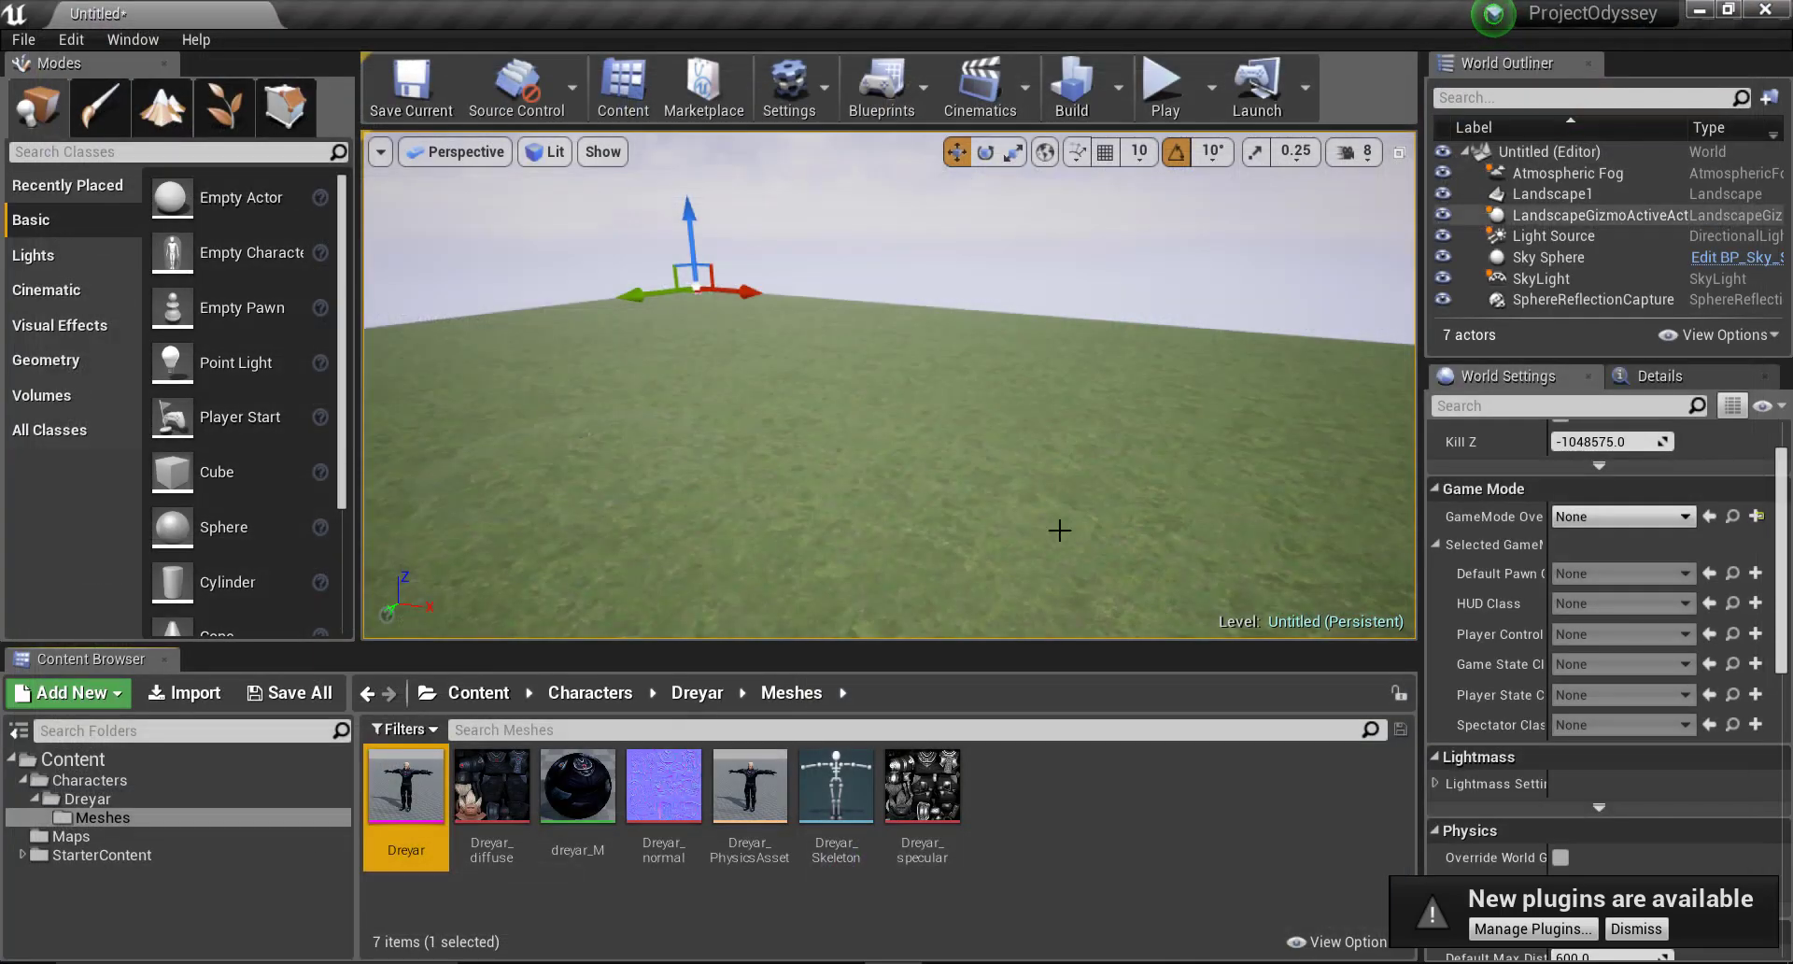
Step: Go up from Meshes to the Dreyar folder in the Content Browser
left_click(256, 798)
left_click(244, 810)
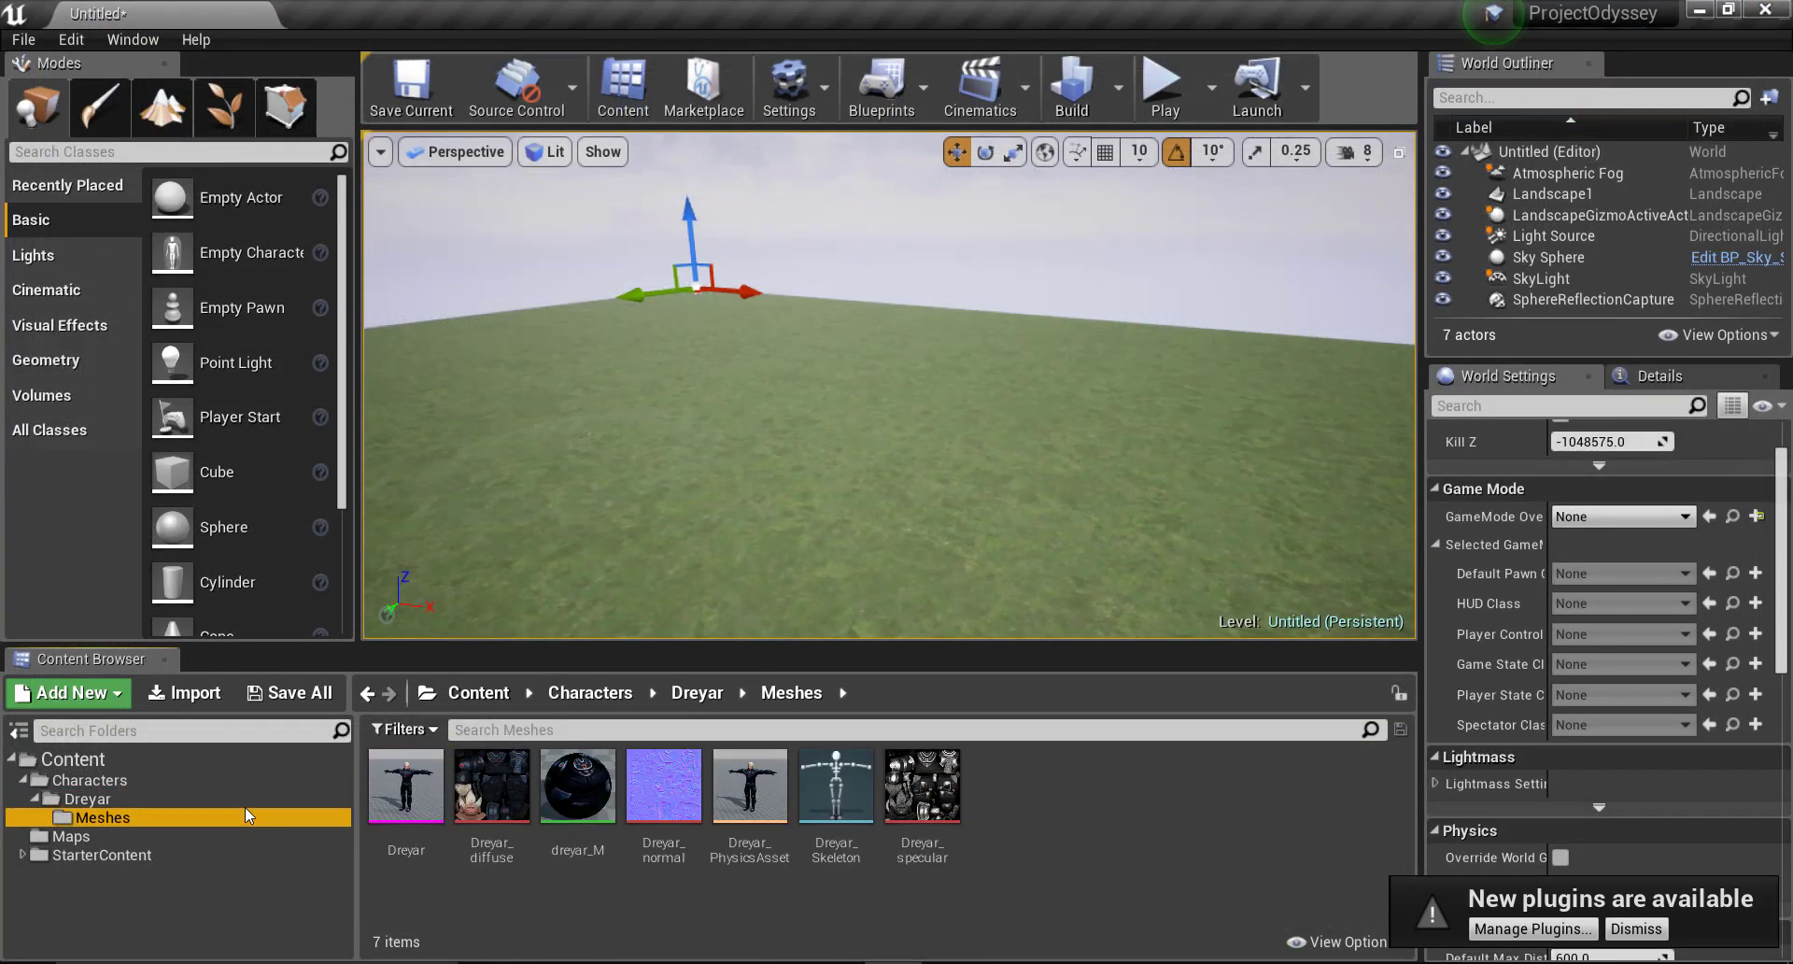
left_click(249, 794)
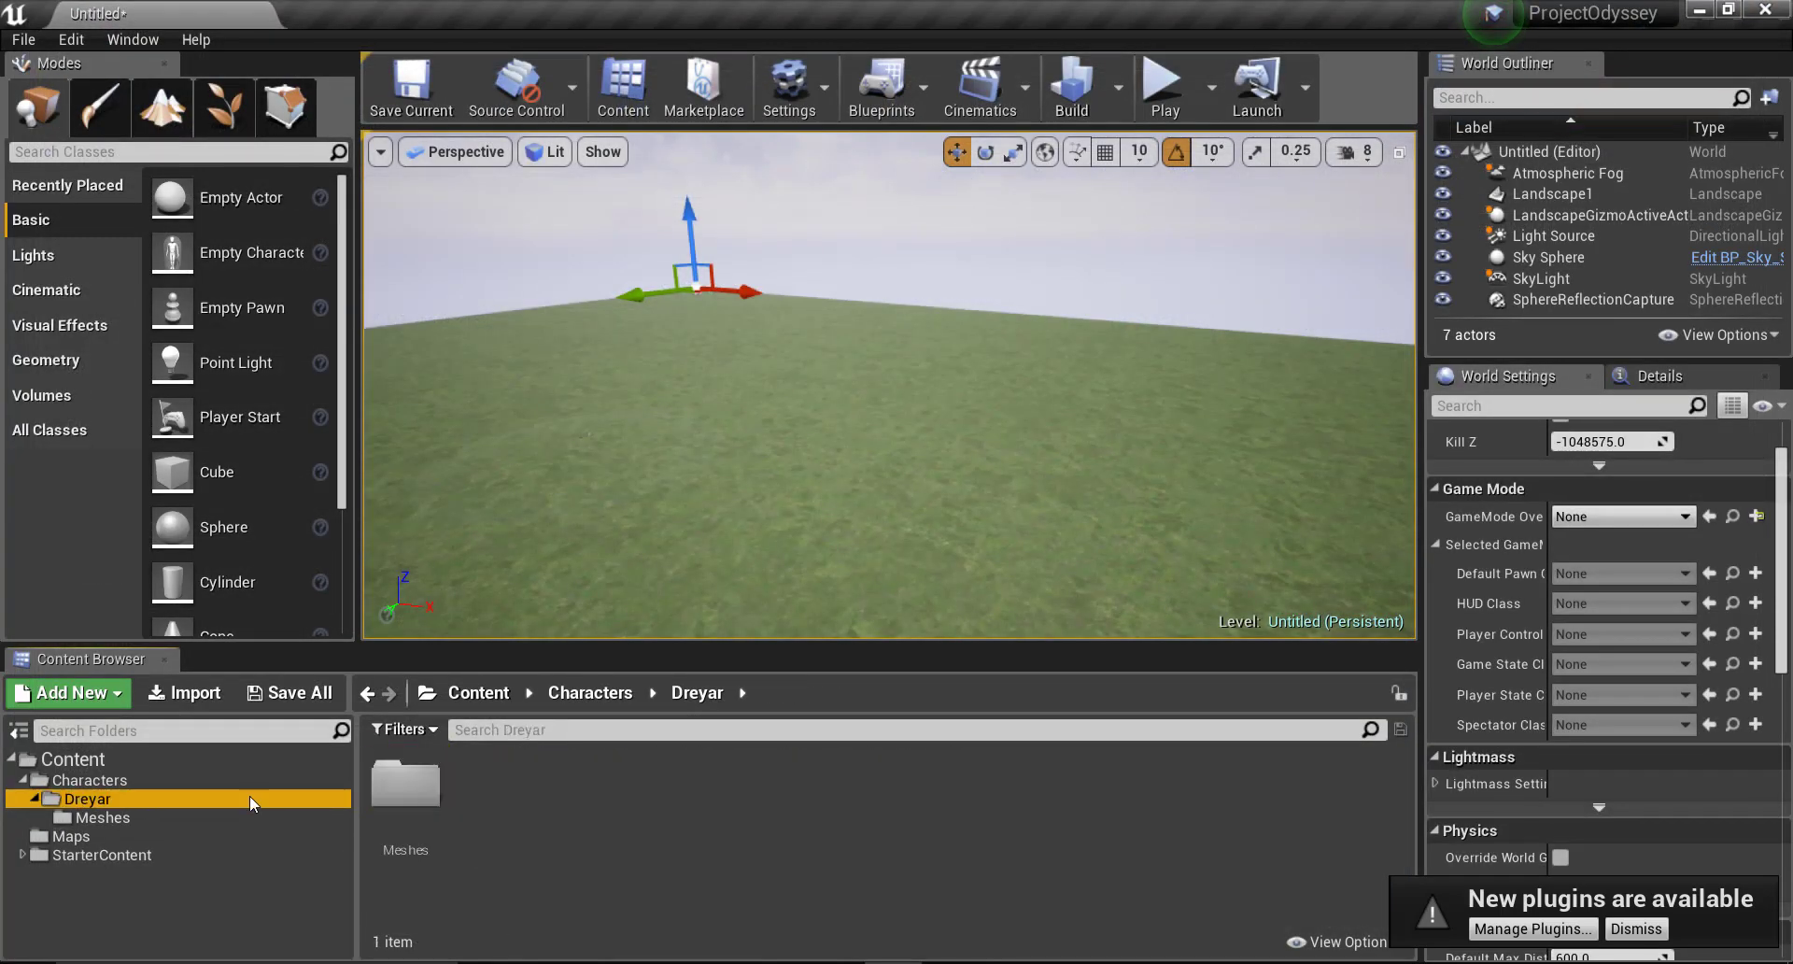
Step: Play-test the level briefly, stop it, and look over the grass landscape and its edges in the viewport
left_click(1163, 82)
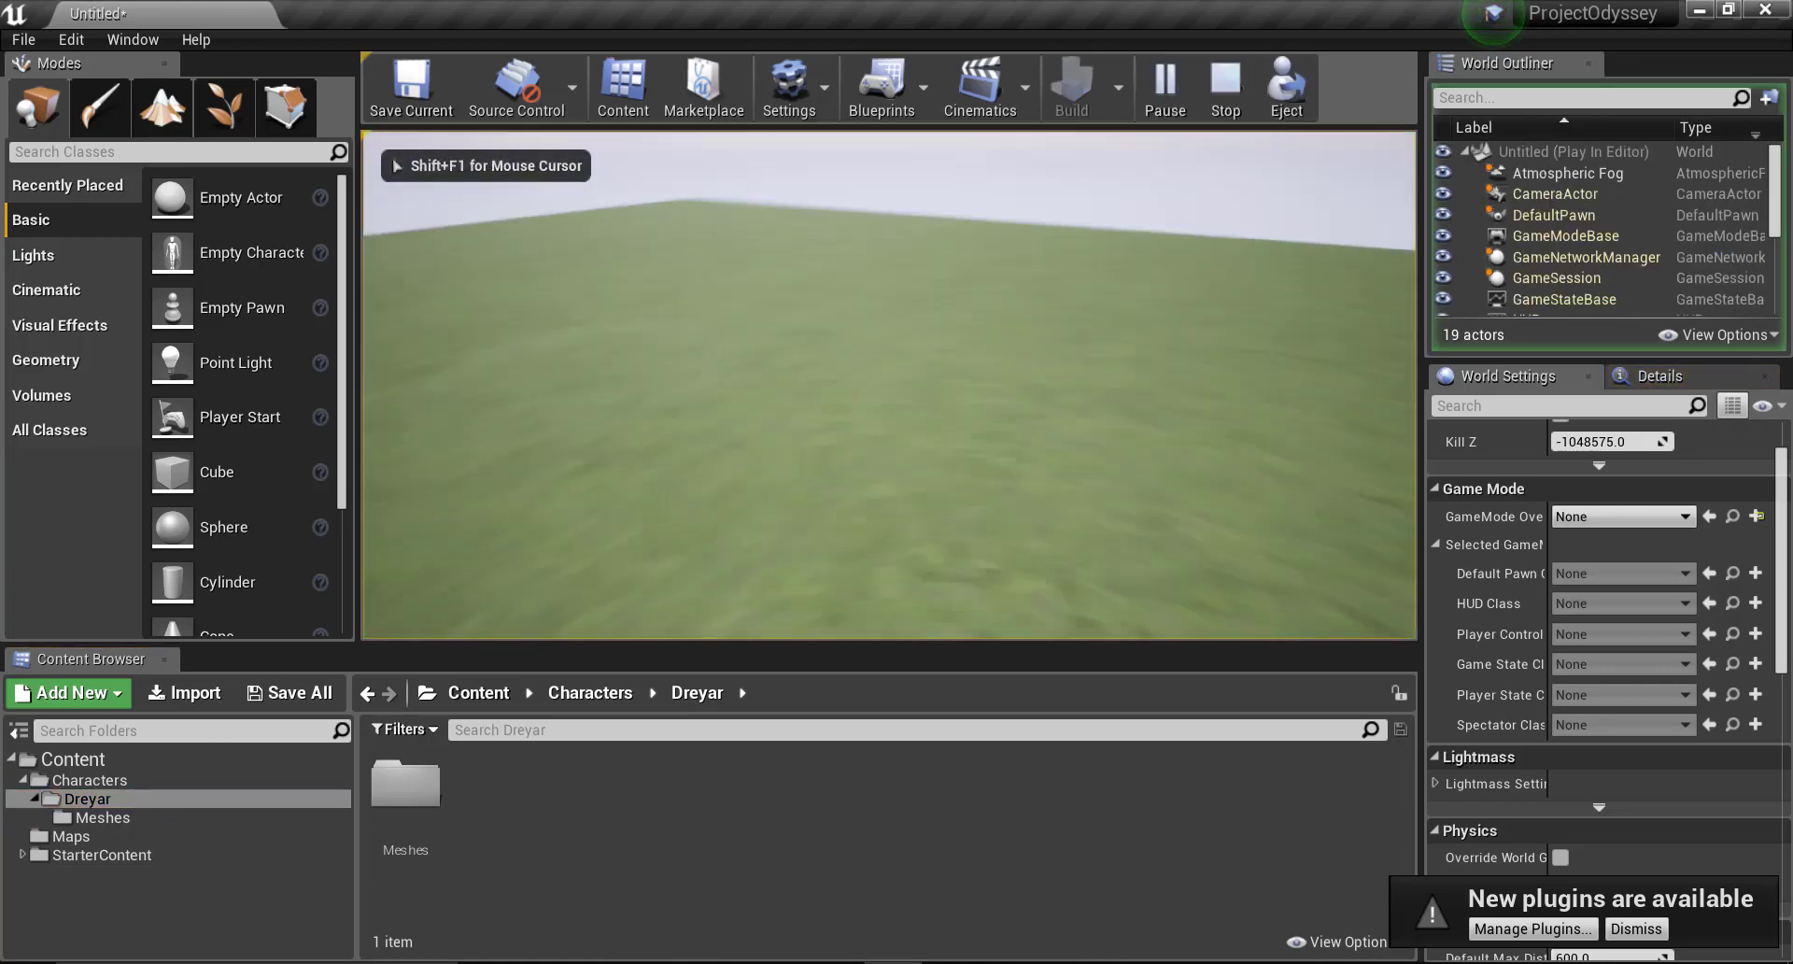
key("Escape")
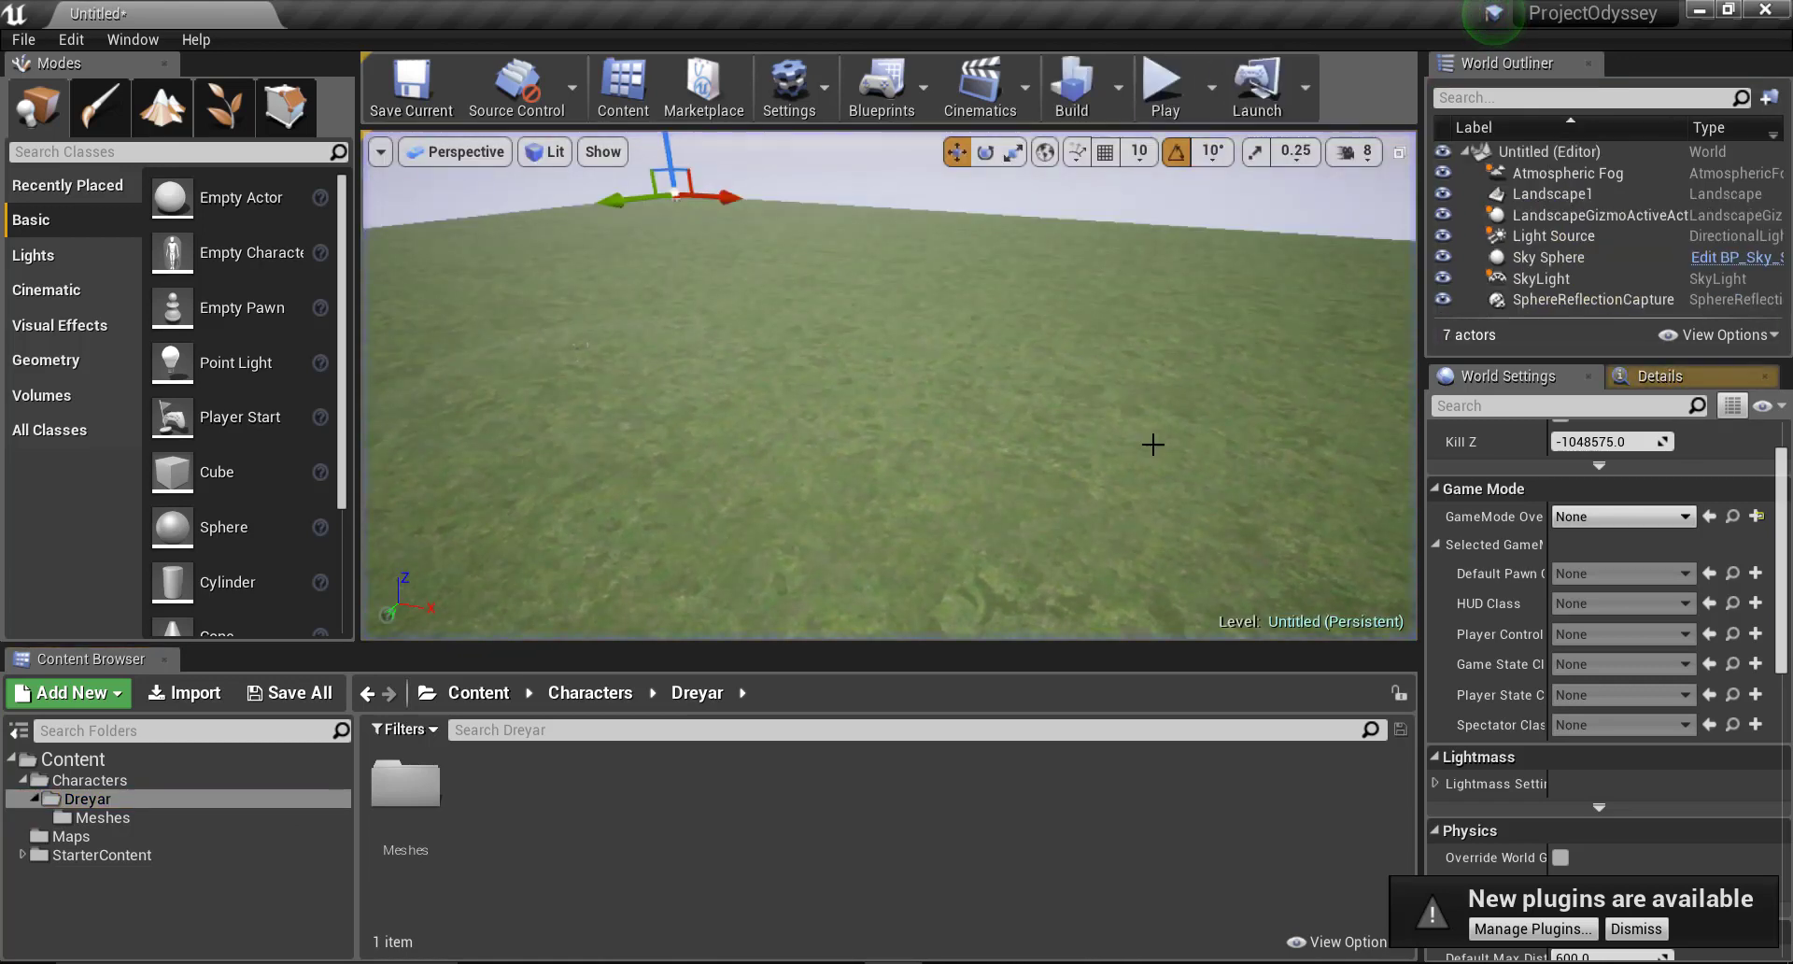
right_click_drag(666, 412, 642, 380)
key("w")
right_click_drag(597, 440, 780, 402)
right_click_drag(665, 416, 737, 355)
left_click(737, 284)
key("s")
right_click_drag(681, 261, 752, 269)
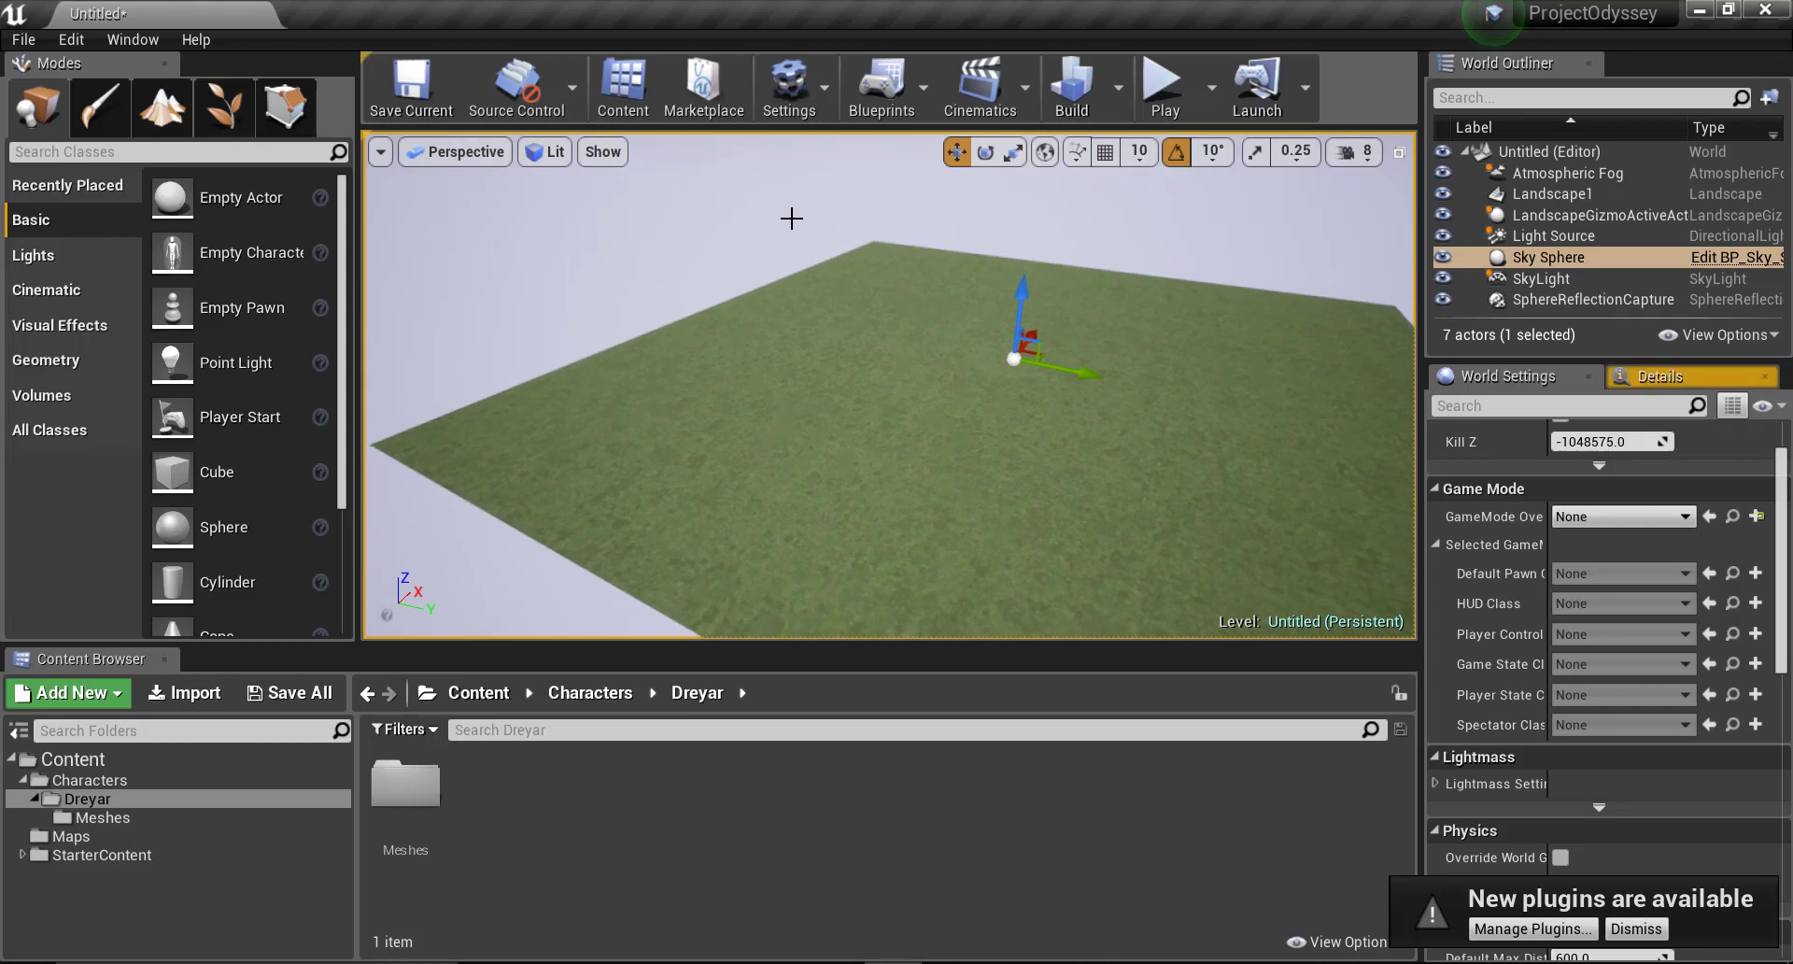
right_click_drag(793, 211, 664, 444)
Step: Create a Blueprint Class in the Dreyar folder with Character as its parent class and name it Dreyar_BP
right_click(654, 820)
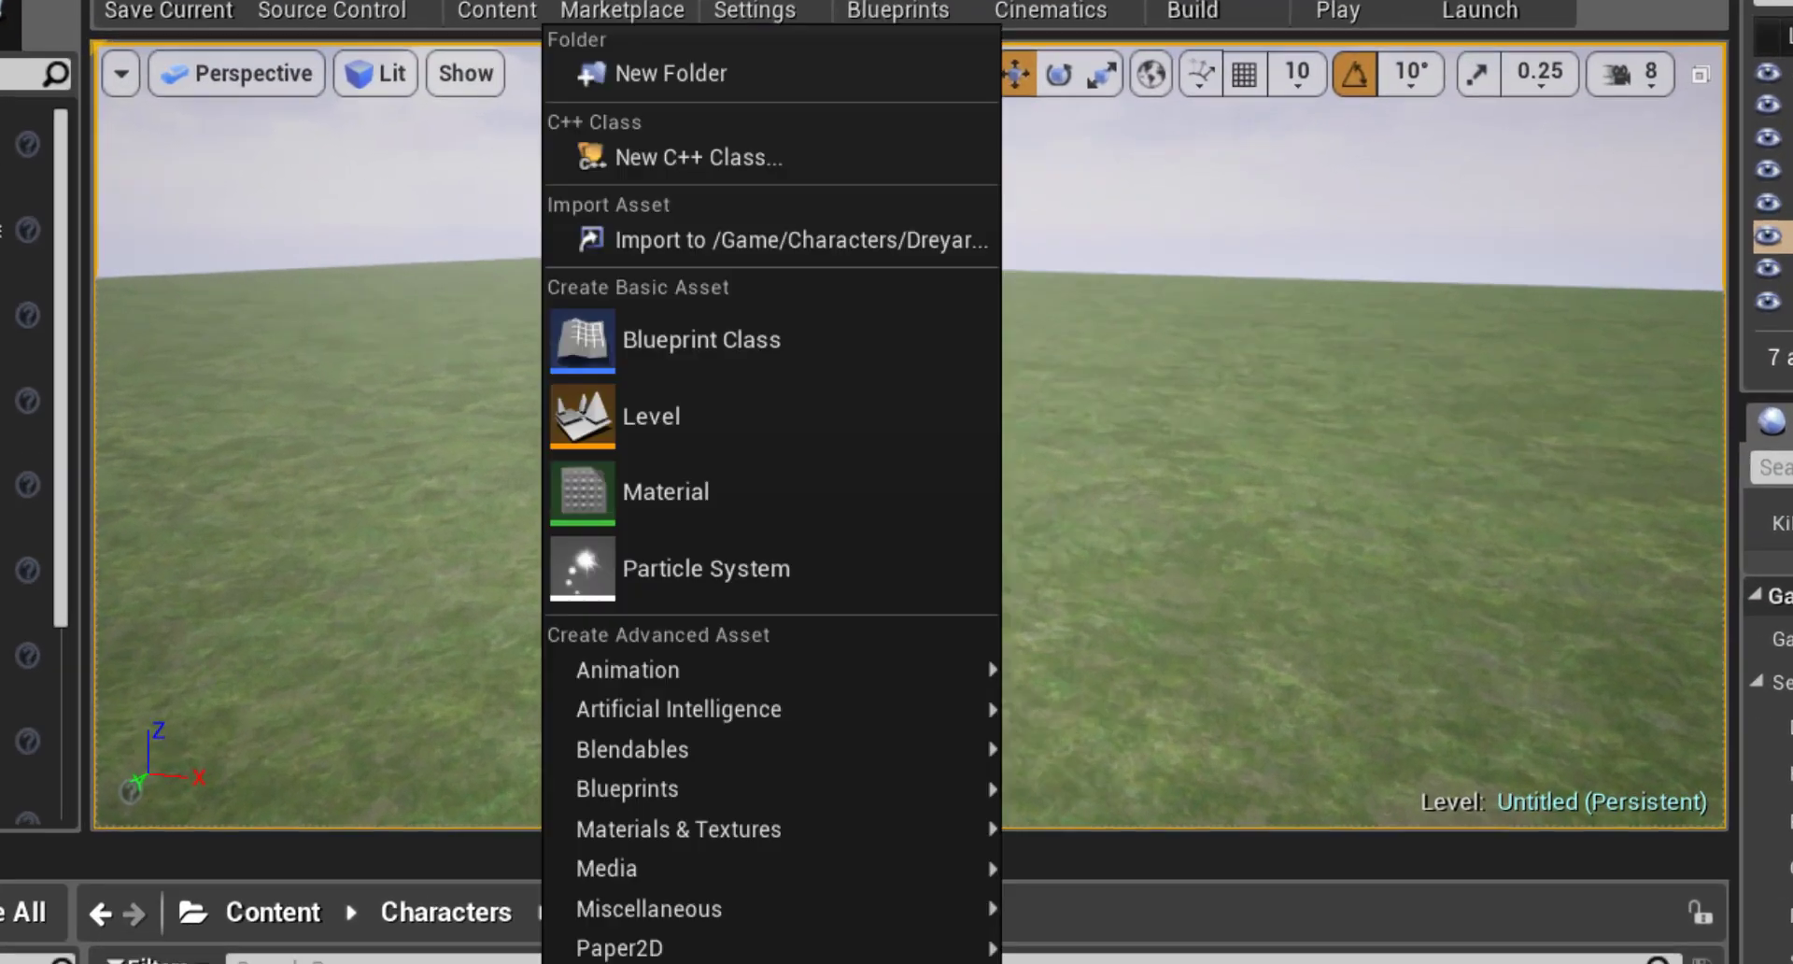
left_click(791, 404)
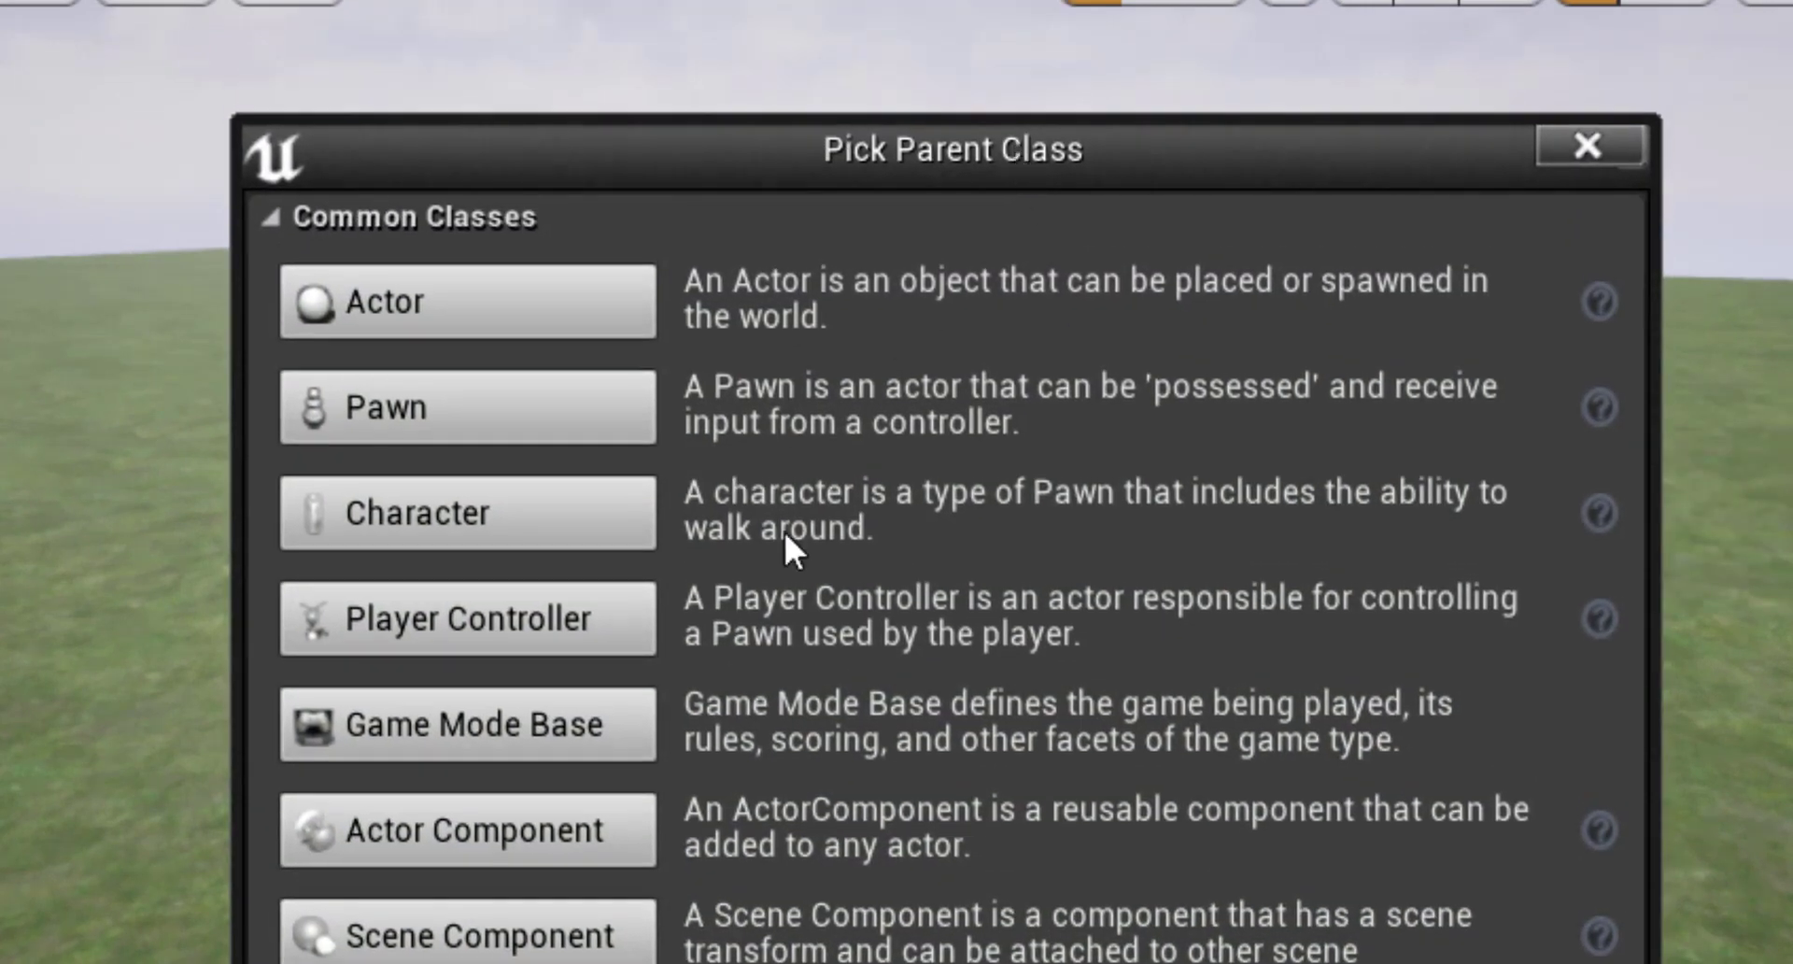
mouse_move(604, 535)
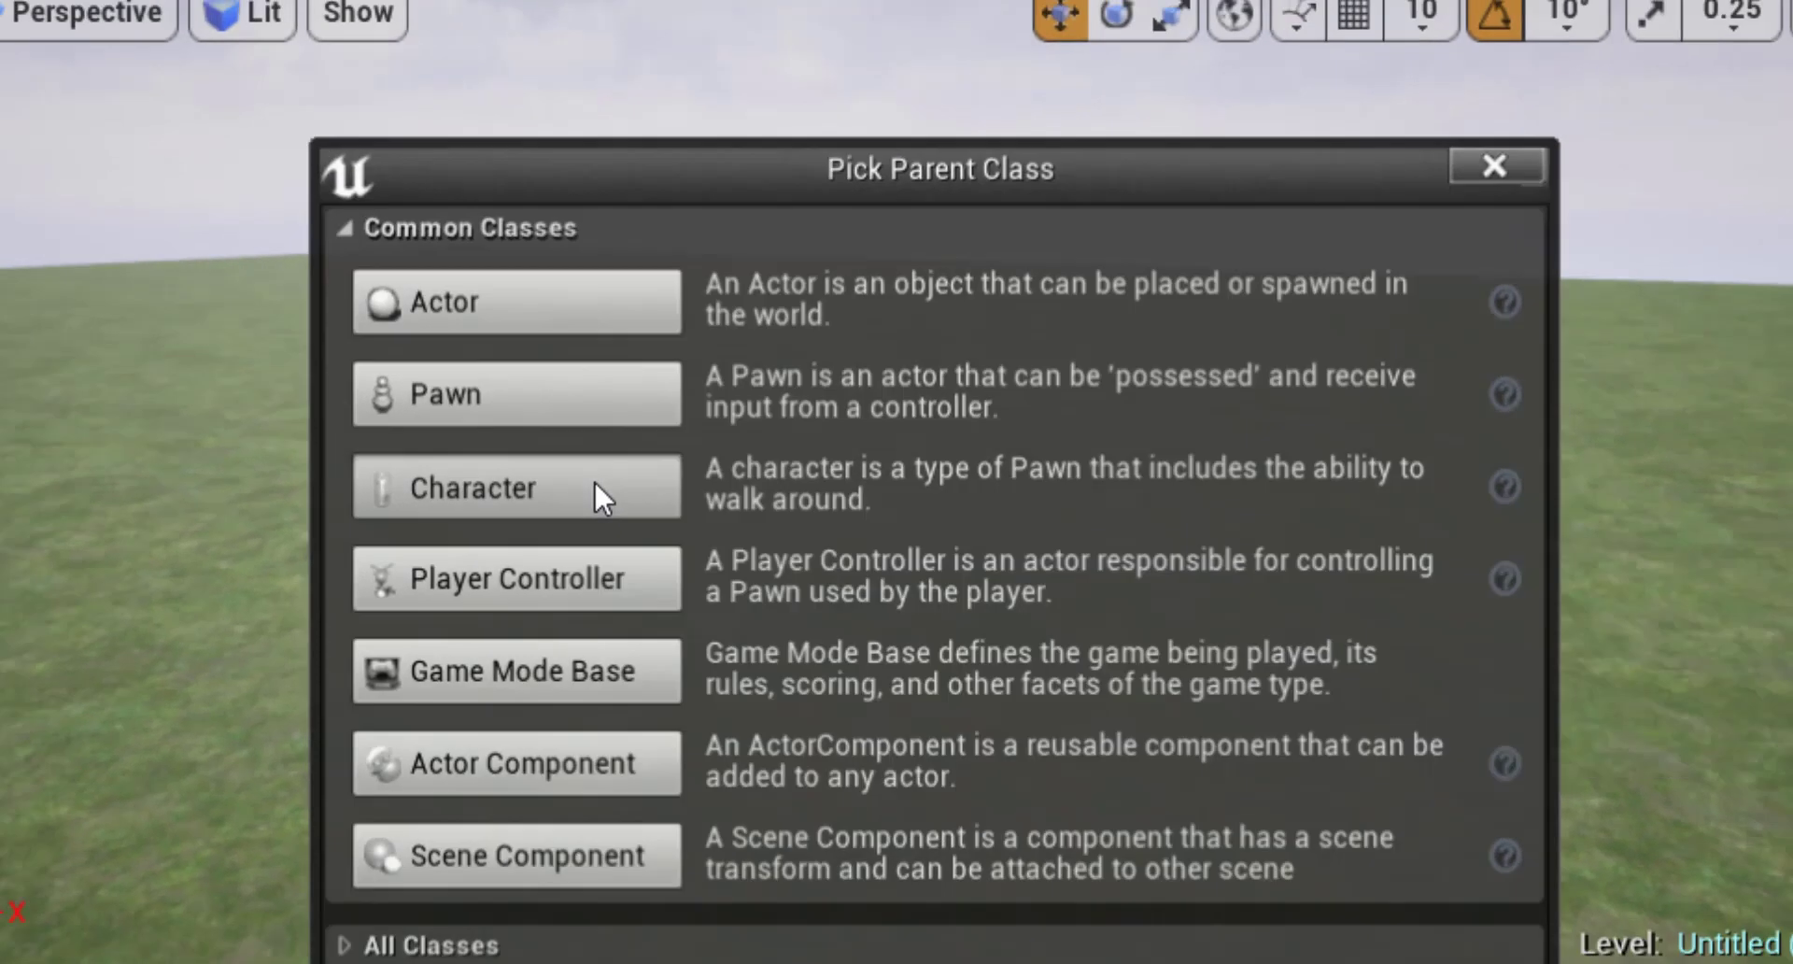
left_click(596, 484)
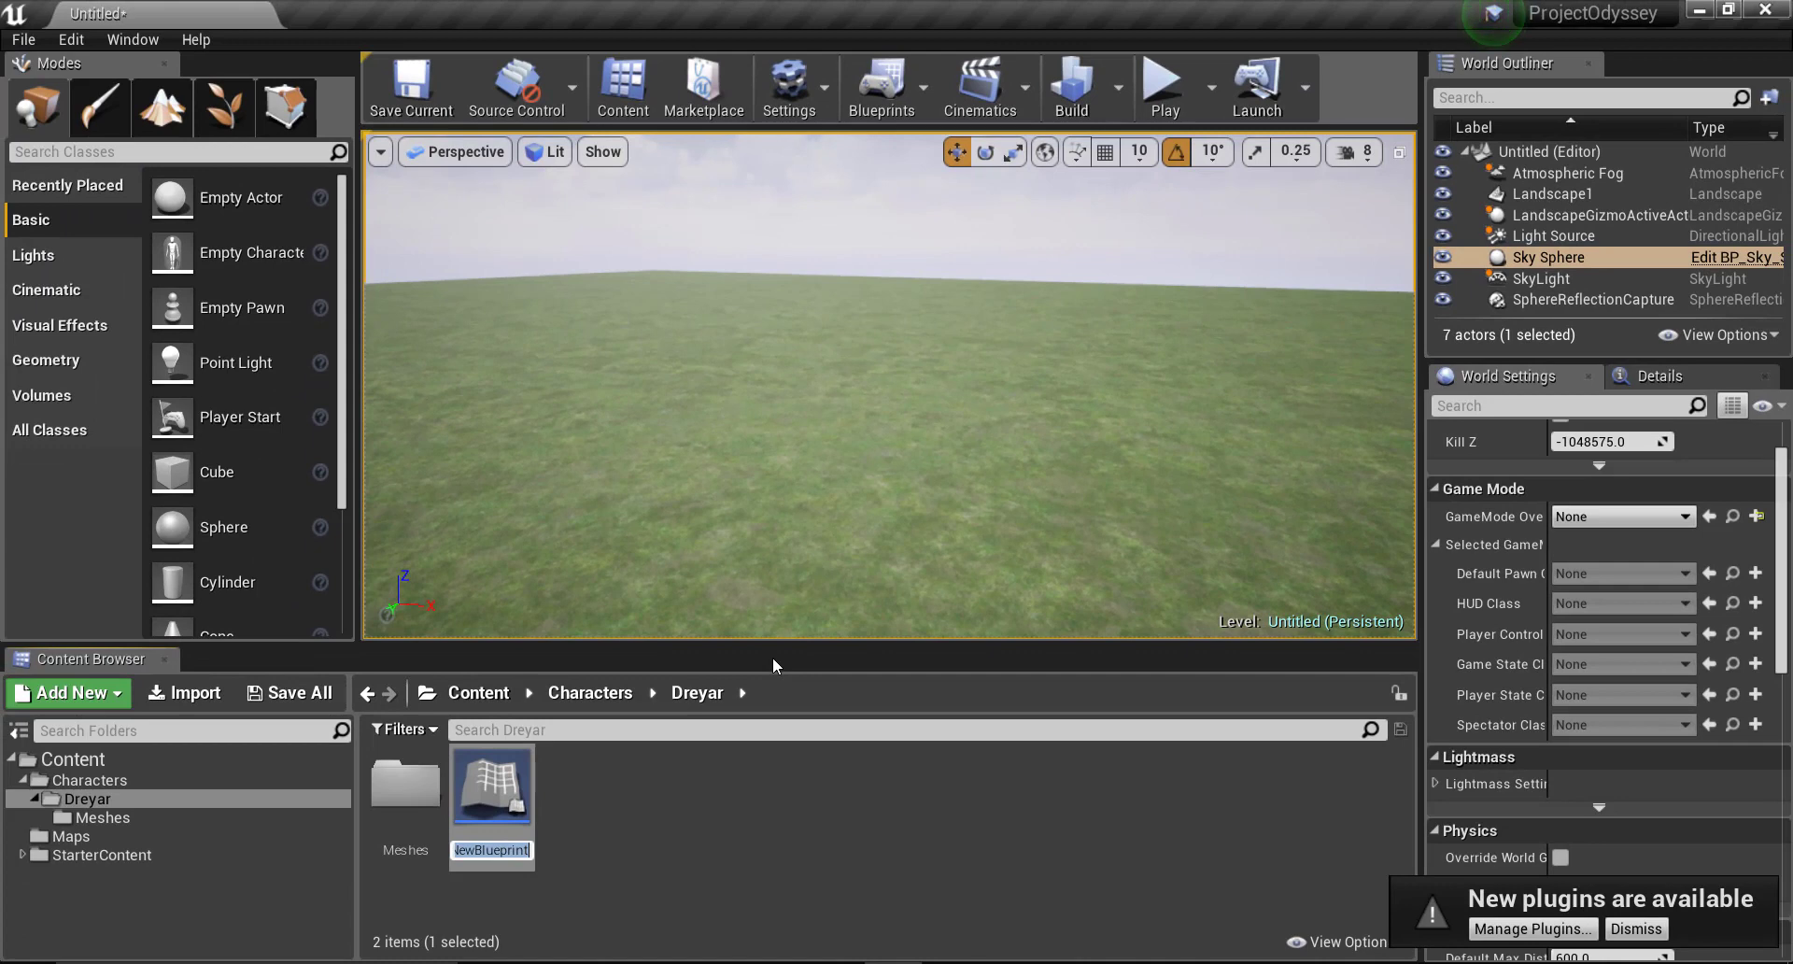
type("Dreyar_BP")
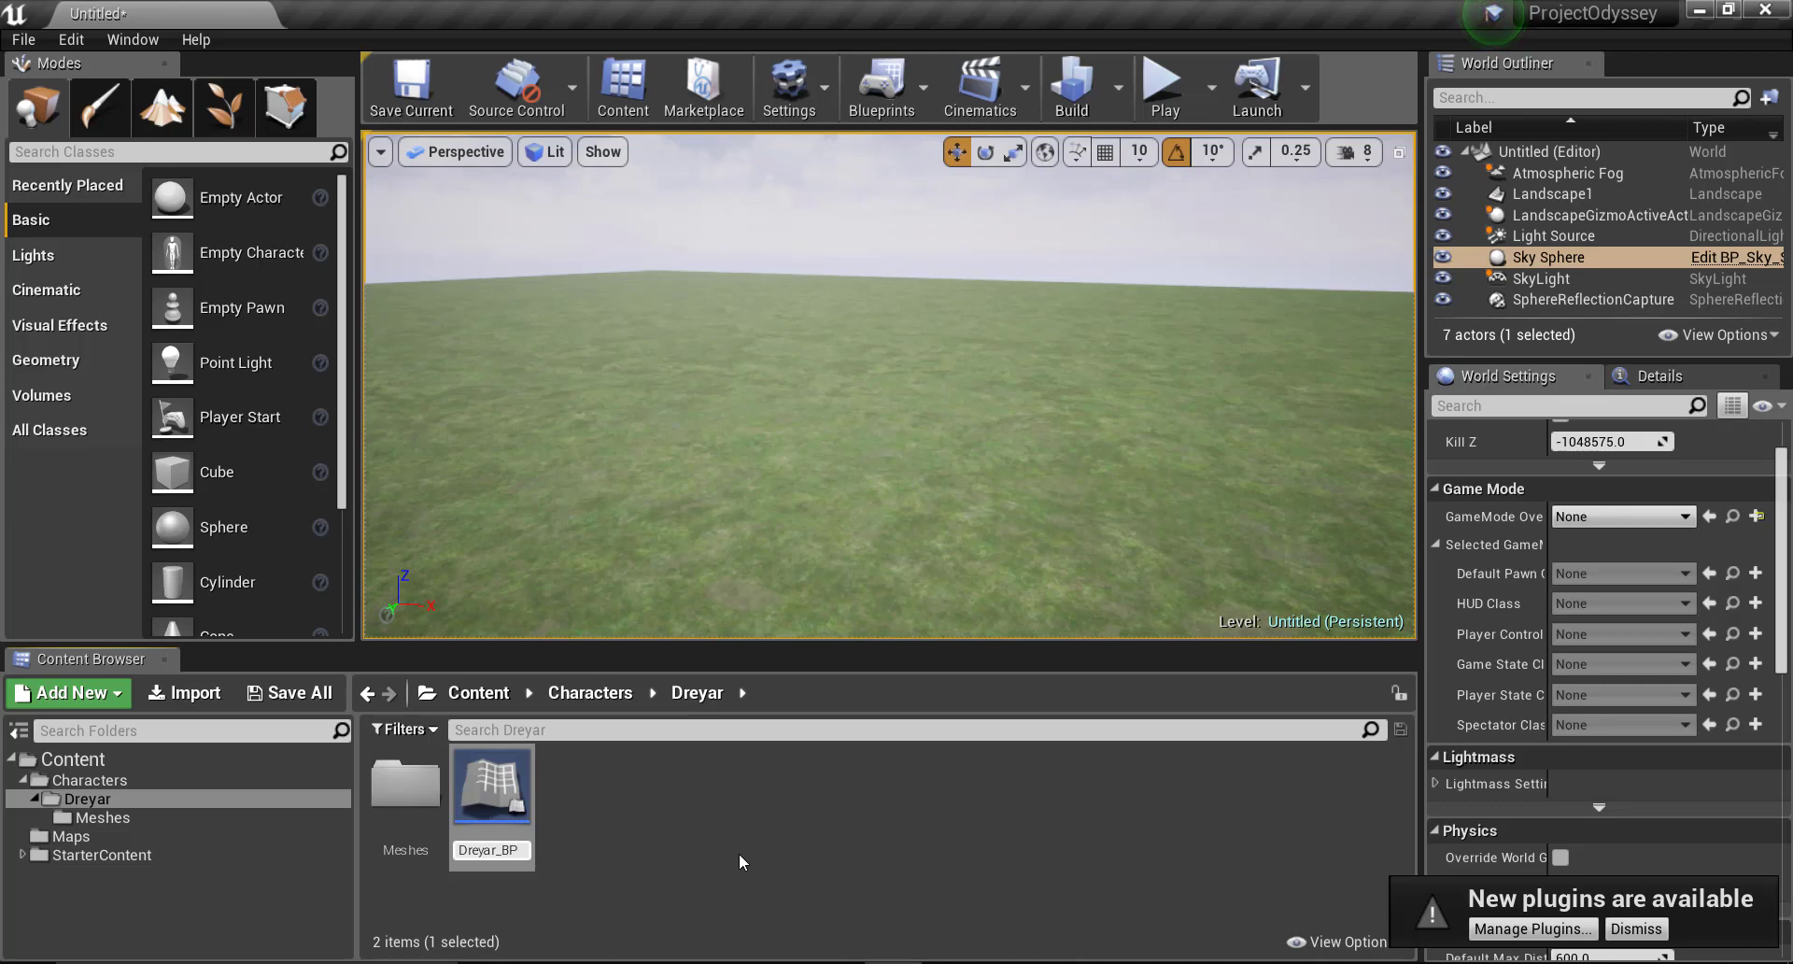
key("Return")
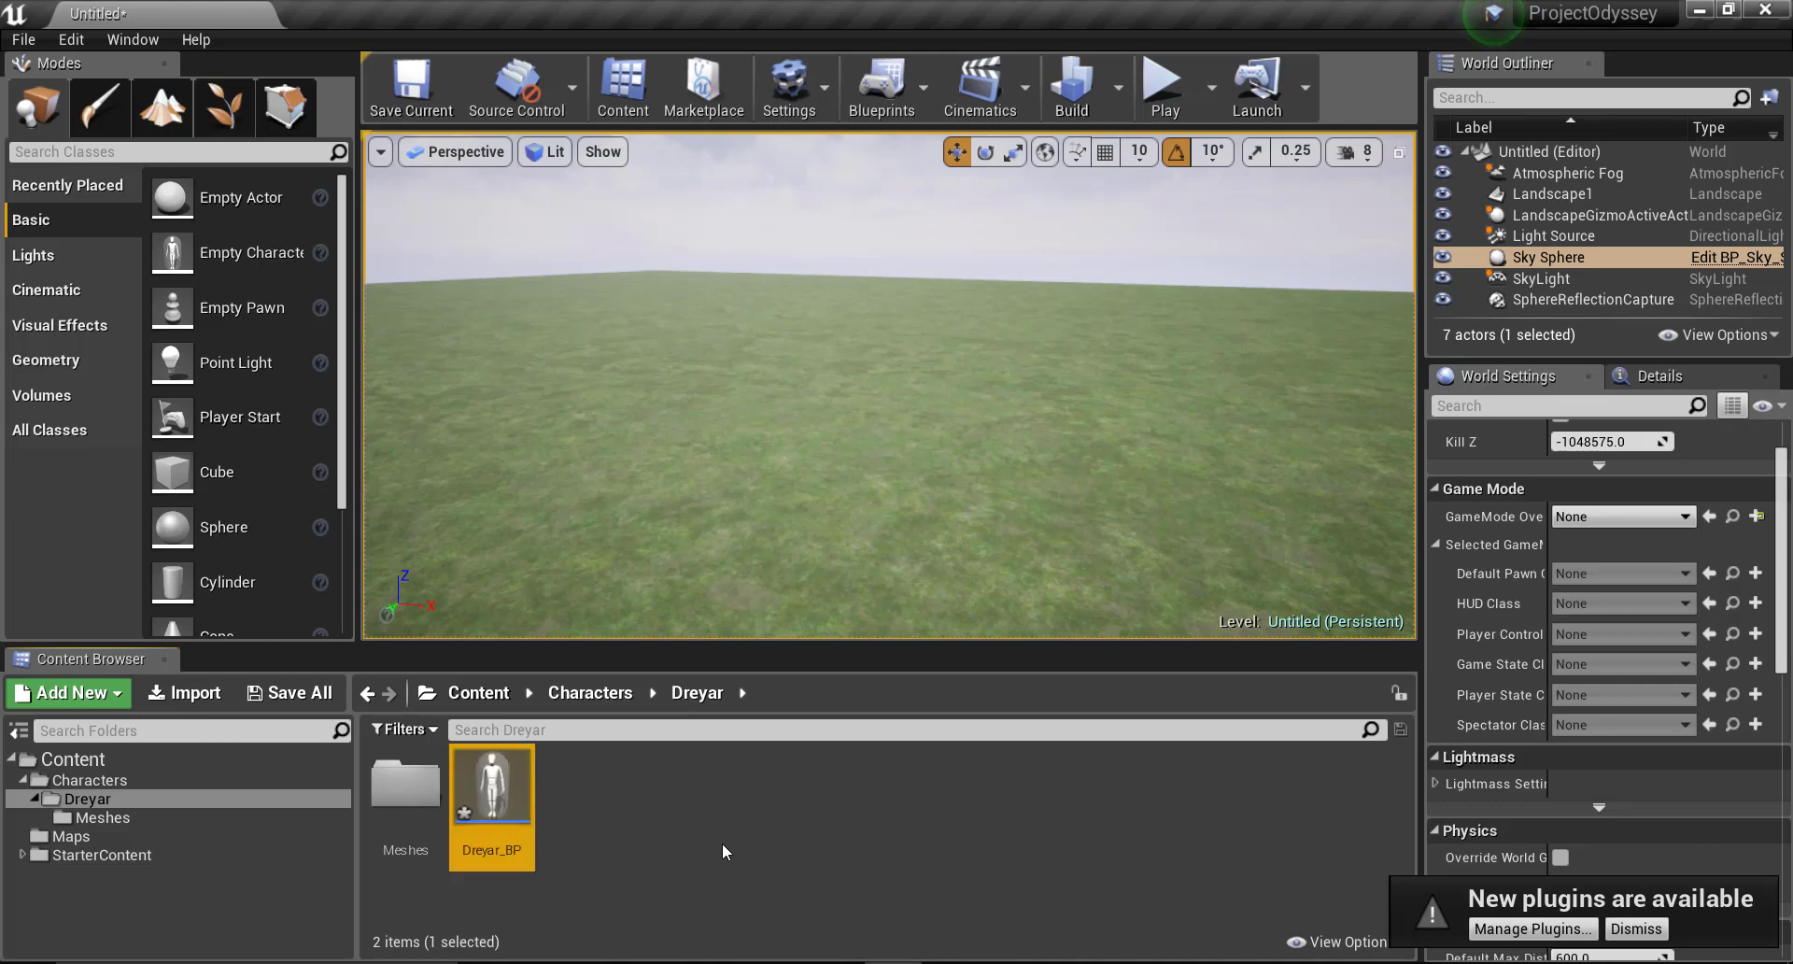
Step: Open the Dreyar_BP blueprint and inspect its collision capsule and direction arrow in the viewport
double_click(493, 790)
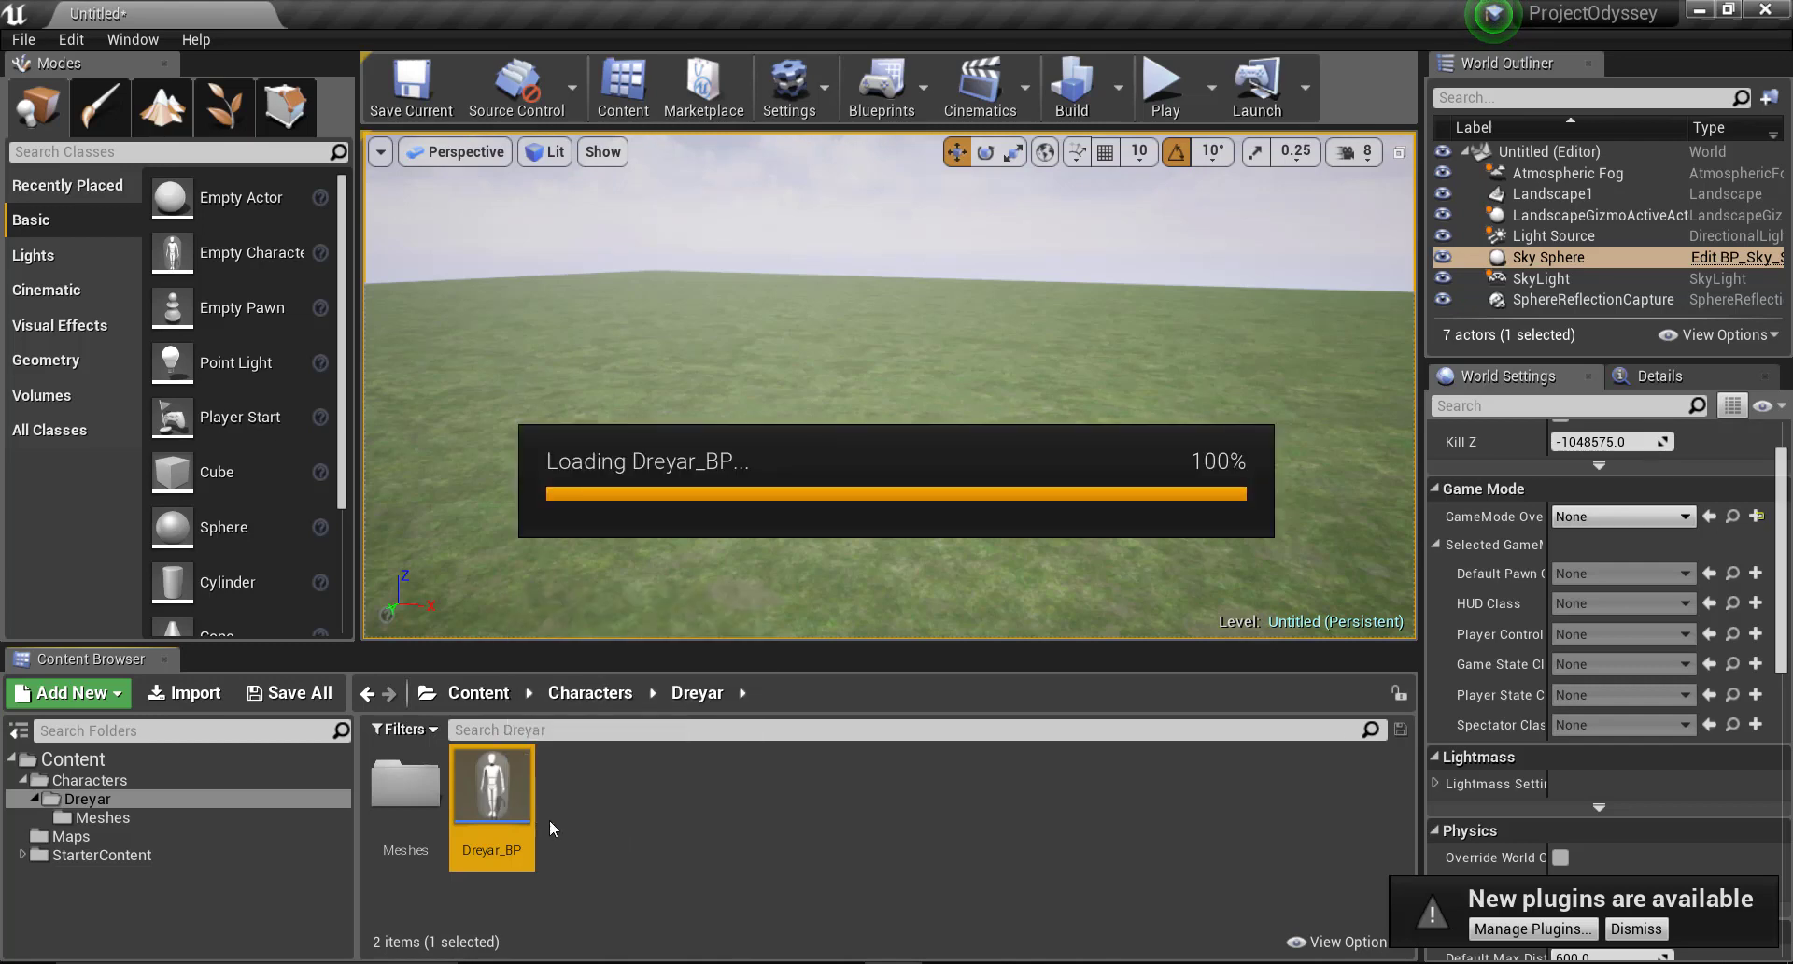
right_click_drag(787, 362, 1315, 408)
key("a")
key("w")
key("s")
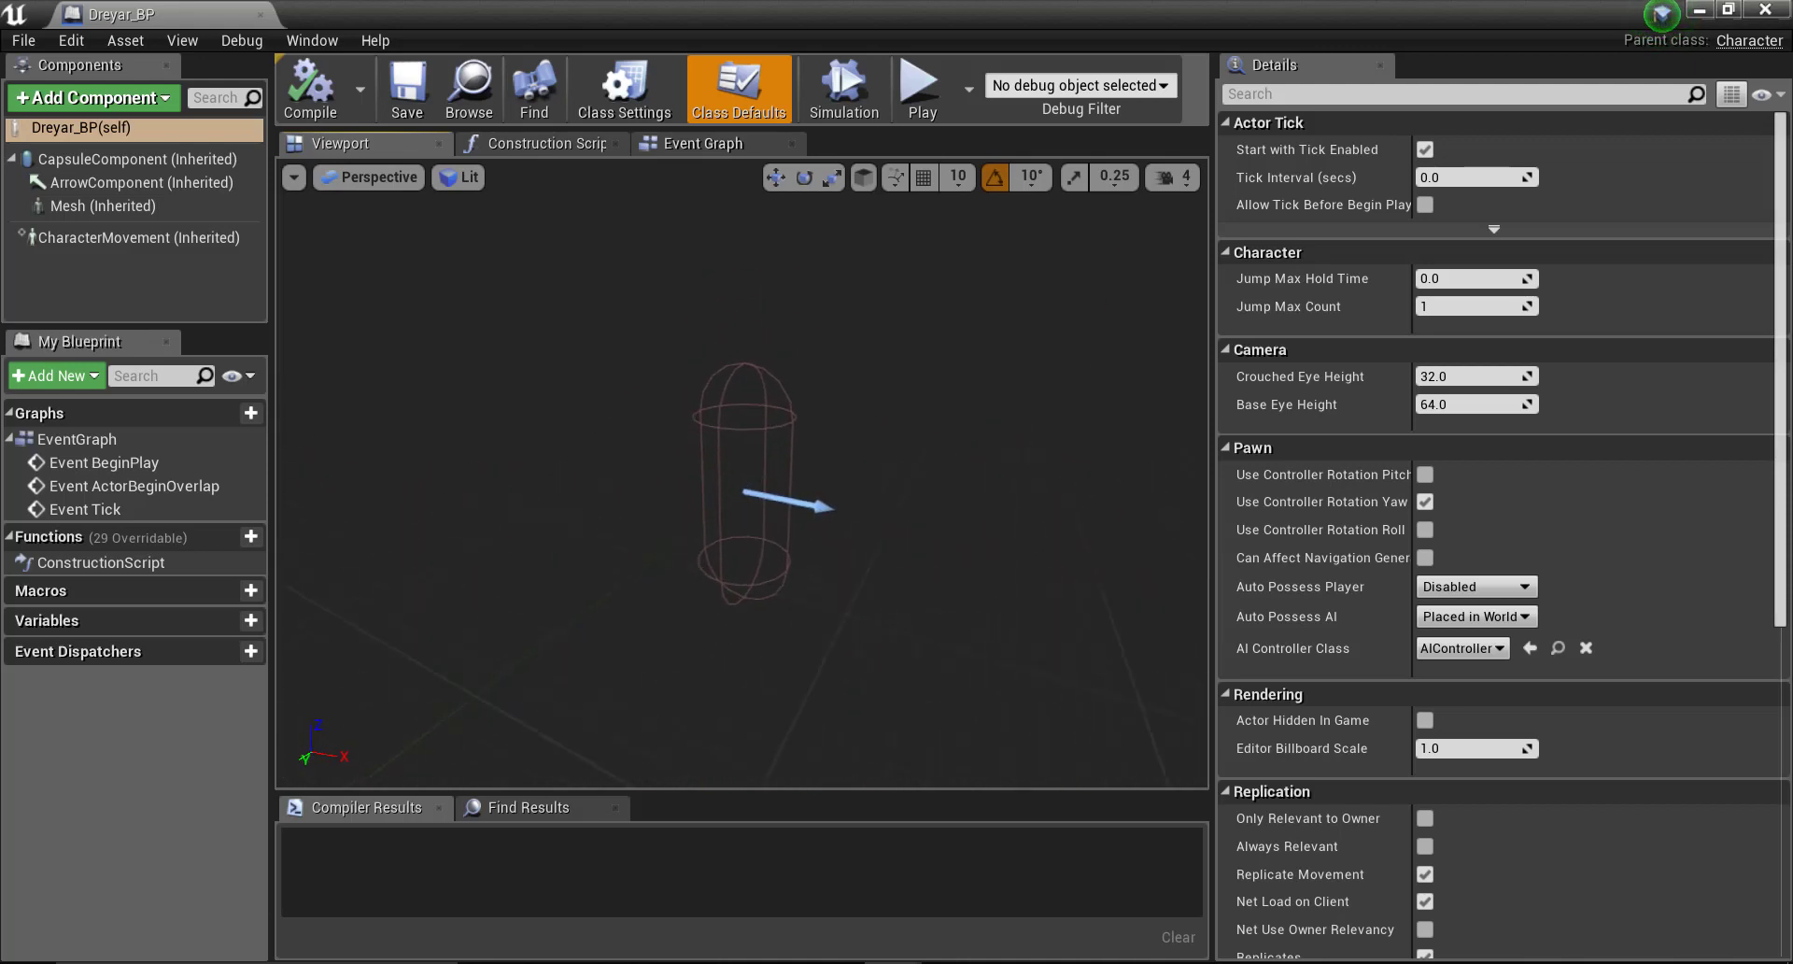
left_click_drag(957, 368, 957, 362)
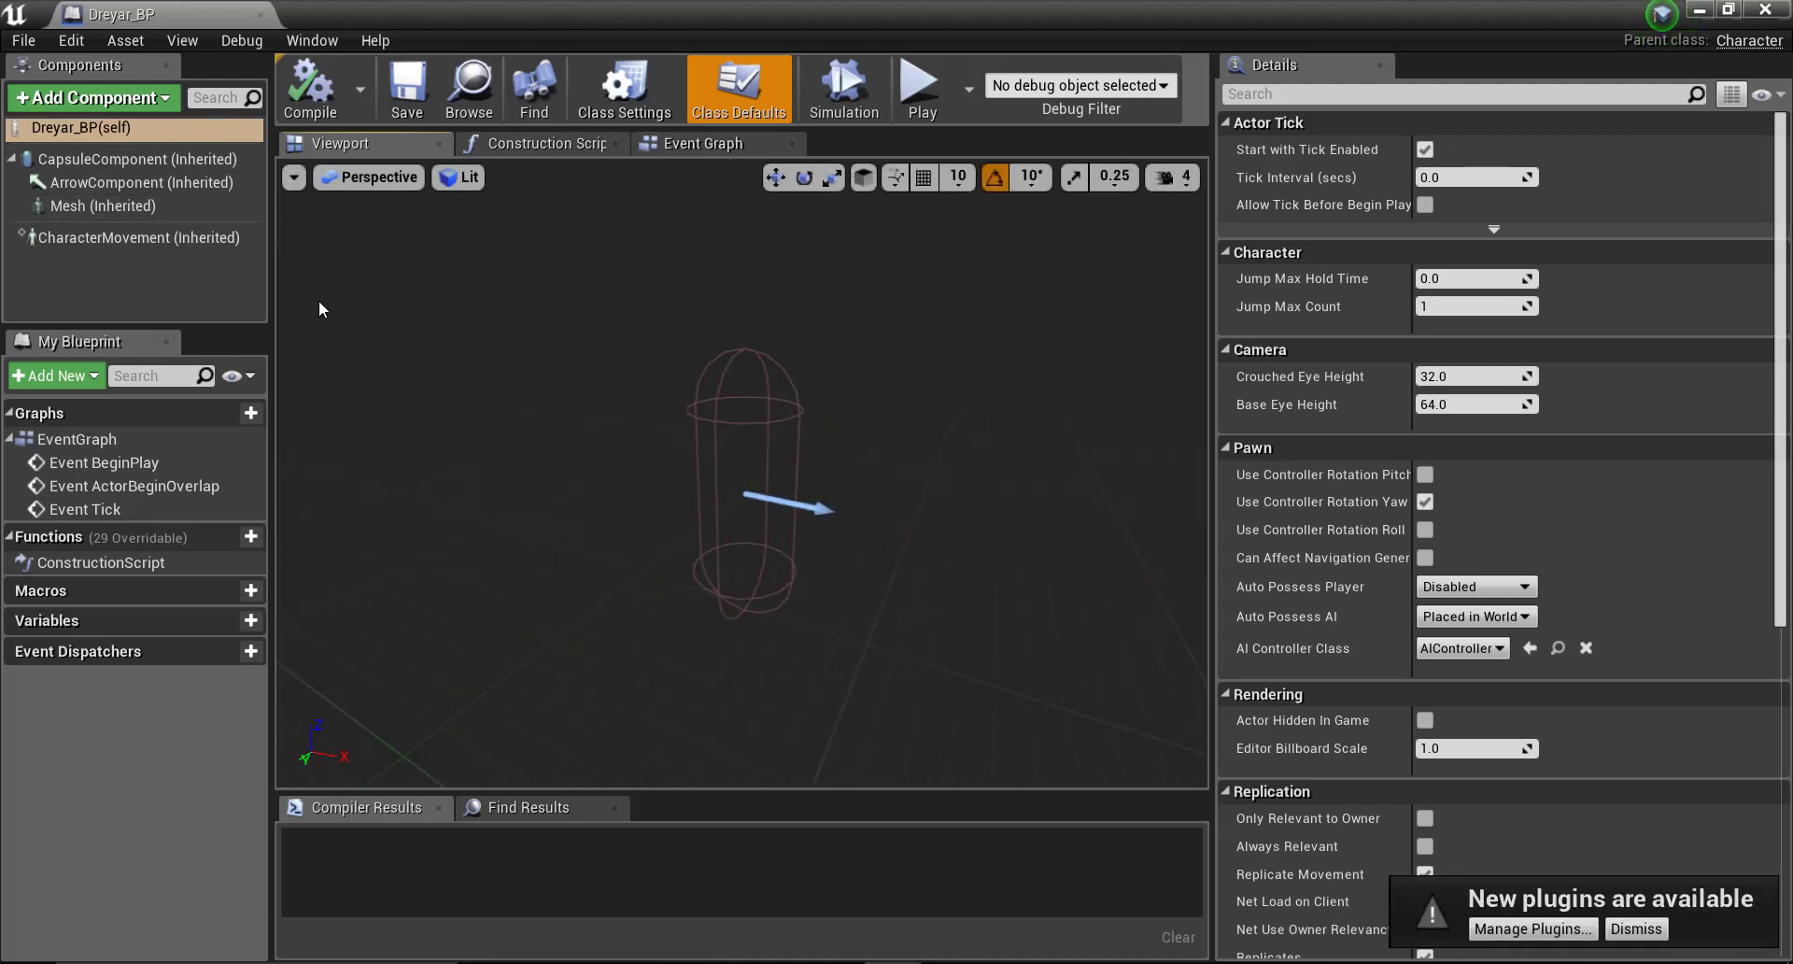
right_click_drag(316, 277, 378, 259)
key("a")
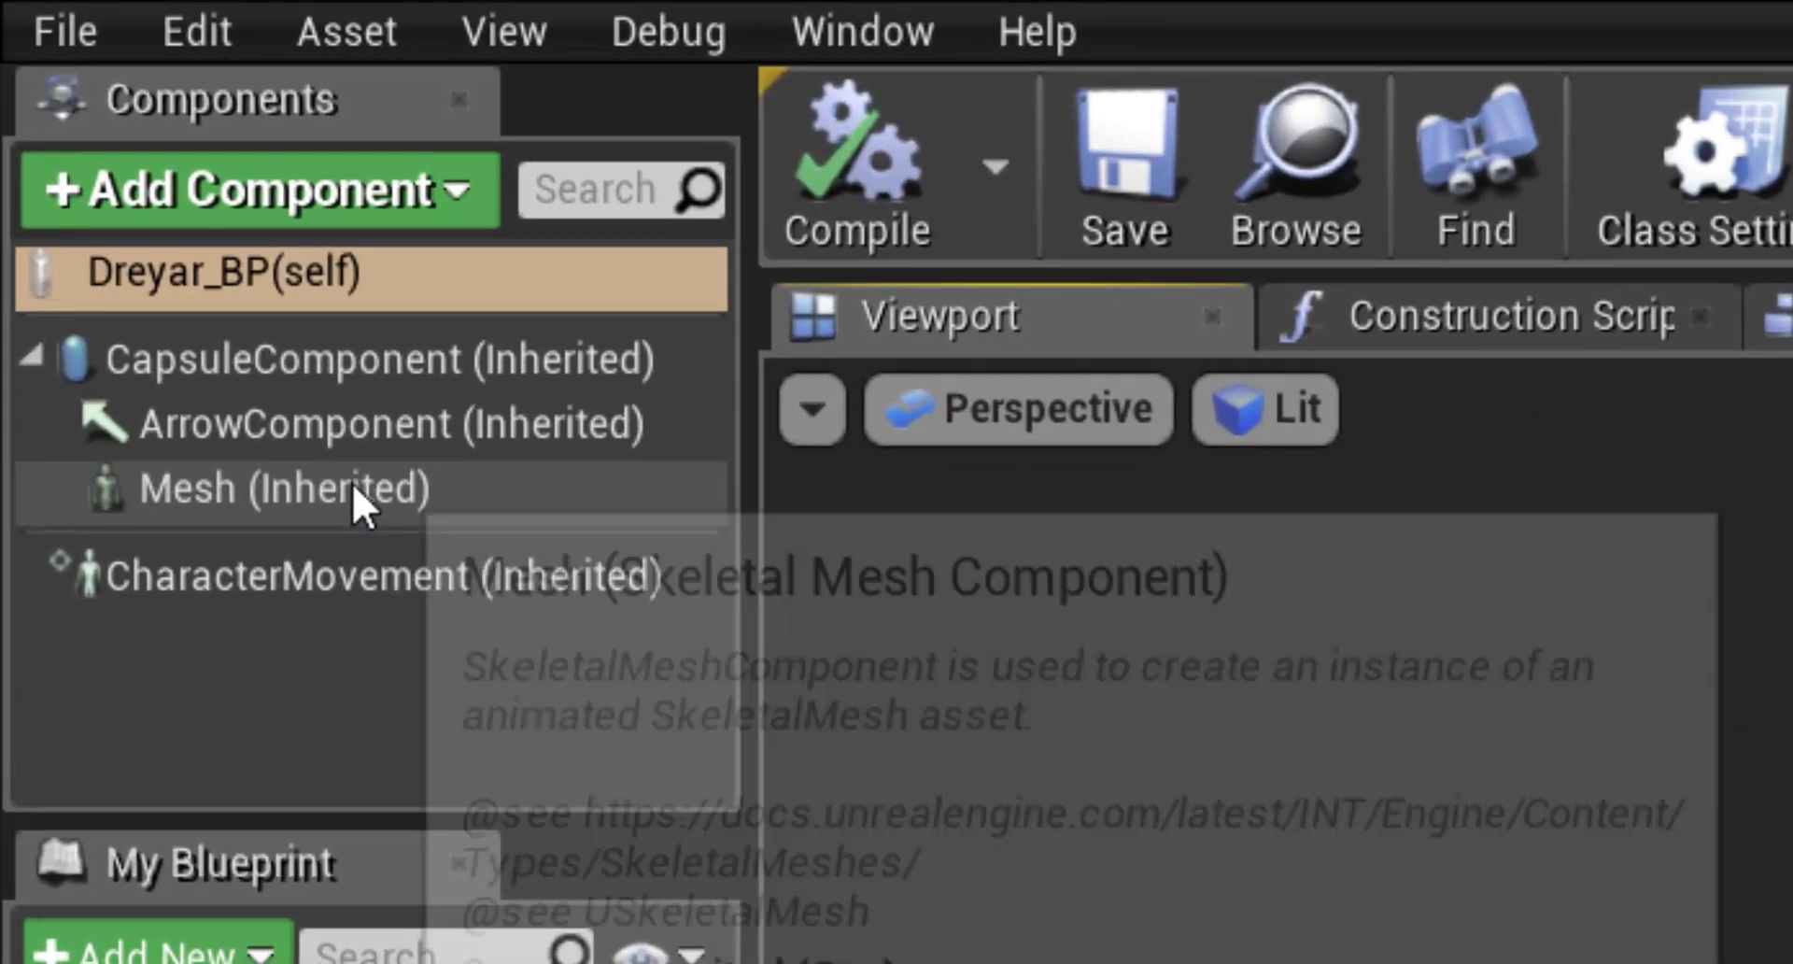
Step: Assign the Dreyar skeletal mesh to the inherited Mesh component of Dreyar_BP
left_click(136, 213)
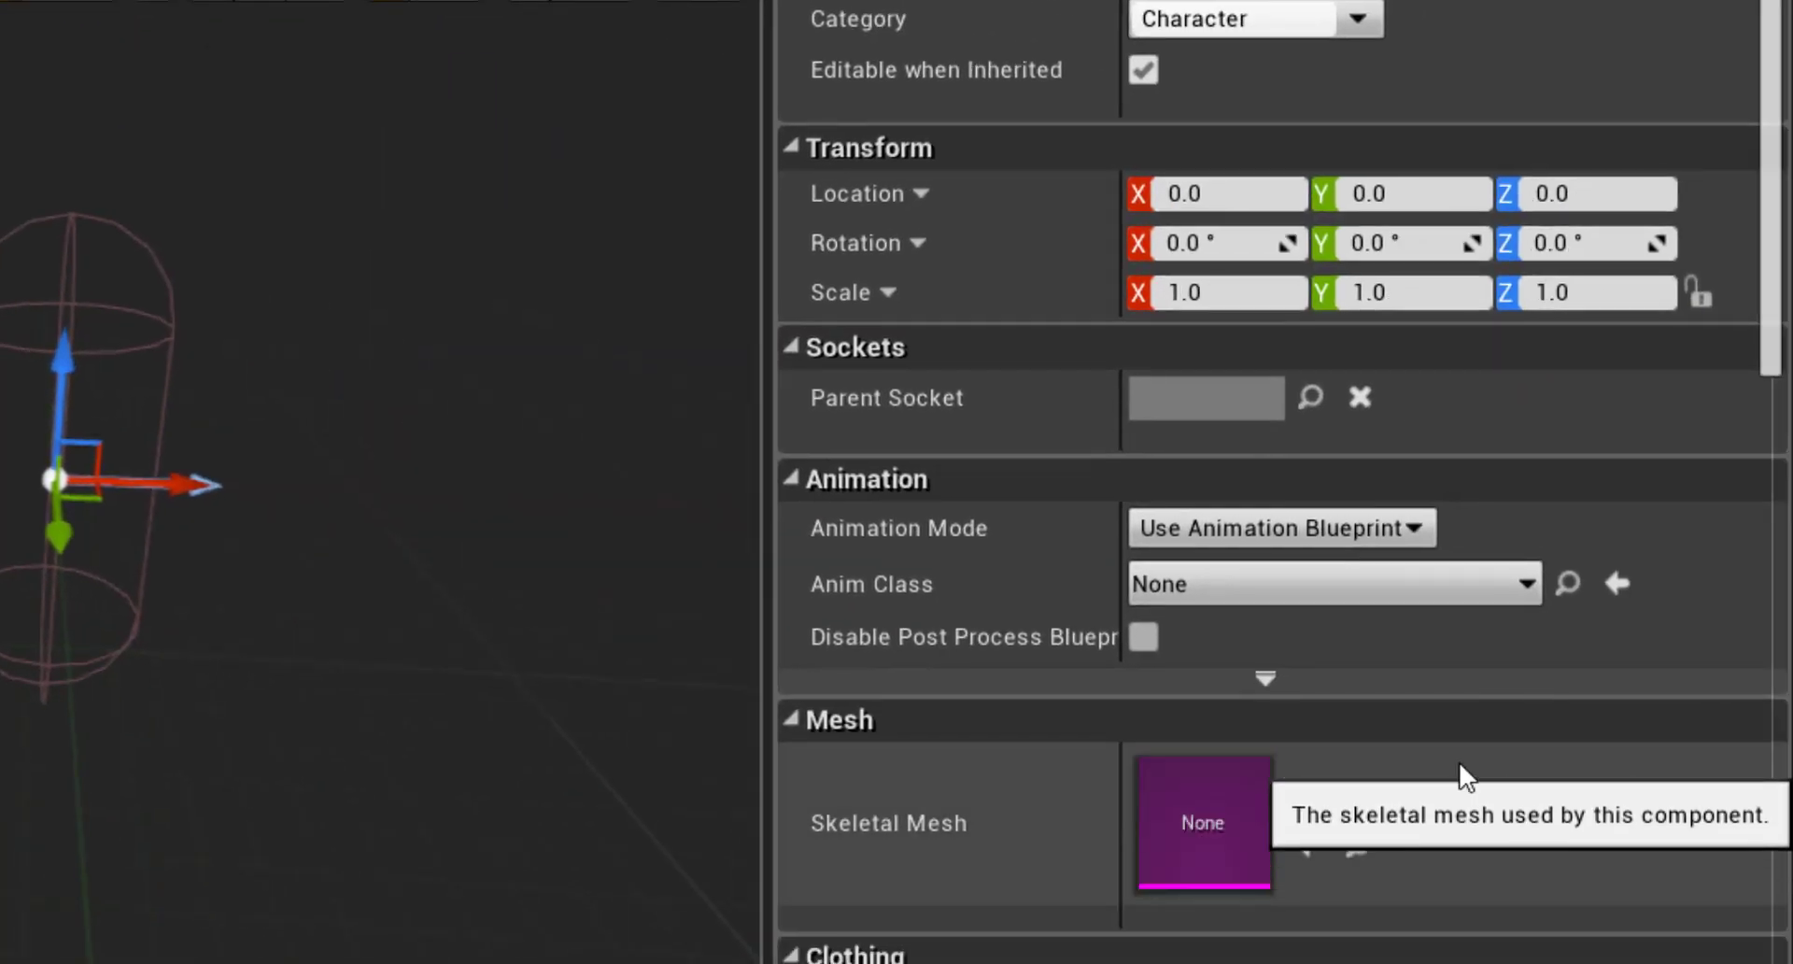
left_click(1449, 796)
left_click(1344, 255)
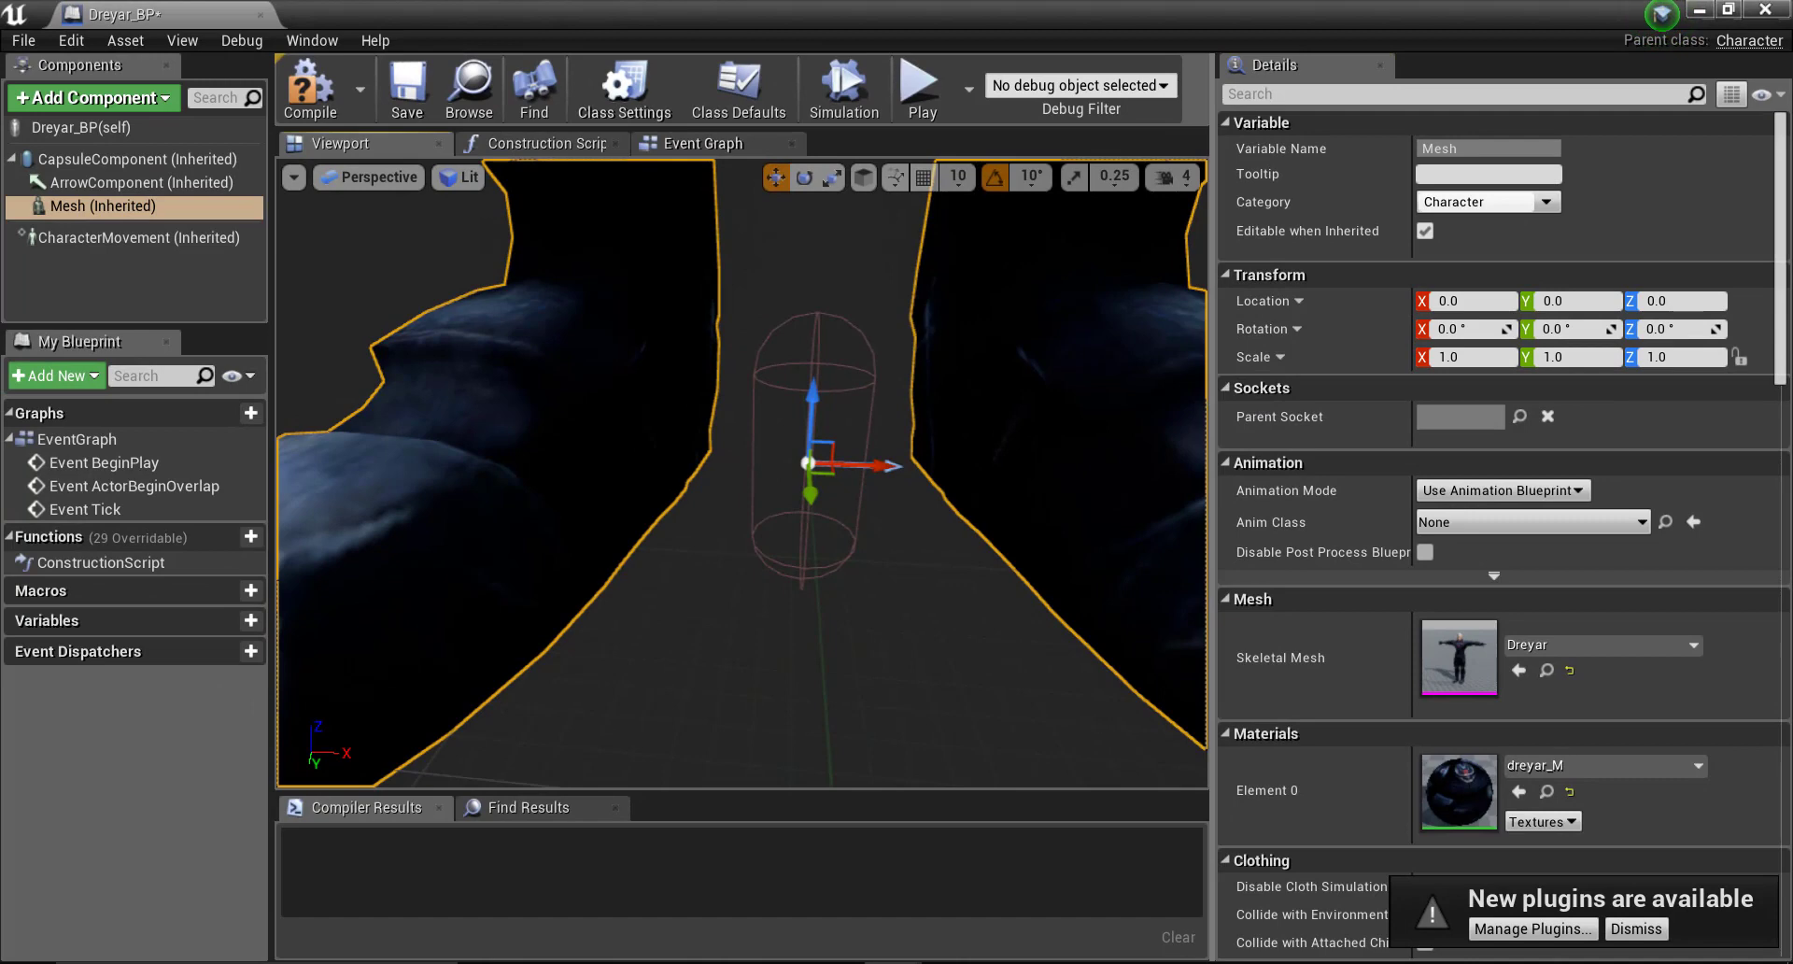
Step: Try to scale the Dreyar mesh uniformly with scale snapping enabled, and turn the snapping back off
right_click_drag(747, 486, 635, 504)
scroll(742, 471, "up", 4)
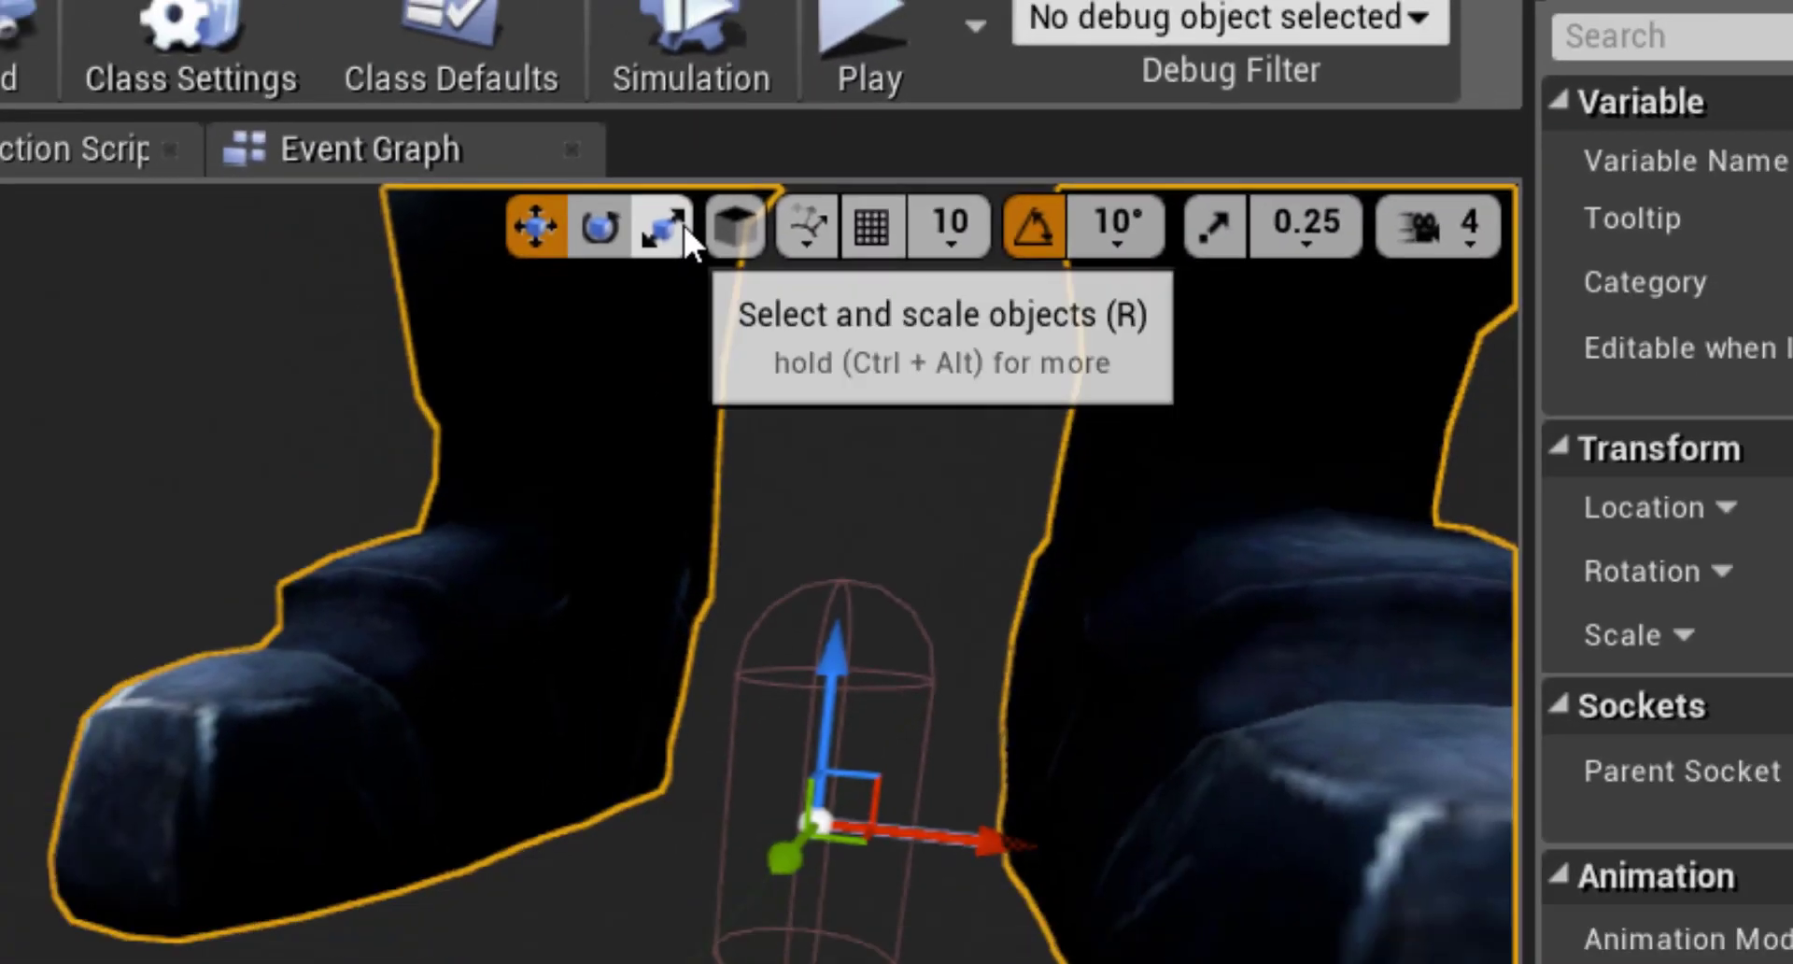
left_click(831, 176)
right_click_drag(978, 384, 1017, 367)
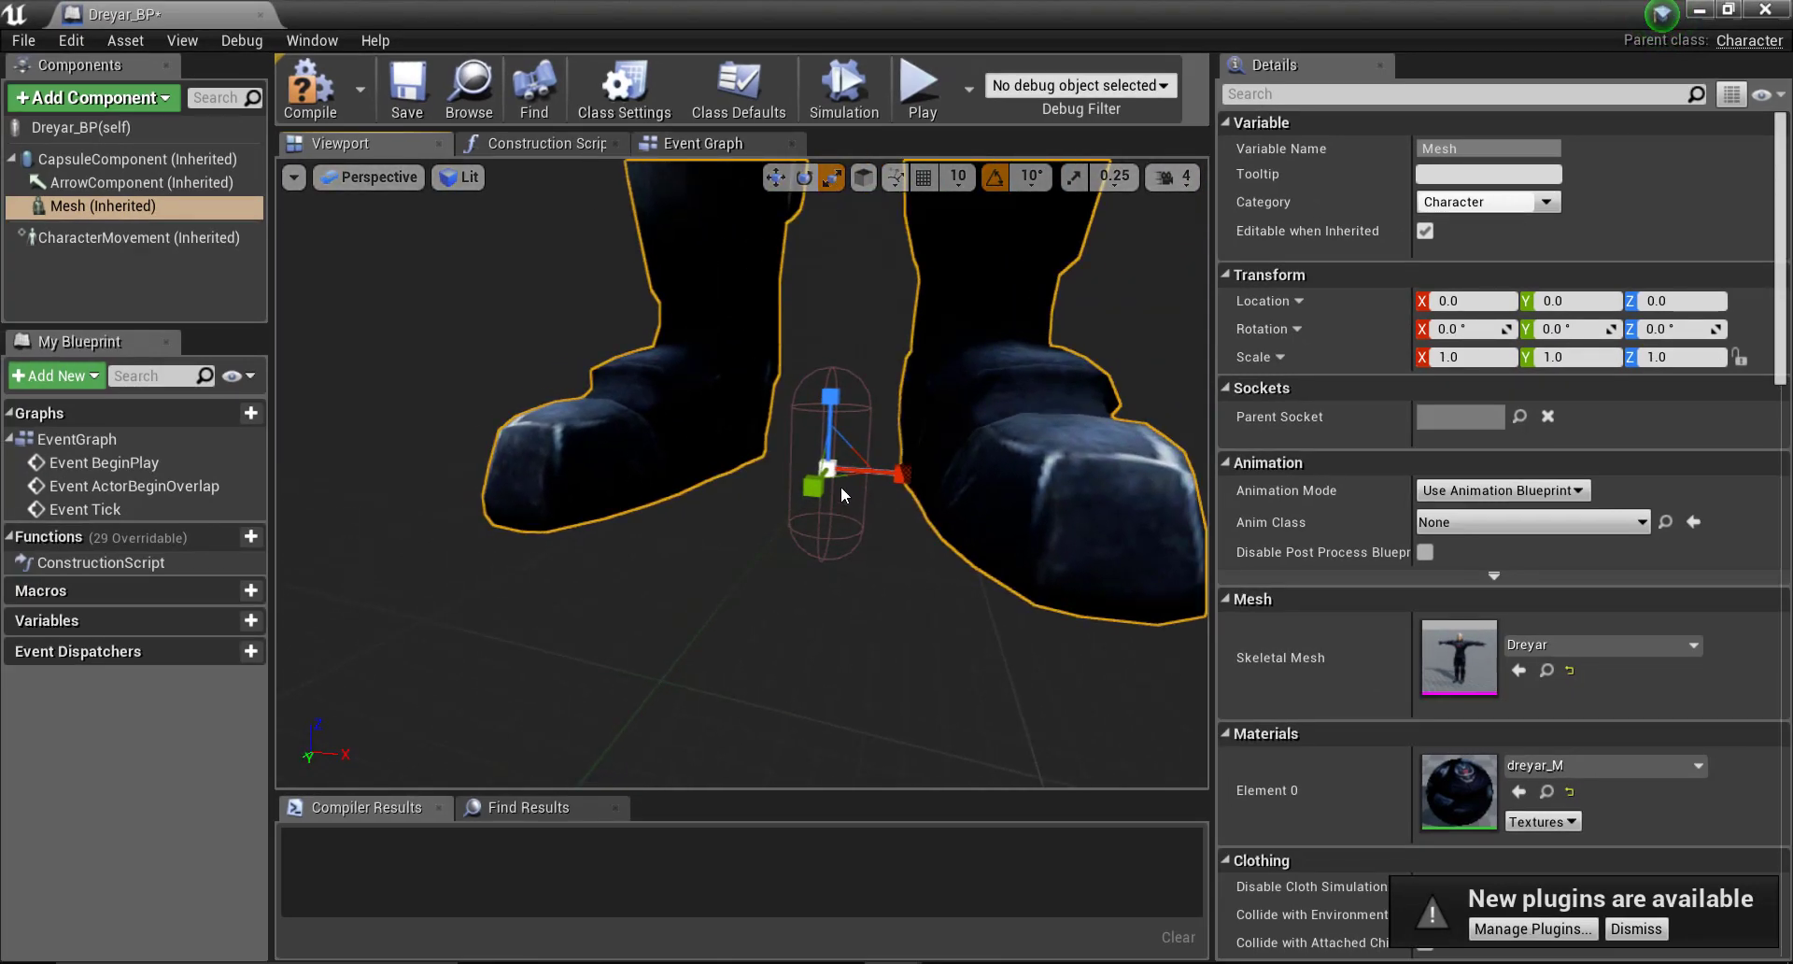
right_click_drag(842, 495, 882, 483)
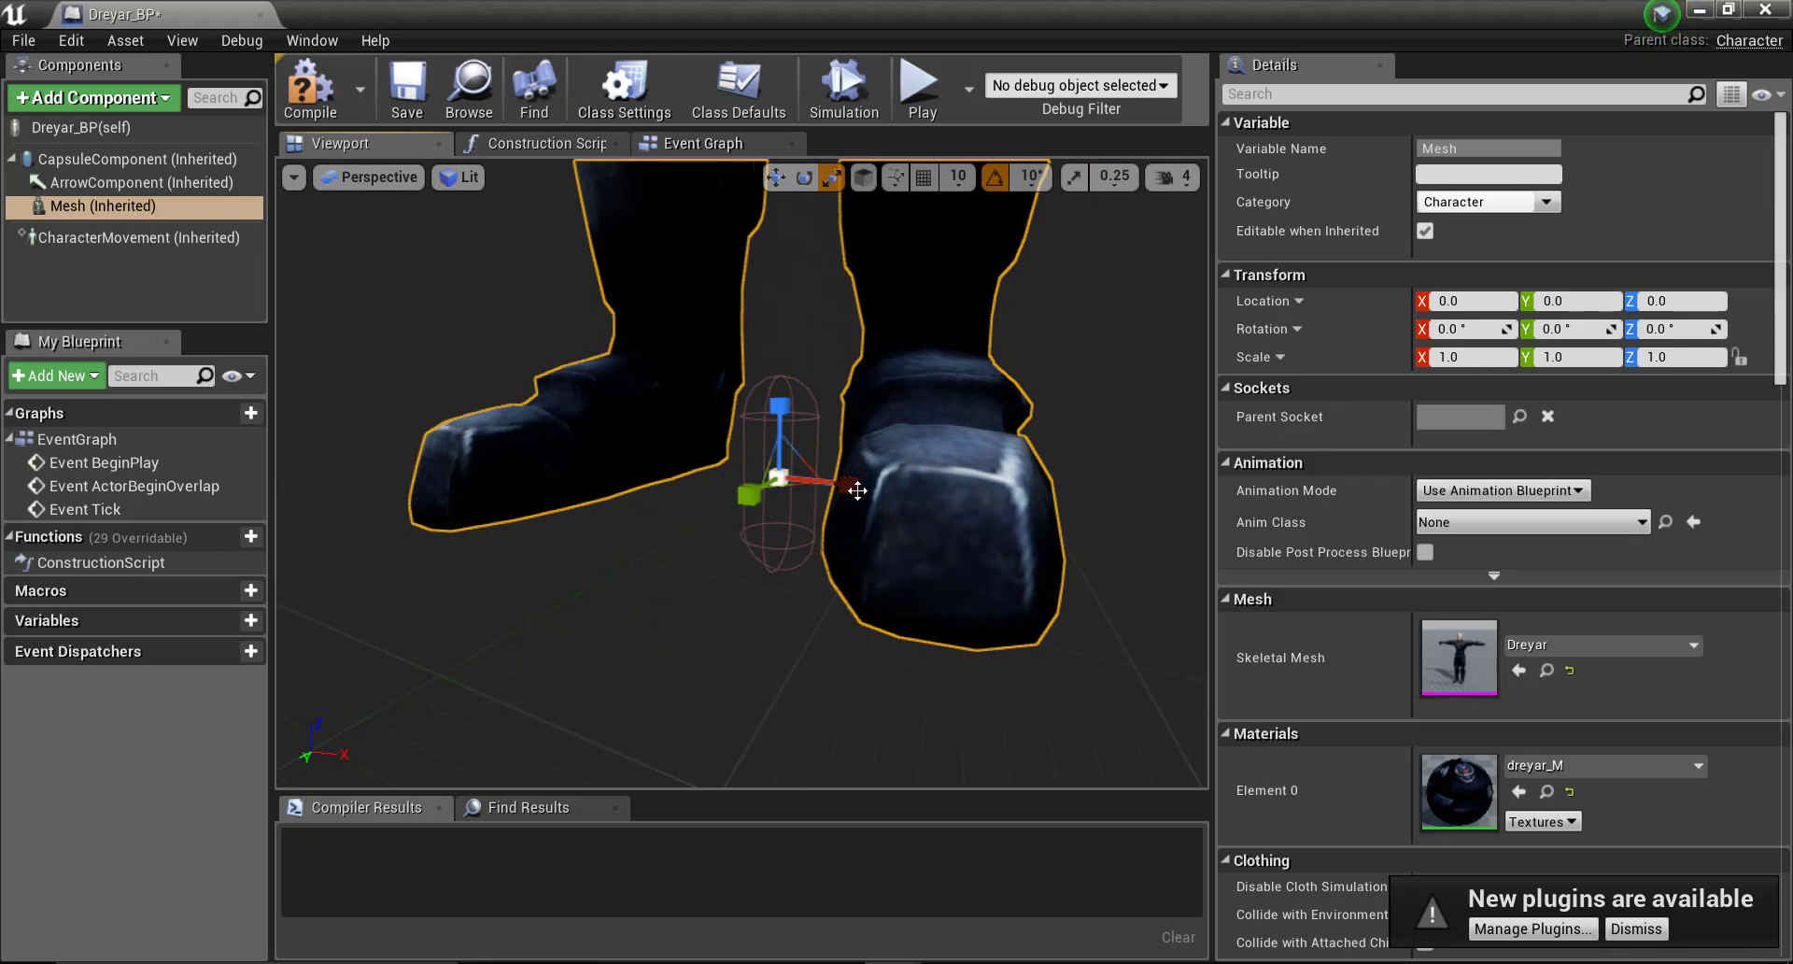
left_click(1073, 187)
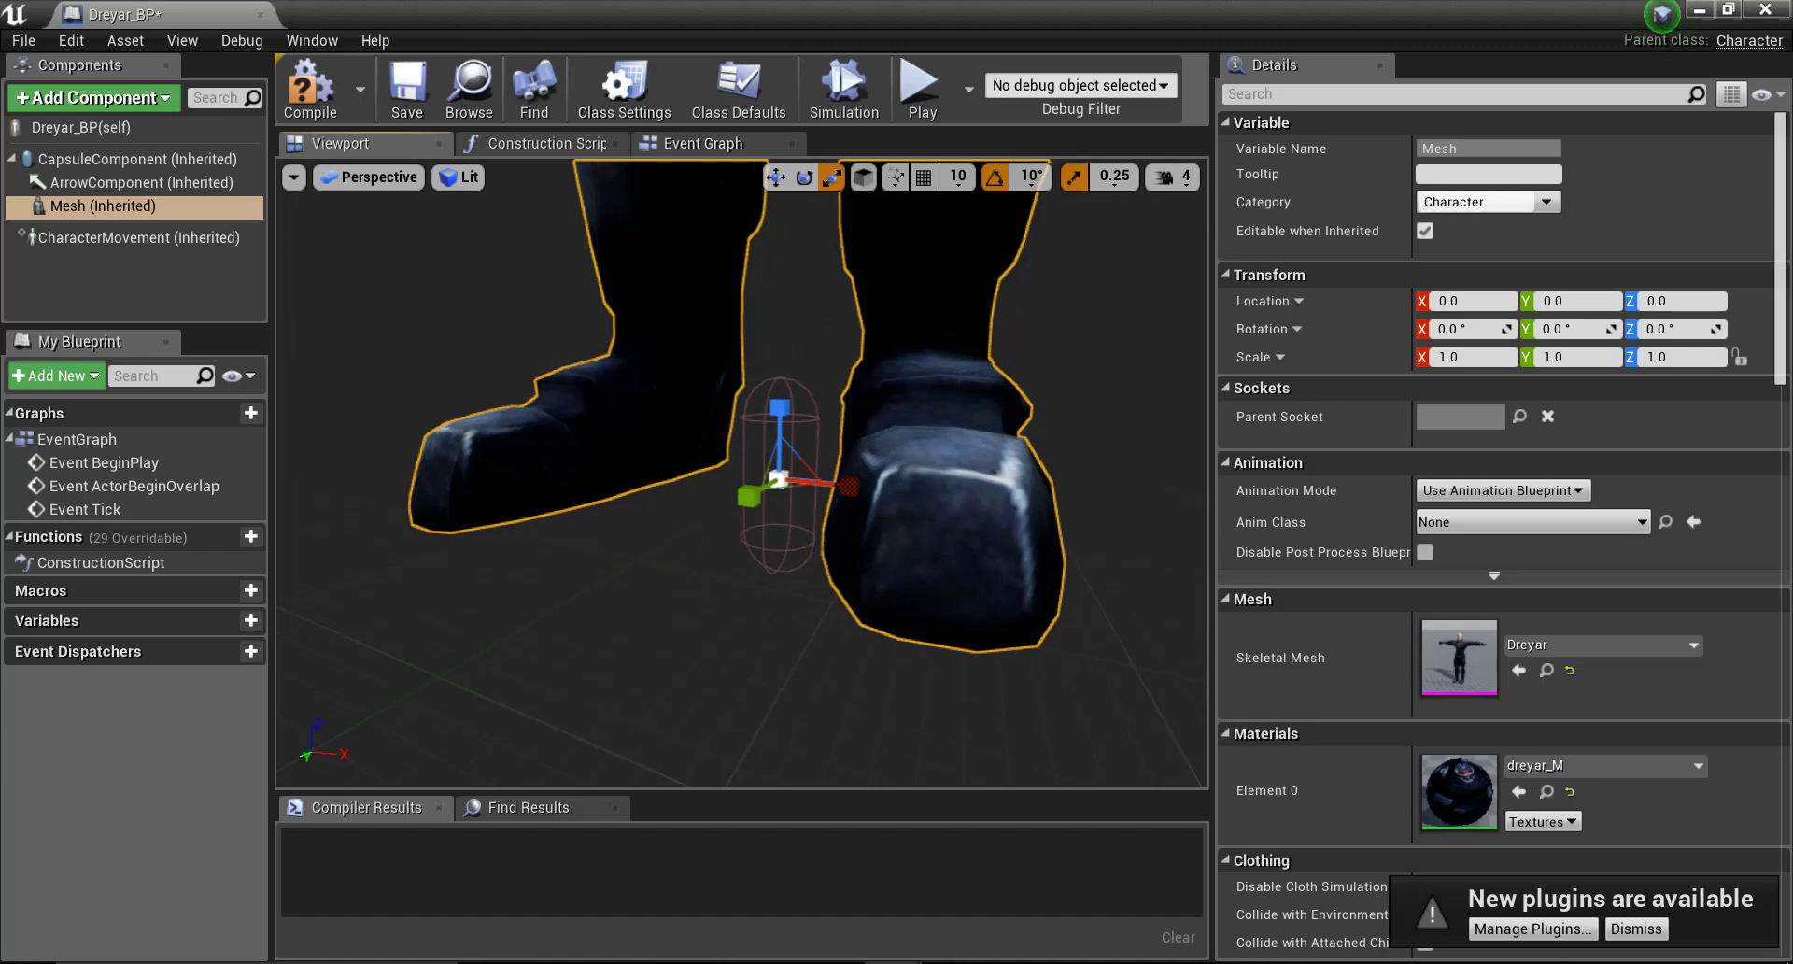
key("s")
mouse_move(915, 392)
right_mouse_down()
mouse_move(934, 416)
mouse_move(933, 383)
right_mouse_up()
key("s")
right_click_drag(773, 570, 769, 546)
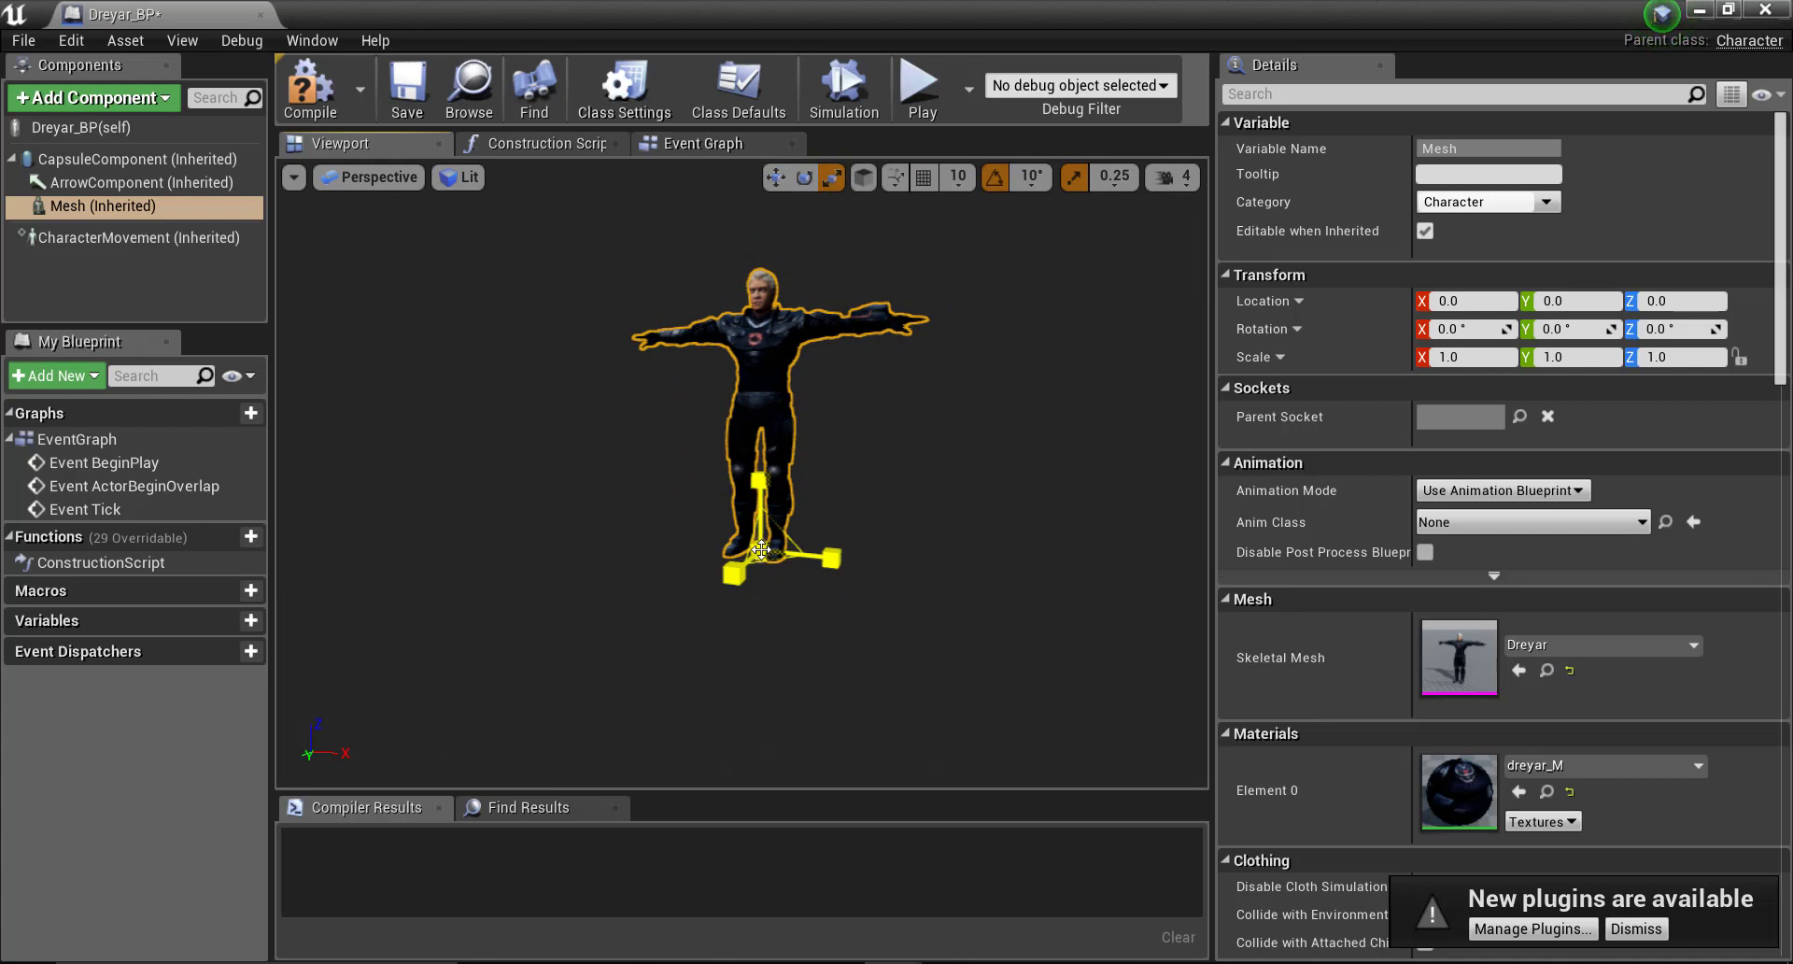
mouse_move(761, 549)
left_mouse_down()
mouse_move(738, 570)
mouse_move(761, 549)
left_mouse_up()
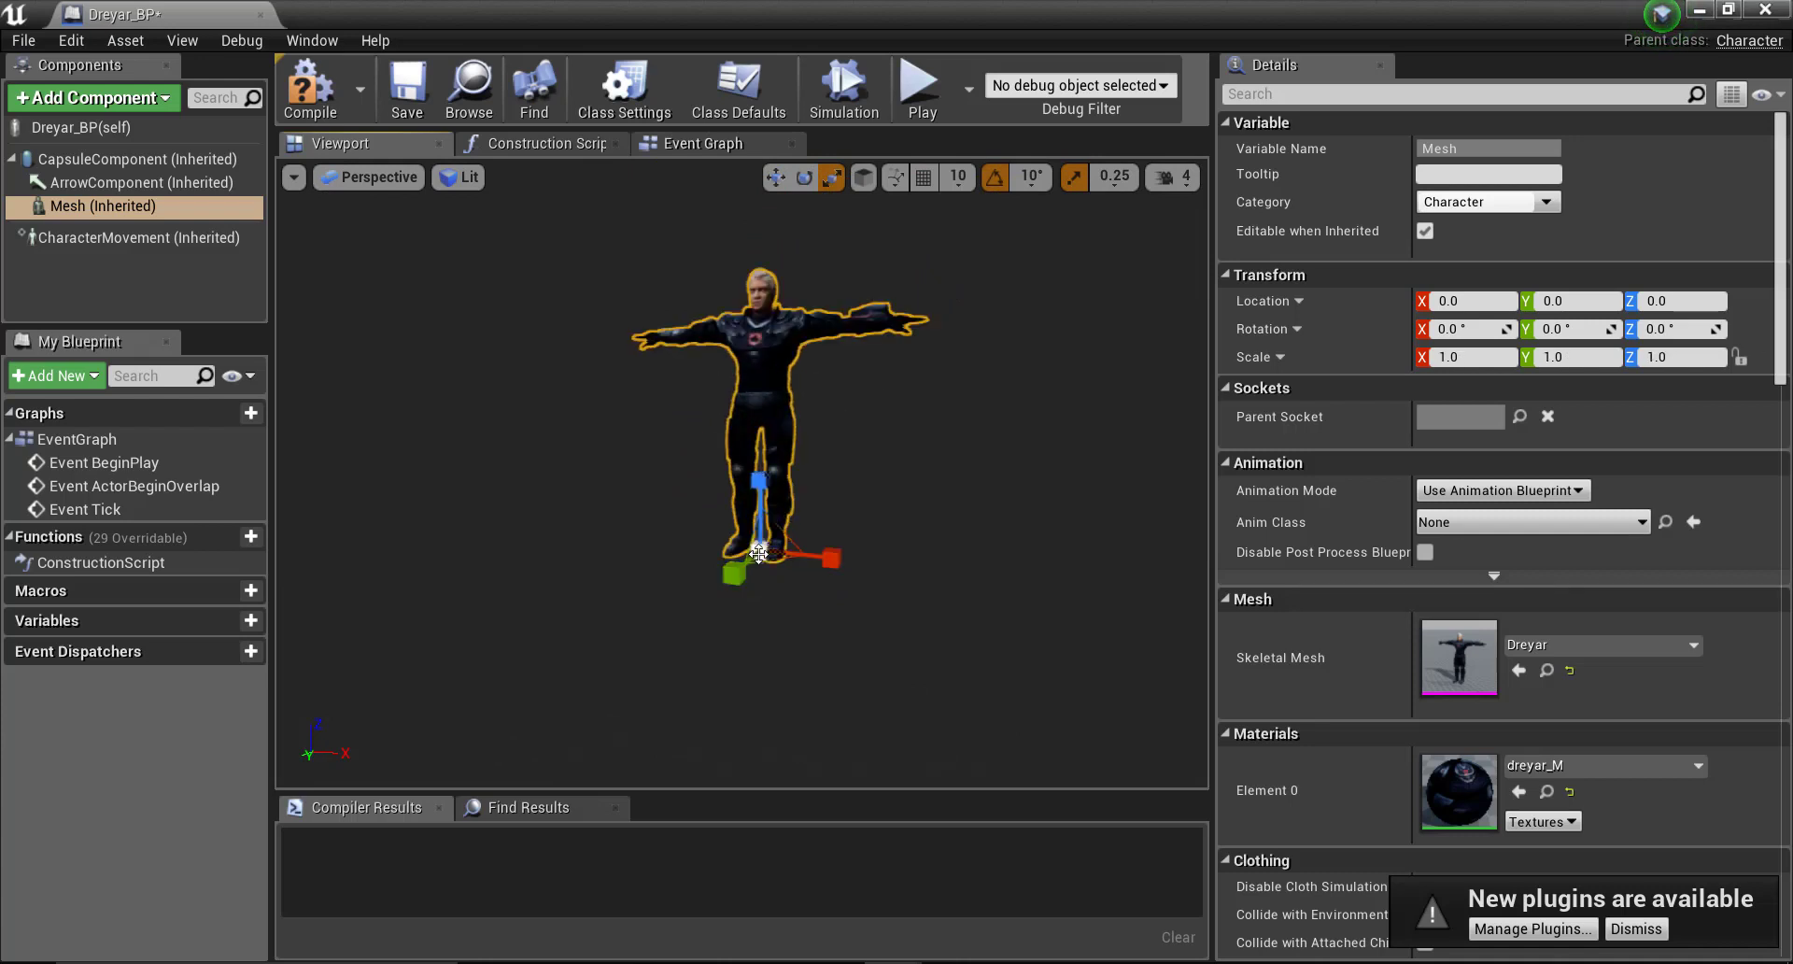
left_click(1076, 177)
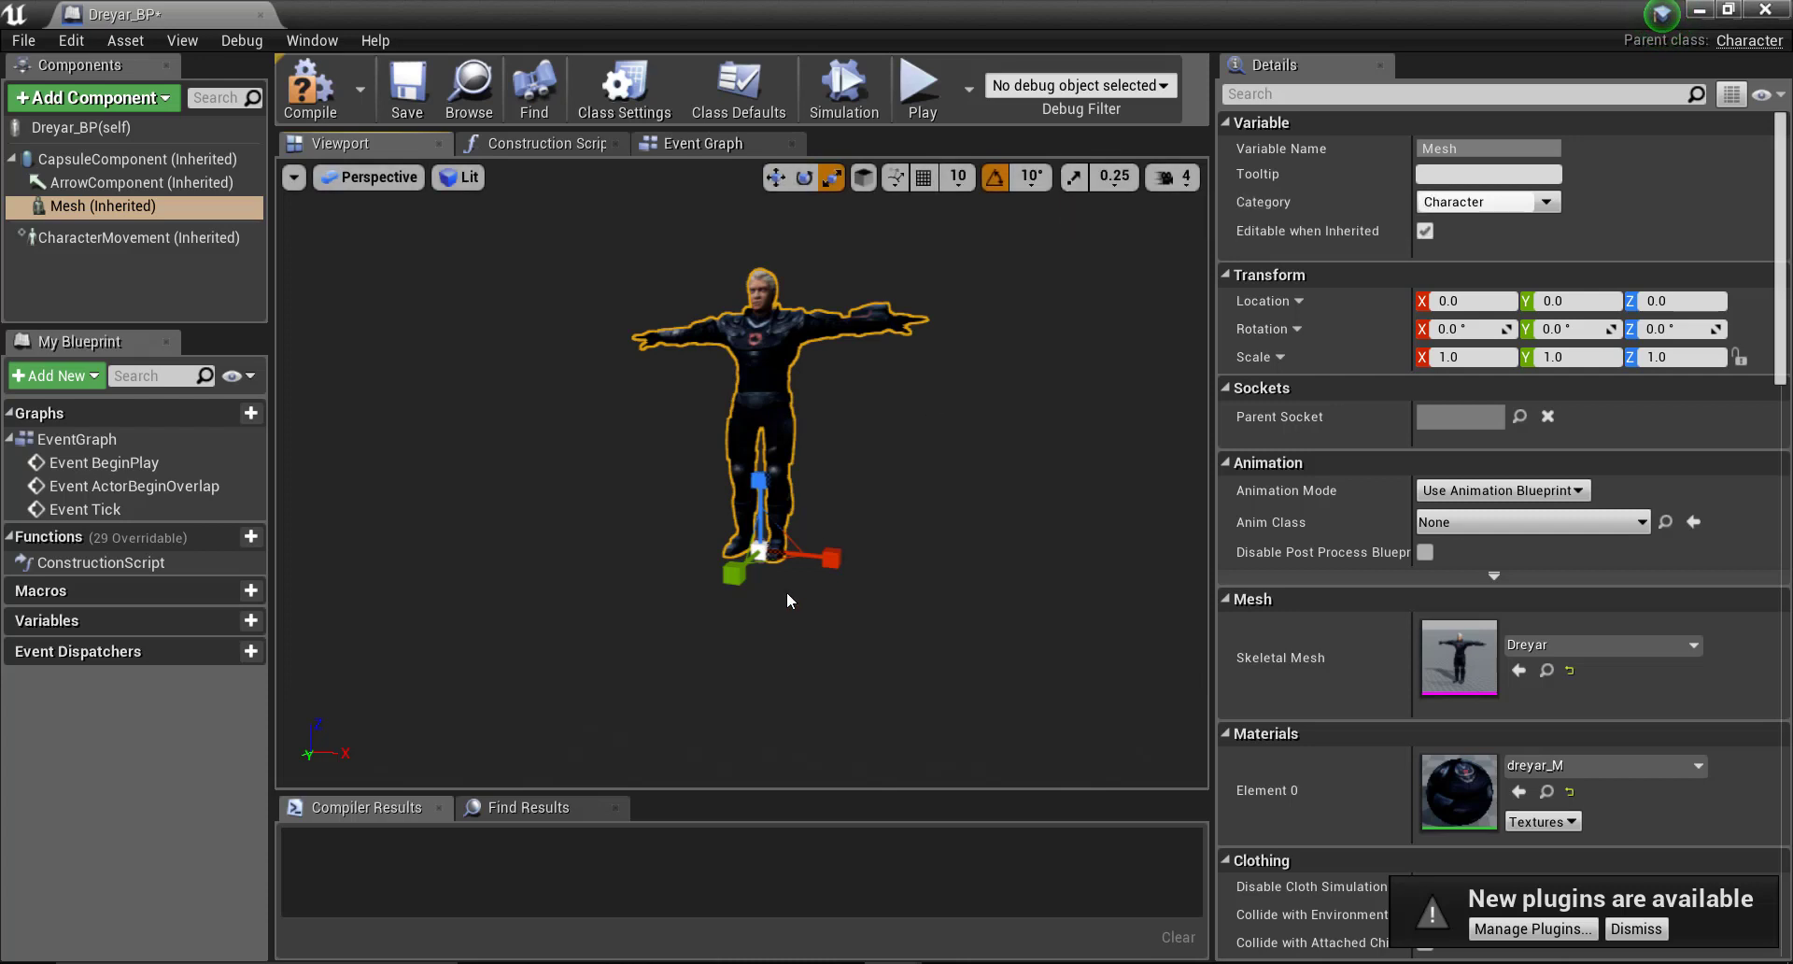
Step: Scale the Dreyar mesh down uniformly to about 0.075 on all axes
left_click_drag(770, 549, 763, 535)
scroll(763, 535, "up", 2)
key("w")
right_click_drag(763, 535, 758, 552)
mouse_move(770, 490)
left_mouse_down()
mouse_move(771, 539)
mouse_move(803, 495)
left_mouse_up()
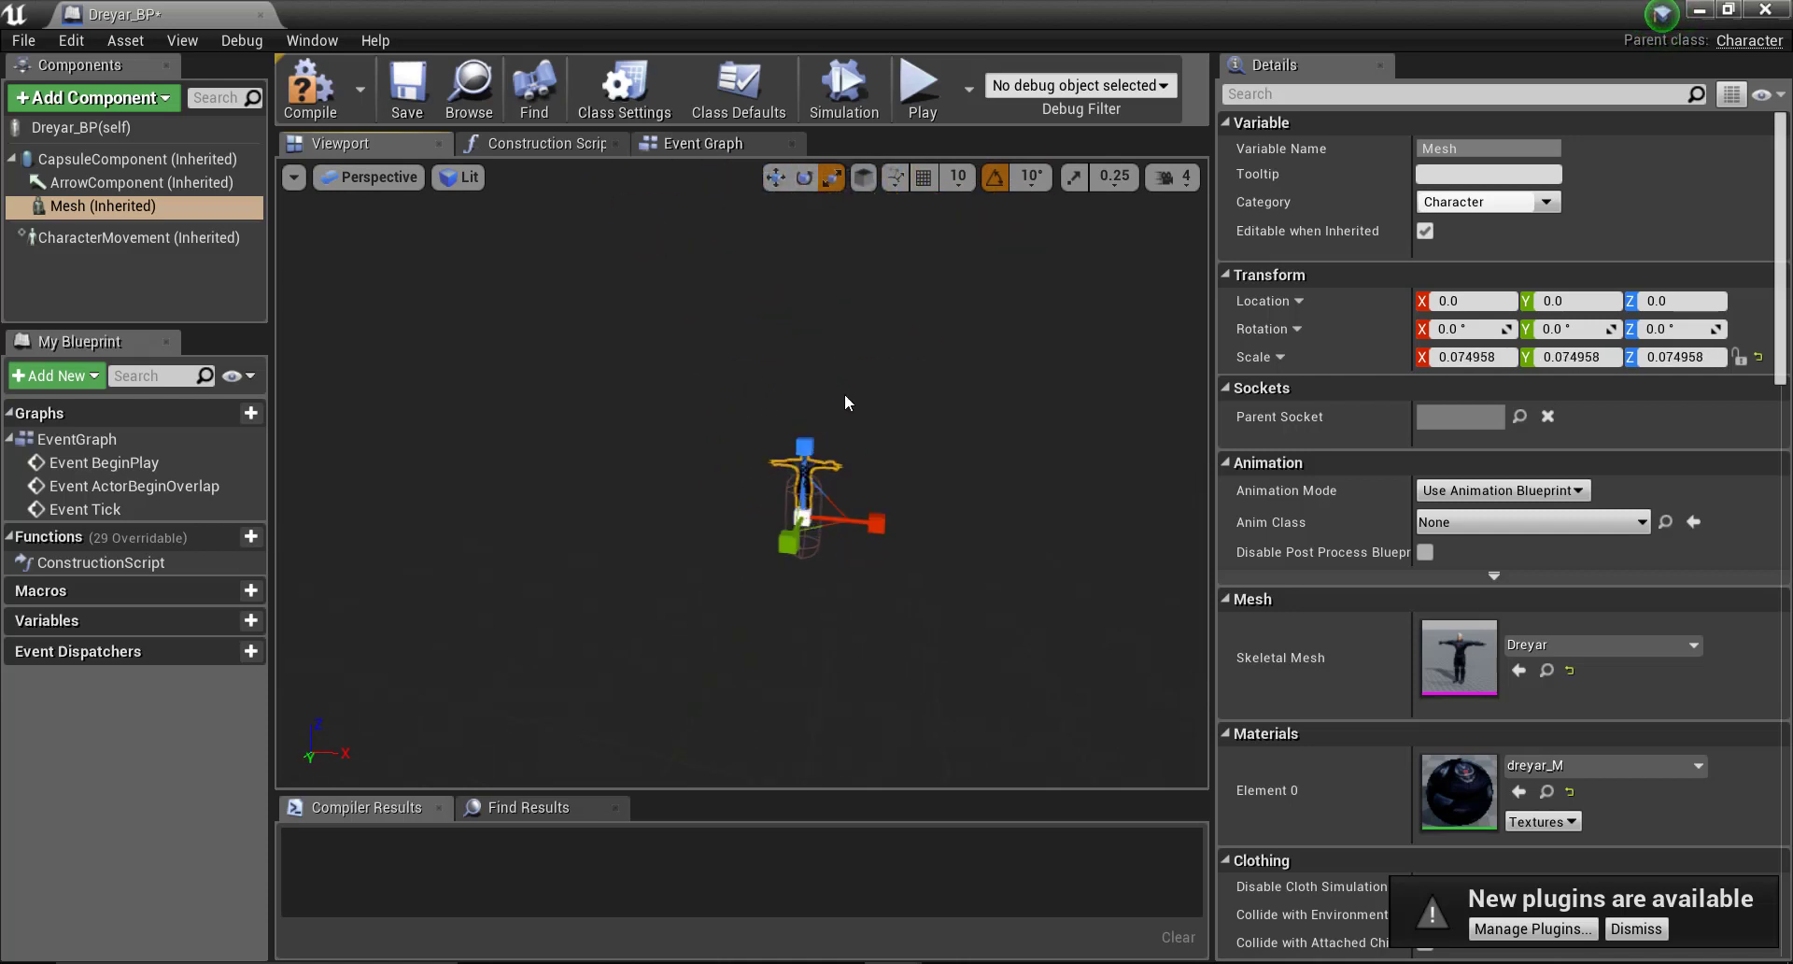
Step: Lower the Dreyar mesh within the collision capsule to a Z location of about -49.8
key("w")
mouse_move(848, 402)
right_mouse_down()
mouse_move(843, 467)
mouse_move(831, 401)
mouse_move(805, 388)
mouse_move(841, 424)
right_mouse_up()
key("s")
key("w")
left_click(776, 178)
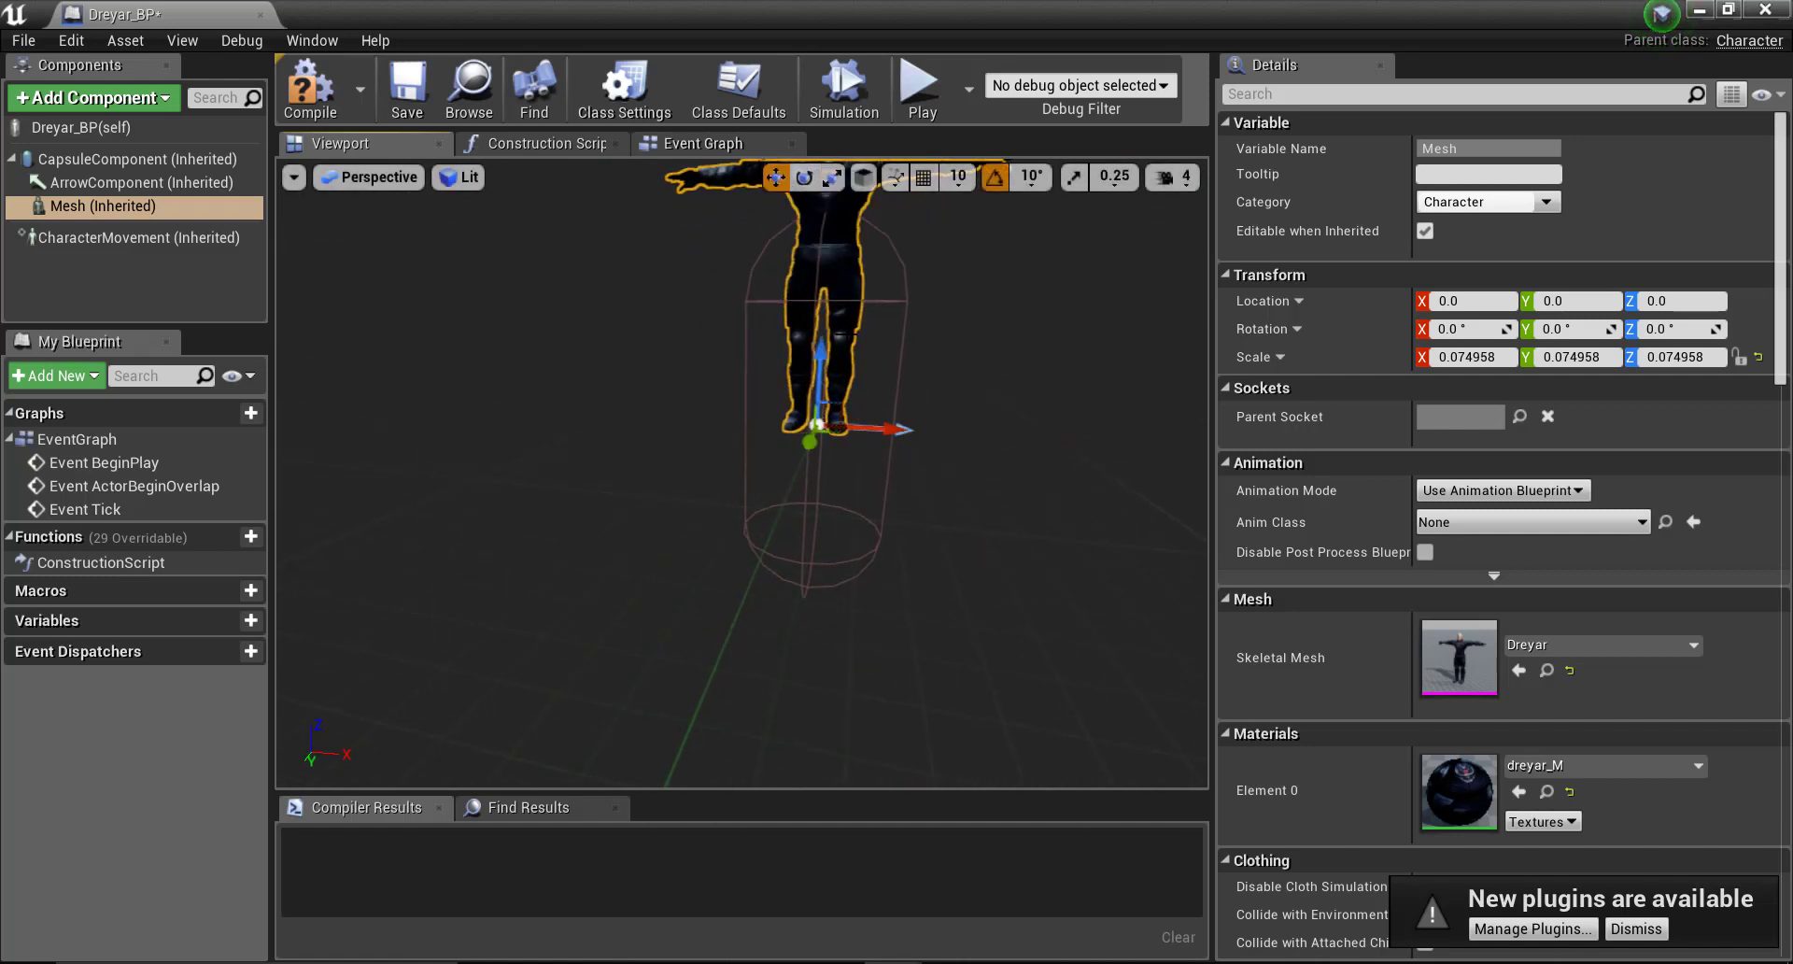
left_click_drag(819, 355, 809, 520)
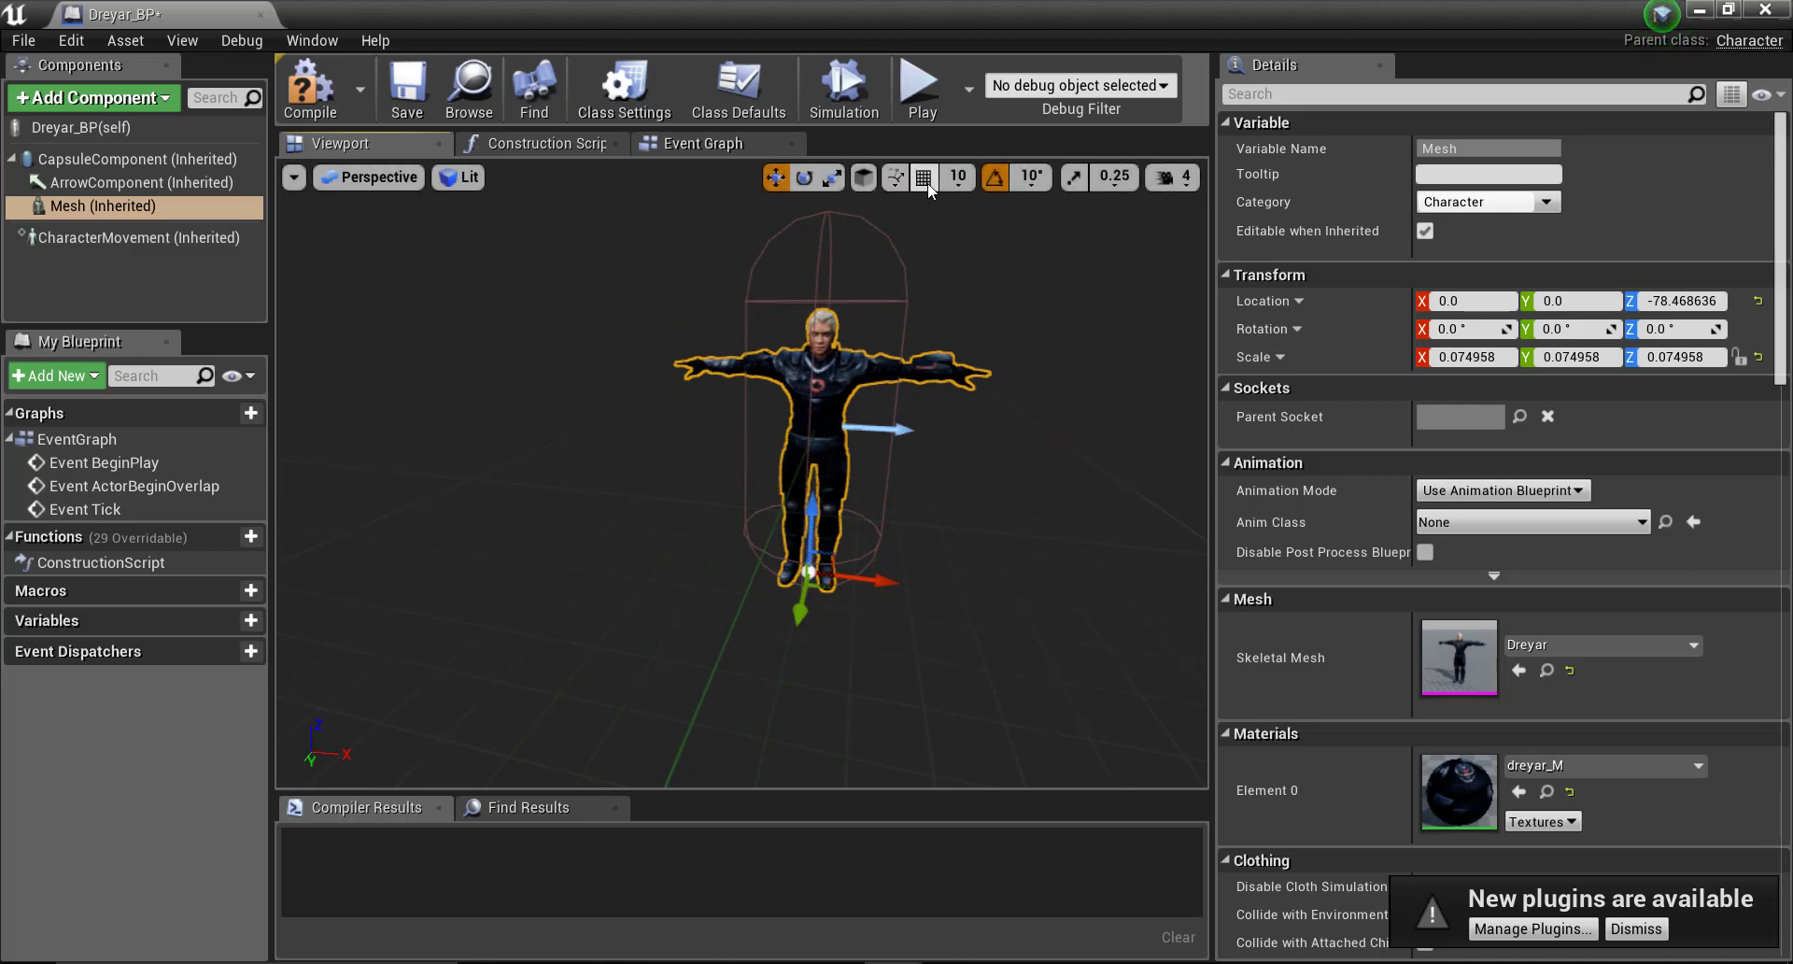
left_click(897, 179)
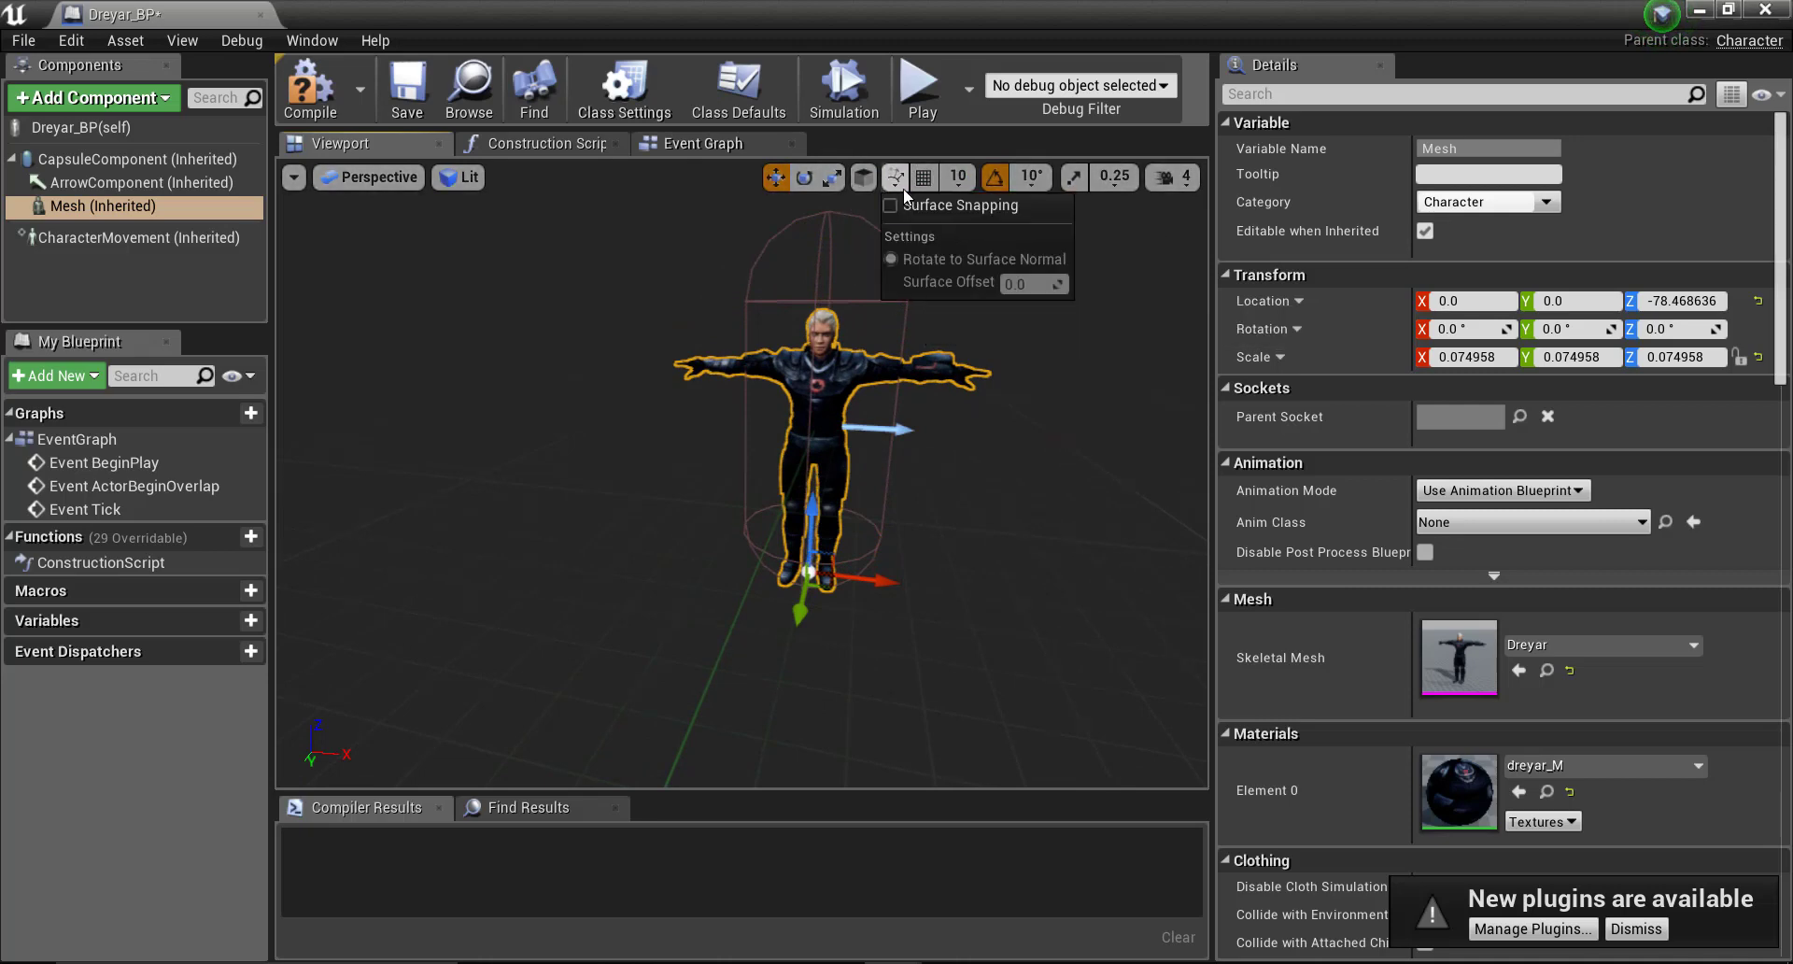
left_click(1184, 426)
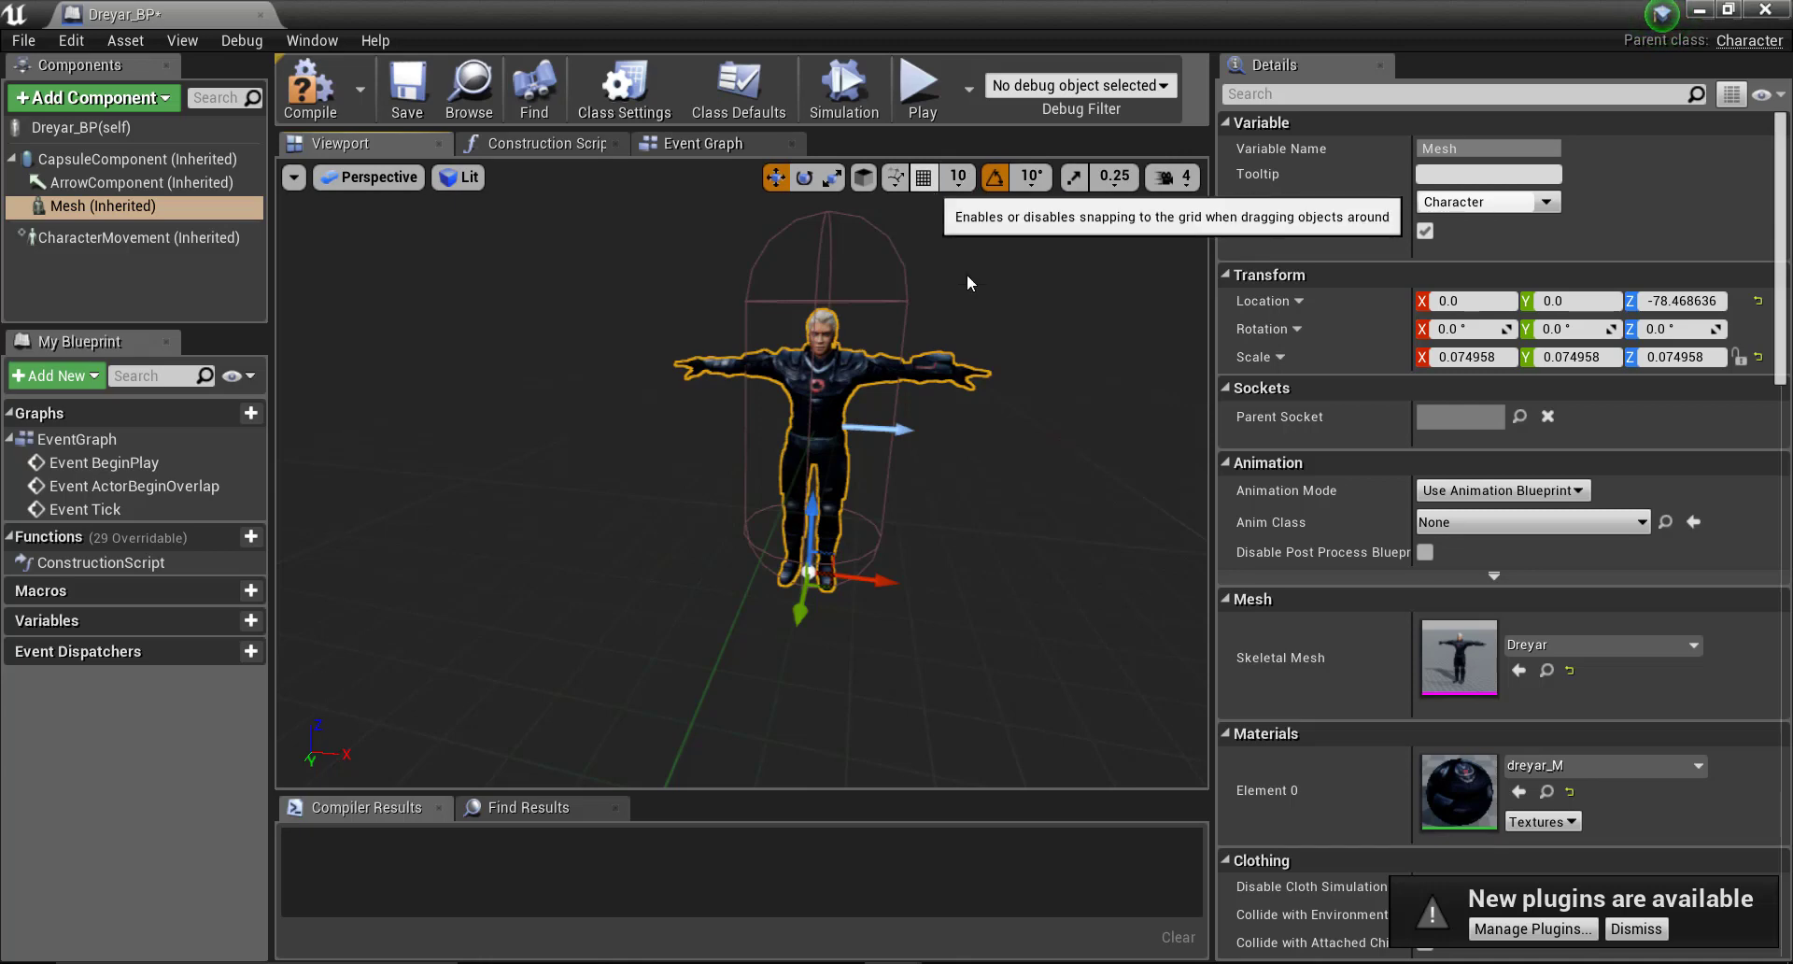
left_click_drag(805, 519, 848, 250)
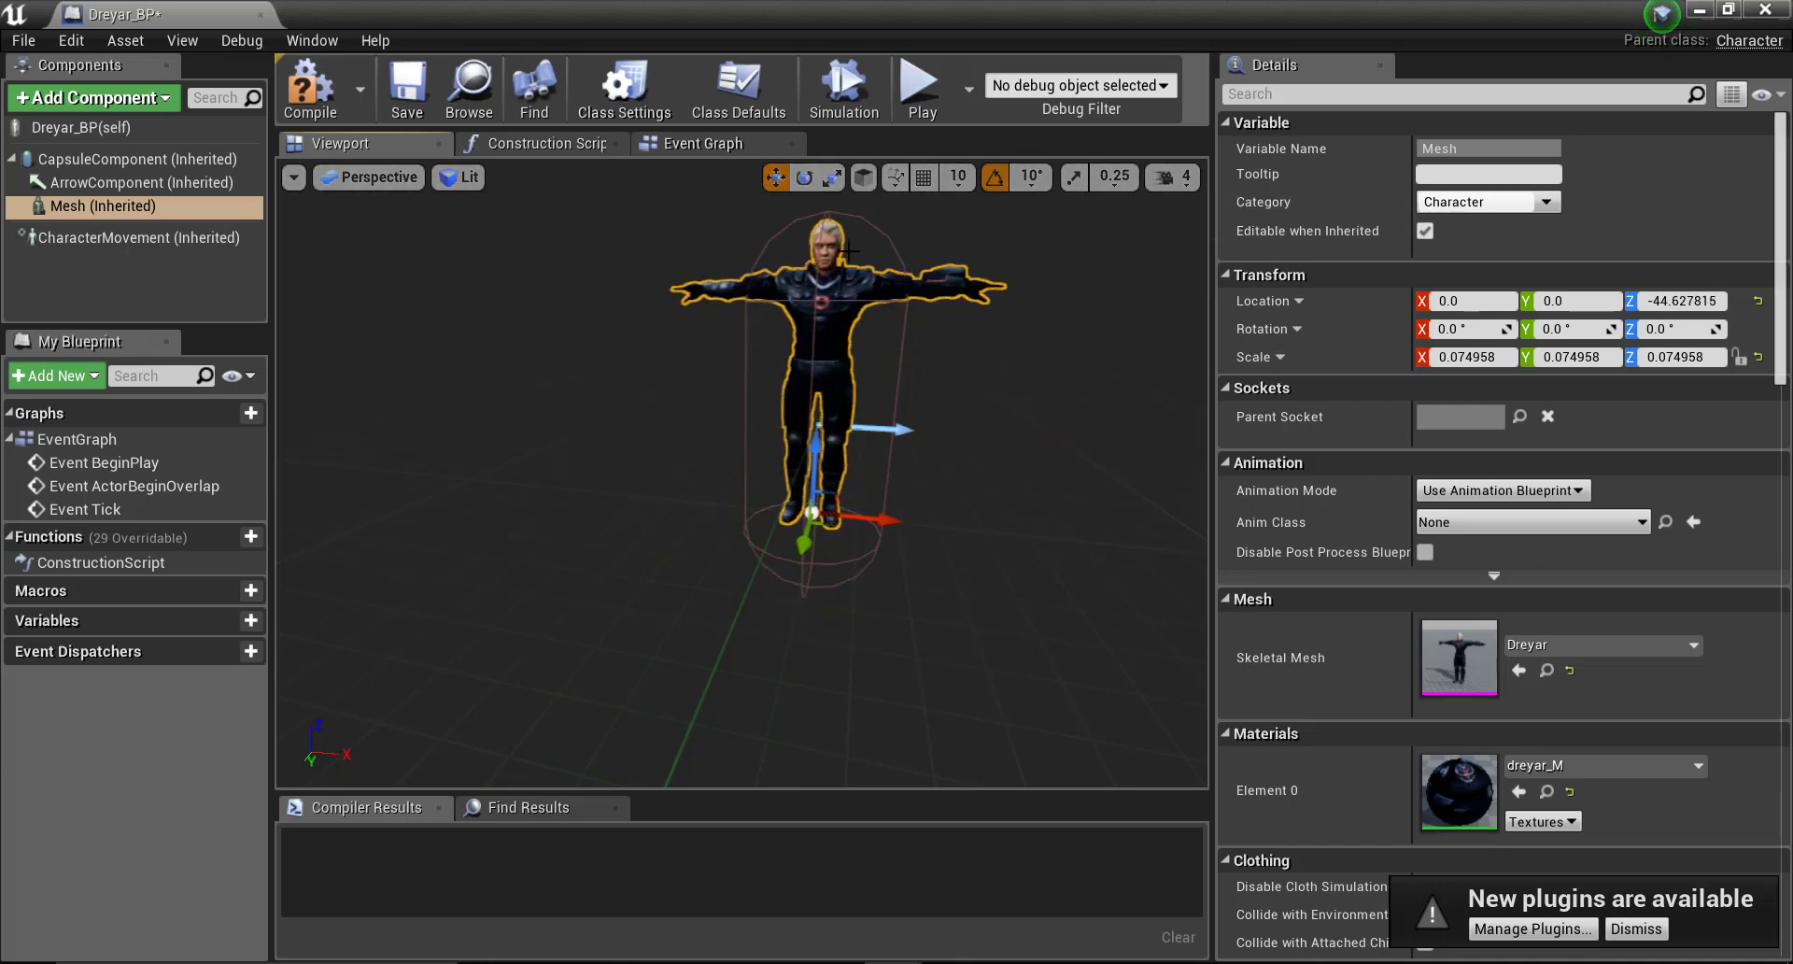
left_click_drag(820, 431, 823, 446)
Step: Scale the Dreyar mesh uniformly to about 0.080 and lower it to a Z location of about -86.5
key("r")
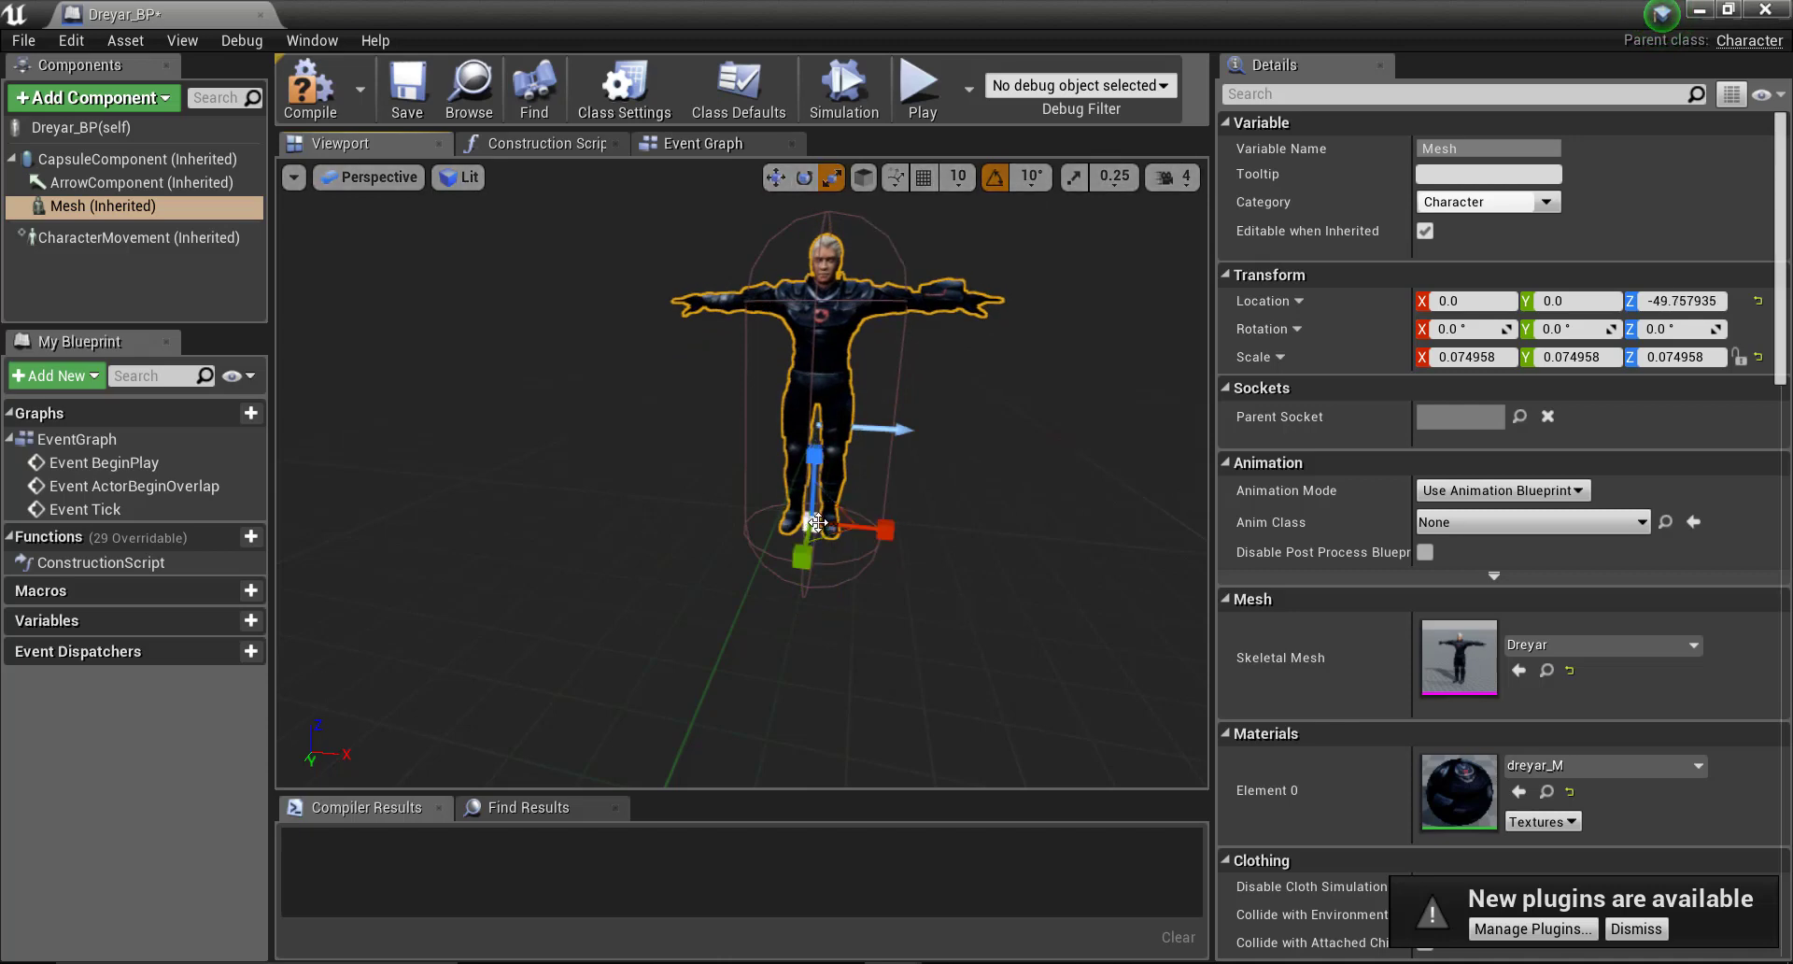
mouse_move(818, 522)
left_mouse_down()
mouse_move(833, 438)
mouse_move(827, 518)
left_mouse_up()
left_click(776, 177)
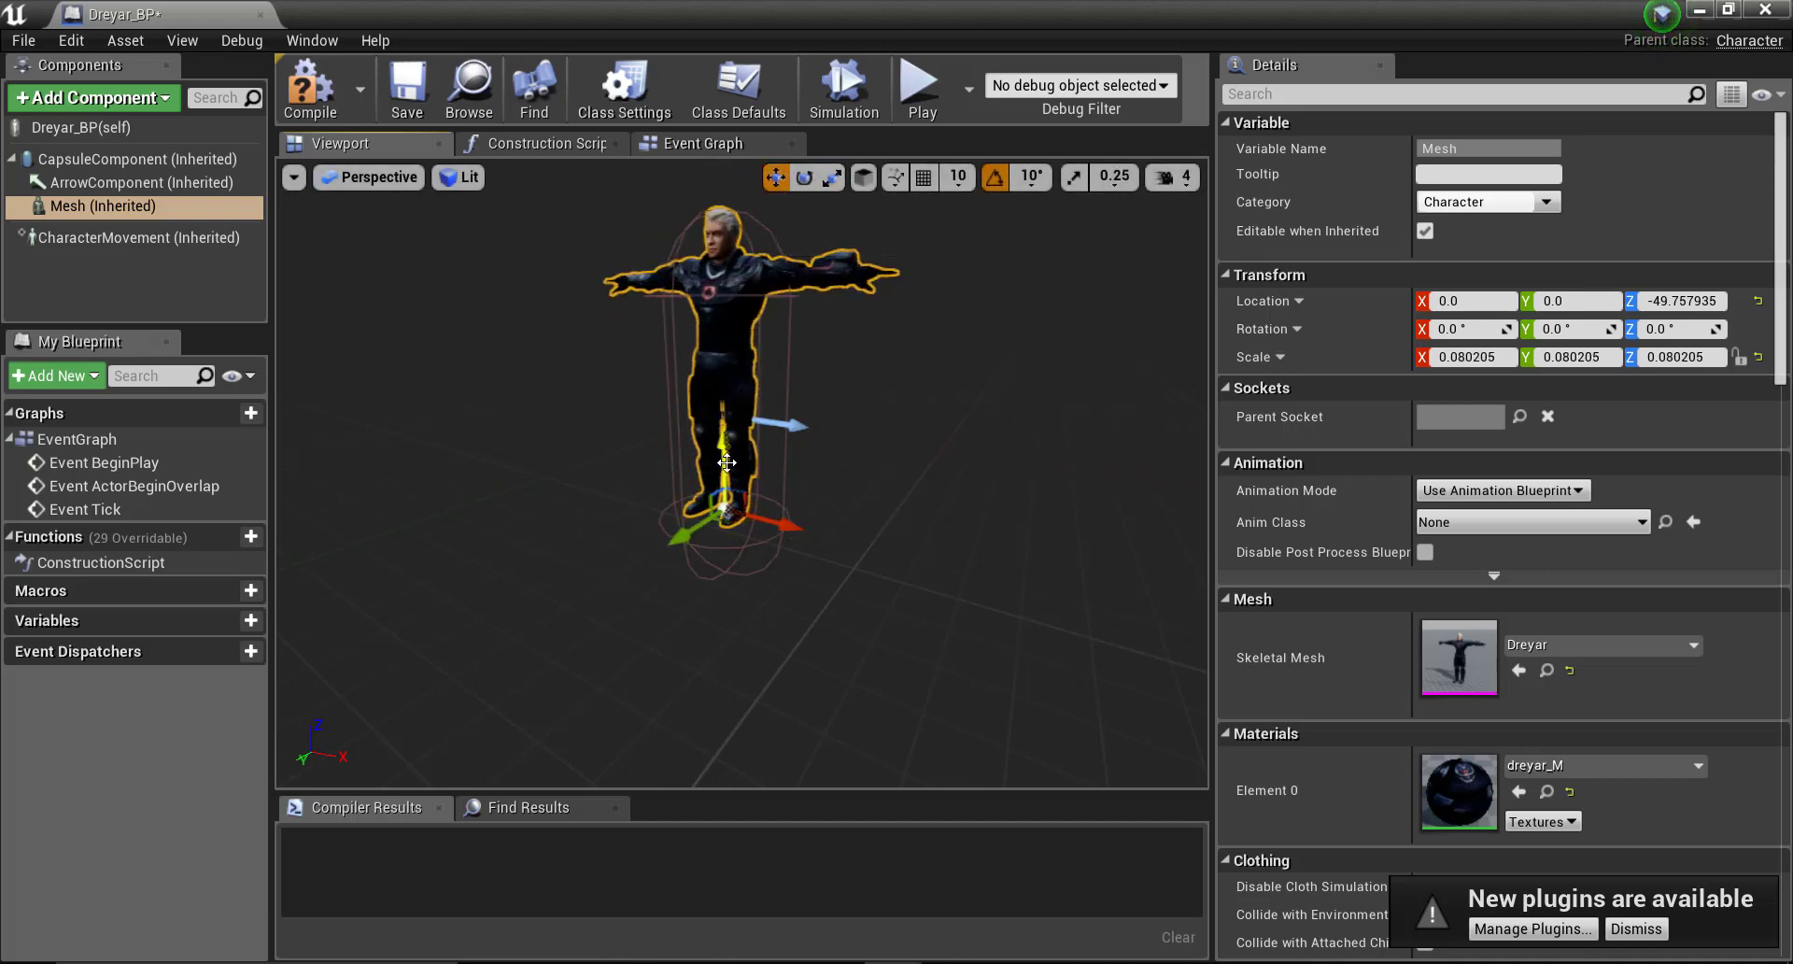
left_click_drag(726, 467, 724, 567)
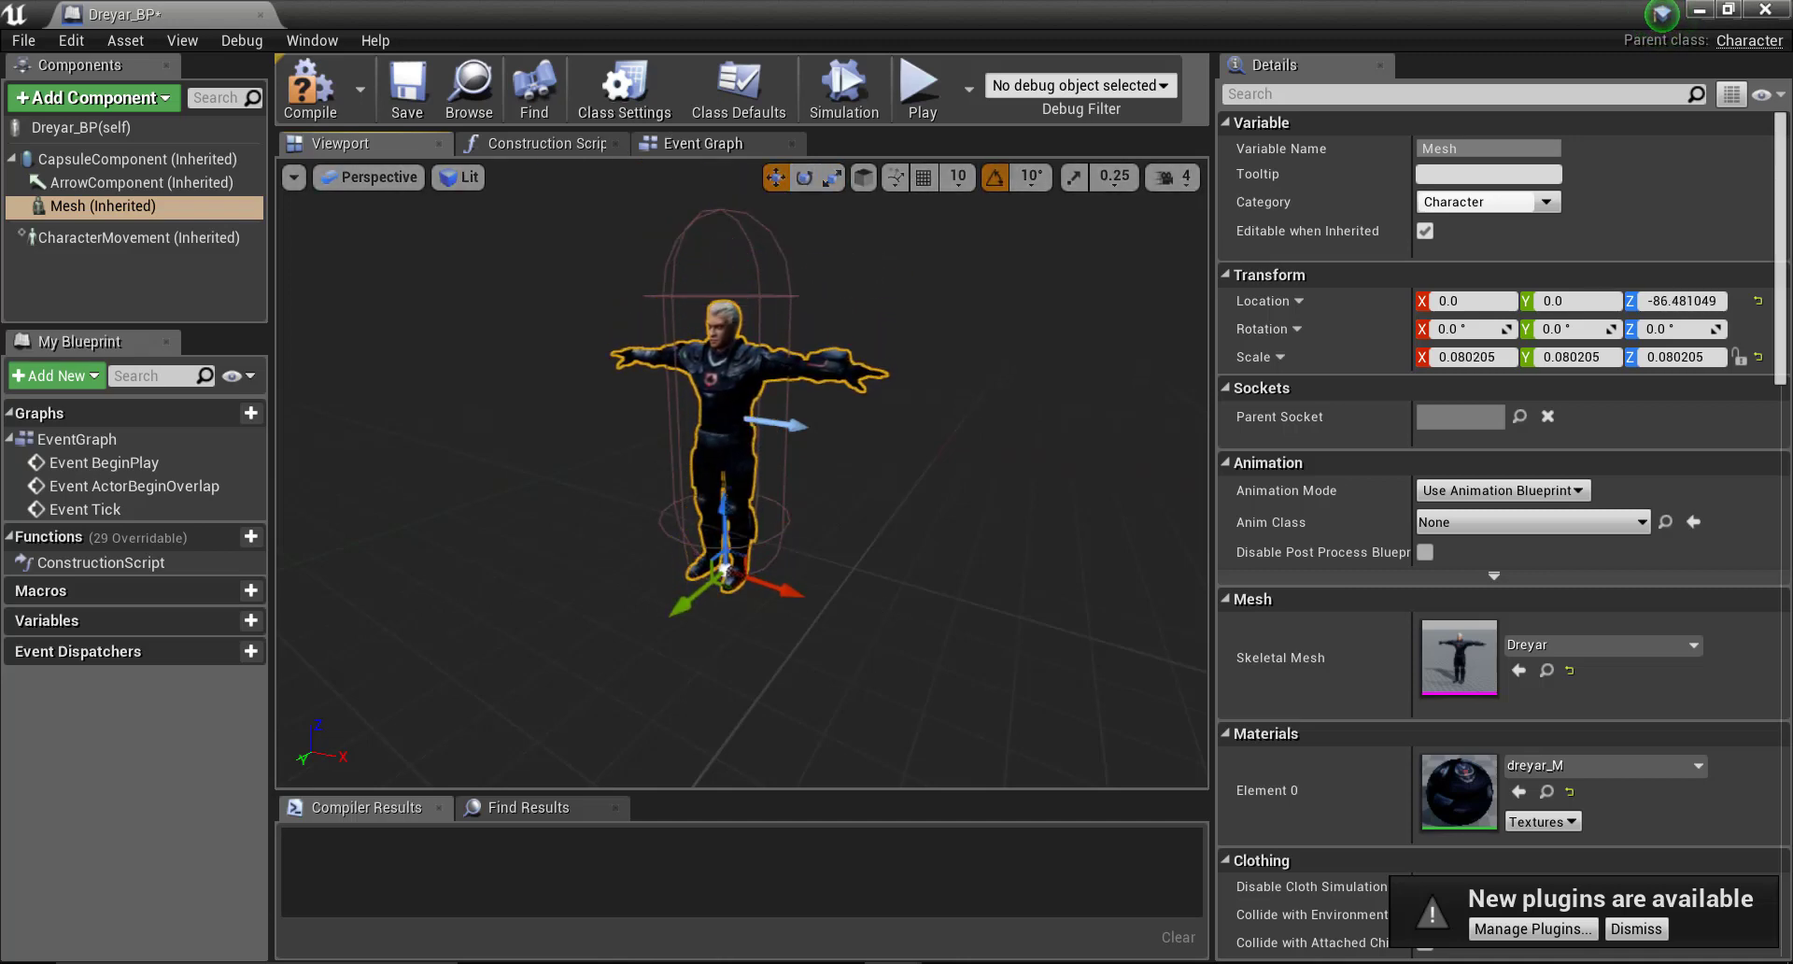
Step: Enlarge the Dreyar mesh uniformly to a scale of about 0.105 to match the collision capsule's height
scroll(724, 567, "up", 3)
left_click(831, 177)
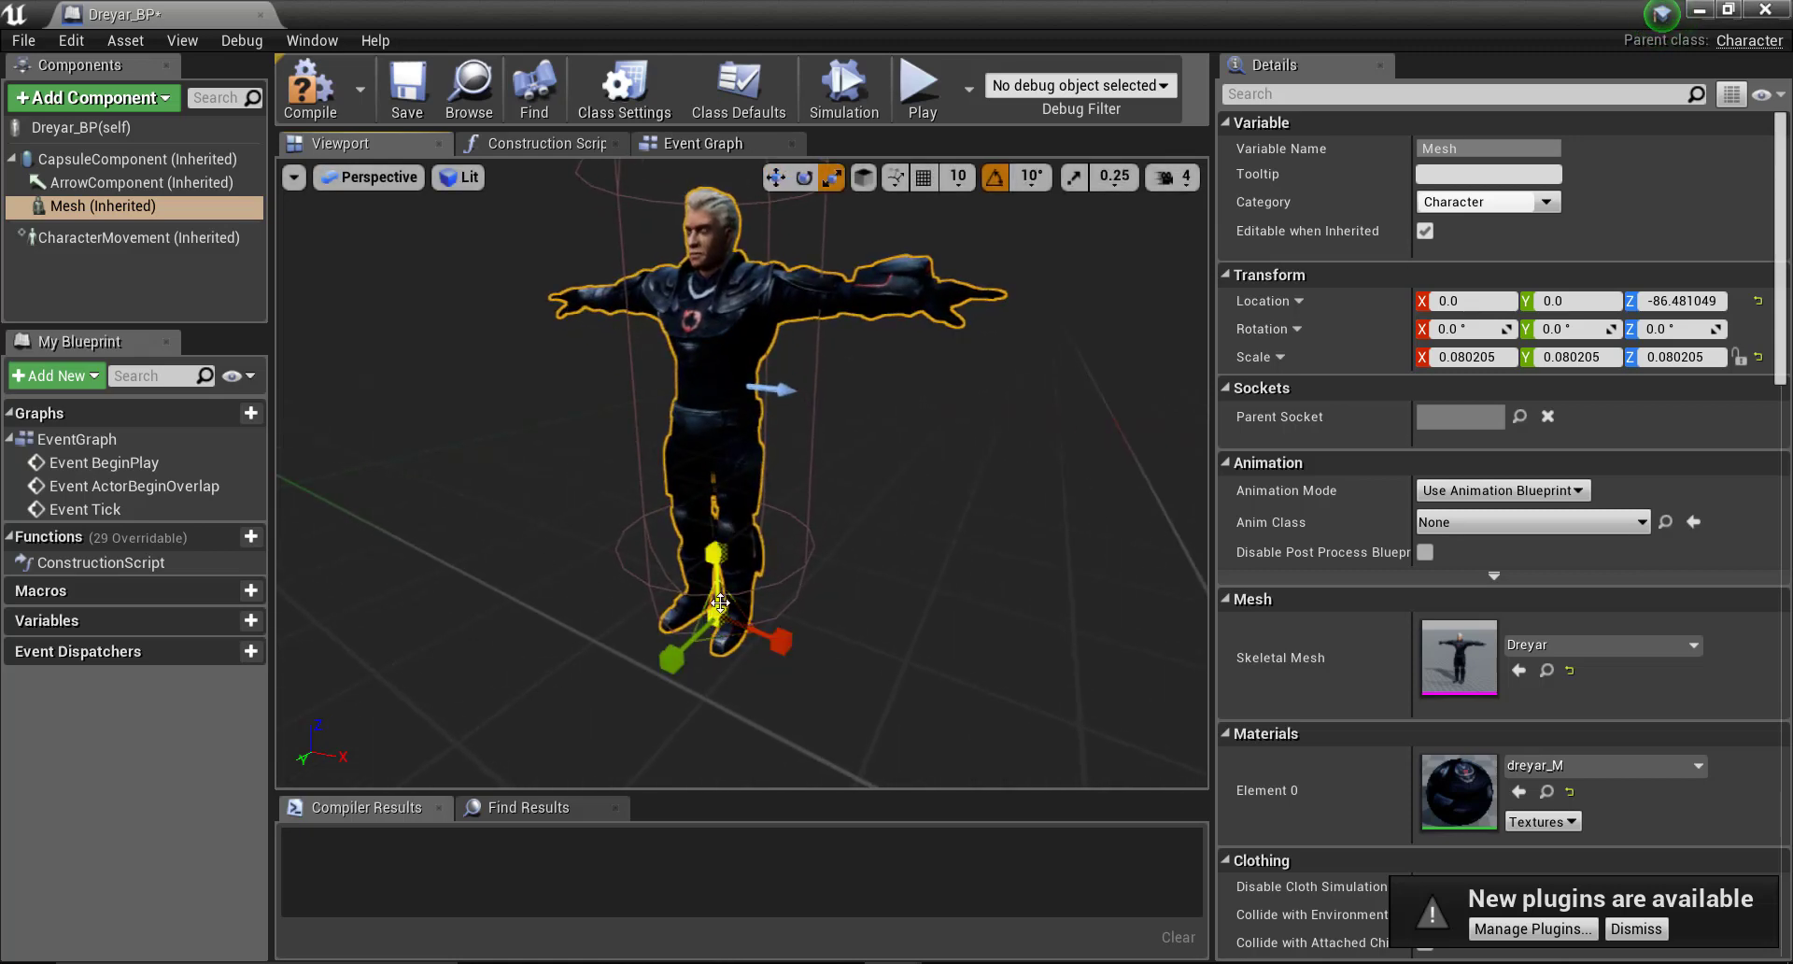
left_click_drag(719, 602, 721, 556)
right_click_drag(720, 557, 721, 505)
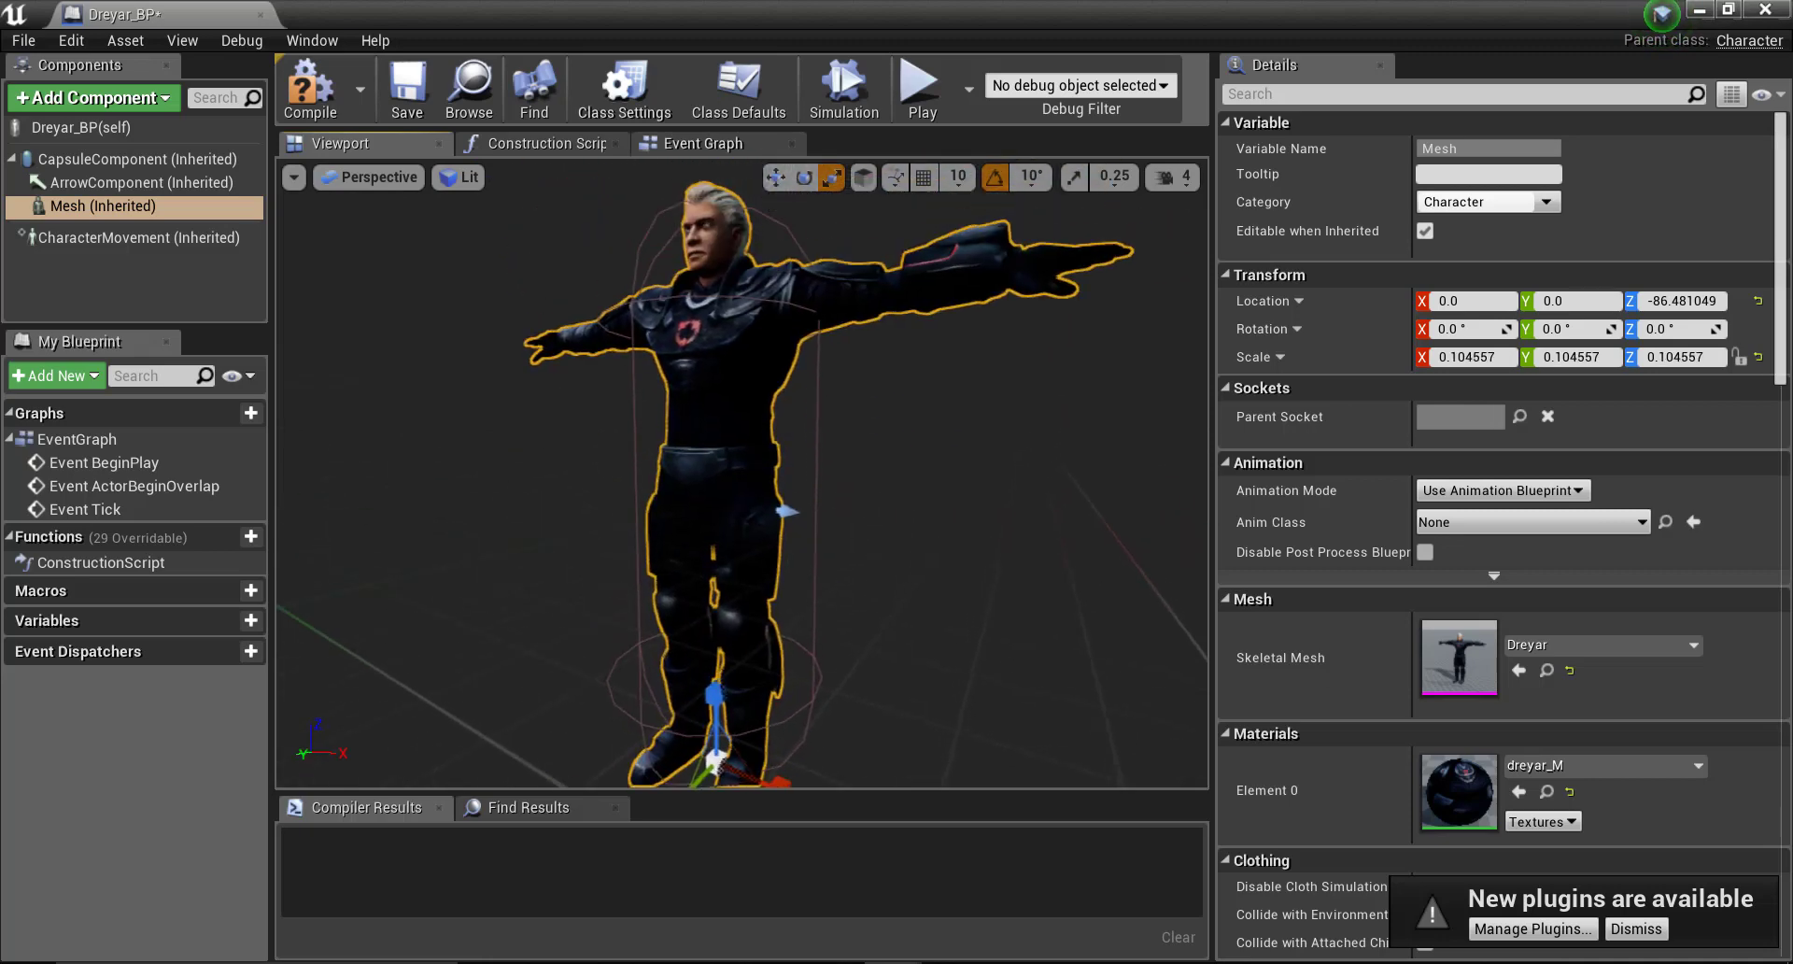
scroll(742, 473, "down", 5)
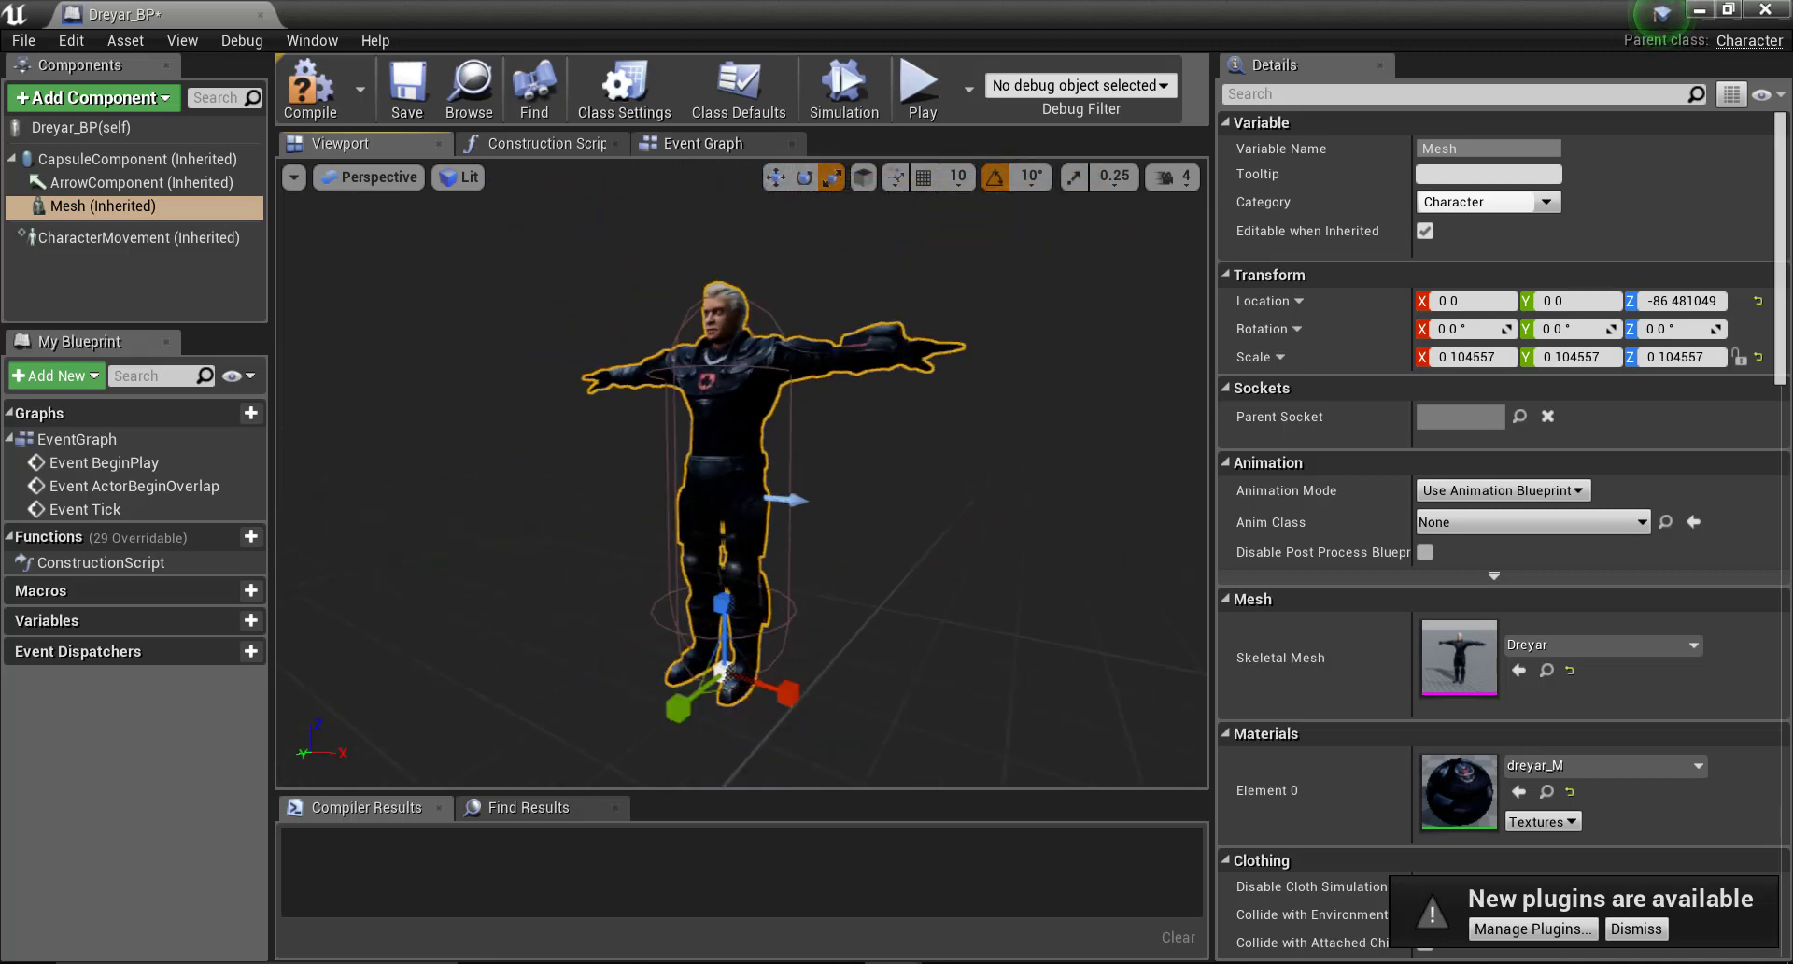
Step: Rotate the Dreyar mesh to -90° about Z so the character faces along the direction arrow
left_click(804, 177)
left_click(789, 488)
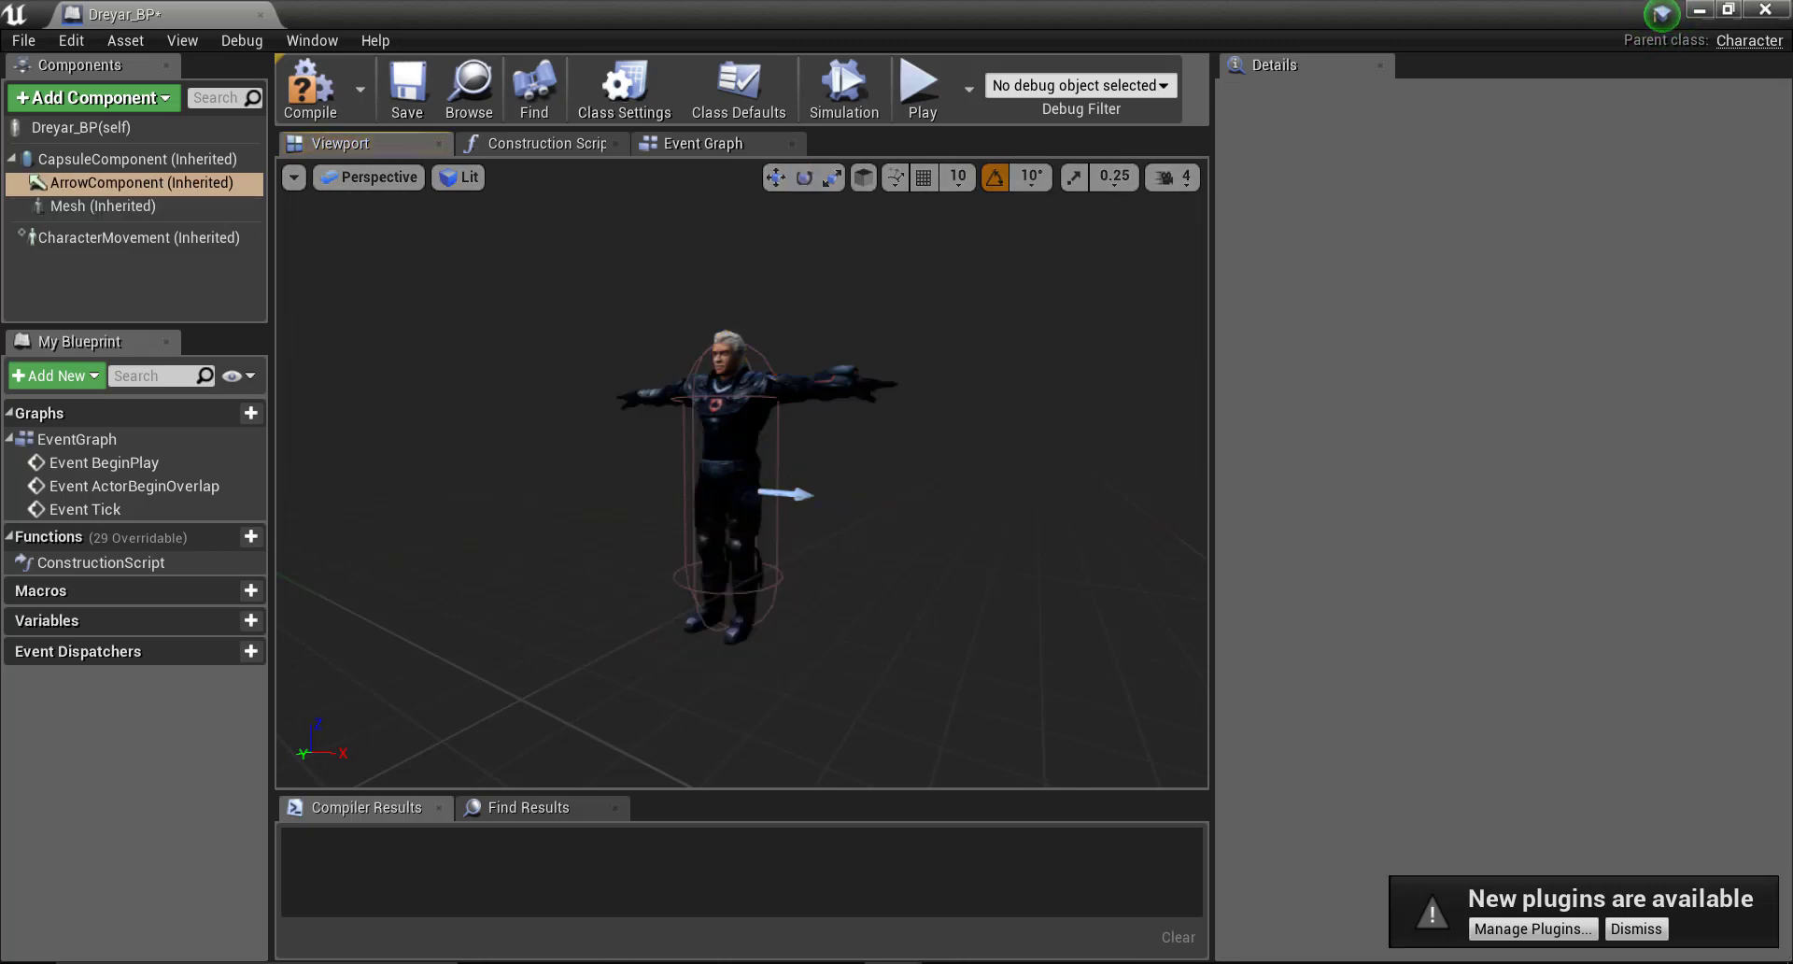
right_click_drag(727, 439, 817, 439)
left_click(795, 308)
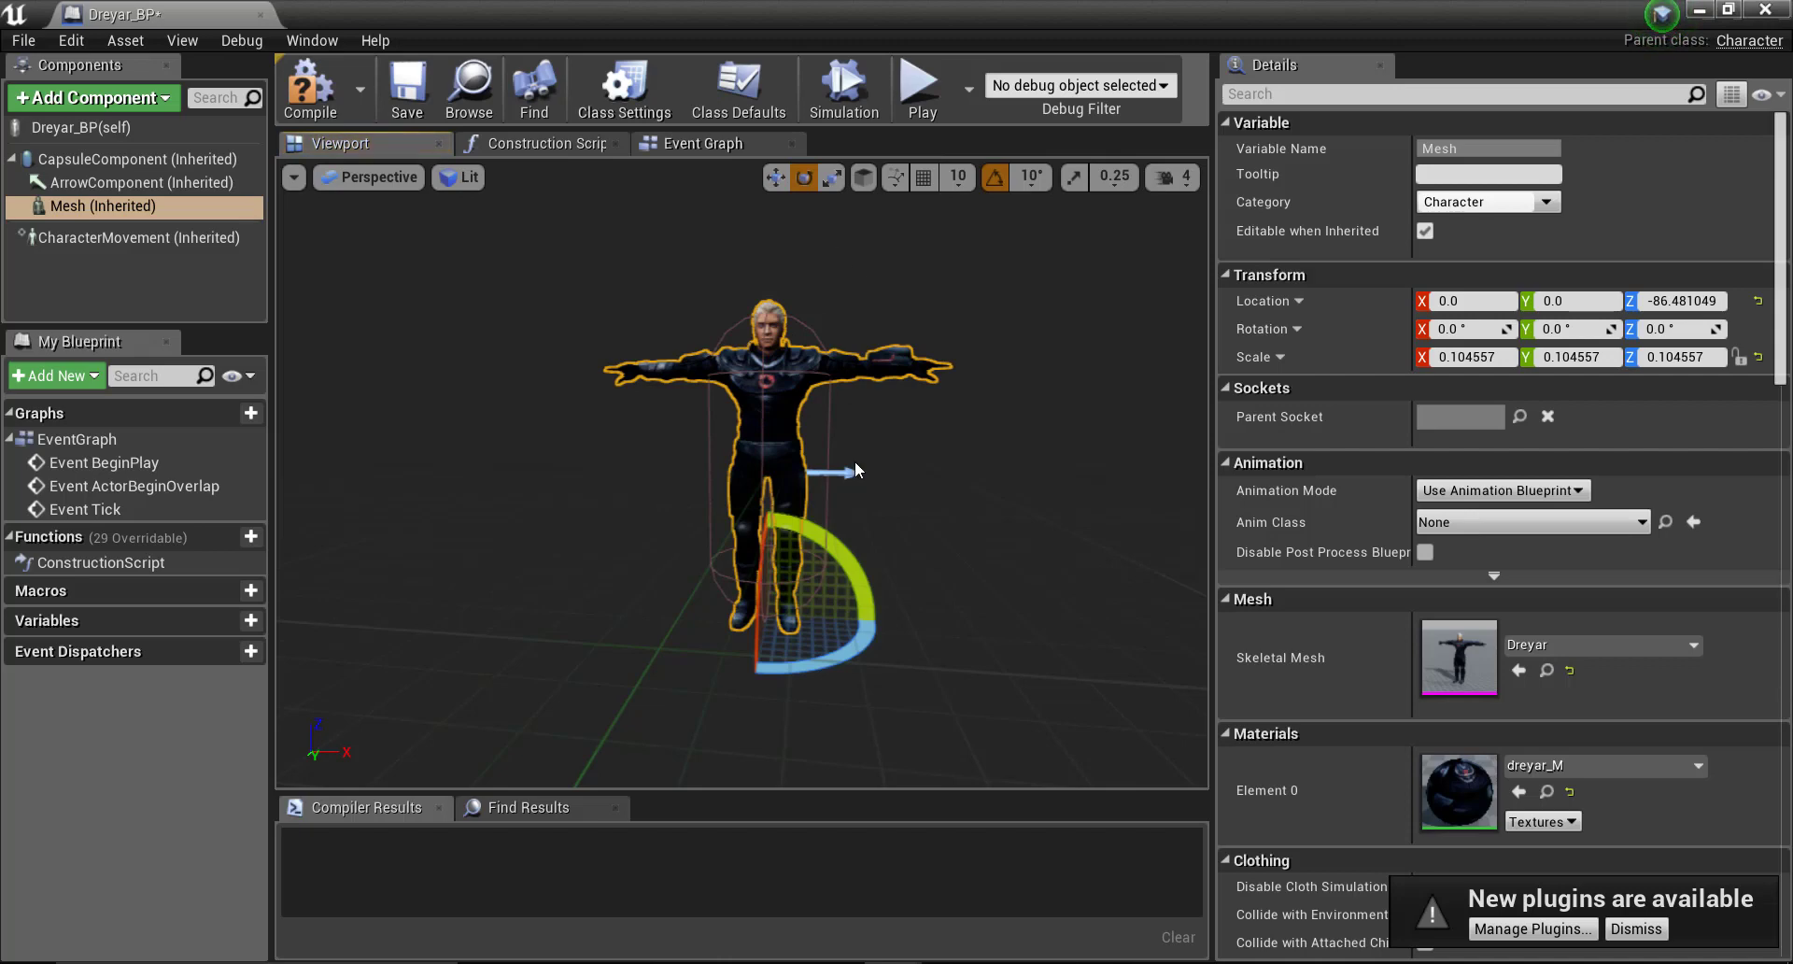
right_click_drag(854, 461, 751, 519)
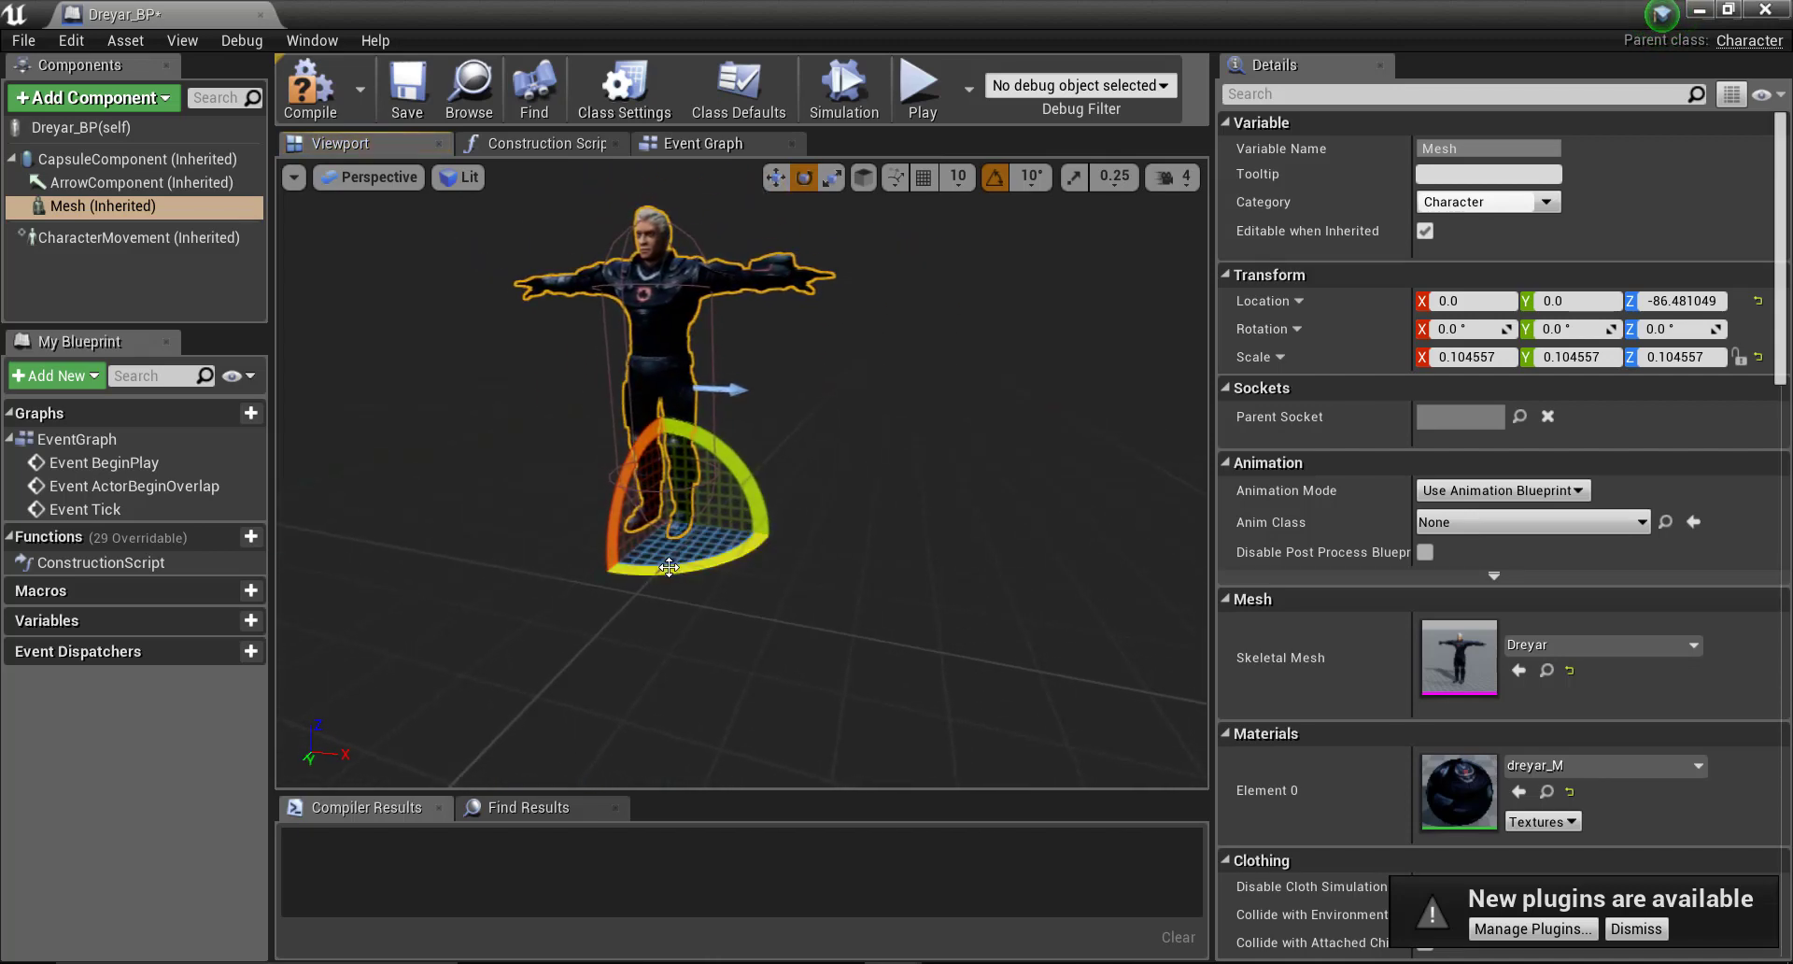
left_click_drag(669, 567, 598, 567)
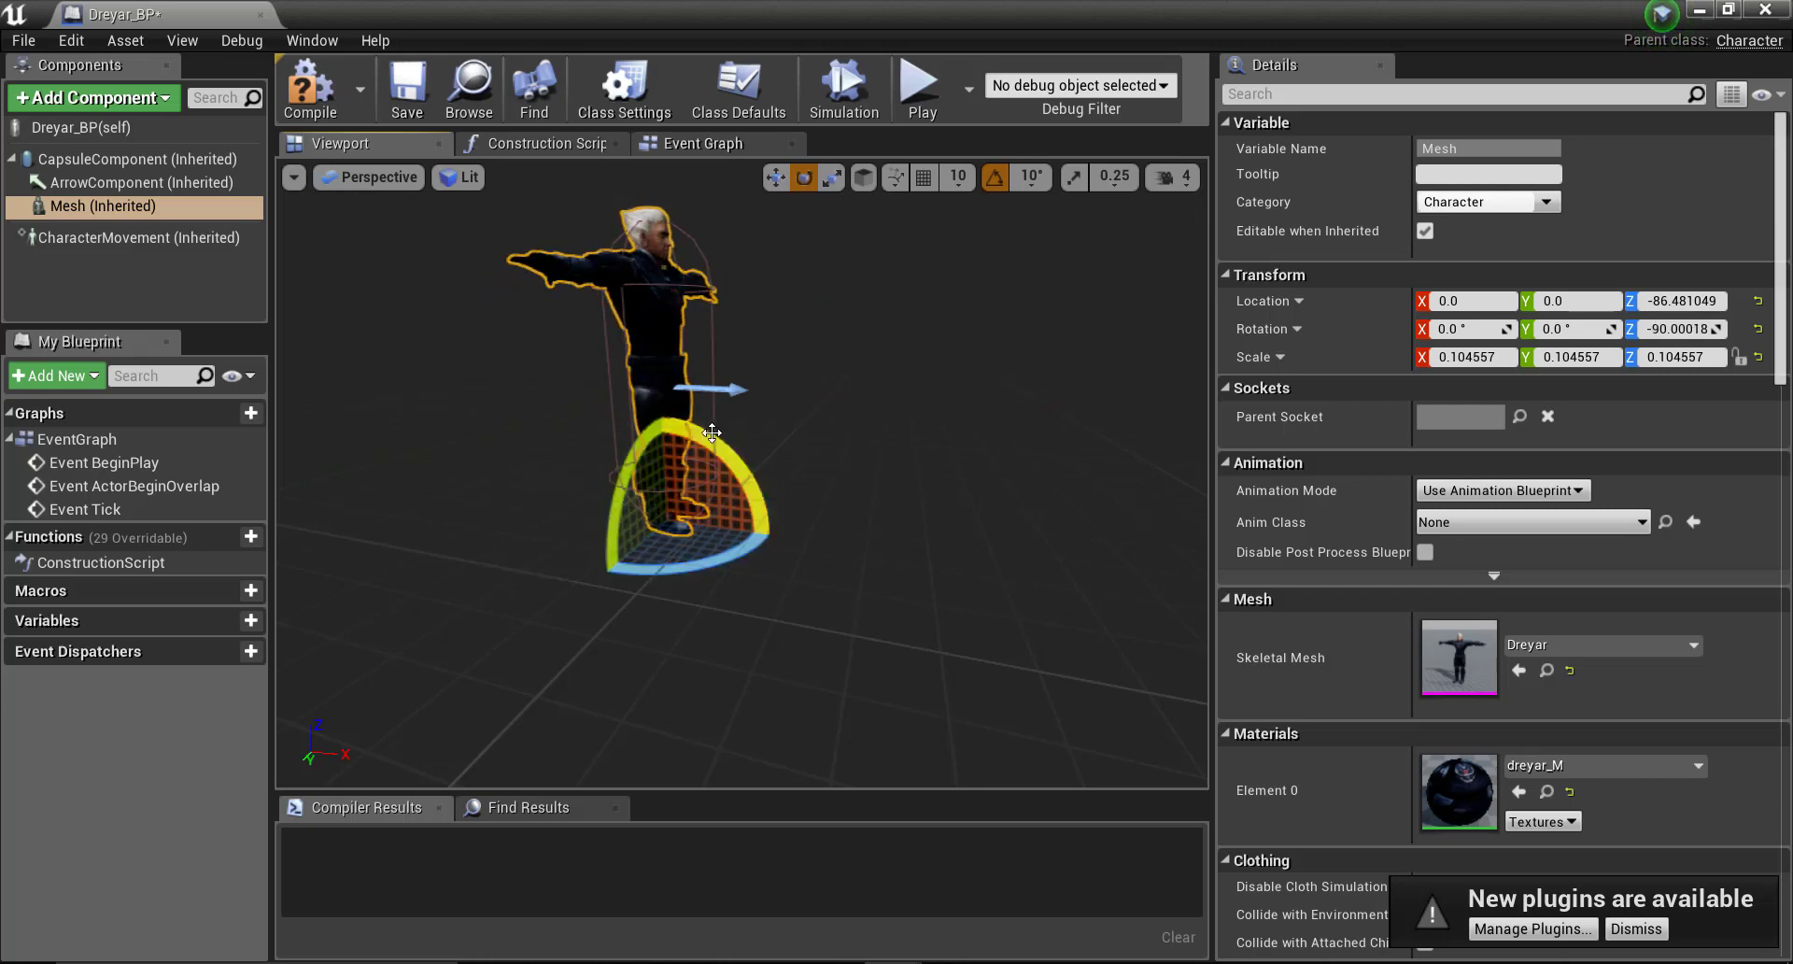
right_click_drag(711, 433, 439, 407)
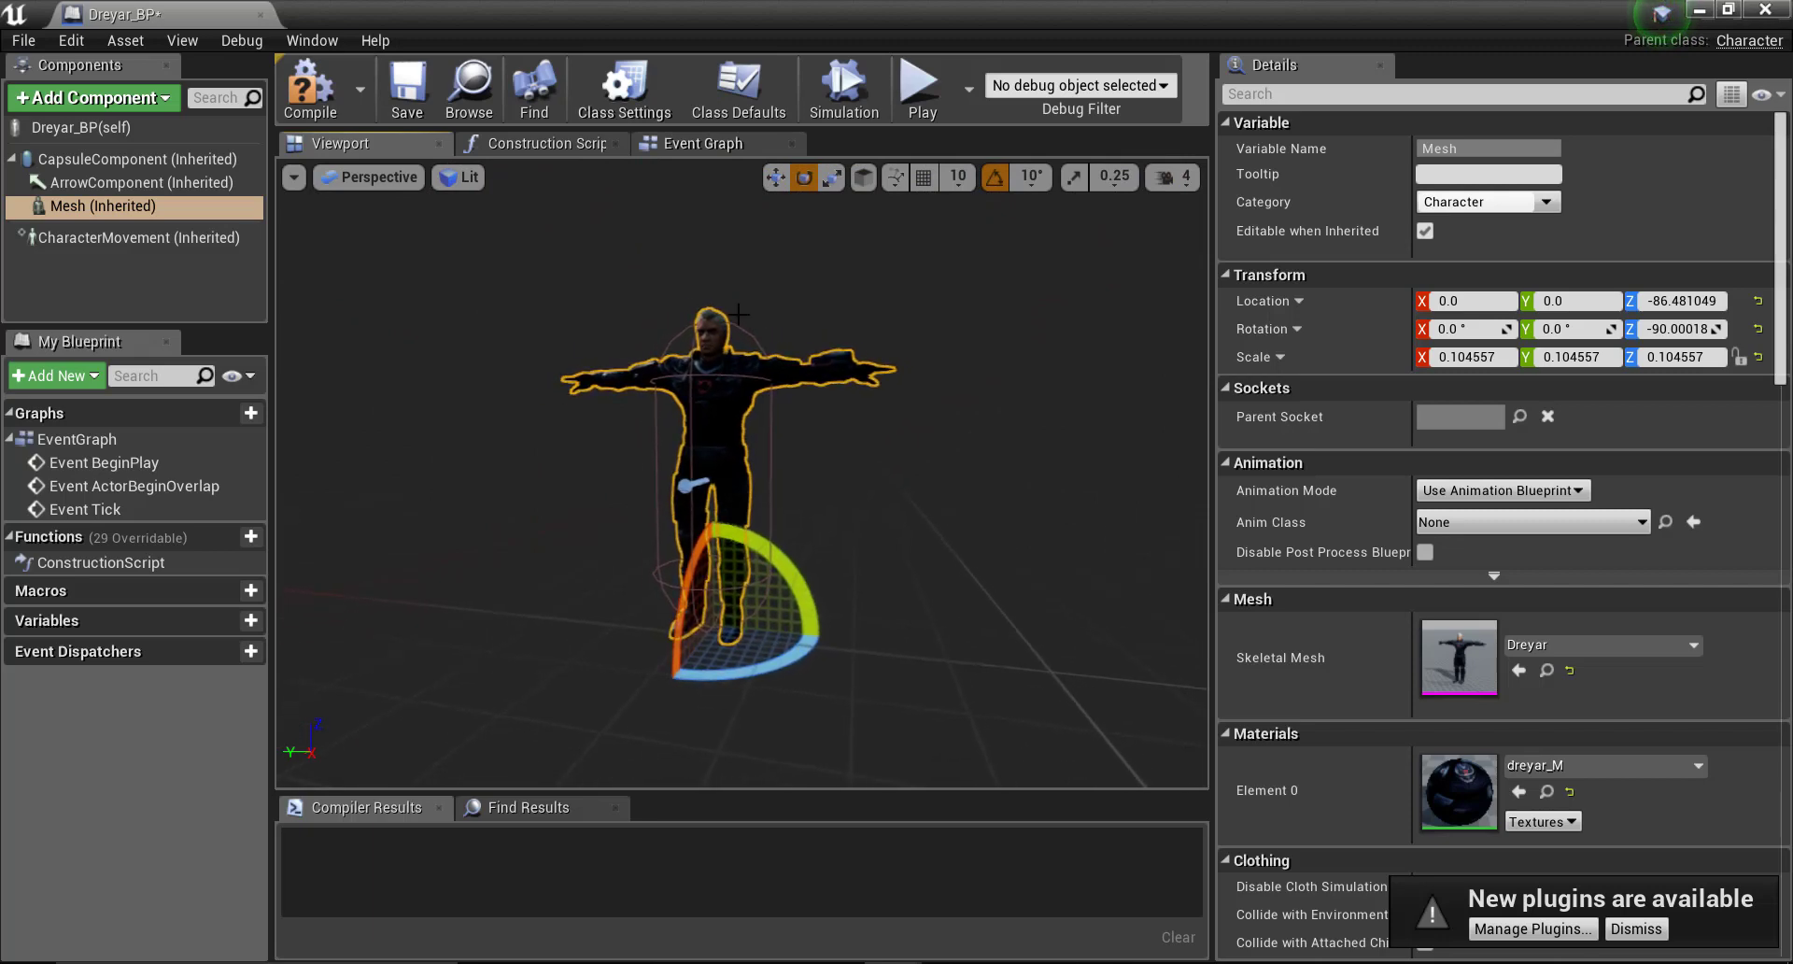
Step: Check the mesh's fit in the capsule from the front, and compile and save the Dreyar_BP blueprint
left_click(776, 176)
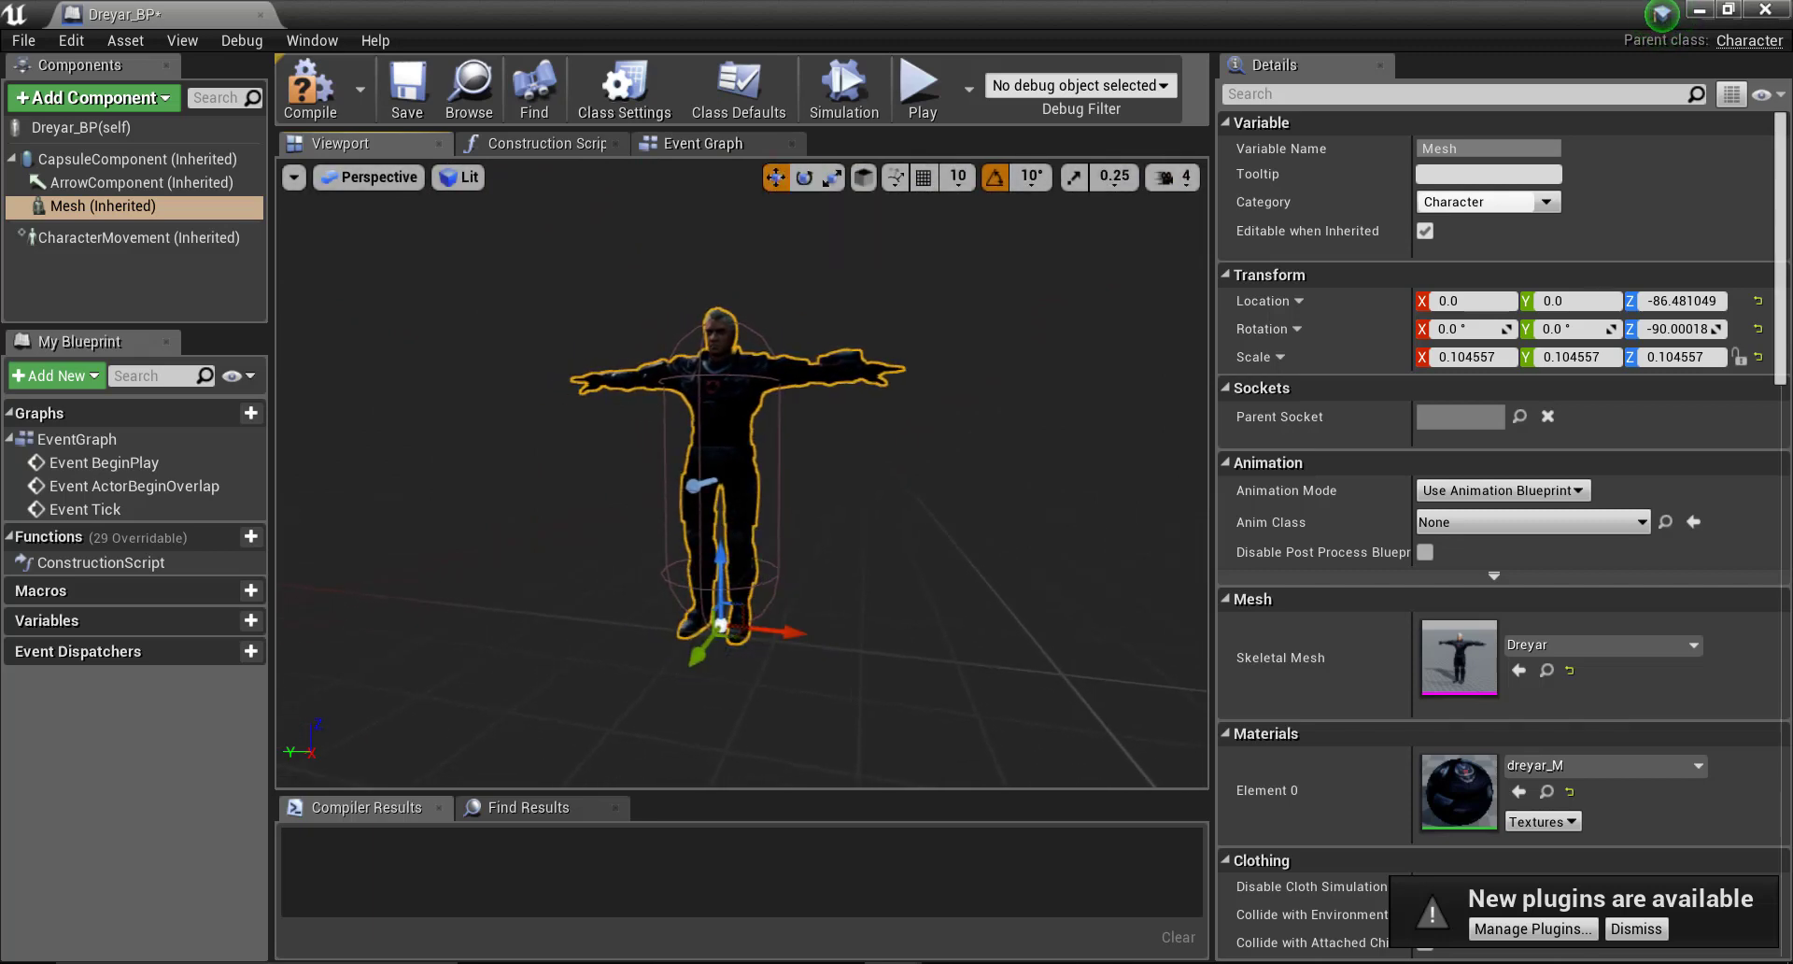
right_click_drag(738, 448, 625, 407)
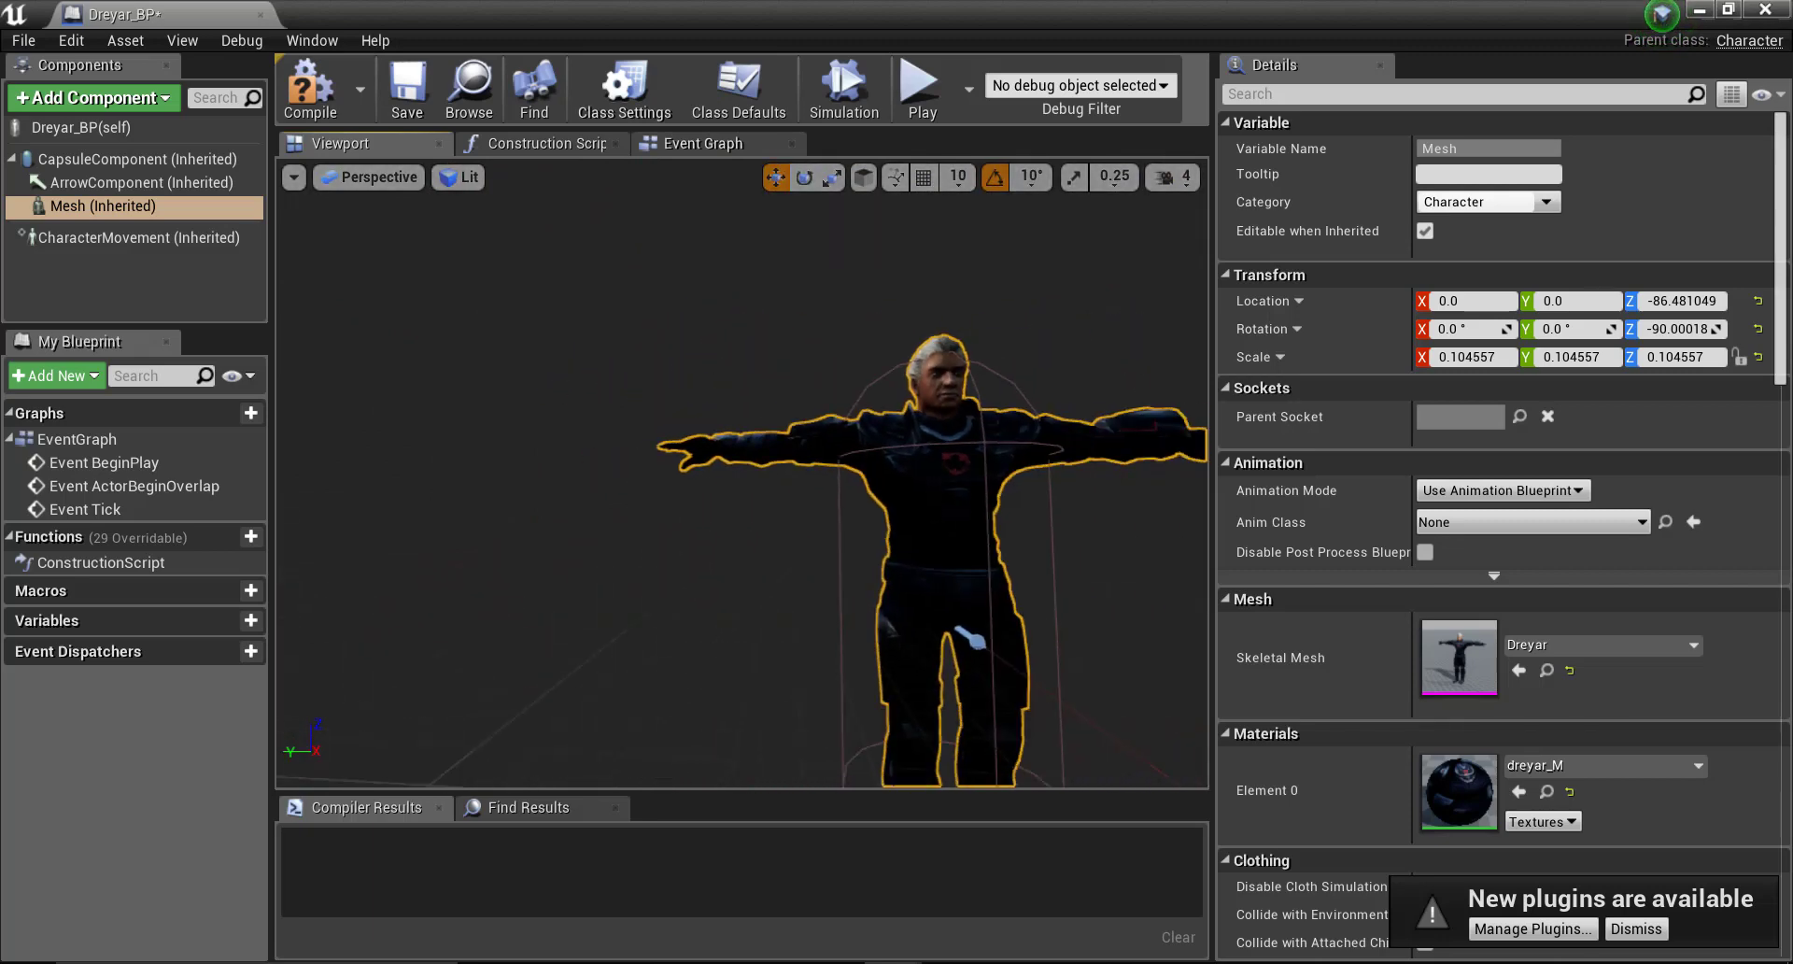
left_click_drag(803, 392, 840, 392)
left_click(310, 89)
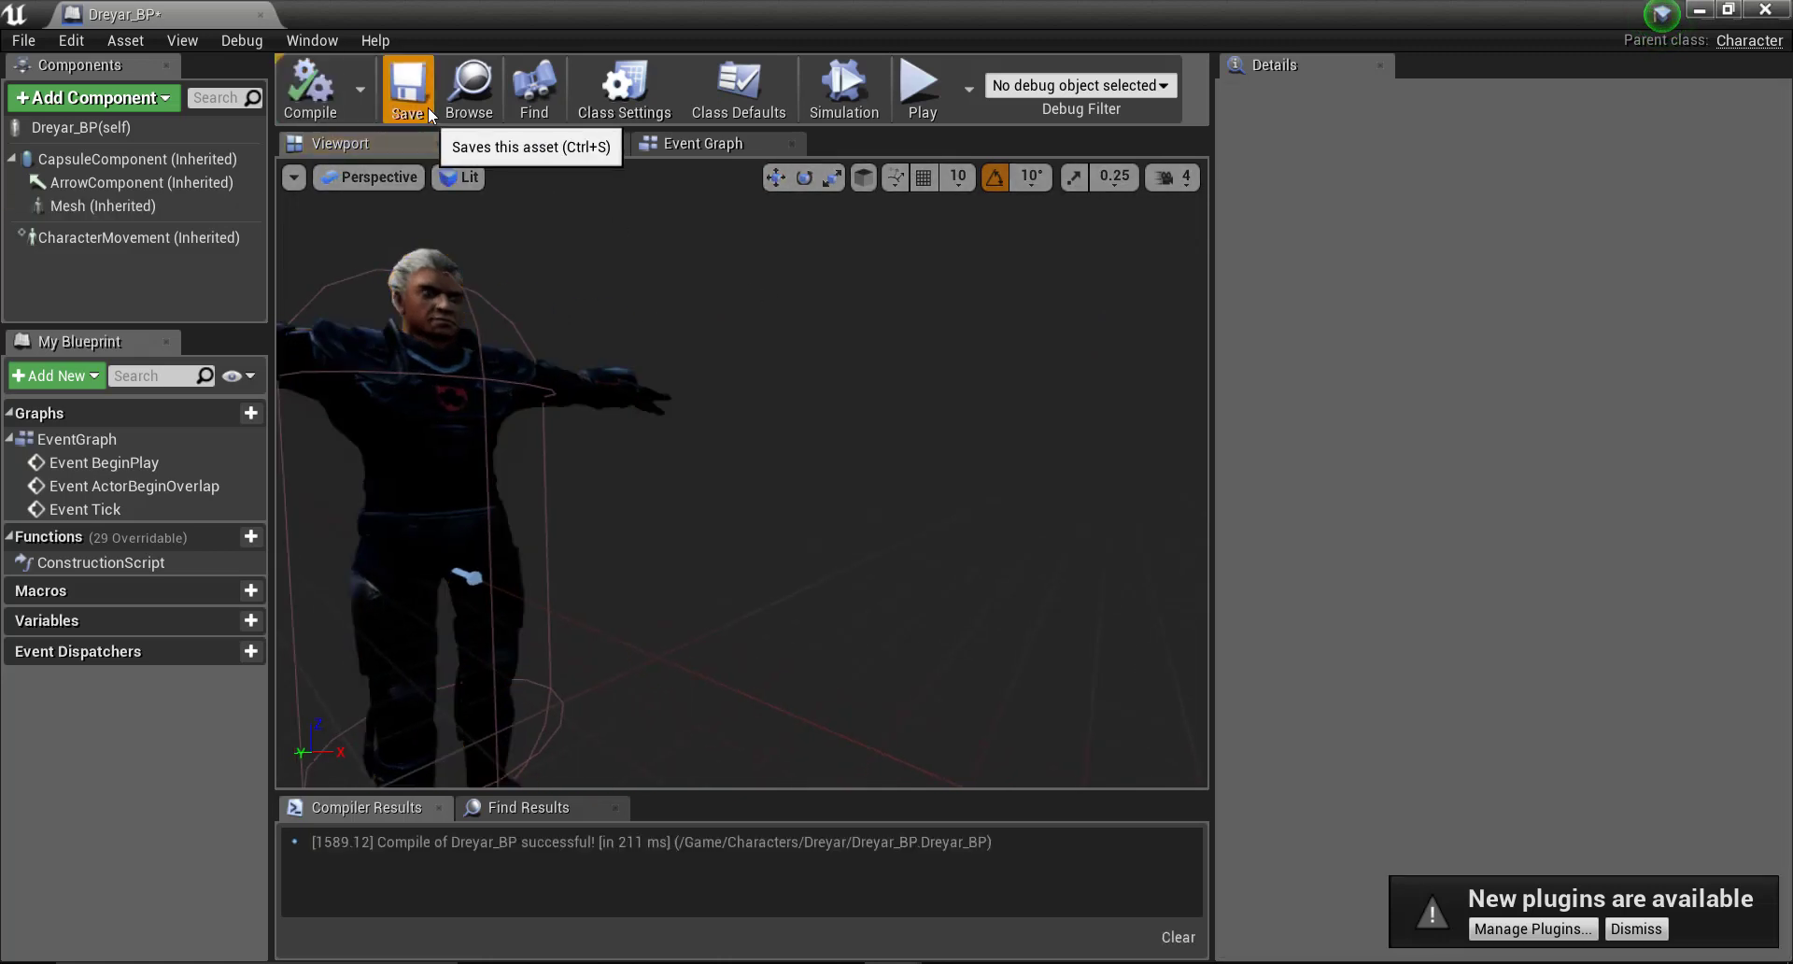
left_click(428, 114)
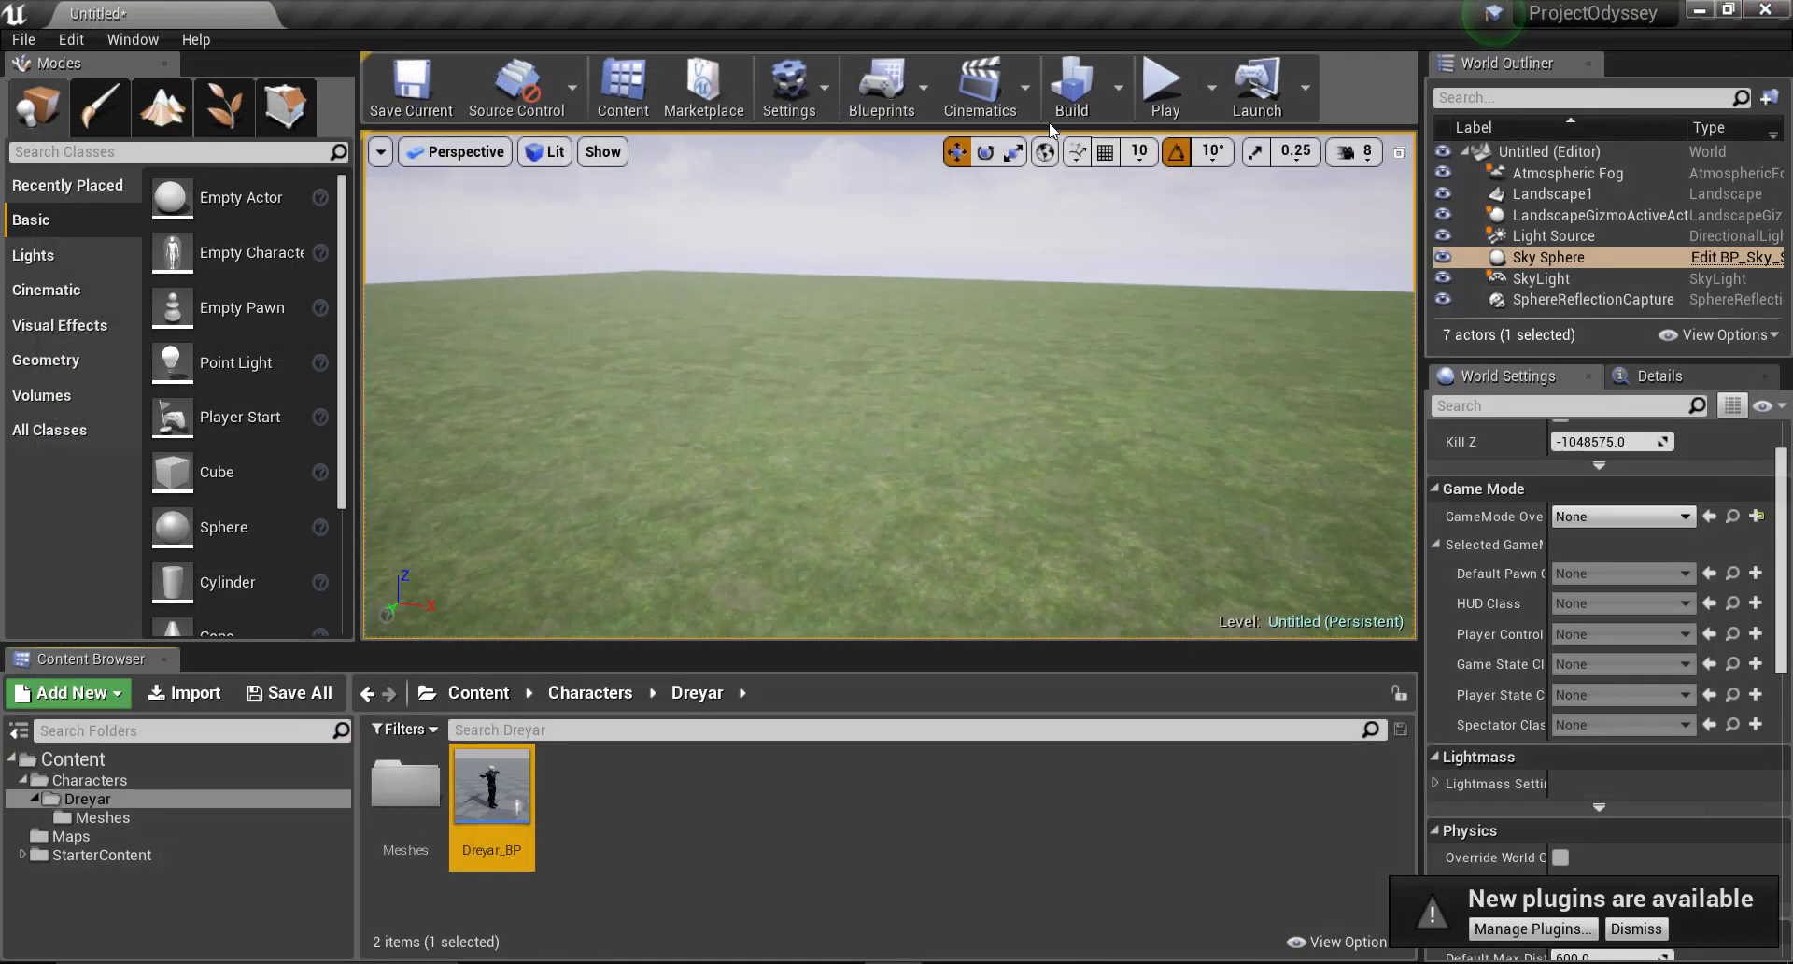
Step: Run the level in the editor, stop it, and look across the grass landscape toward the horizon
left_click(1155, 79)
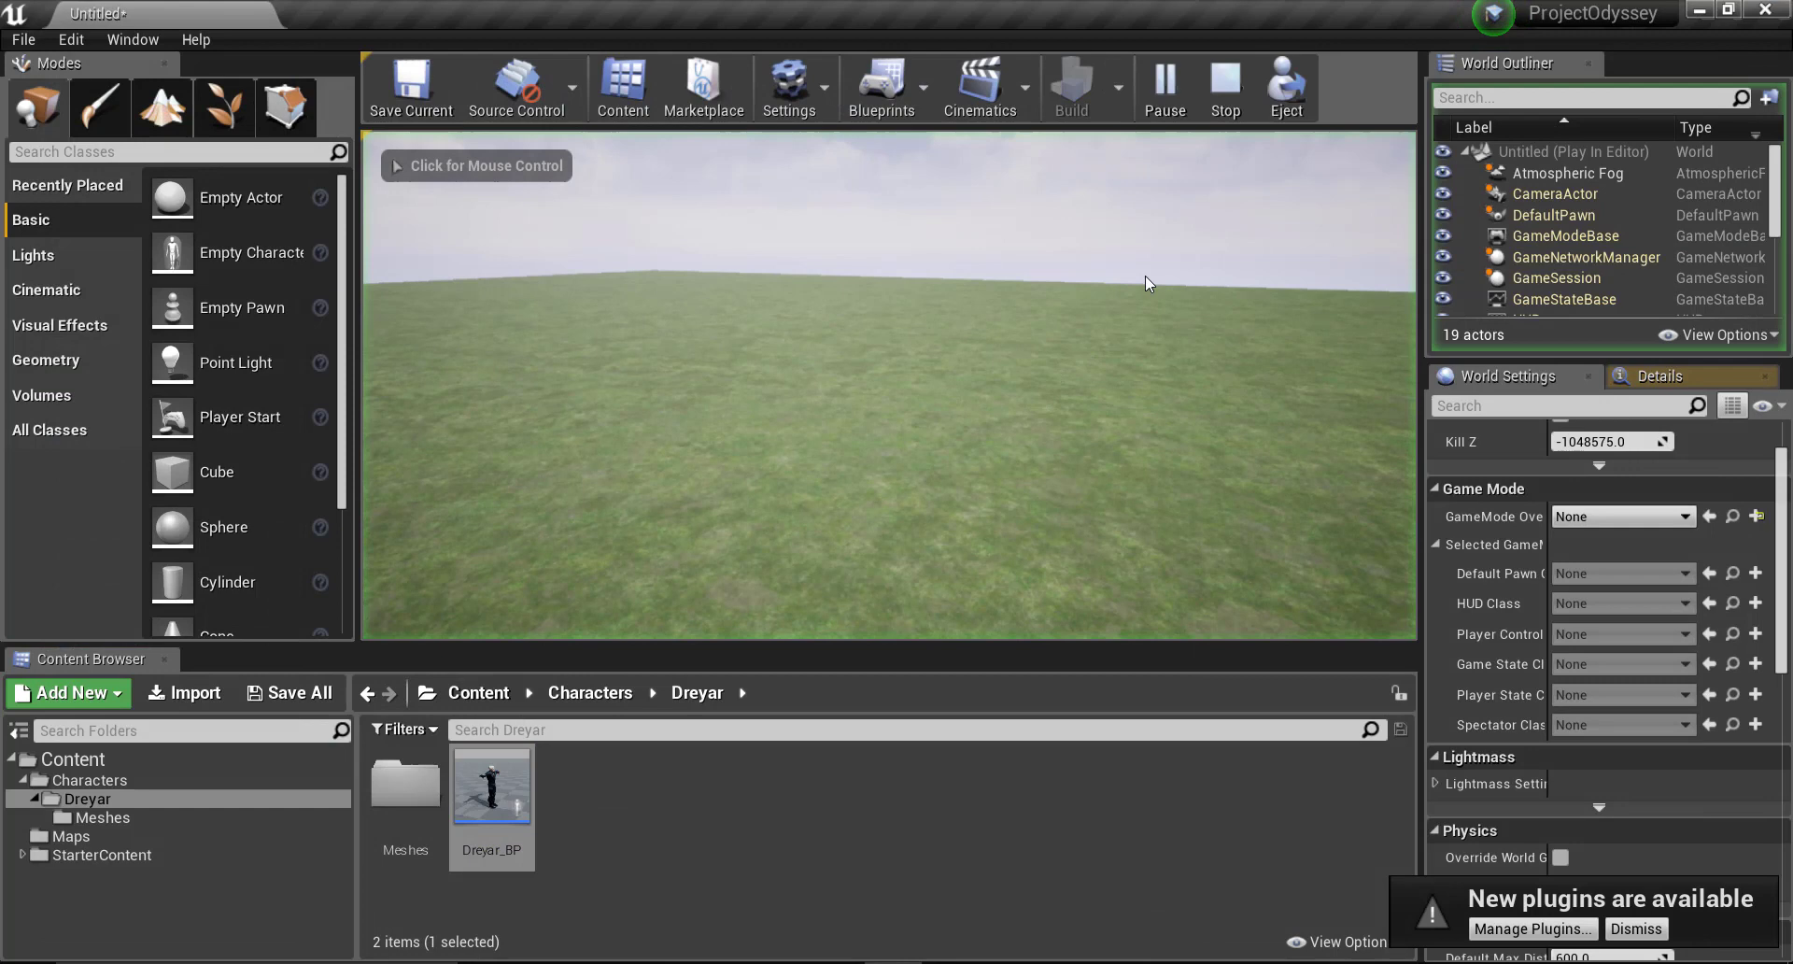
left_click(1219, 103)
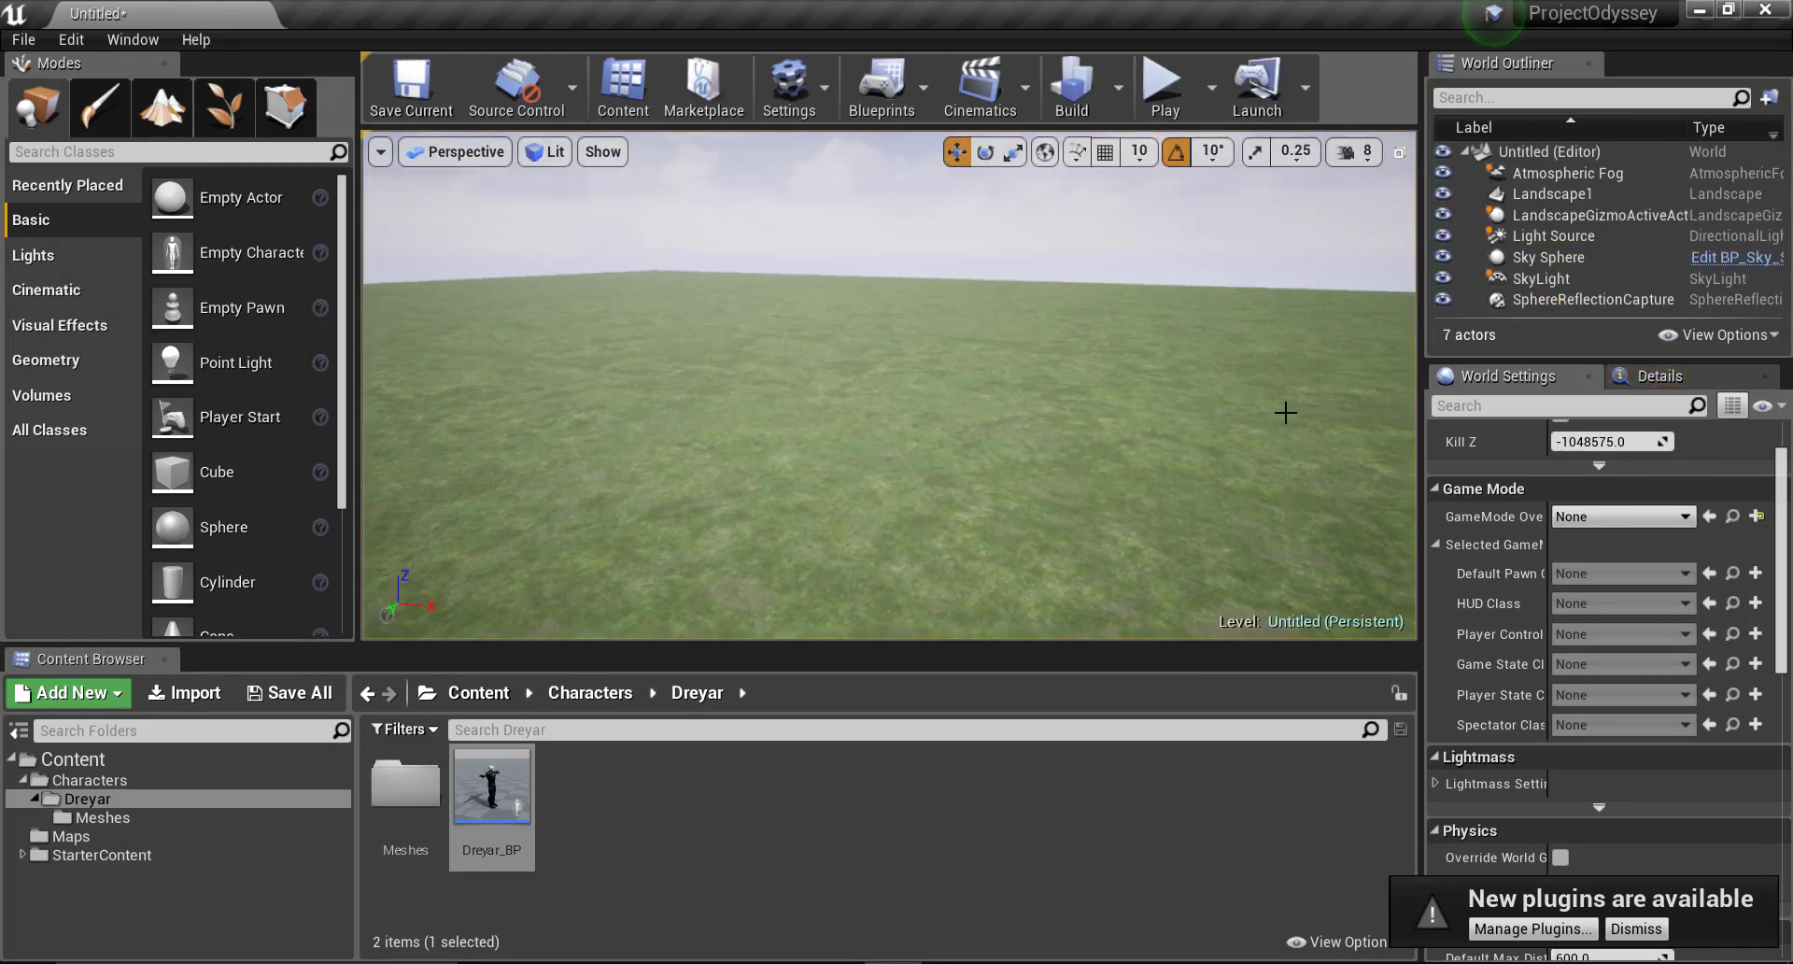
right_click_drag(1135, 556, 1027, 569)
scroll(1646, 500, "up", 2)
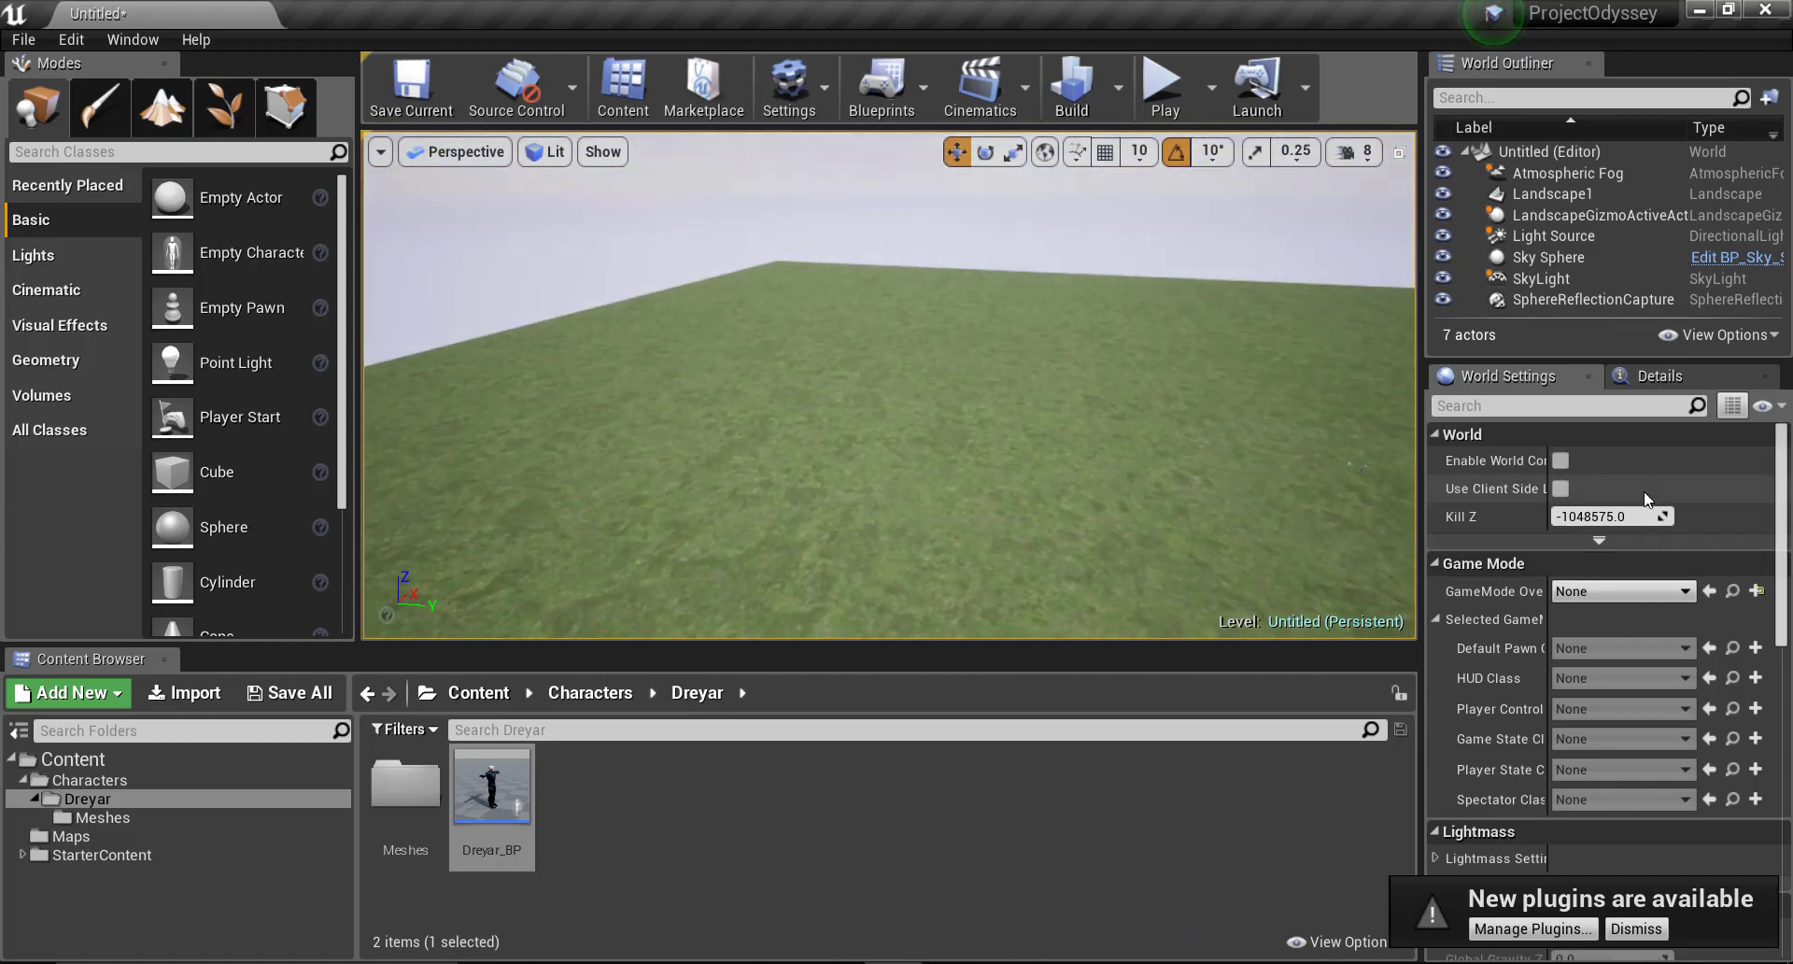
mouse_move(1256, 452)
right_mouse_down()
mouse_move(1256, 560)
mouse_move(1256, 467)
right_mouse_up()
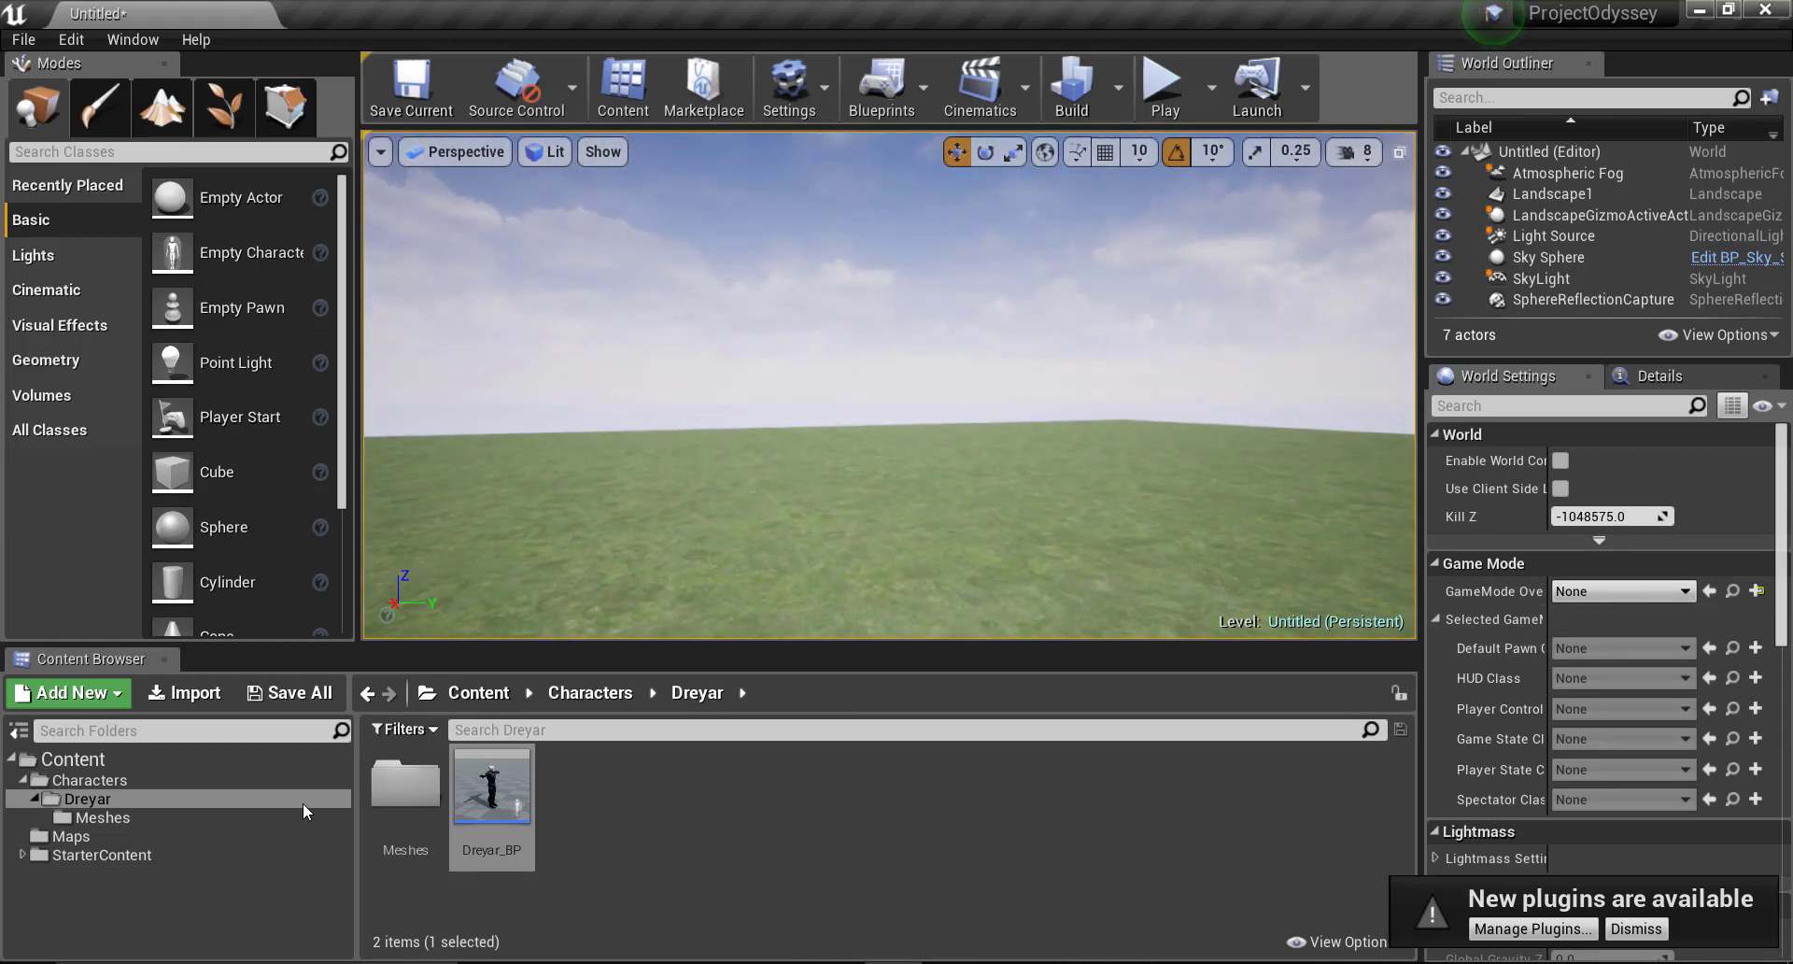
Step: Look through the Dreyar Meshes folder and return to the root Content folder
left_click(149, 760)
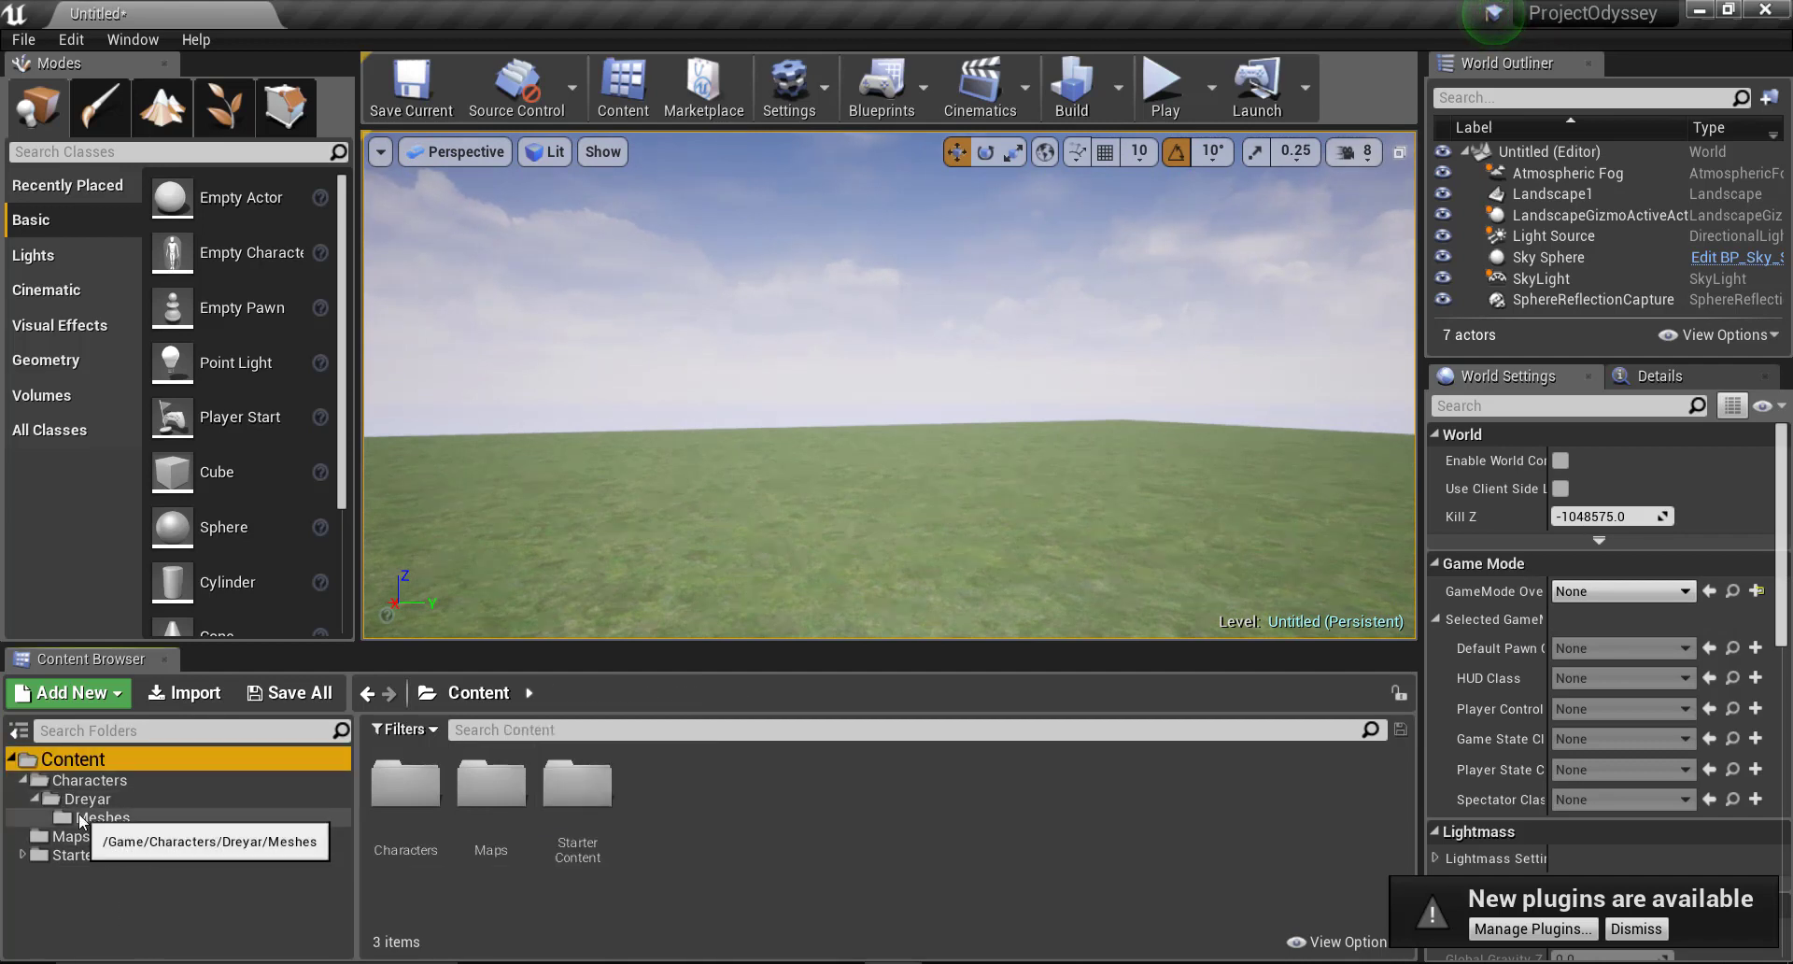
left_click(80, 818)
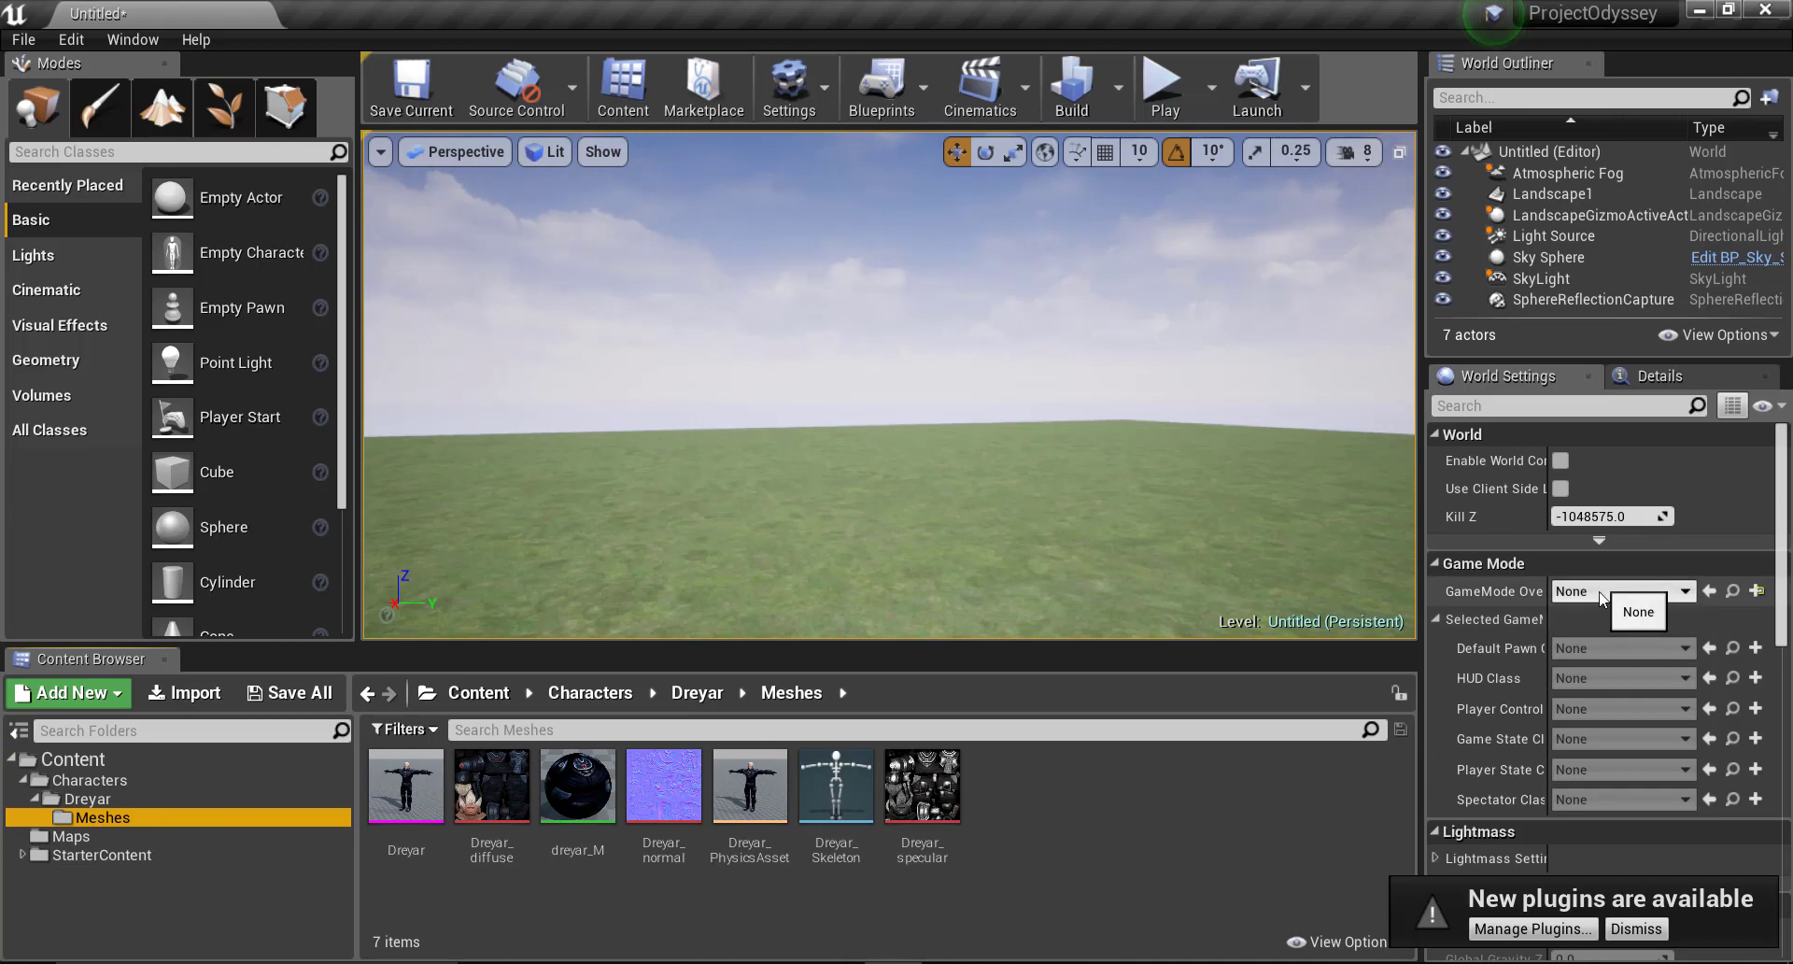
left_click(86, 779)
left_click(89, 762)
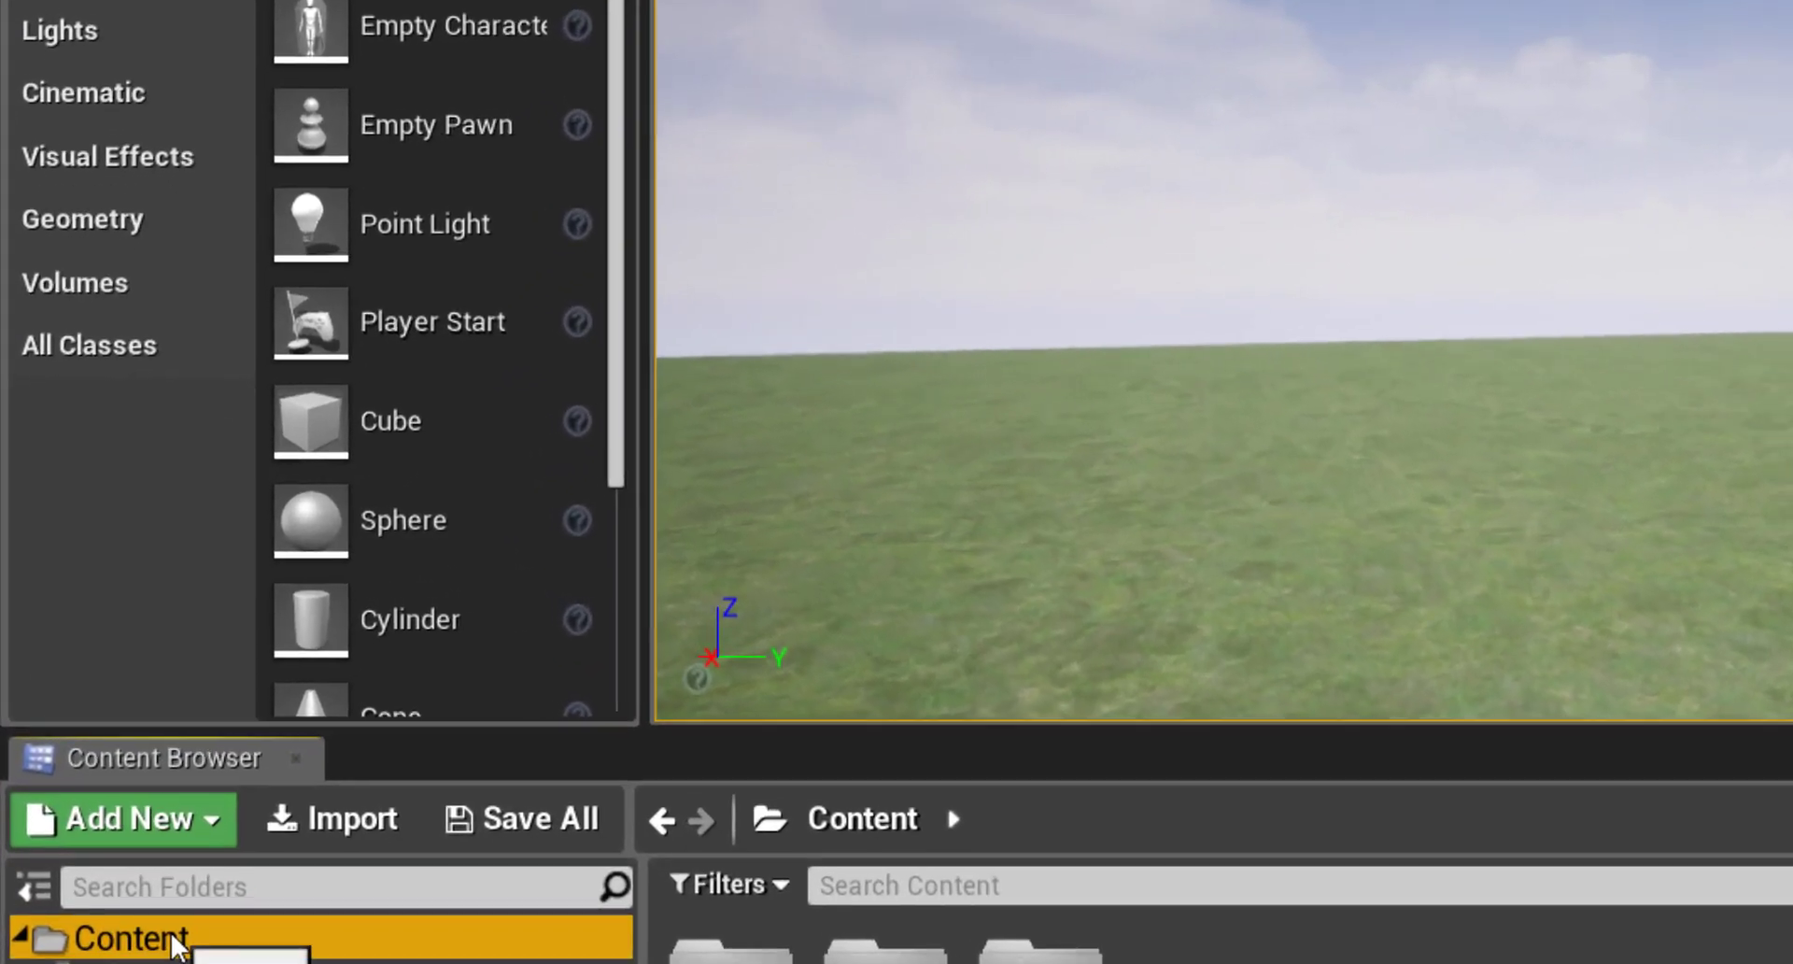
Step: Create a folder named Blueprints in the root Content folder
right_click(94, 758)
left_click(308, 54)
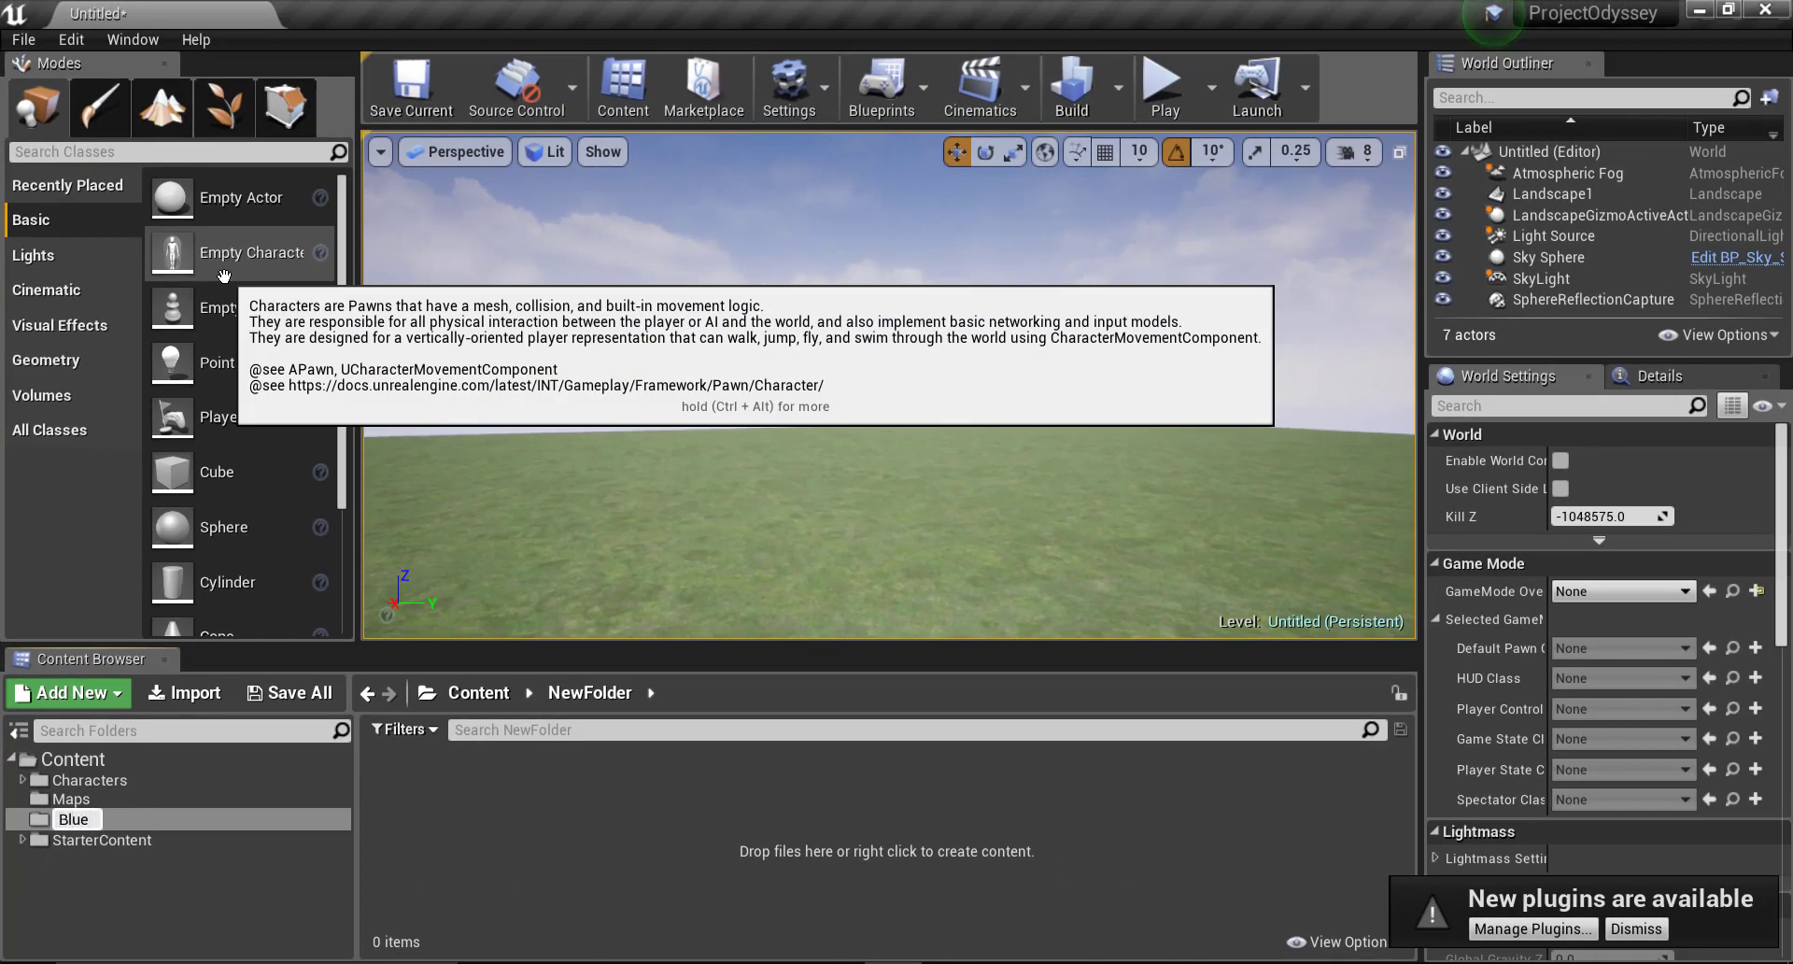
type("Blueprints")
key("Return")
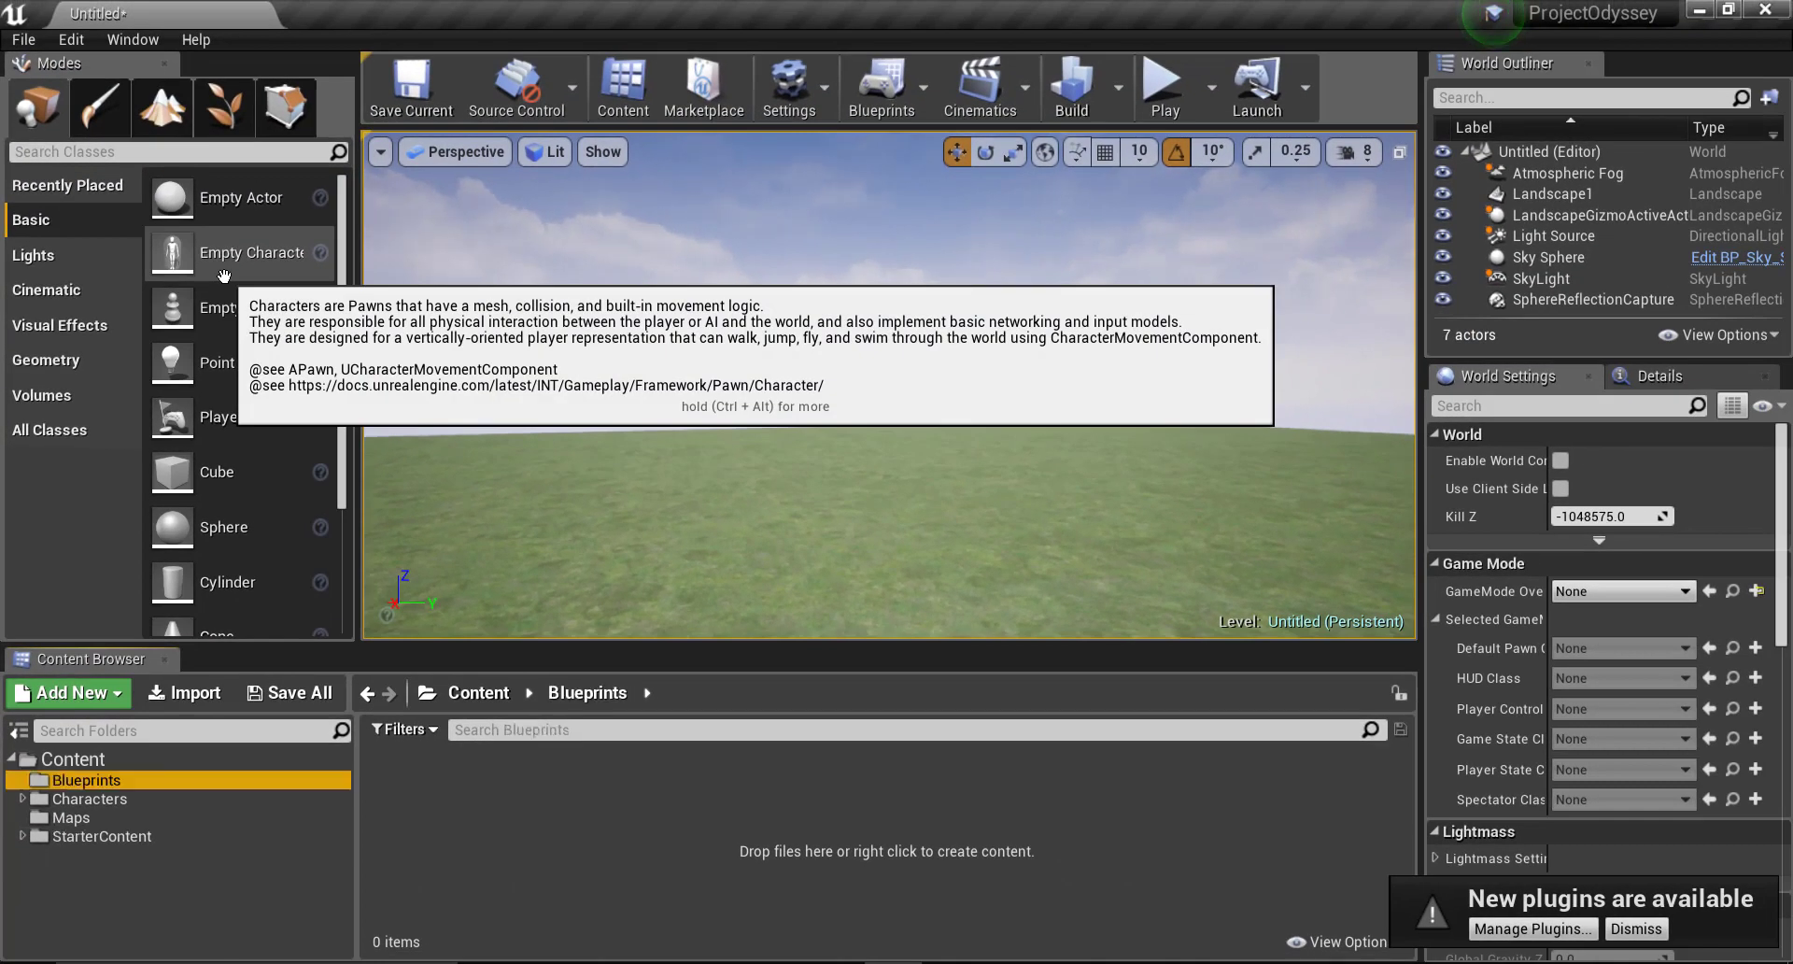
Step: Create a new game mode named OpenWorld_GM in the Blueprints folder as the level's GameMode Override
left_click(1756, 591)
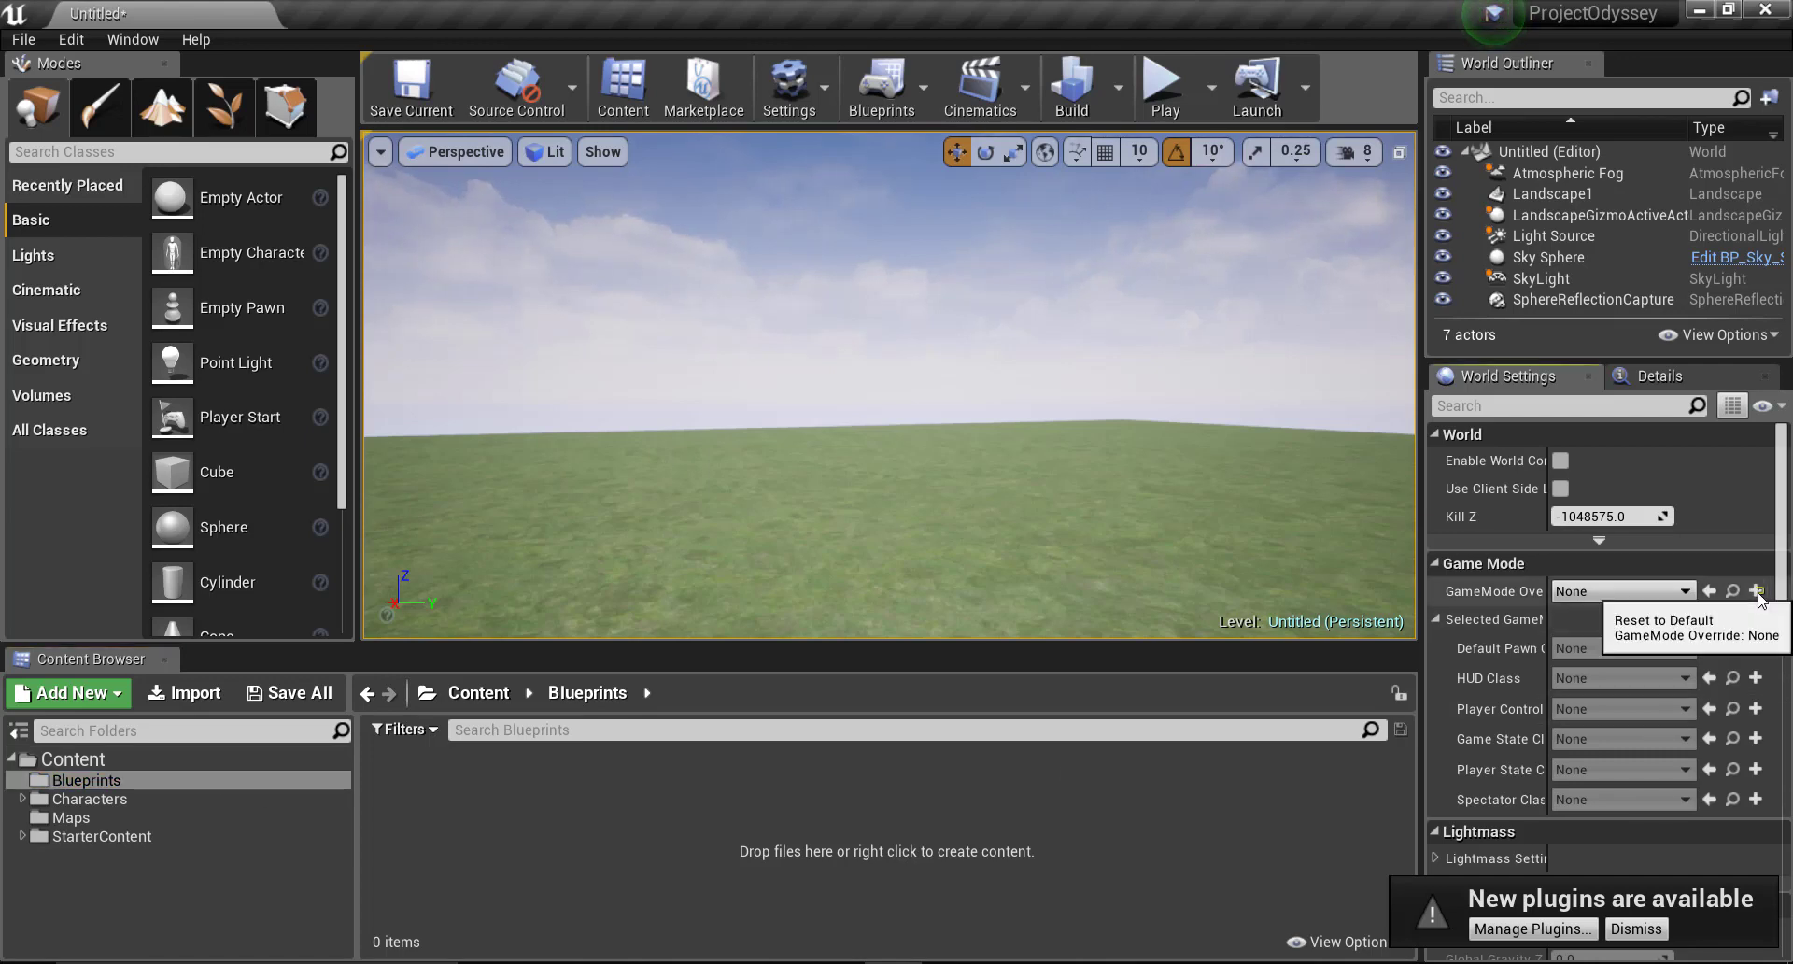
left_click(1756, 591)
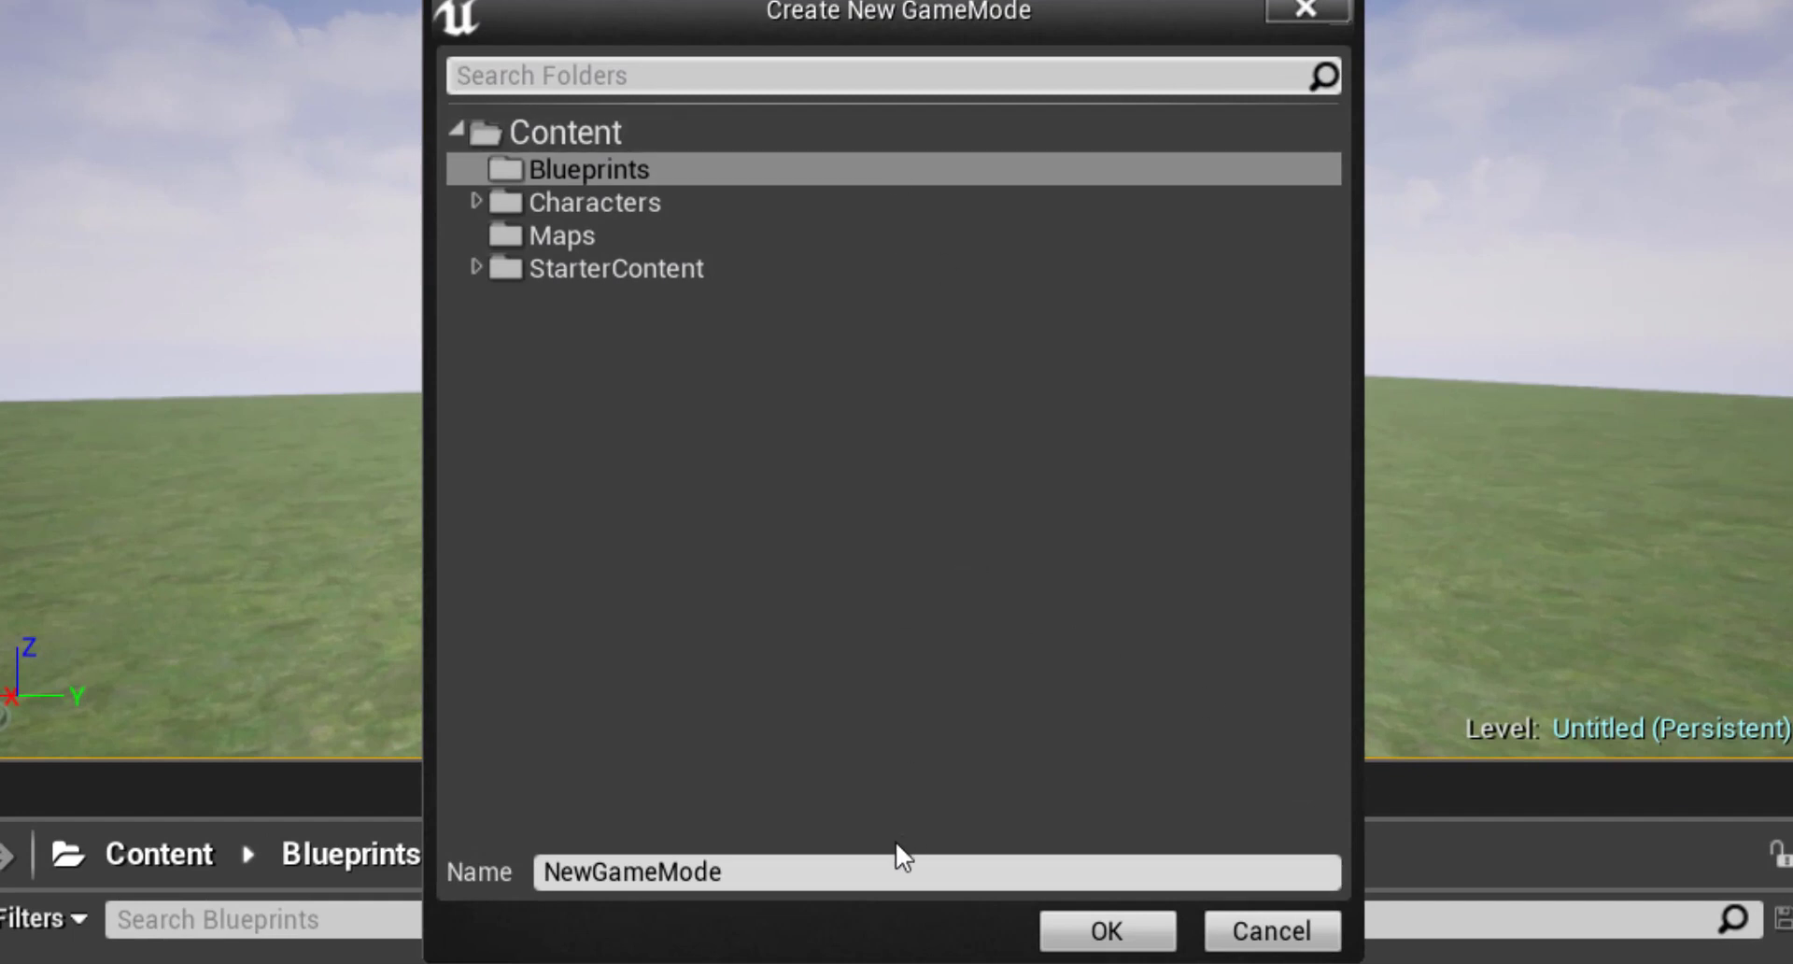
left_click(684, 175)
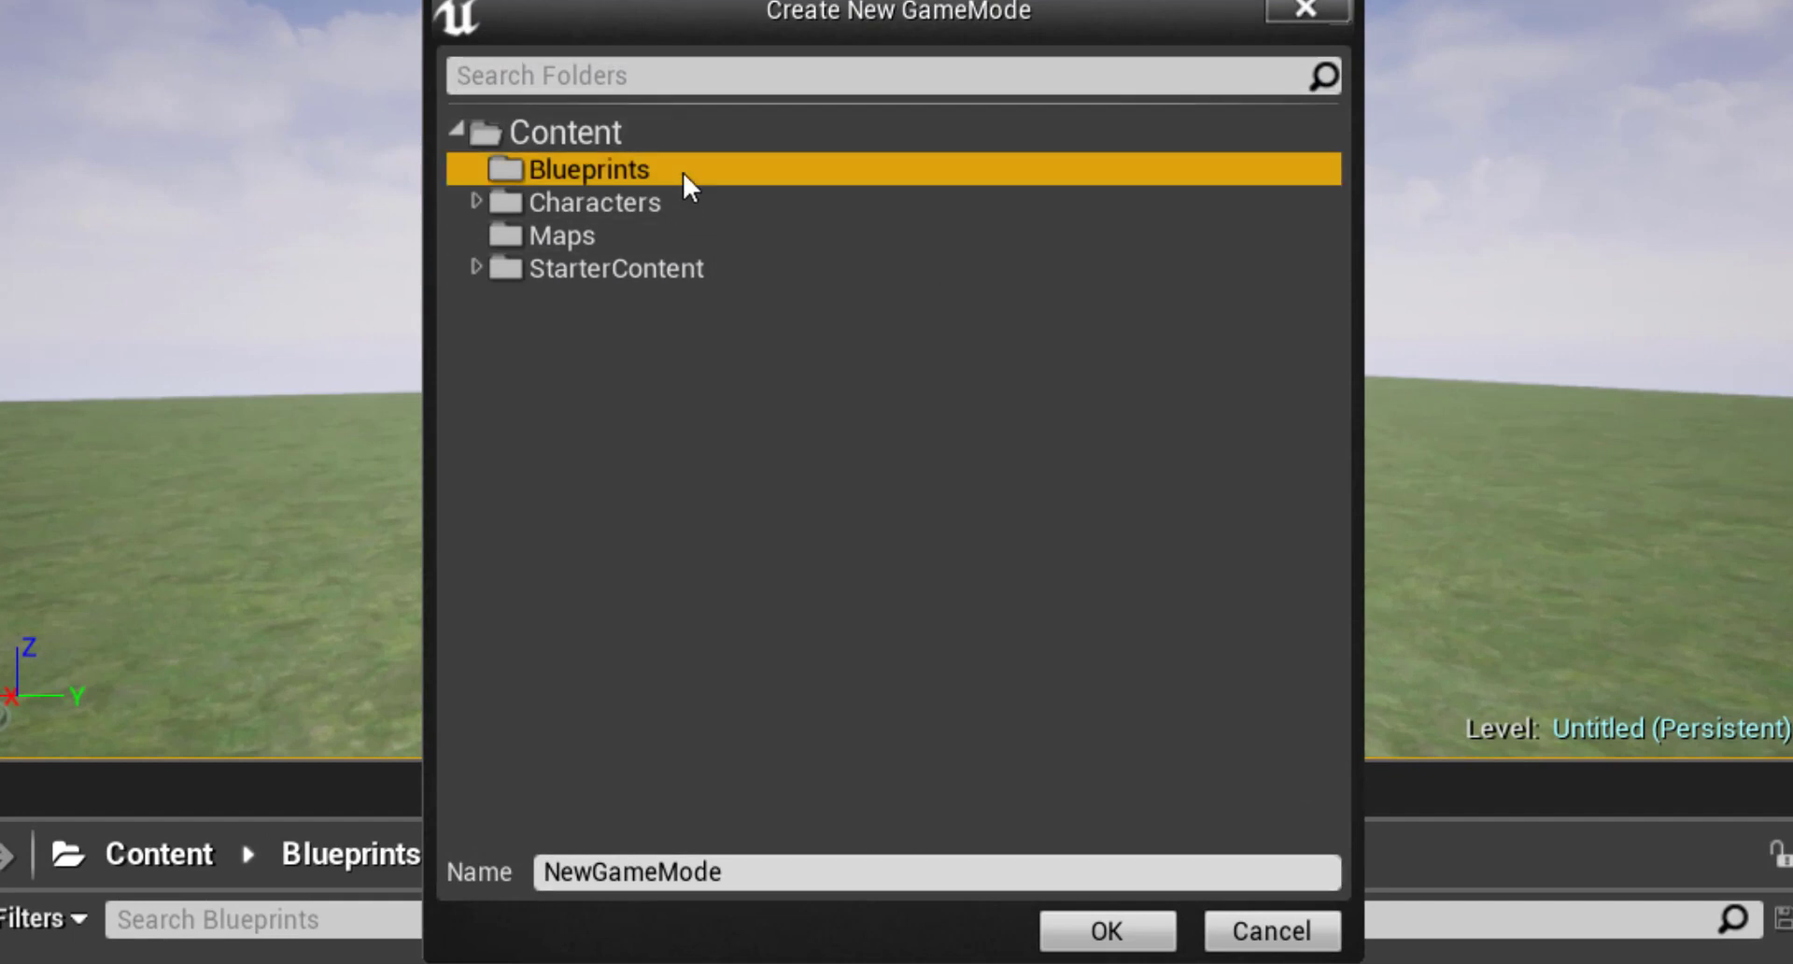
left_click(810, 876)
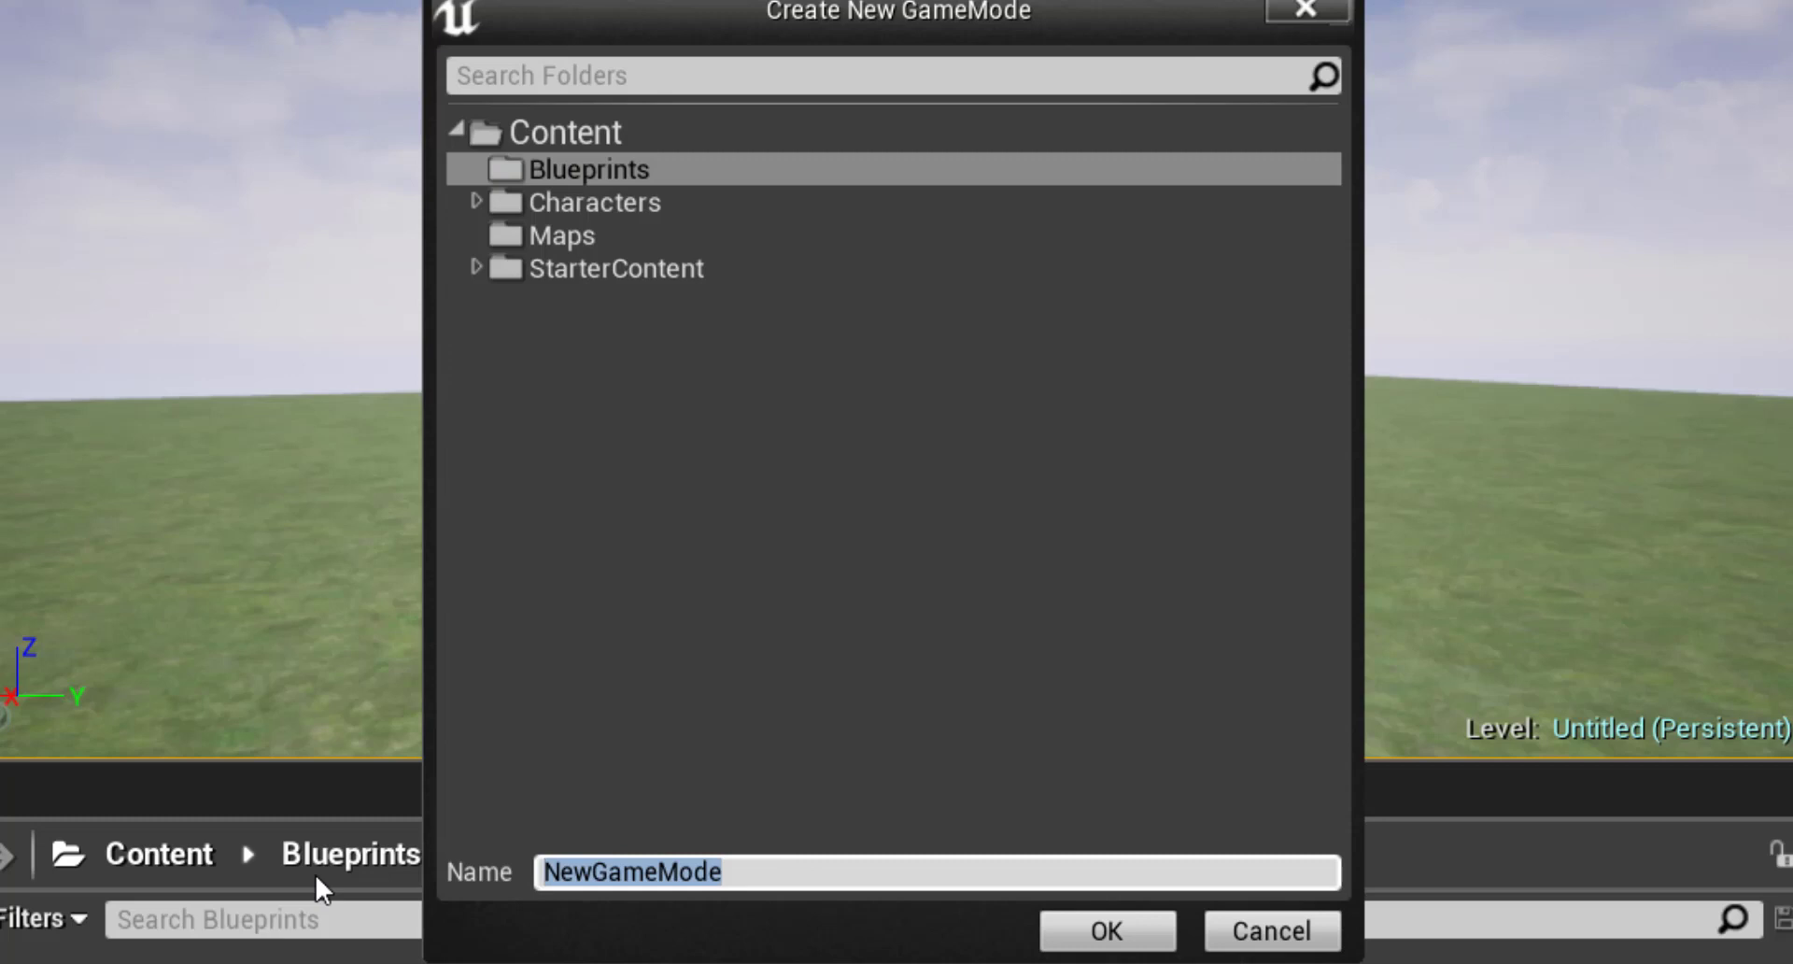
key("BackSpace")
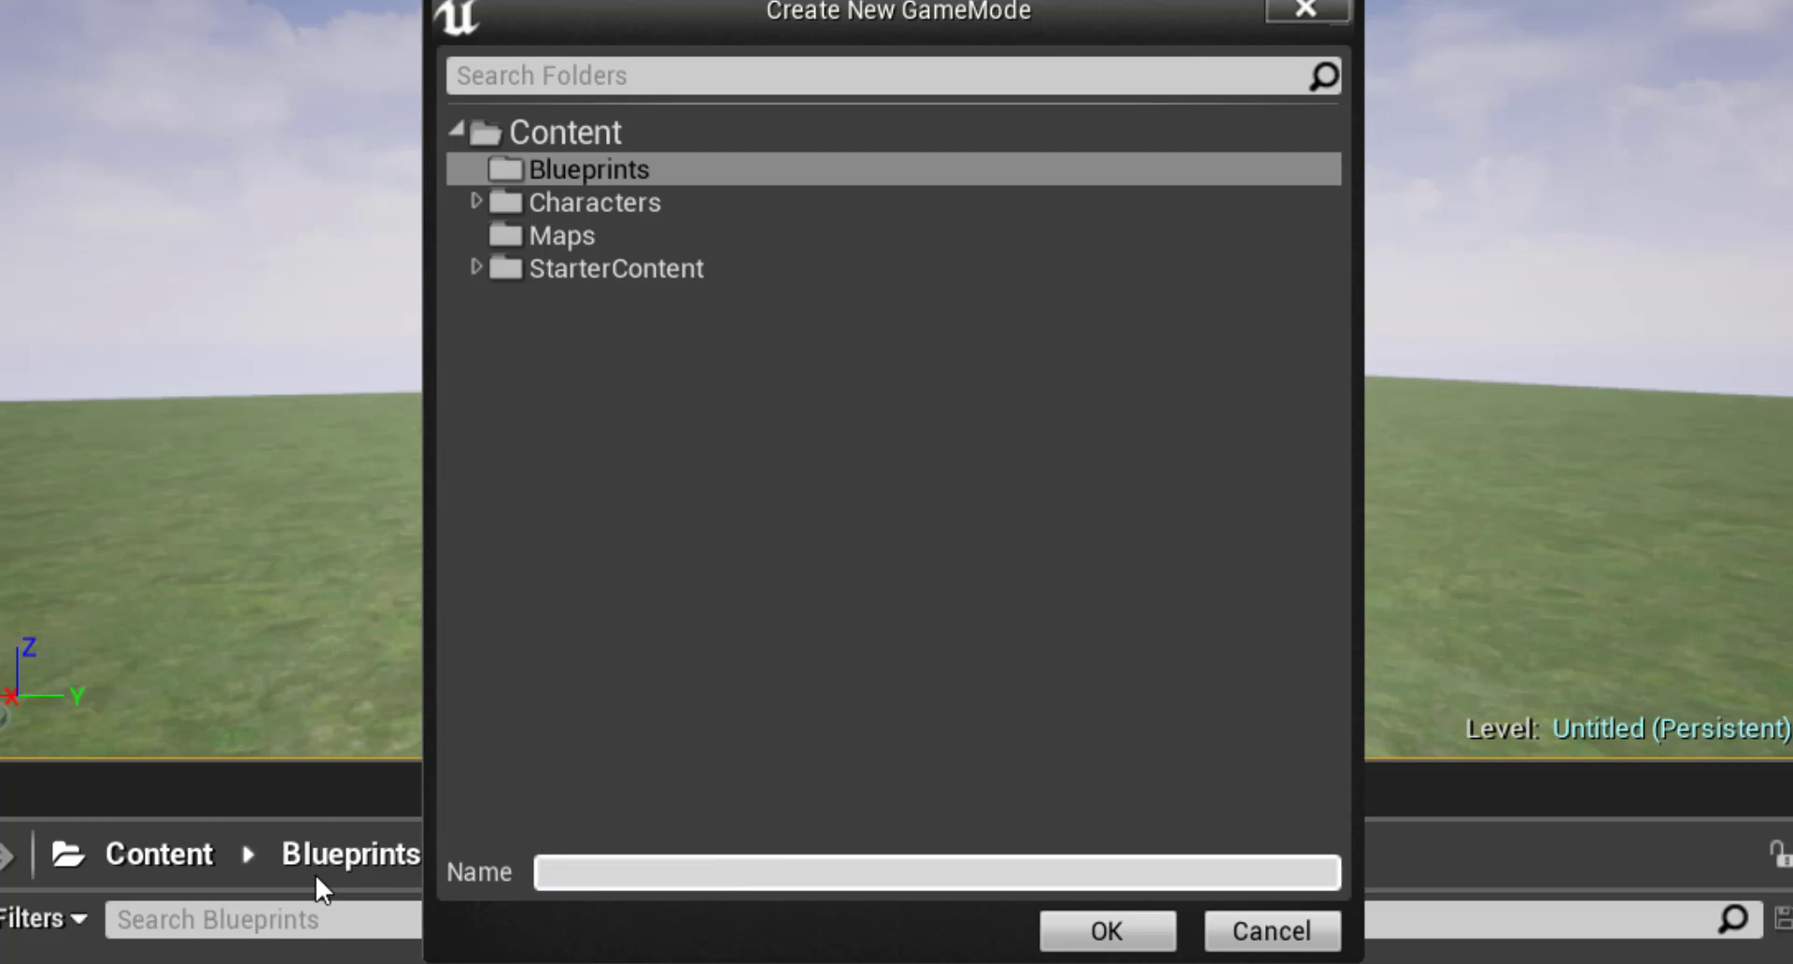
type("OpenWorld_GM")
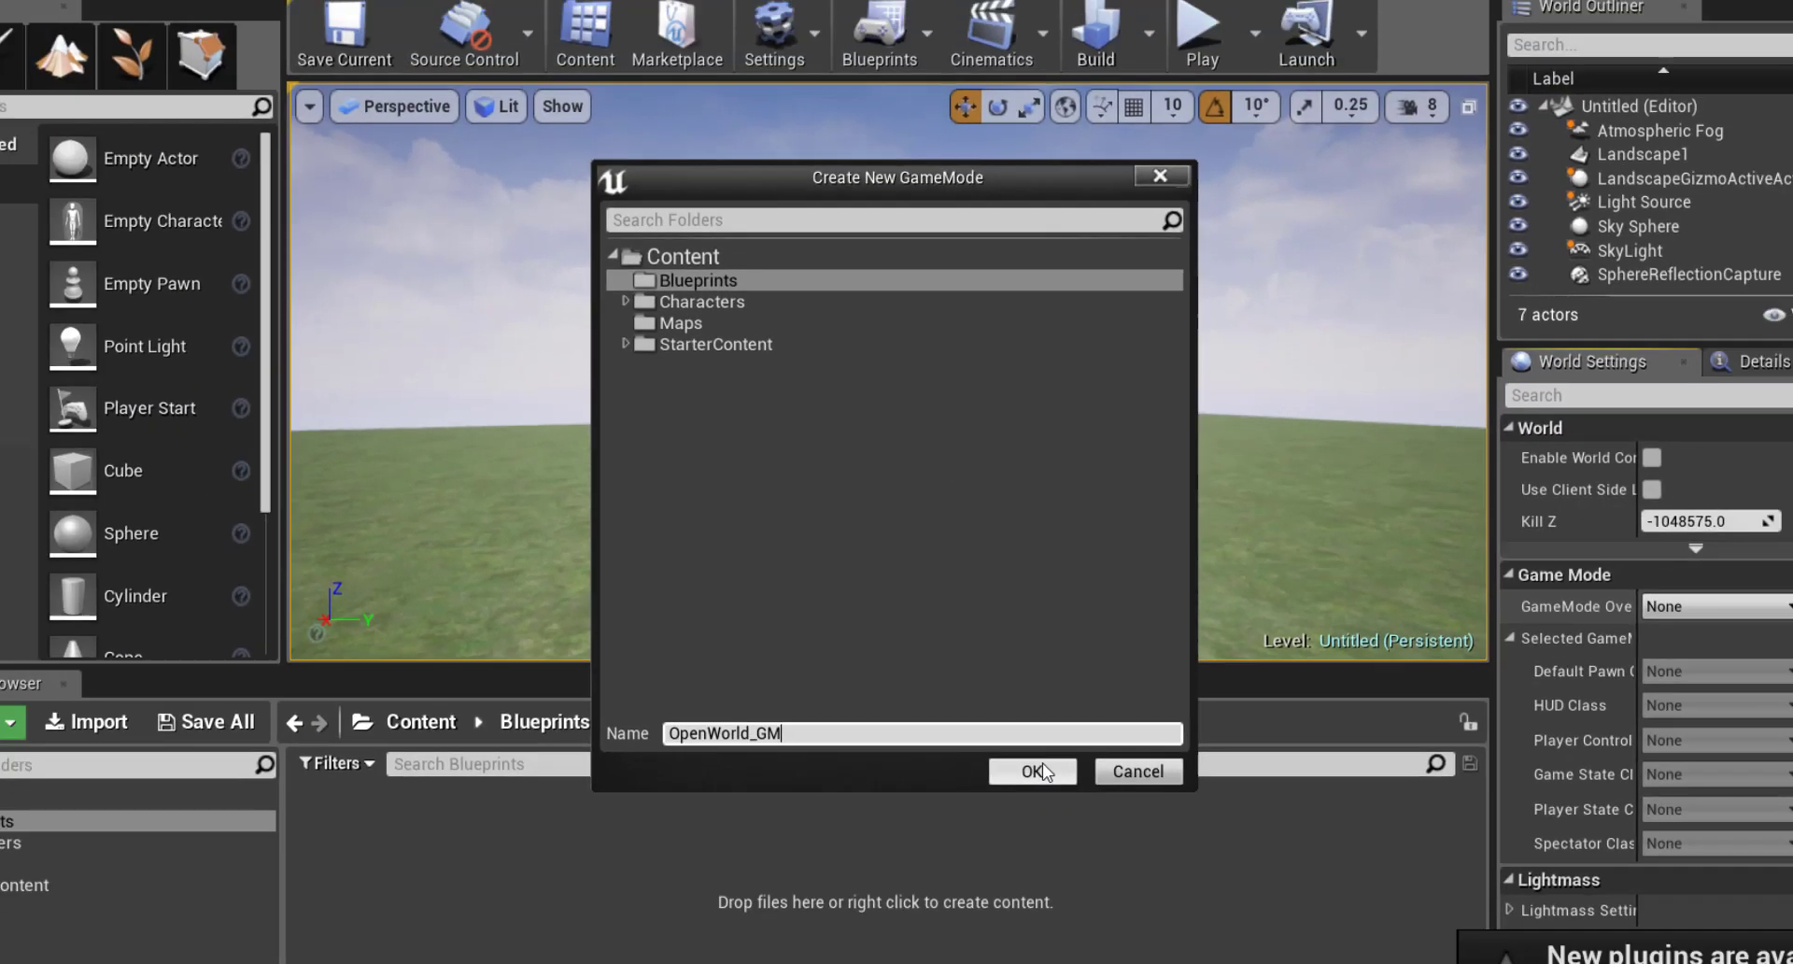
left_click(1120, 920)
left_click(397, 809)
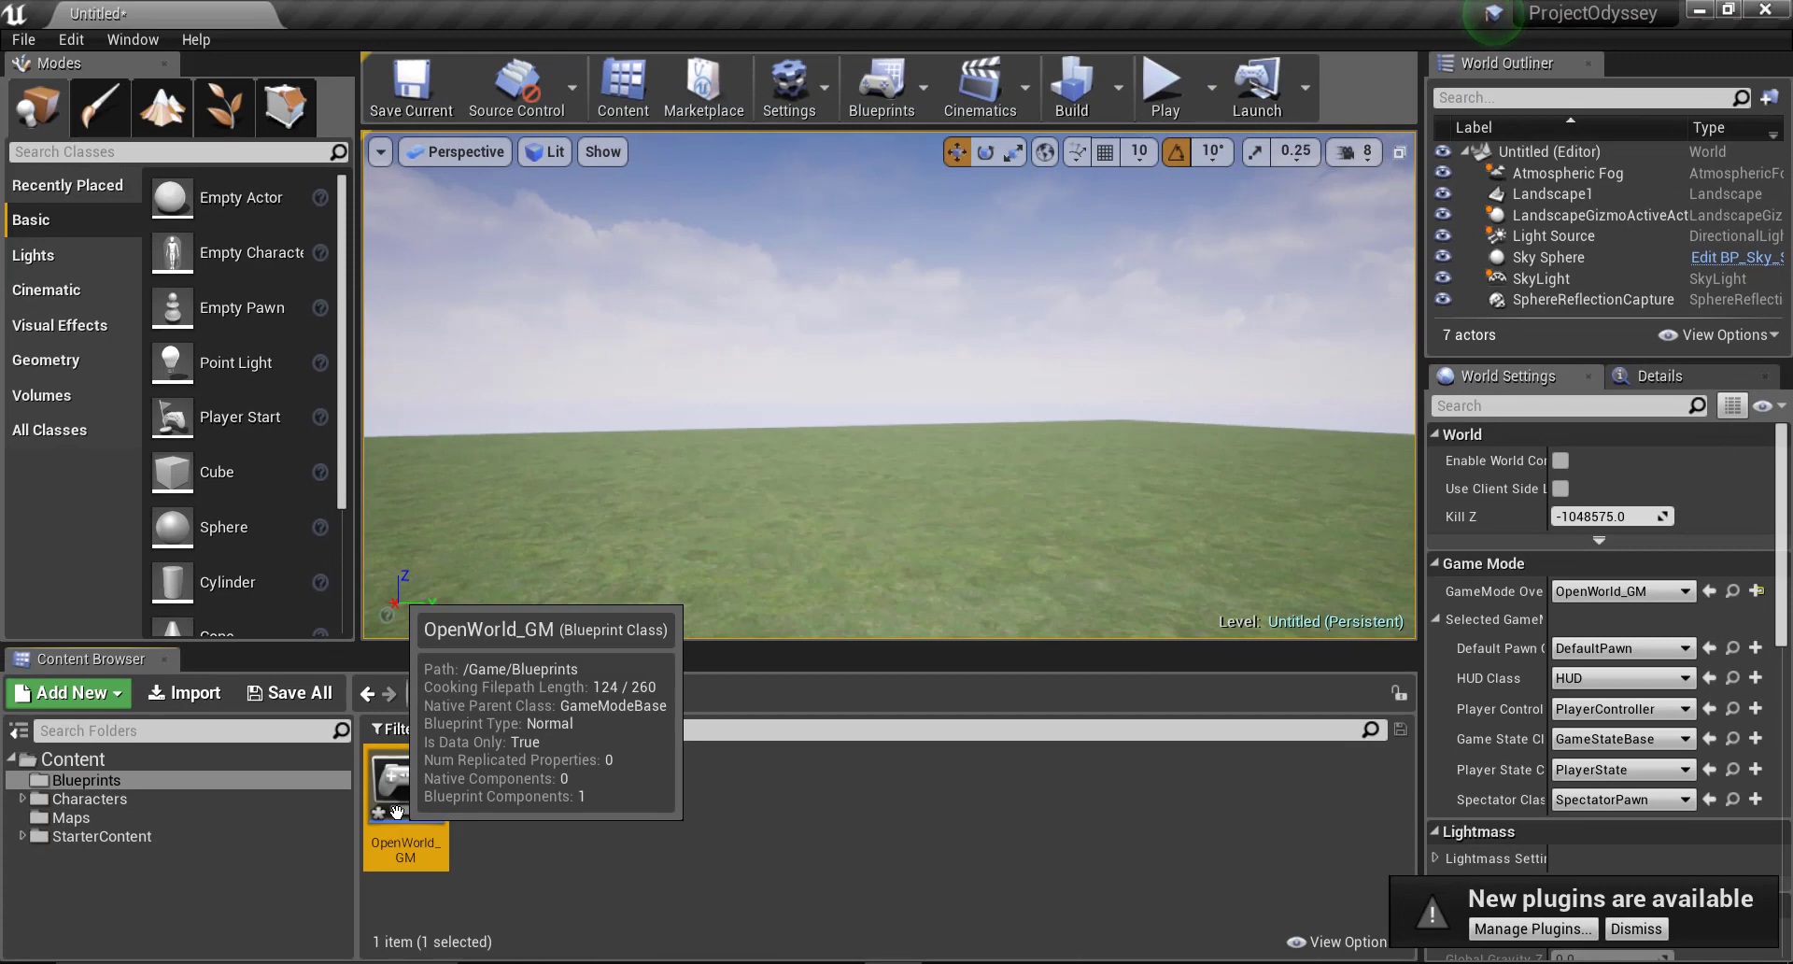
left_click(623, 842)
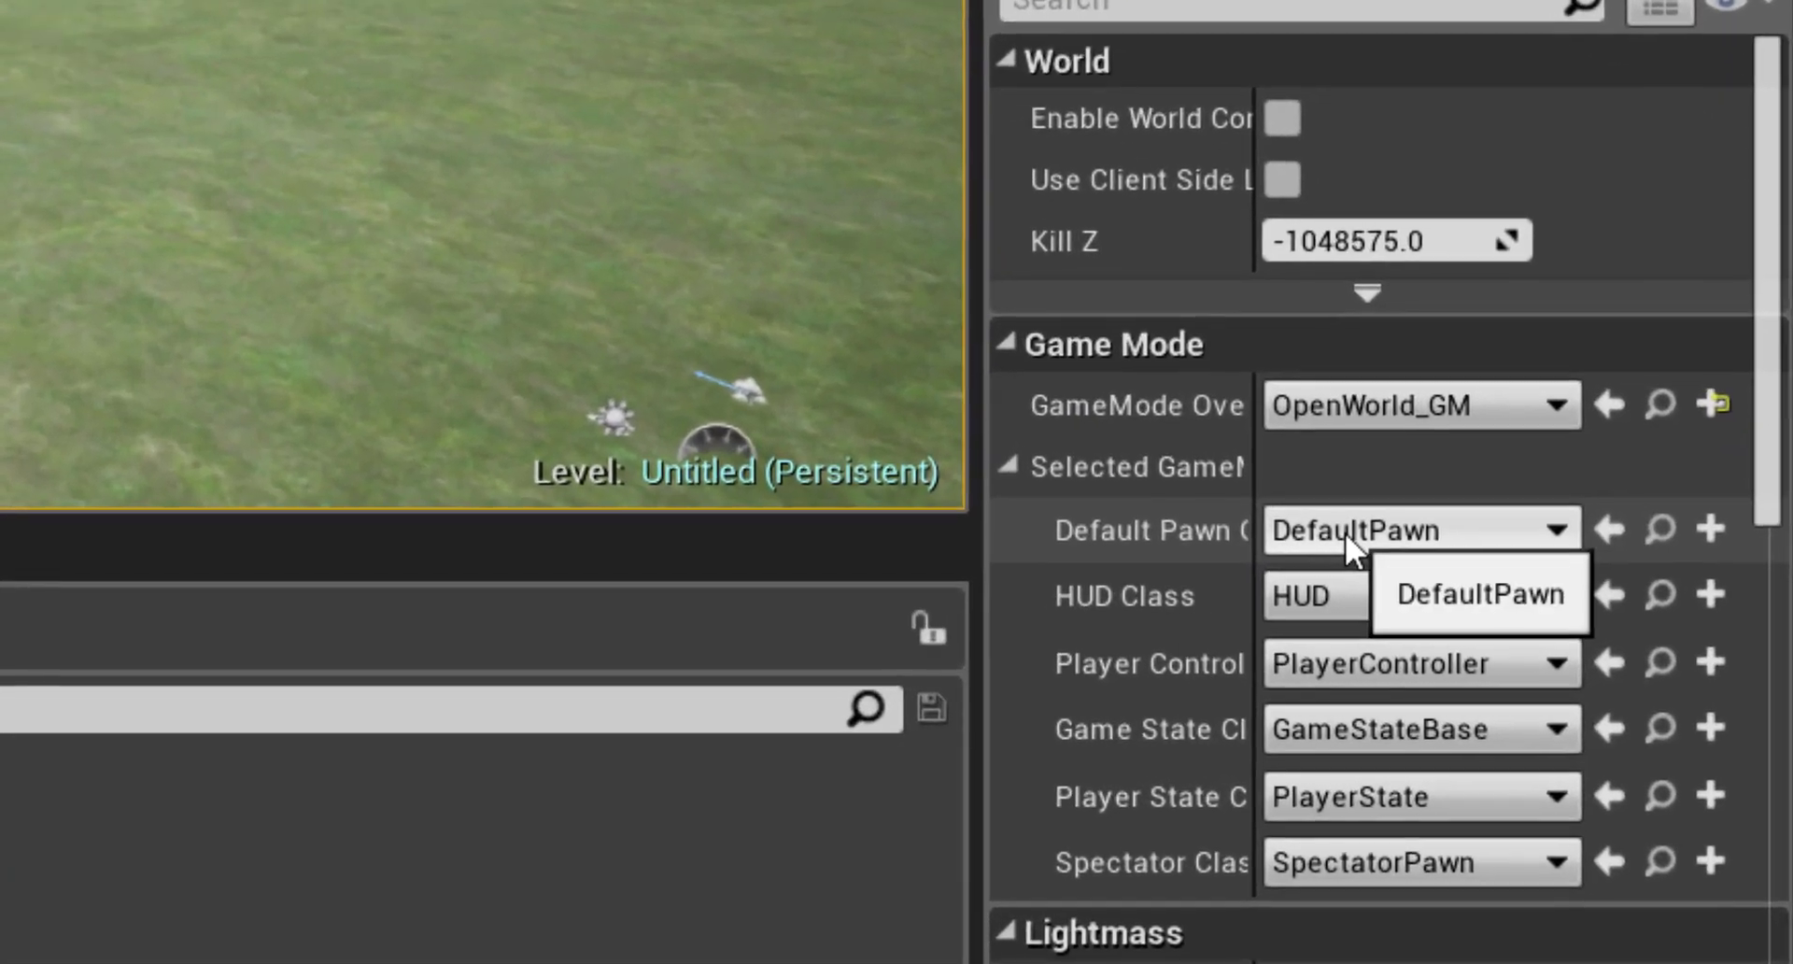
Step: Set the Default Pawn Class of the OpenWorld_GM game mode to Dreyar_BP
left_click(1344, 533)
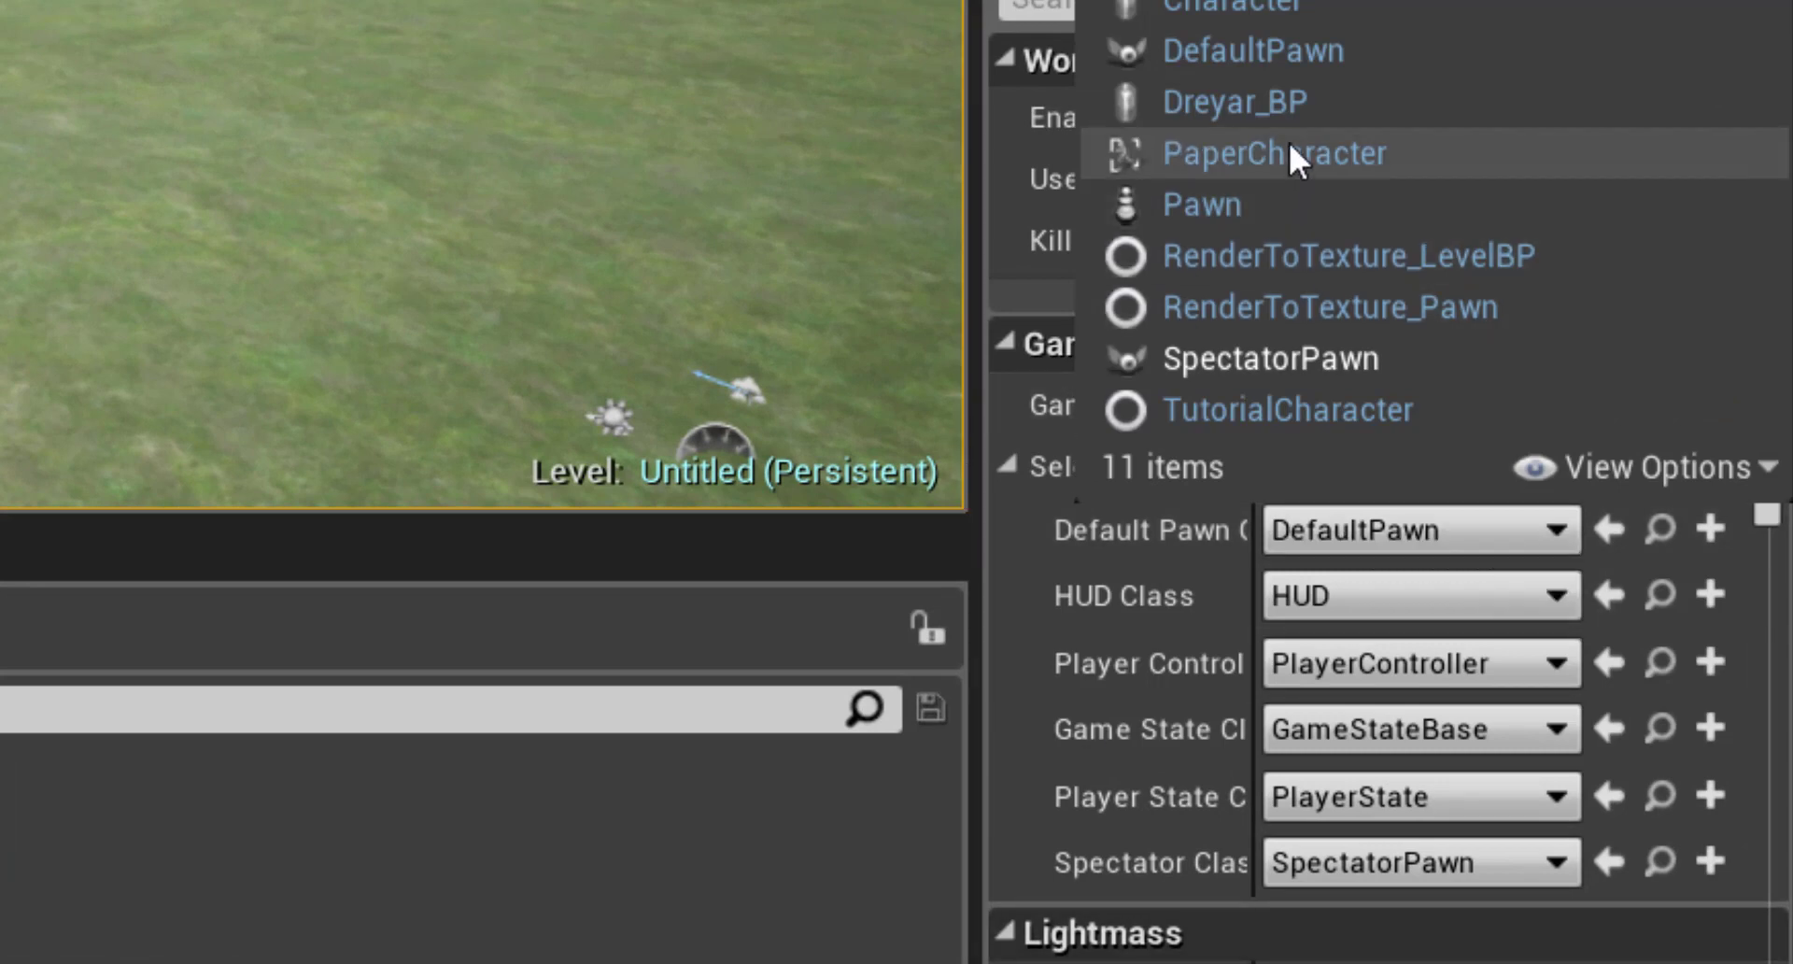
left_click(1295, 113)
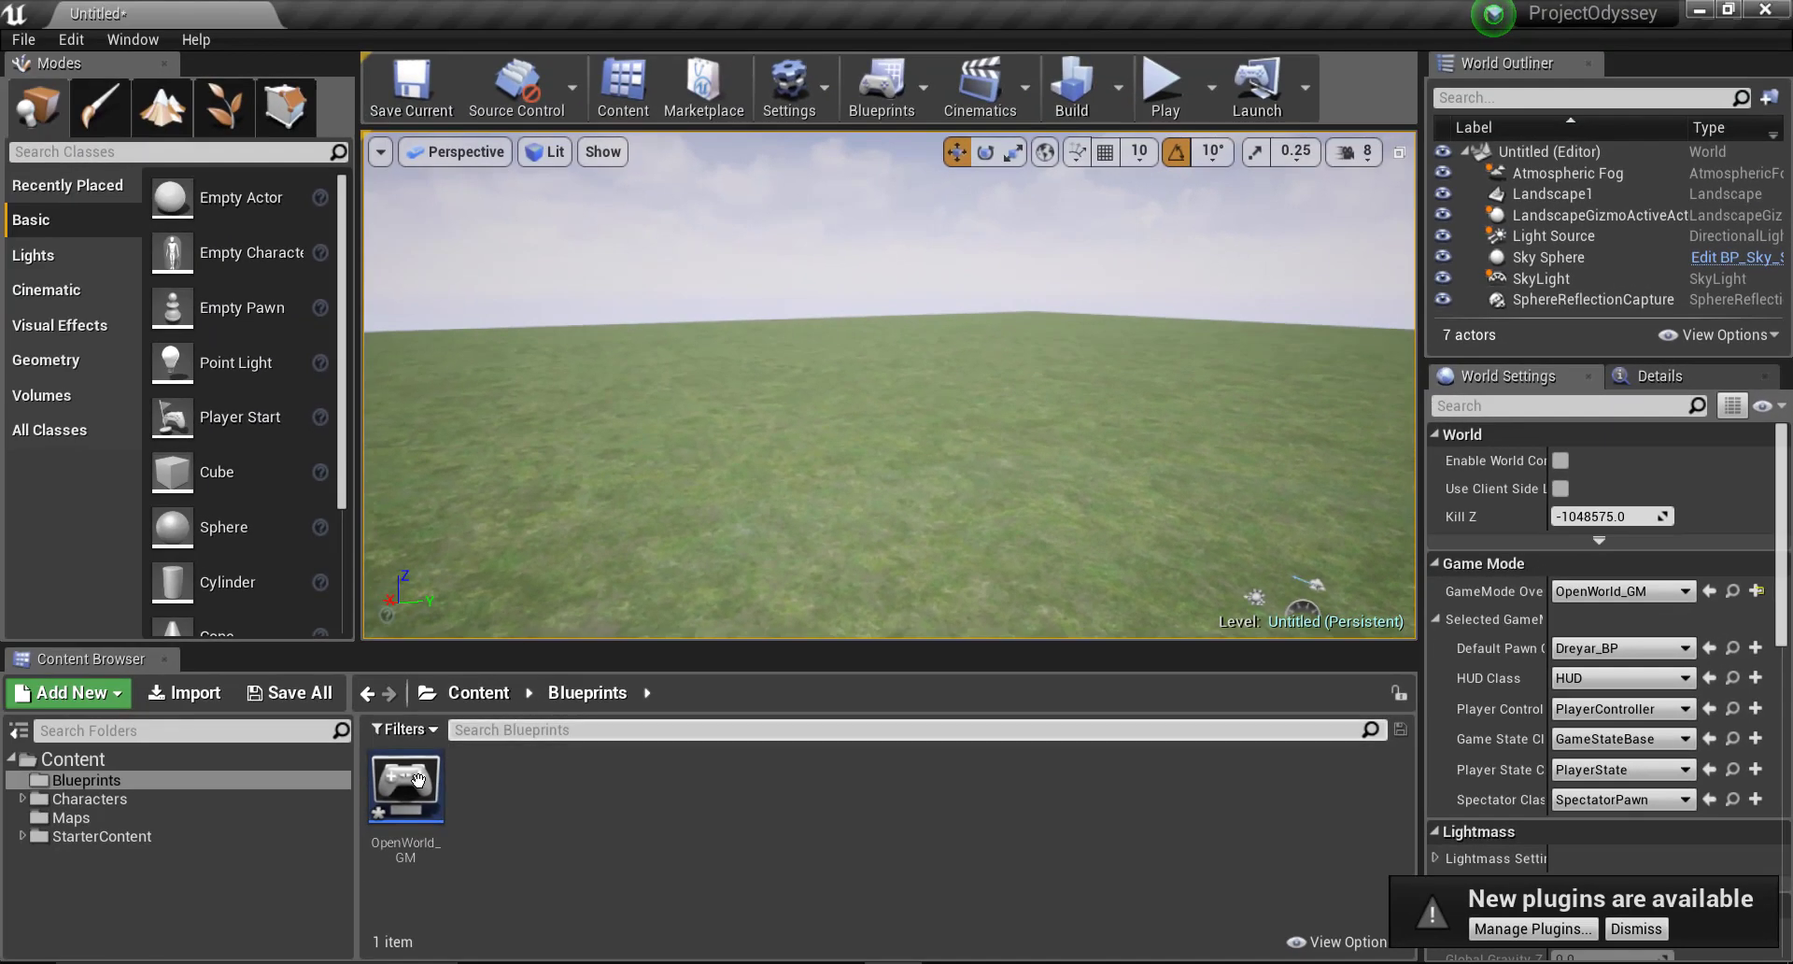
left_click(378, 819)
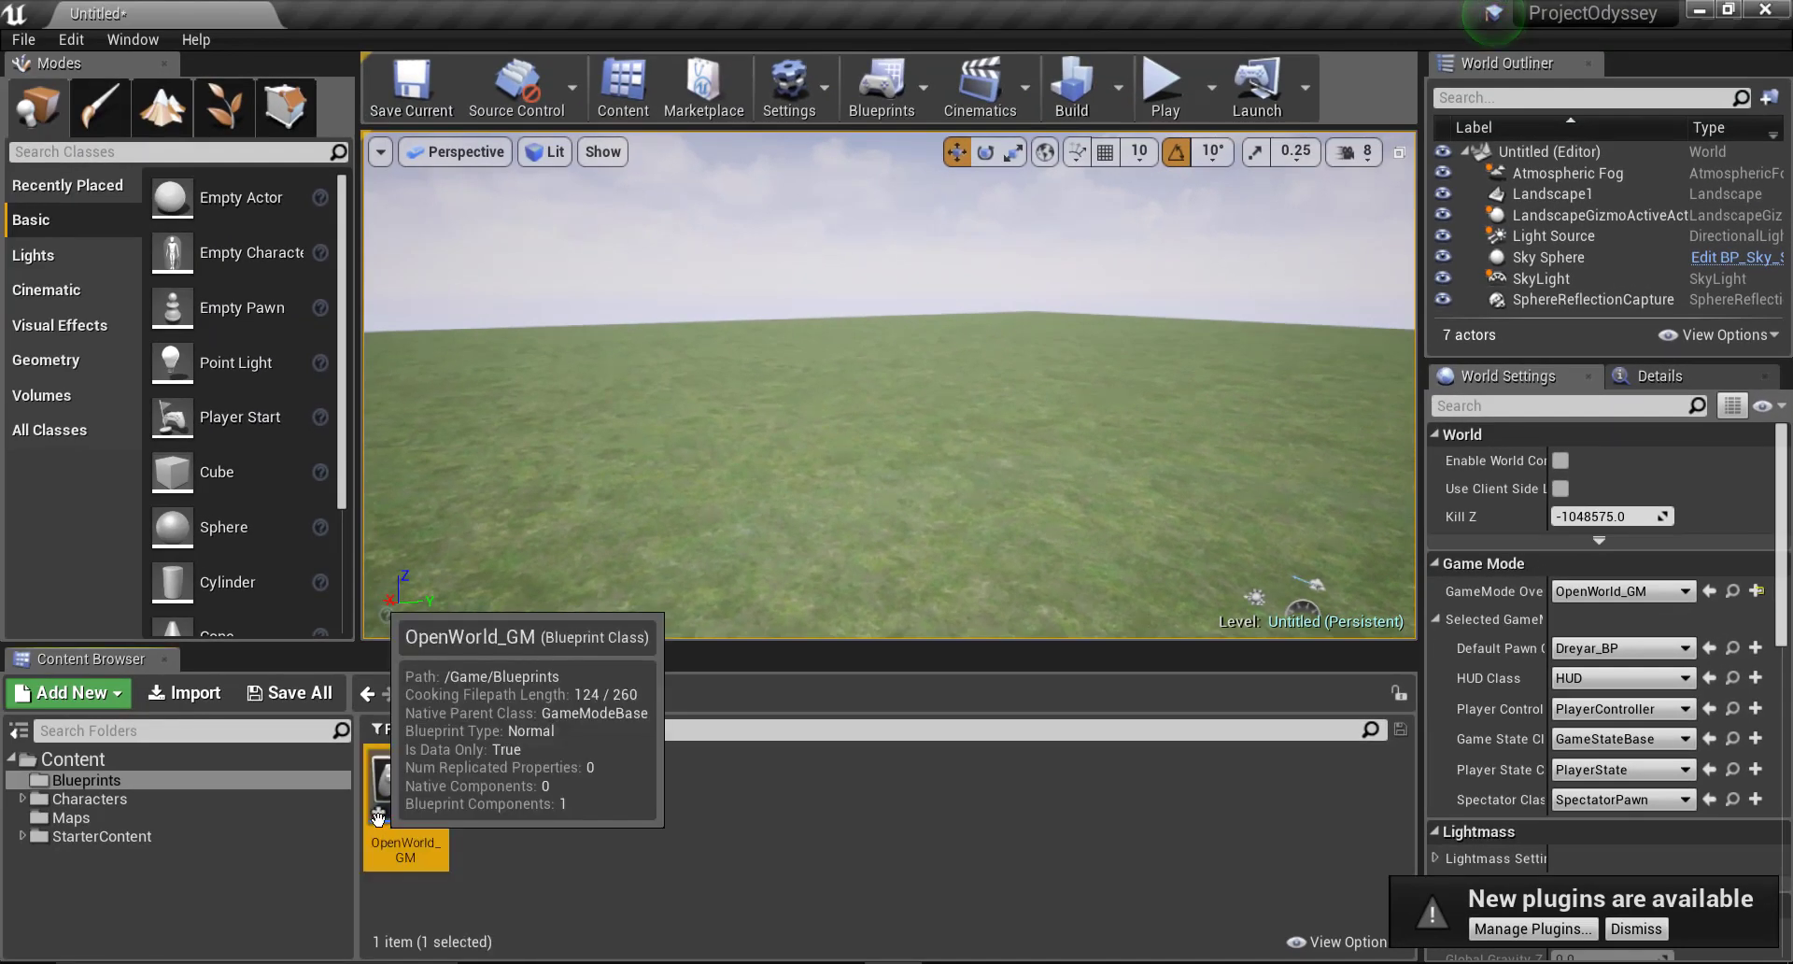
double_click(381, 820)
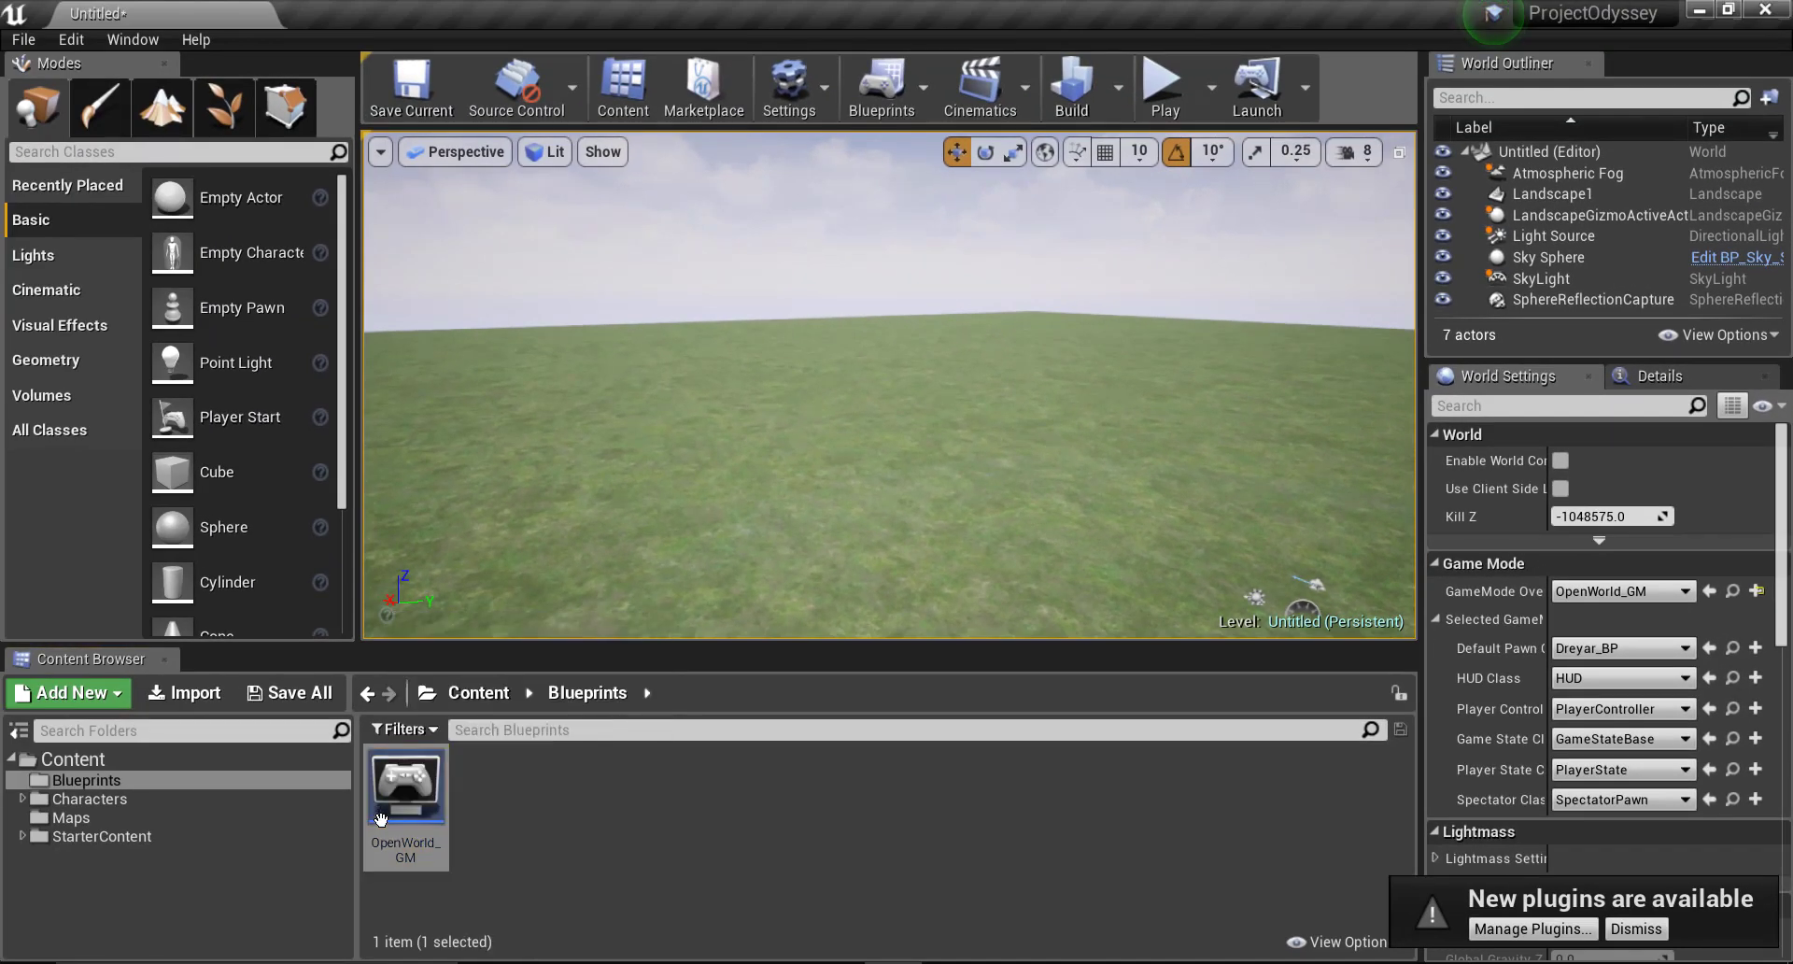
Step: Test the level in the editor with the Dreyar_BP pawn, stop it, and look over the landscape
left_click(1177, 124)
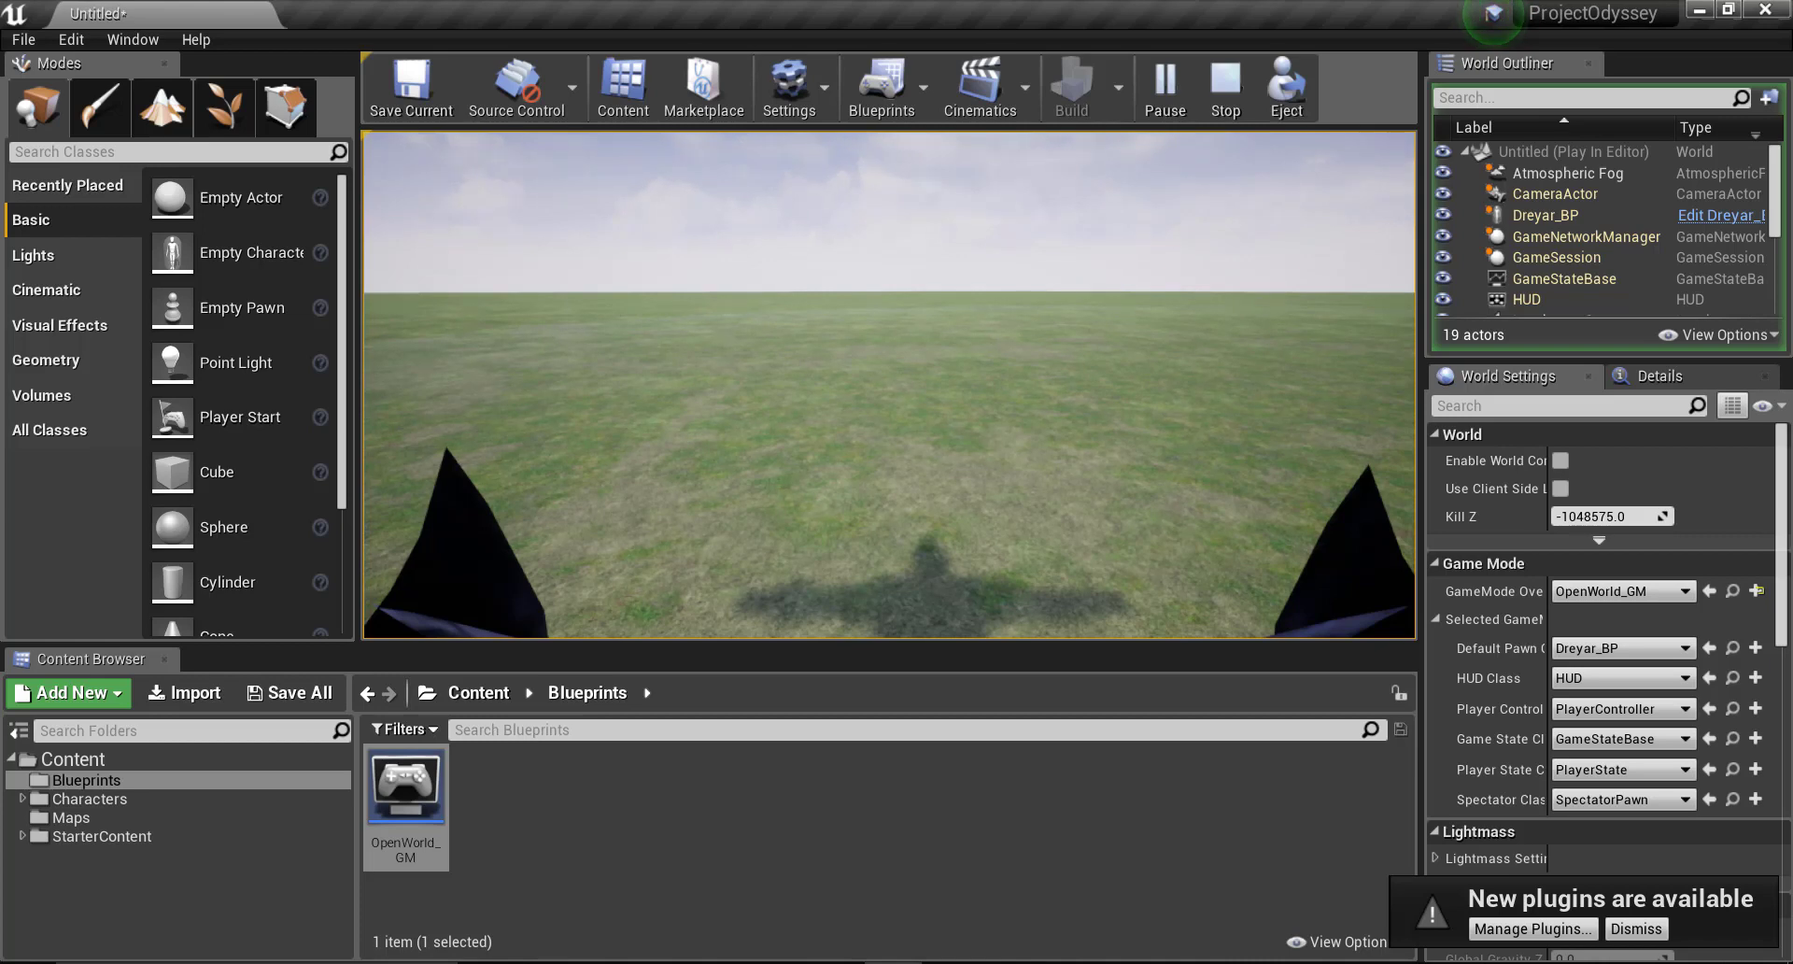
key("Escape")
right_click_drag(1189, 479, 1345, 560)
right_click_drag(587, 295, 569, 250)
right_click_drag(644, 458, 524, 512)
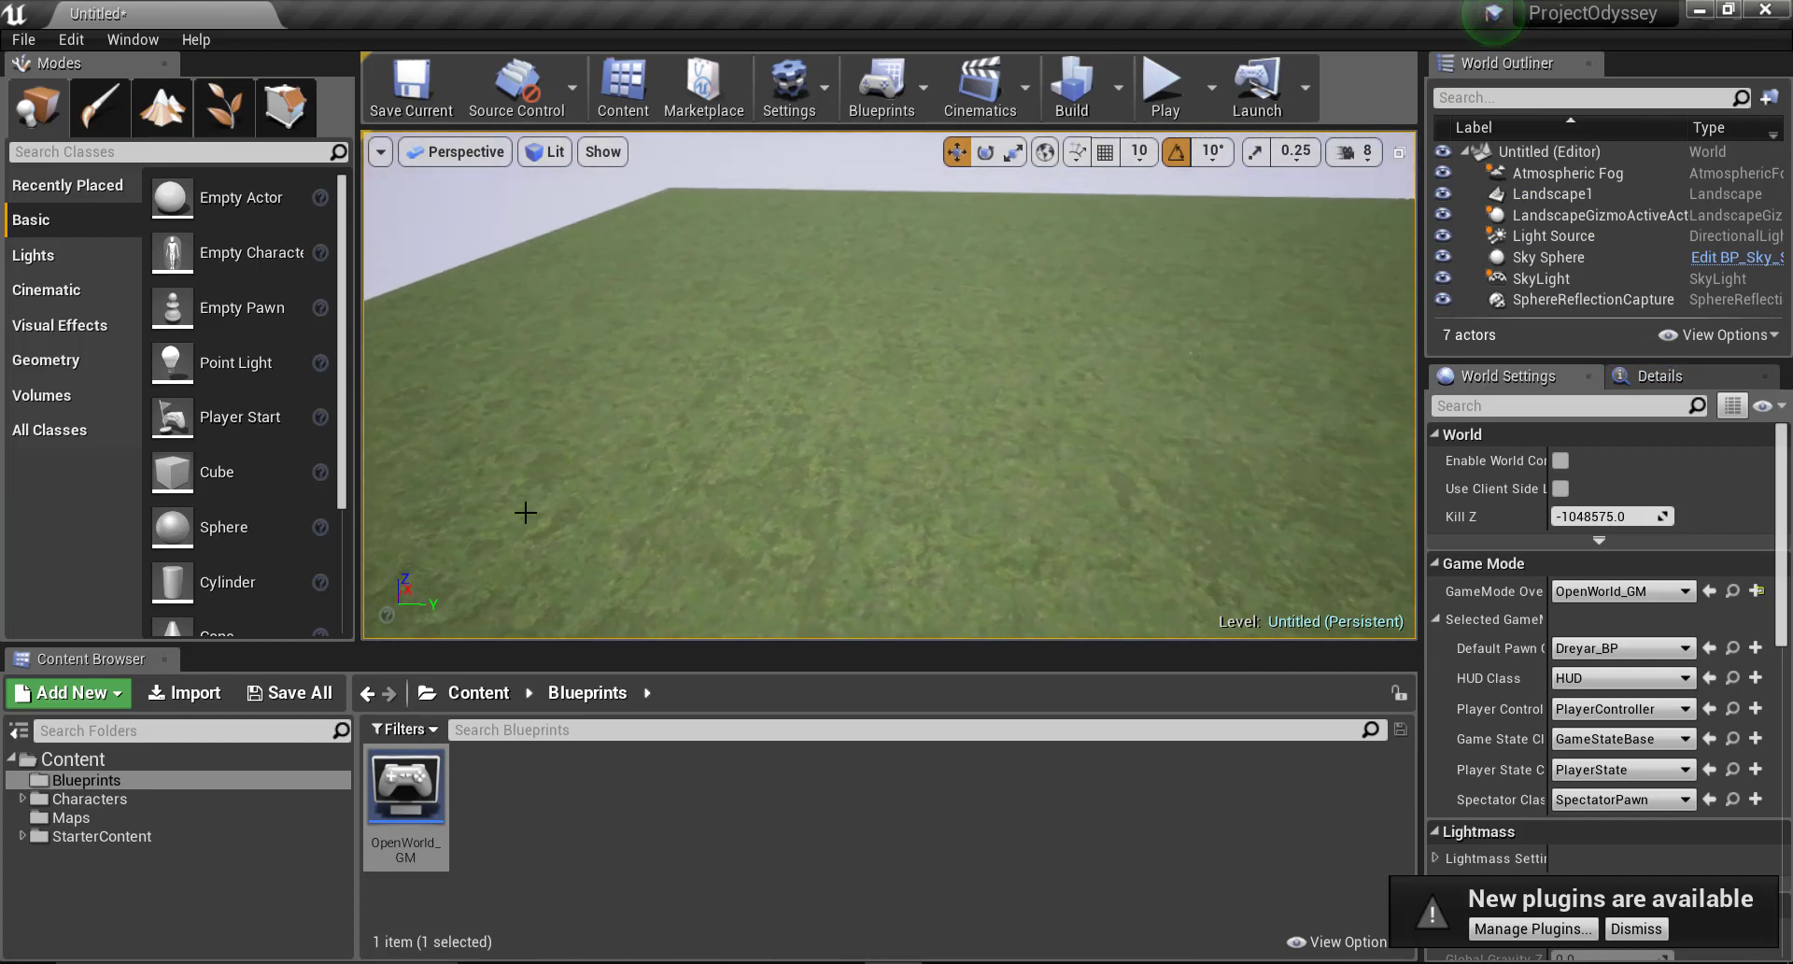
Step: Open the Dreyar_BP blueprint from the Characters/Dreyar folder and display its 3D viewport
left_click(120, 799)
double_click(406, 789)
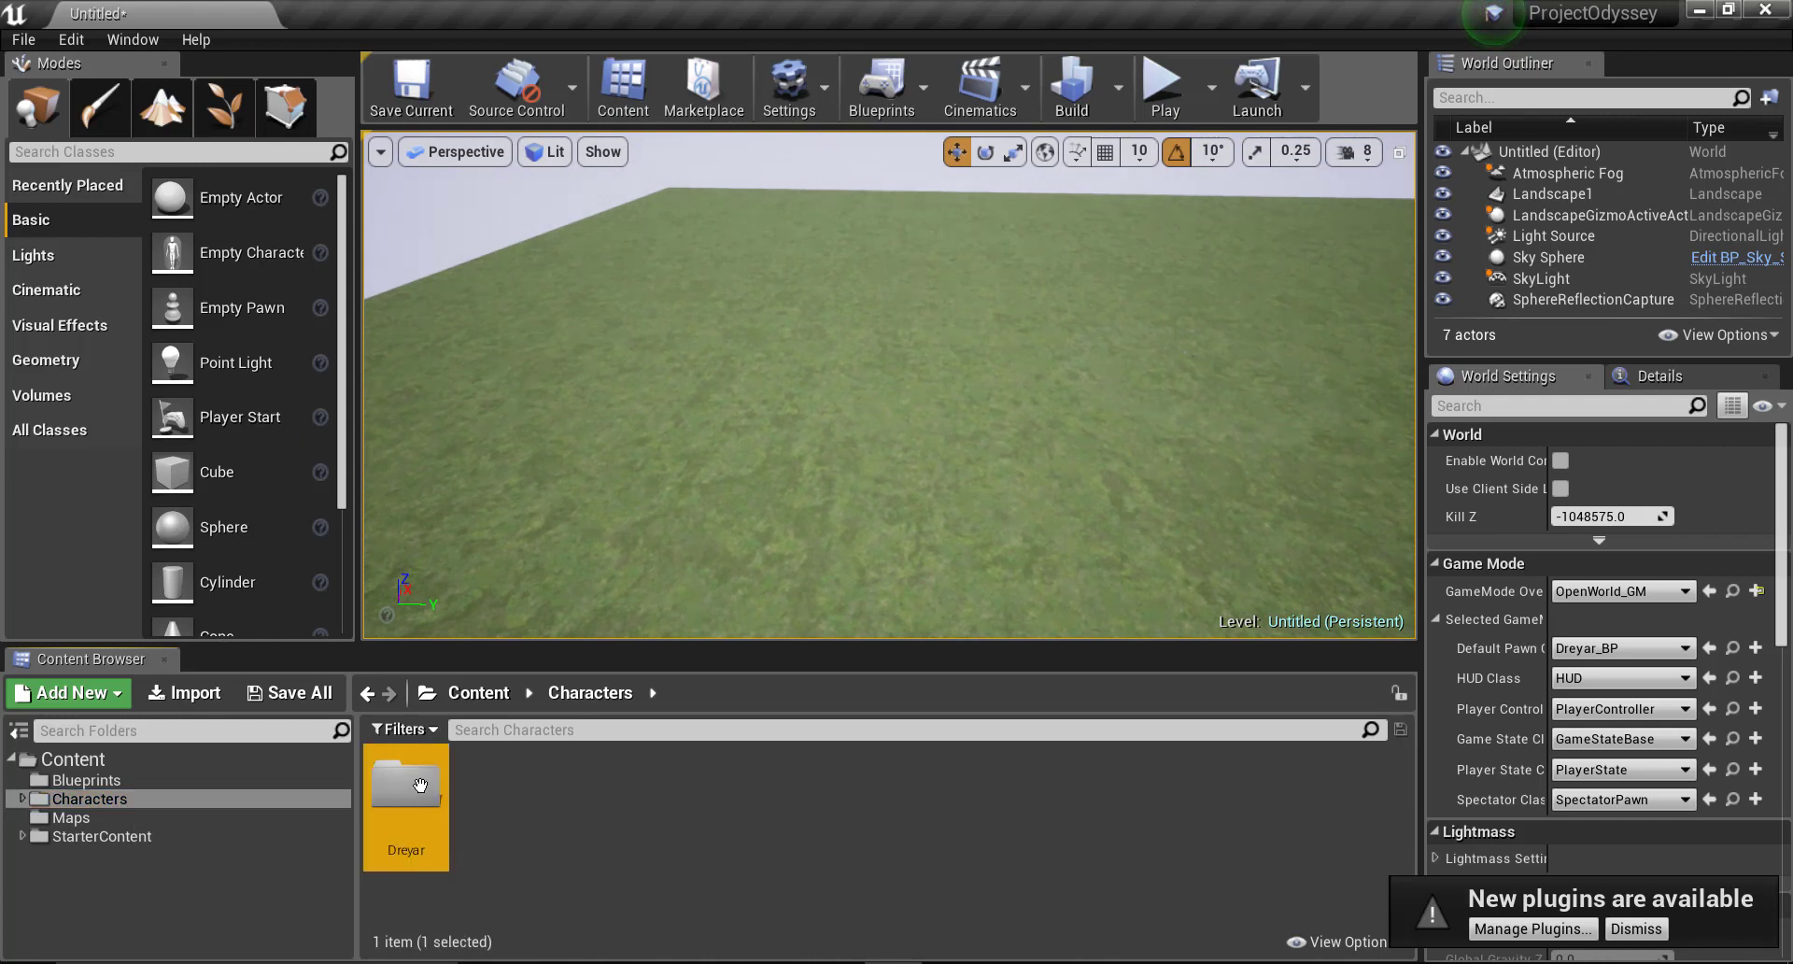
left_click(528, 843)
double_click(531, 845)
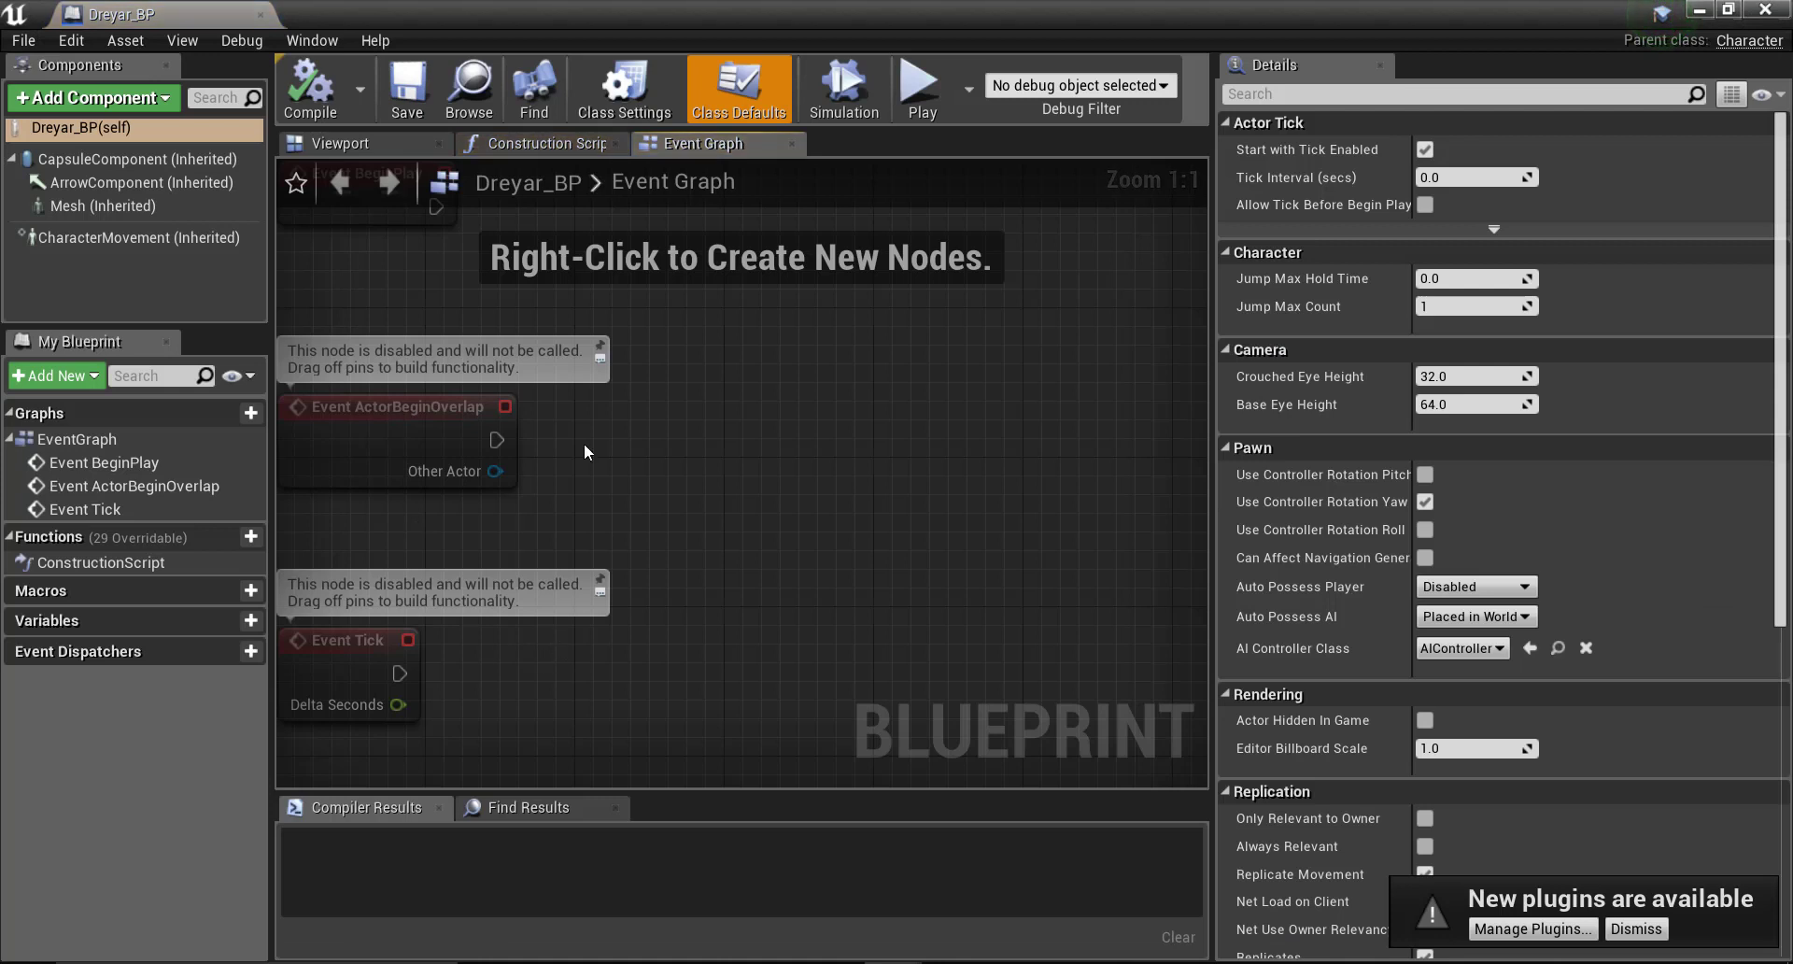
right_click_drag(434, 278, 832, 400)
left_click(334, 146)
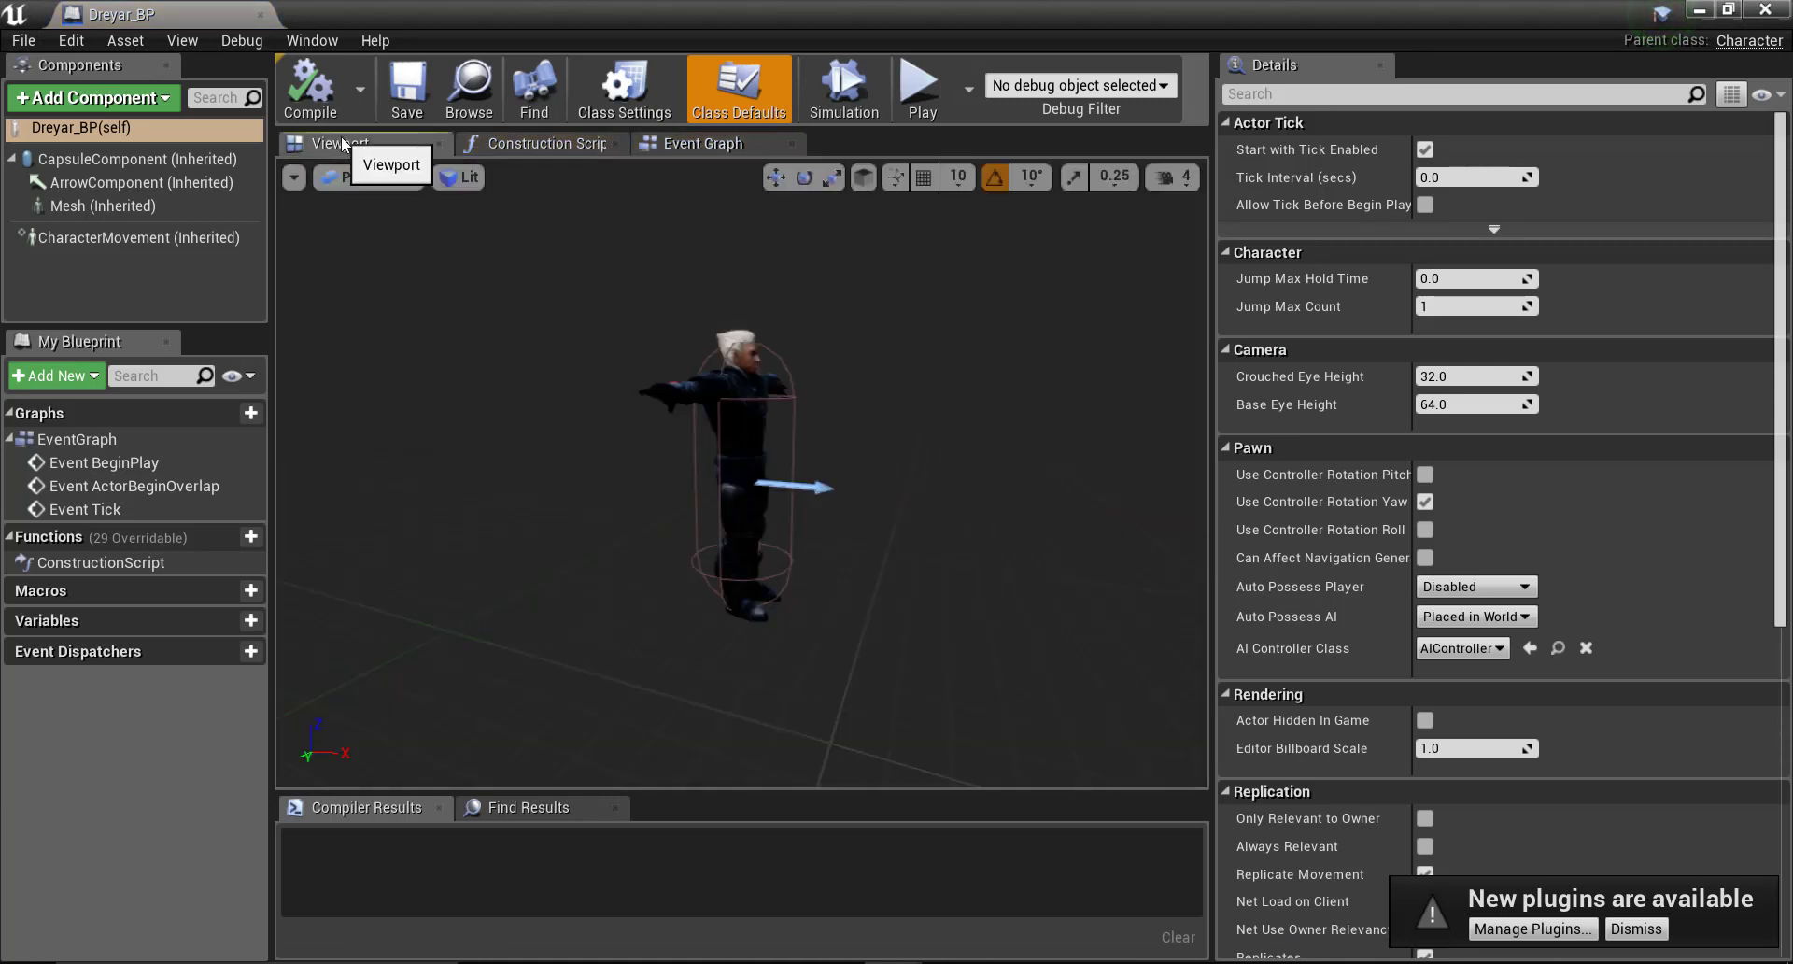
Step: Examine the Dreyar mesh in its capsule up close and from the side
key("w")
mouse_move(943, 485)
right_mouse_down()
mouse_move(924, 467)
mouse_move(916, 490)
mouse_move(944, 486)
right_mouse_up()
left_click(943, 486)
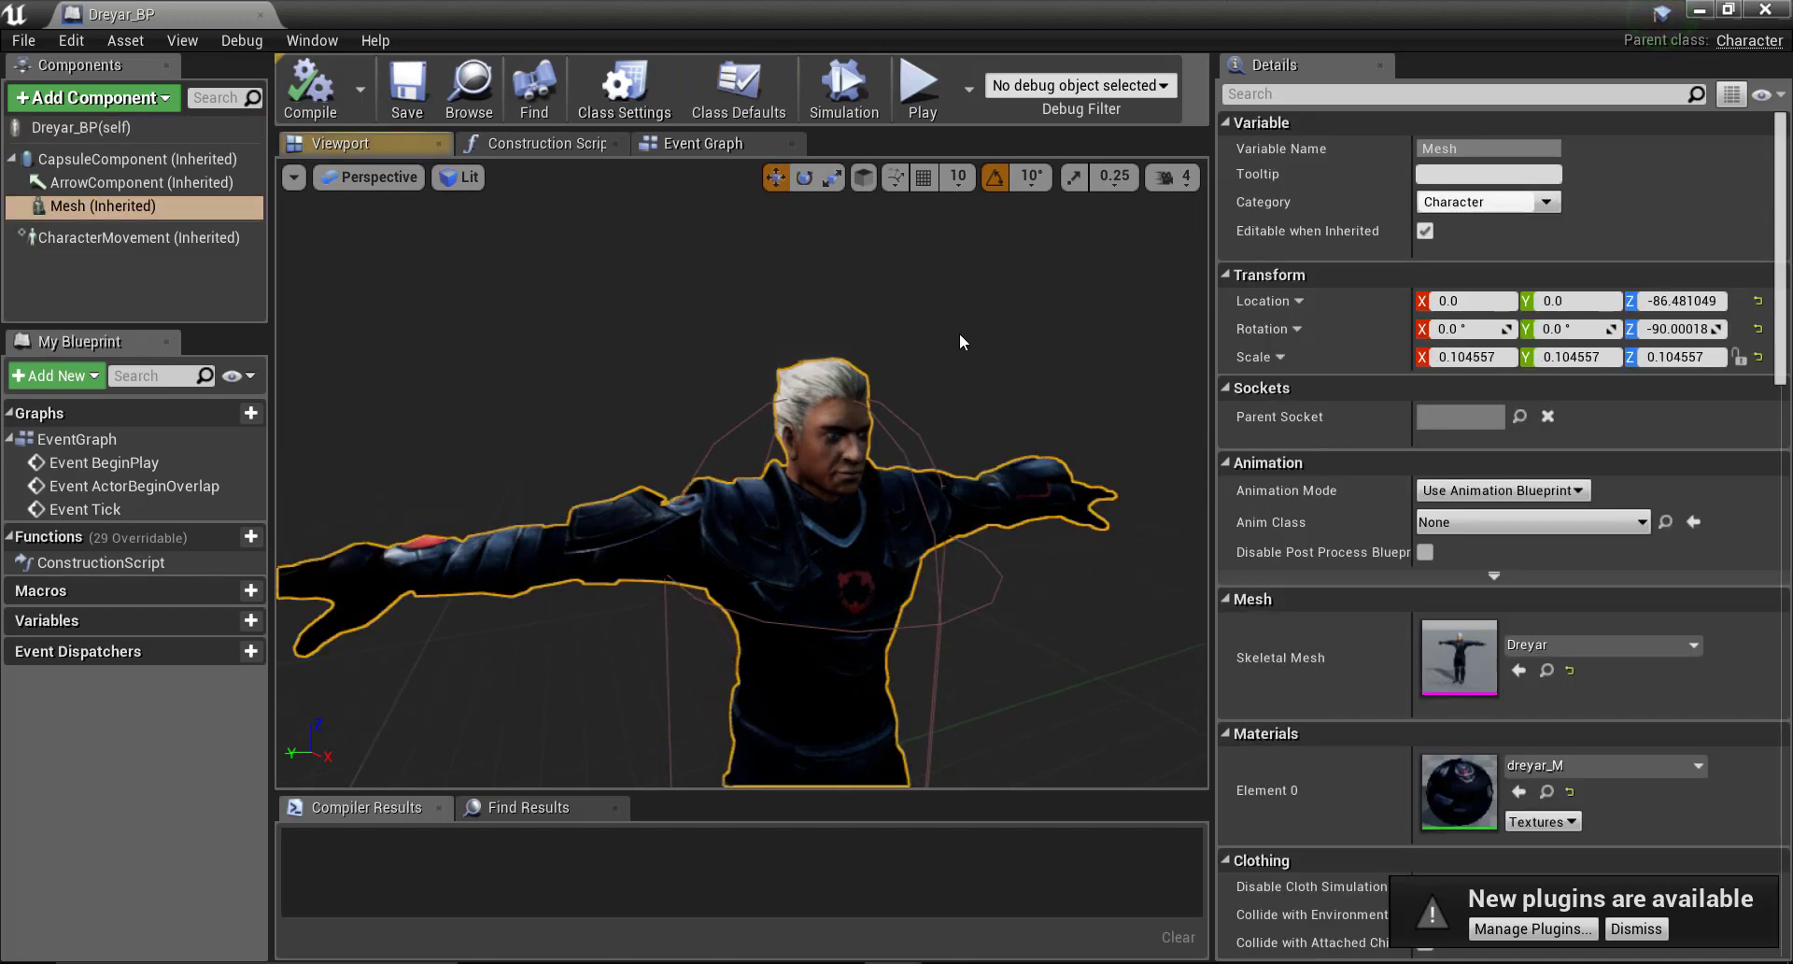
scroll(958, 299, "down", 8)
key("w")
right_click_drag(958, 298, 1191, 245)
key("a")
right_click_drag(672, 357, 481, 357)
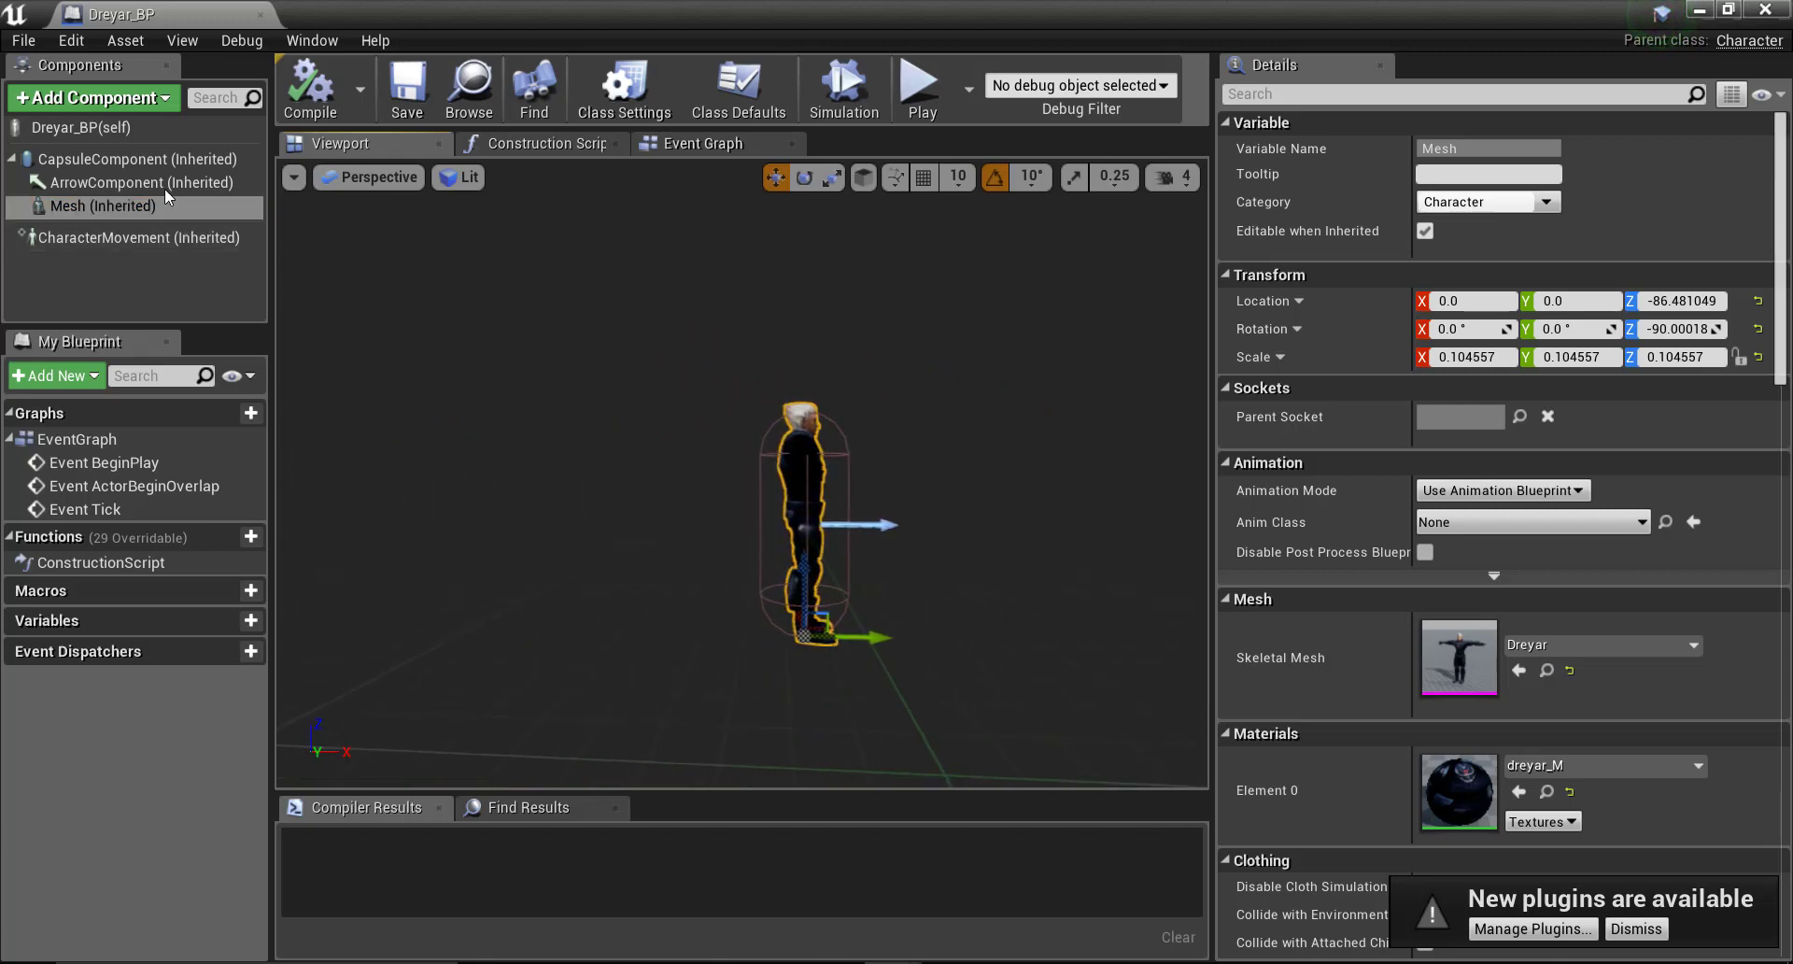
Step: Add a Spring Arm component to the Dreyar_BP blueprint
left_click(110, 131)
left_click(117, 101)
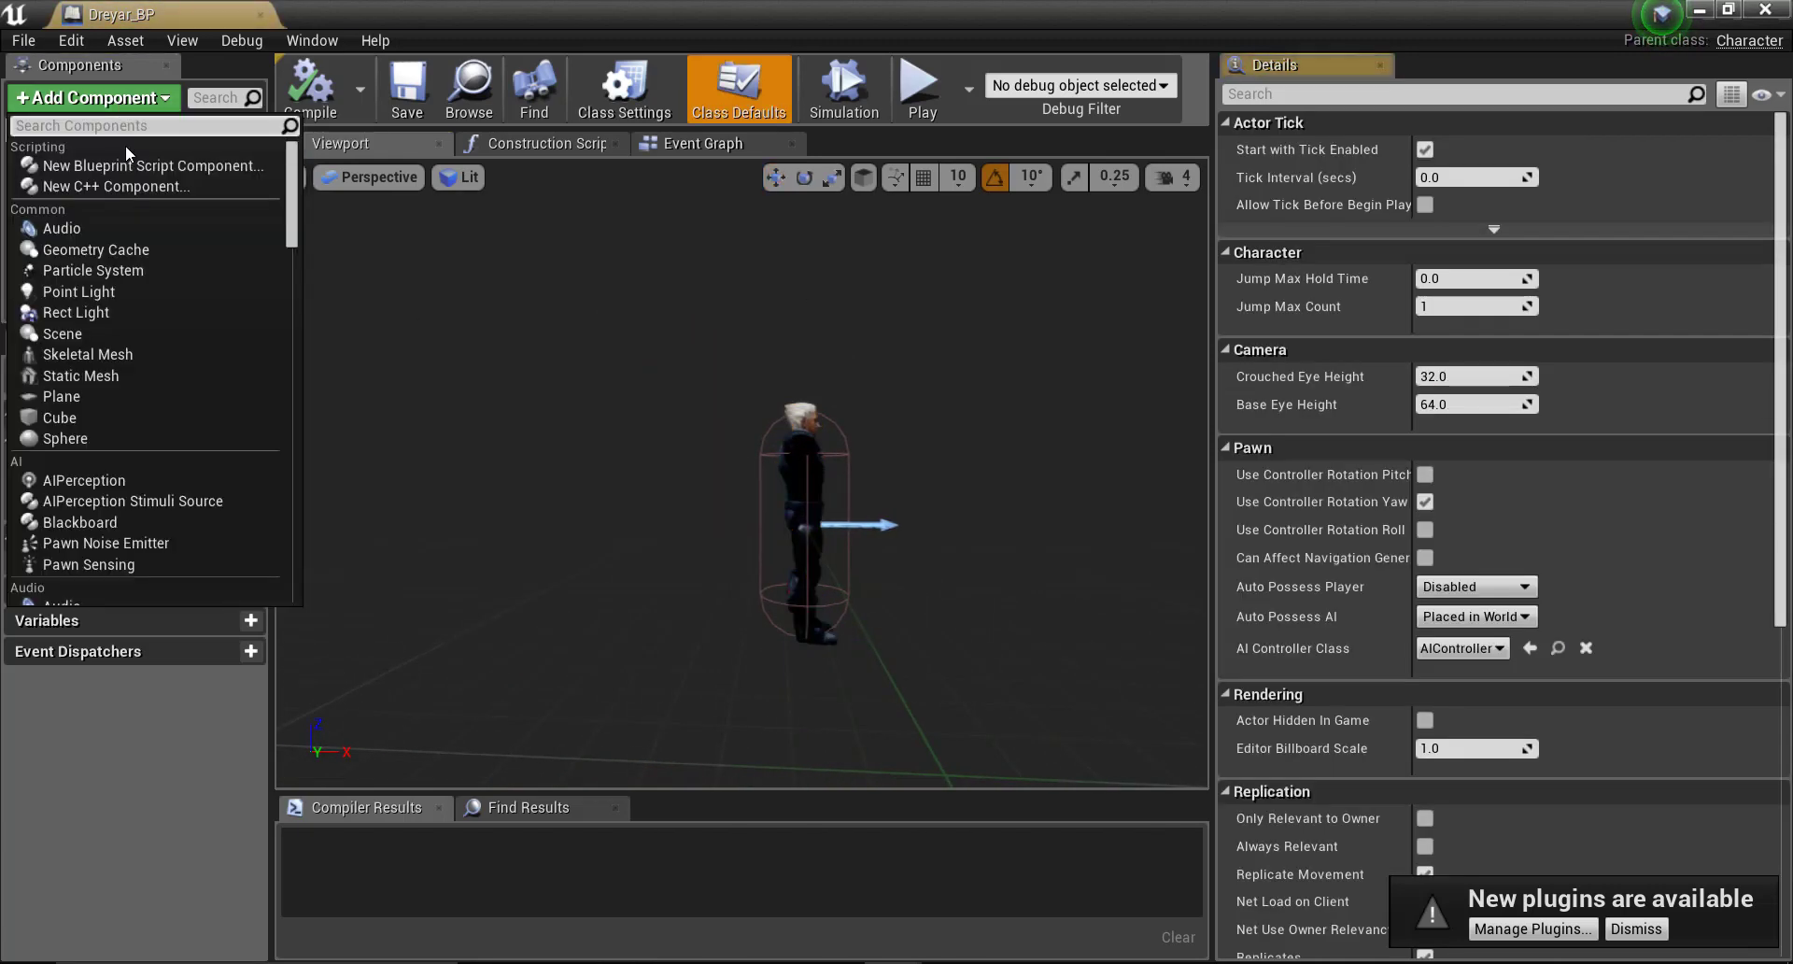
left_click(480, 261)
left_click(120, 95)
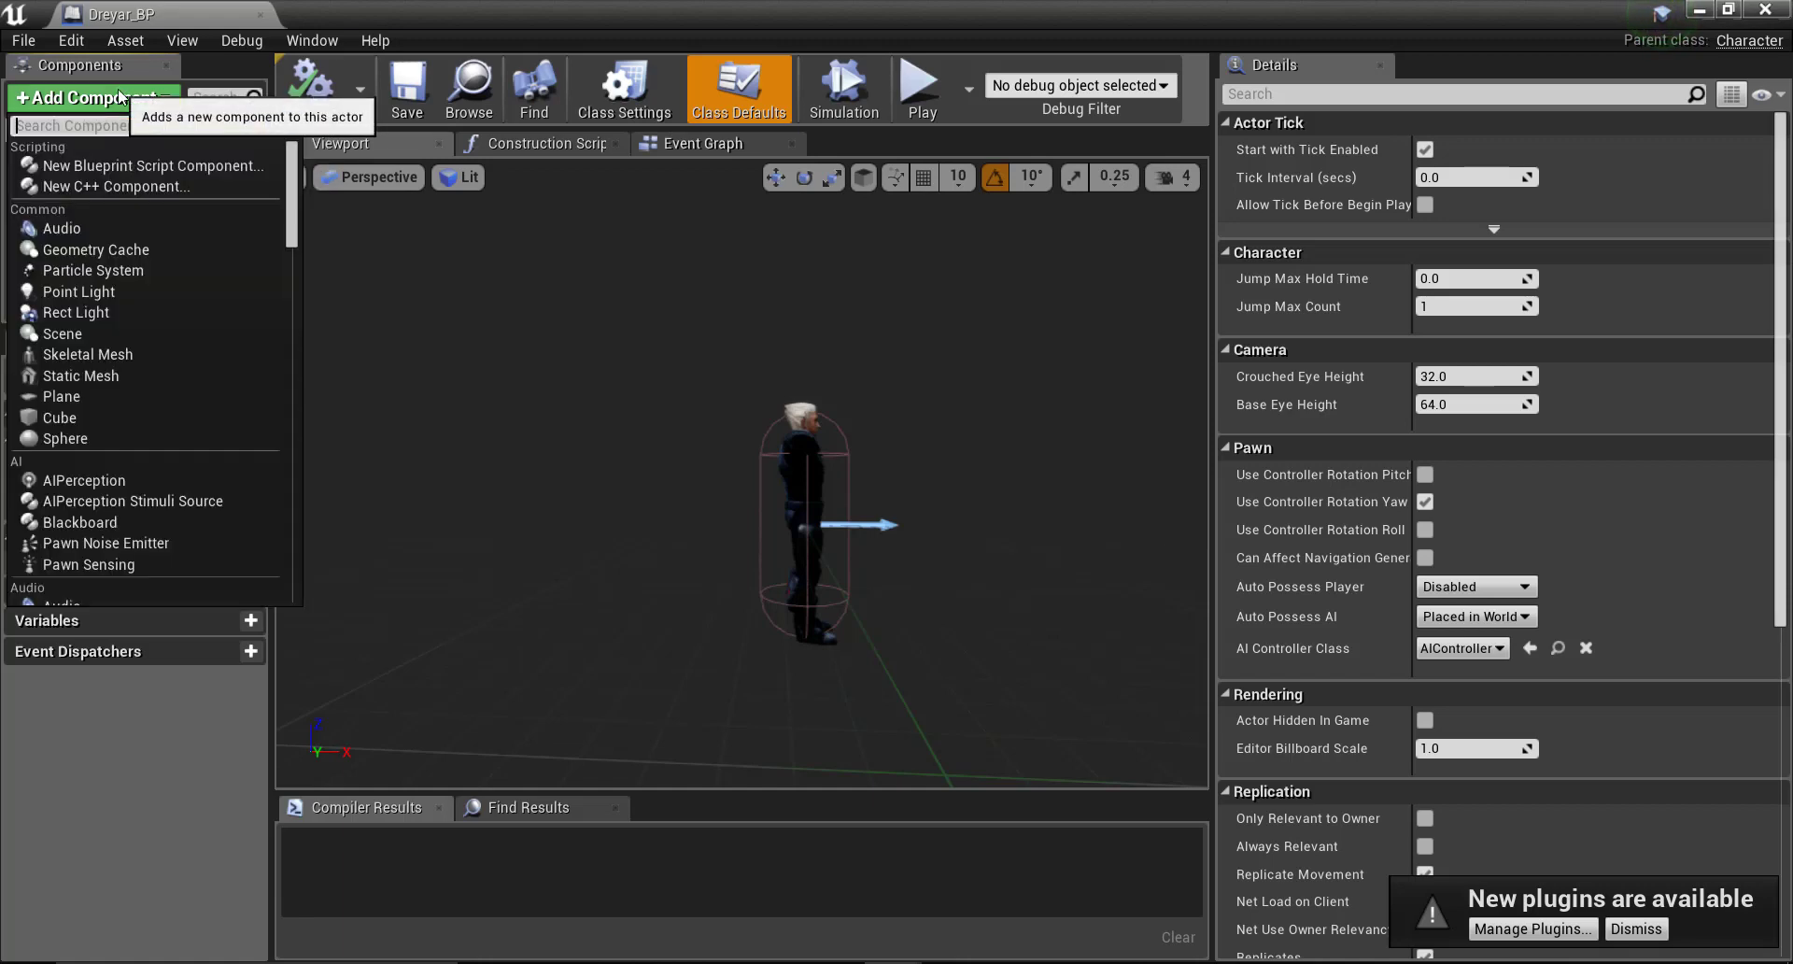
type("Sprin")
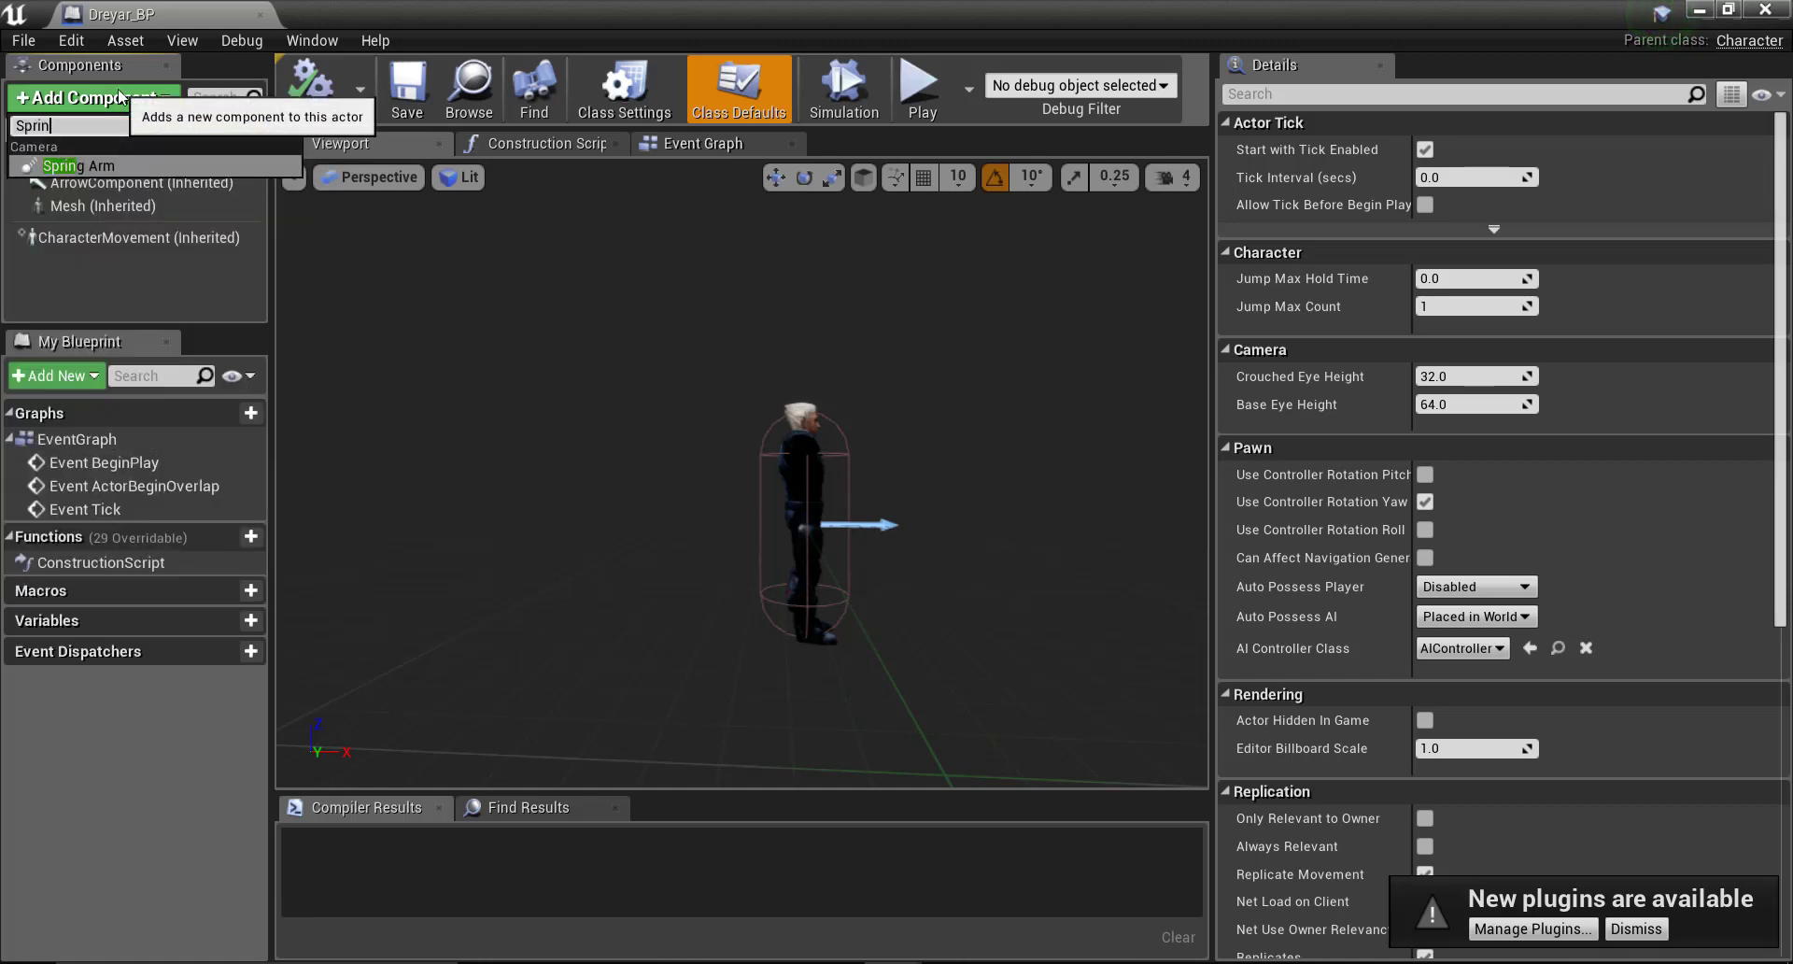
key("Return")
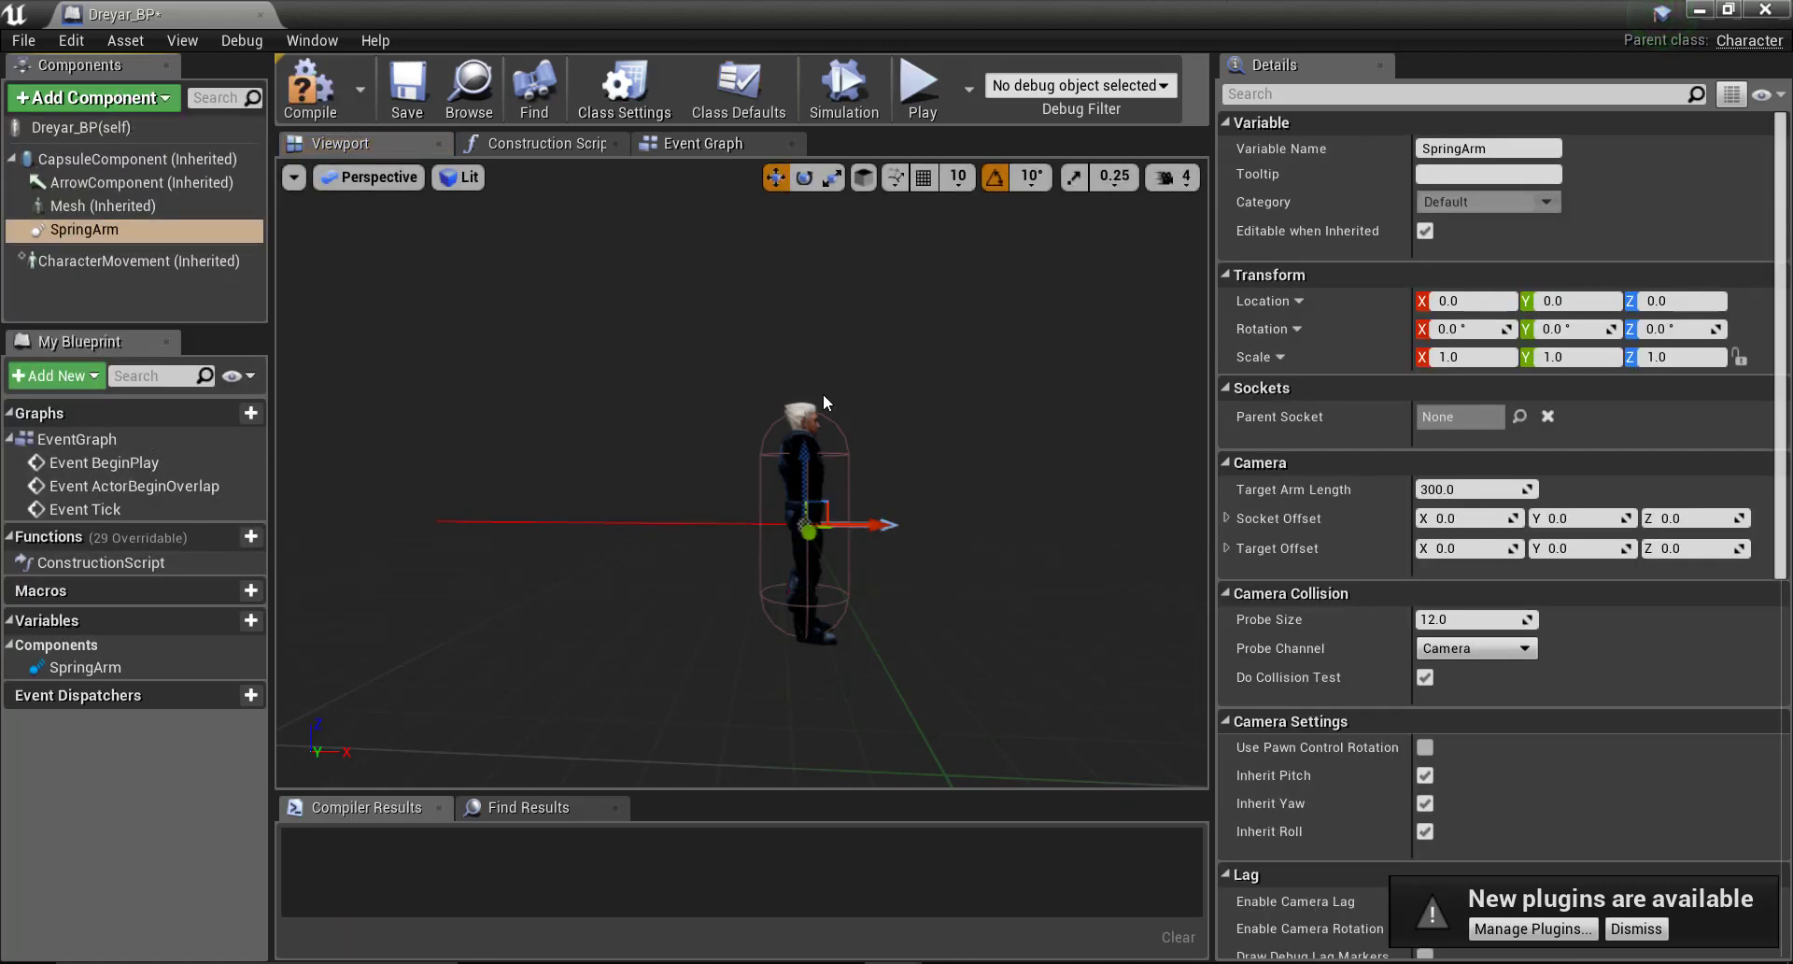
Step: Raise the spring arm along Z to about 59 units, near the character's shoulders
right_click_drag(823, 396, 1270, 369)
key("a")
key("w")
key("d")
key("w")
key("a")
key("w")
key("s")
key("w")
key("s")
key("w")
key("a")
key("s")
key("w")
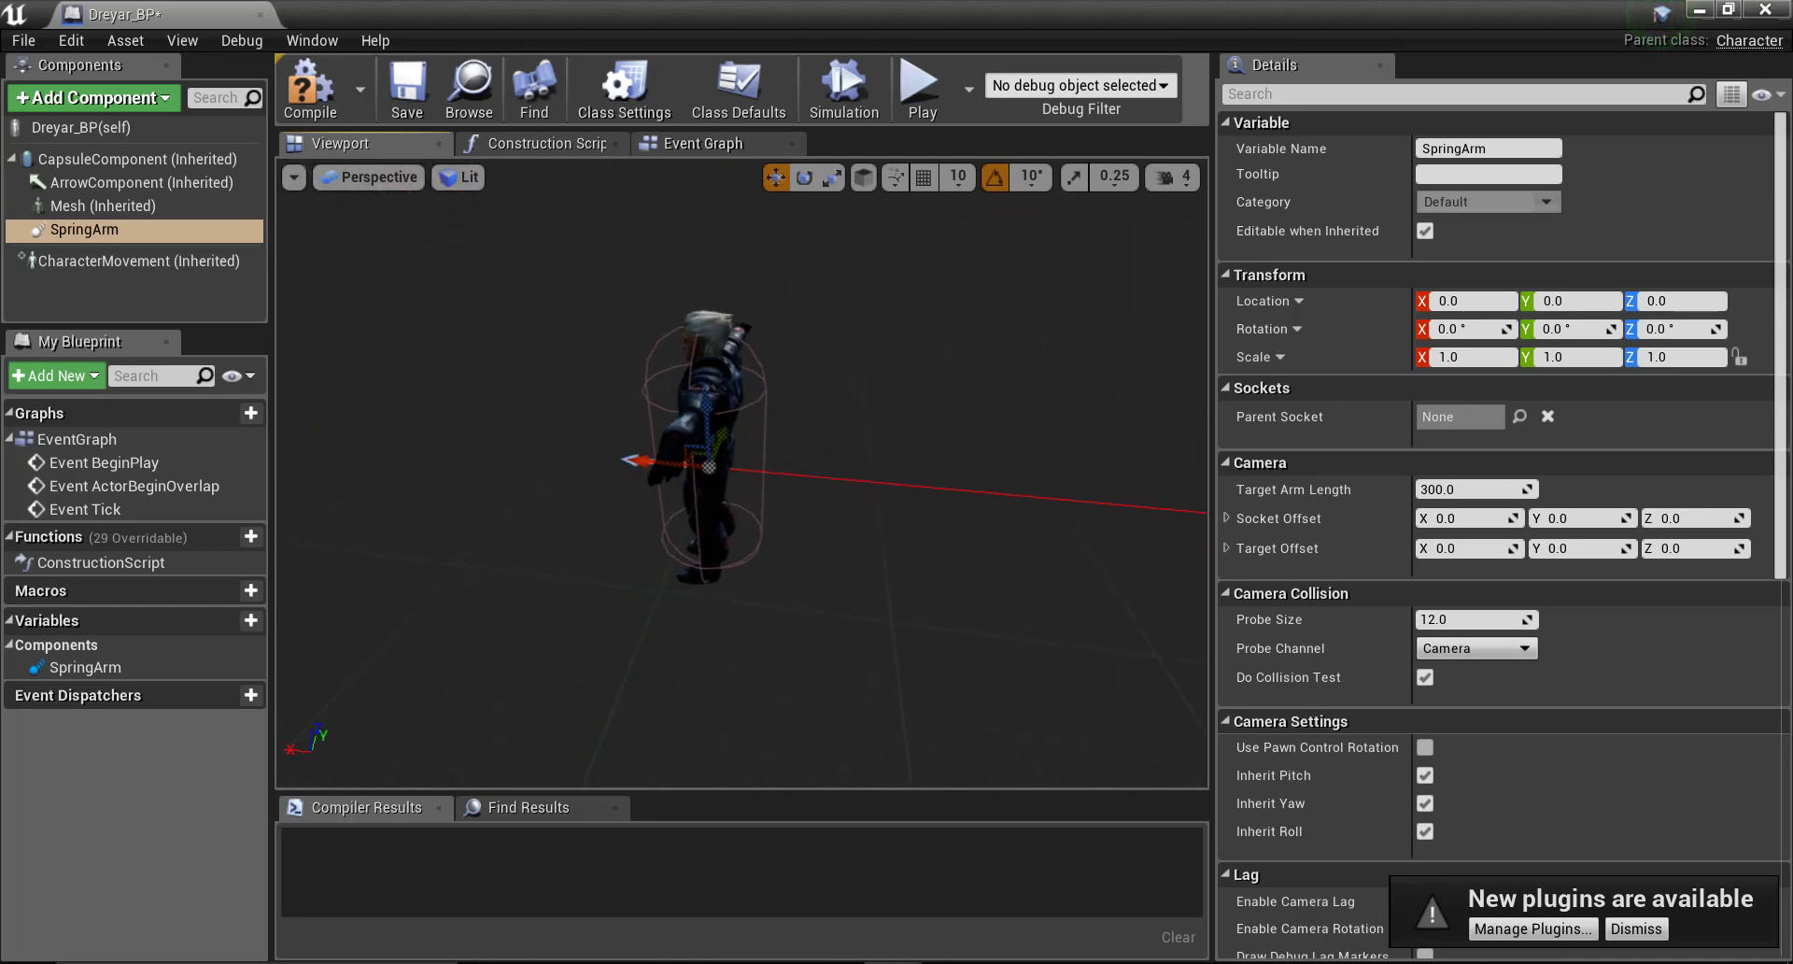
left_click_drag(702, 398, 700, 328)
key("d")
right_click_drag(700, 329, 453, 238)
key("w")
key("d")
left_click_drag(709, 425, 706, 383)
key("s")
right_click_drag(706, 385, 644, 391)
key("d")
key("w")
Step: Add a Camera component as a child of the spring arm
left_click(69, 233)
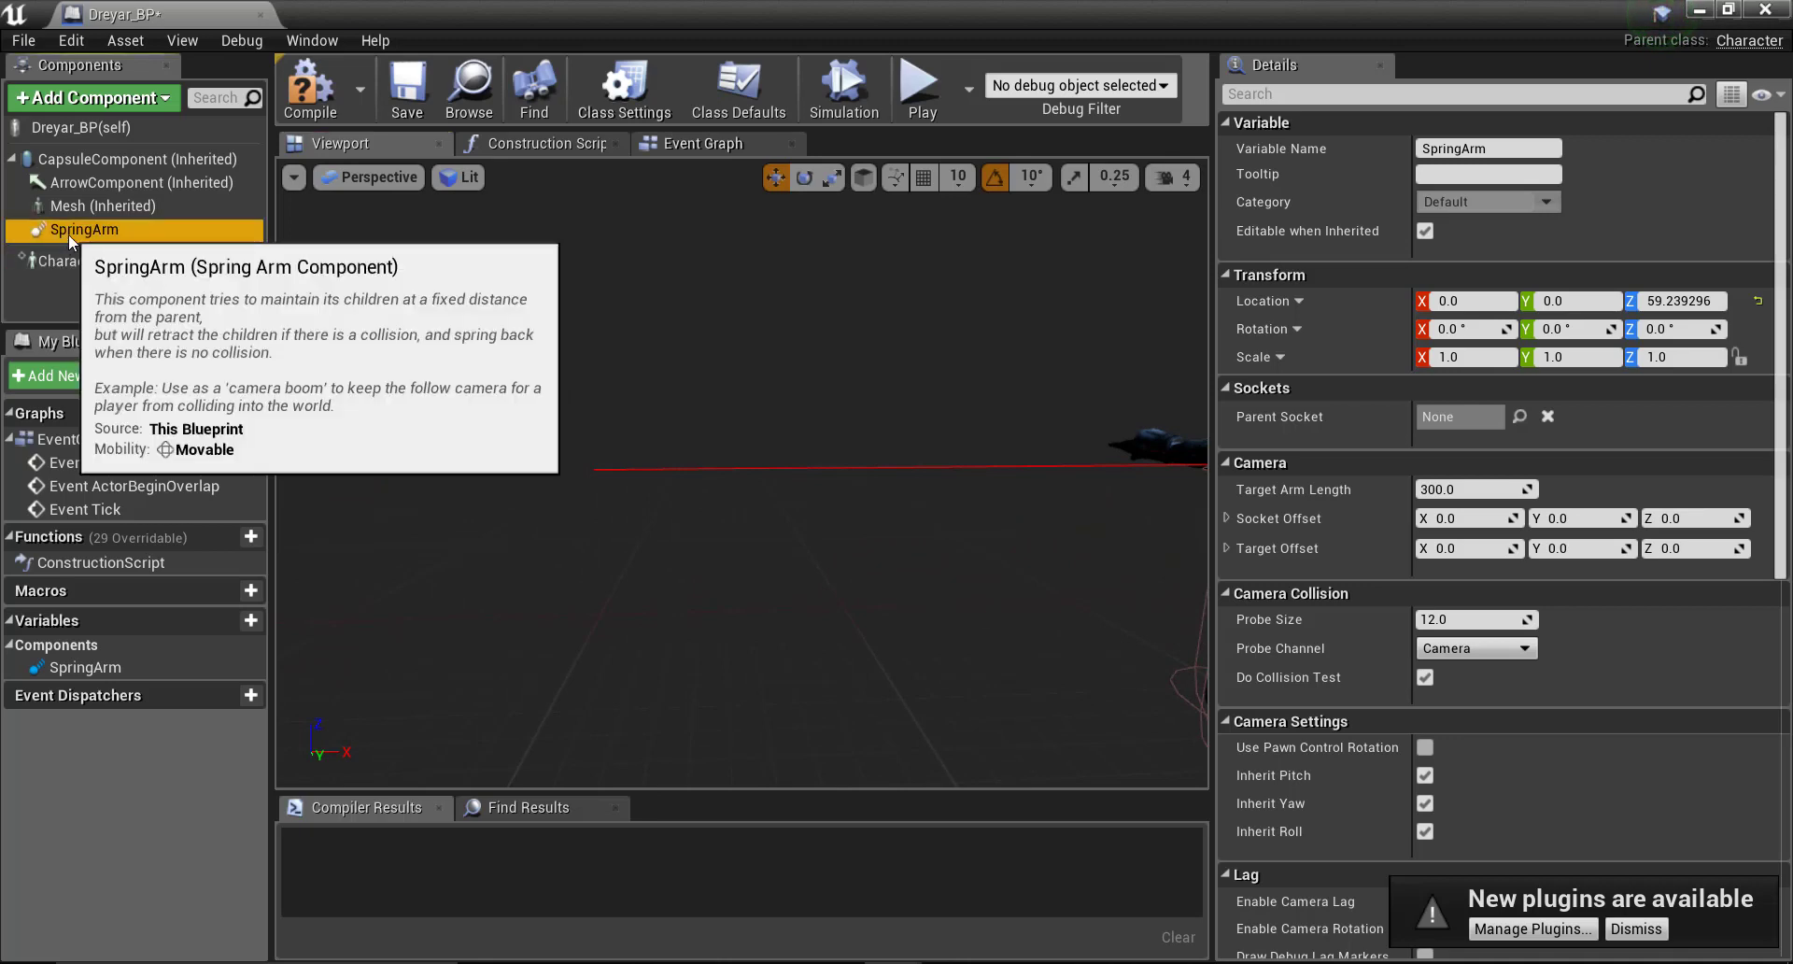
left_click(93, 97)
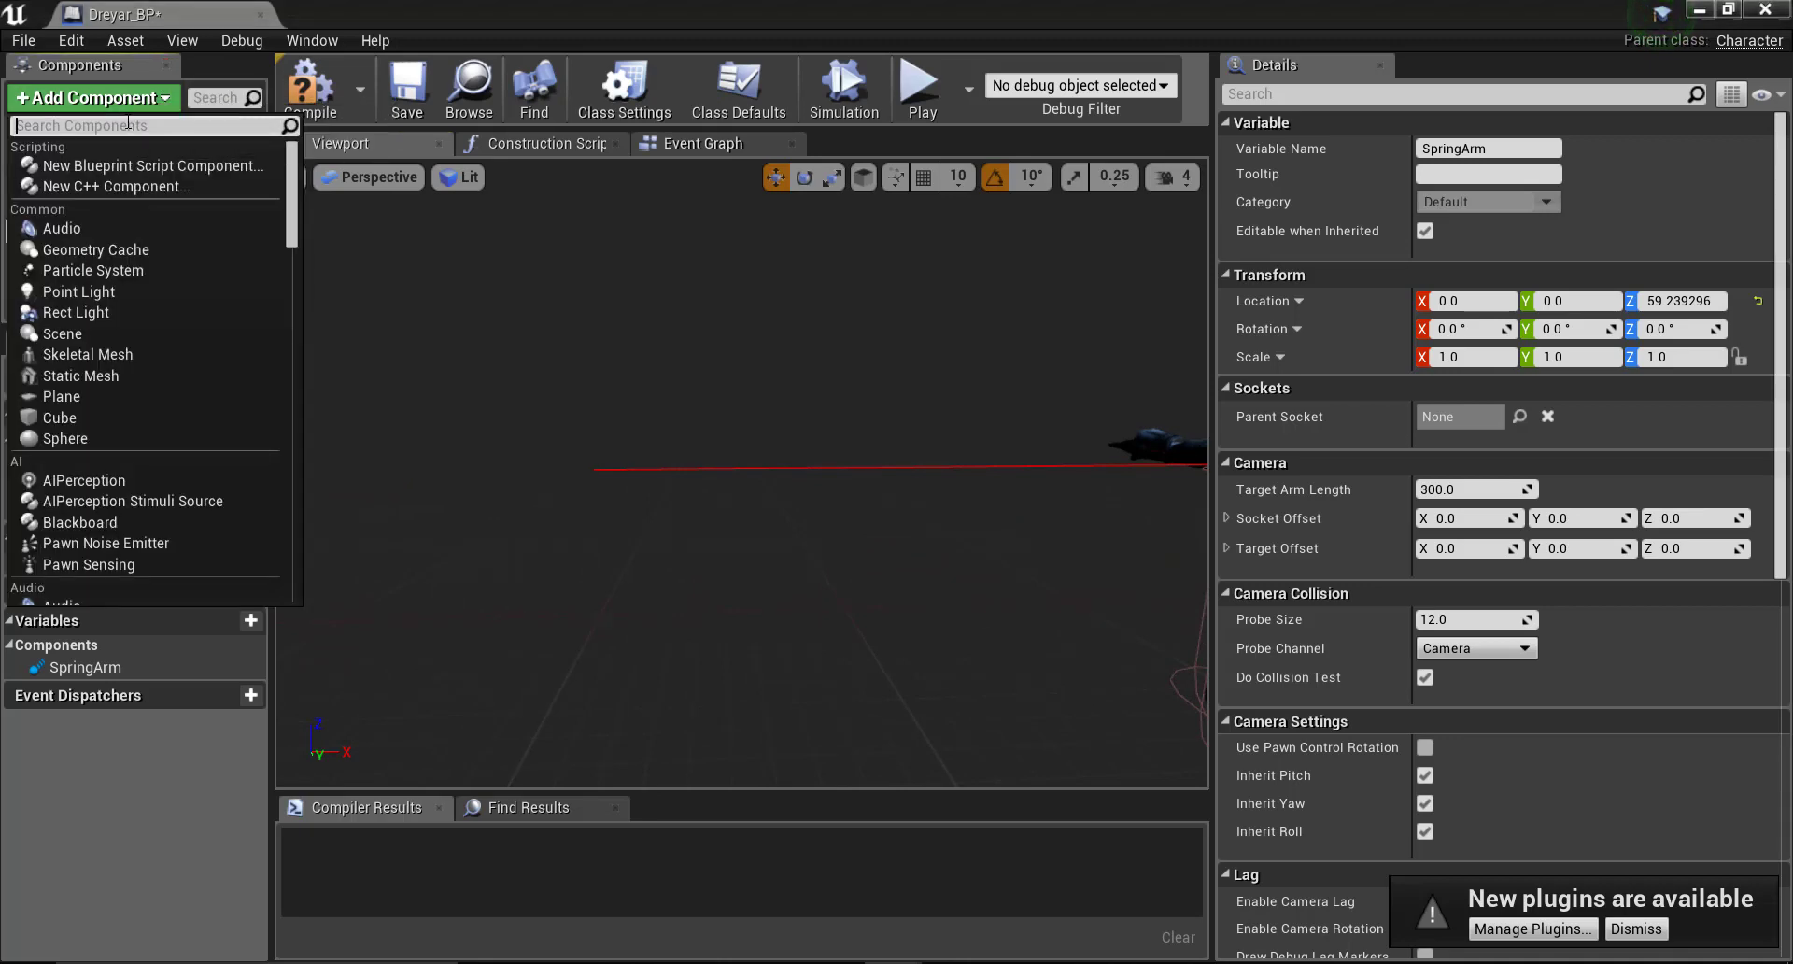
type("Came")
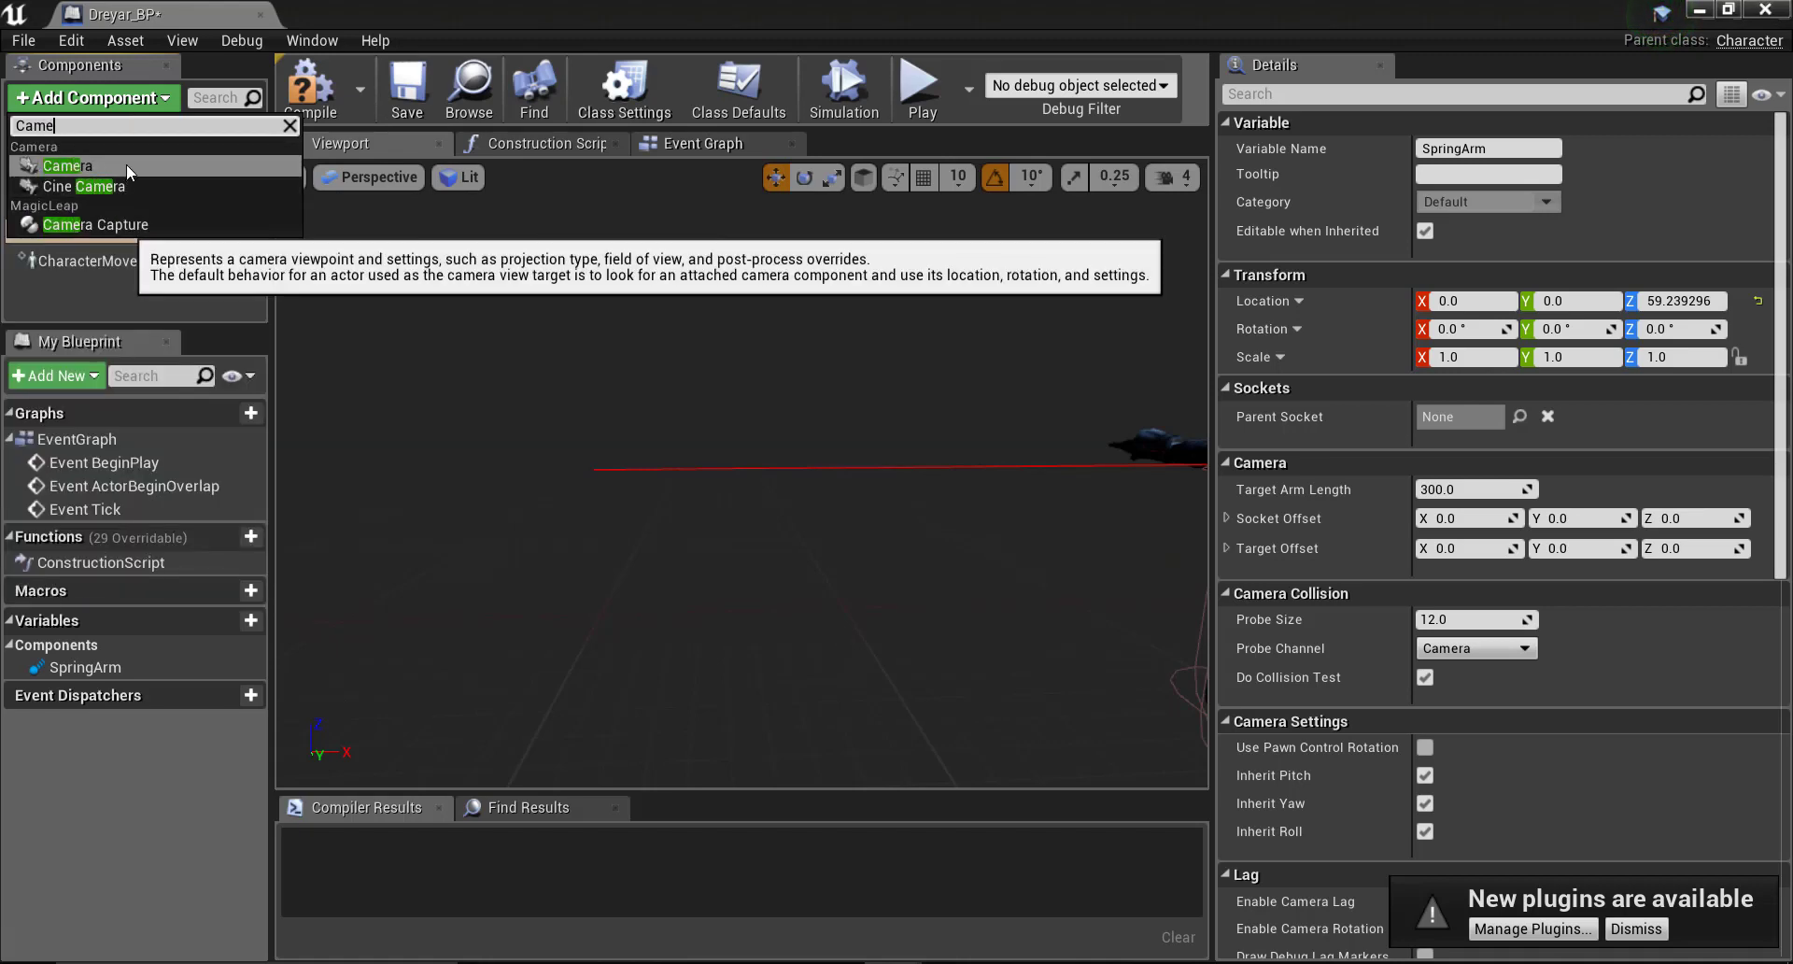
left_click(126, 164)
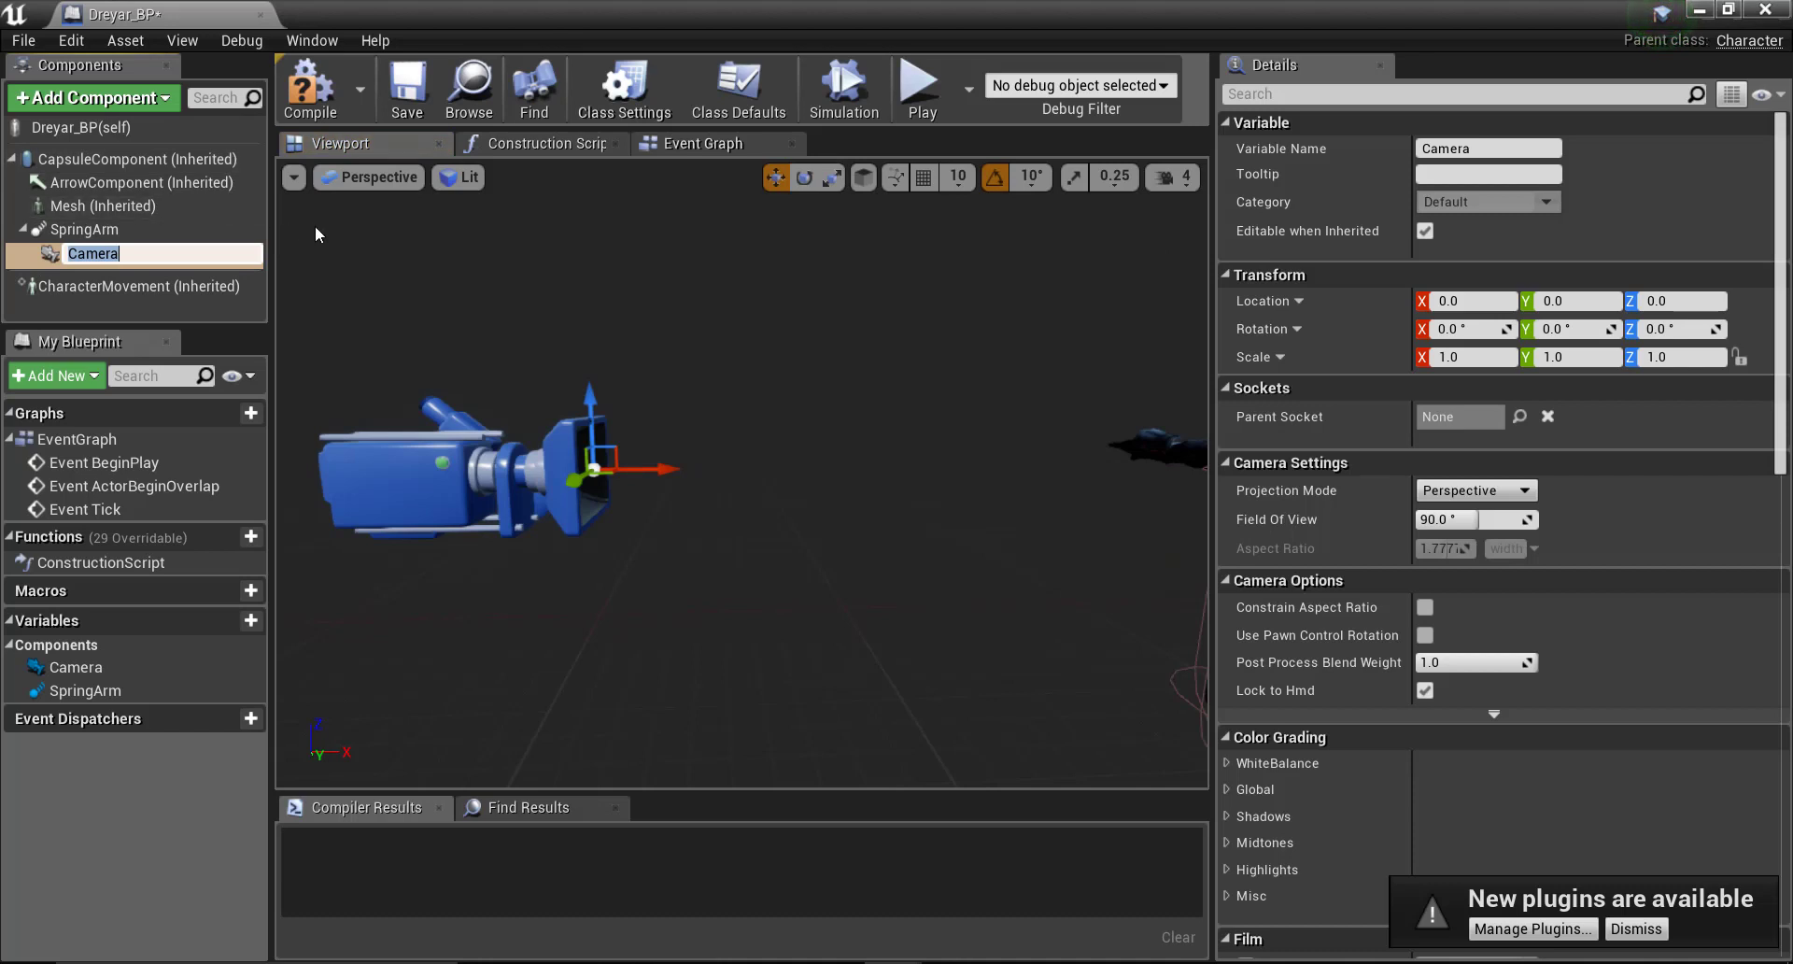
right_click_drag(691, 278, 490, 166)
Step: Compile and save the Dreyar_BP blueprint, and return to the level editor
left_click(310, 89)
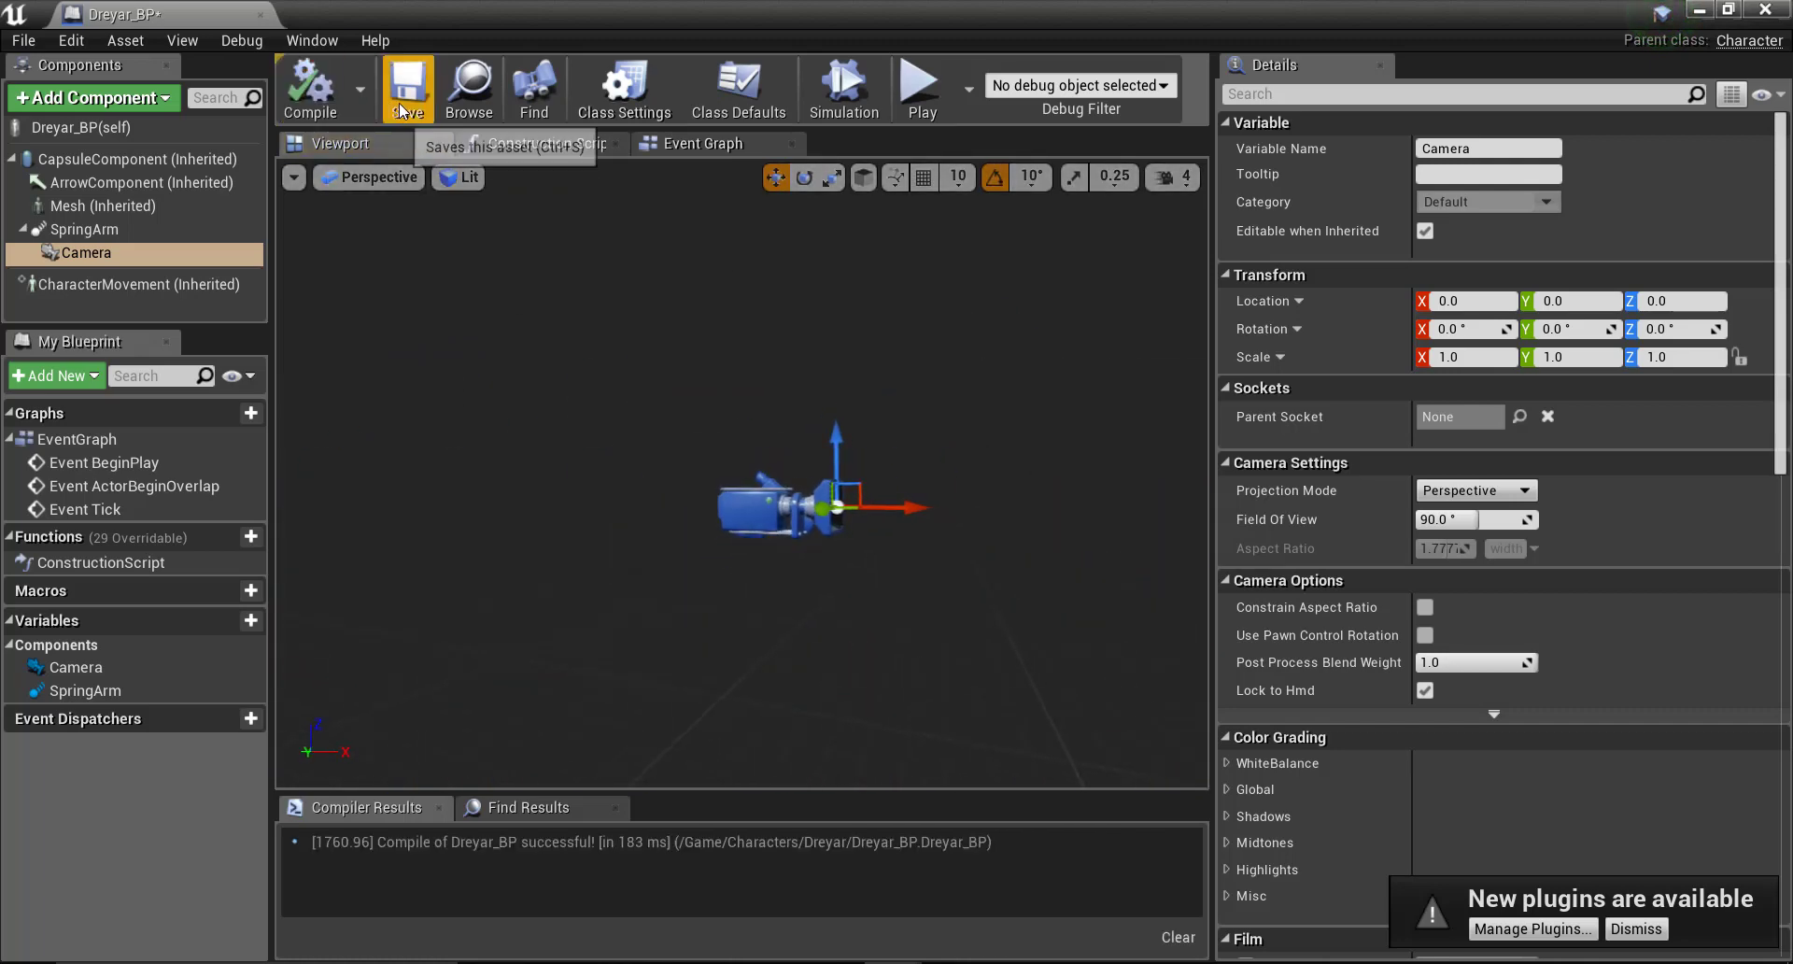
left_click(407, 86)
left_click(1703, 9)
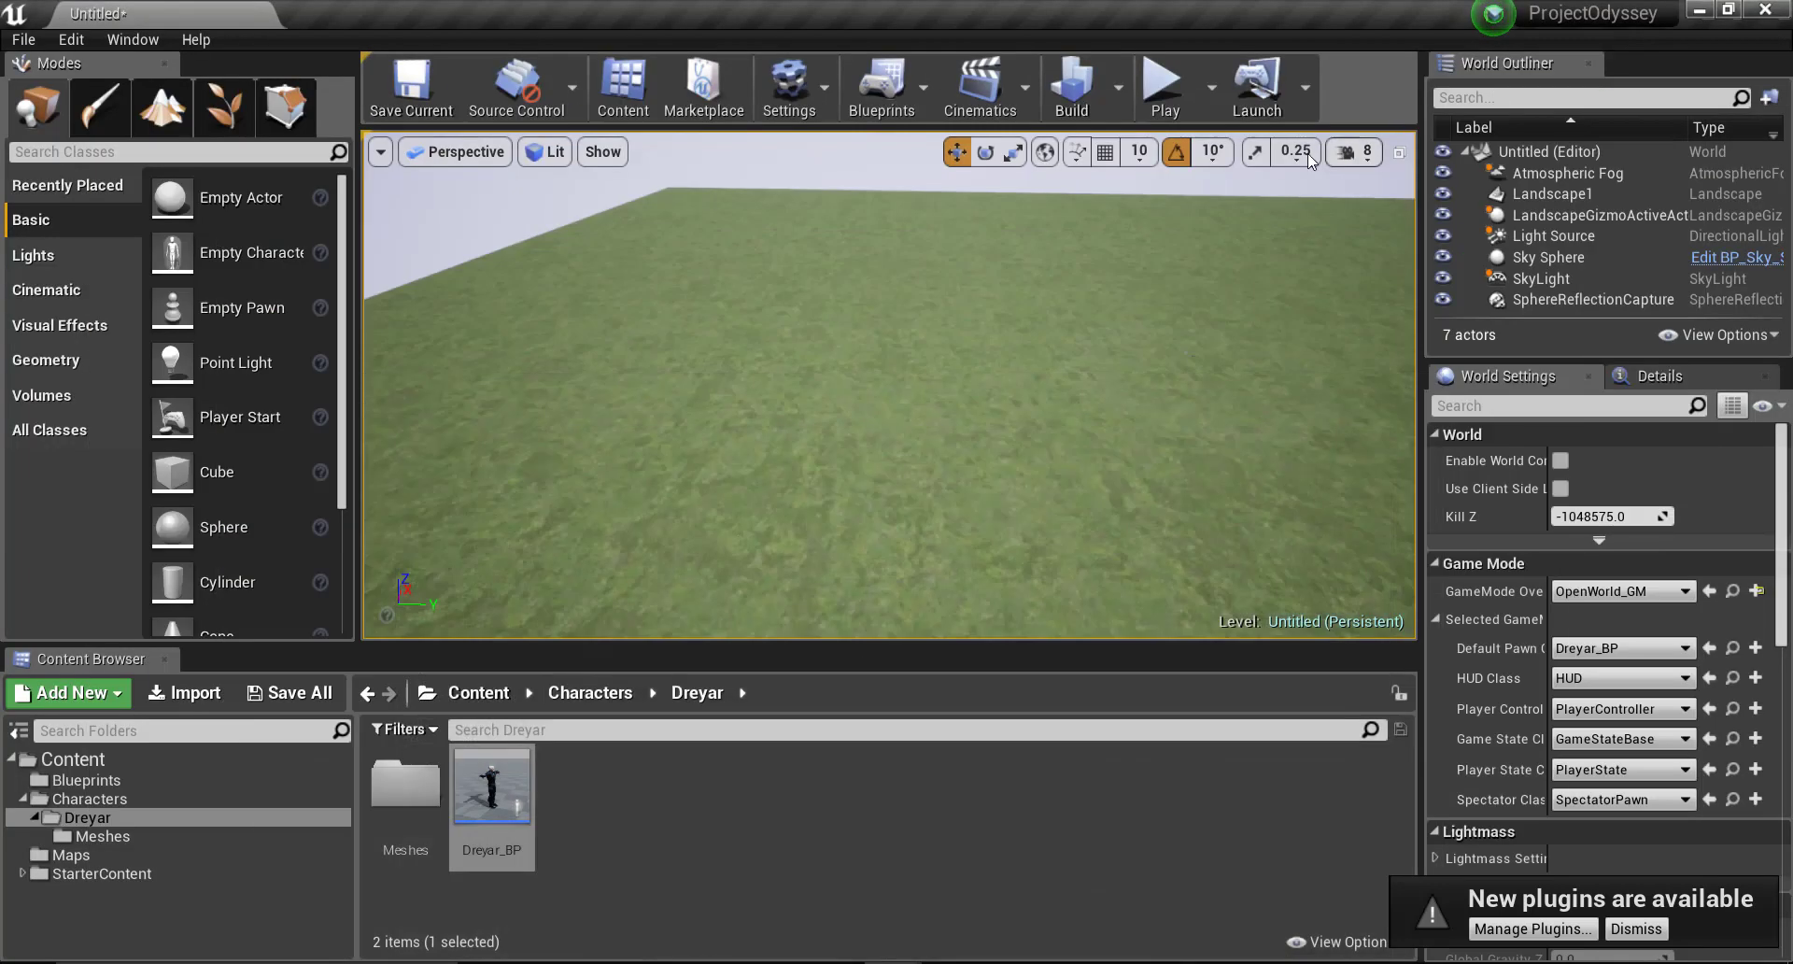
Step: Run the level to check the third-person camera behind the character, stop it, and view the landscape
left_click(1165, 84)
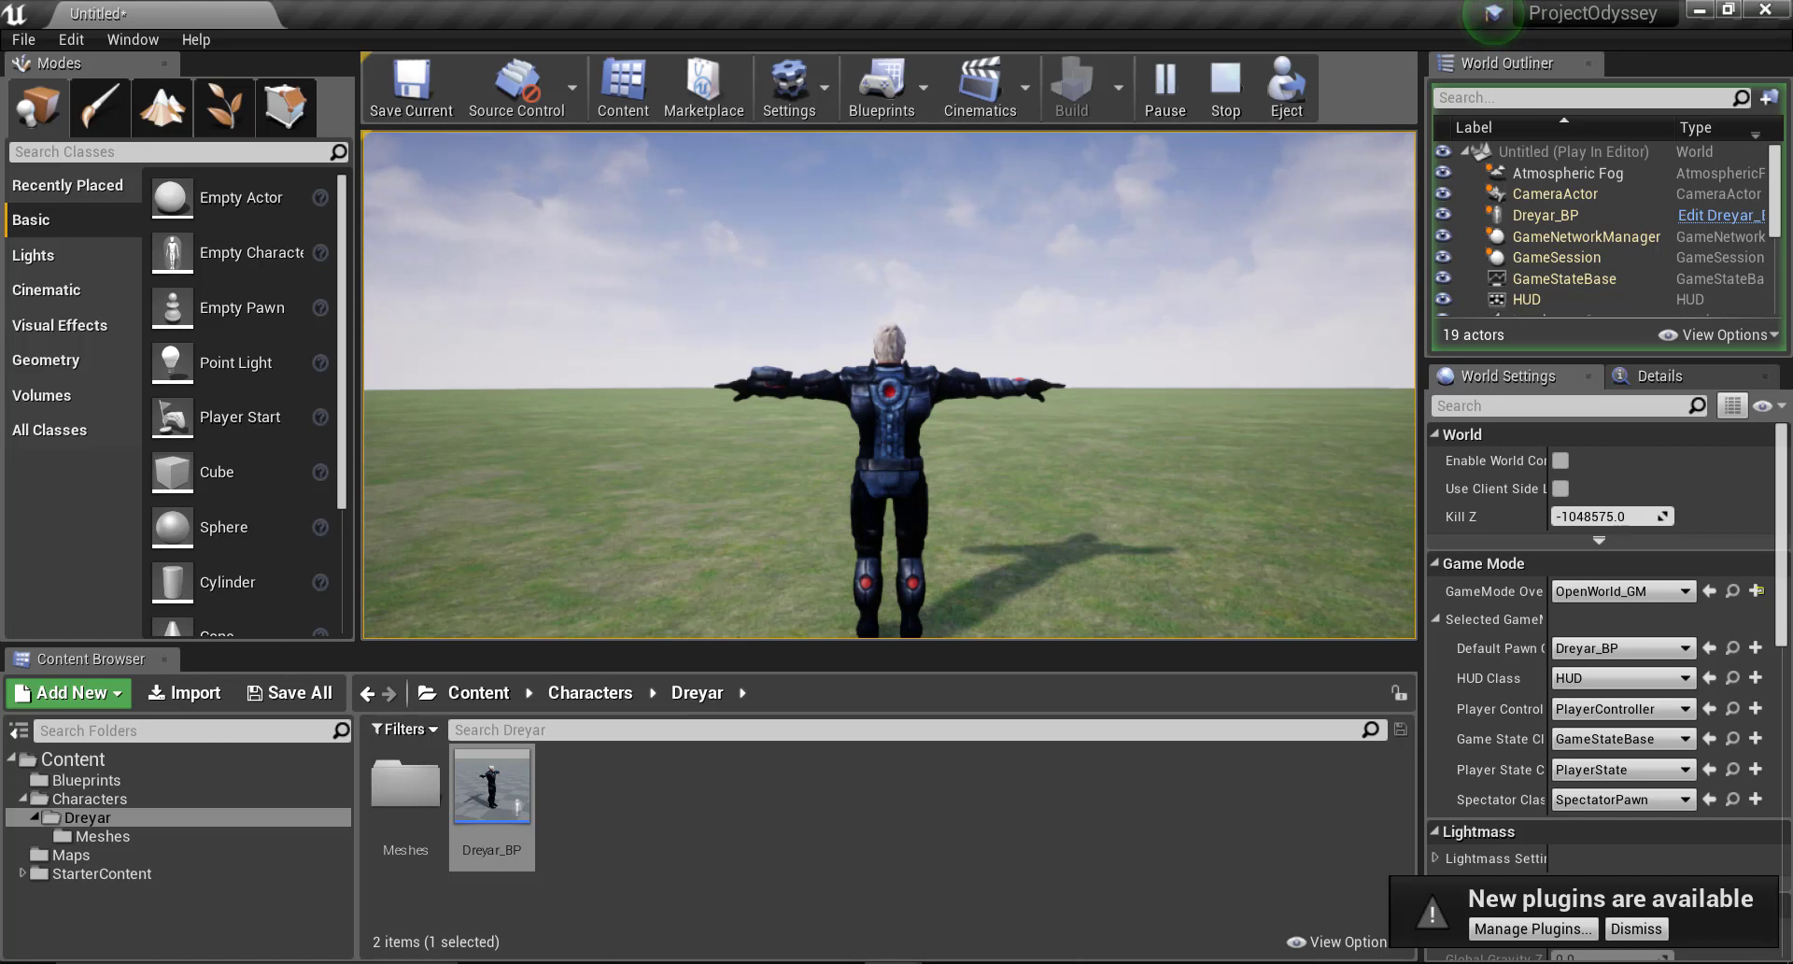
key("Escape")
right_click_drag(748, 501, 616, 609)
key("s")
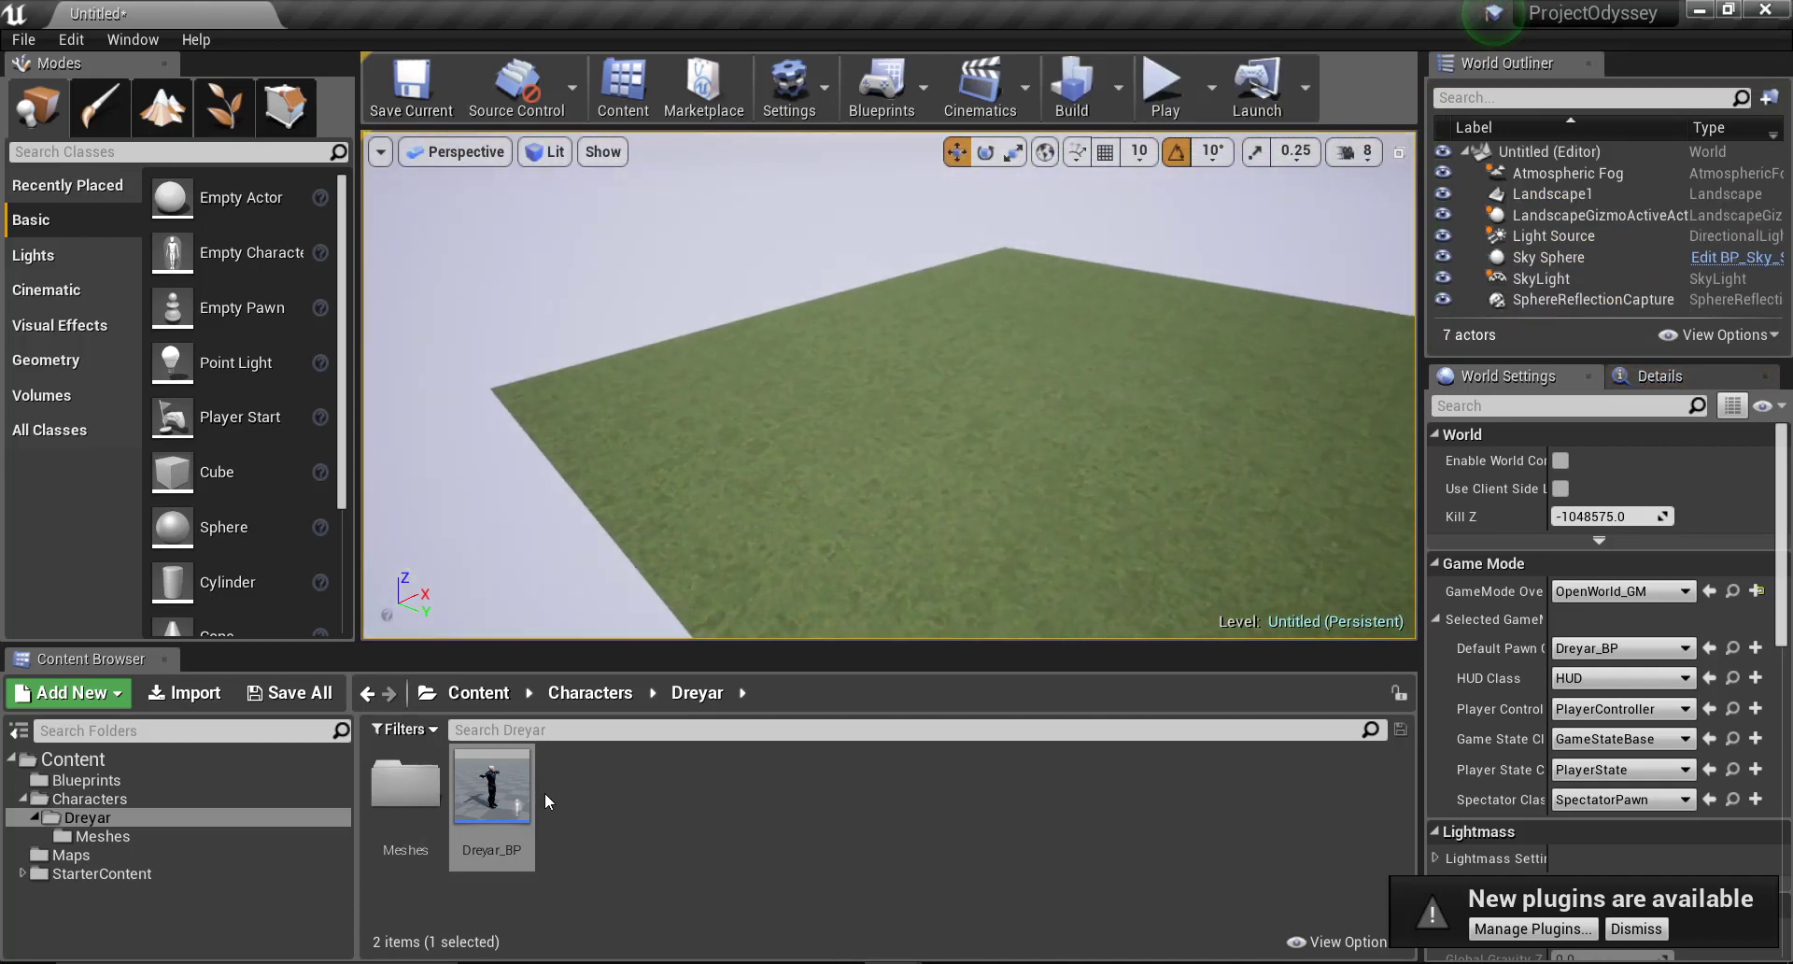
right_click(507, 807)
left_click(643, 854)
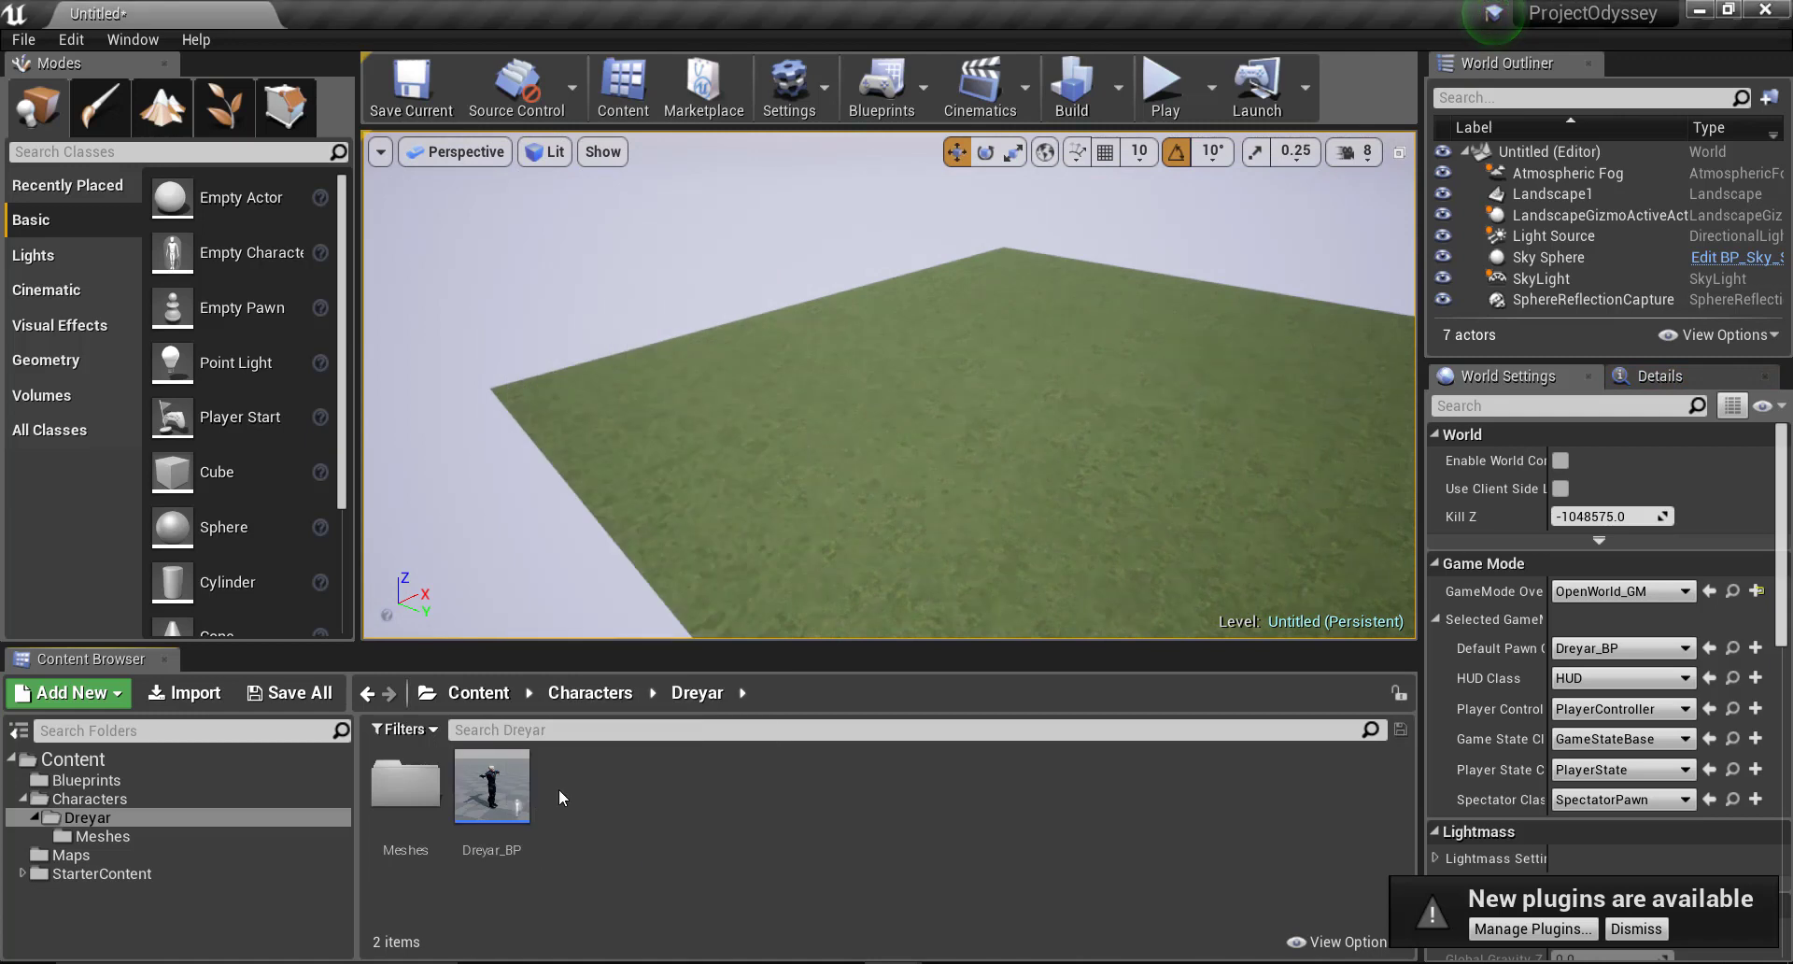
Step: Delete all the default event nodes from the Dreyar_BP event graph, and compile and save the blueprint
double_click(496, 782)
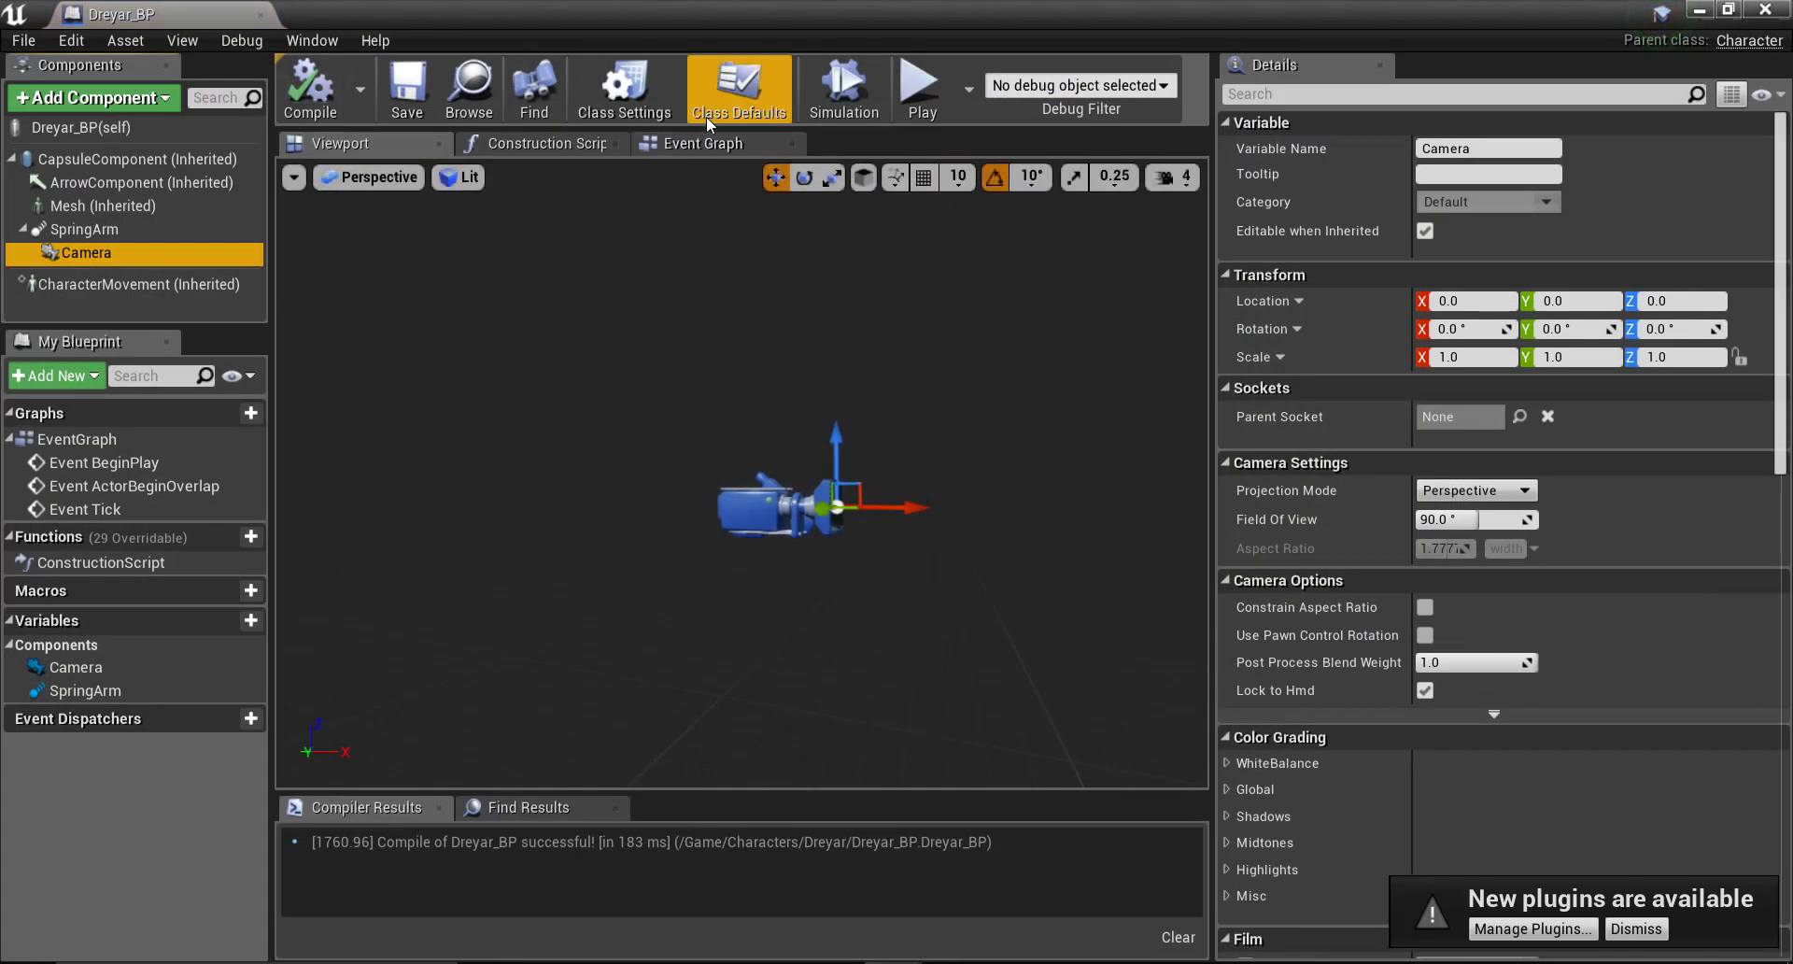
left_click(704, 149)
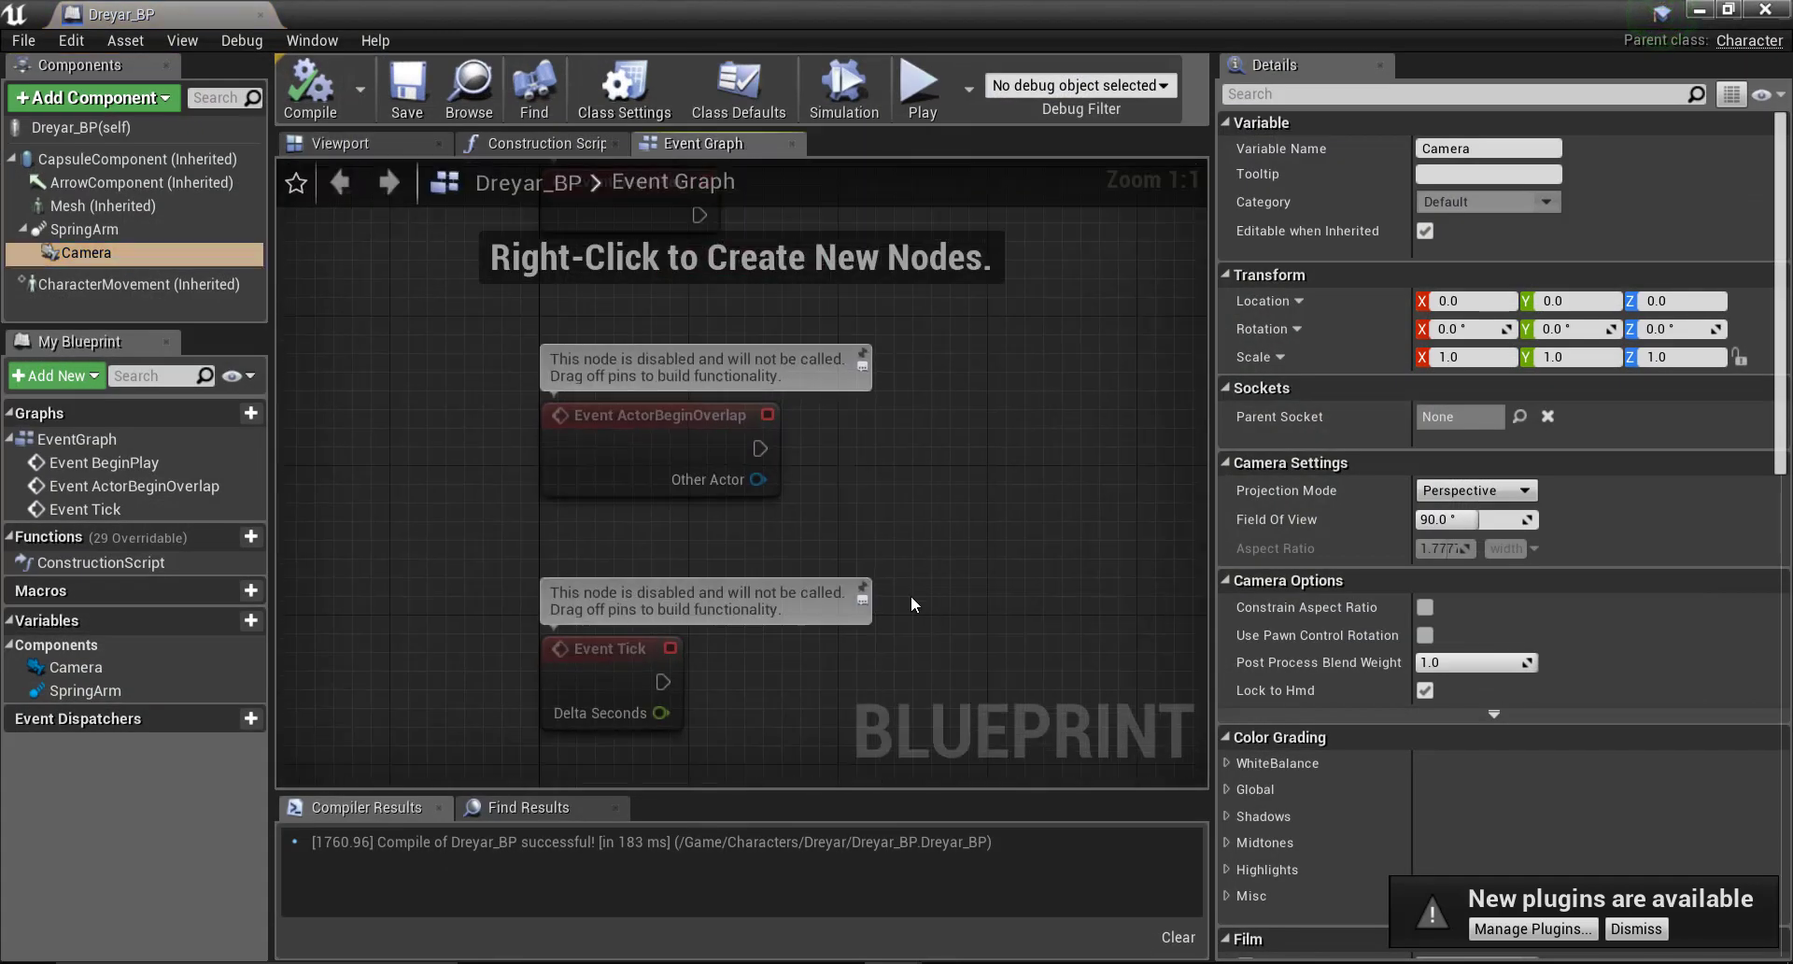
key("ctrl+a")
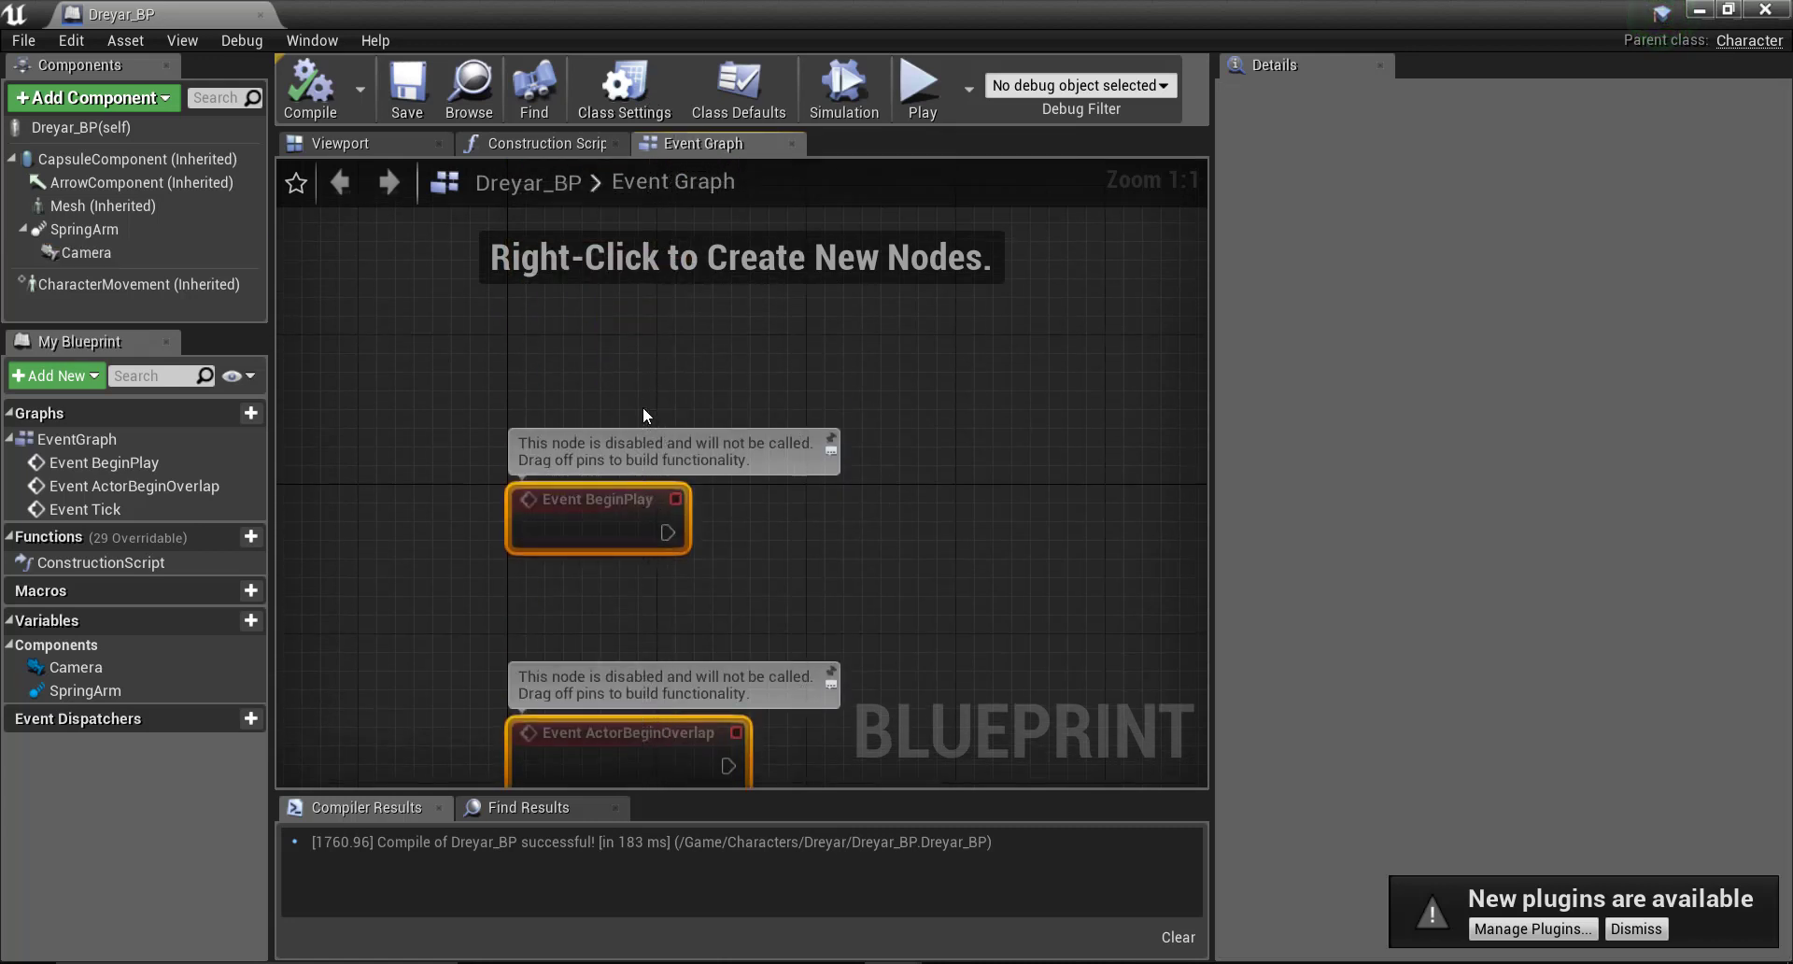
key("Delete")
left_click(323, 114)
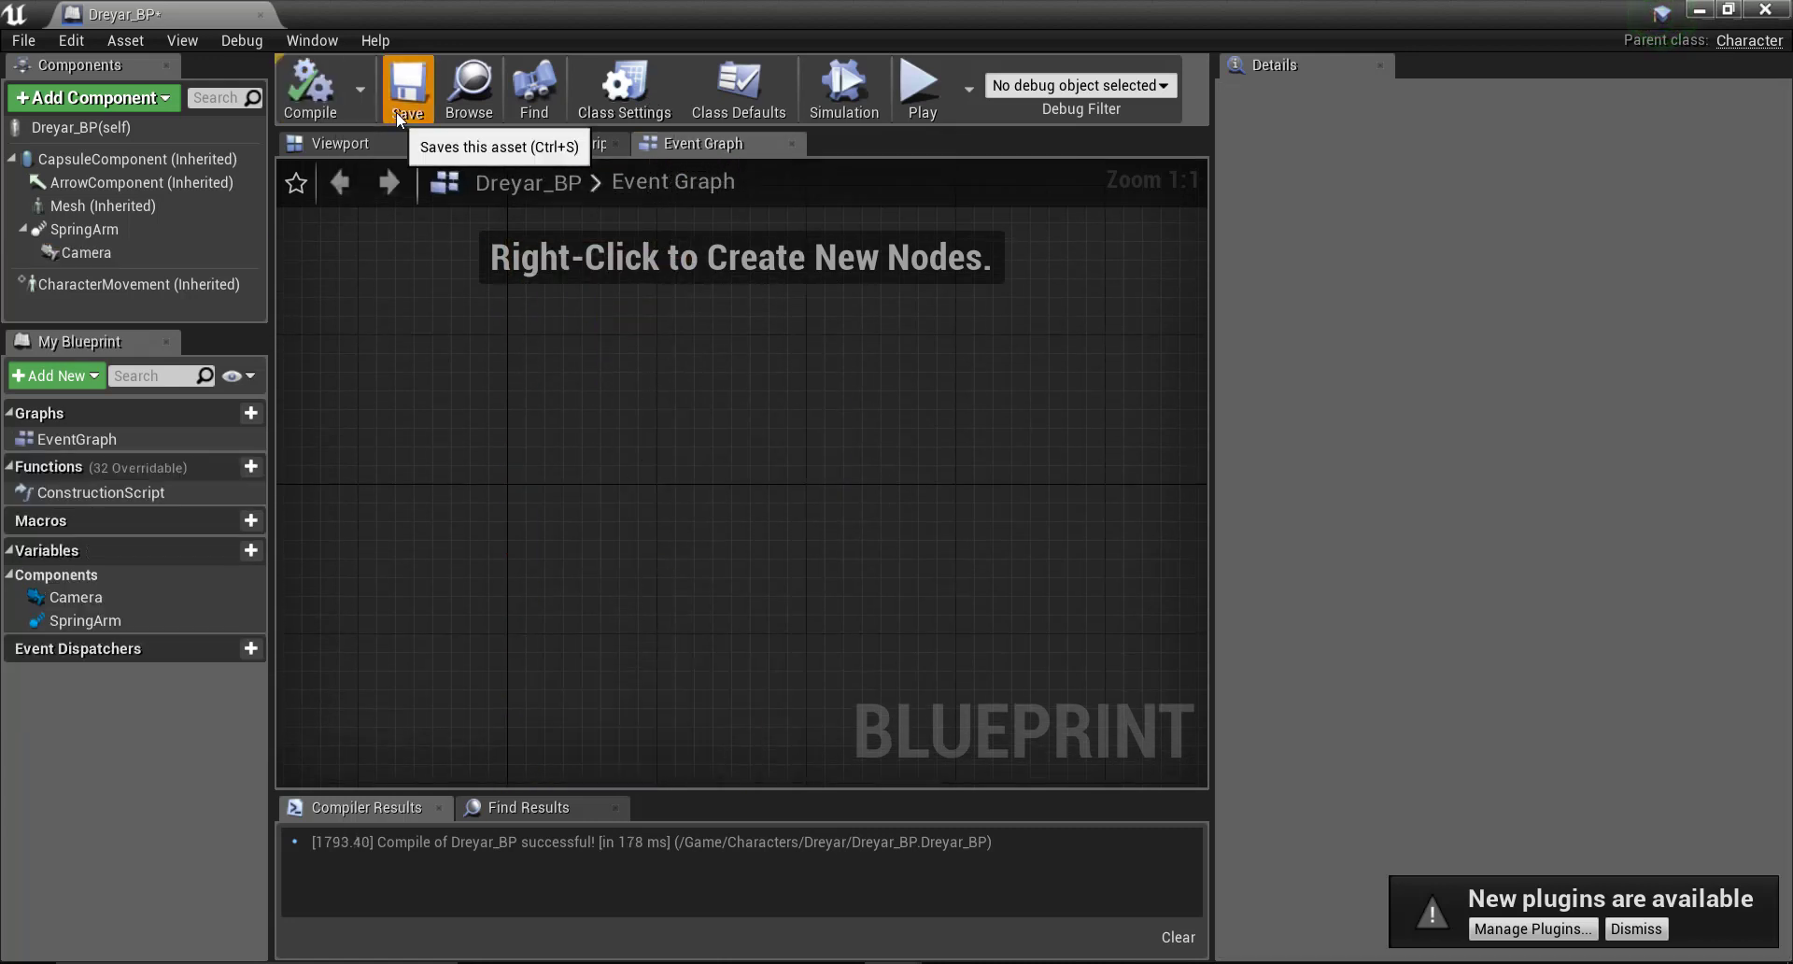
left_click(396, 110)
Step: Examine the keys and scales of the Turn and LookUp axis mappings in the project's input settings, and return to the blueprint
left_click(71, 40)
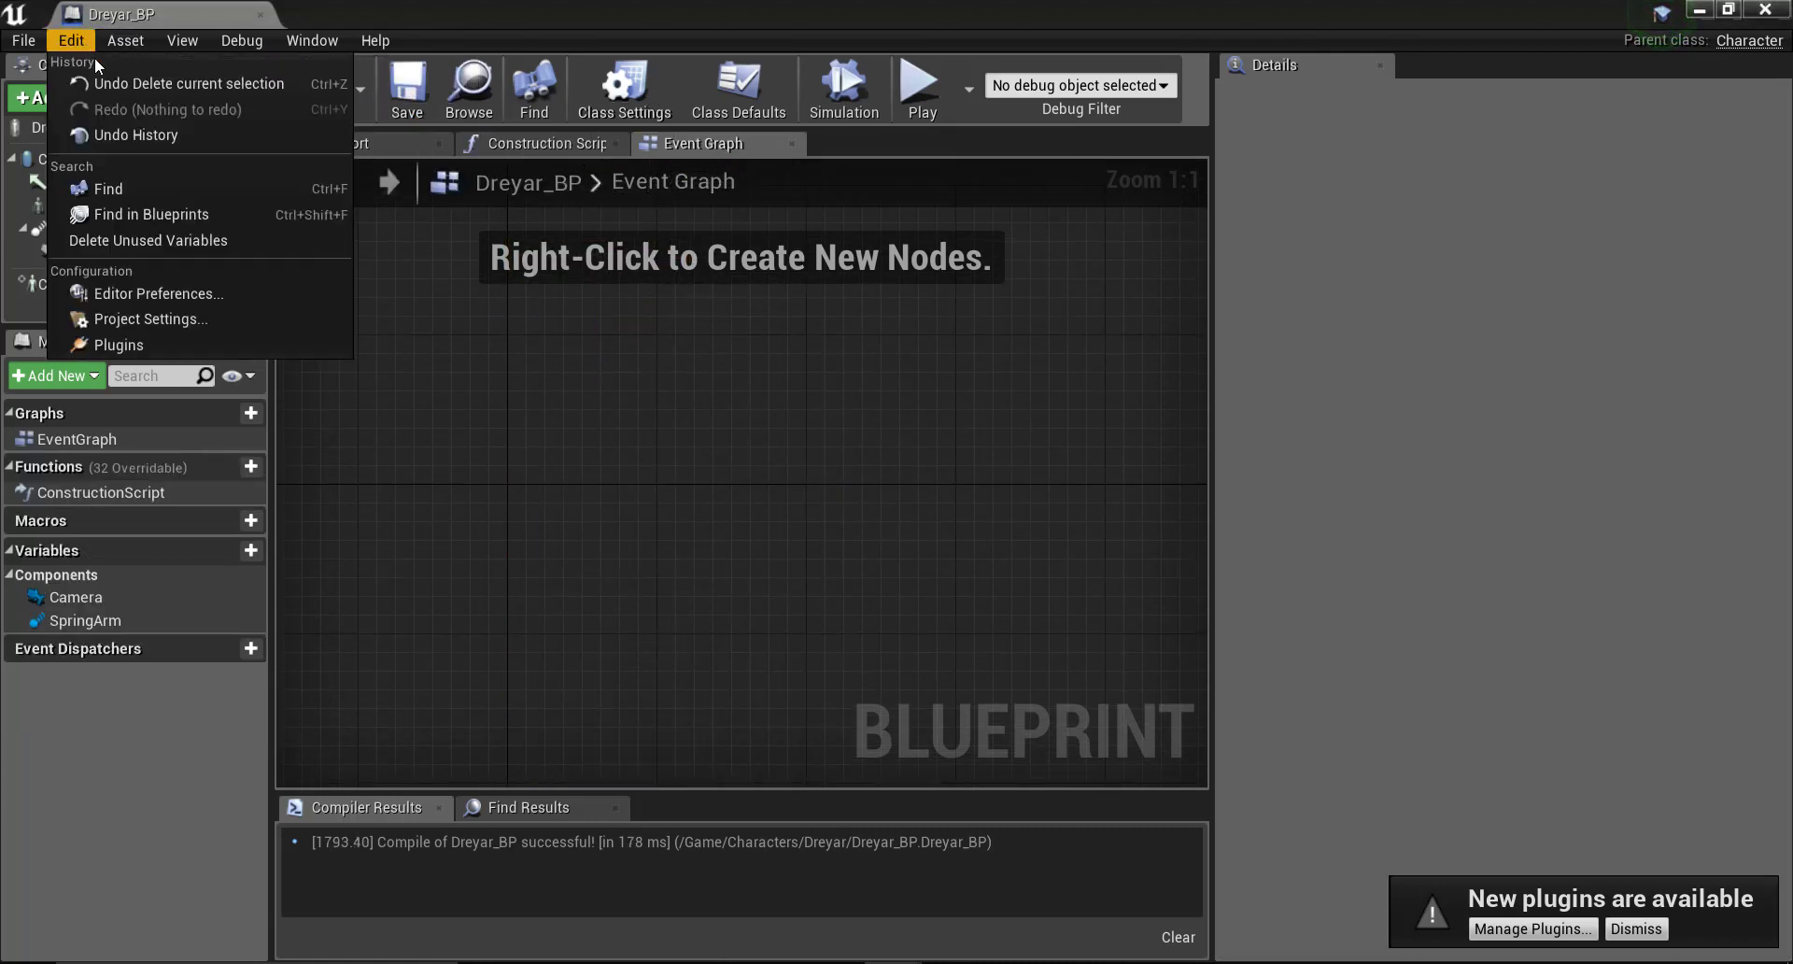
left_click(150, 319)
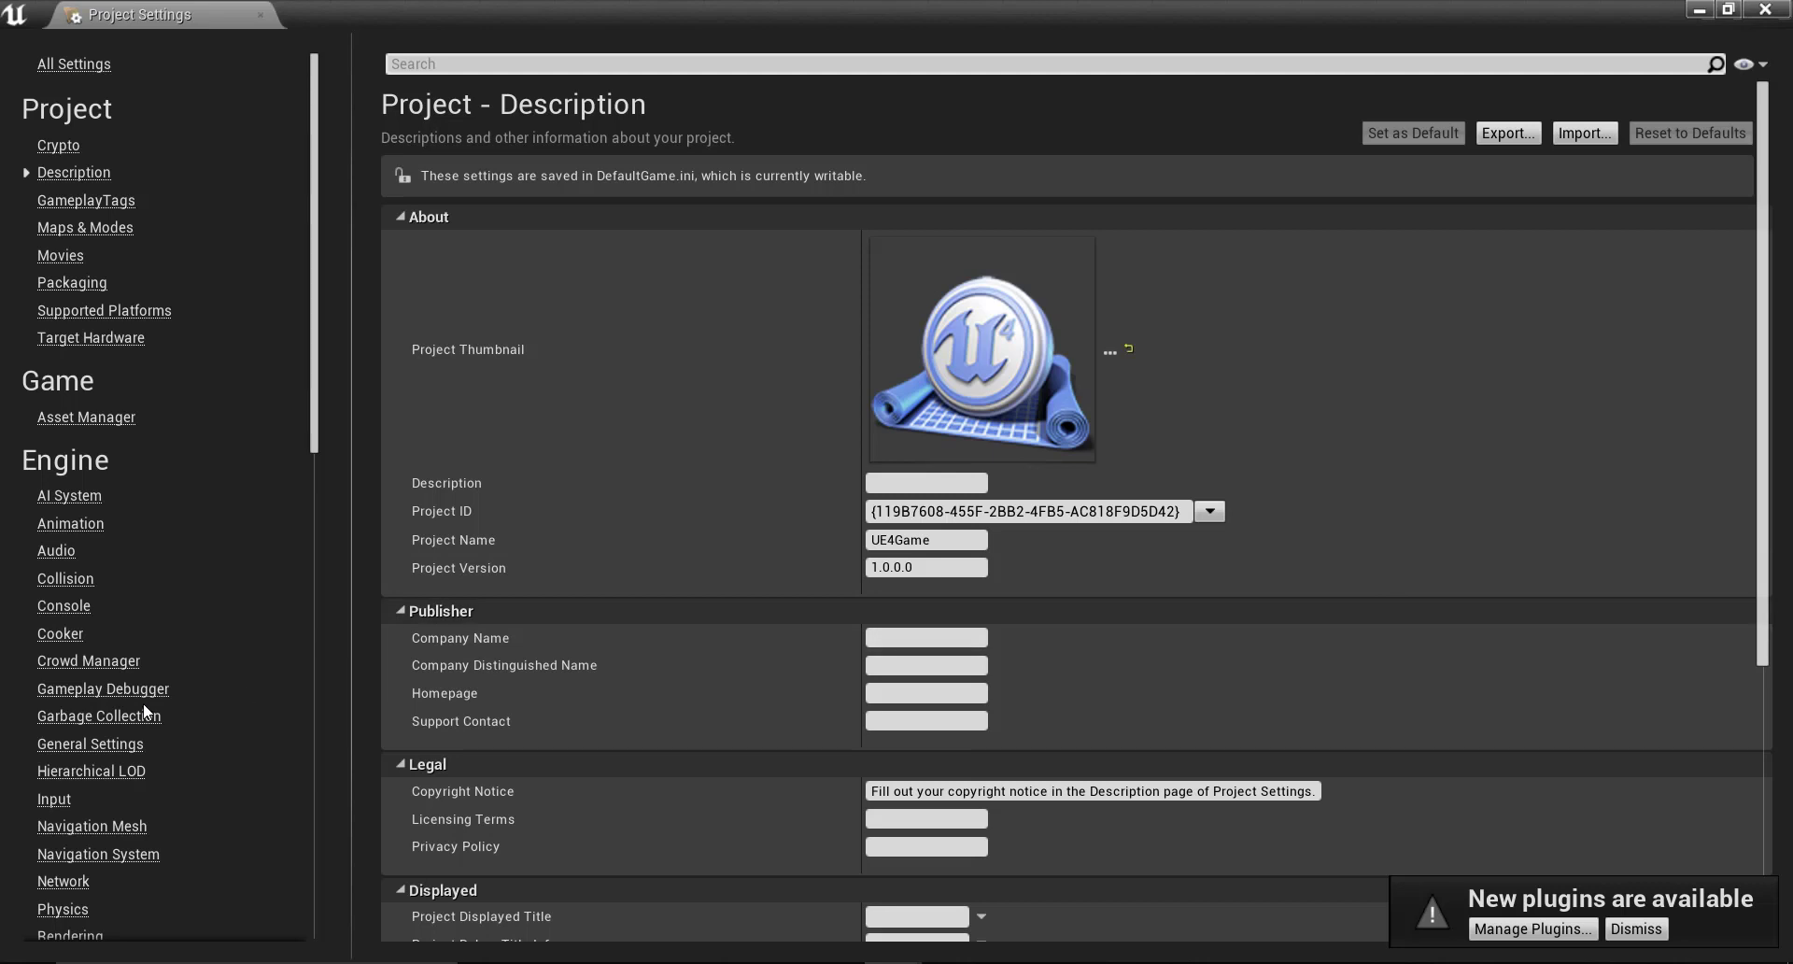
scroll(143, 712, "down", 2)
scroll(143, 712, "down", 3)
left_click(56, 616)
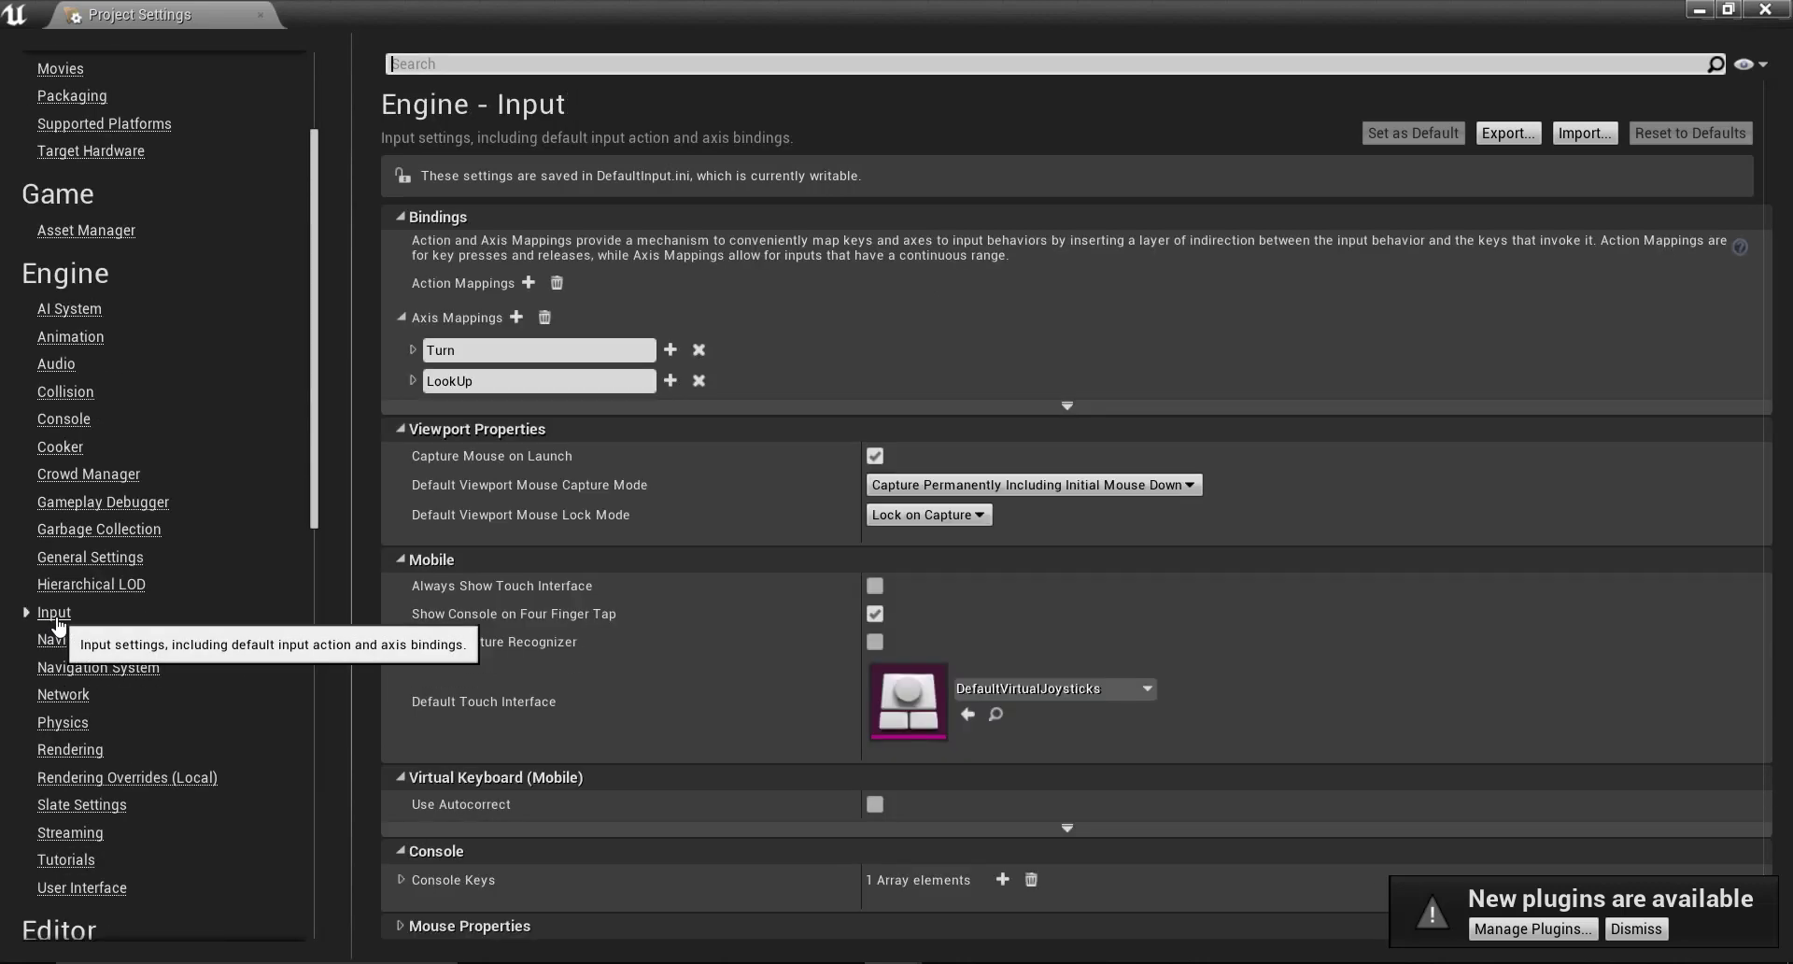
left_click(412, 352)
left_click(414, 412)
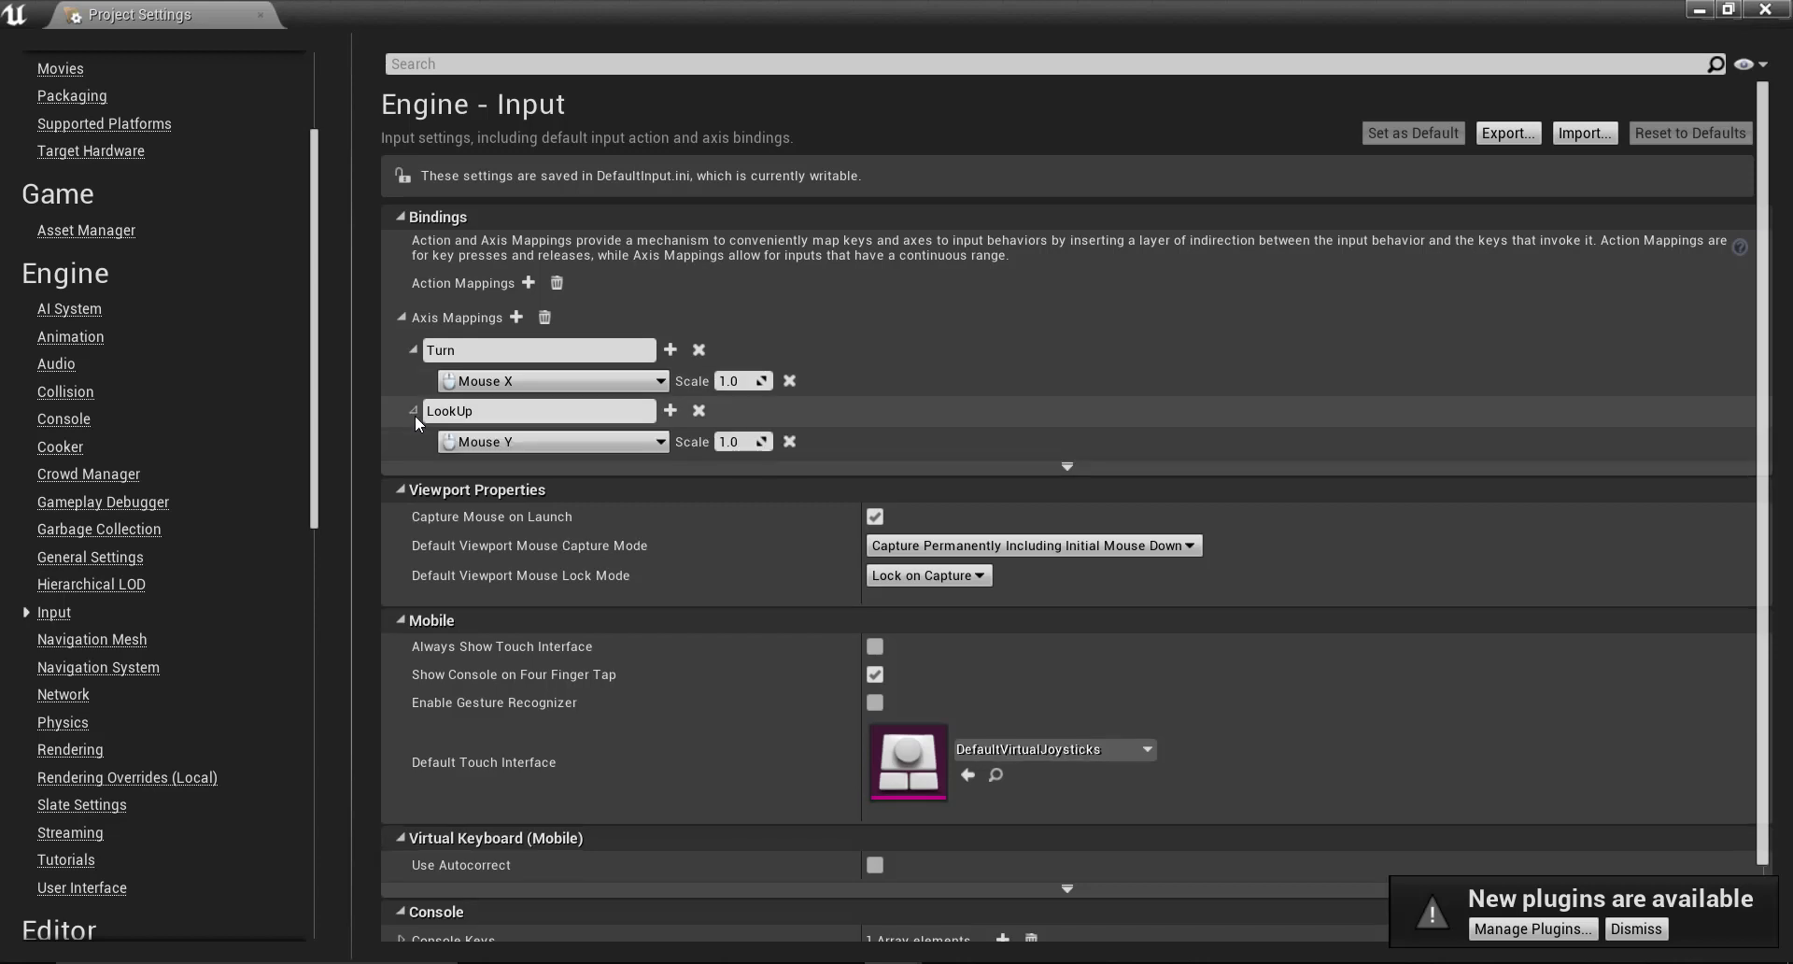
left_click(490, 381)
left_click(514, 379)
left_click(540, 446)
left_click(543, 451)
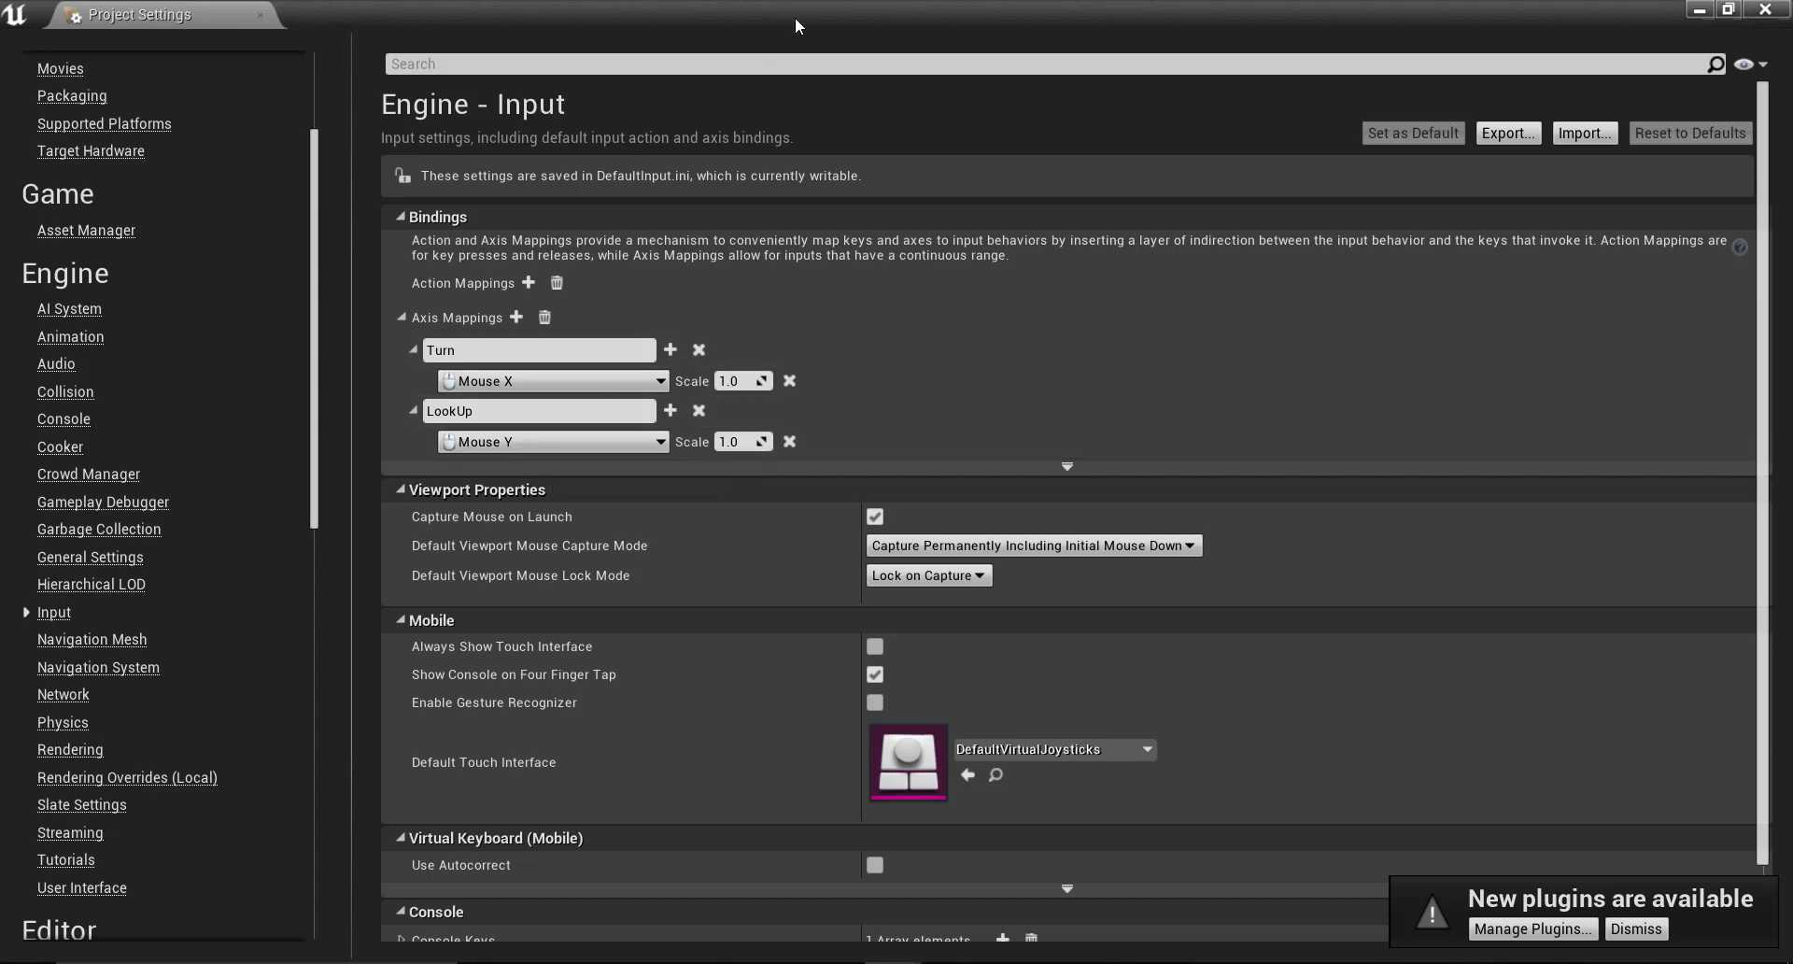
left_click_drag(794, 16, 971, 224)
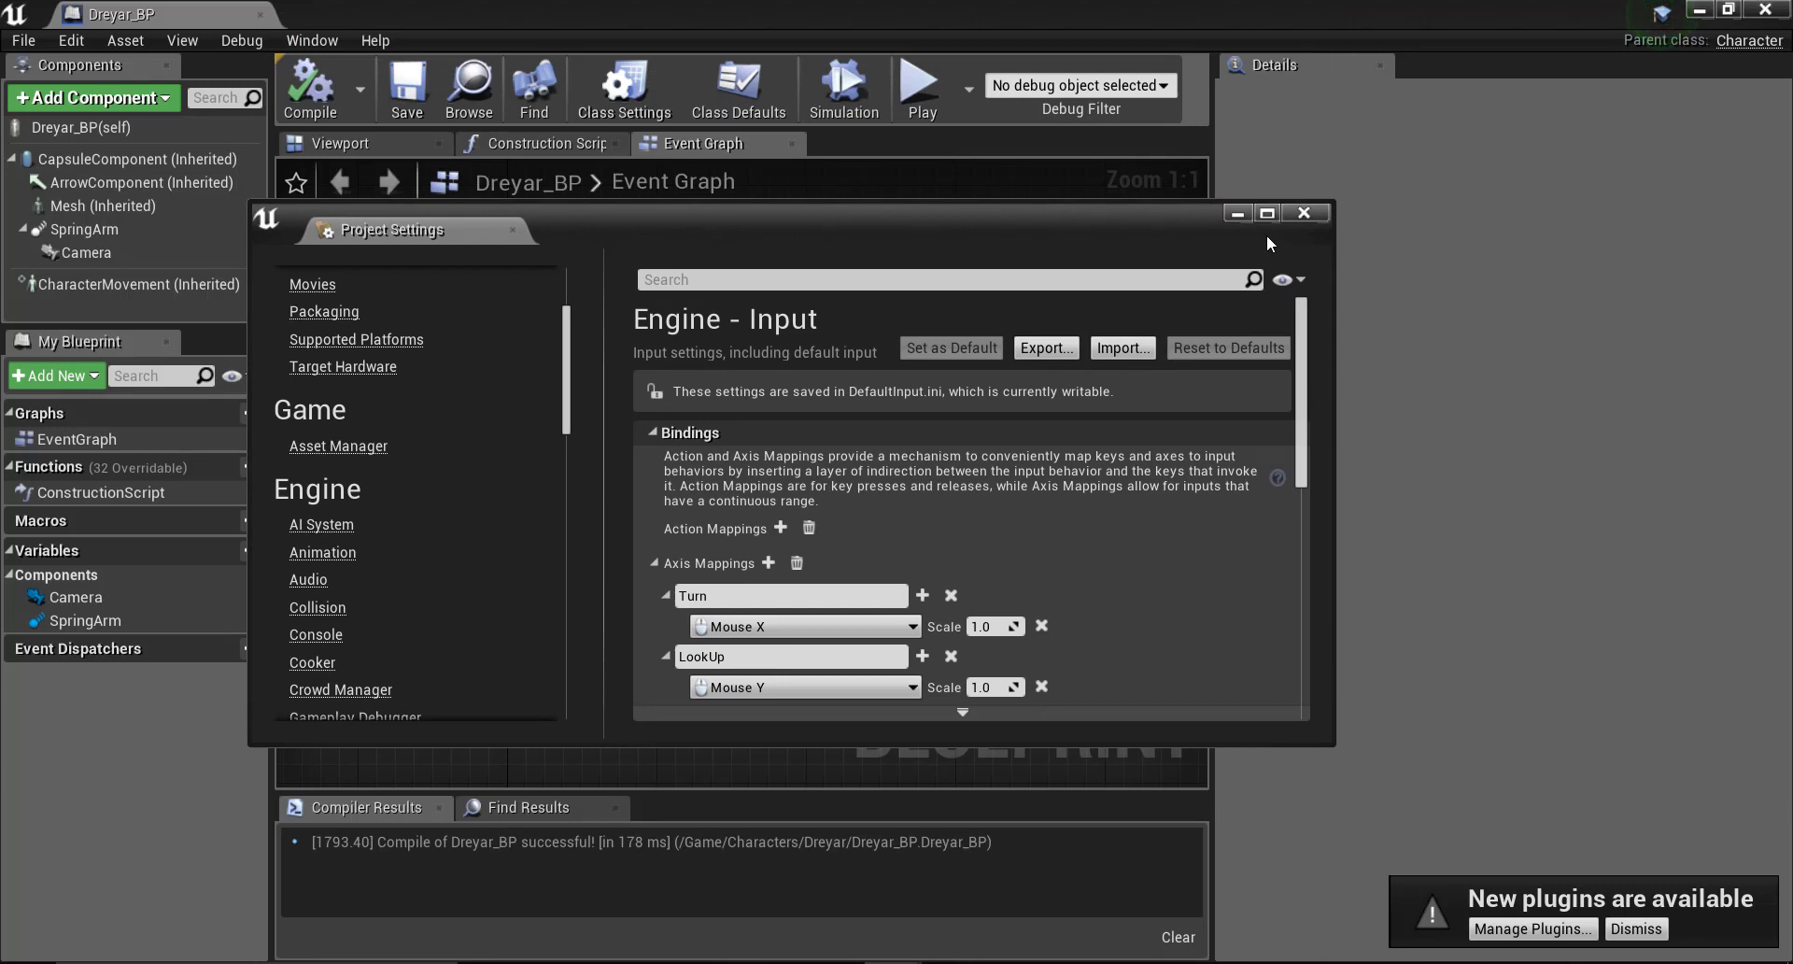
left_click(1240, 220)
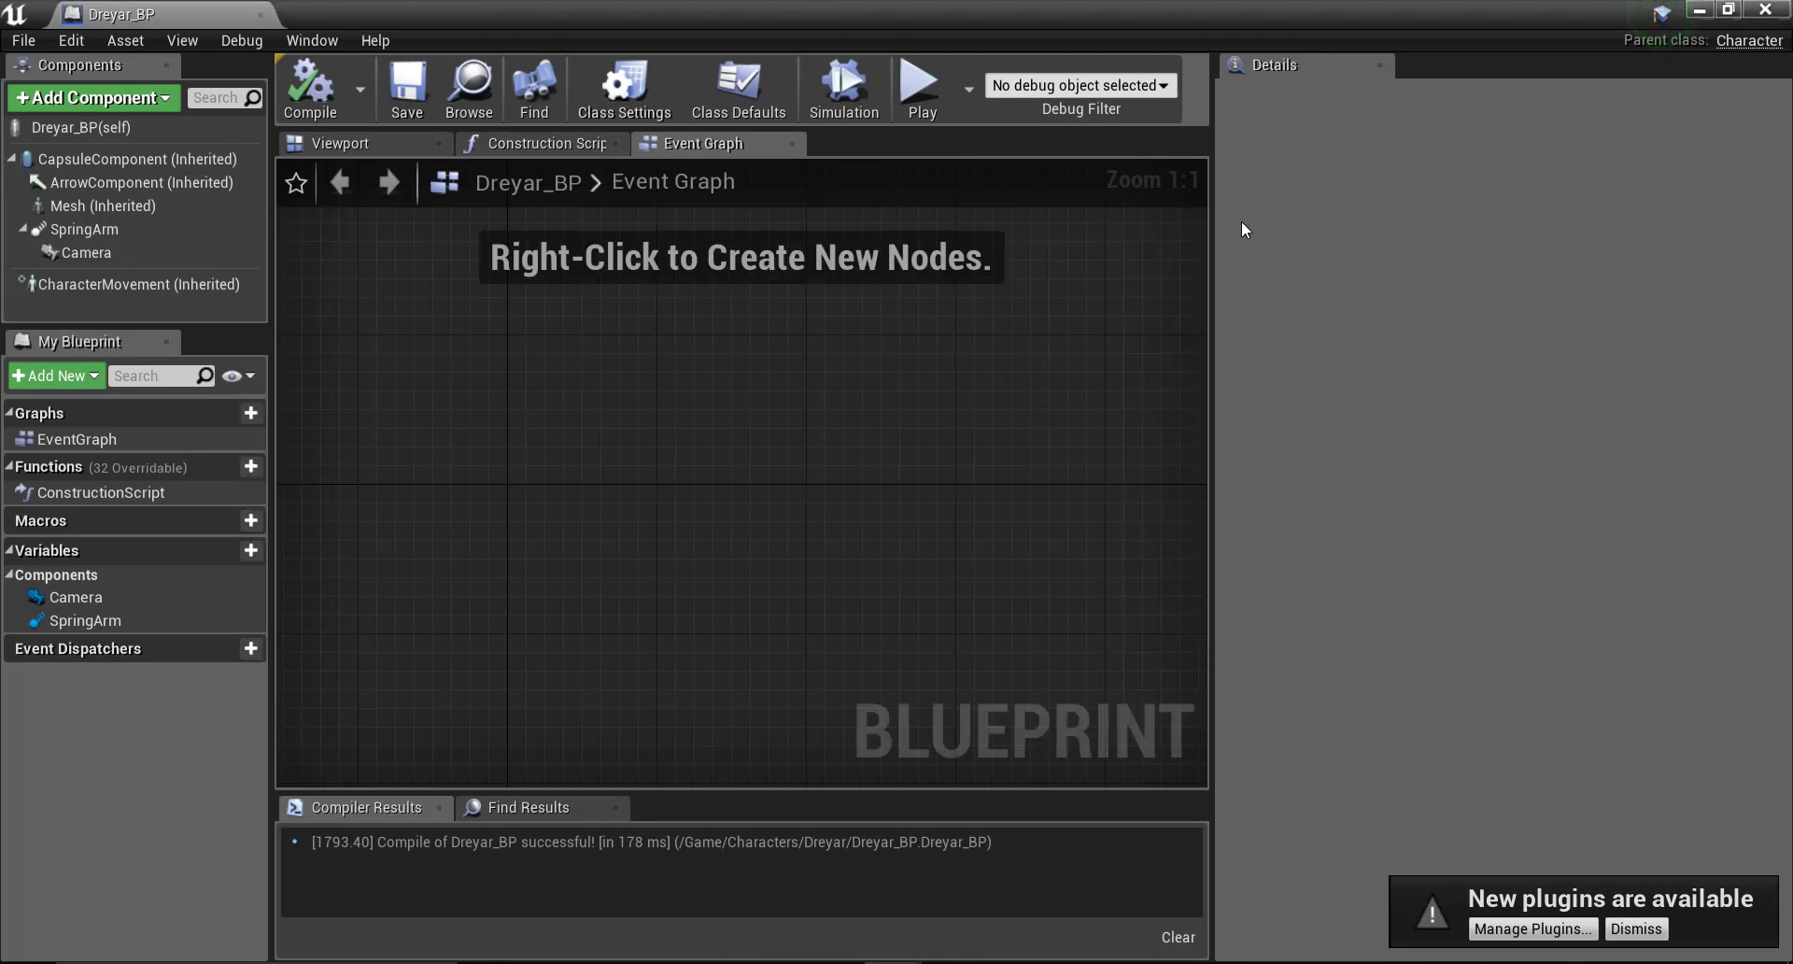
Step: Add a new event graph named Basic Input to the Dreyar_BP blueprint
right_click(541, 485)
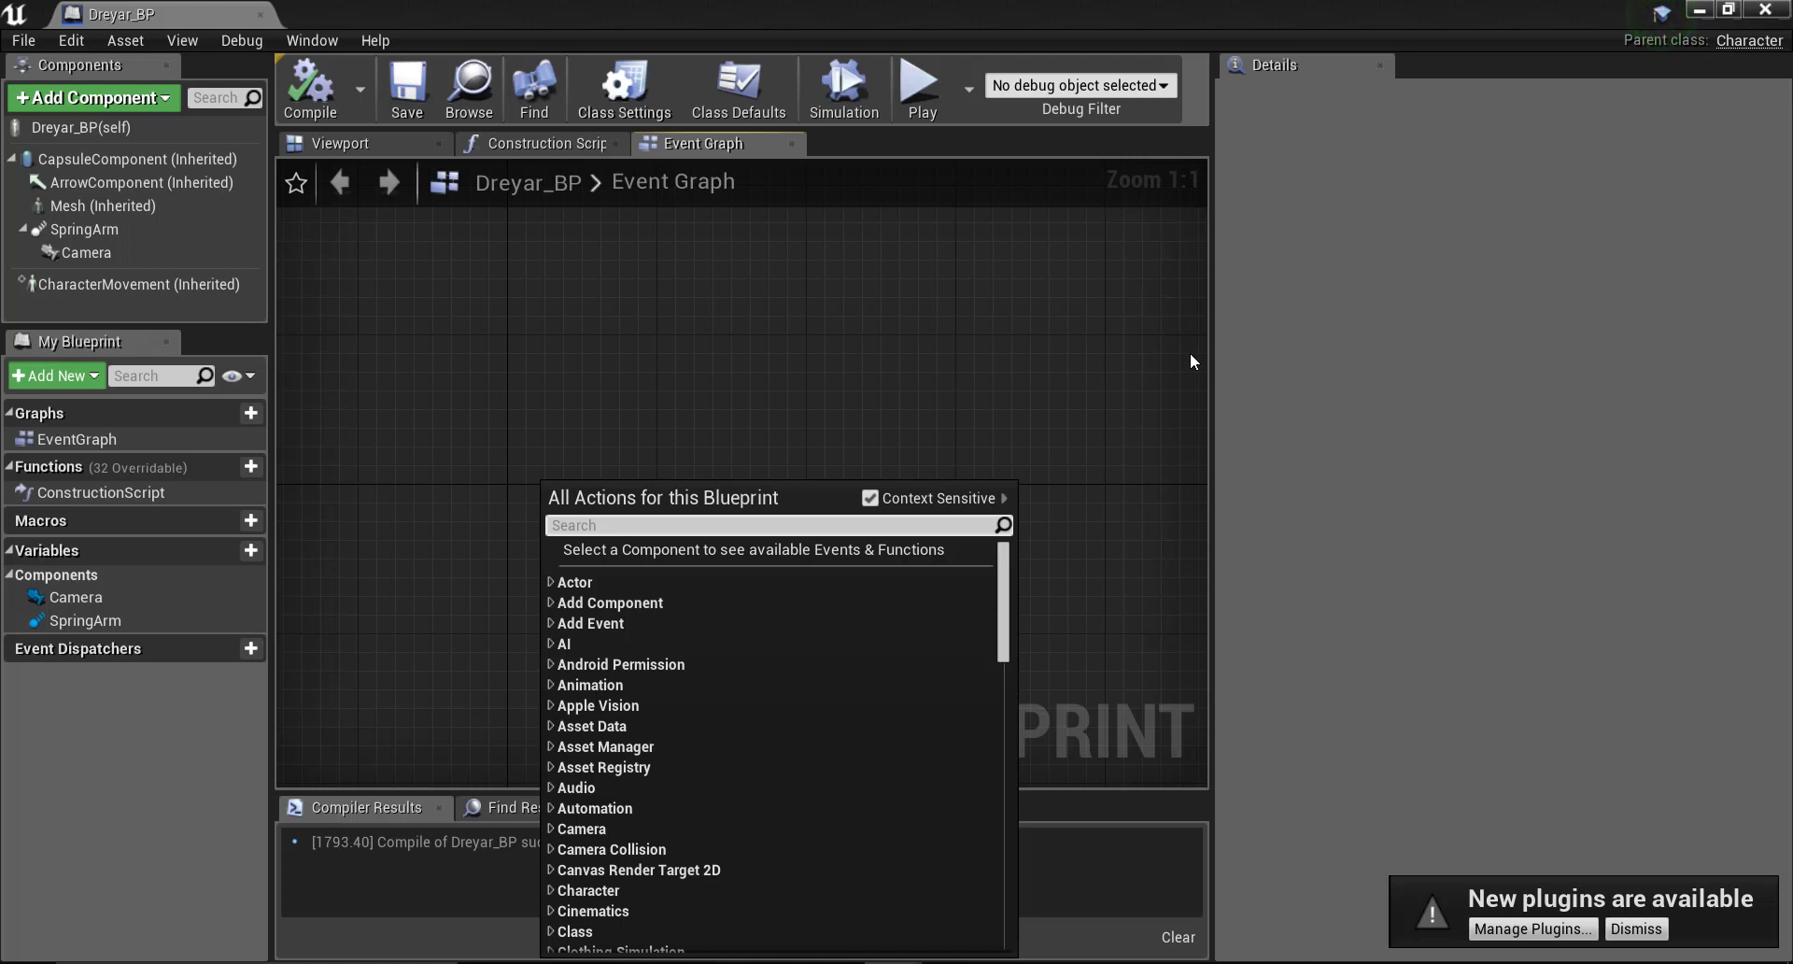
left_click_drag(1174, 344, 1182, 327)
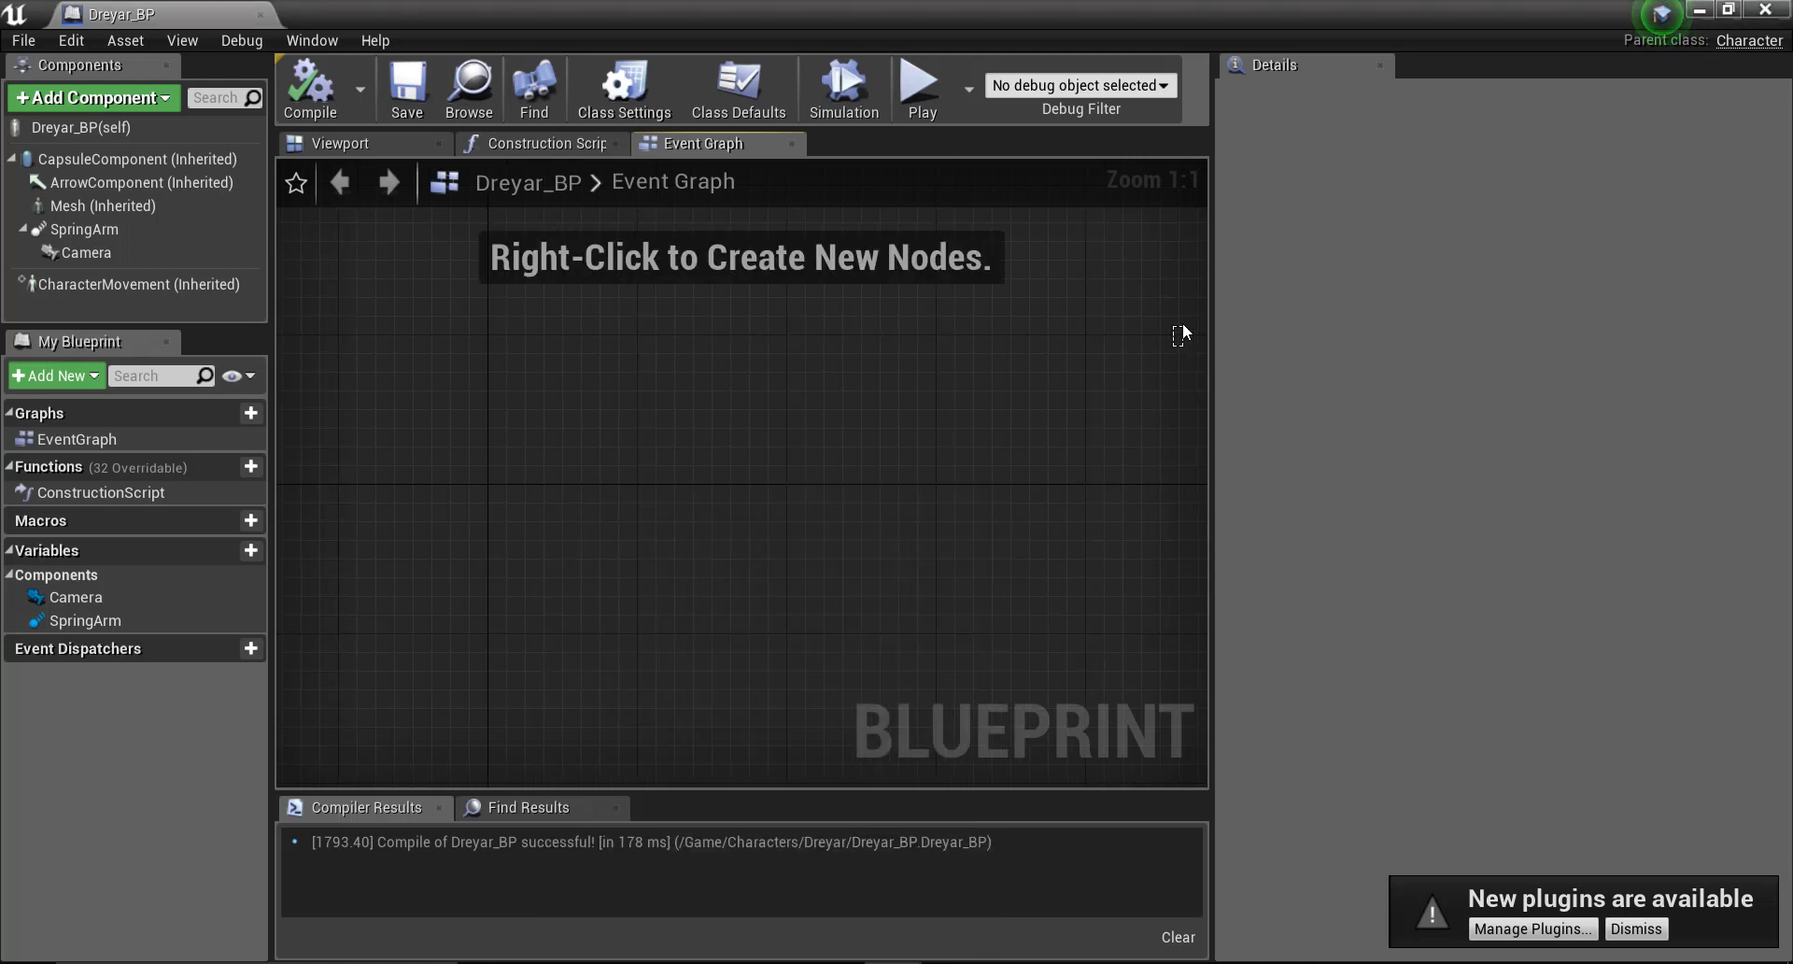
left_click(251, 413)
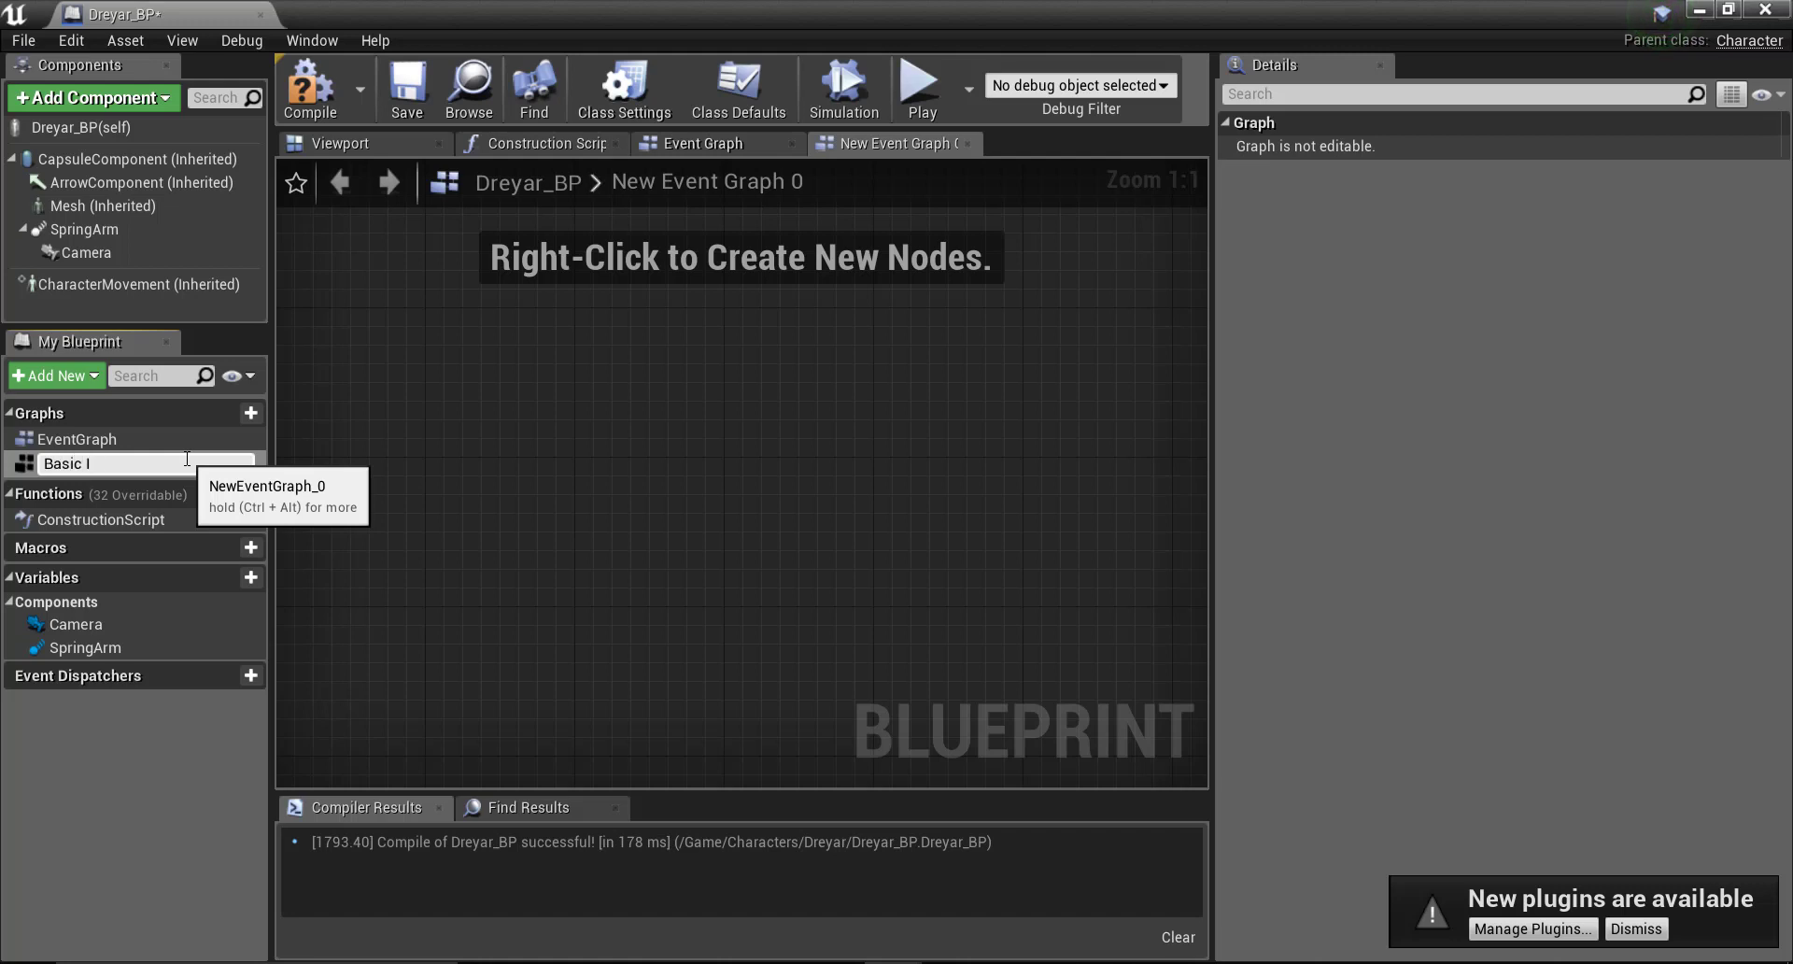
key("Return")
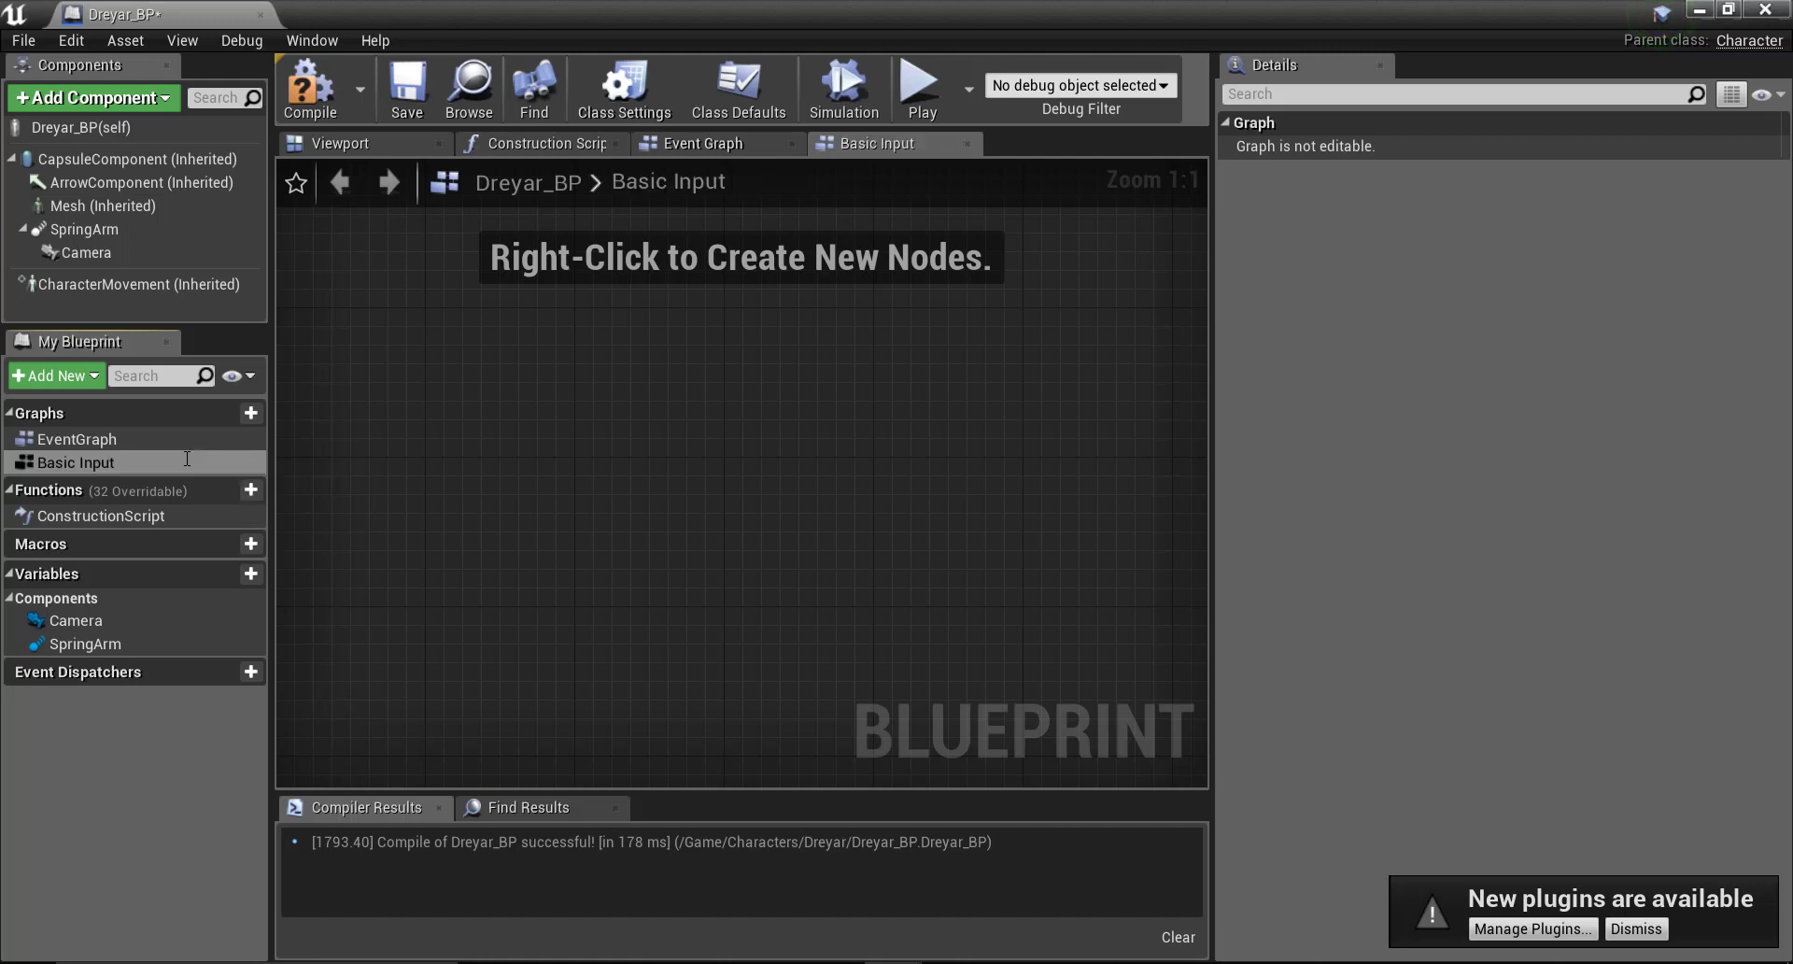
Step: Add the Turn input axis event to the Basic Input graph
right_click(565, 489)
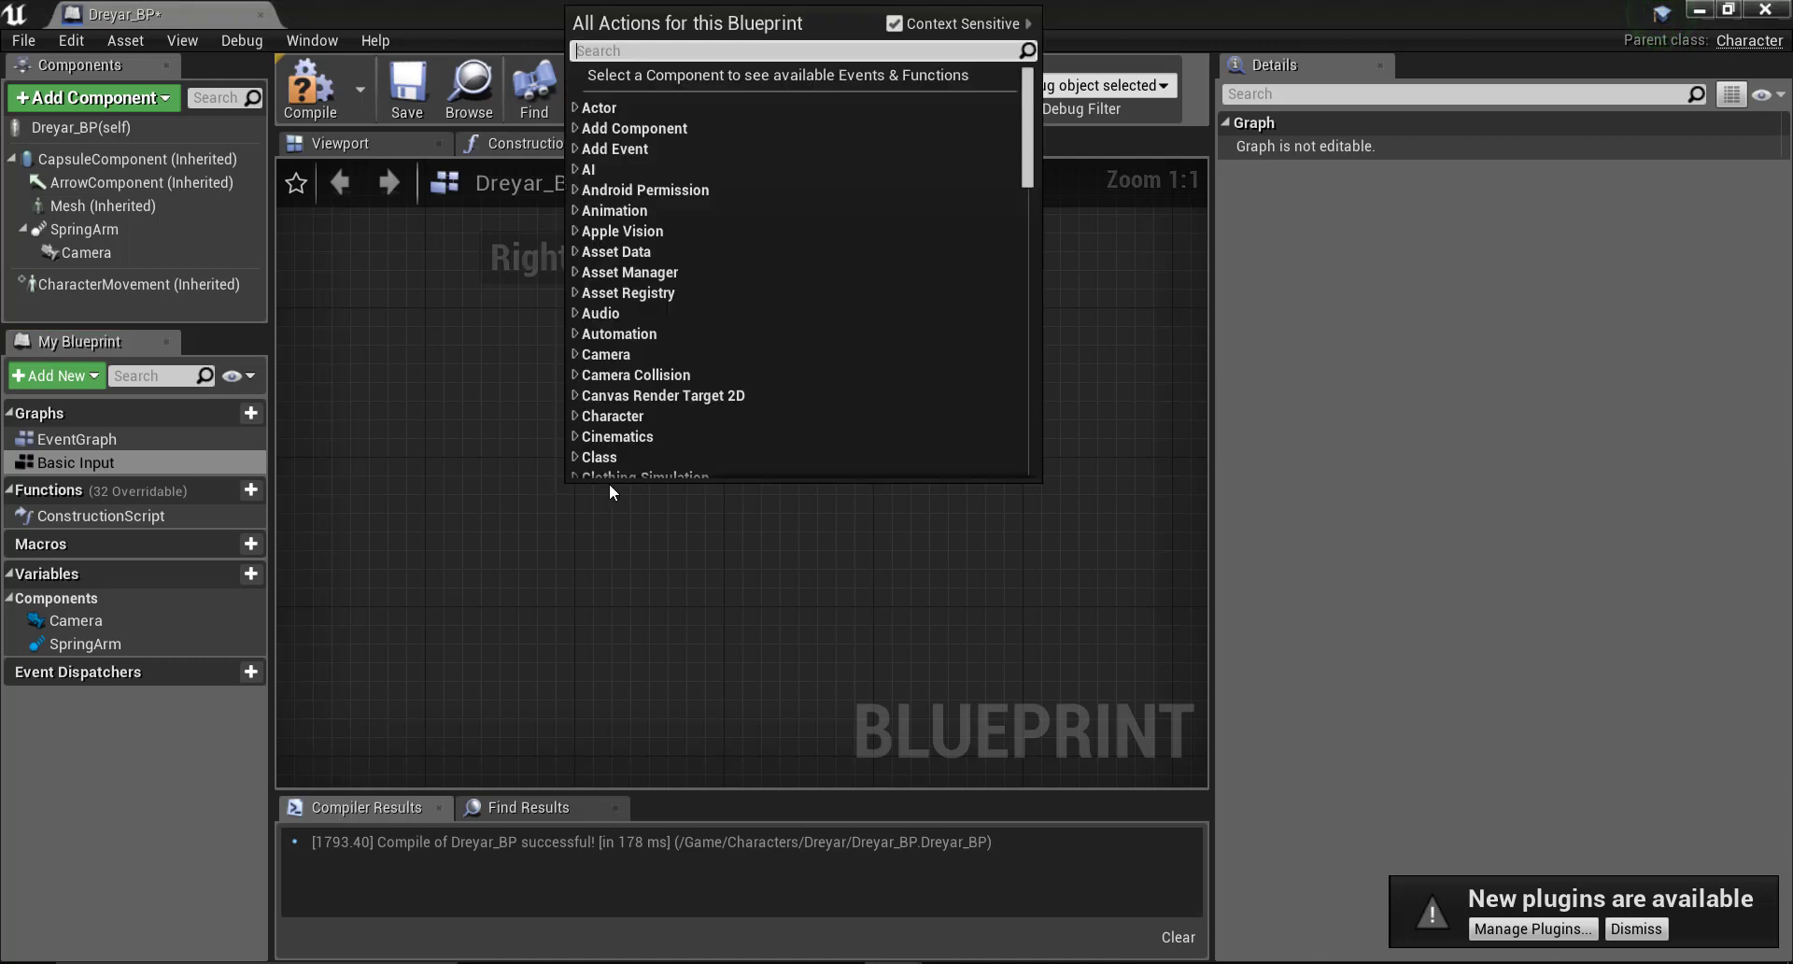
type("Inpiut")
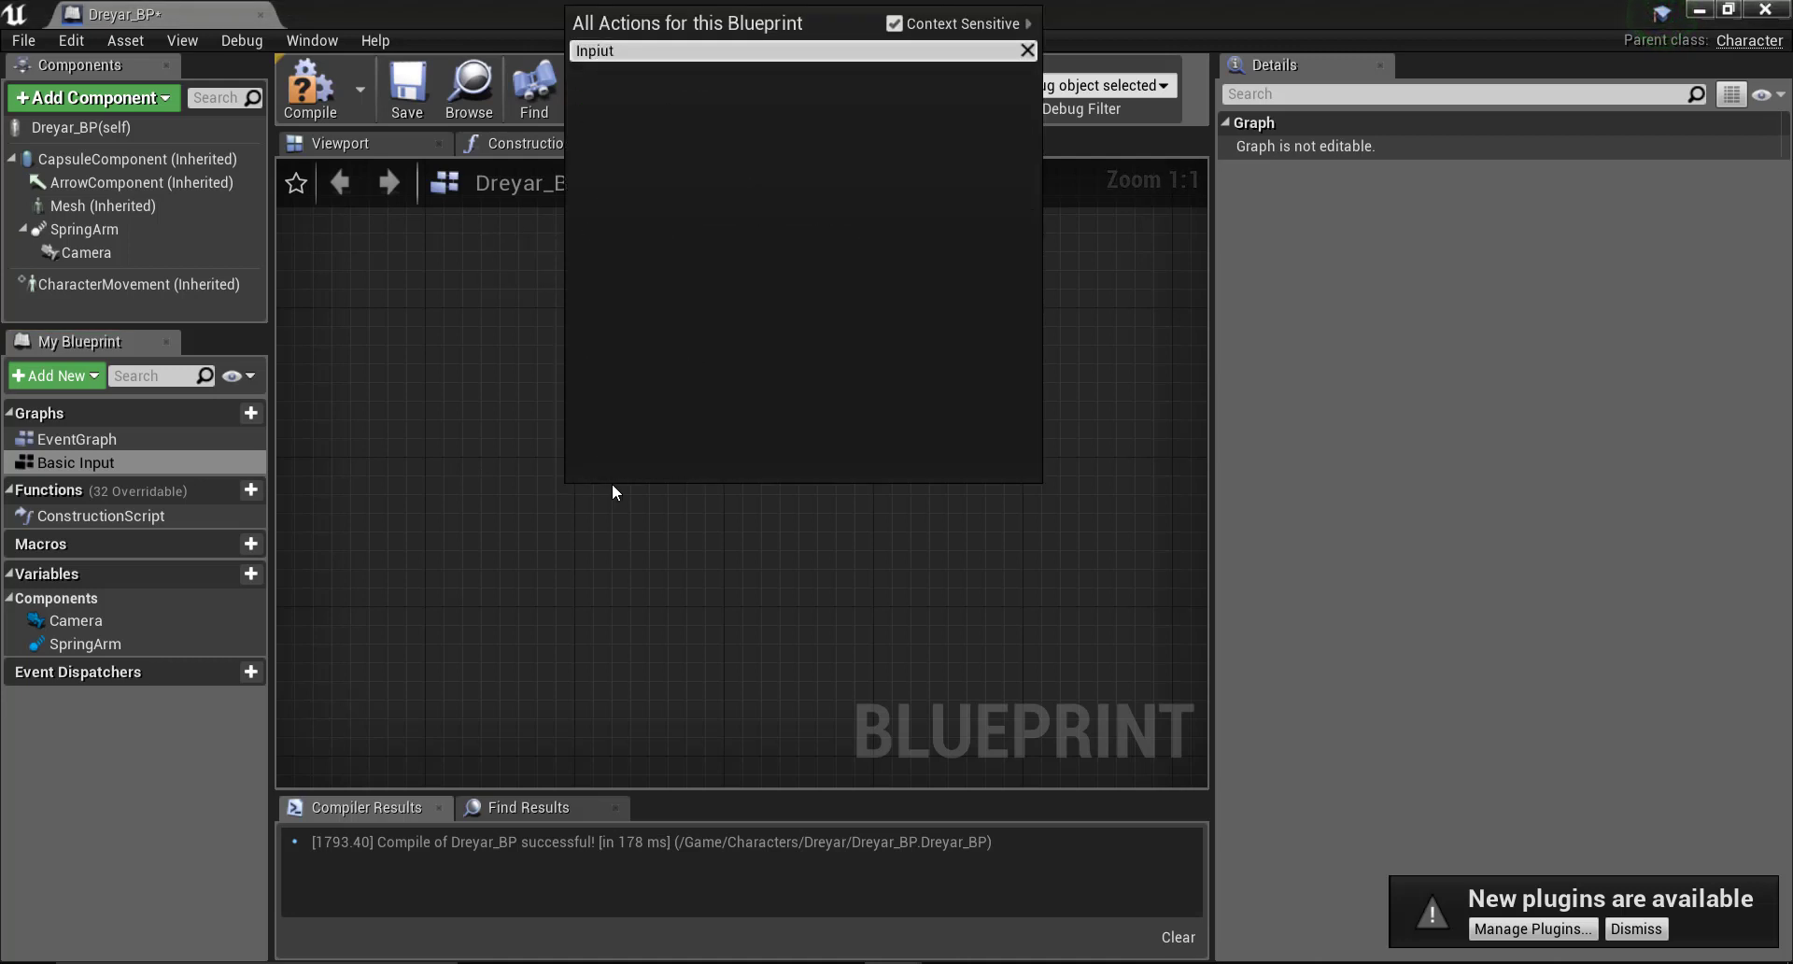
key("BackSpace")
key("BackSpace")
key("BackSpace")
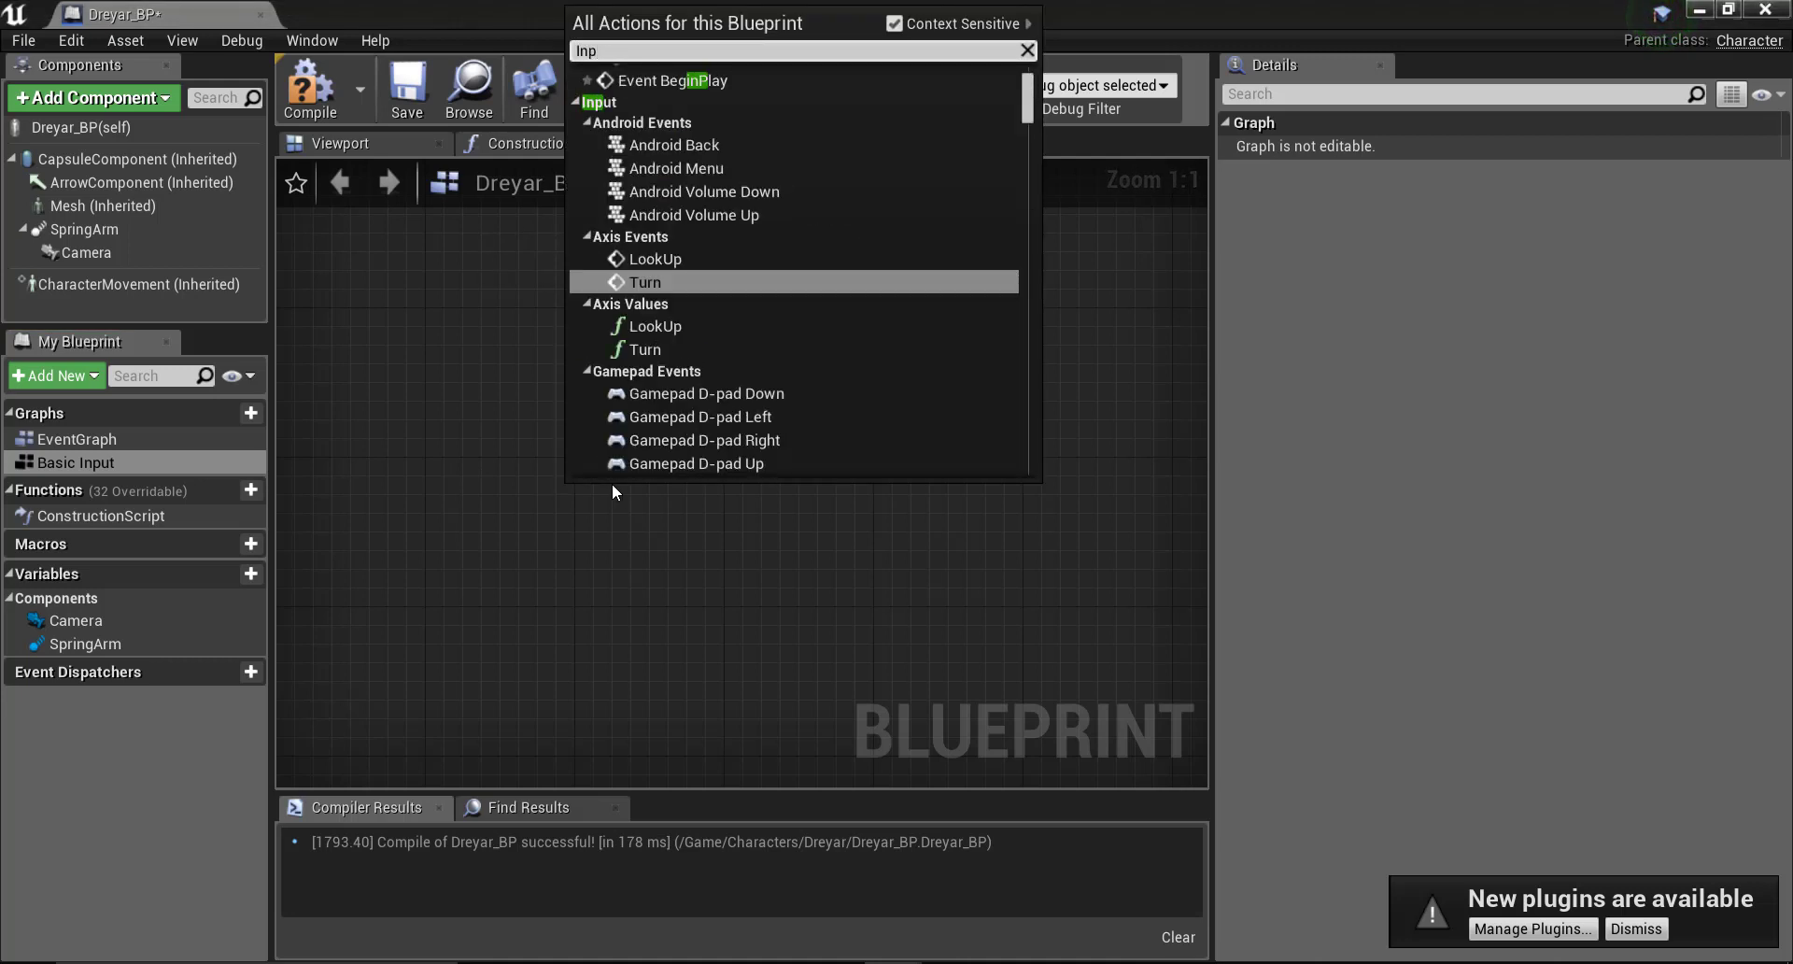
key("Return")
right_click_drag(831, 598, 851, 534)
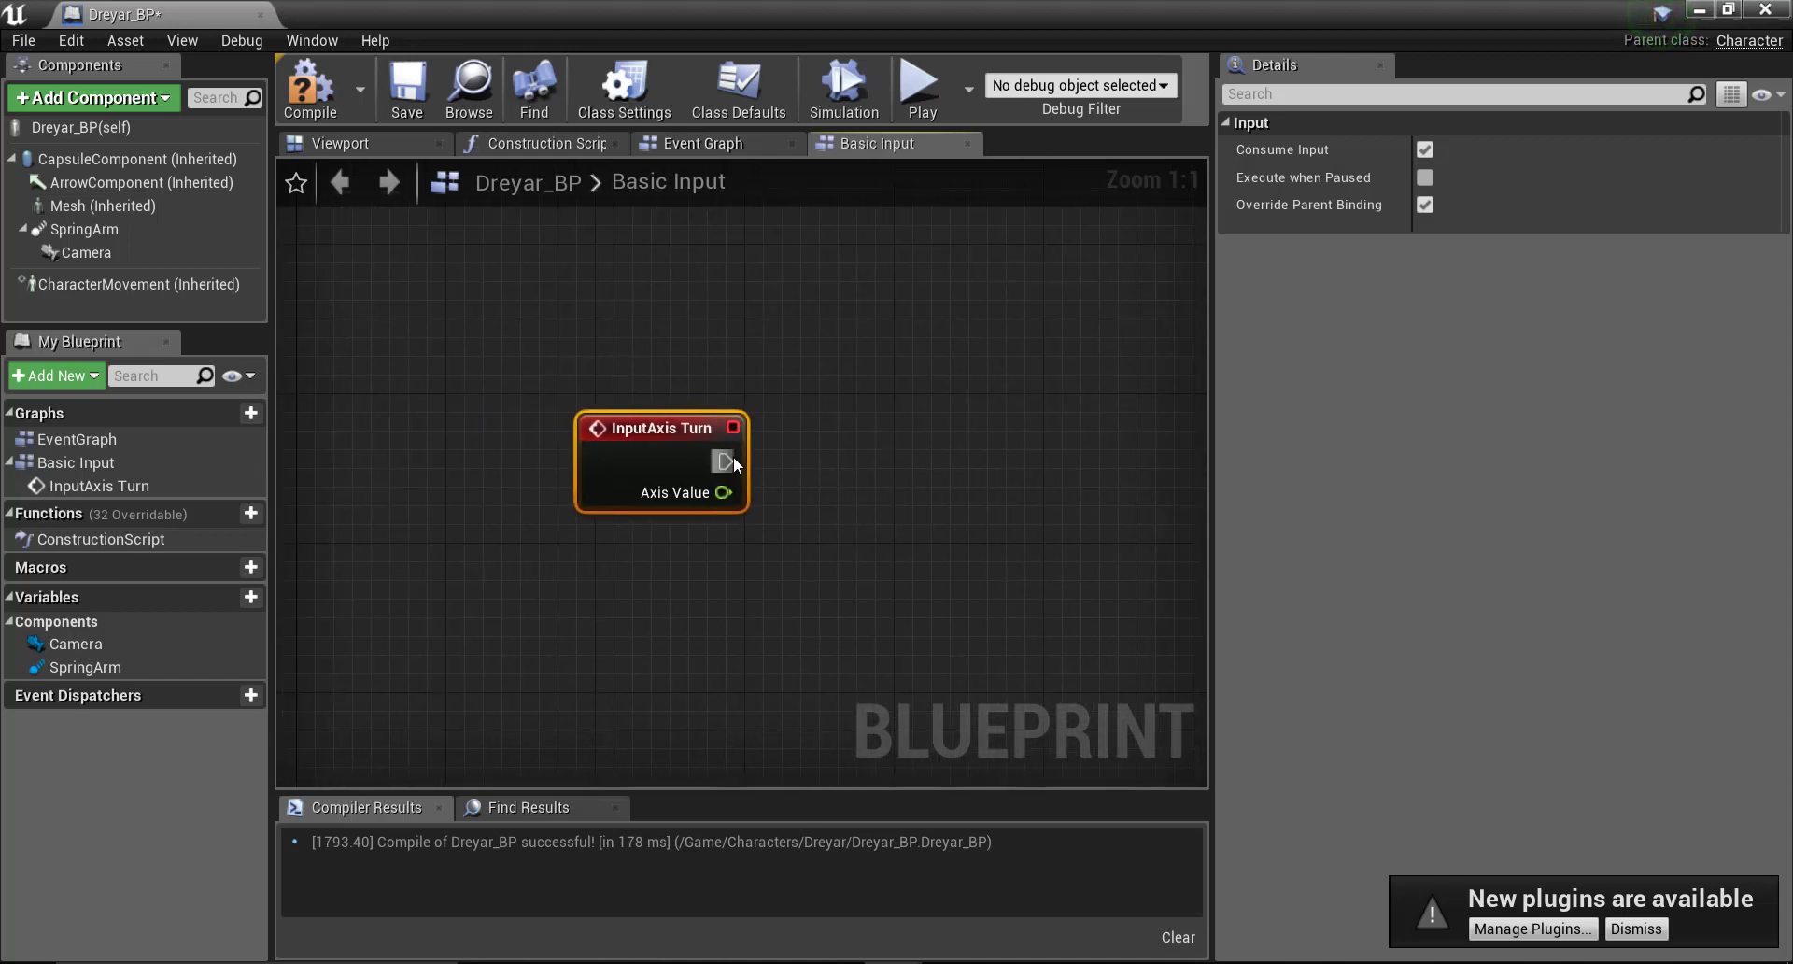
Step: Create an Add Controller Yaw Input node from the Turn event's Axis Value and align it beside the event
left_click_drag(860, 506, 899, 495)
type("se")
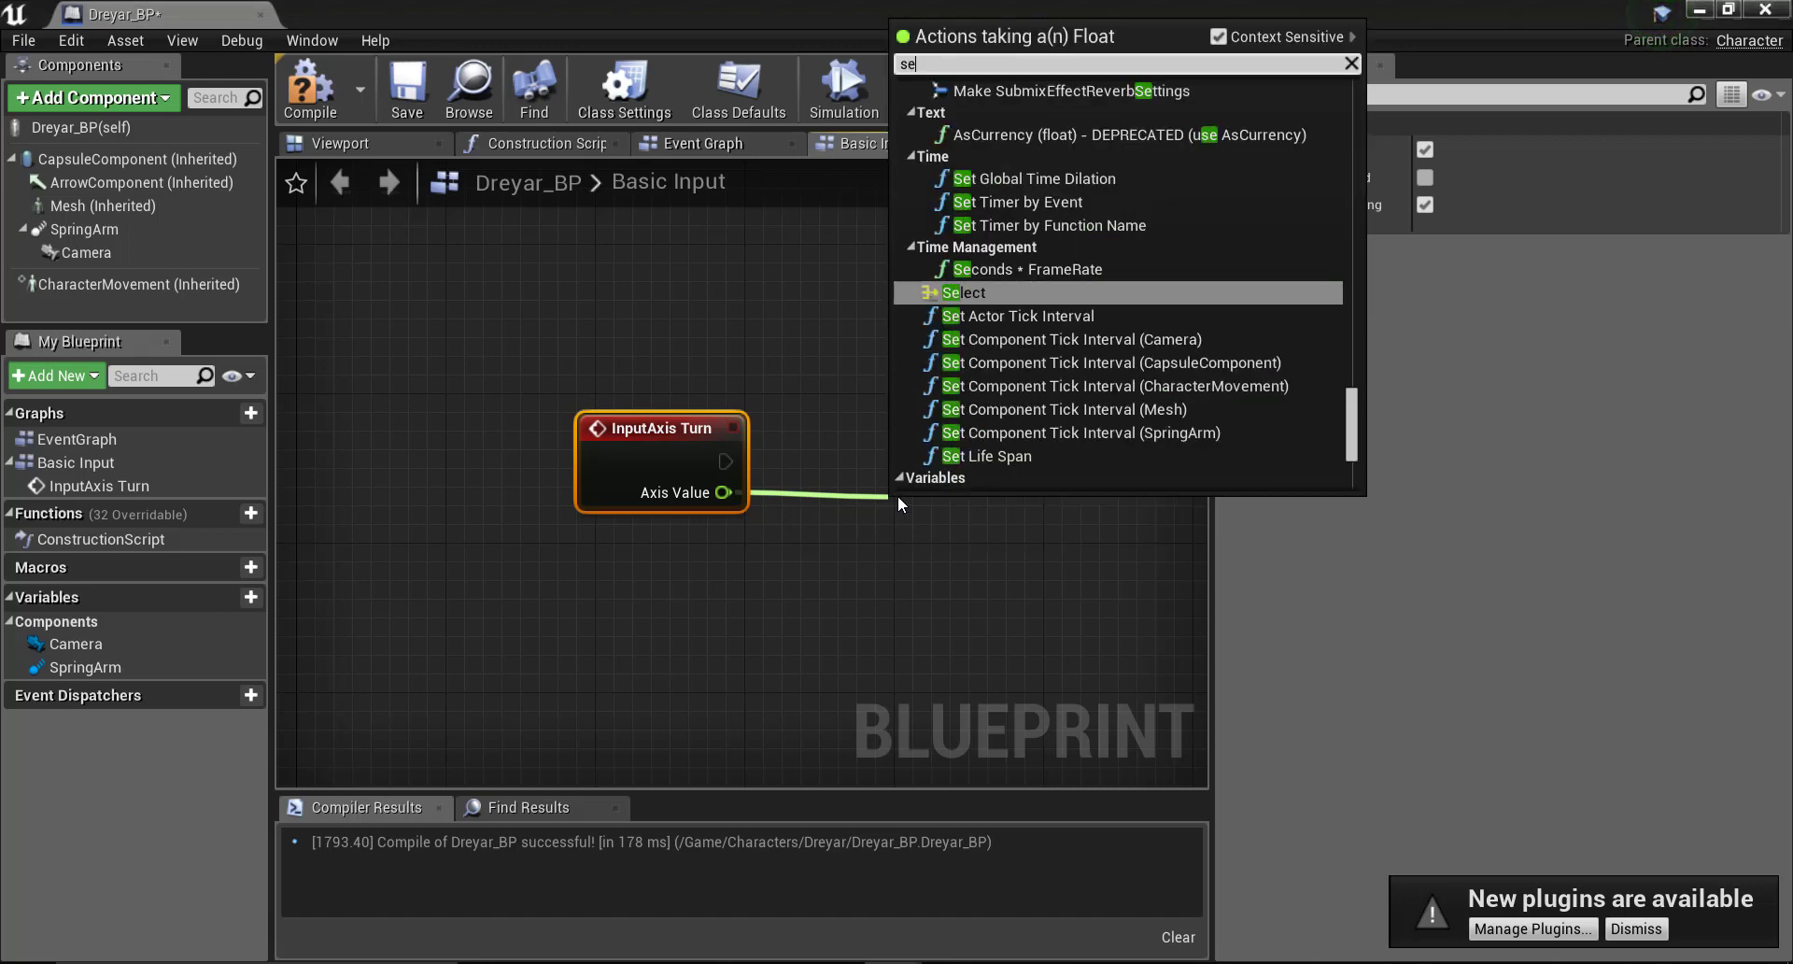
key("BackSpace")
type("C")
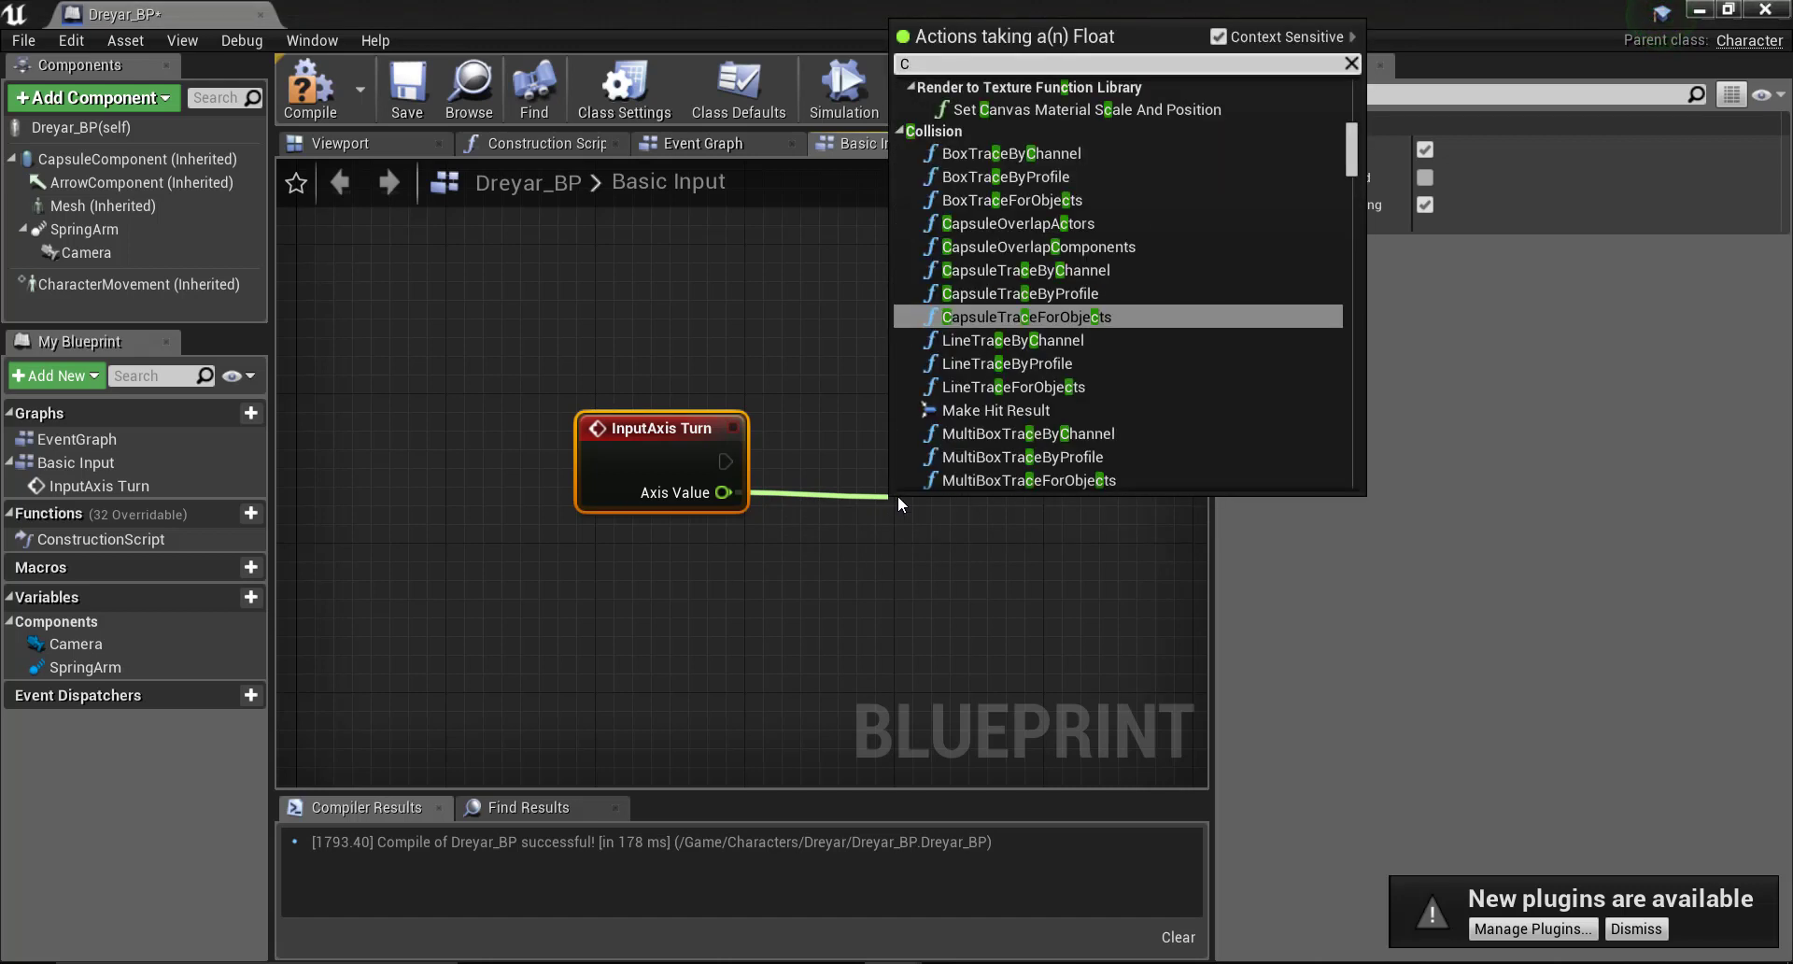
type("ontr")
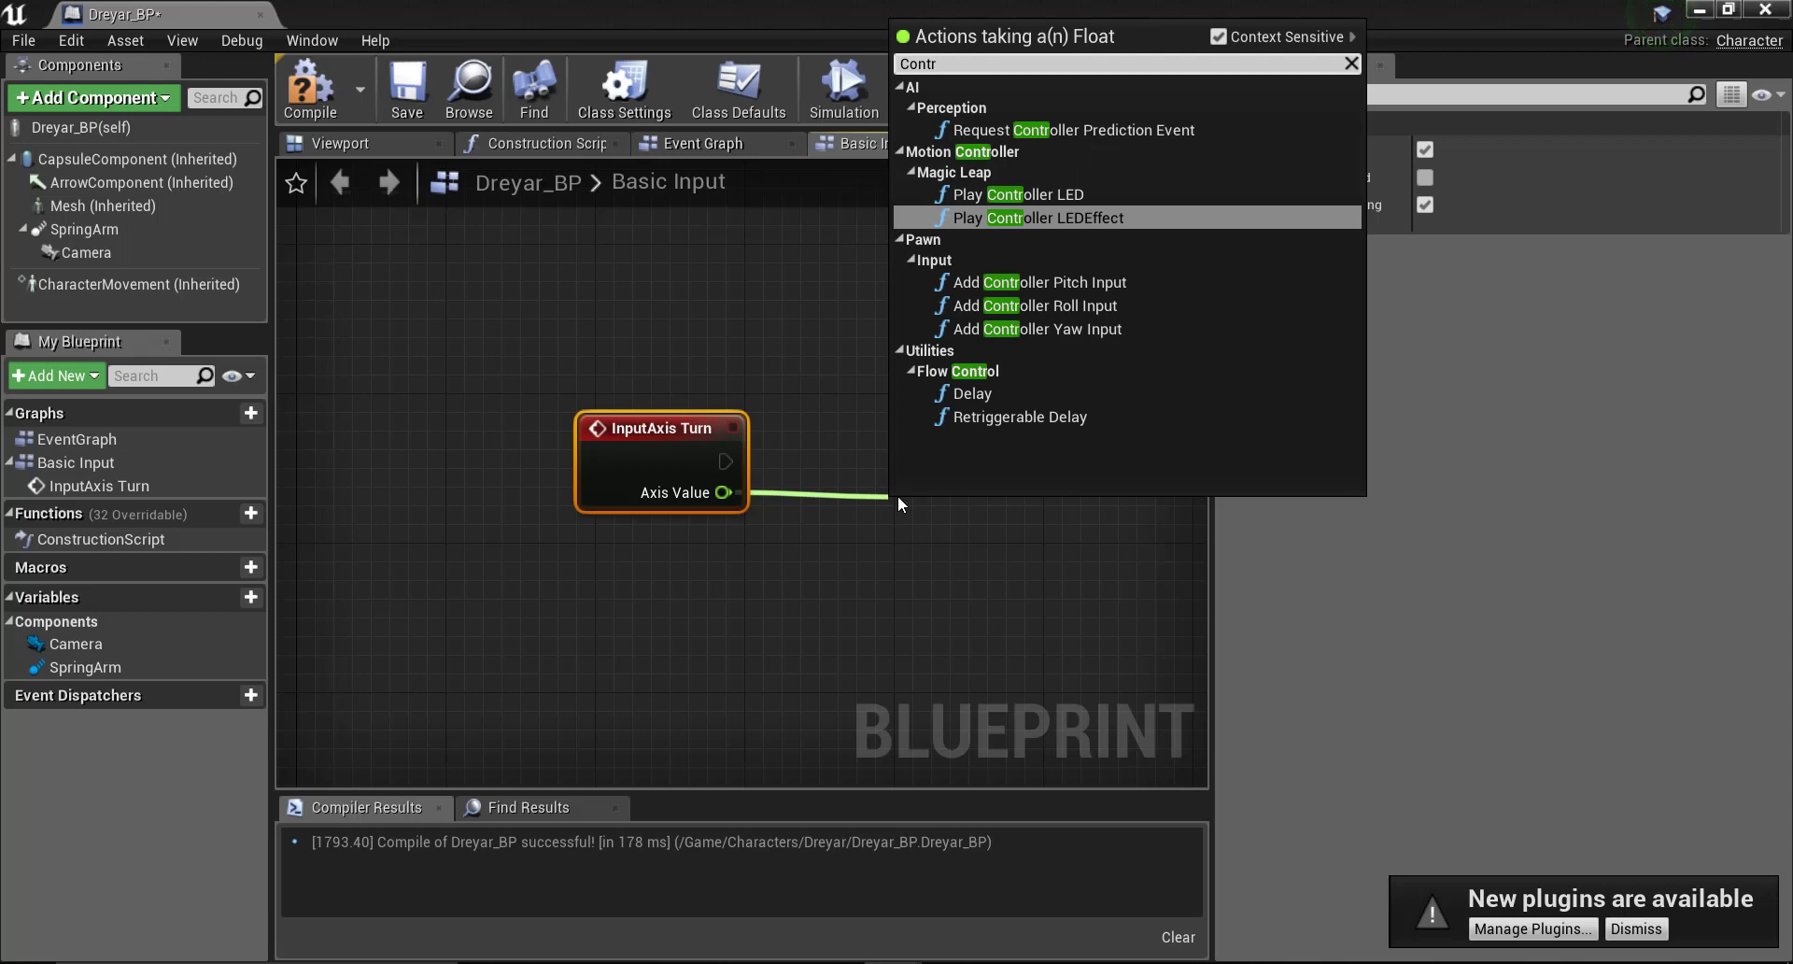
key("Down")
key("Down")
key("Down")
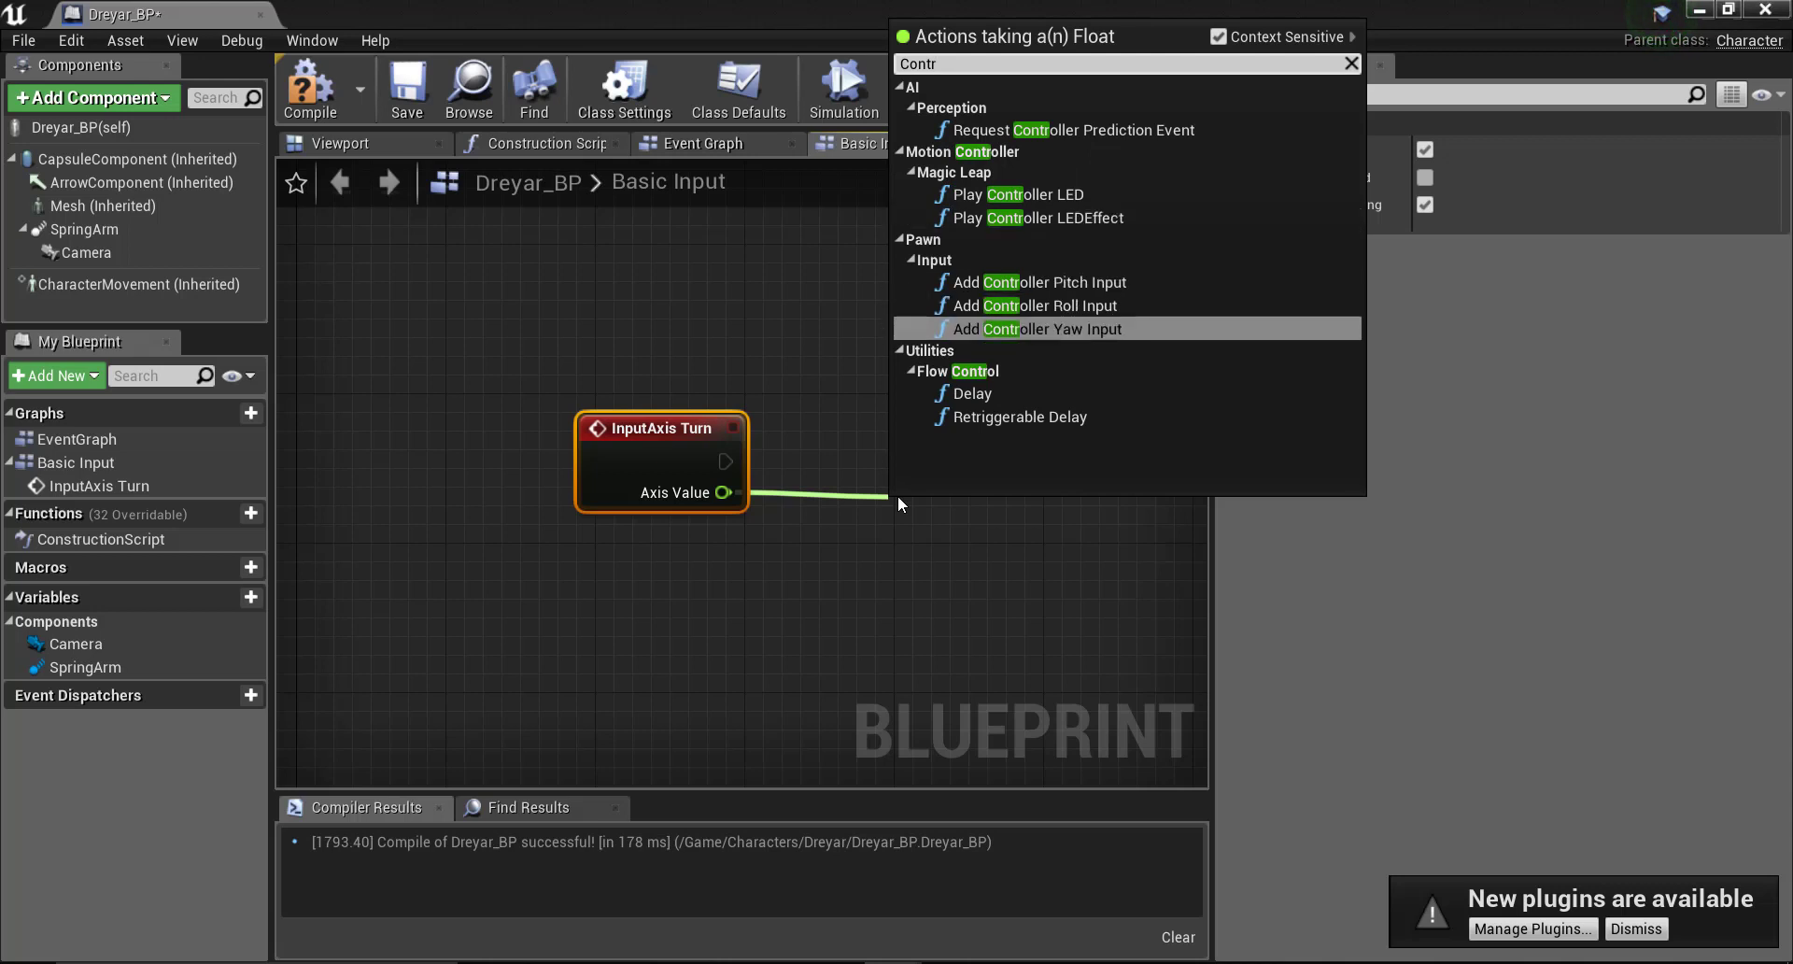
key("Return")
left_click_drag(1055, 493, 1055, 434)
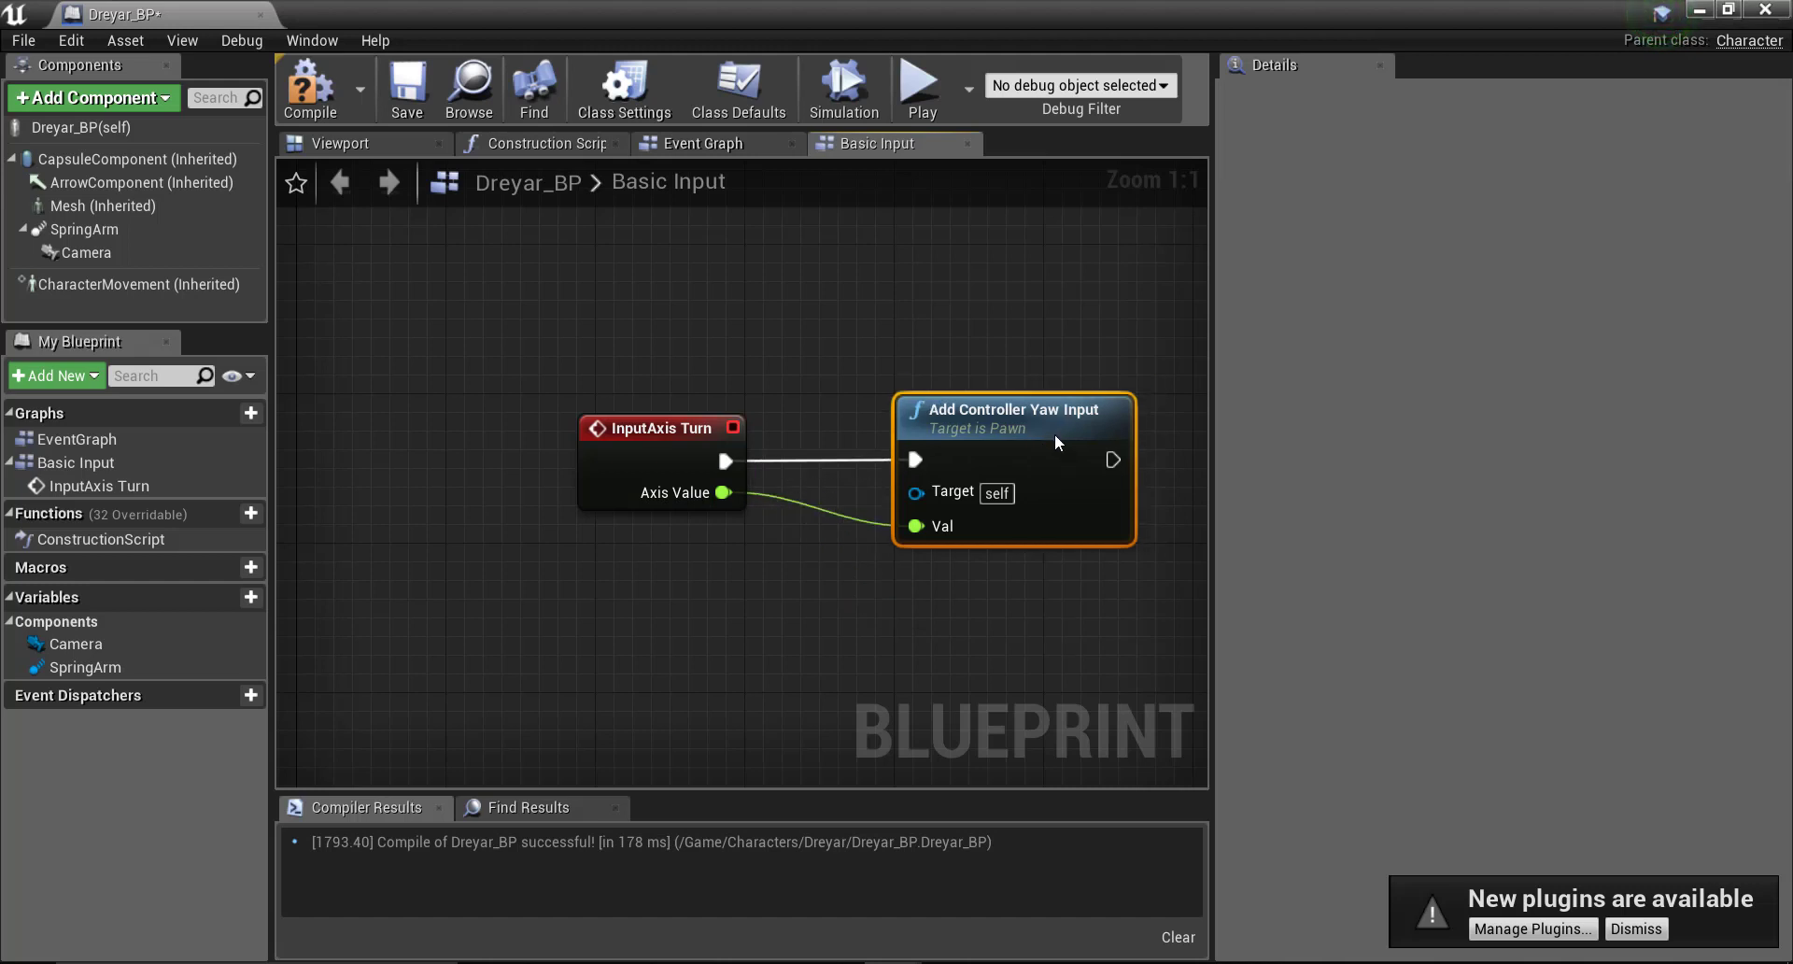
left_click(1015, 674)
Step: Add the LookUp input axis event below the Turn event and shift it slightly to the left
right_click_drag(804, 628, 734, 534)
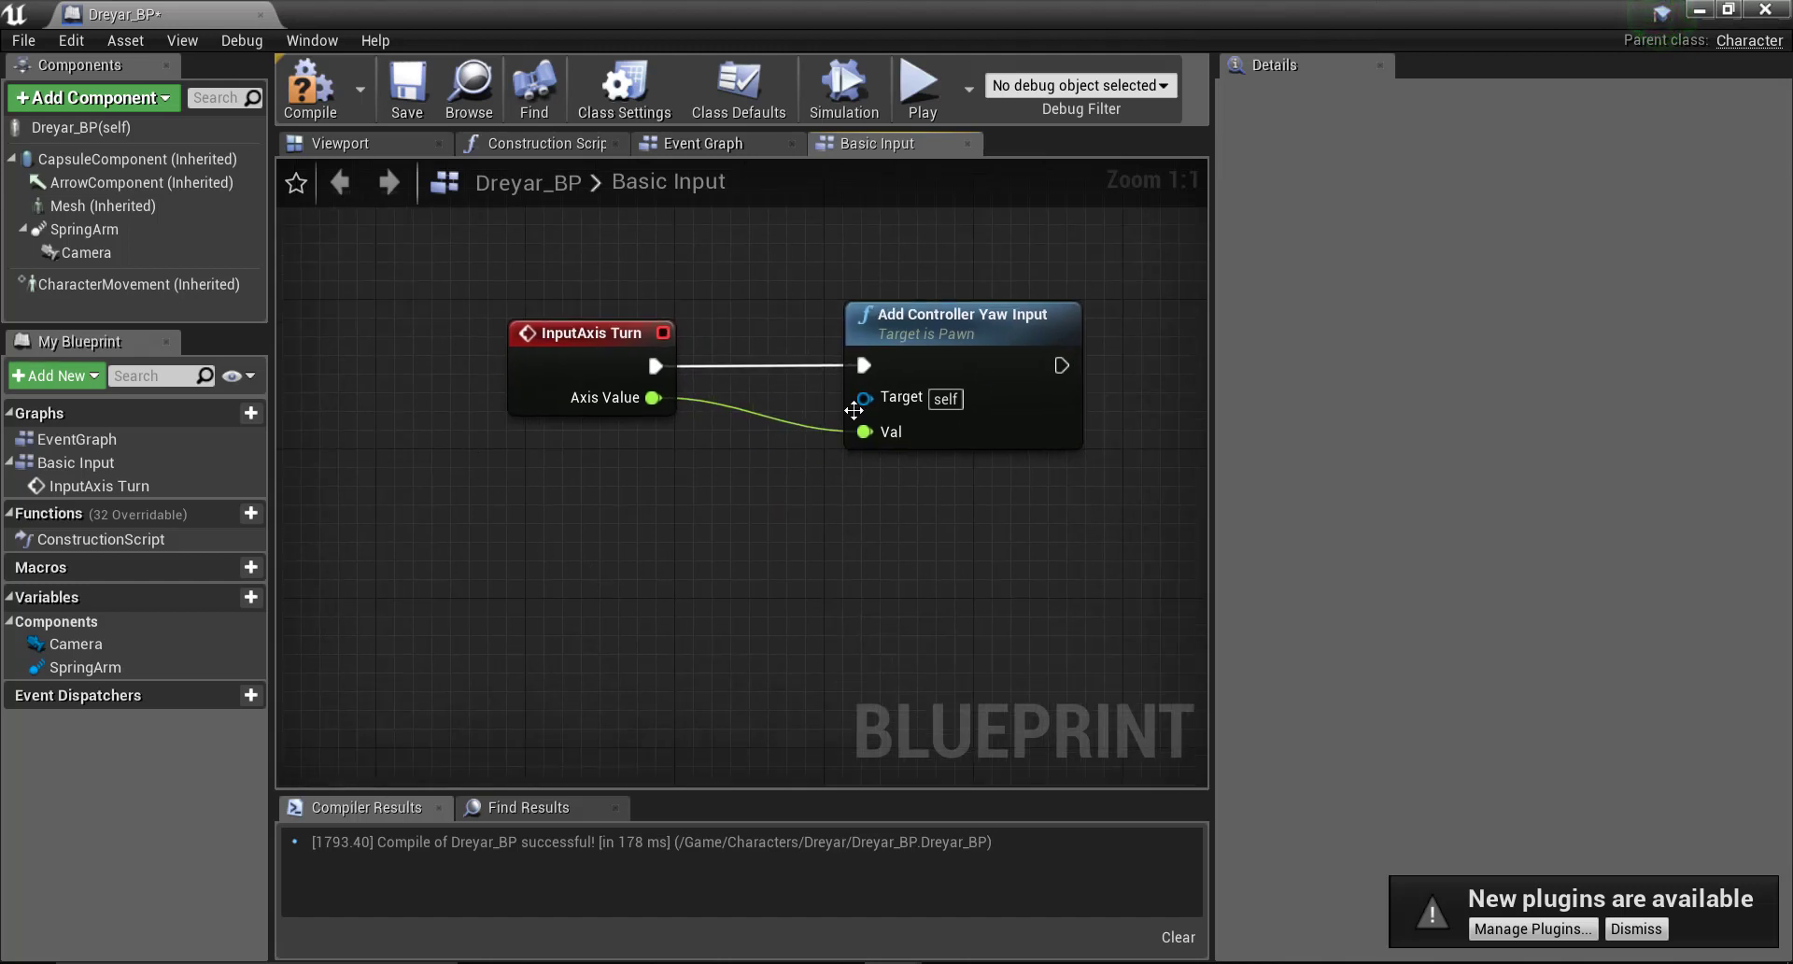
left_click(907, 370)
left_click(706, 596)
right_click(511, 549)
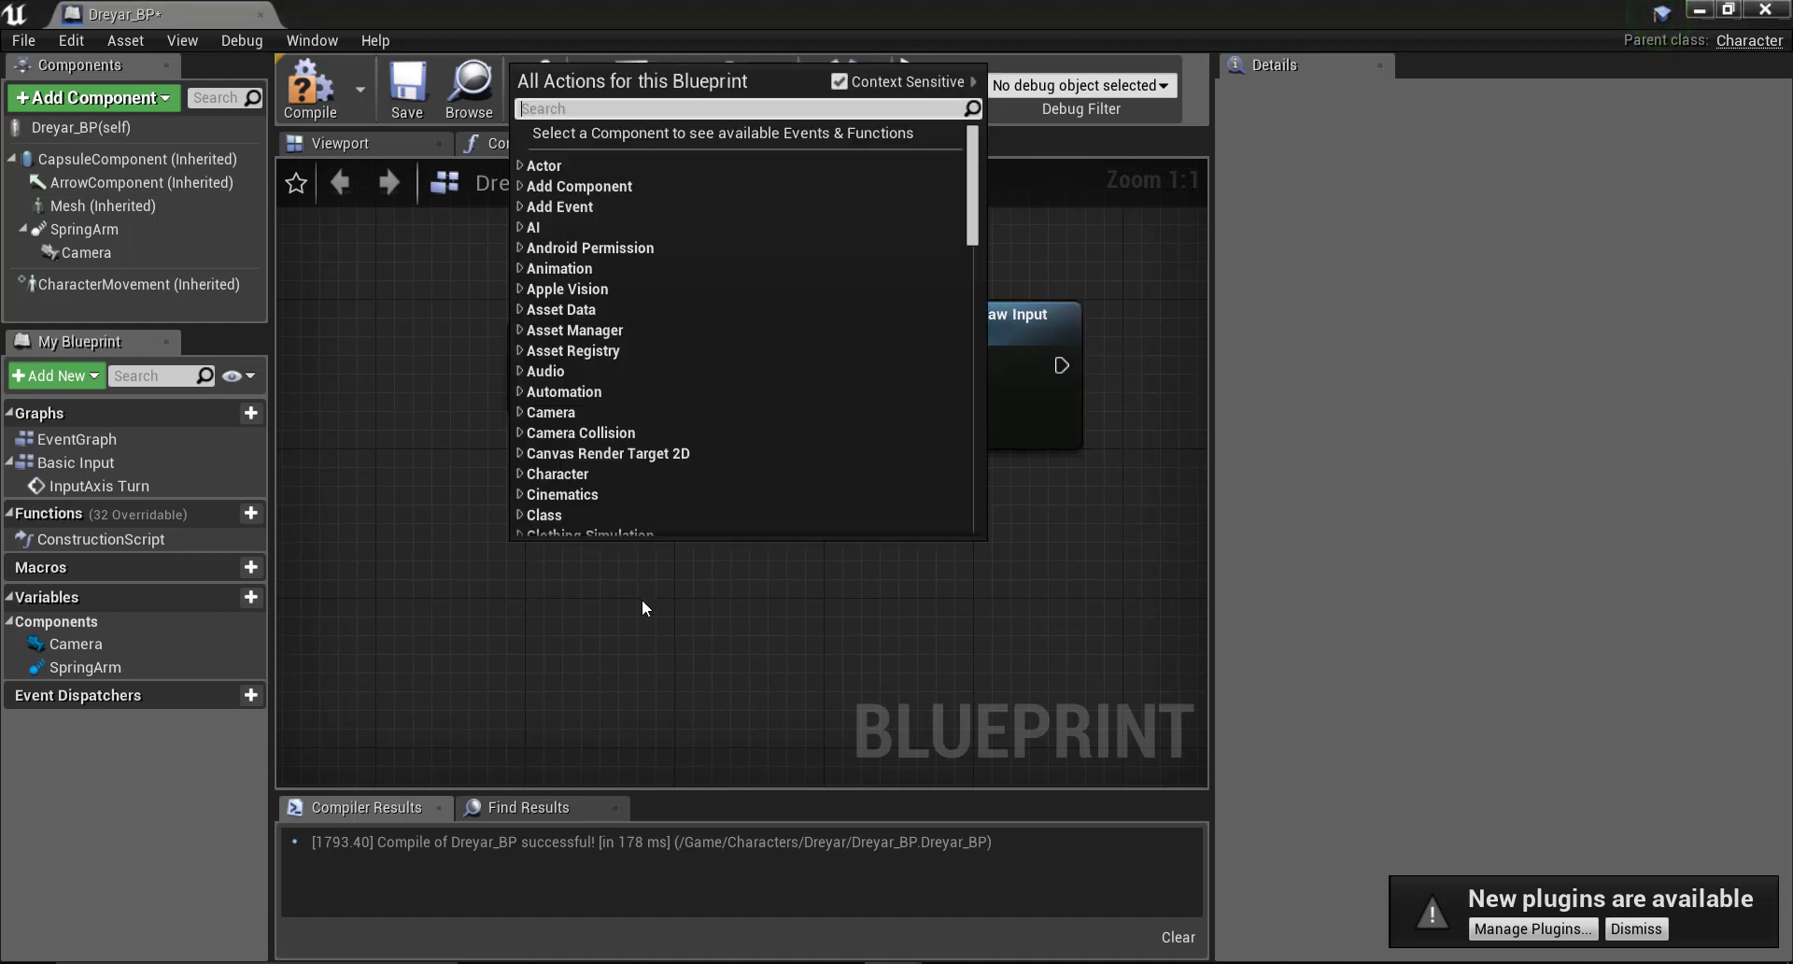
type("Inp")
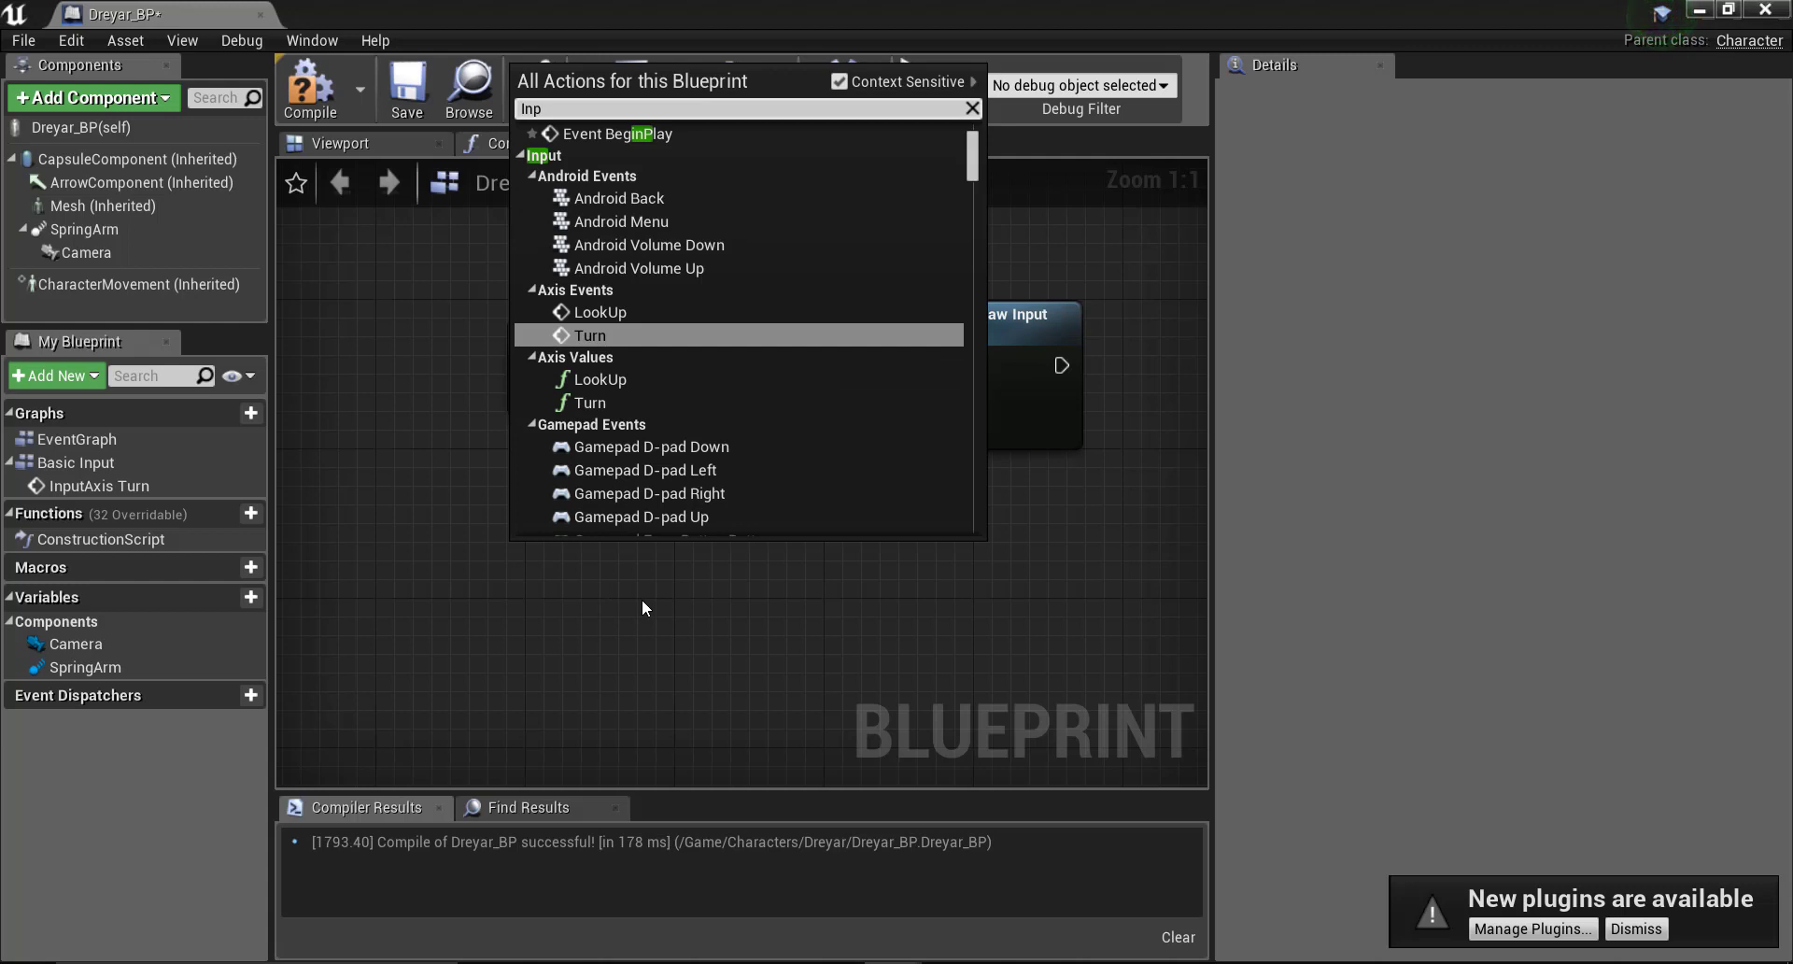
key("Up")
key("Return")
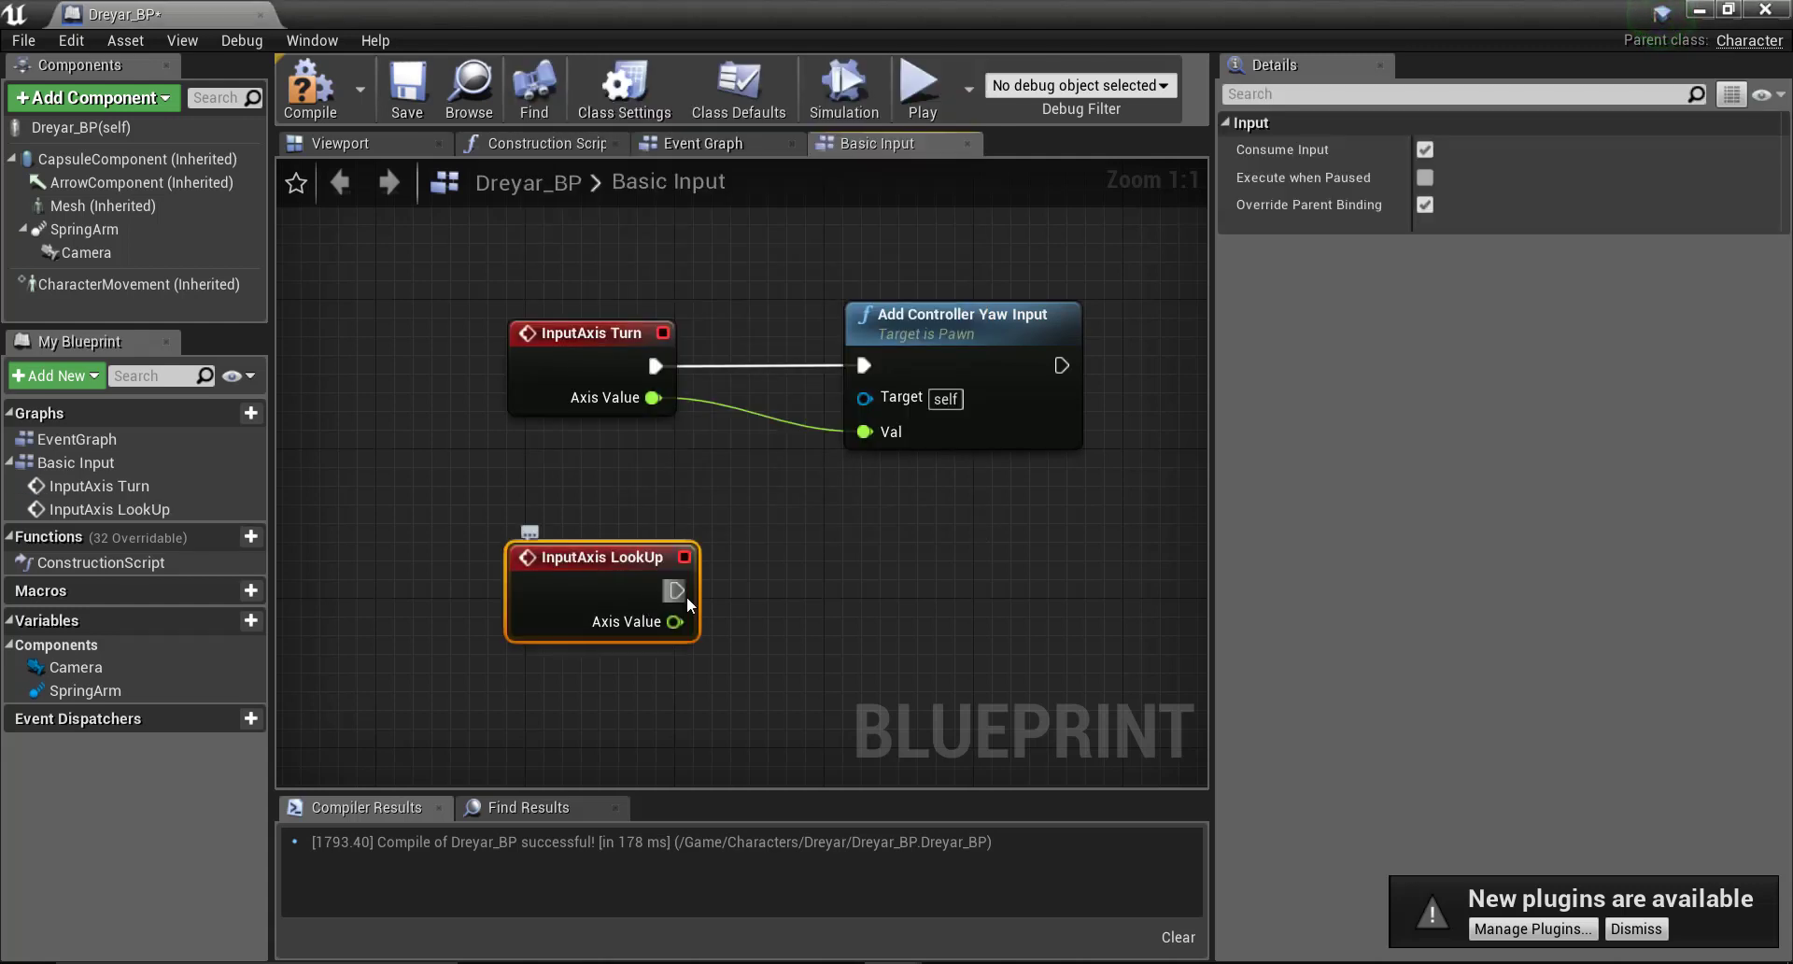
left_click_drag(596, 575, 578, 575)
Step: Create an Add Controller Pitch Input node from the LookUp event's Axis Value and align it beside the event
left_click_drag(661, 623, 852, 647)
type("Ad")
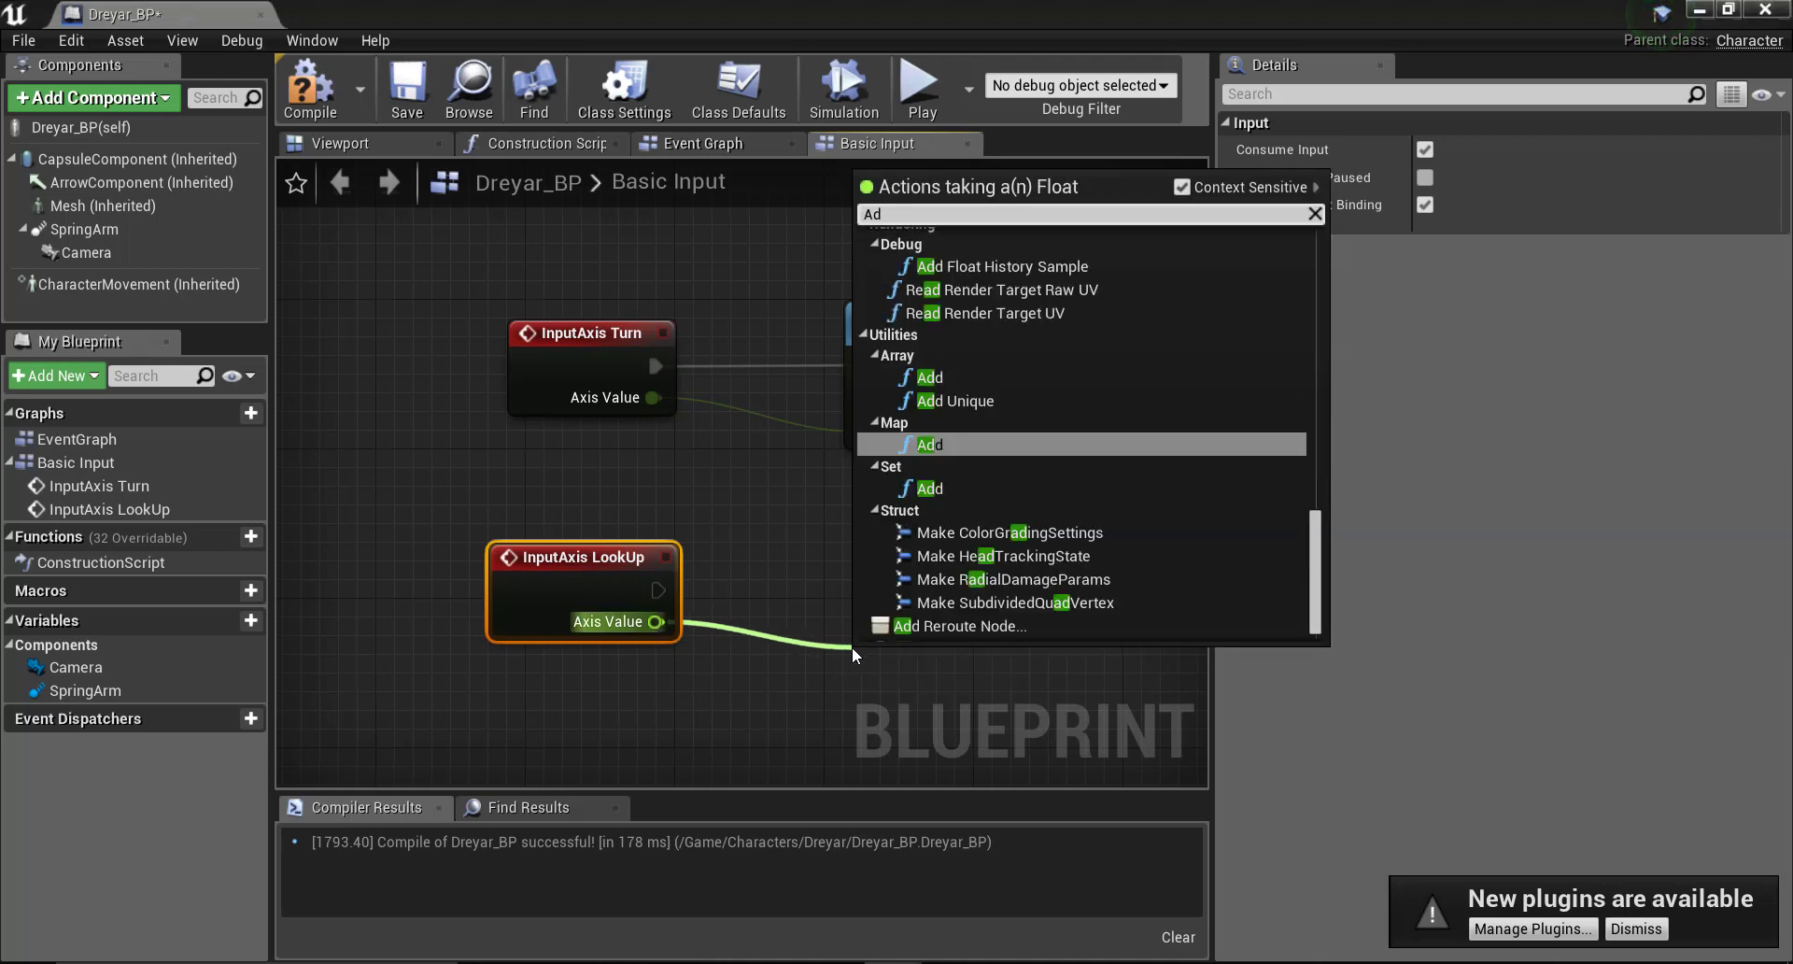
type("d con")
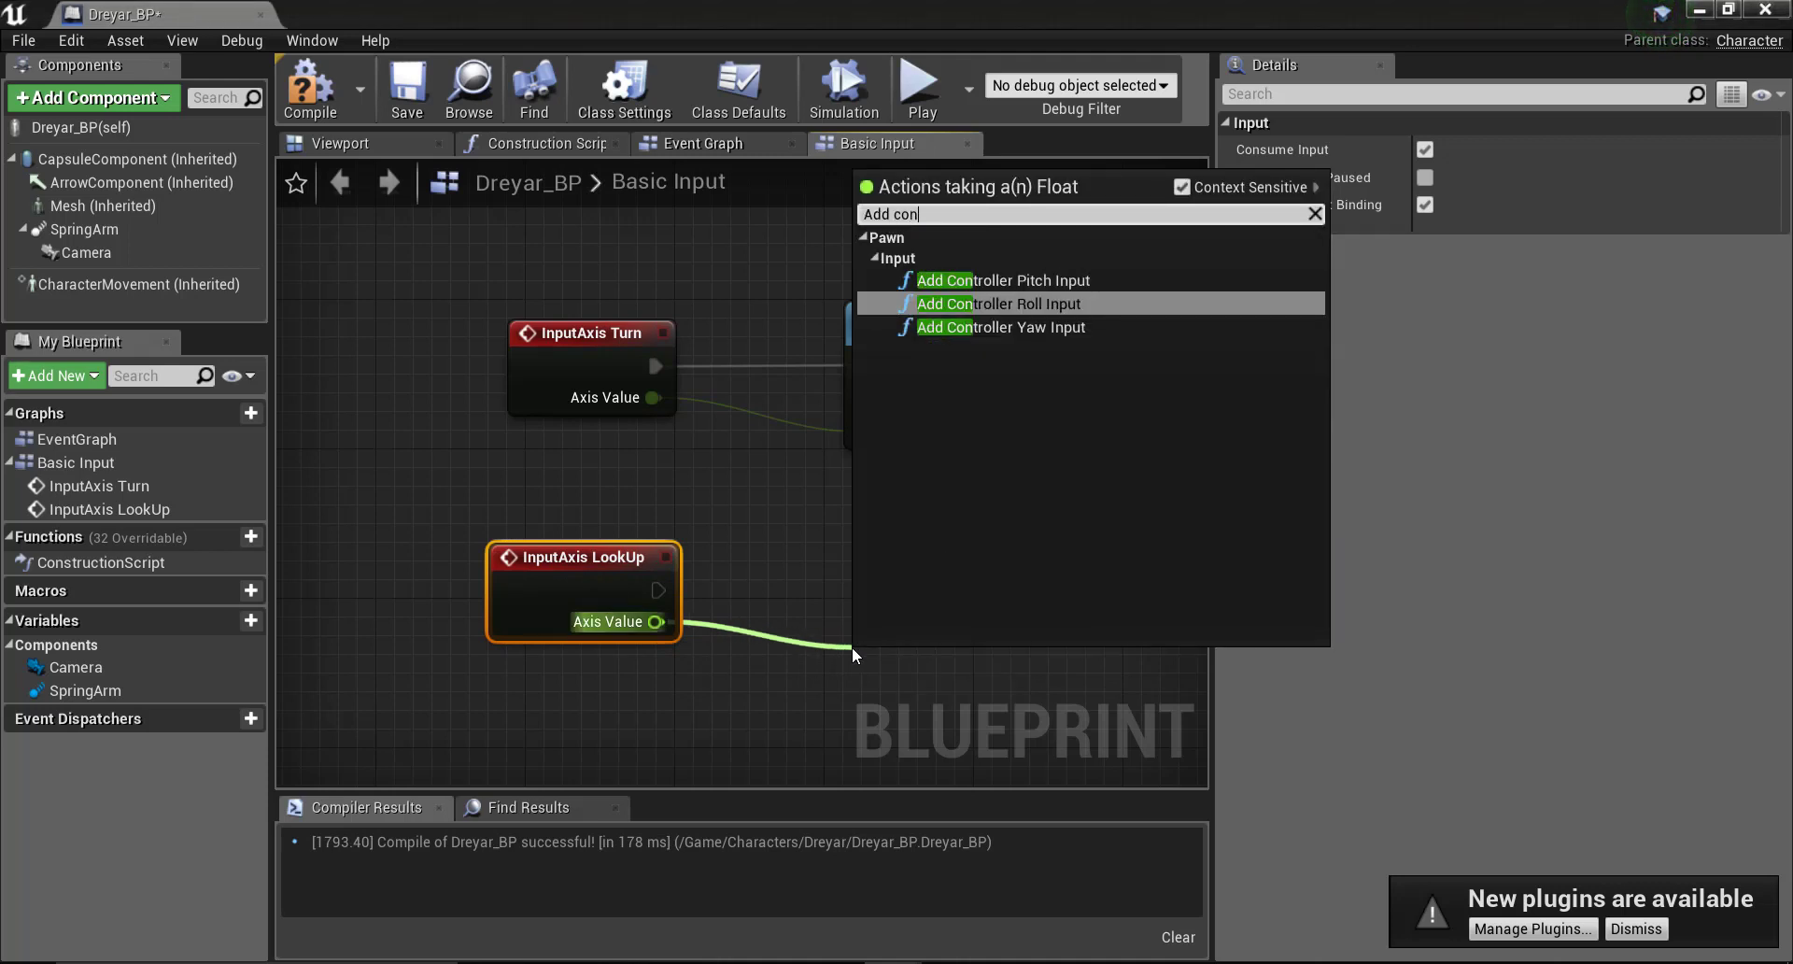
key("Up")
key("Return")
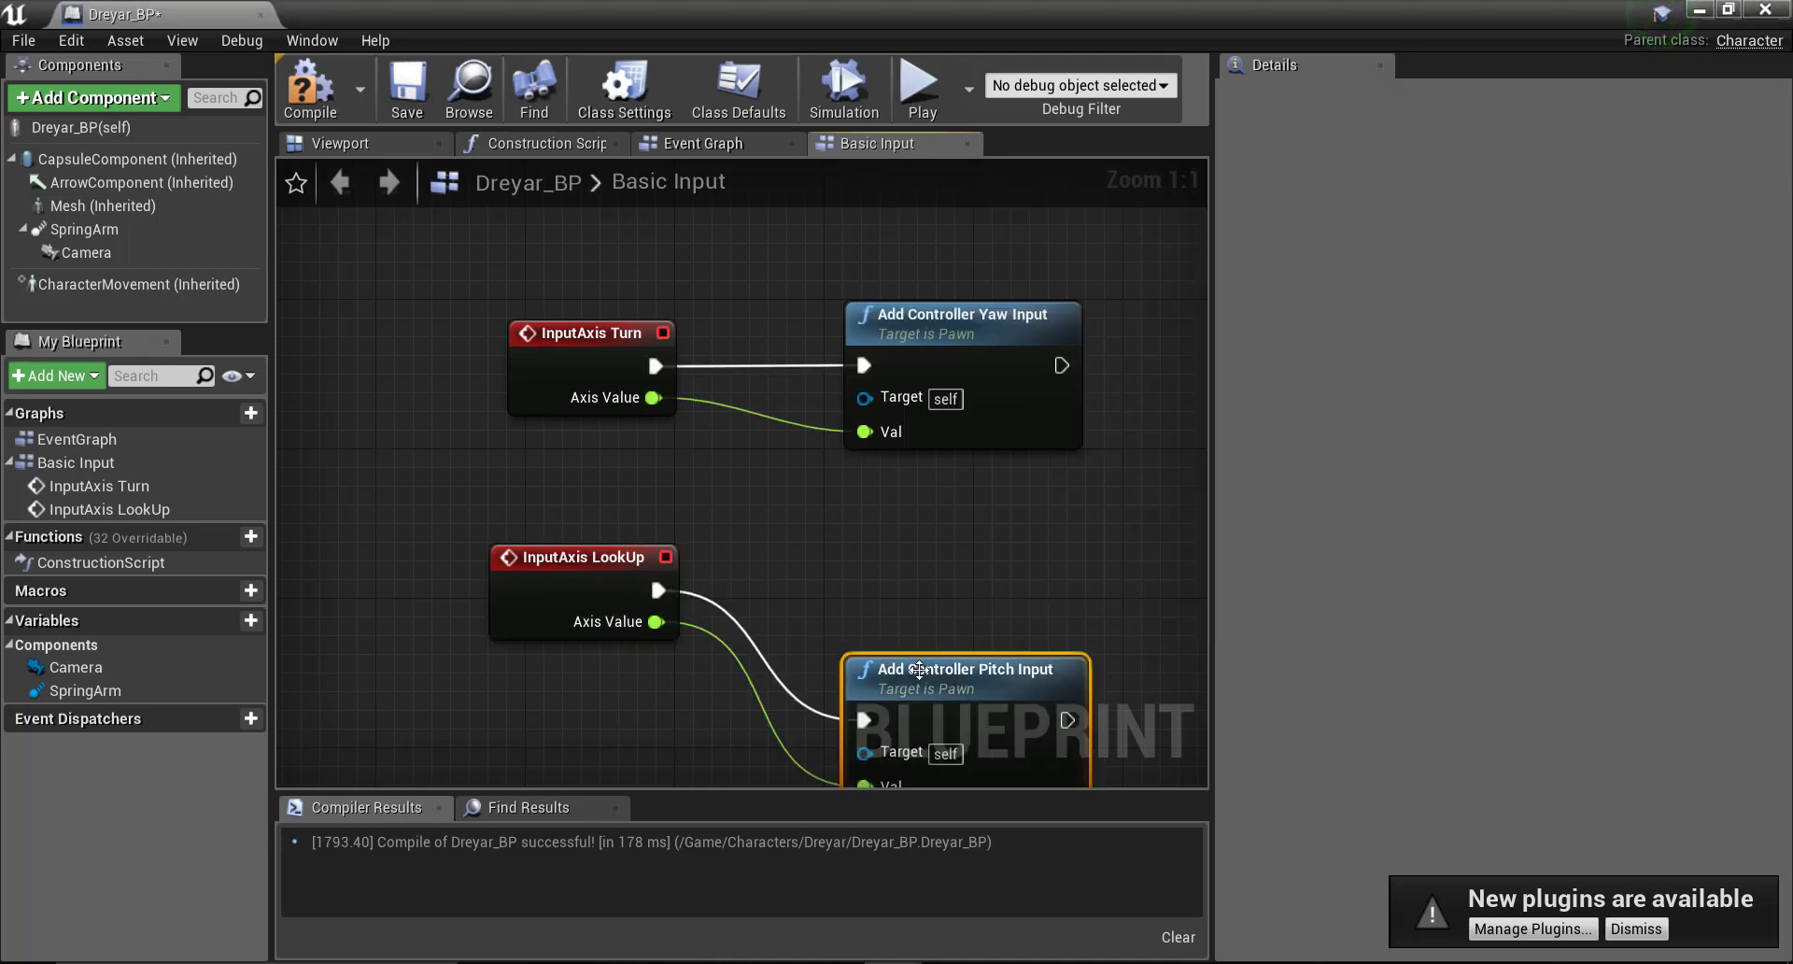
mouse_move(948, 590)
left_mouse_down()
mouse_move(947, 535)
mouse_move(951, 572)
left_mouse_up()
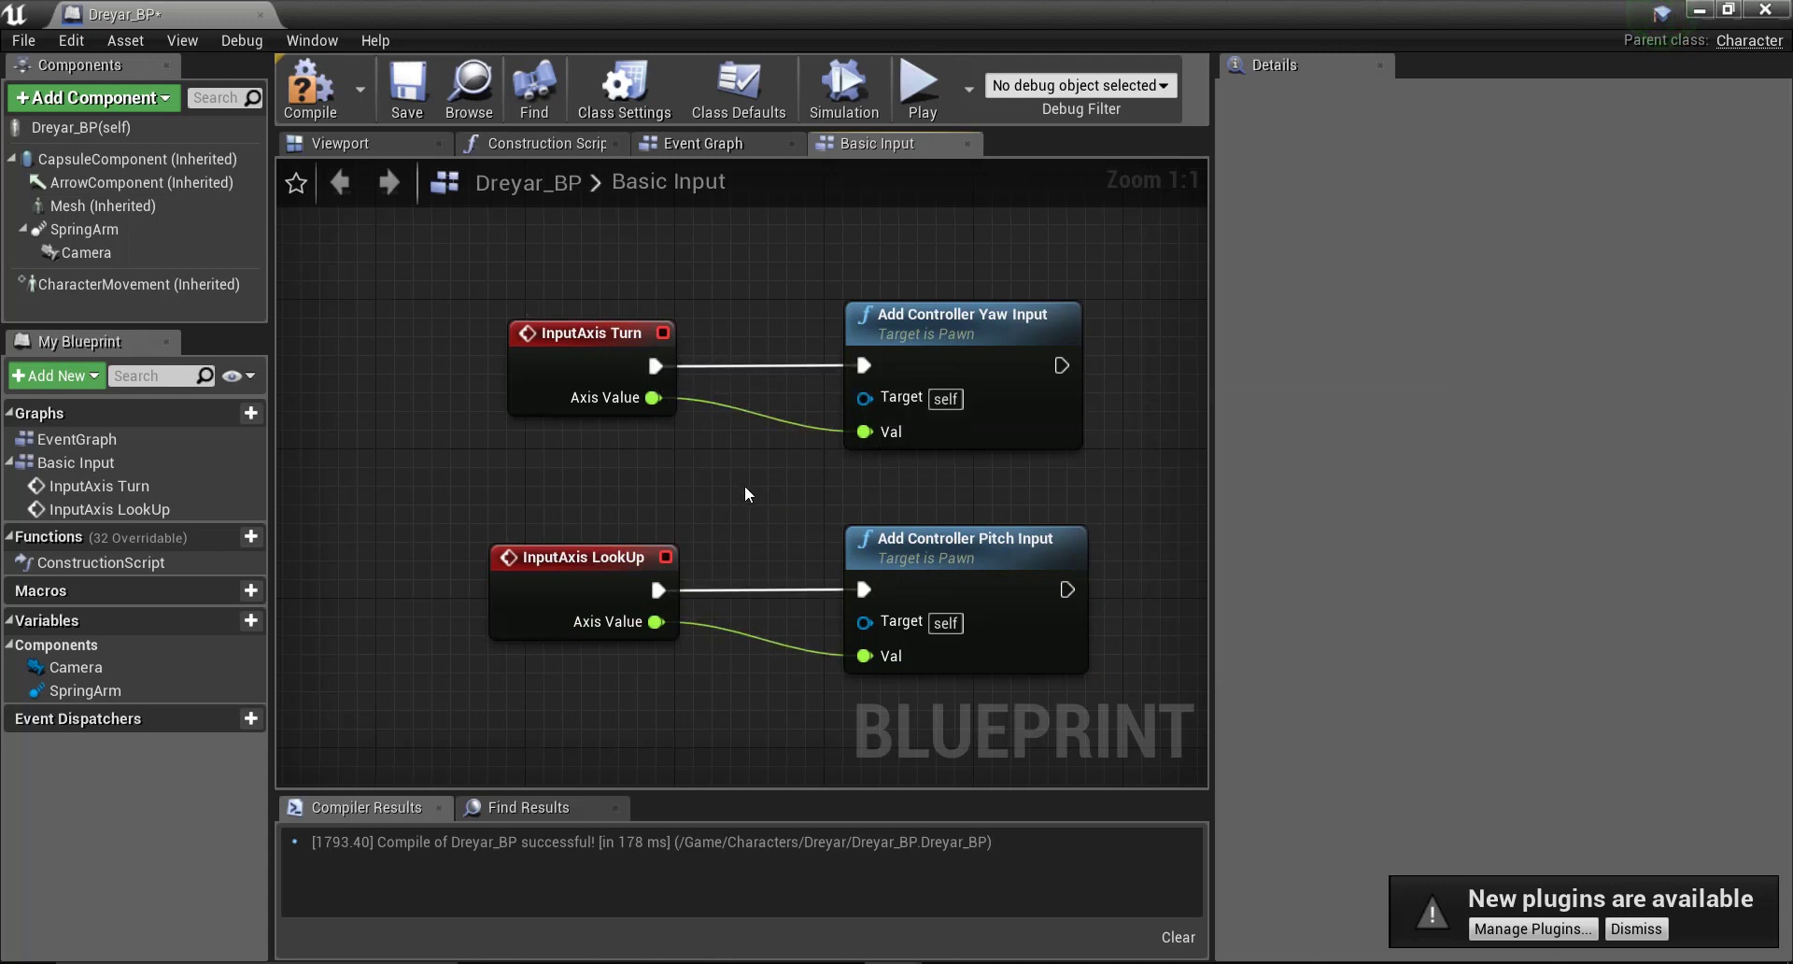
Step: Move the Add Controller Pitch Input and Add Controller Yaw Input nodes closer to their input axis events
right_click_drag(744, 488, 581, 408)
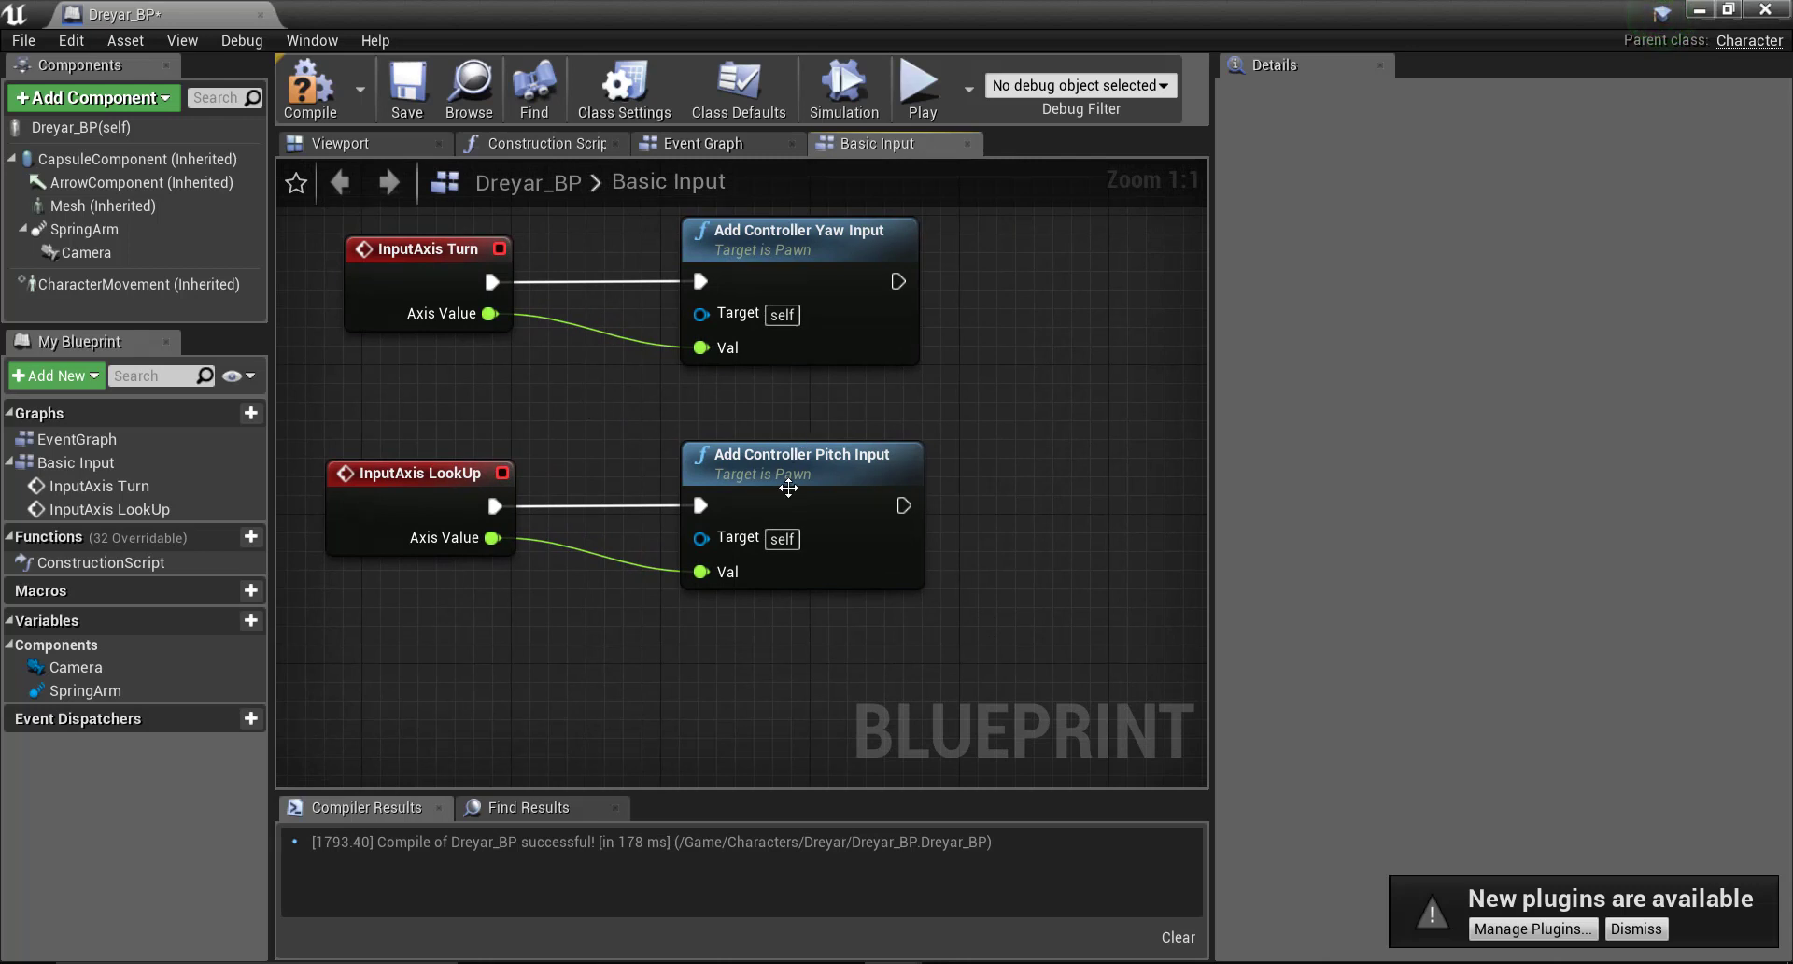
left_click_drag(788, 488, 713, 483)
right_click_drag(744, 461, 798, 496)
left_click_drag(860, 309, 796, 294)
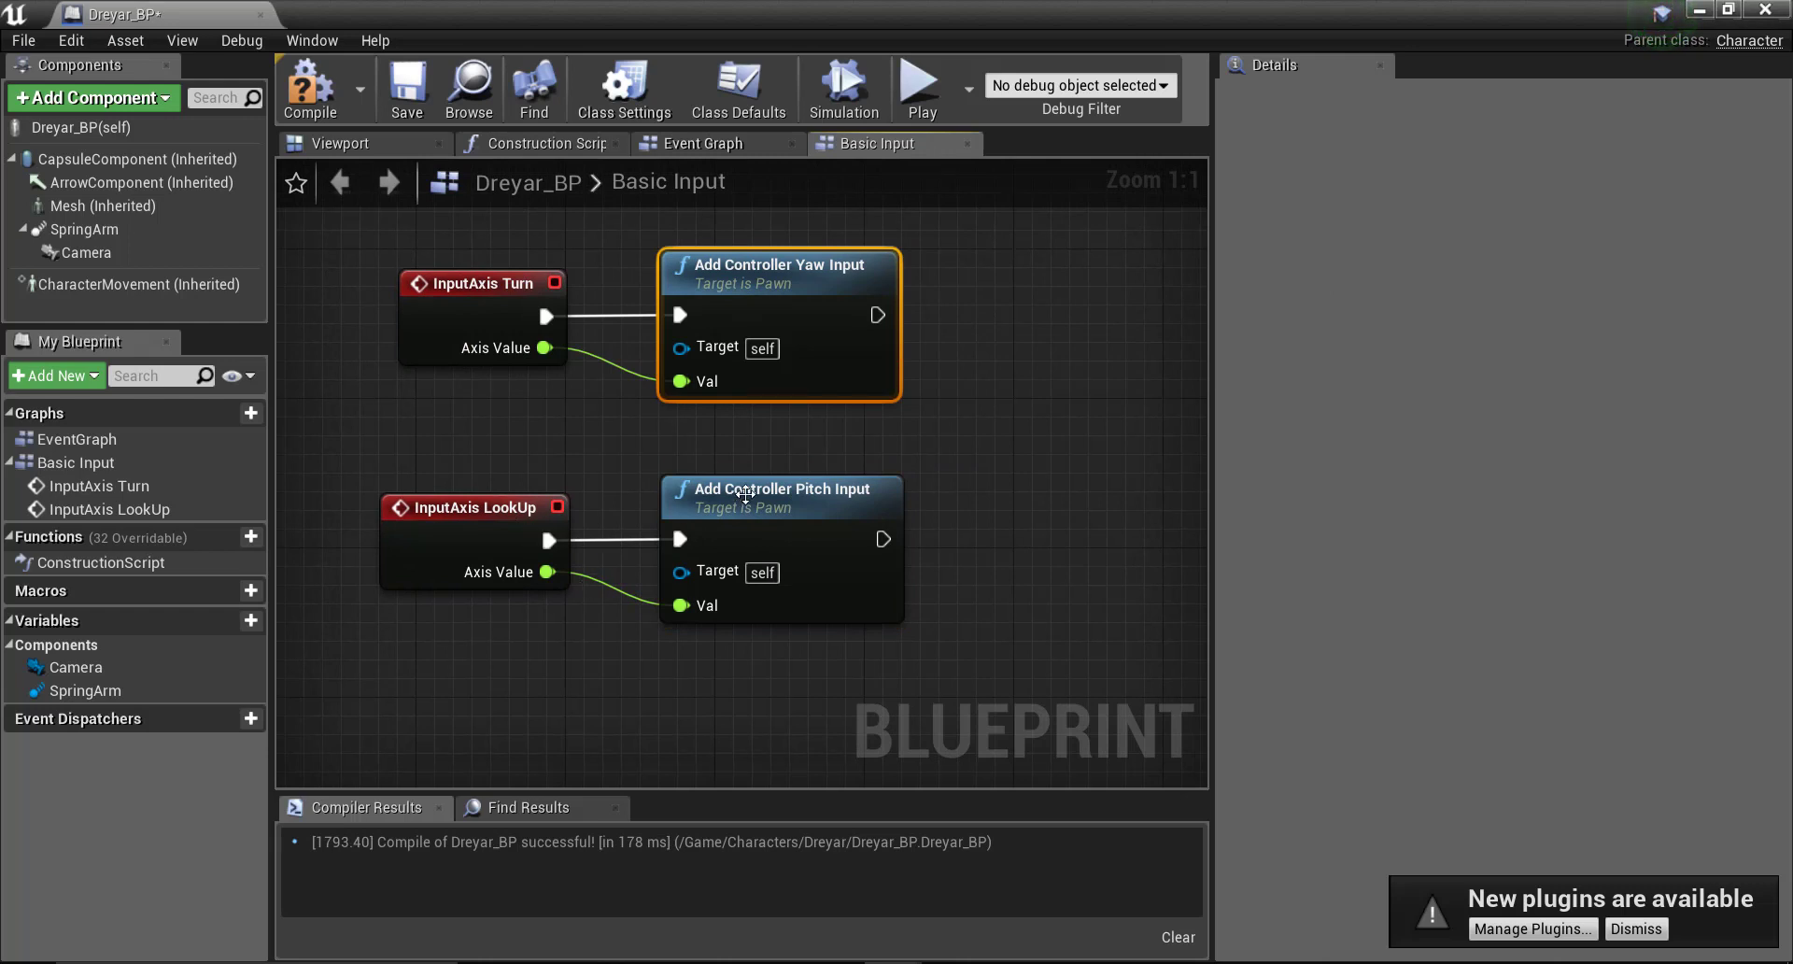
Step: Wrap the Turn and LookUp node groups in a comment box titled Mouse Inputs and disable its Show Bubble When Zoomed option
scroll(745, 493, "down", 3)
left_click_drag(949, 624, 928, 631)
key("c")
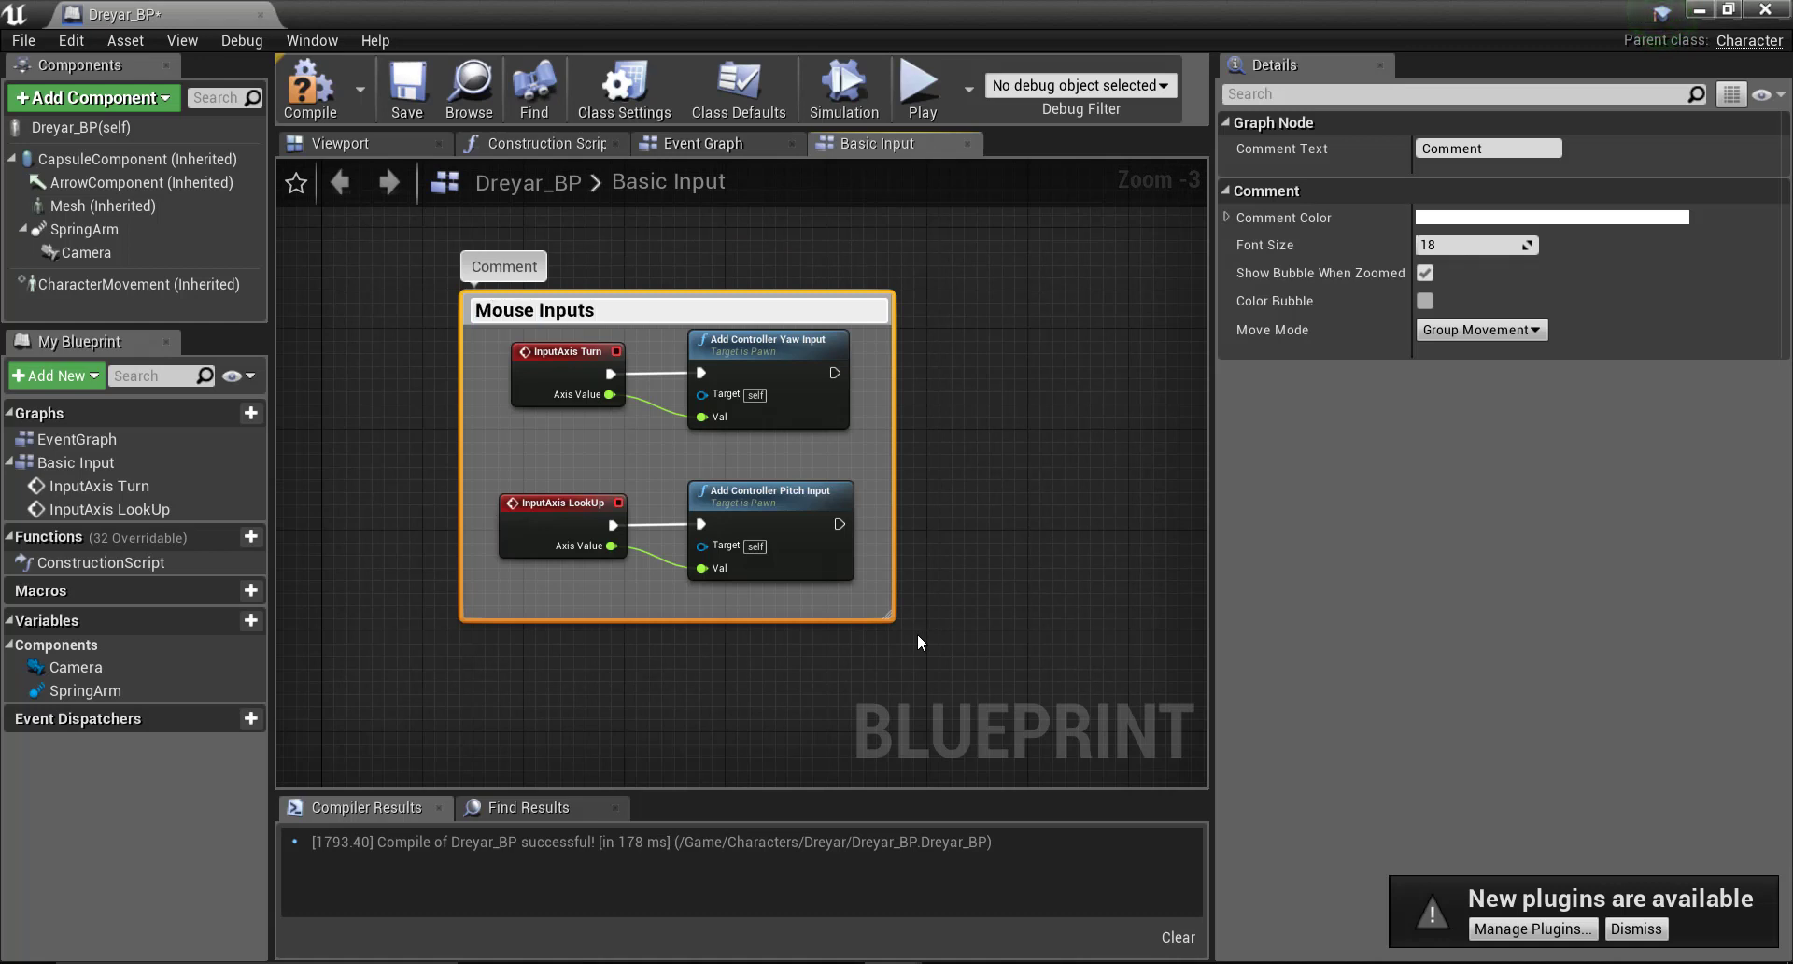
key("Return")
left_click(1010, 478)
left_click(502, 306)
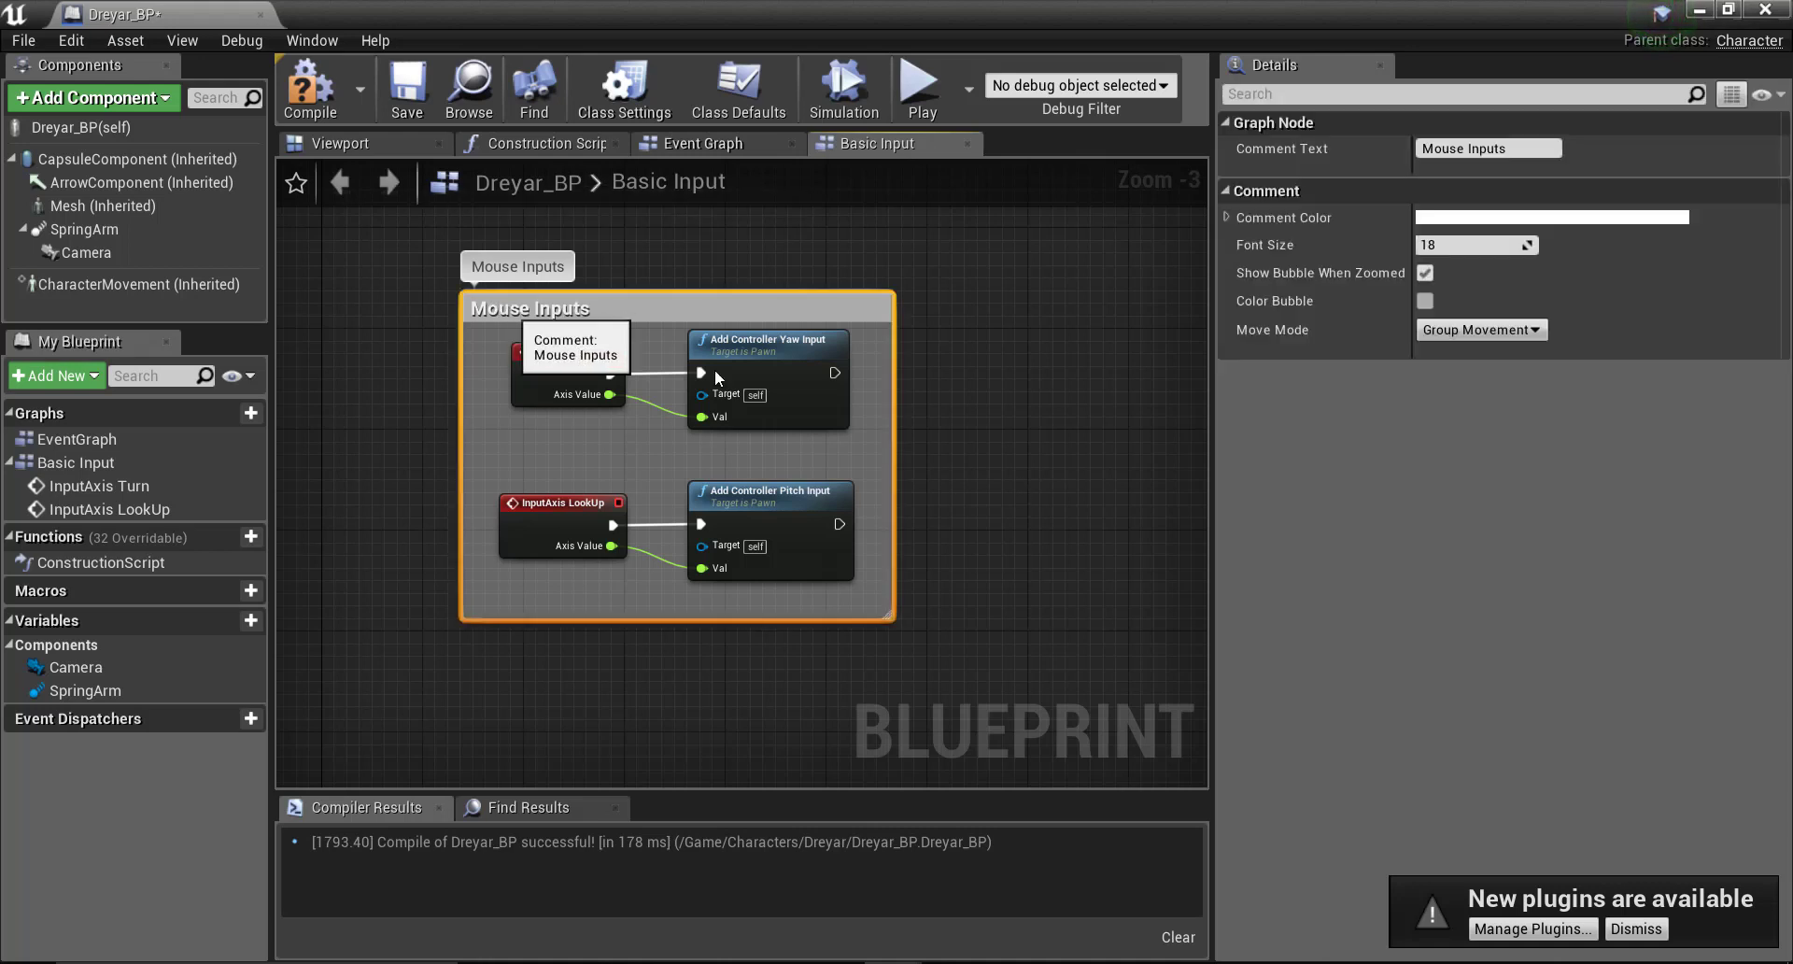
left_click(1425, 273)
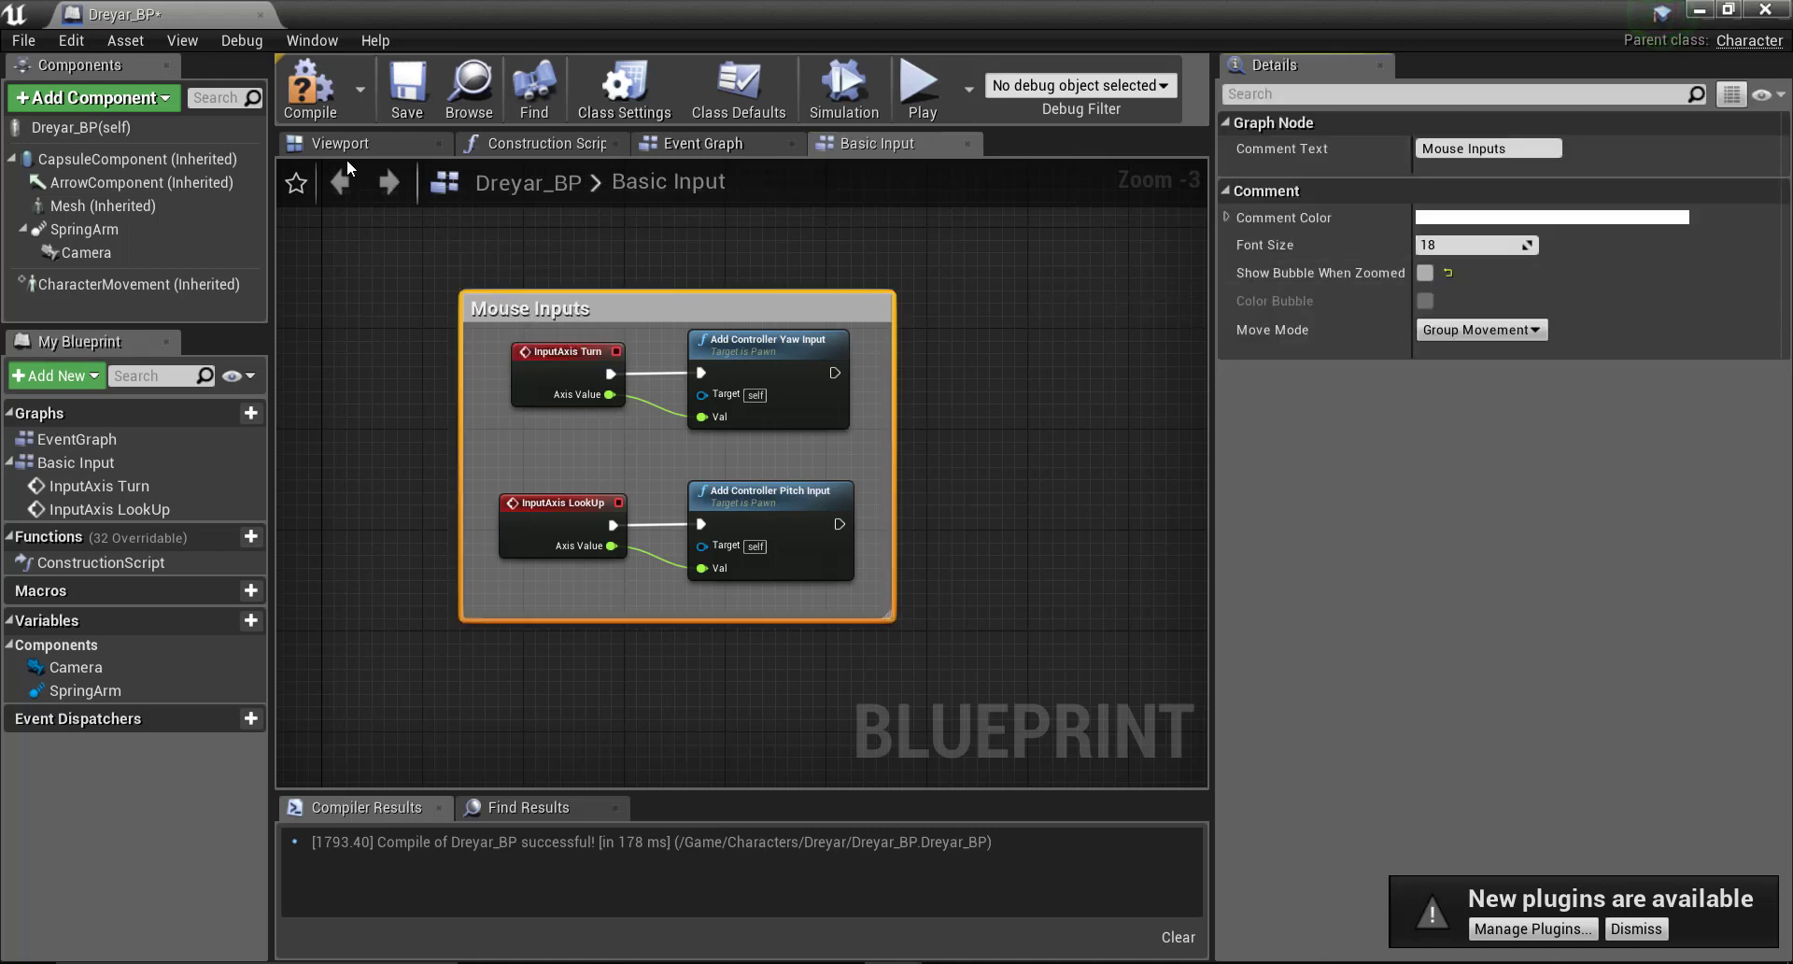
Step: Compile and save Dreyar_BP, and run a short play test of the level in the main editor
left_click(333, 97)
left_click(395, 88)
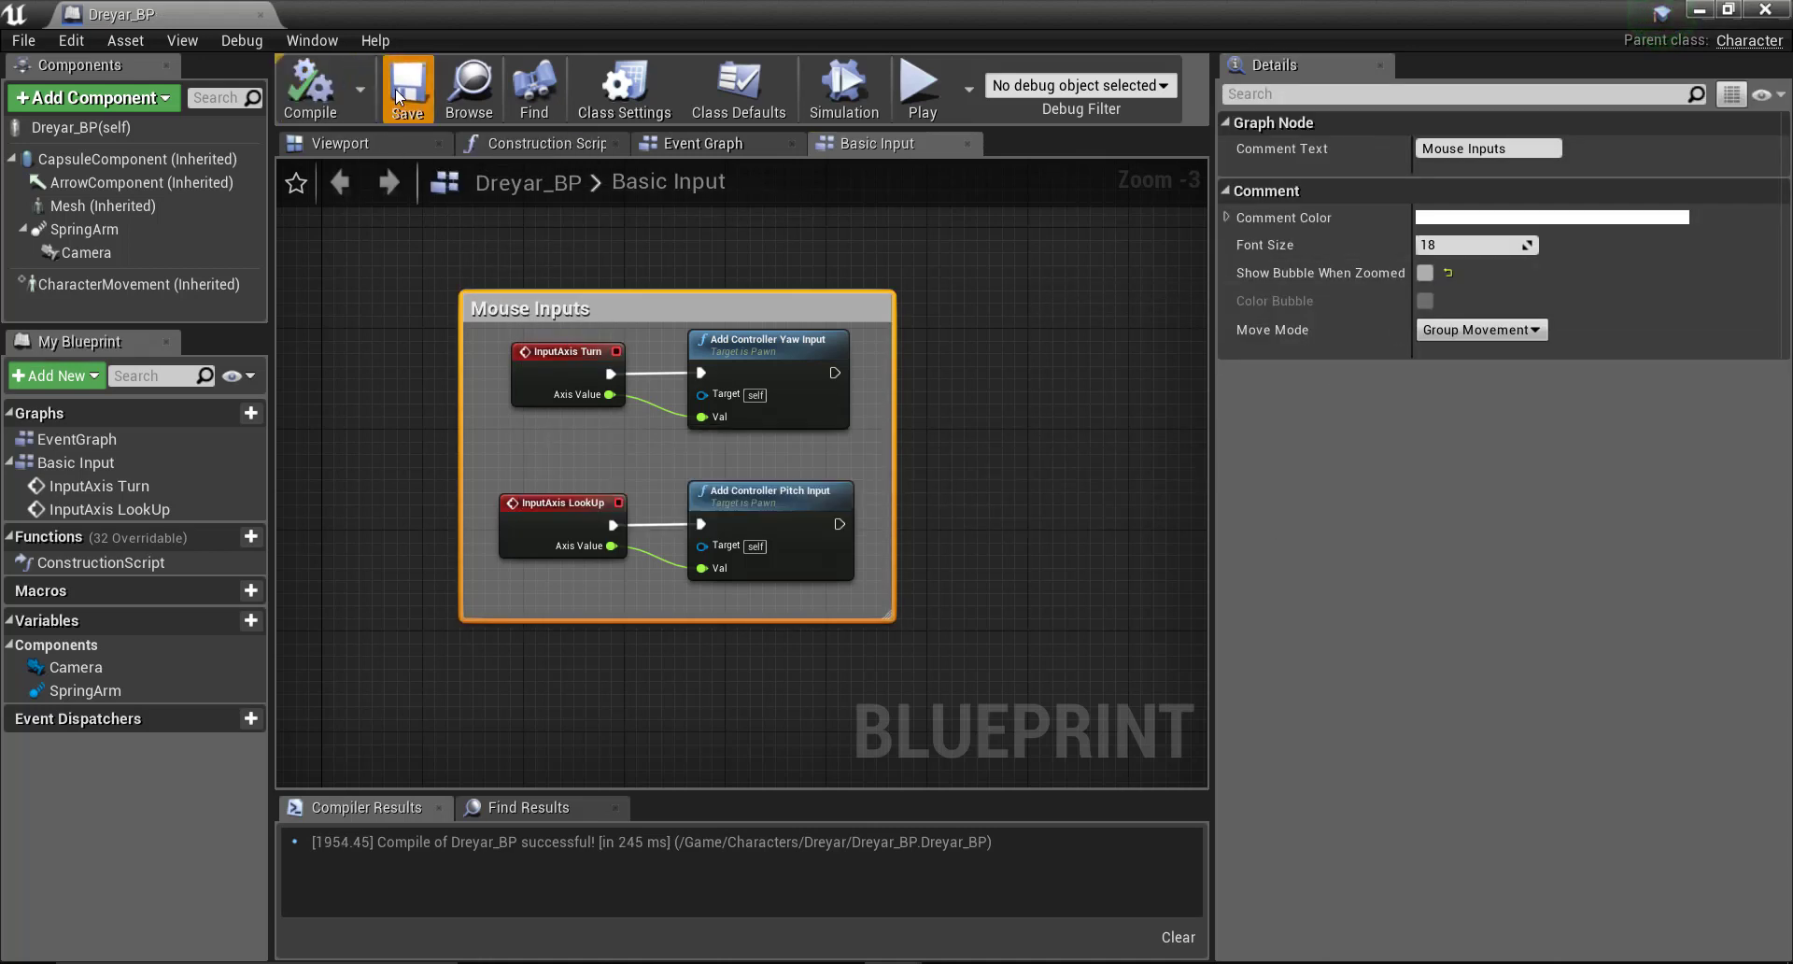
left_click(1700, 10)
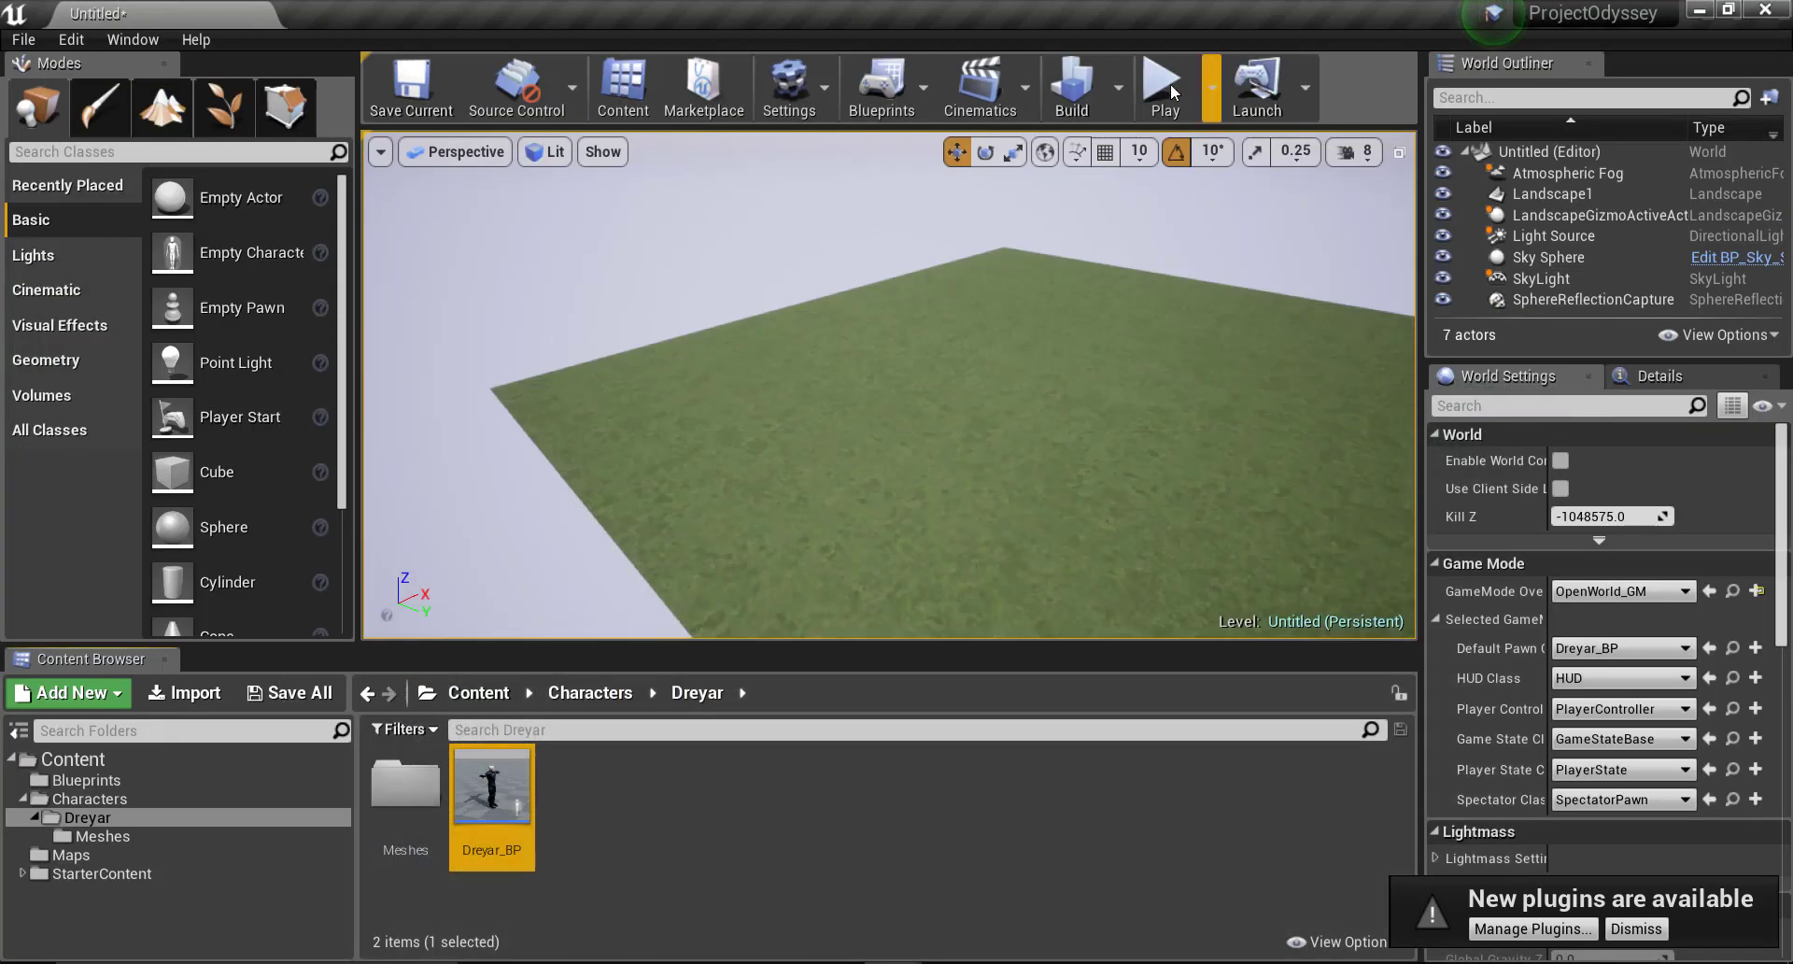
left_click(1172, 91)
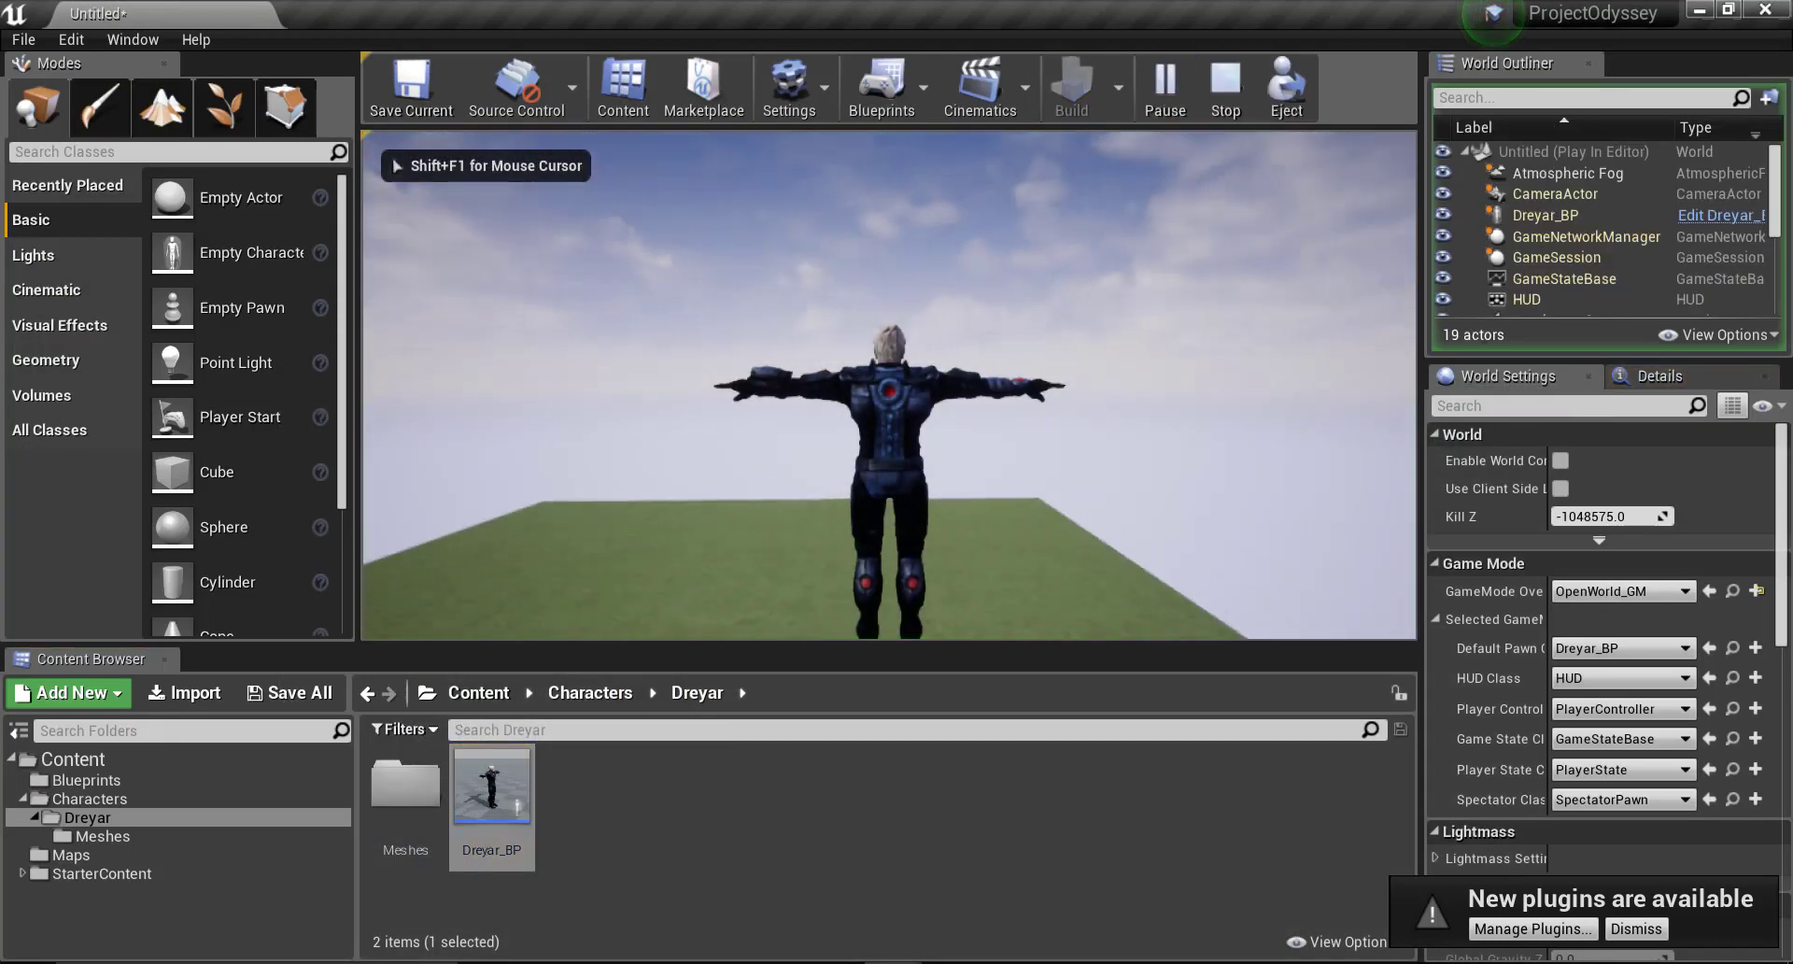
key("Escape")
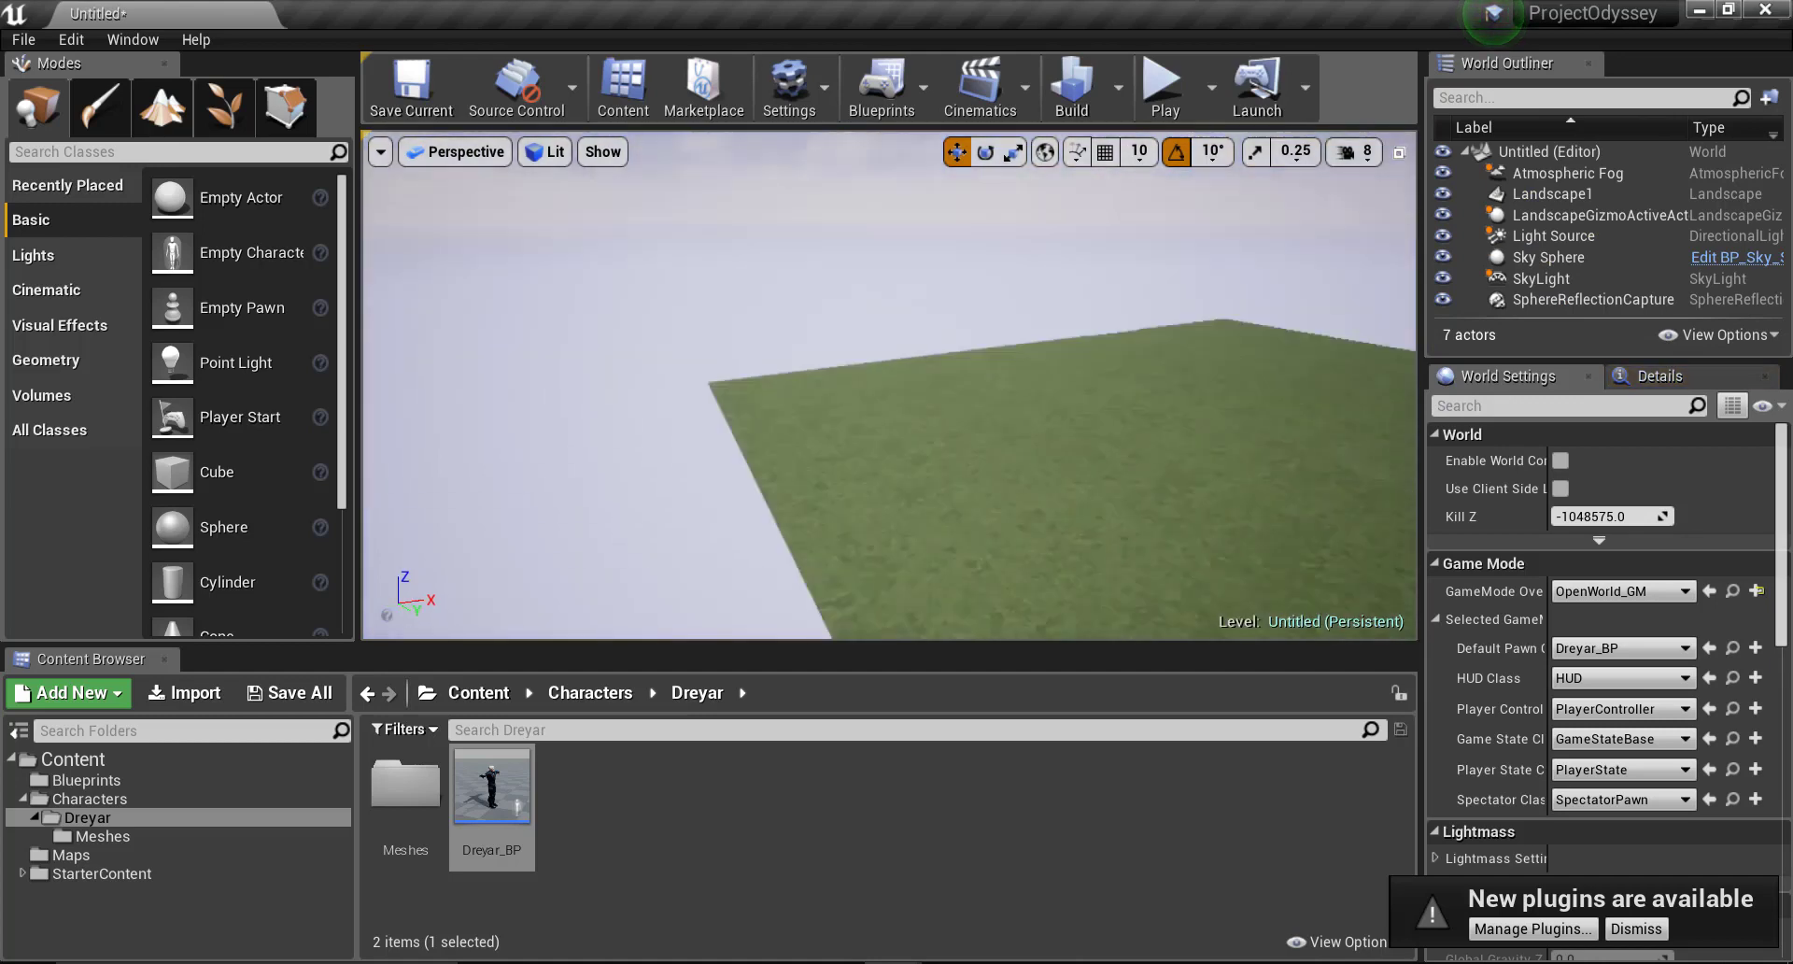
Step: Position the level view over the landscape and play-test the character's mouse look from there
key("w")
right_click_drag(889, 385, 980, 377)
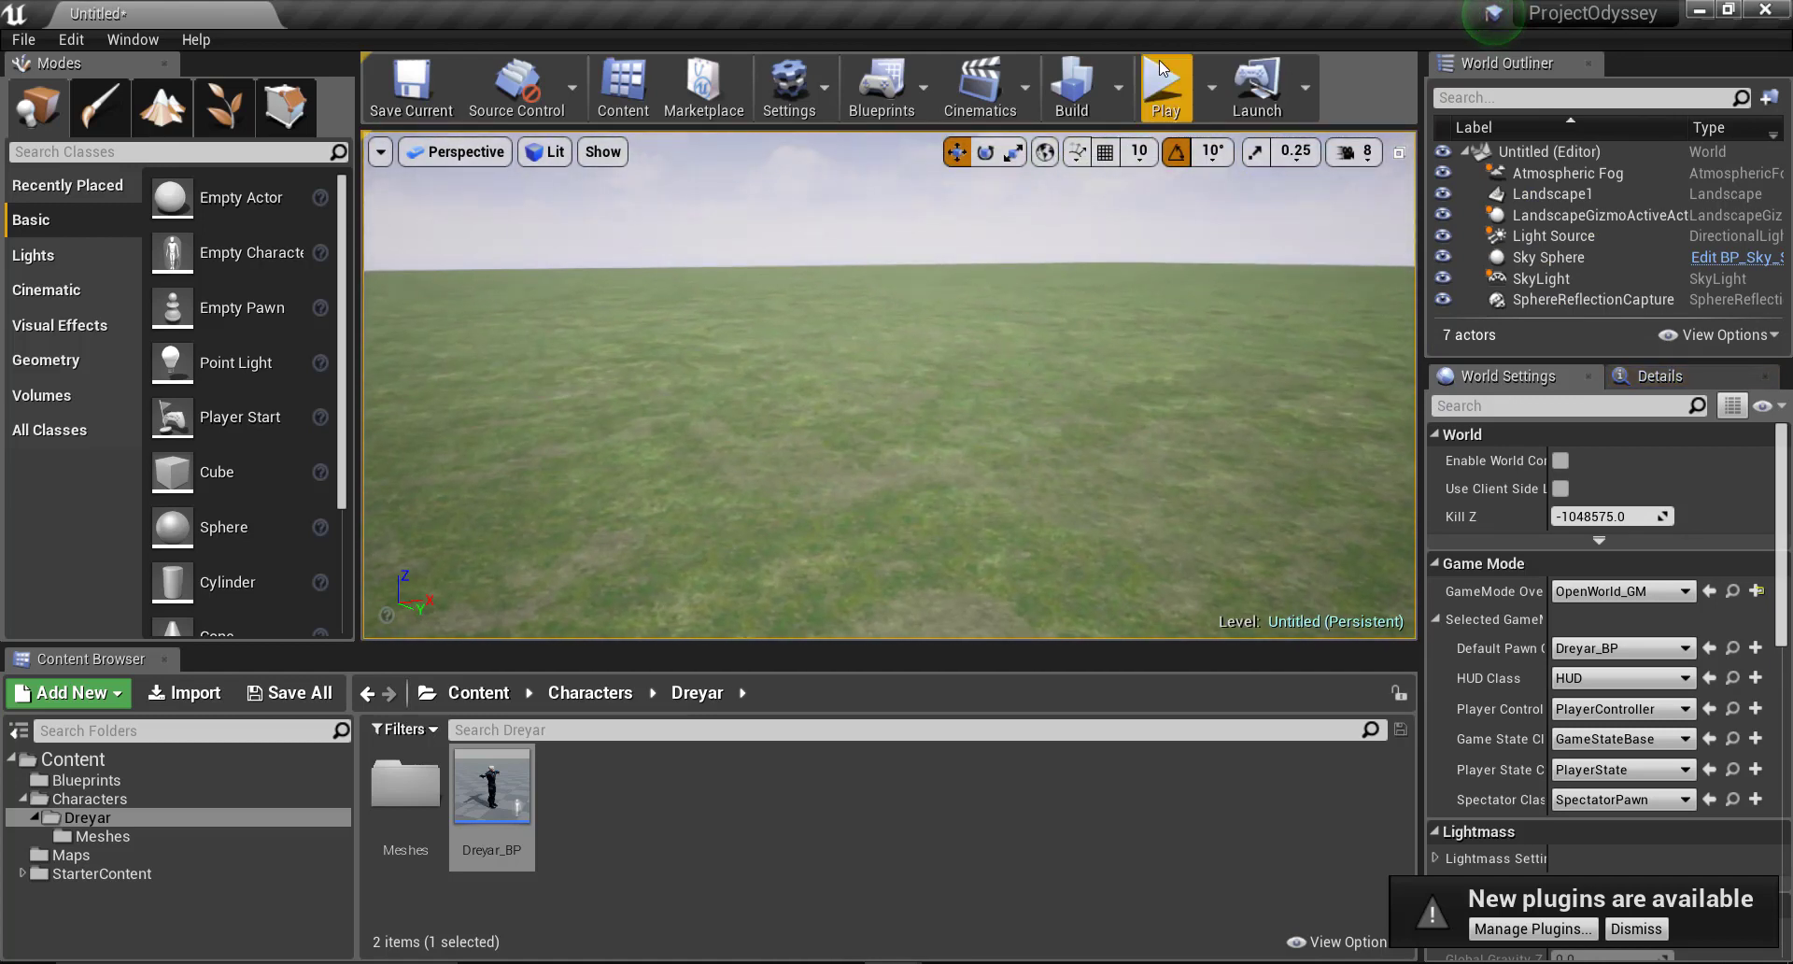
left_click(1163, 84)
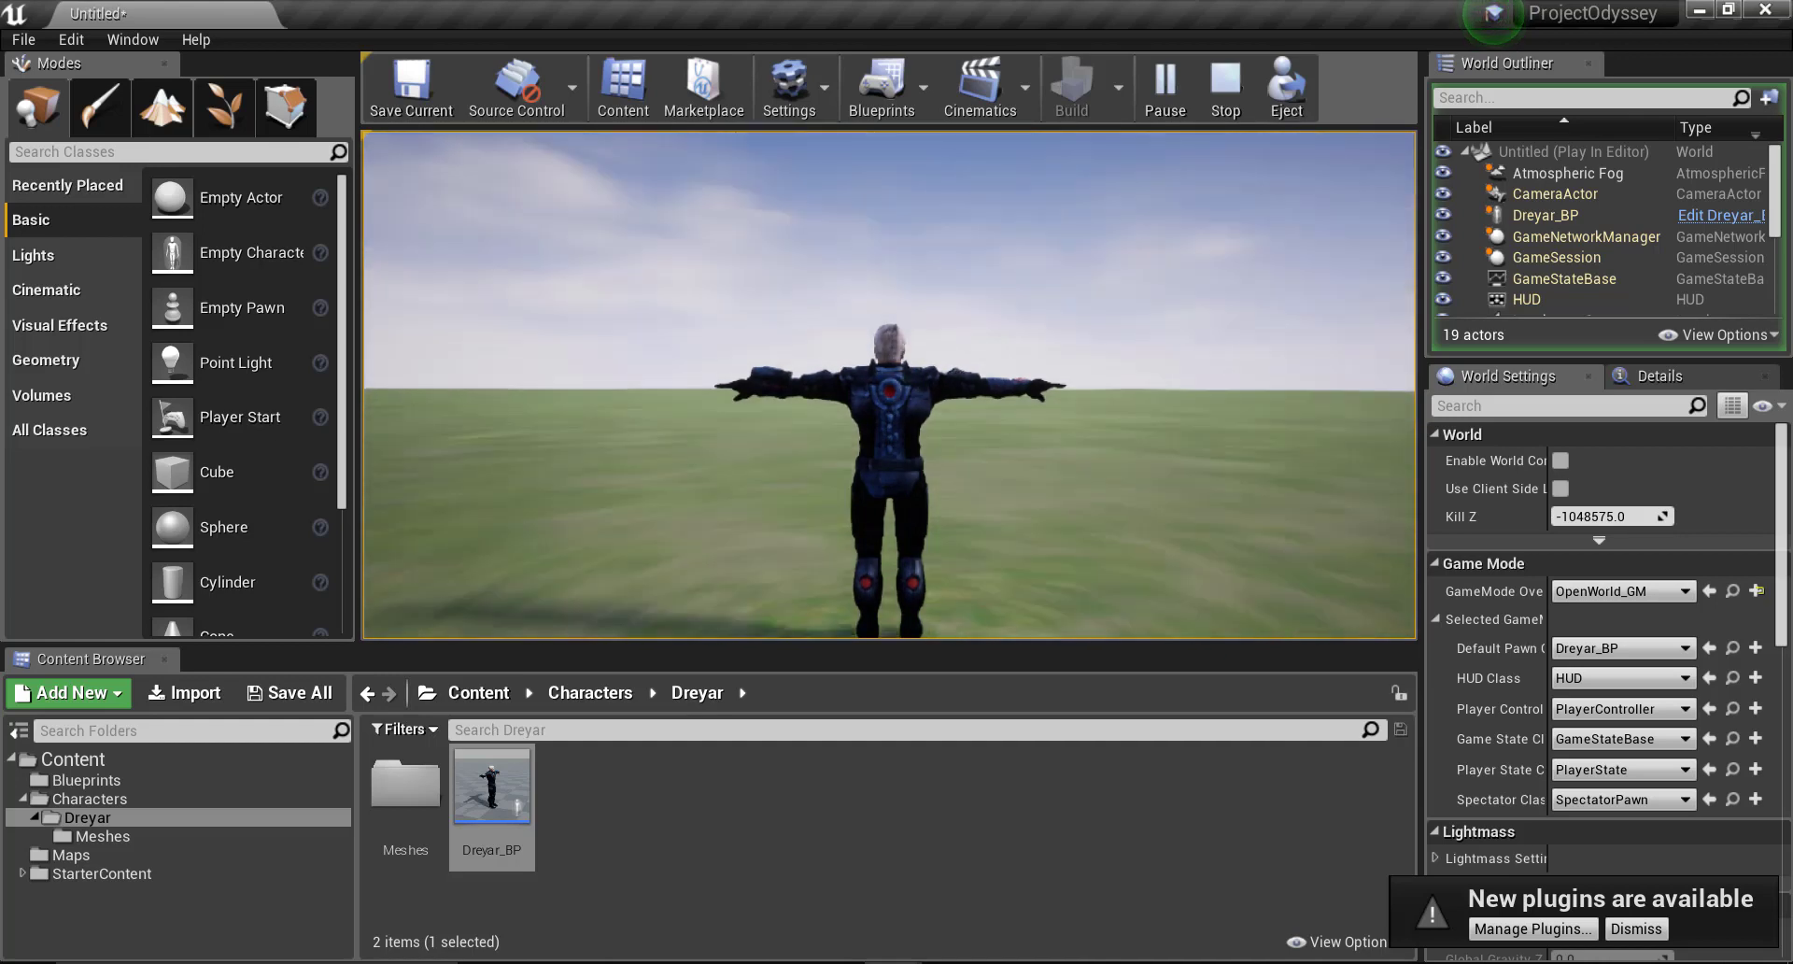
key("Escape")
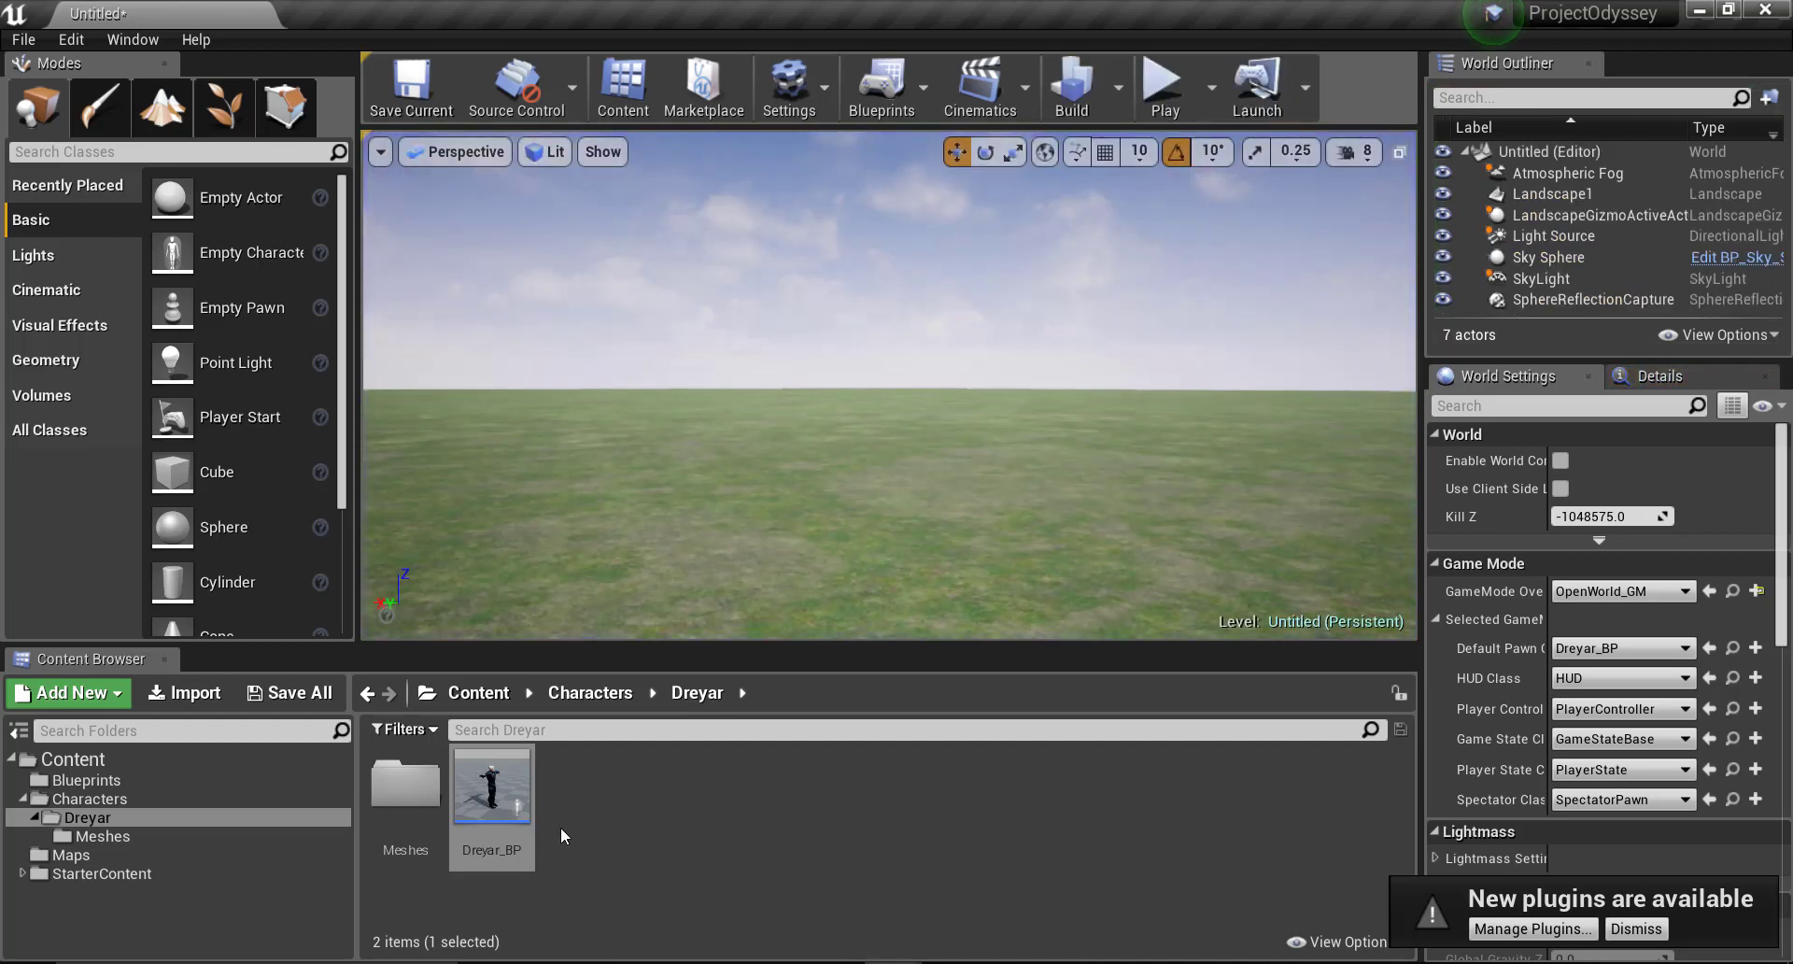
Step: Disable Use Controller Rotation Yaw in the Pawn settings of Dreyar_BP, and compile and save the blueprint
double_click(525, 815)
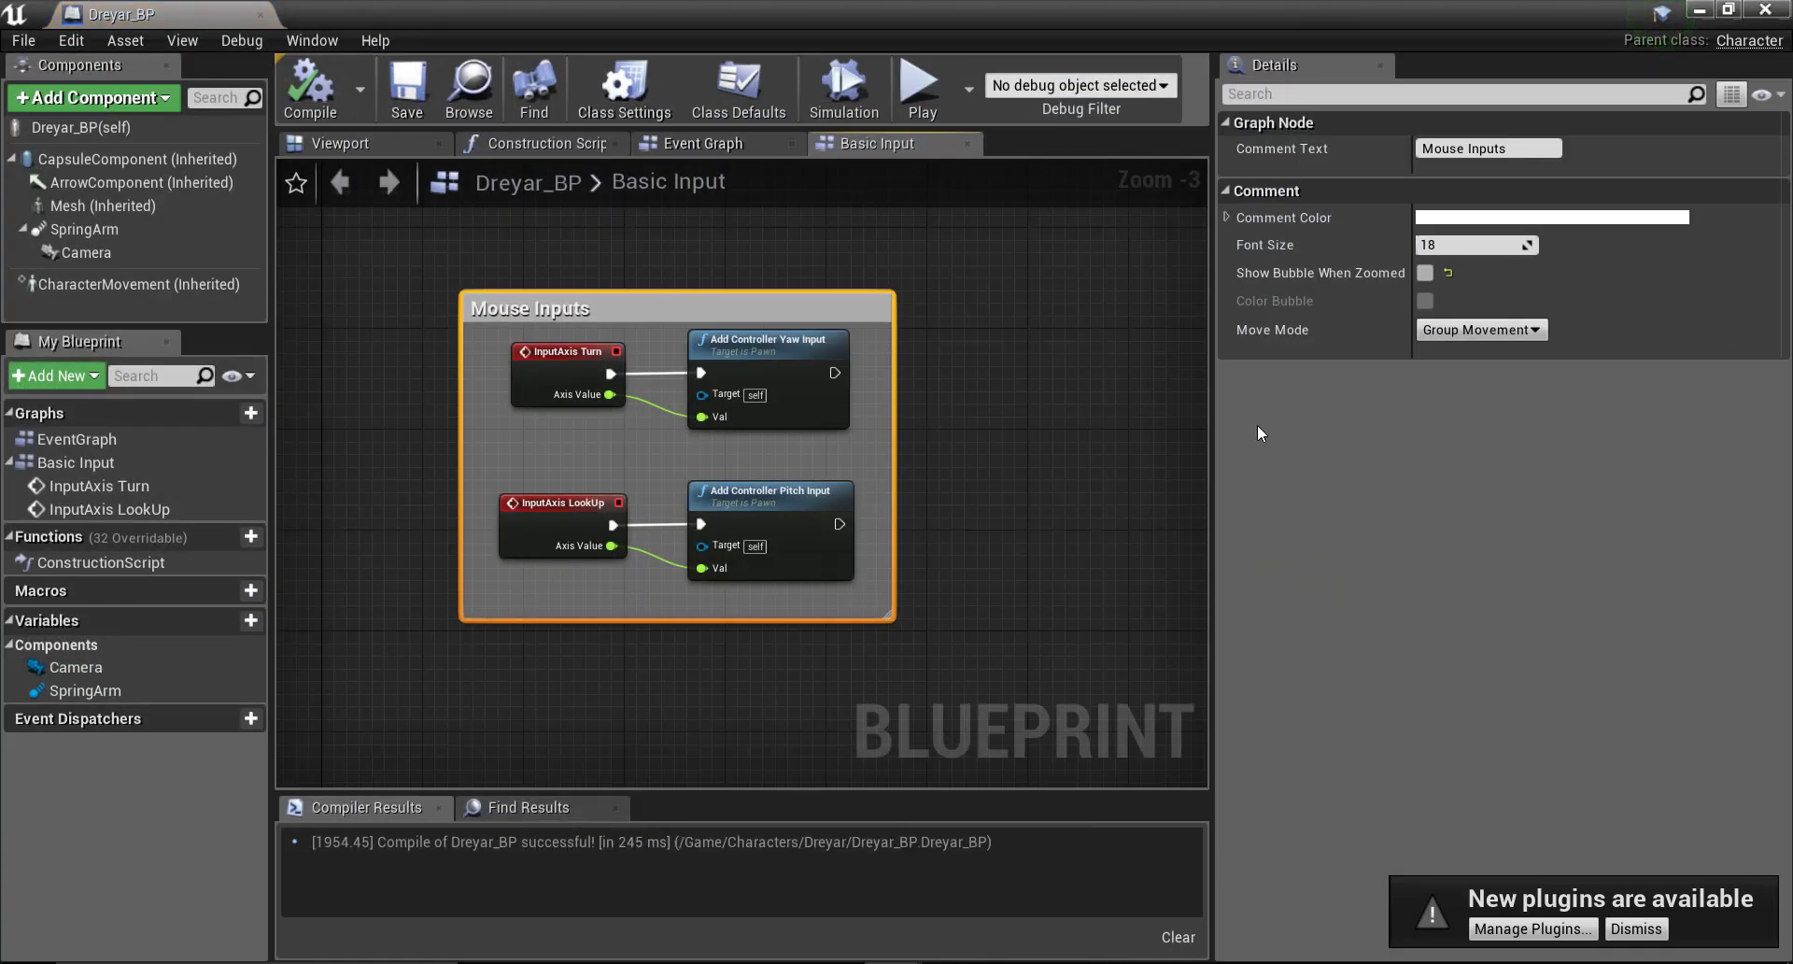
left_click(1126, 445)
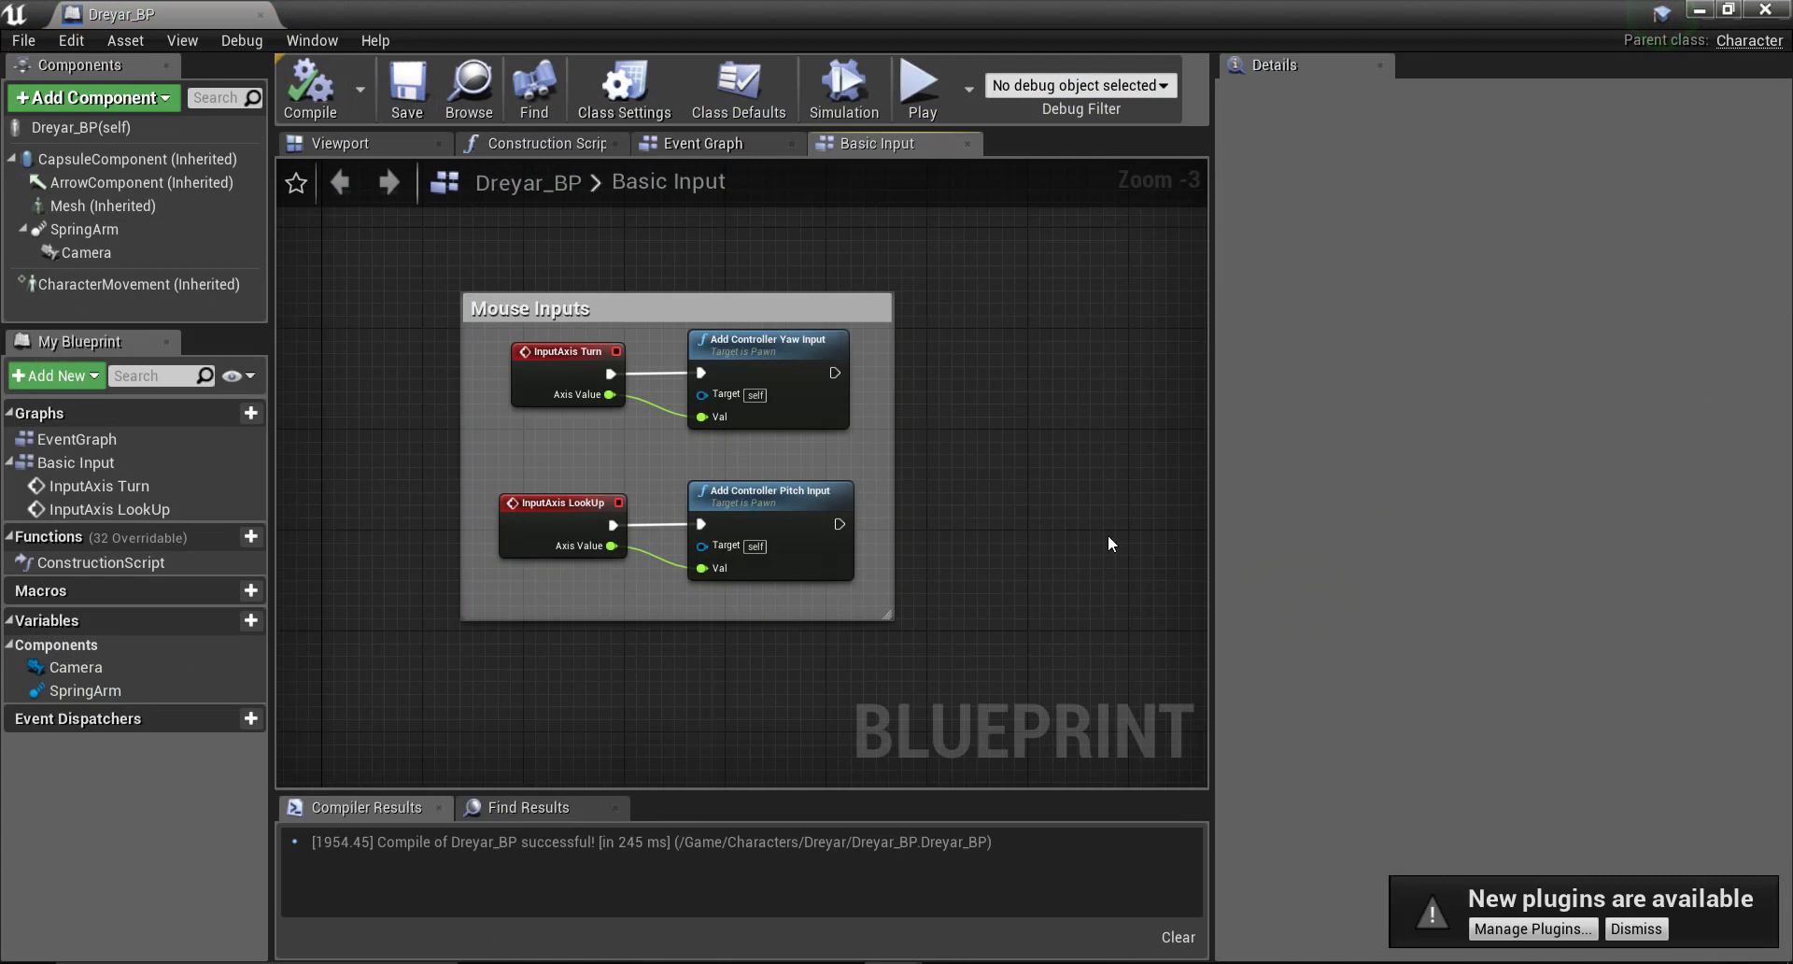
left_click(168, 125)
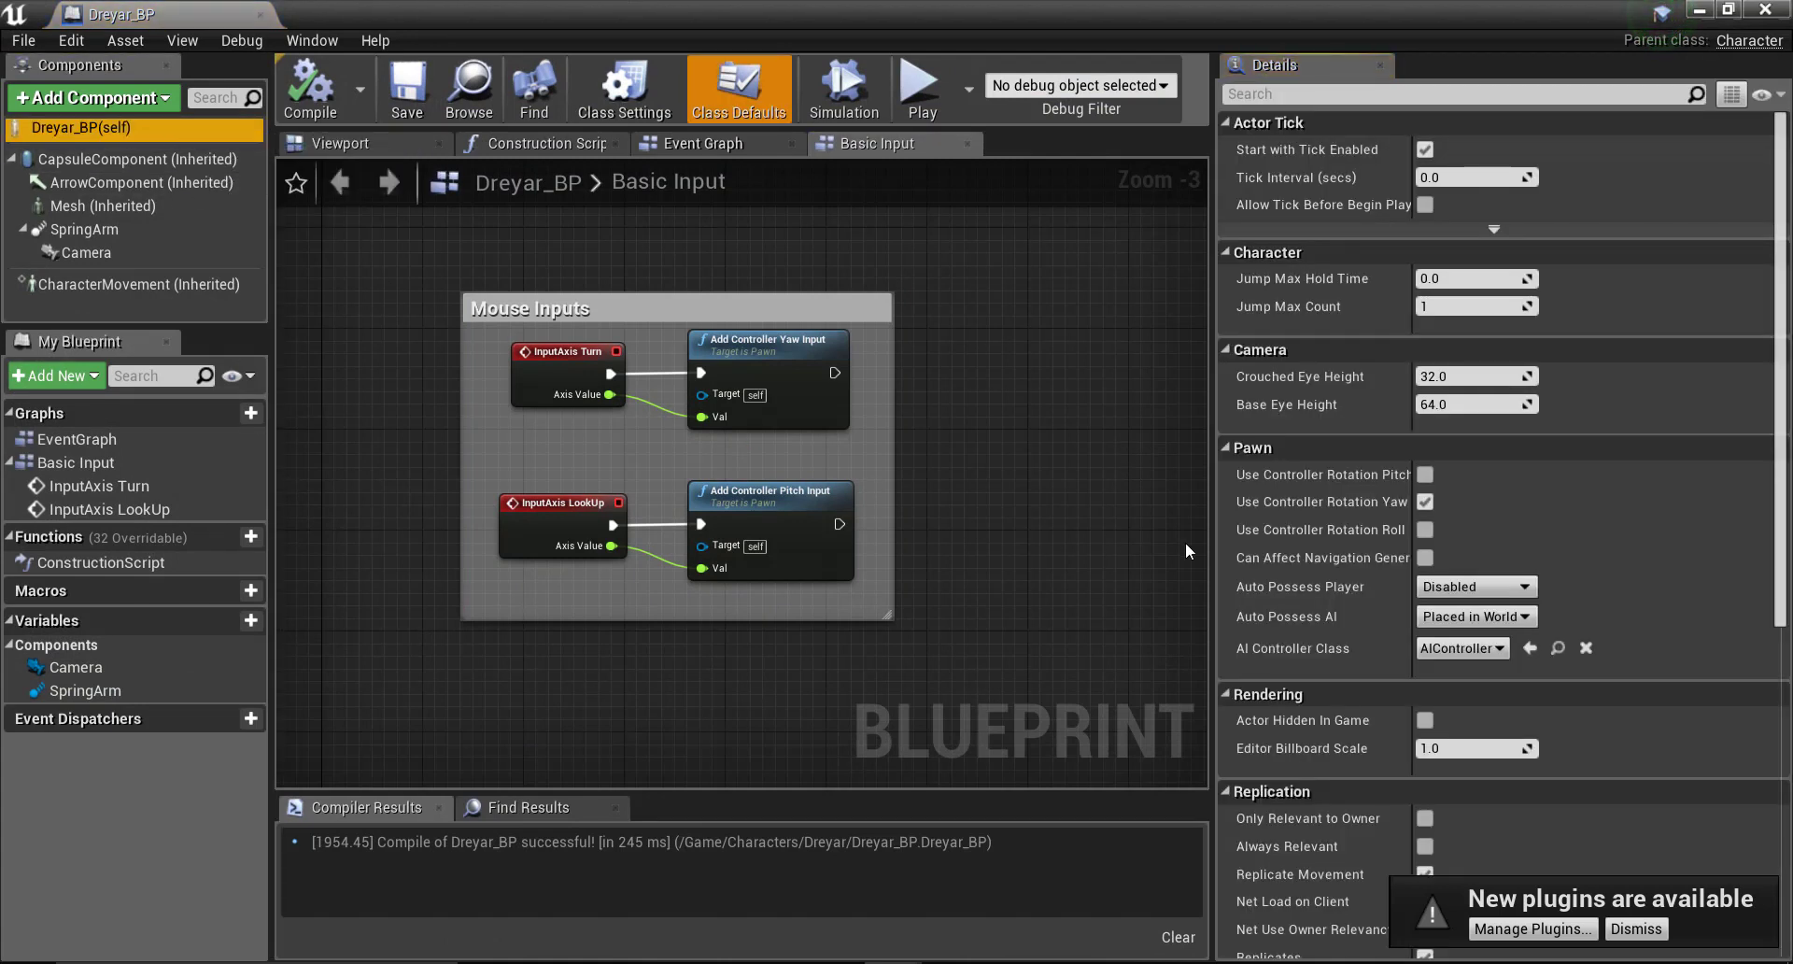
left_click_drag(1211, 504, 1158, 506)
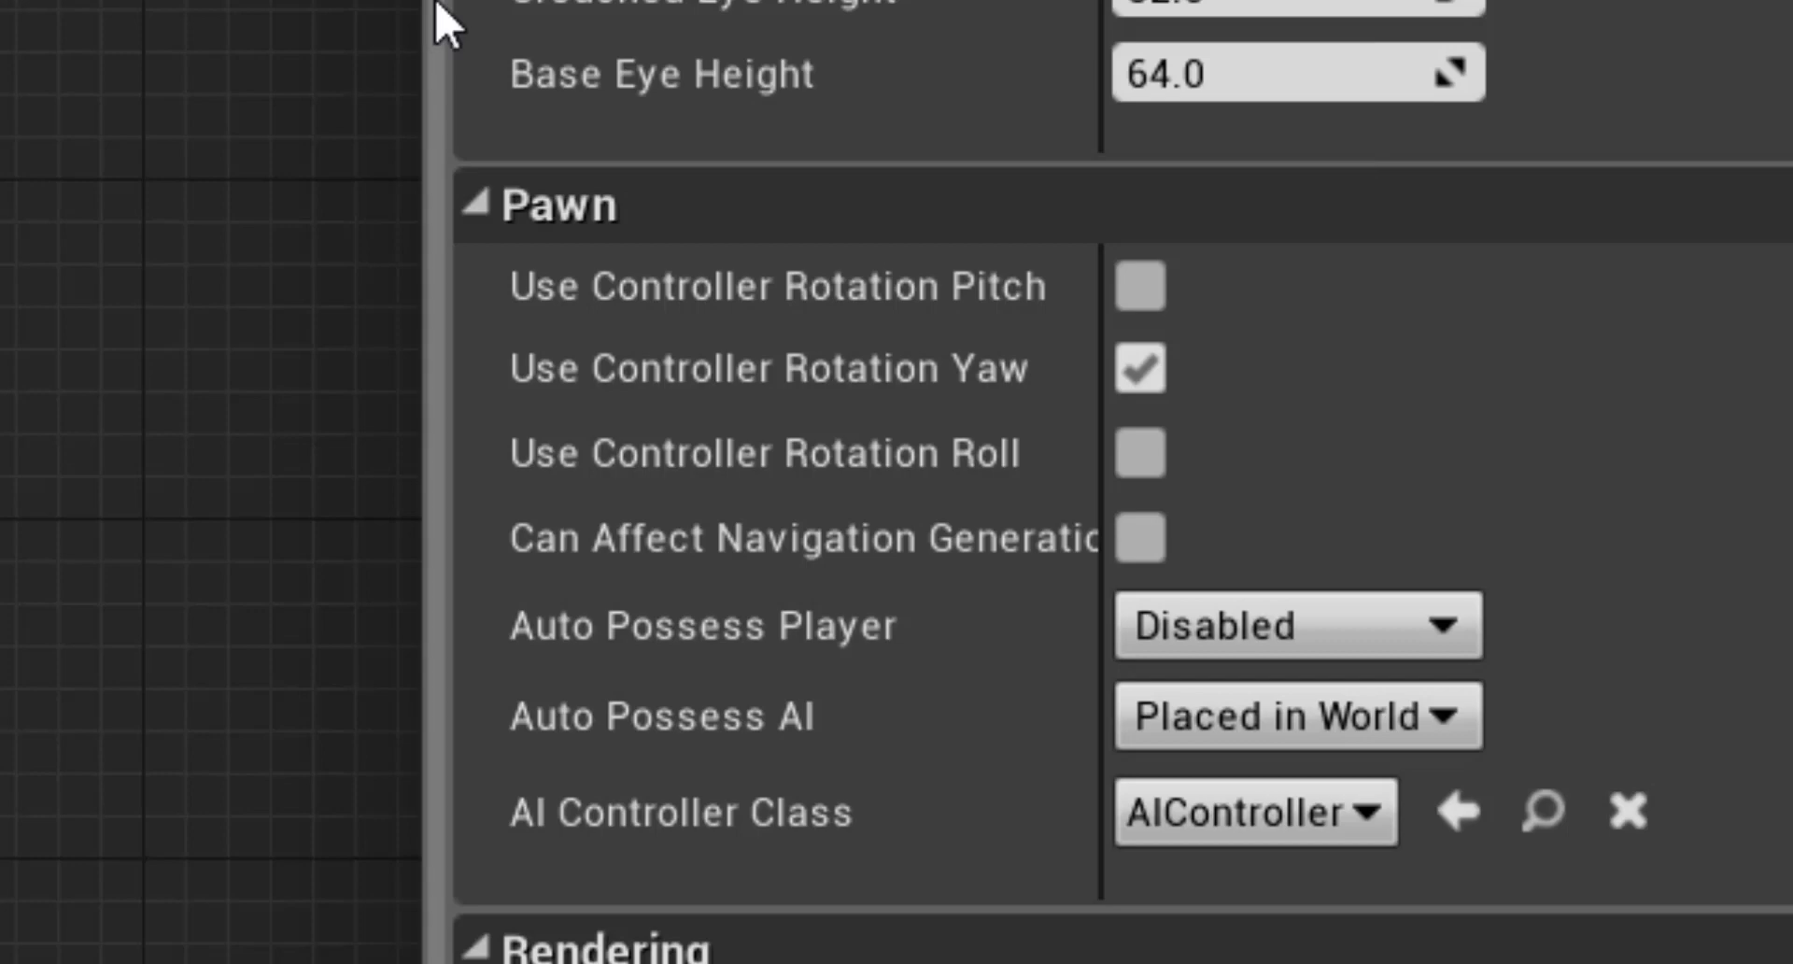
left_click(1144, 381)
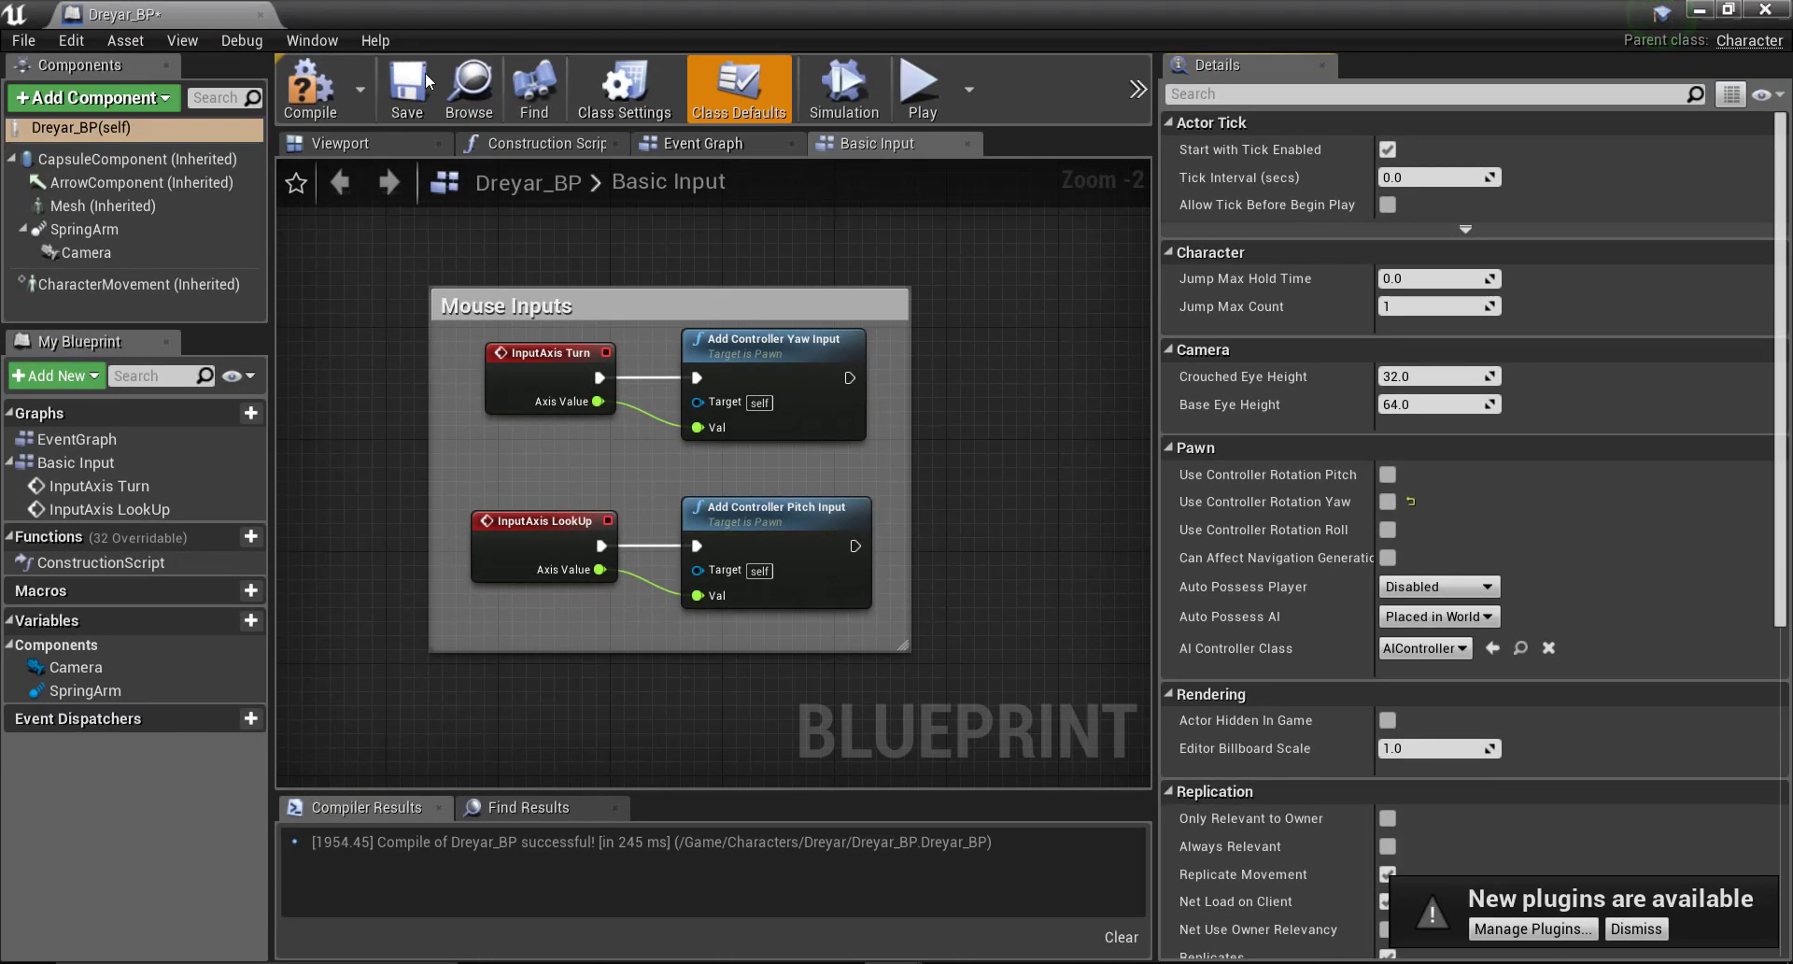
left_click(310, 89)
left_click(407, 88)
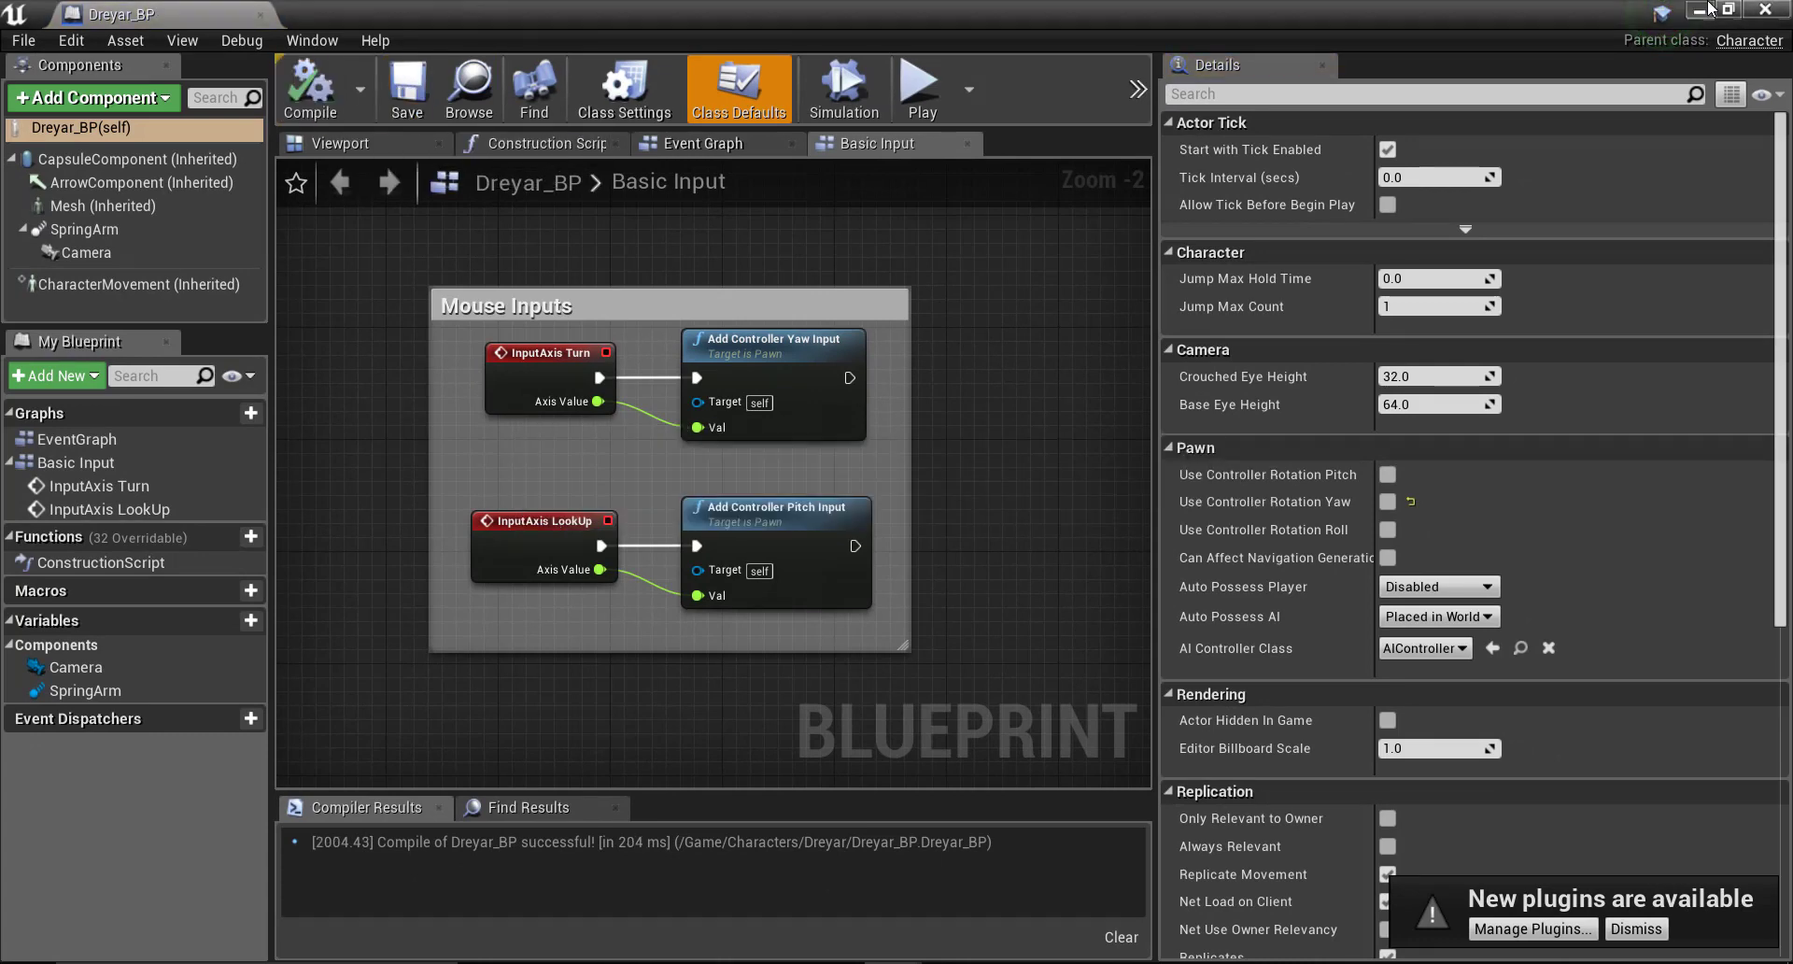
Step: Play-test the level to check how the character reacts to mouse input without controller yaw rotation
left_click(1699, 9)
left_click(1163, 86)
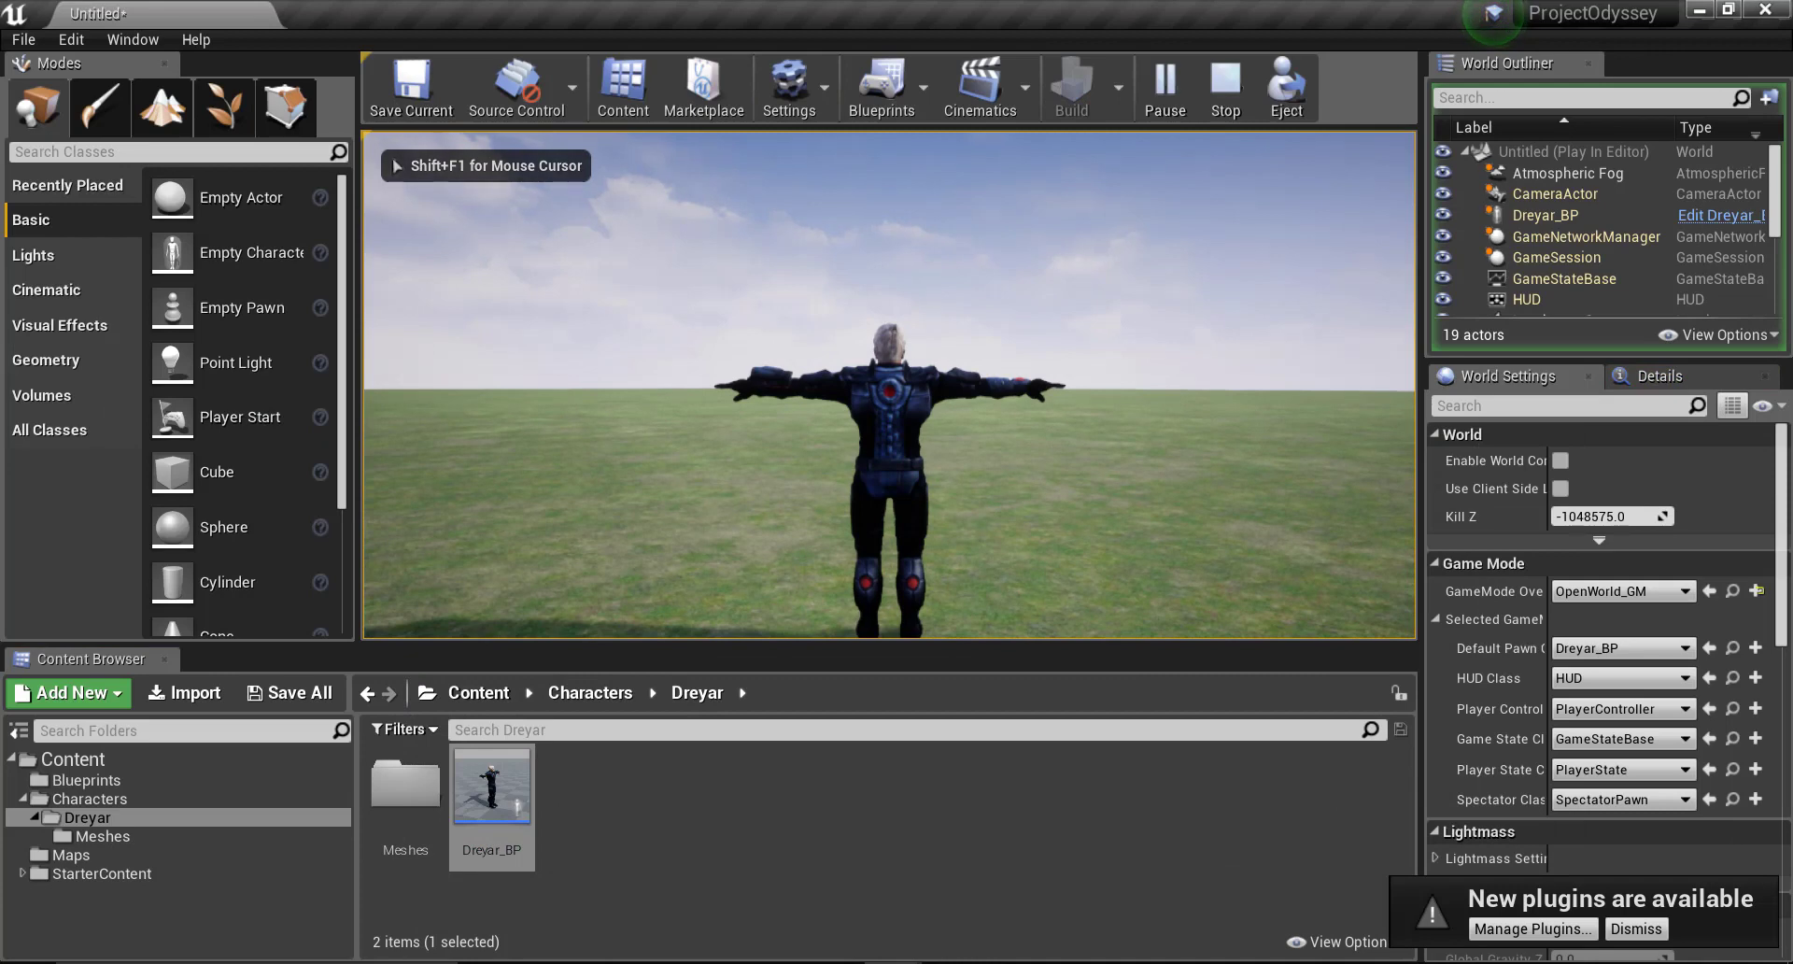
key("Escape")
Step: Enable Use Pawn Control Rotation on the SpringArm component of Dreyar_BP, and compile and save the blueprint
mouse_move(892, 962)
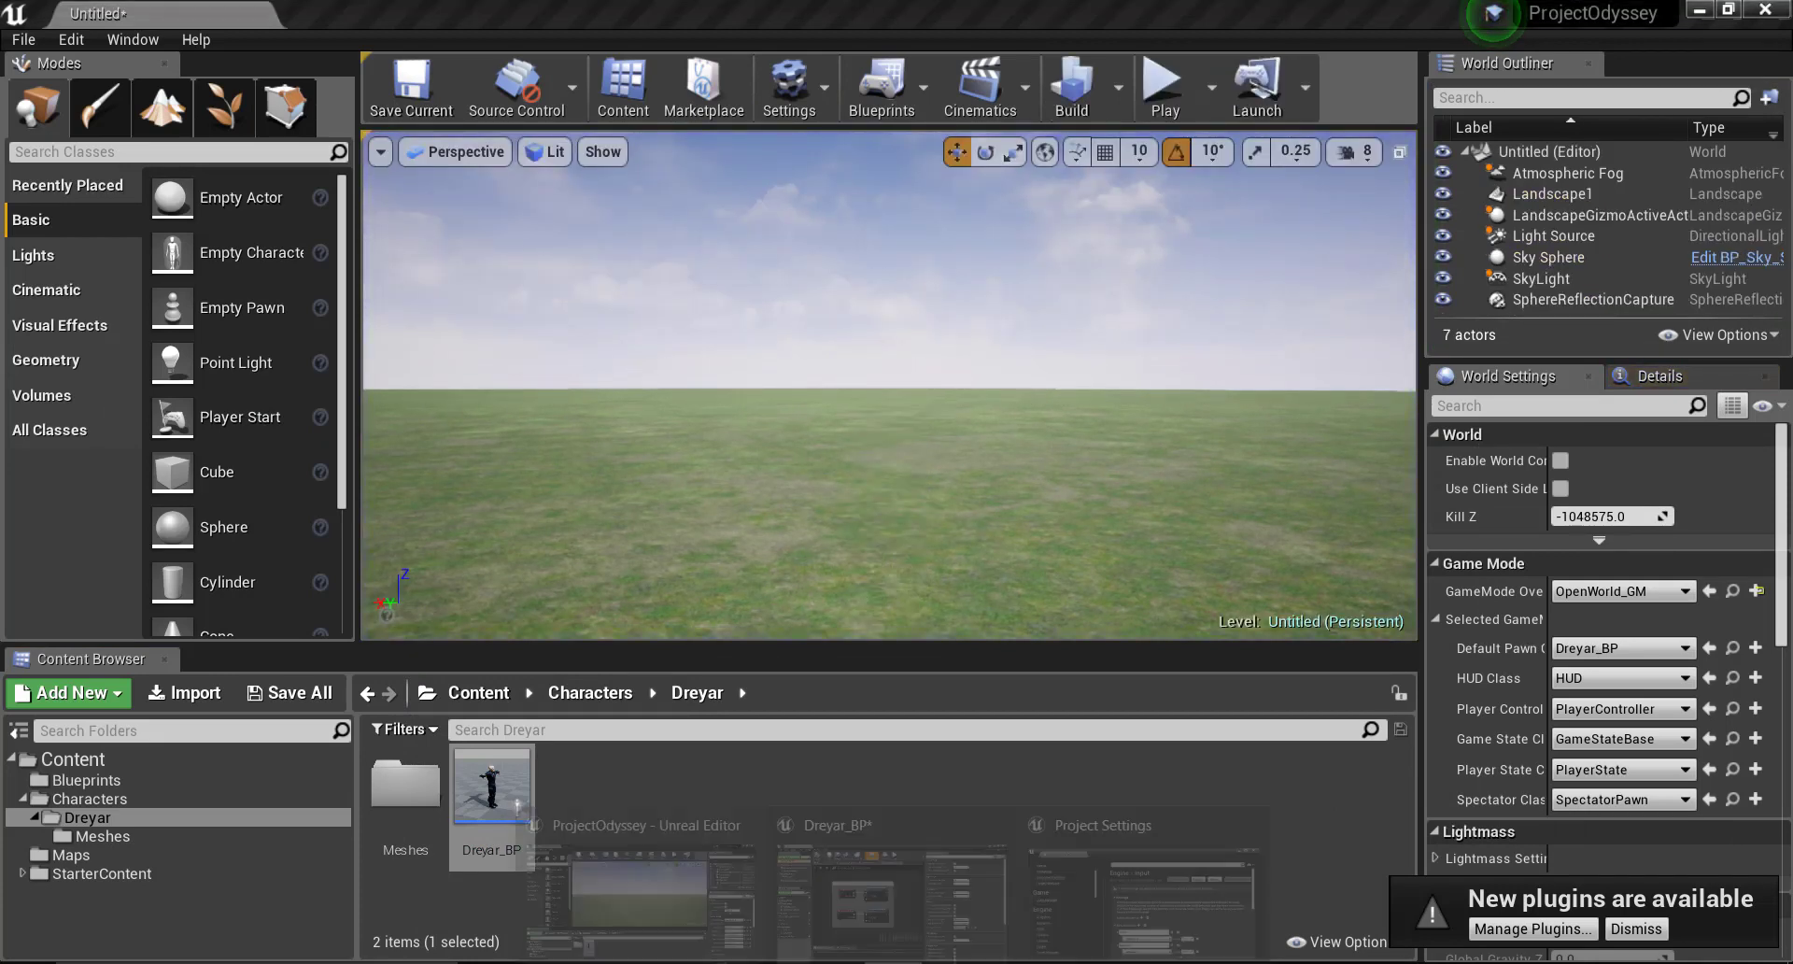
left_click(899, 887)
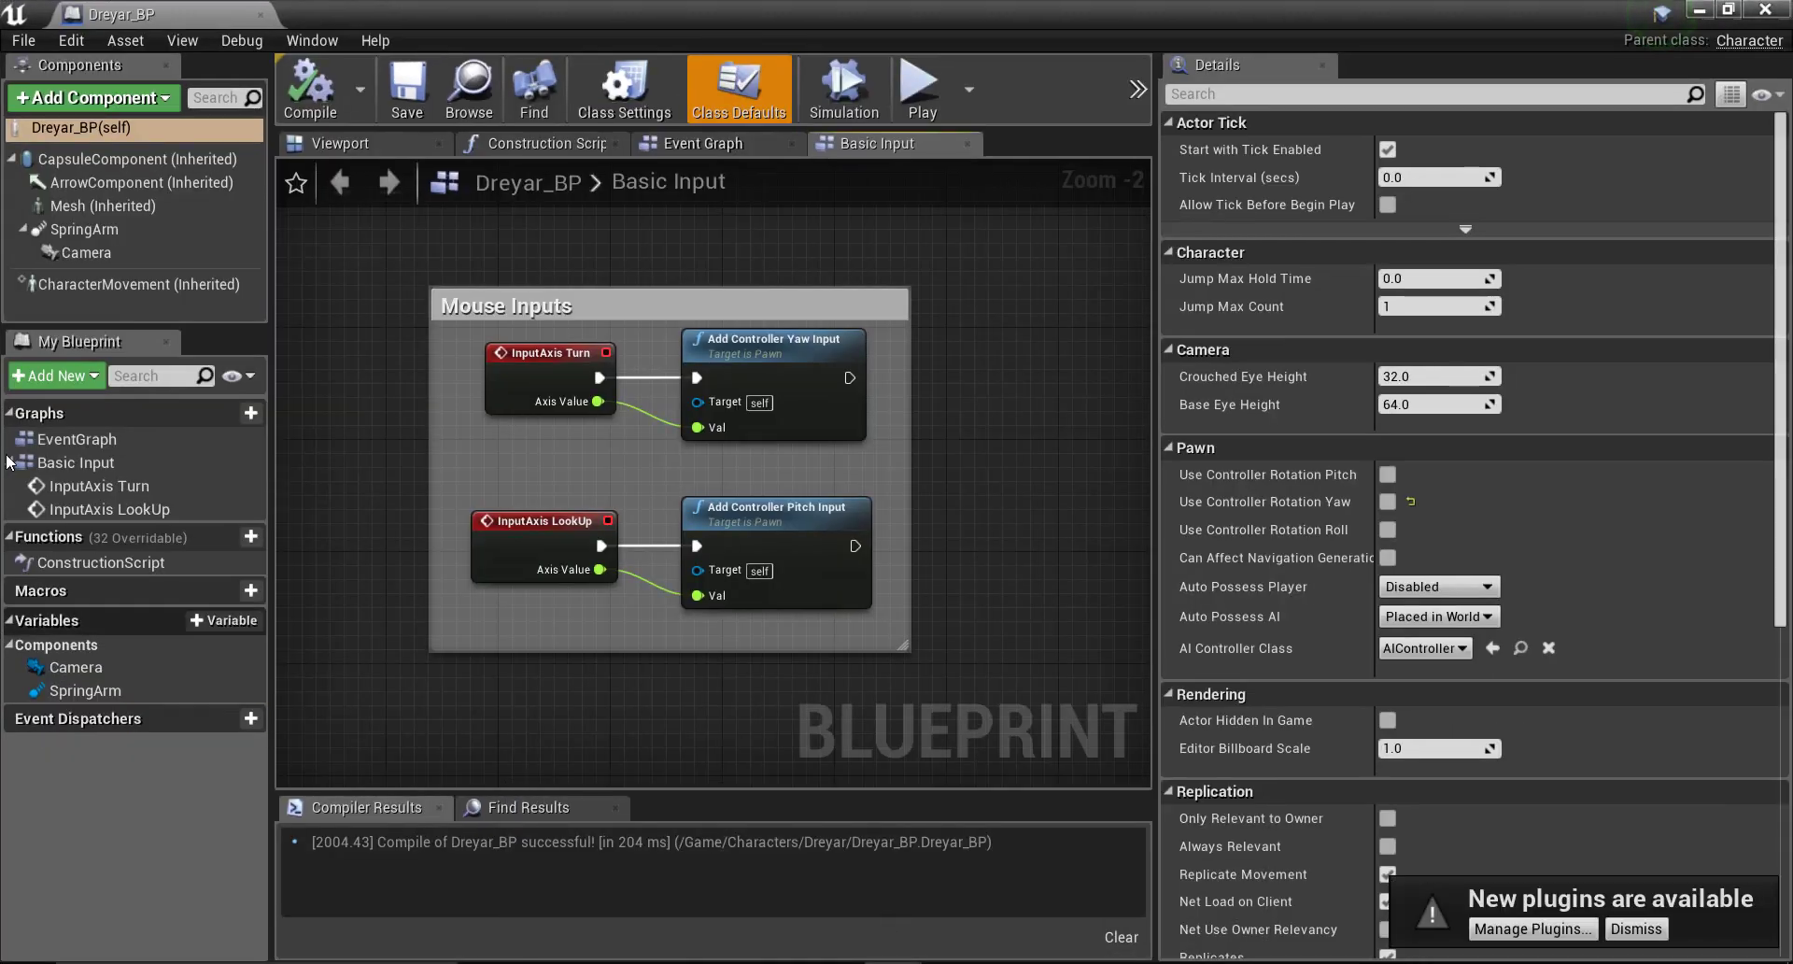
left_click(67, 229)
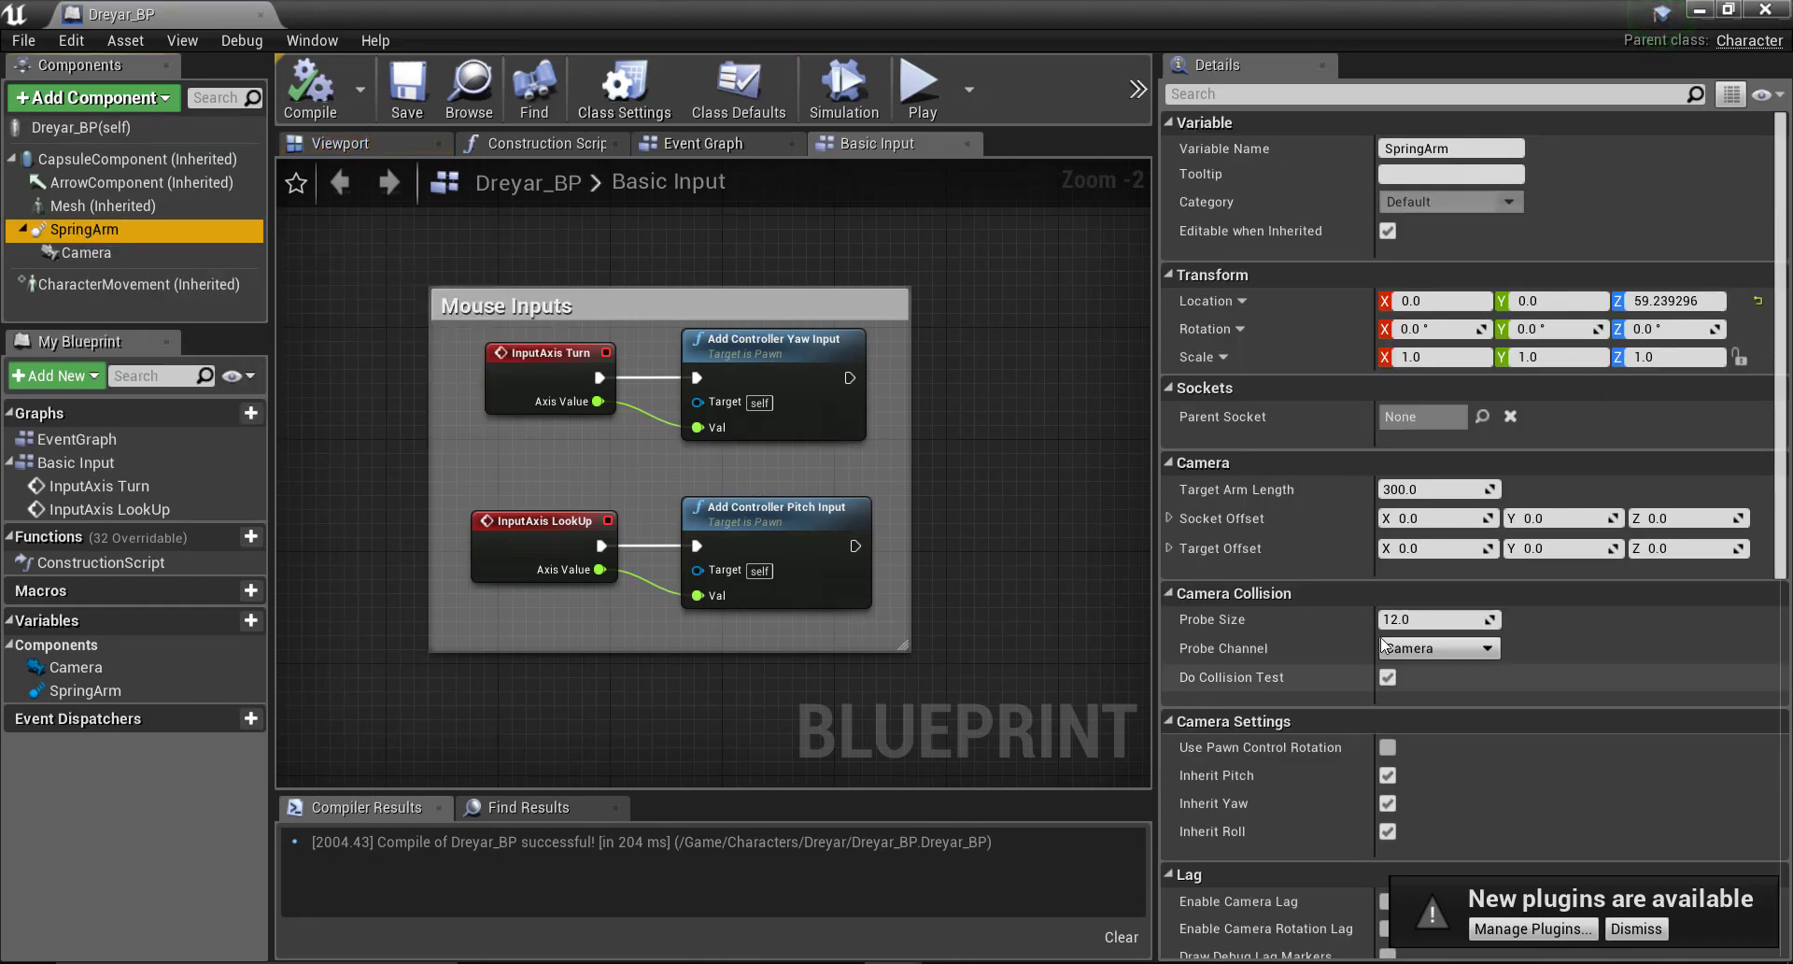
scroll(1519, 540, "down", 1)
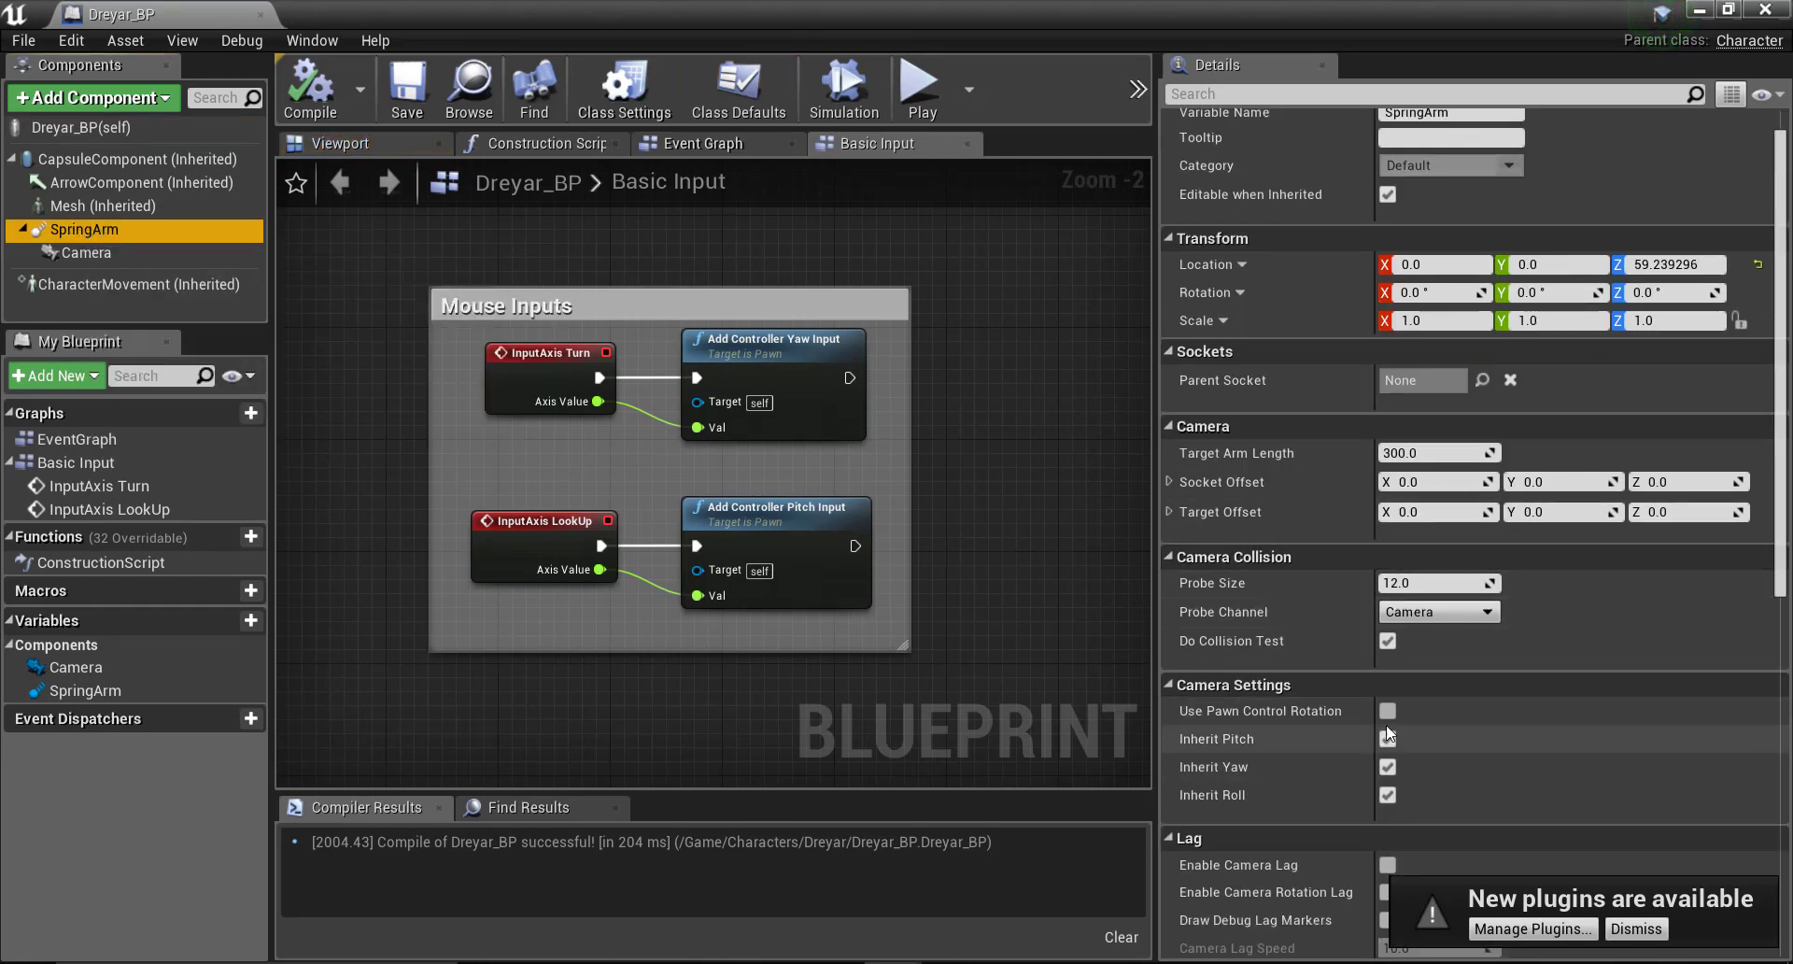
mouse_move(1388, 712)
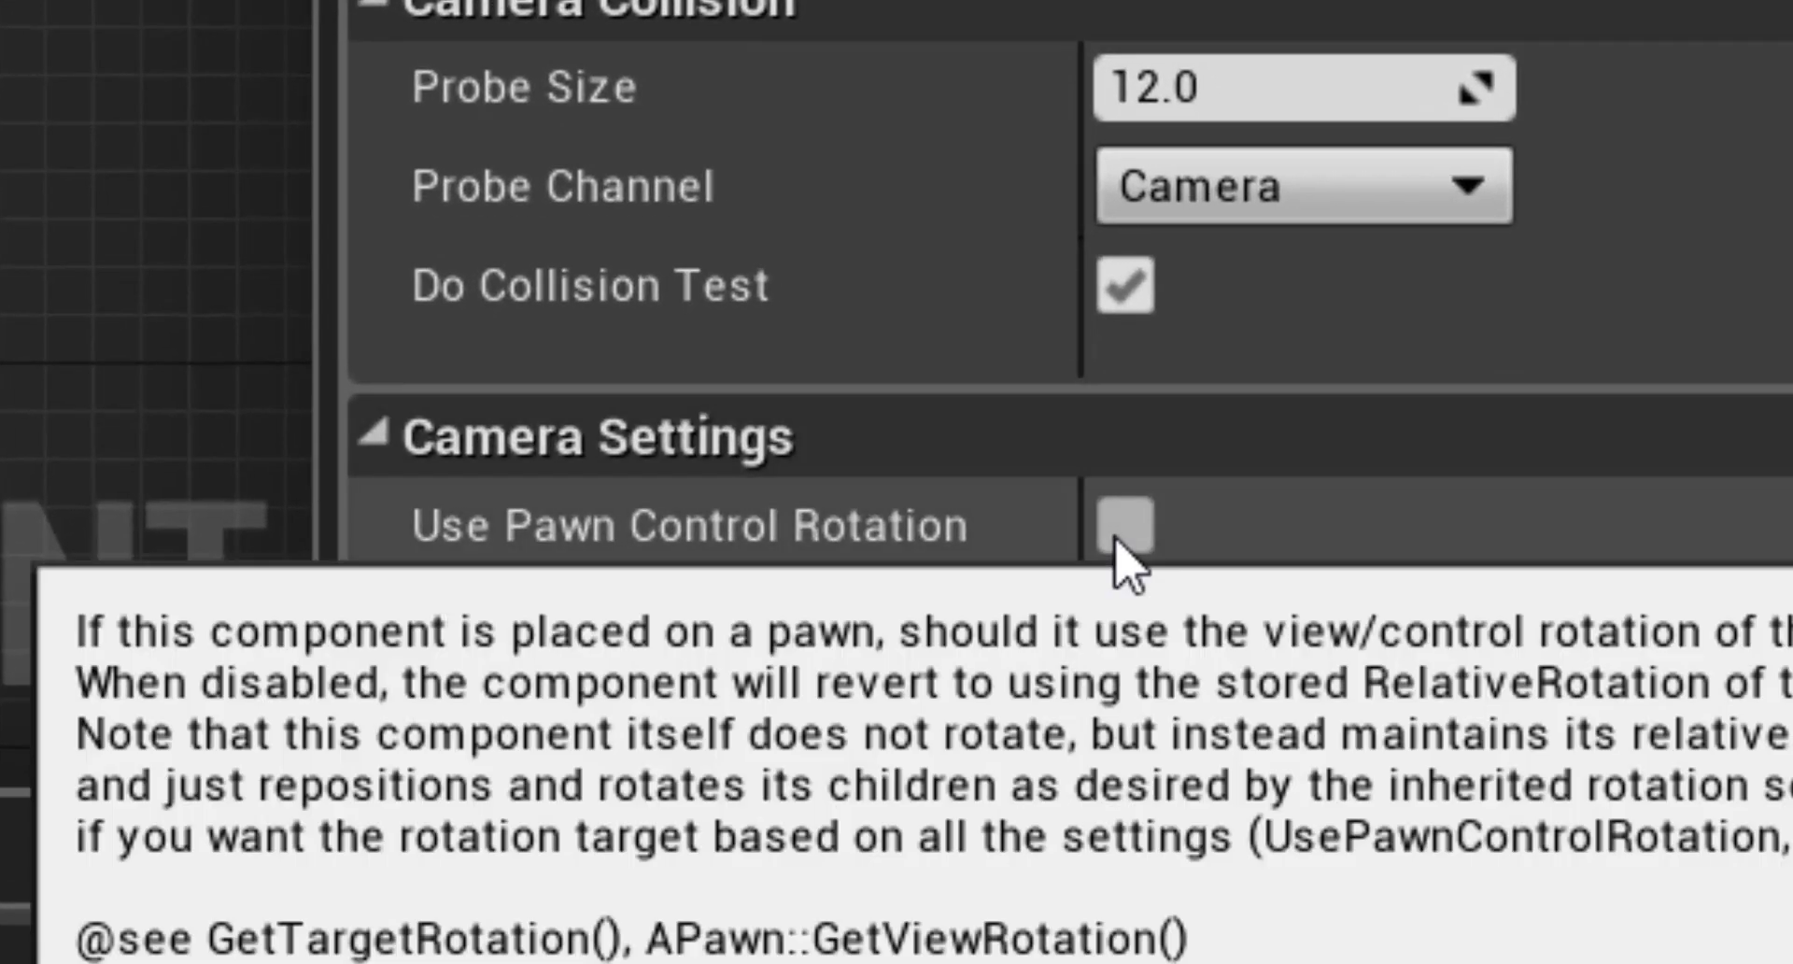
left_click(1359, 690)
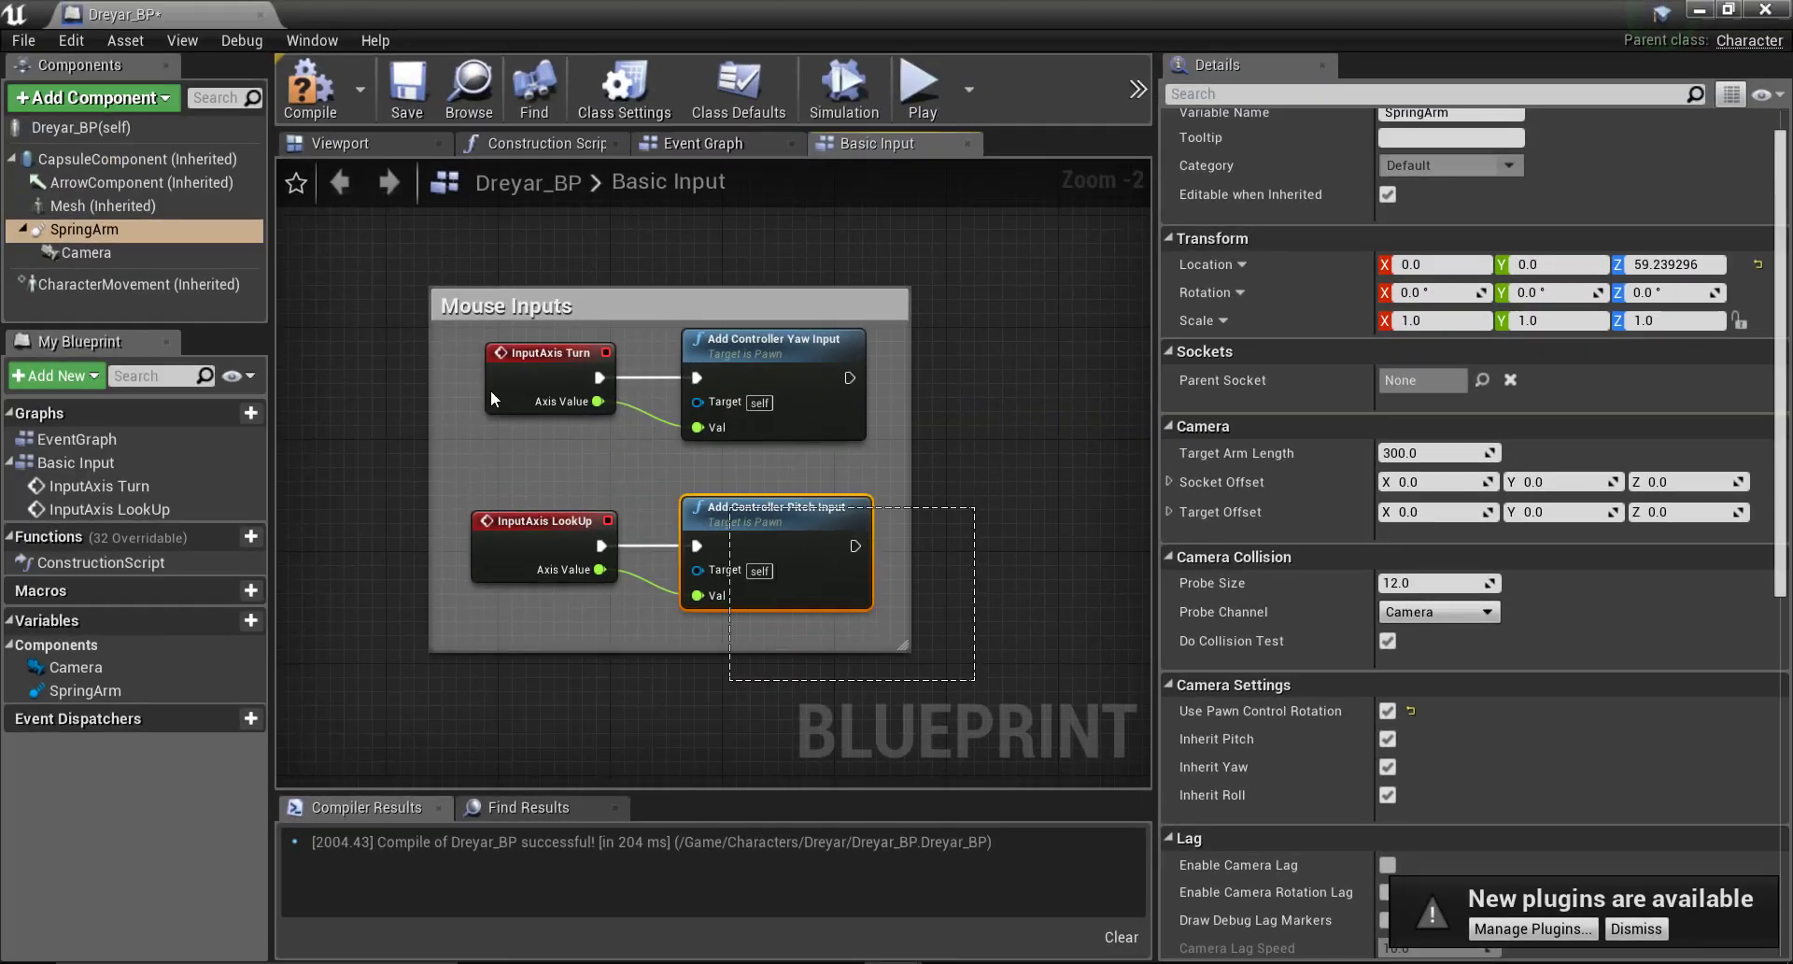
left_click_drag(1034, 680, 441, 265)
left_click(452, 269)
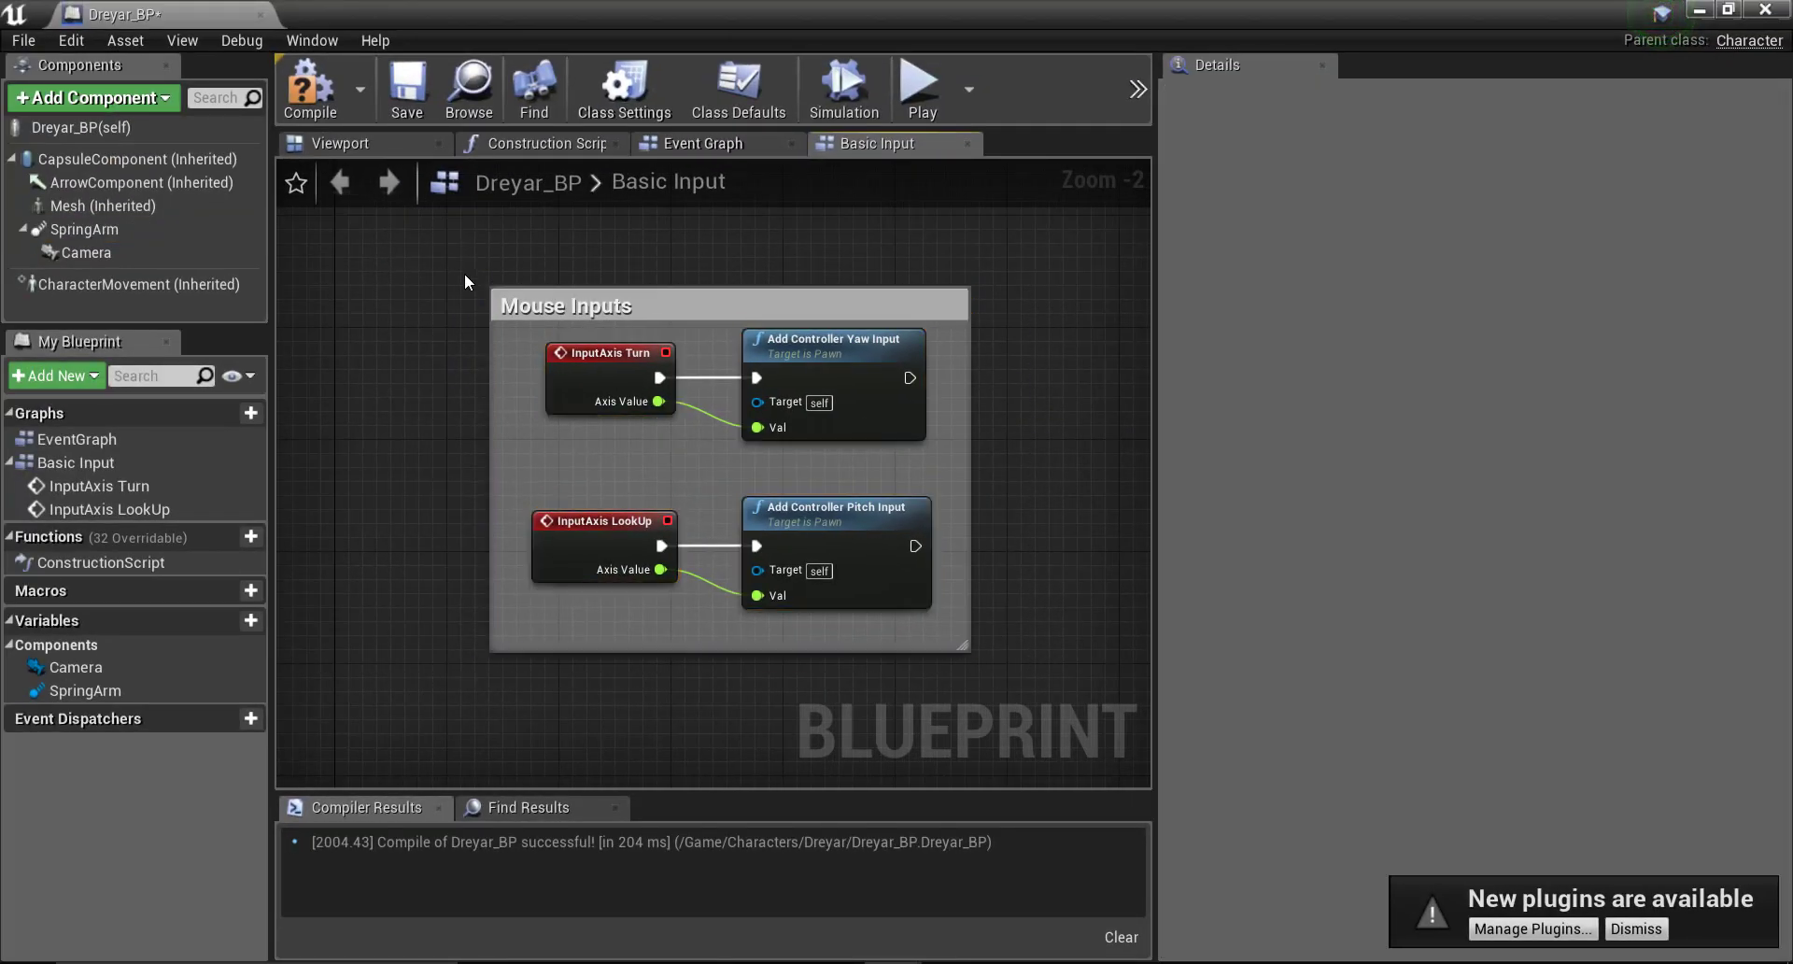
left_click(328, 117)
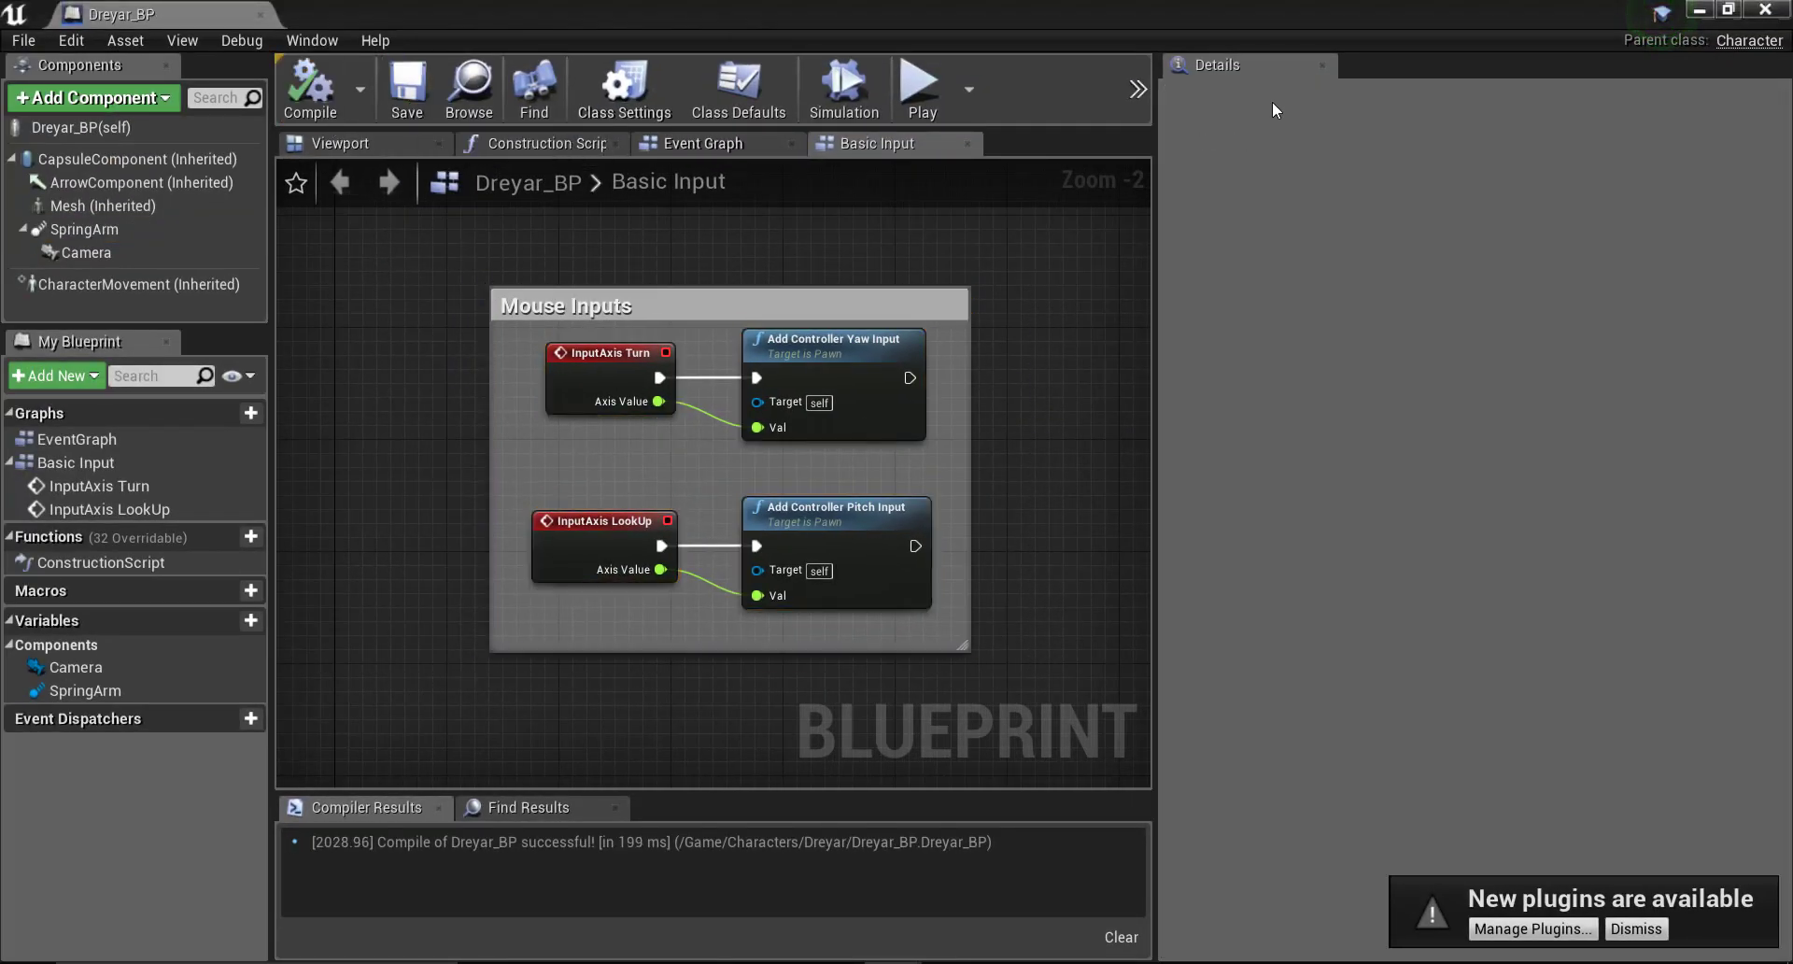
Step: Play-test the level to check that the mouse orbits the spring arm camera around the character
left_click(1698, 8)
left_click(1156, 82)
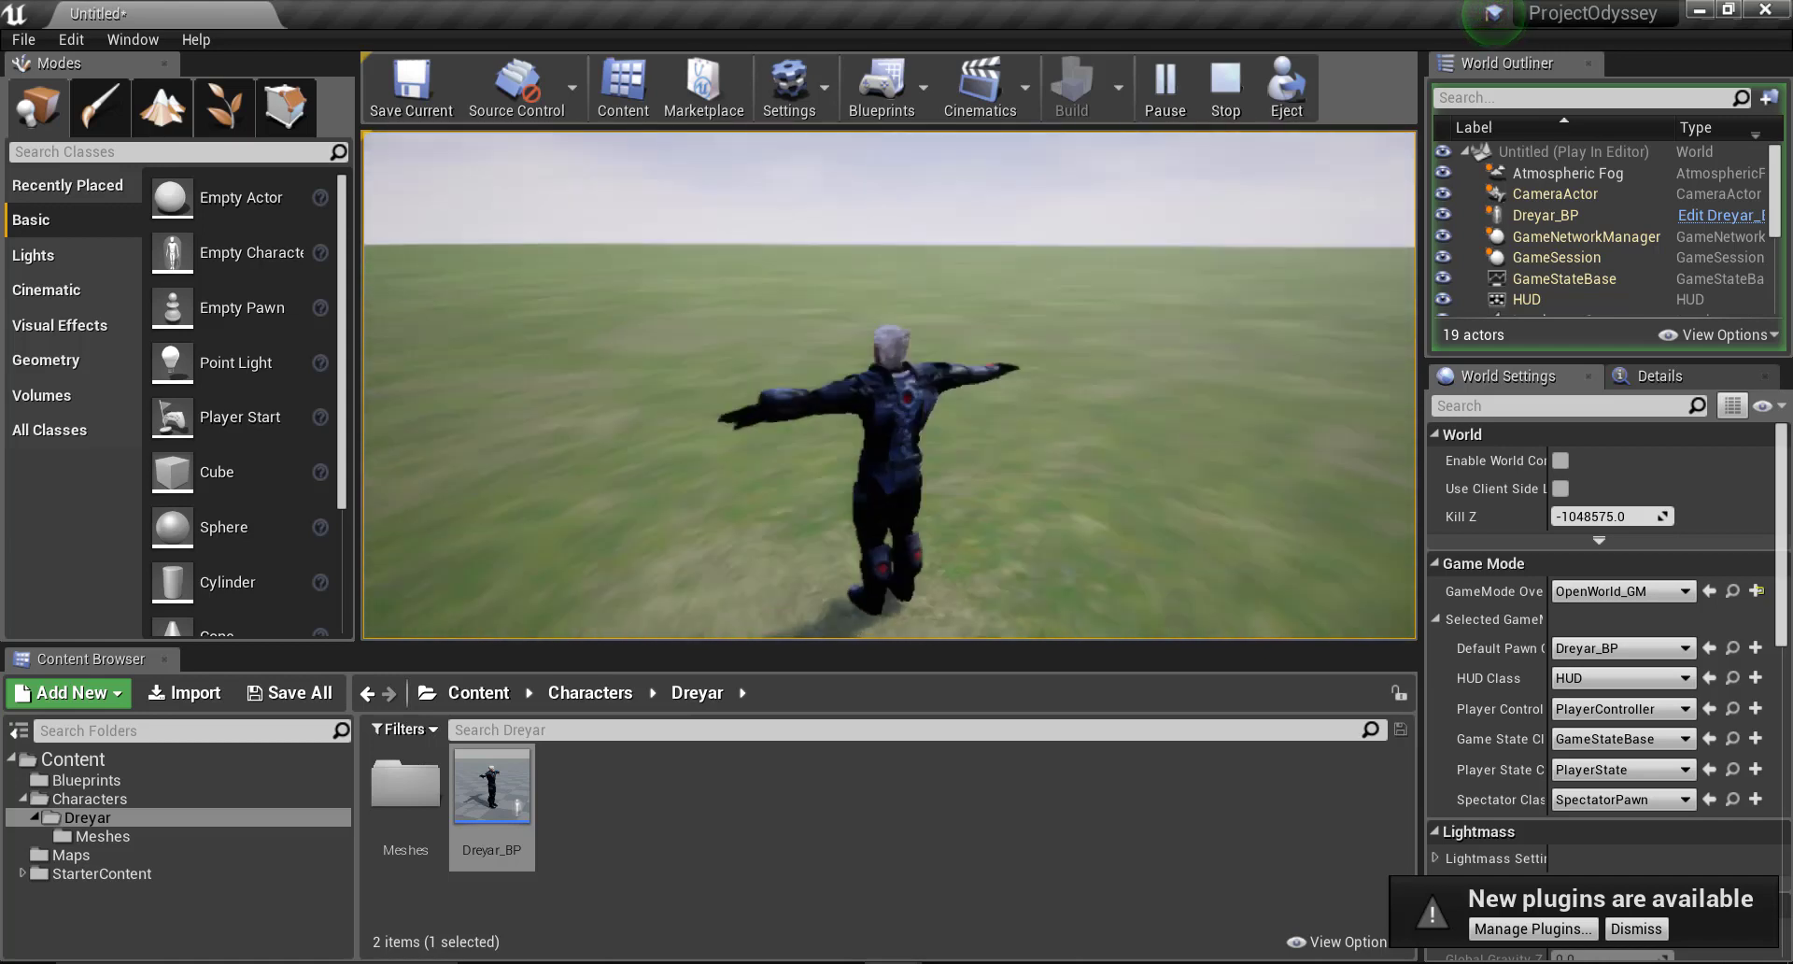
key("Escape")
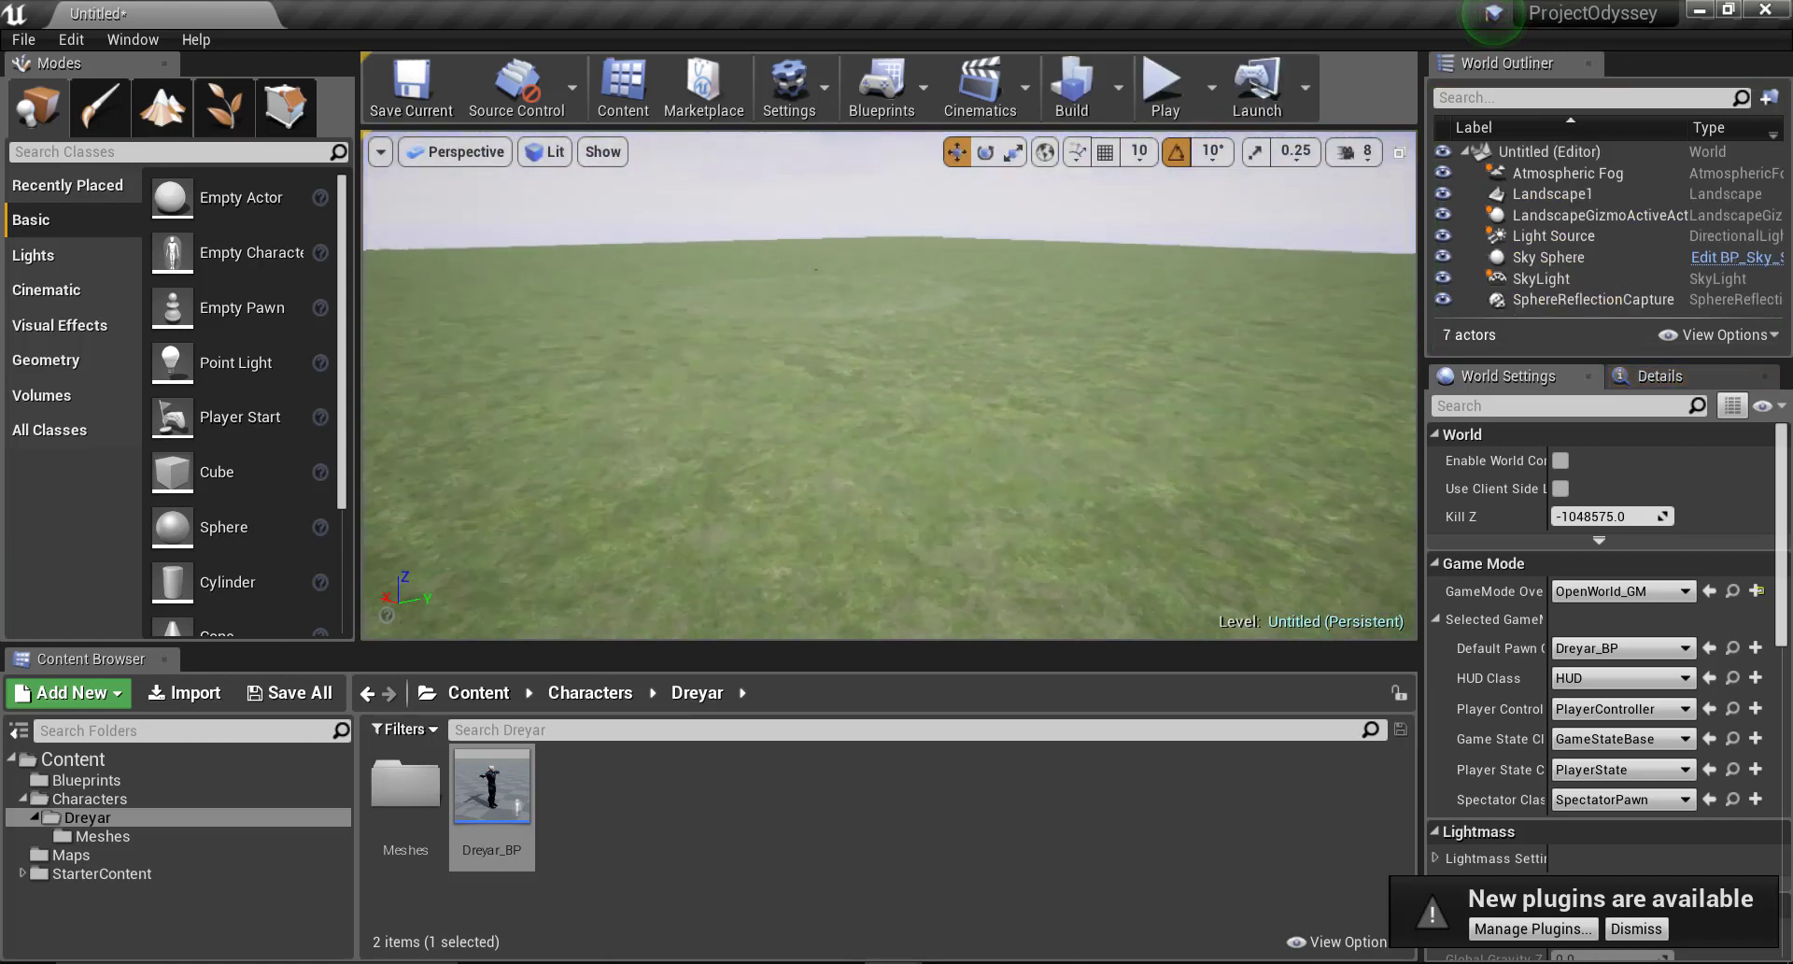
Step: Aim the level view at another part of the landscape and play the level again to view the character from the front
right_click_drag(888, 384, 1401, 388)
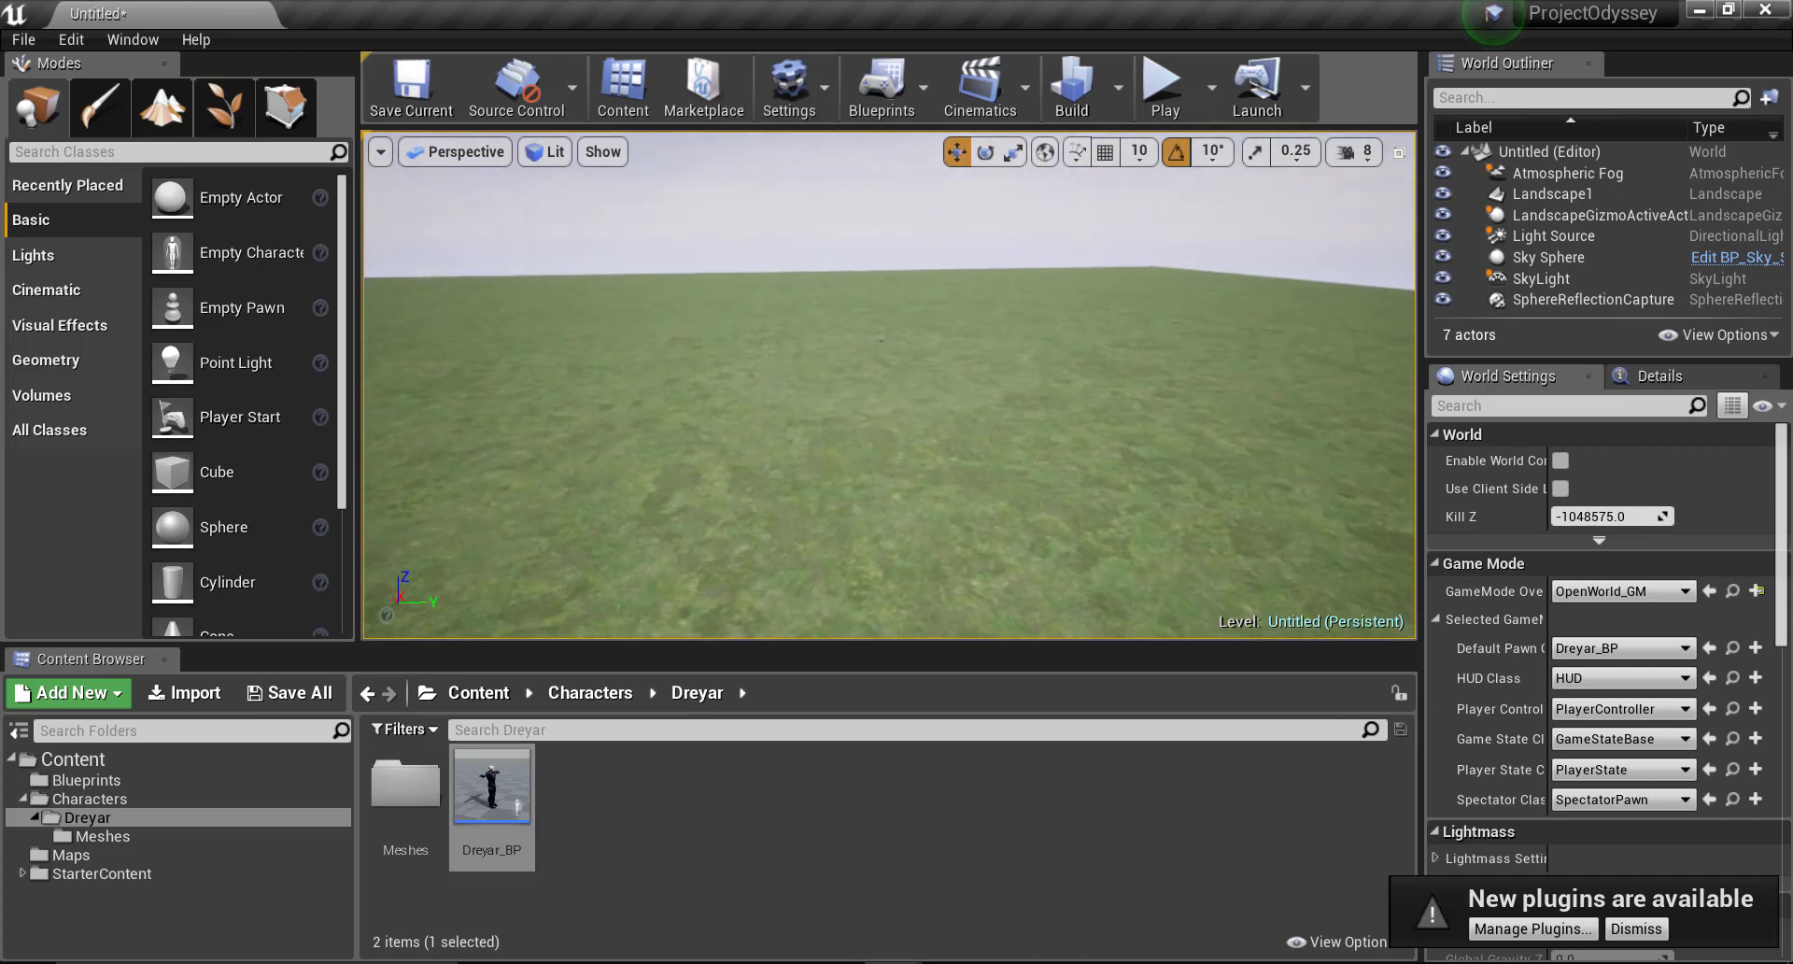
right_click_drag(887, 385, 766, 398)
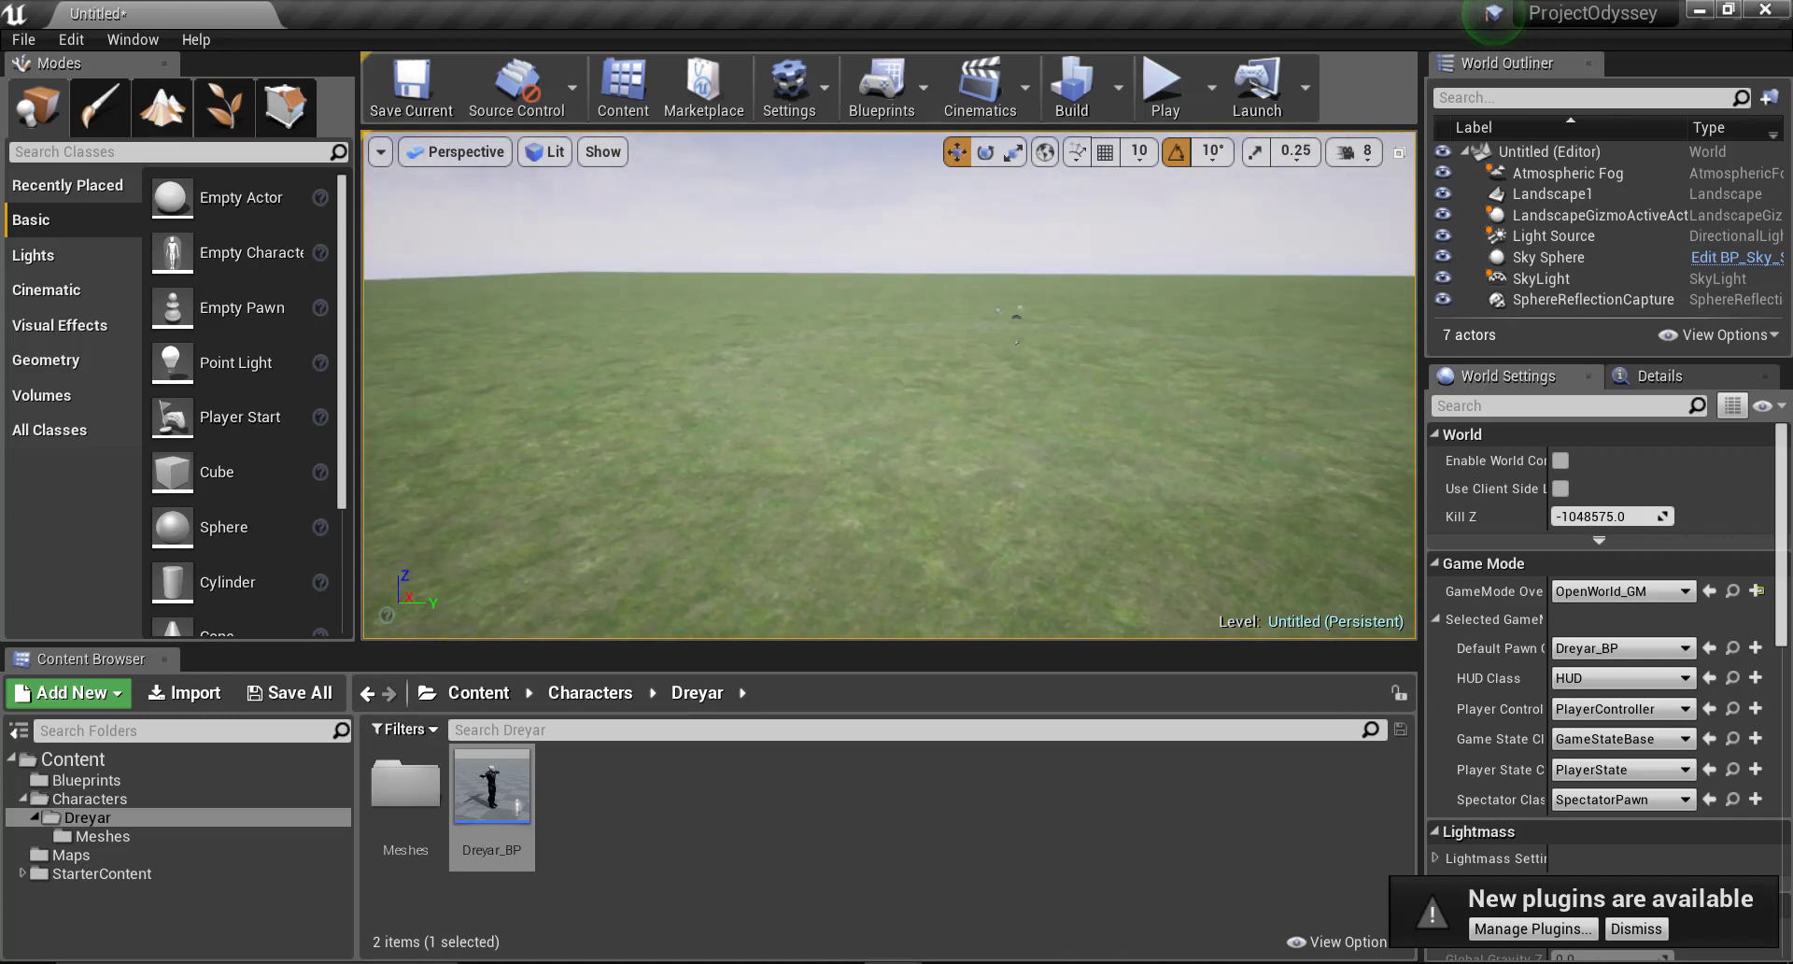
mouse_move(887, 382)
right_mouse_down()
mouse_move(887, 505)
mouse_move(887, 383)
right_mouse_up()
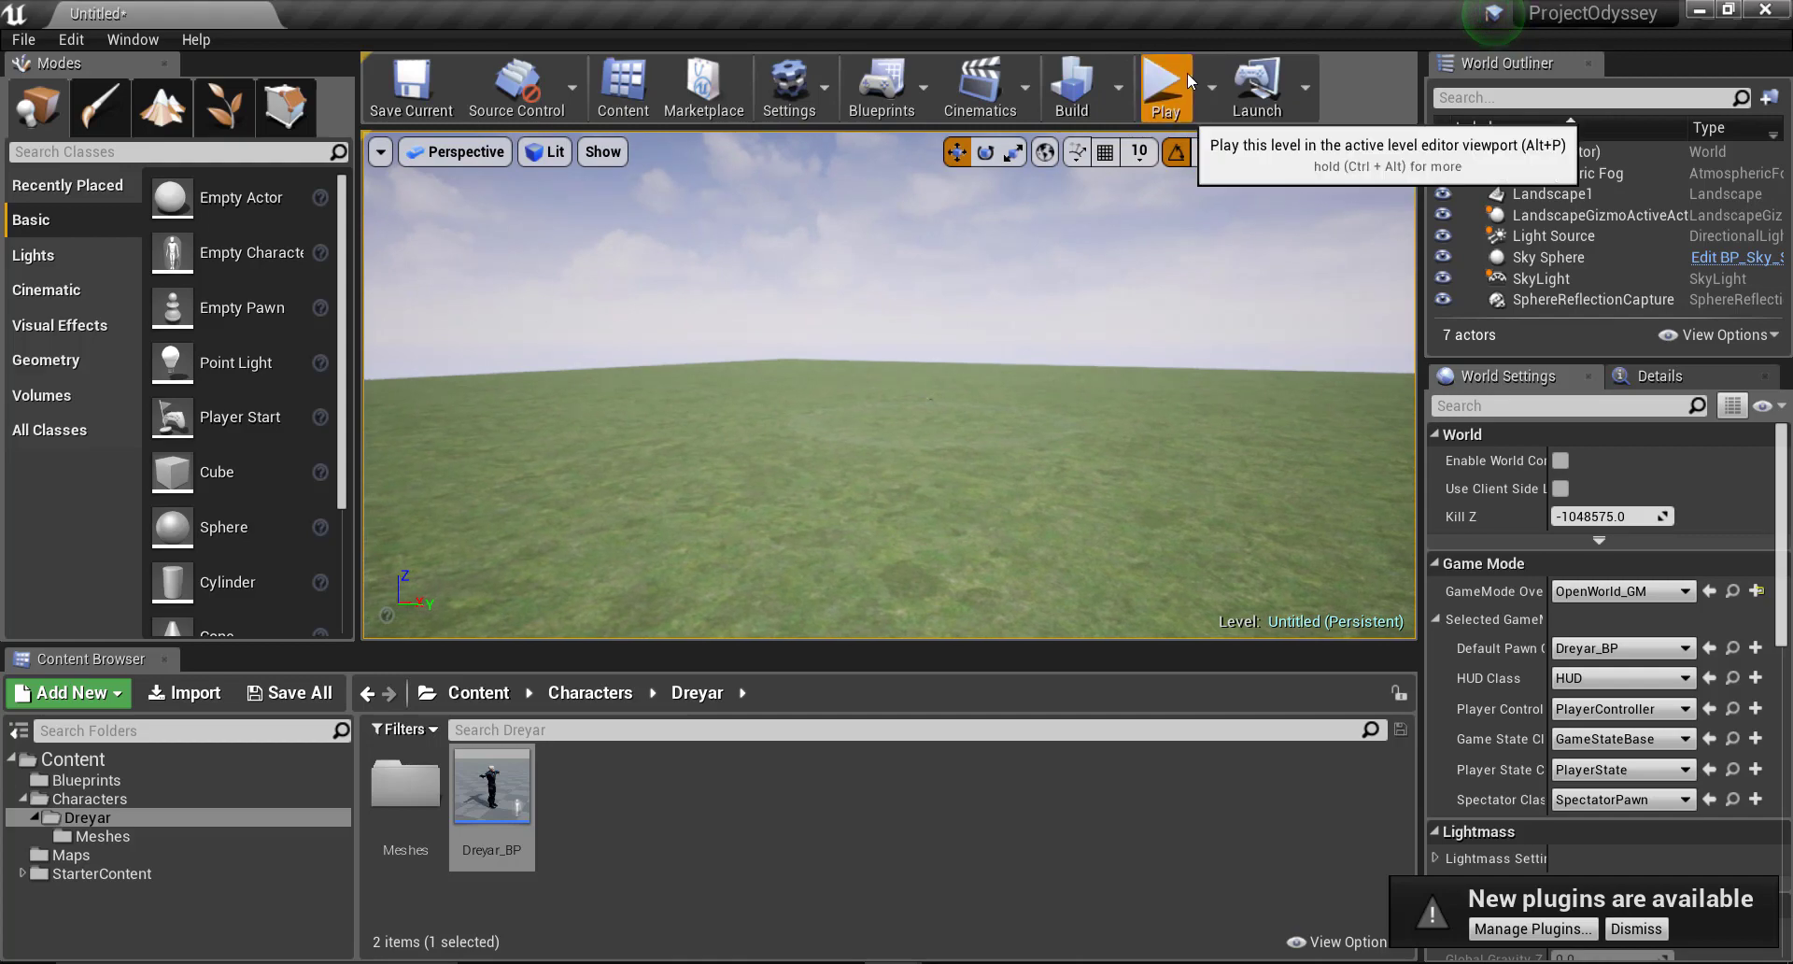
left_click(1165, 89)
key("s")
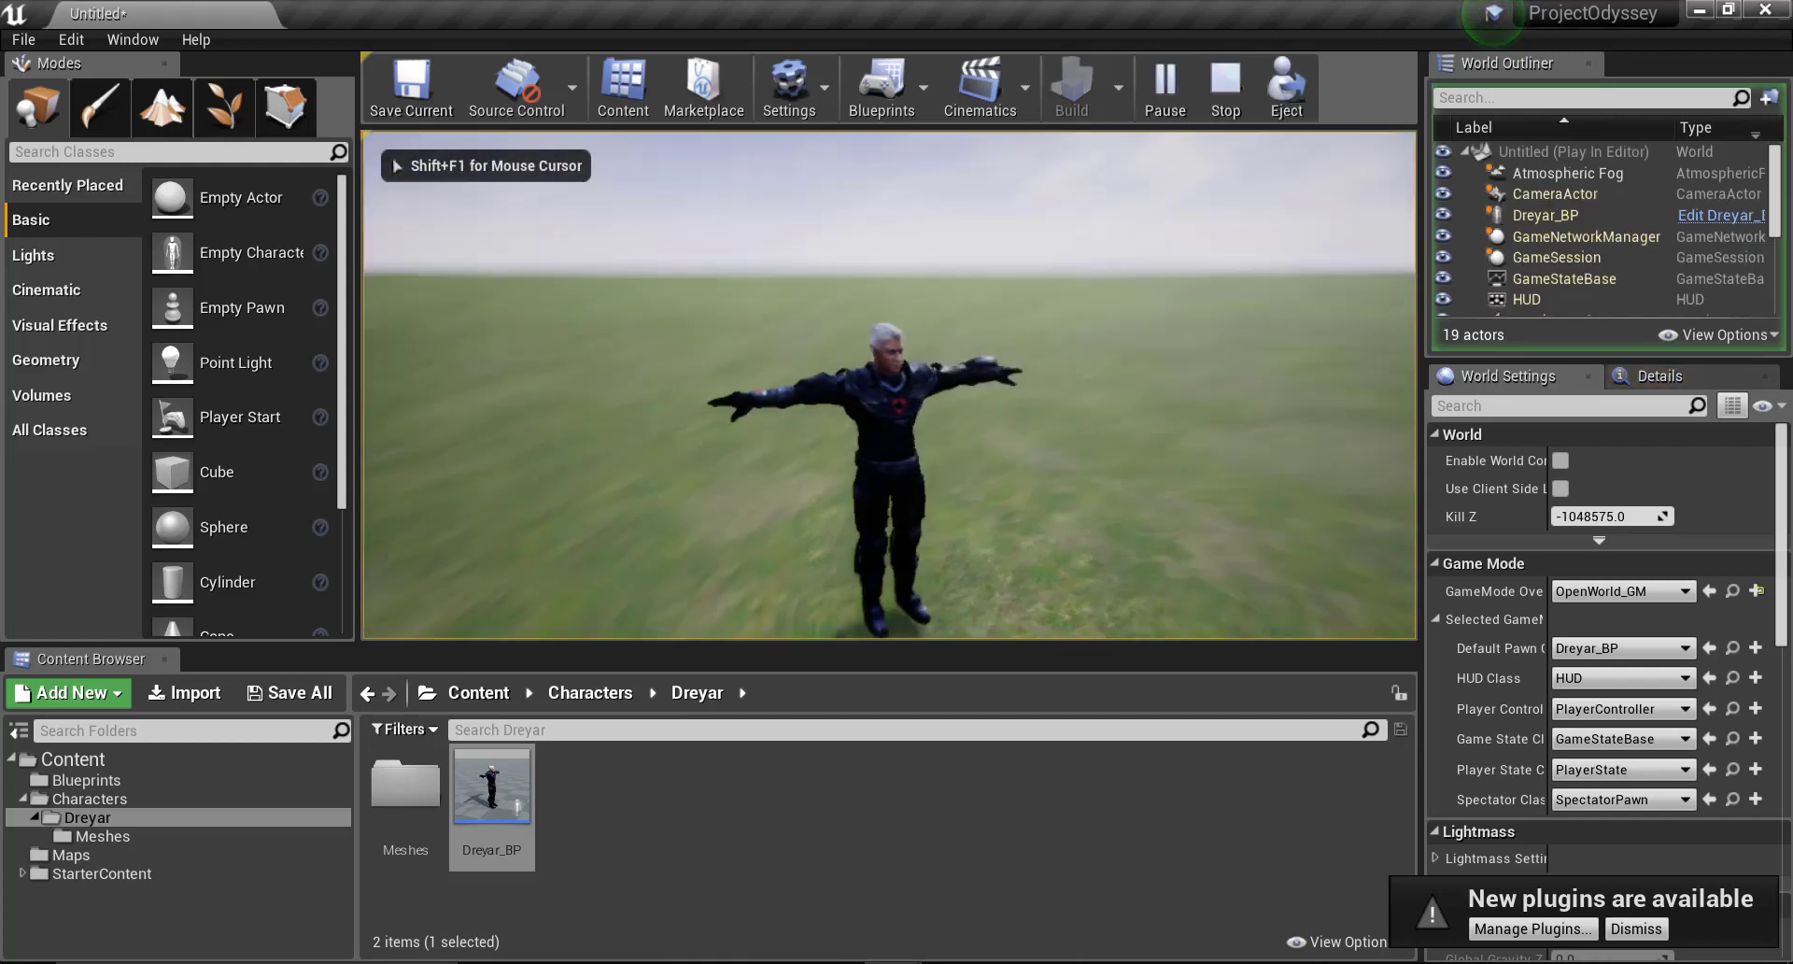